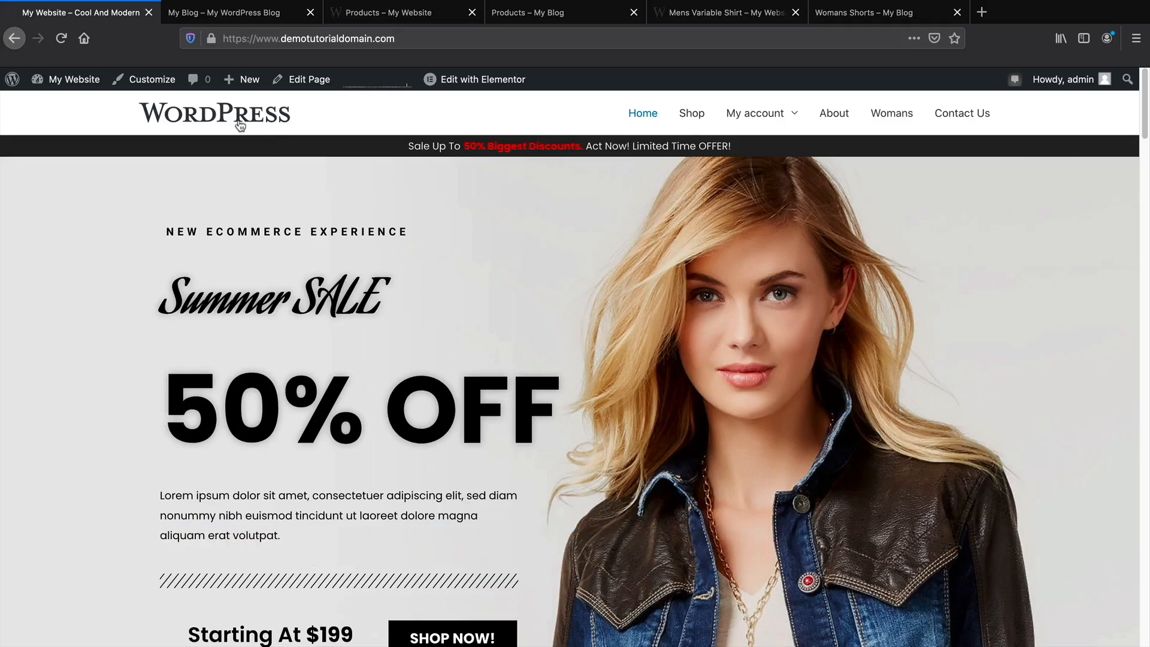
Compare the home and shop pages of the two demo stores, examining the customised shop's filters and product grid.
click(261, 17)
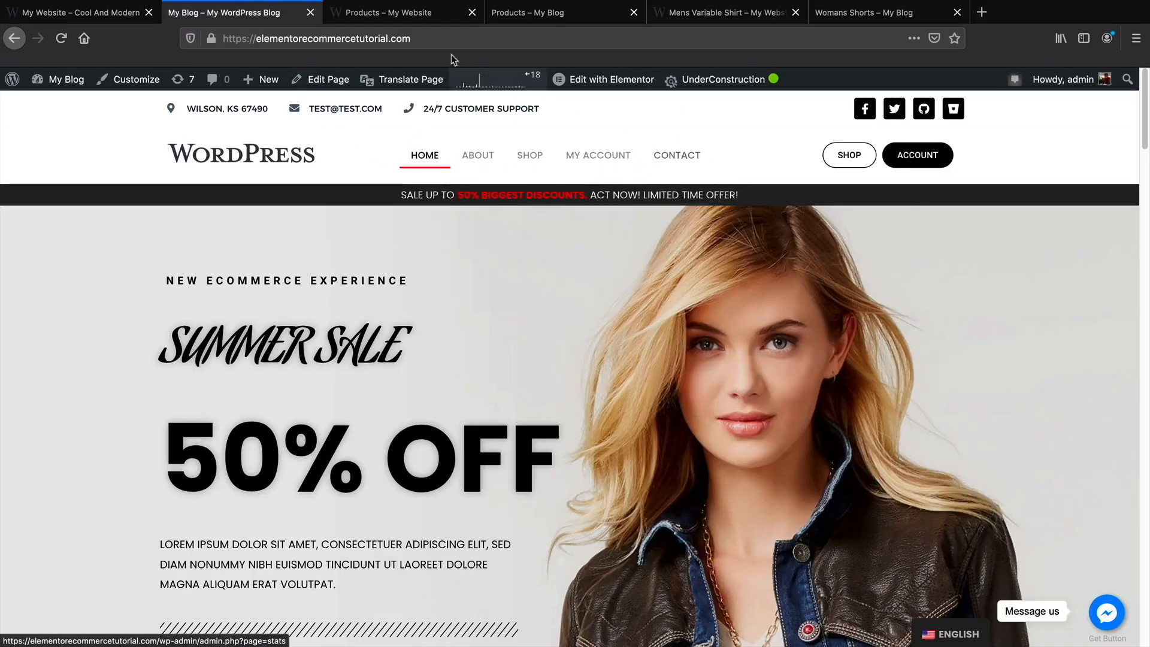
click(418, 20)
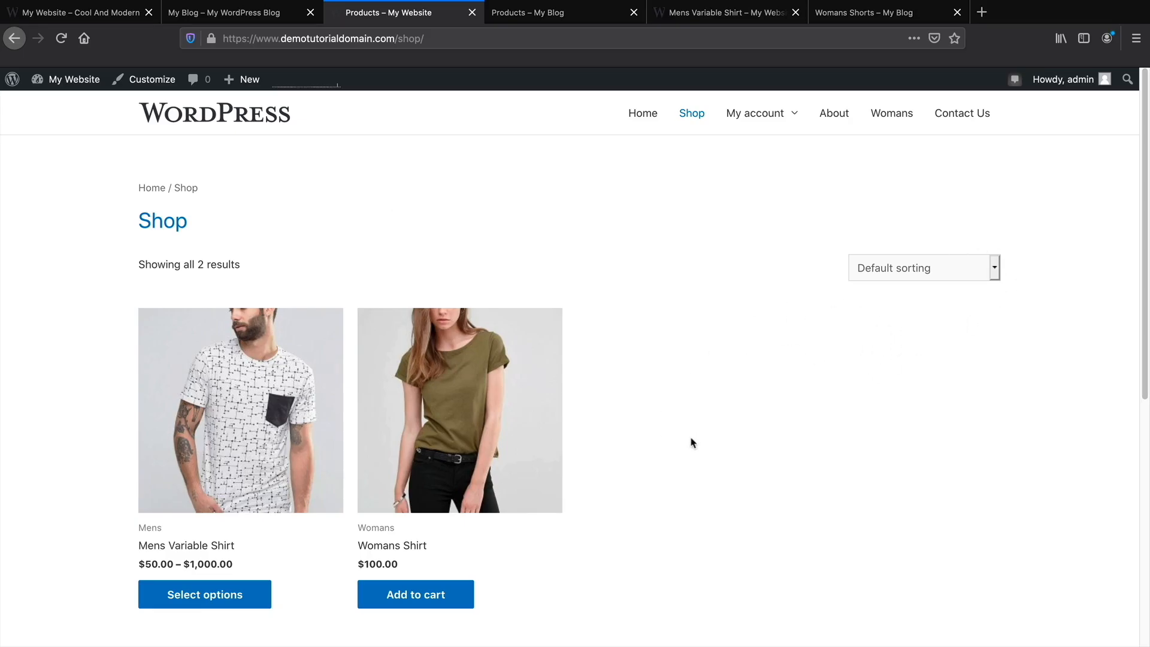
click(566, 17)
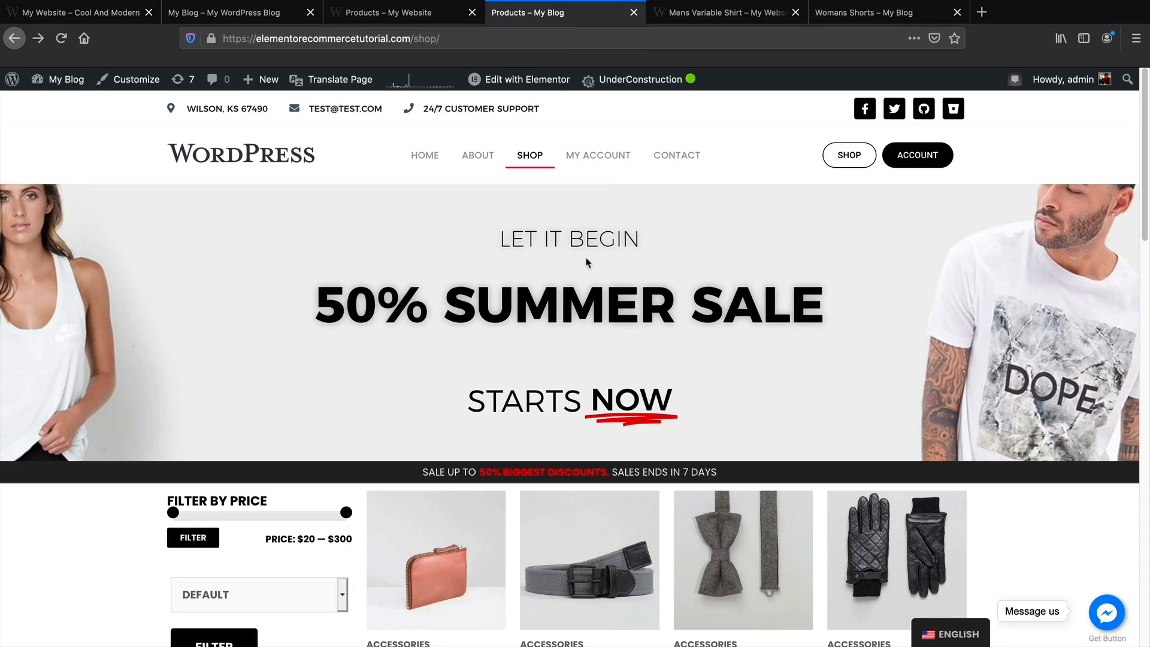
scroll(626, 370, down, 5)
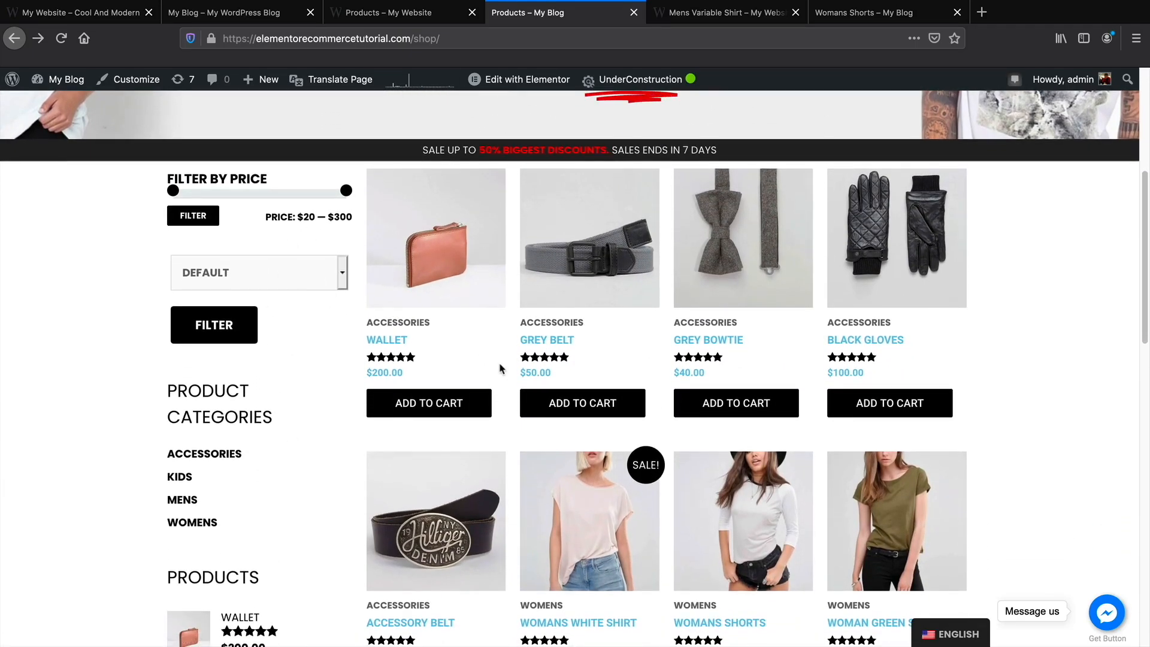
scroll(502, 366, down, 4)
scroll(502, 366, down, 3)
scroll(496, 380, up, 12)
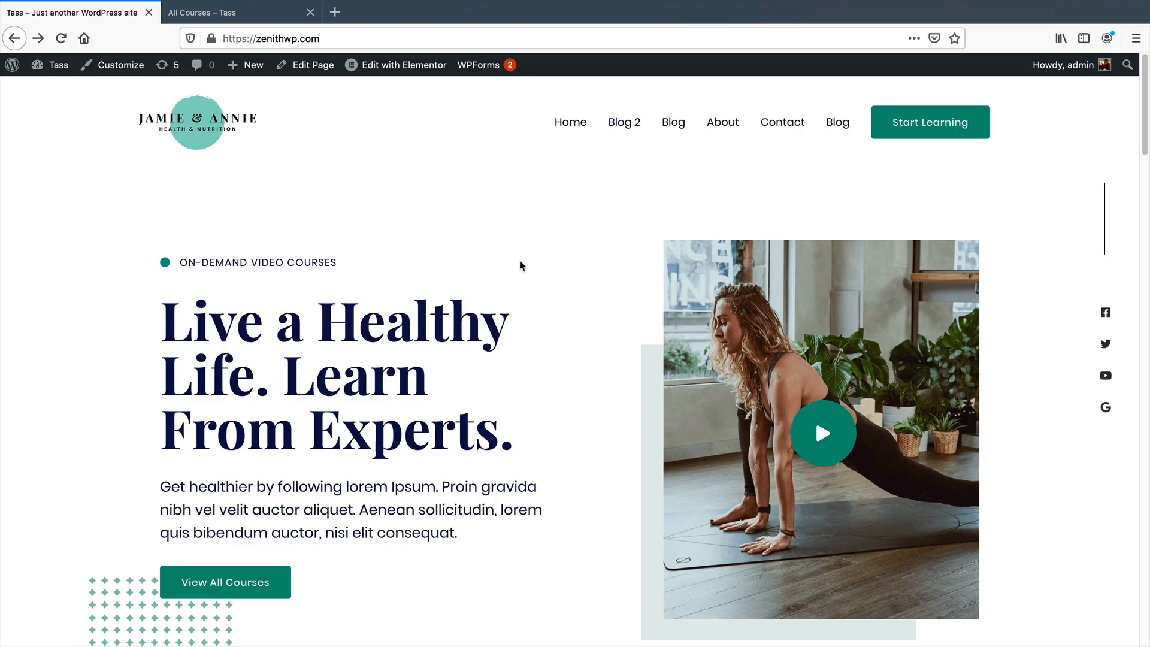
Compare the Tass site's default Blog page with its custom-designed All Courses page.
click(673, 124)
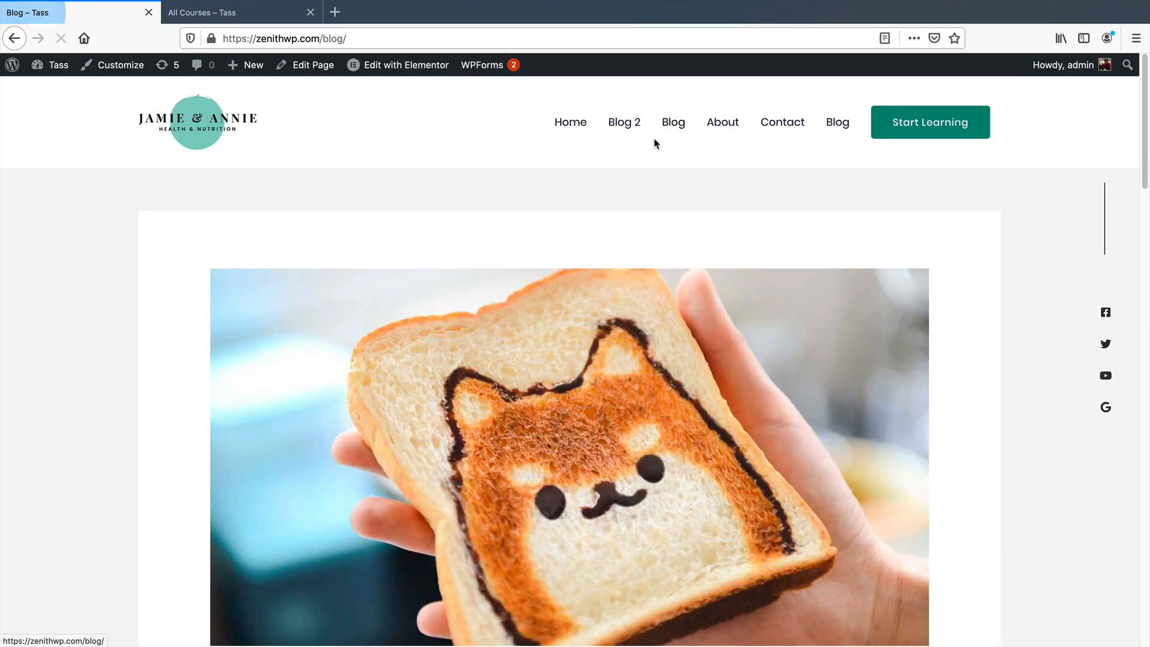
drag(1143, 180, 1097, 162)
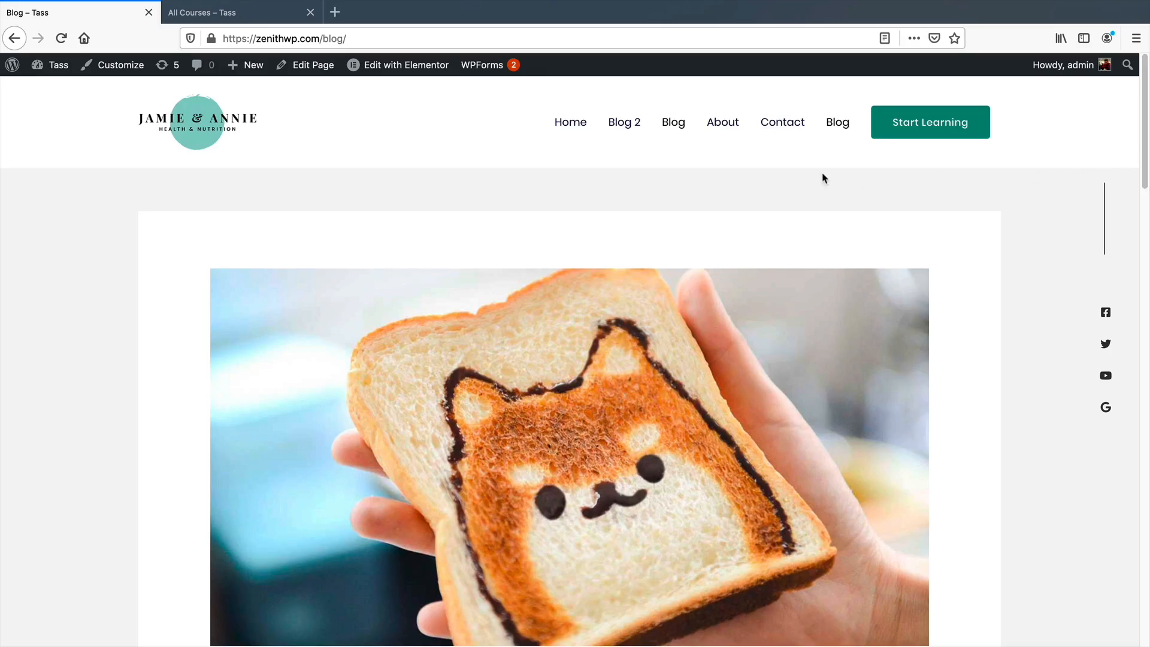
click(261, 21)
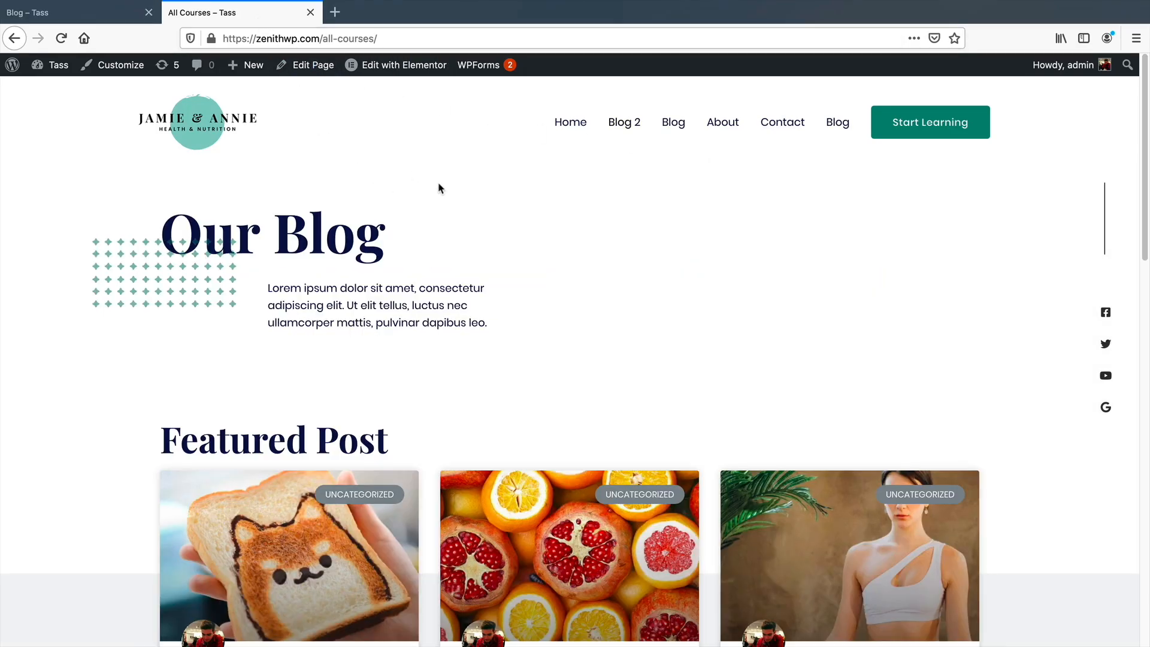
drag(1142, 184, 1147, 252)
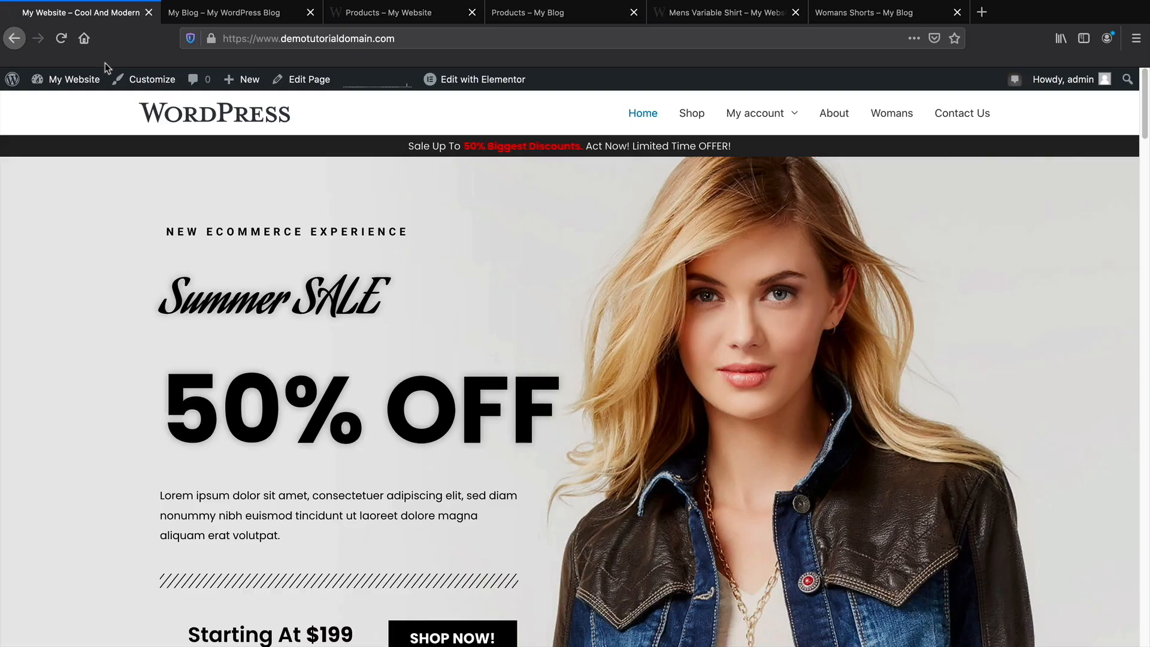
Go to the demotutorialdomain.com admin dashboard and open Elementor's Theme Builder.
mouse_move(73, 76)
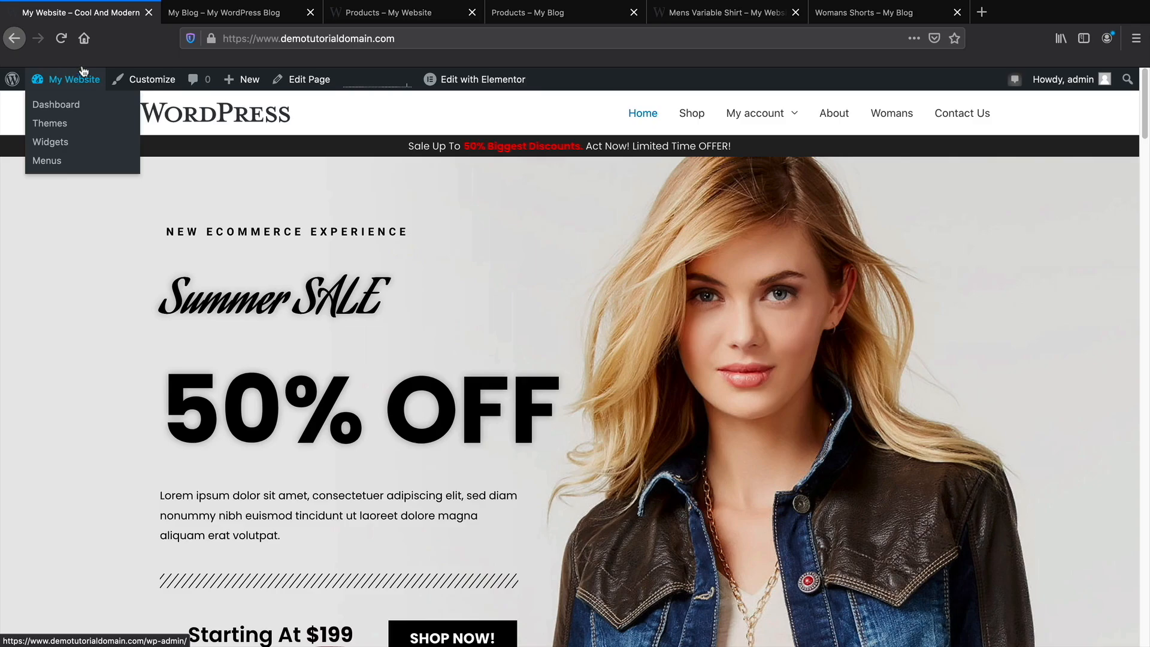
click(216, 13)
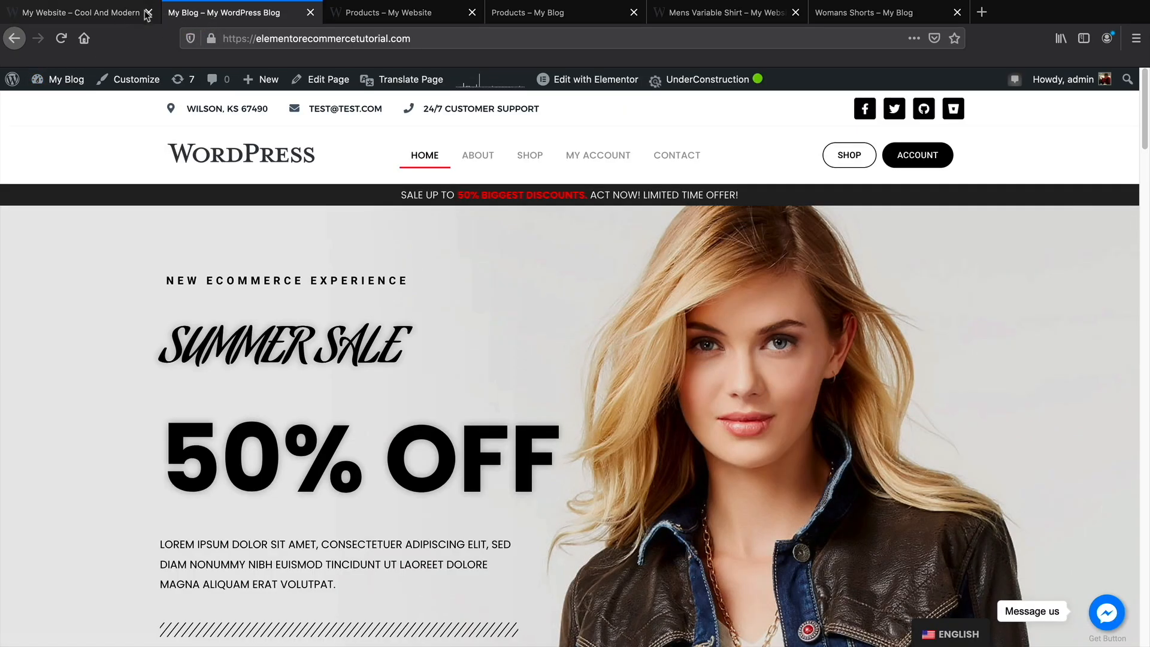
click(134, 14)
mouse_move(66, 79)
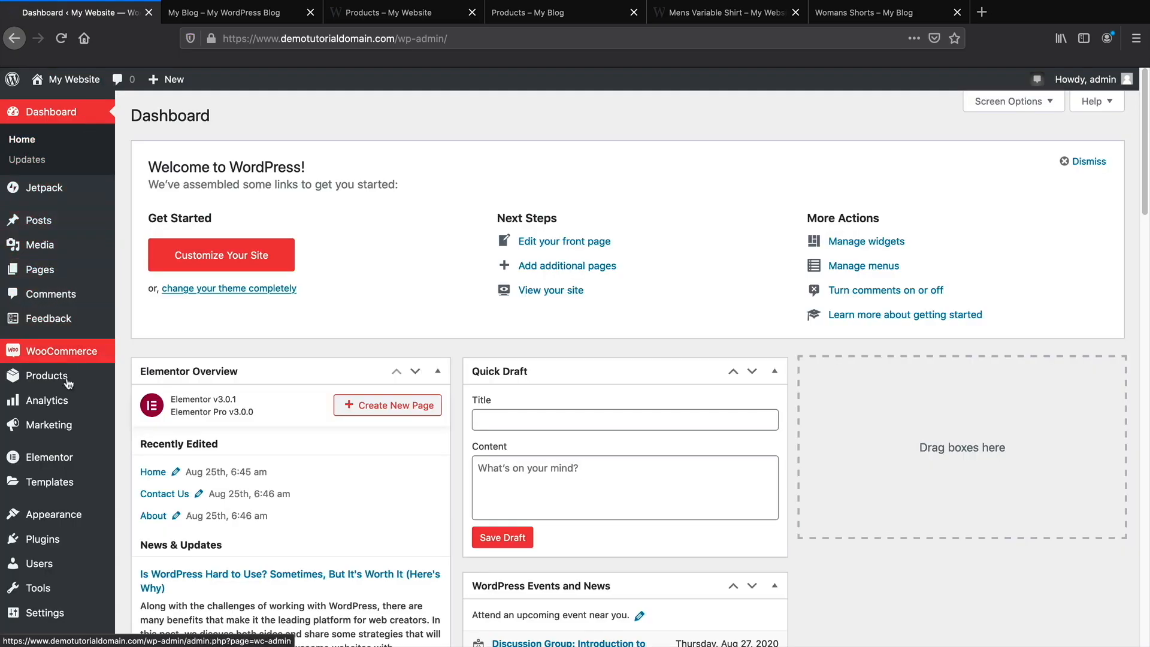
mouse_move(70, 454)
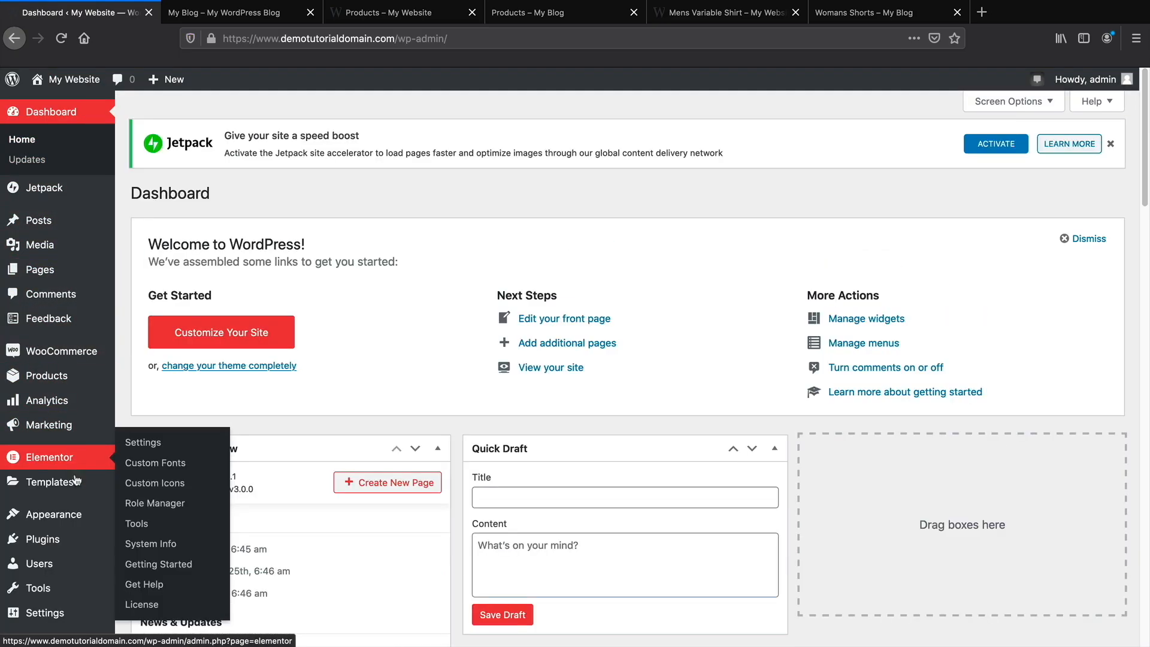
mouse_move(77, 482)
click(160, 526)
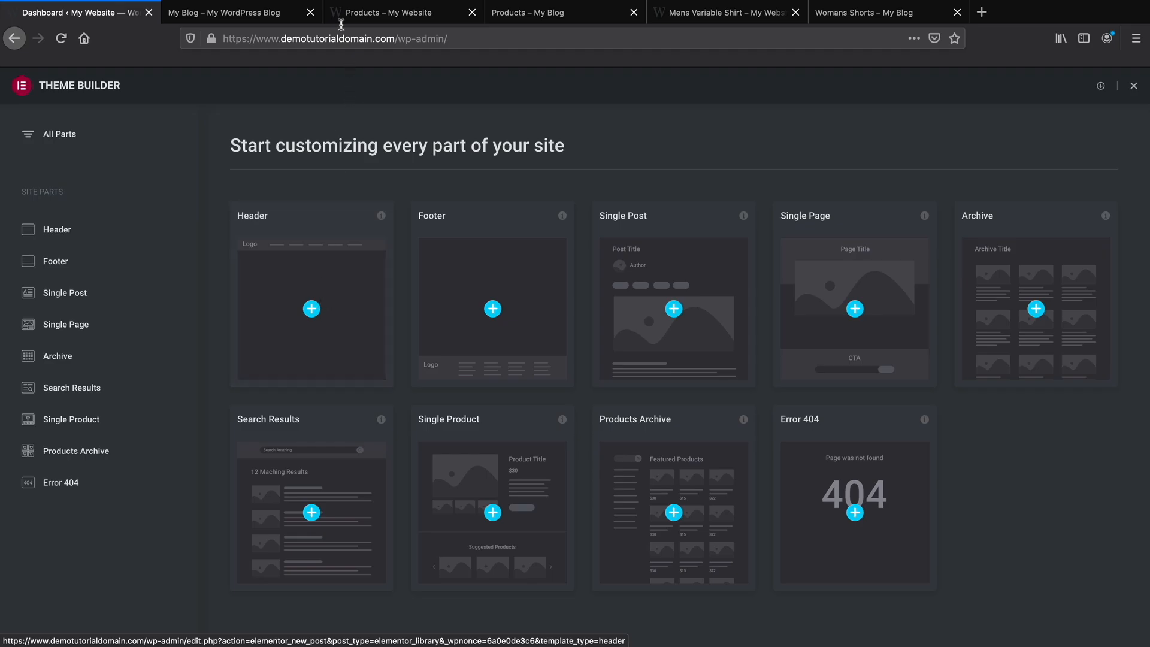
click(240, 12)
click(111, 18)
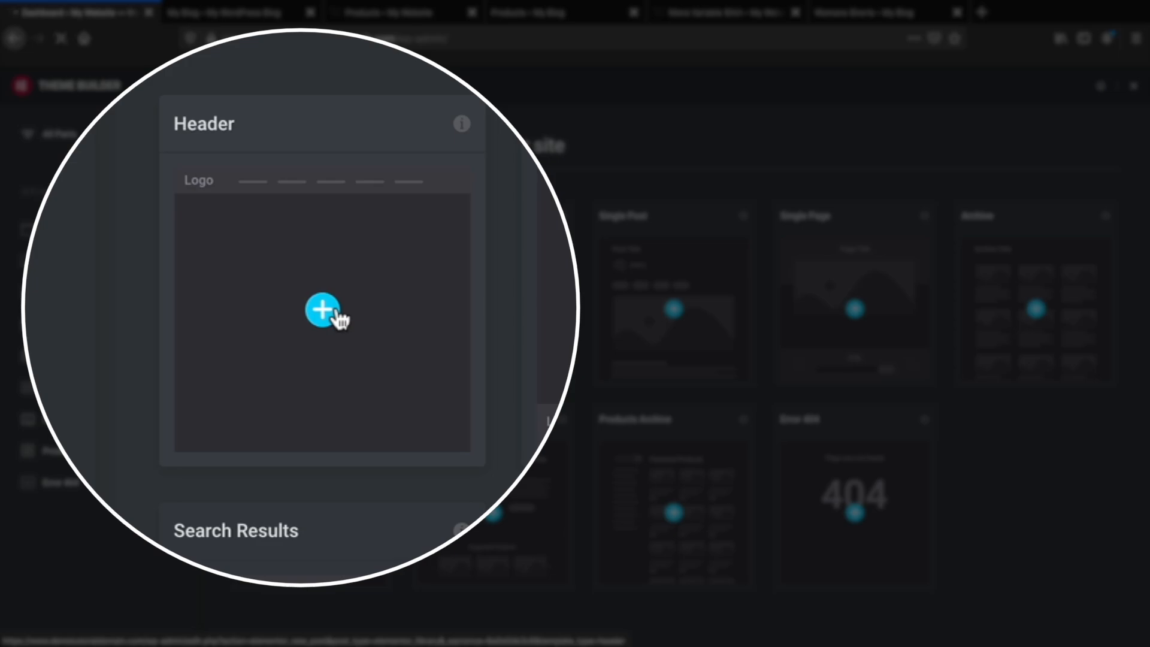
Create a new Header site part and insert the library's Modal header block with the green Donate Now button.
click(317, 311)
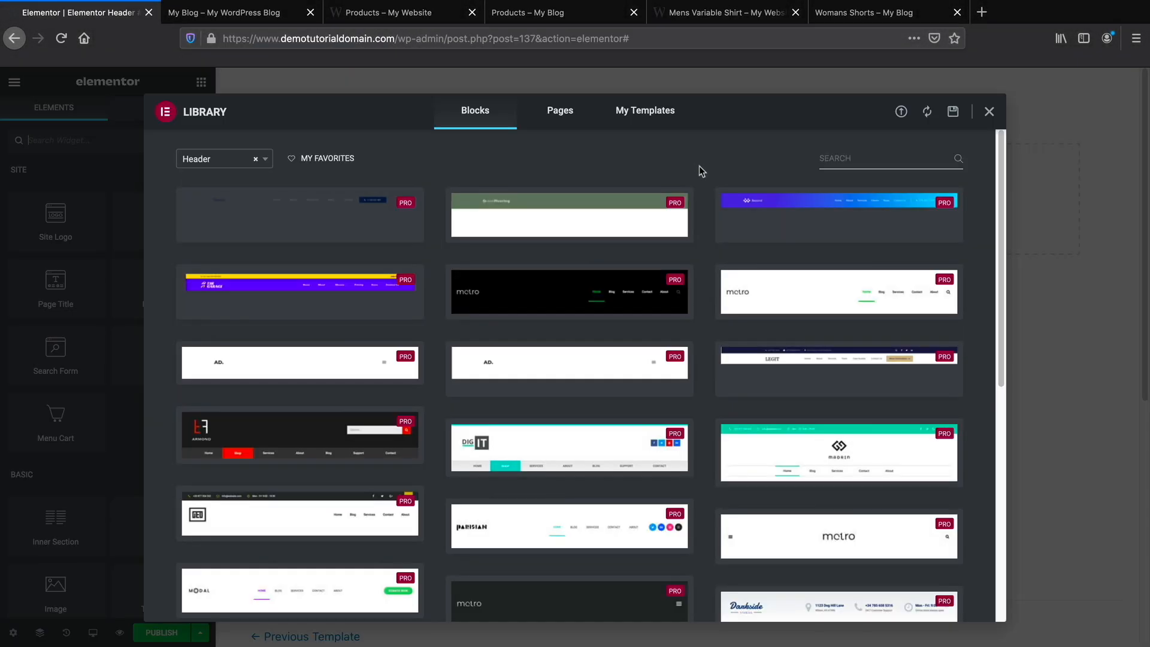
scroll(707, 401, down, 3)
scroll(706, 401, down, 5)
scroll(706, 402, down, 2)
scroll(706, 401, up, 1)
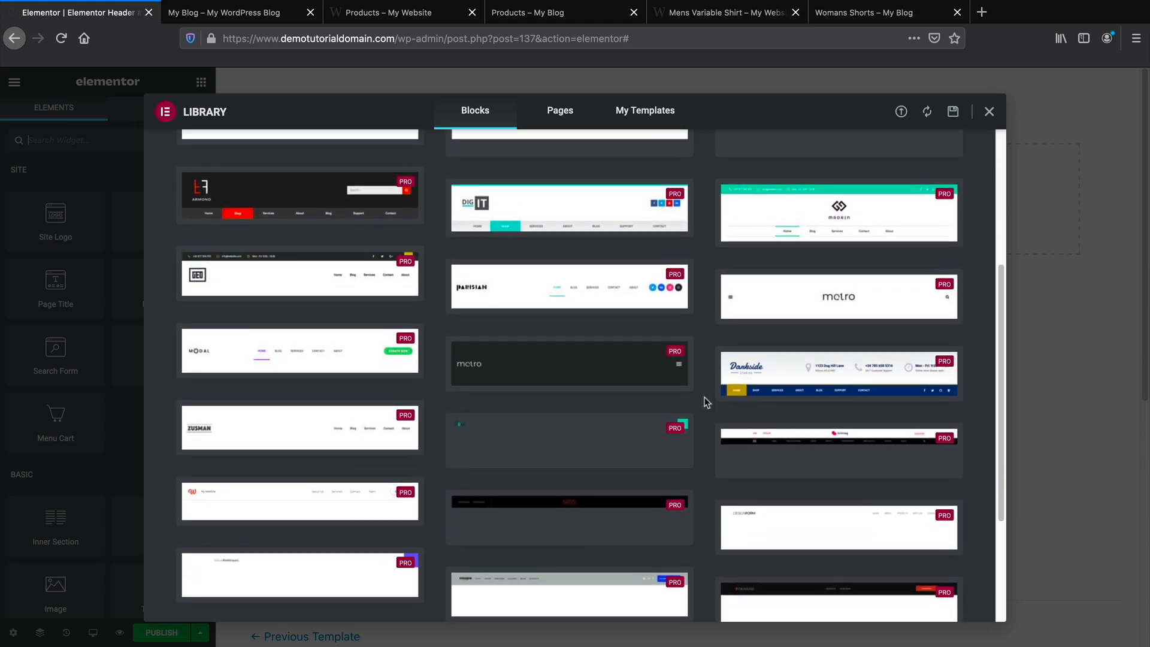
mouse_move(295, 370)
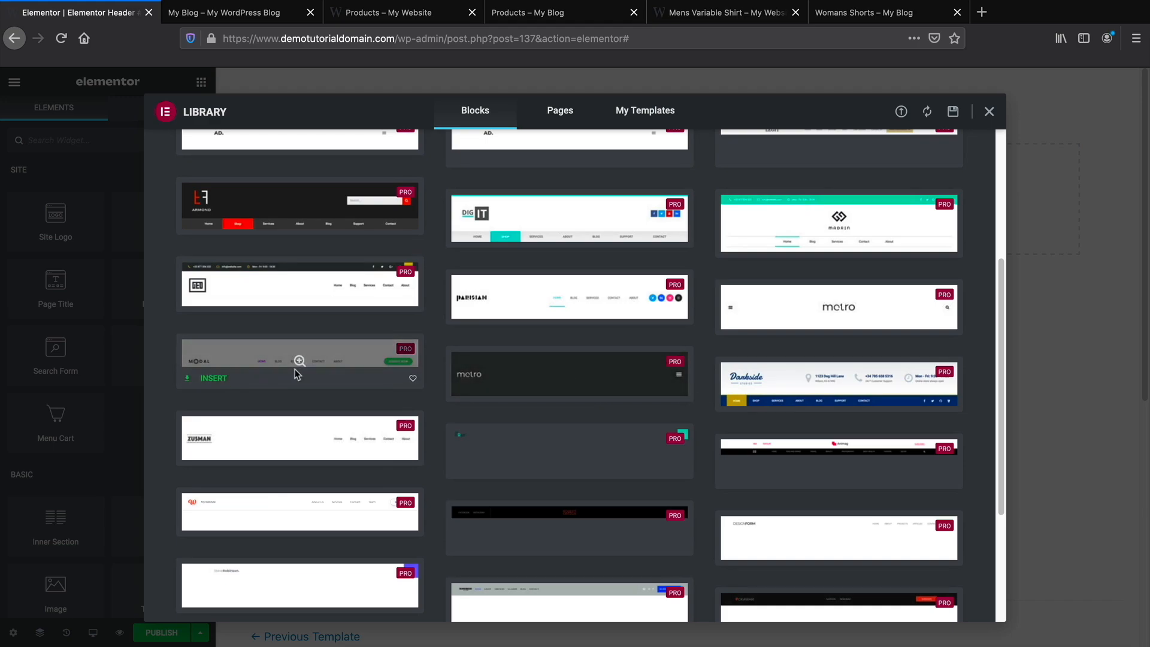
click(217, 379)
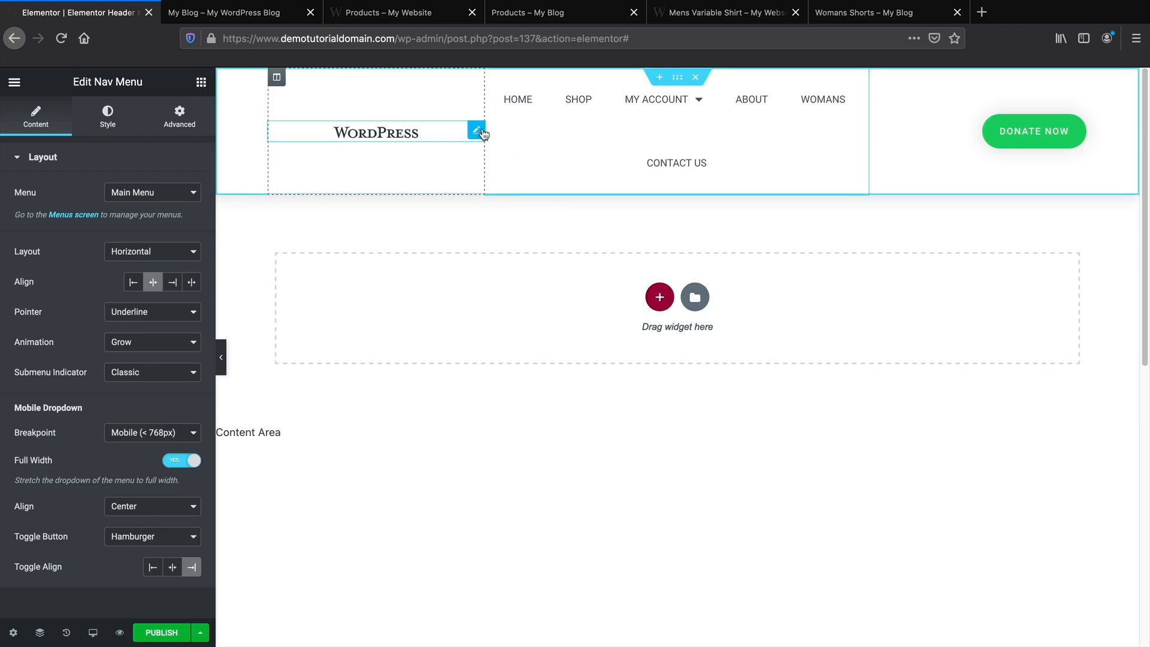
Narrow the header's logo column to about 14% and widen the navigation menu column towards the button.
drag(483, 134, 385, 136)
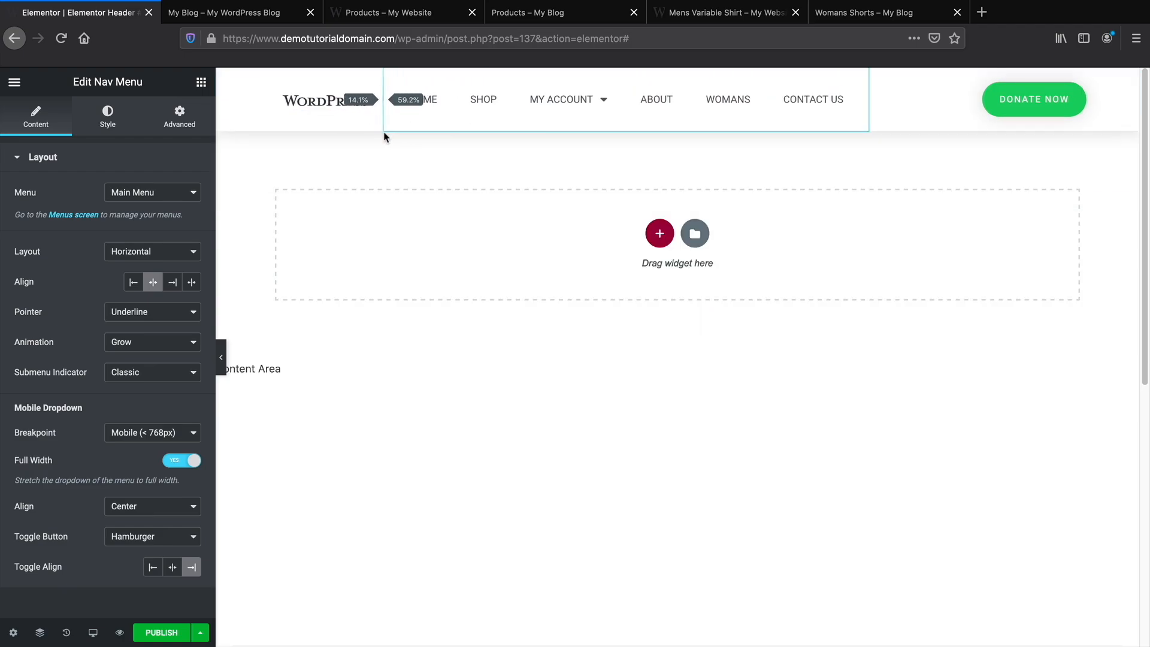
drag(873, 100, 916, 103)
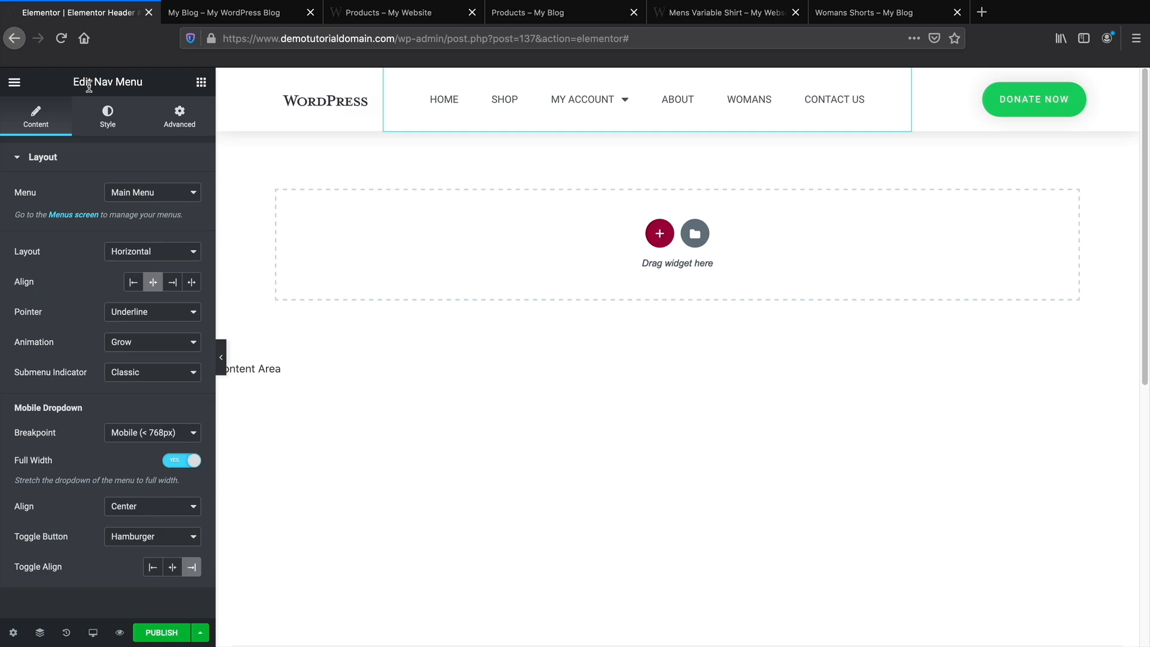
Set the navigation menu's typography family to Poppins.
click(107, 125)
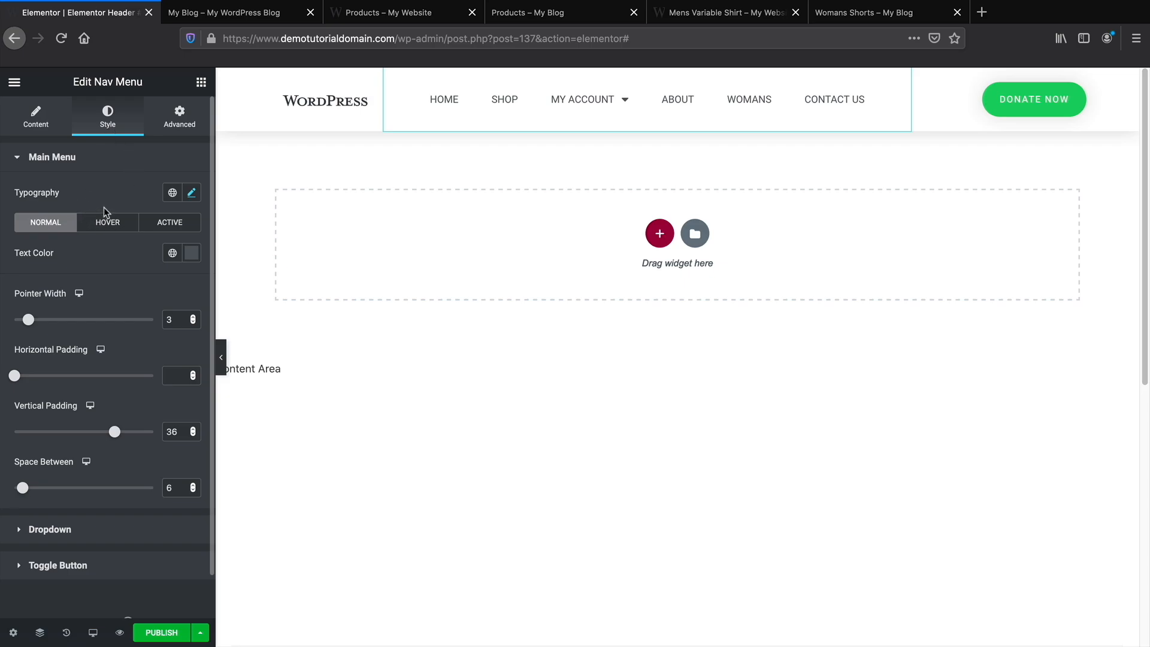
click(192, 195)
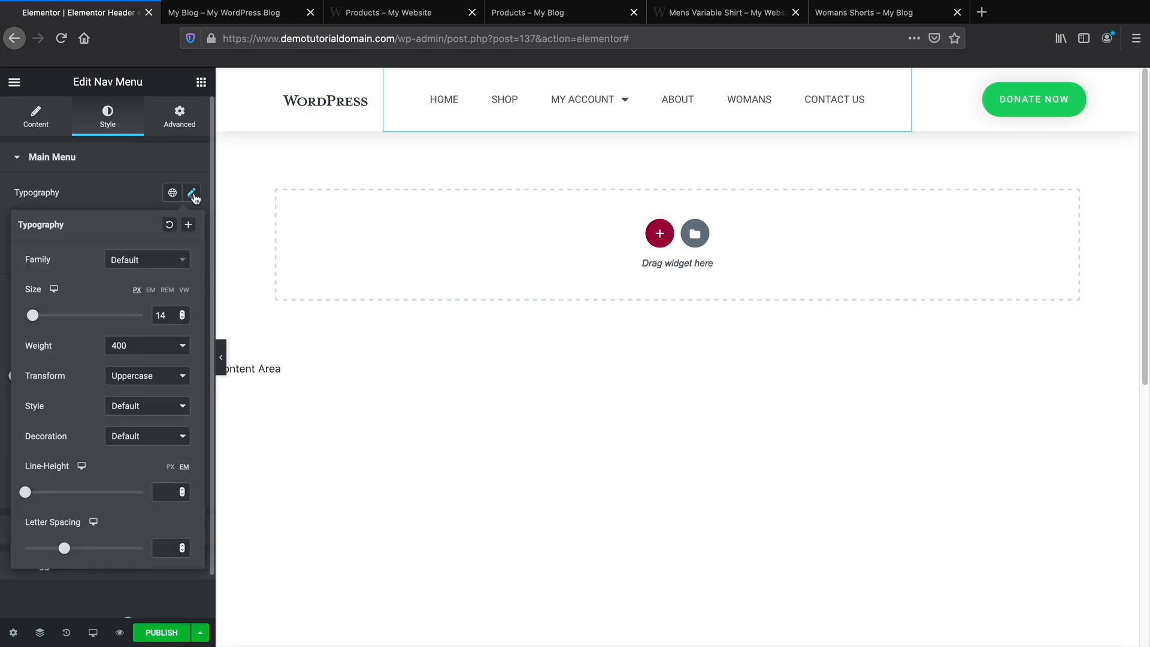
click(161, 261)
text(poppins)
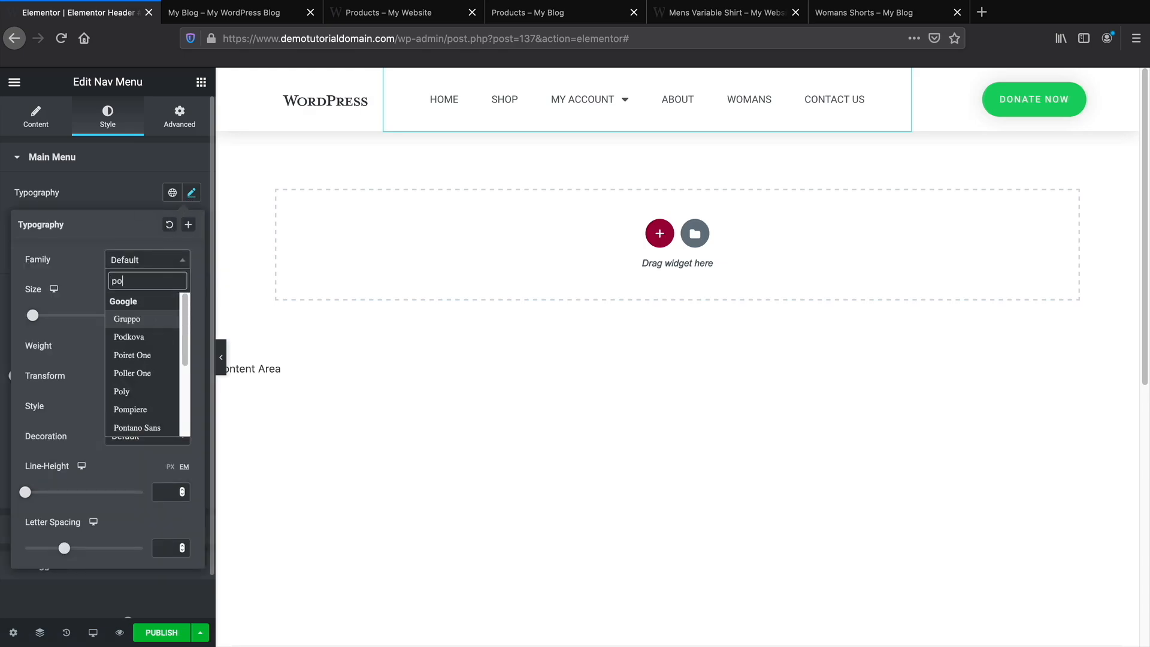
click(150, 316)
click(134, 193)
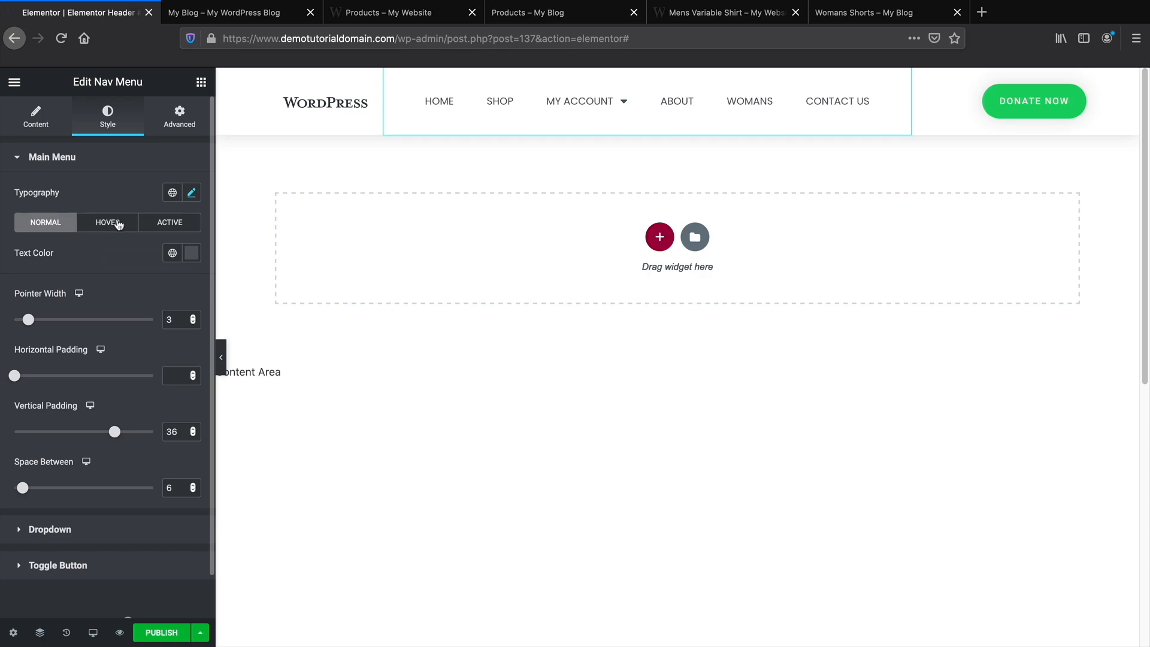
Set the navigation menu's hover text color to fully transparent (#8102CE00).
click(119, 225)
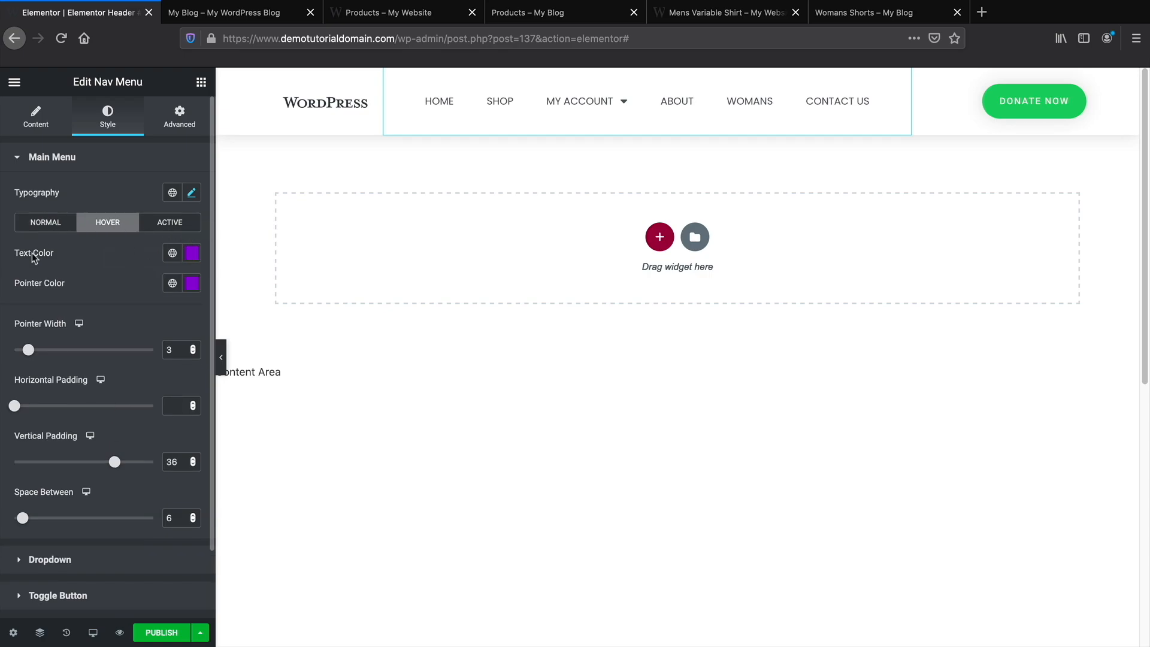
click(191, 253)
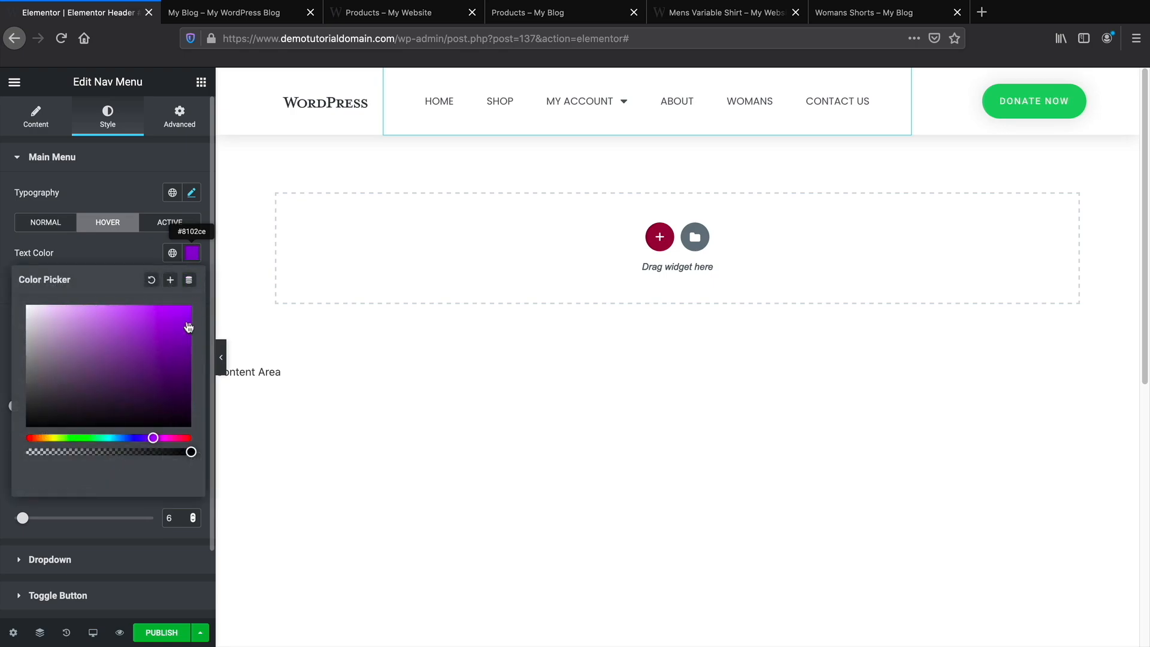
mouse_move(191, 452)
mouse_down()
mouse_move(133, 453)
mouse_move(191, 453)
mouse_up()
drag(189, 452, 25, 452)
click(108, 257)
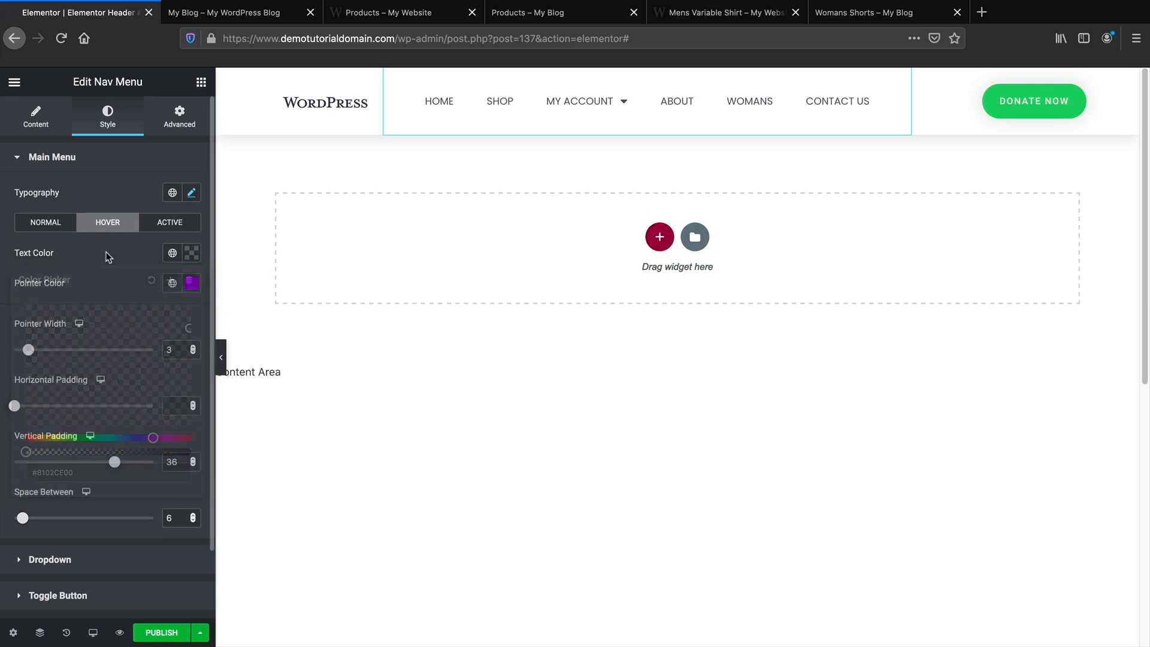
Set the navigation menu's hover pointer color to red #D20C0C.
click(192, 283)
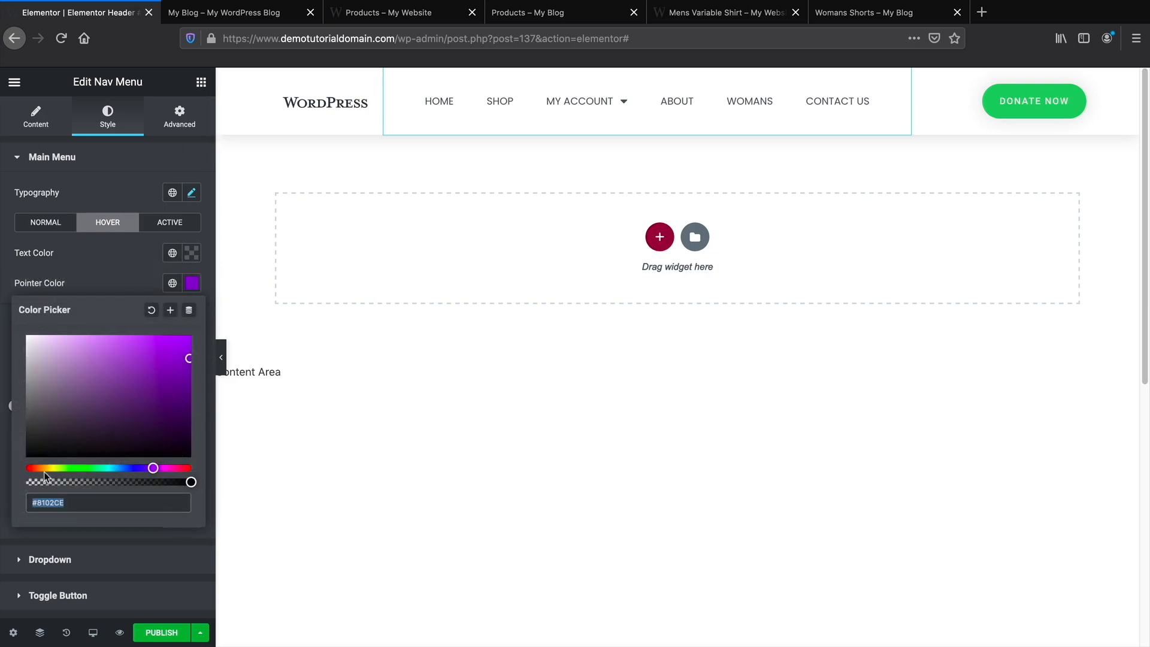
click(27, 469)
click(182, 357)
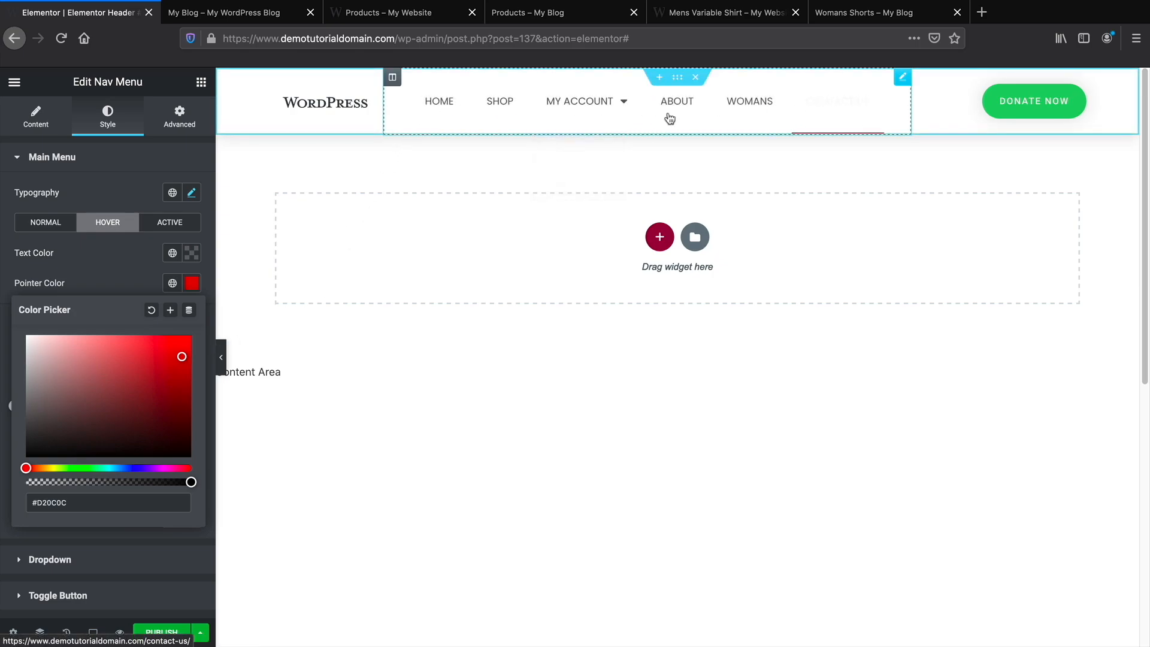
click(114, 265)
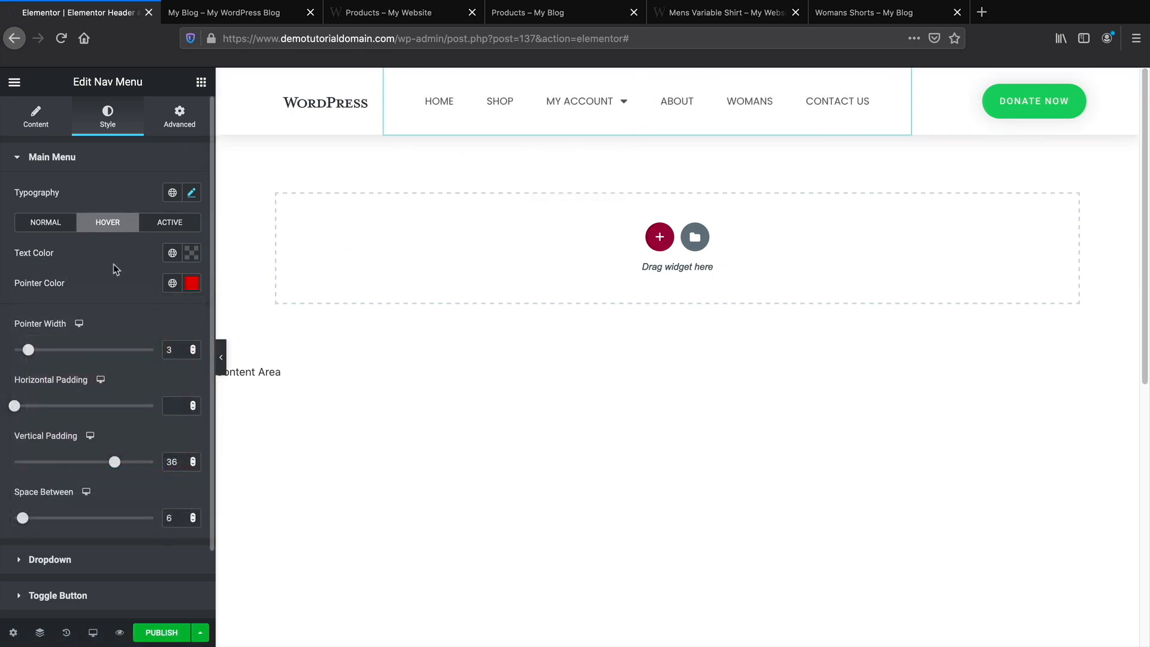
Set the navigation menu's hover text color to the near-black #050107F2.
click(192, 253)
click(28, 457)
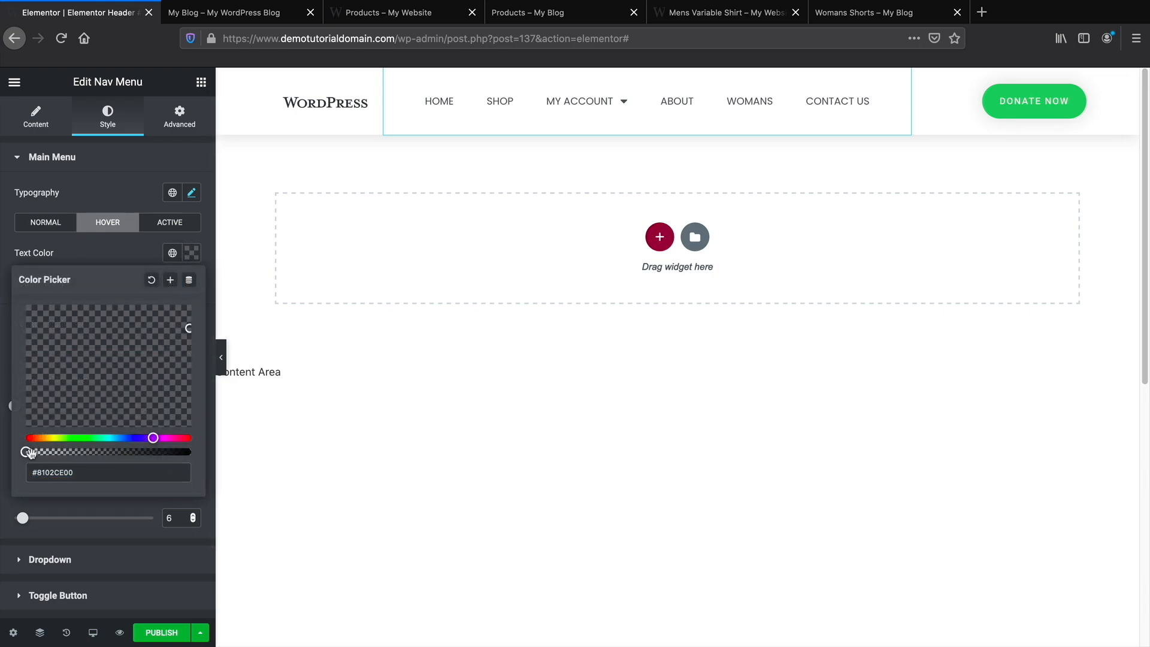
drag(25, 452, 173, 423)
click(170, 416)
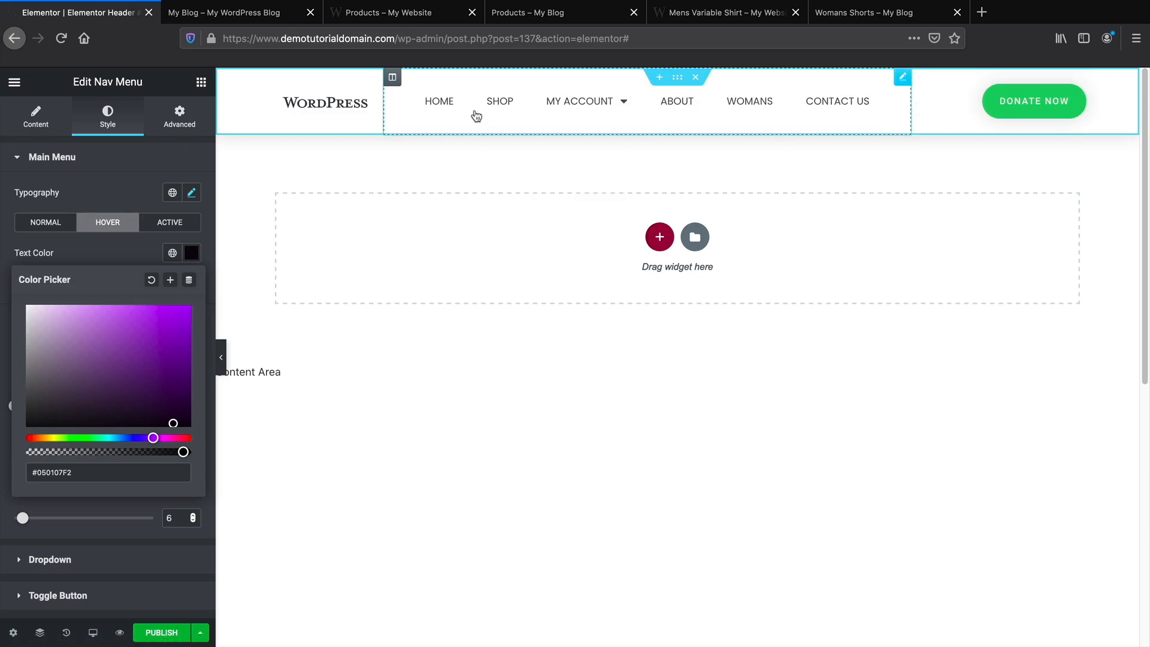
Change the Donate Now button's normal background color to black.
click(1047, 113)
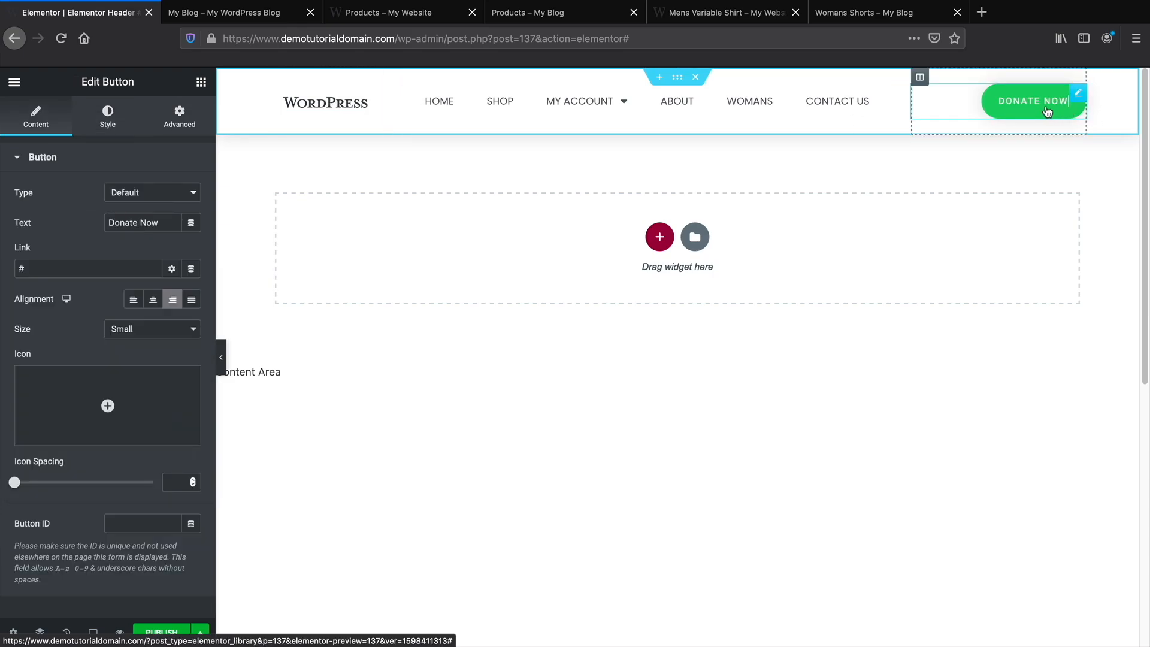
click(109, 123)
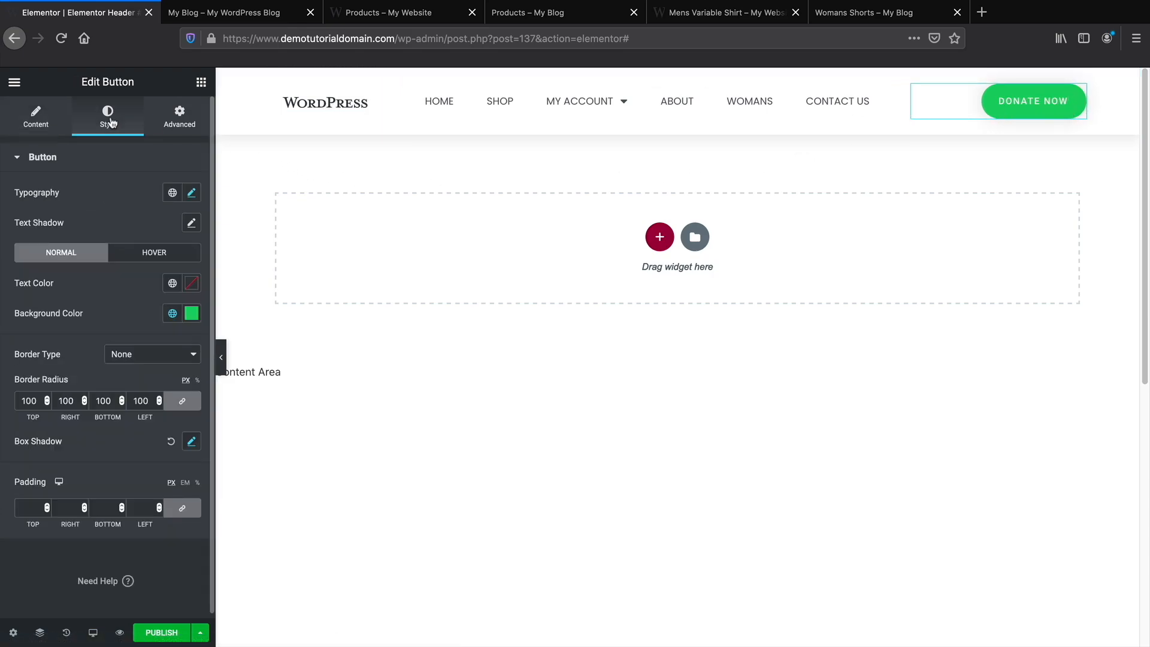
click(193, 313)
click(138, 459)
drag(158, 469, 183, 483)
click(558, 420)
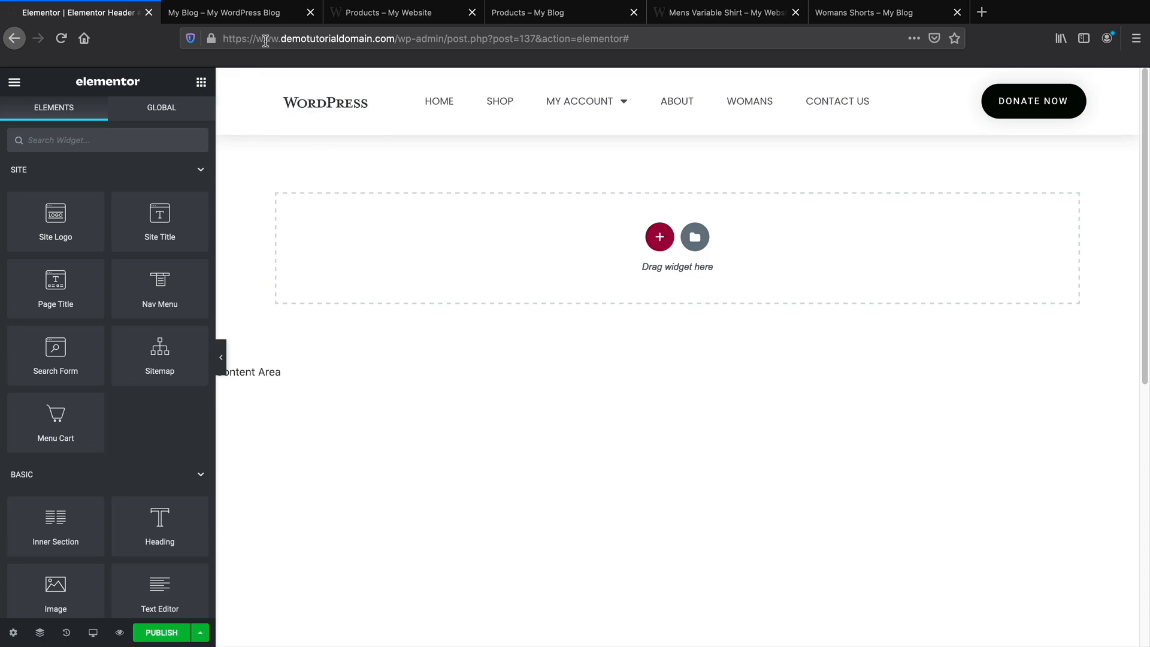
Insert the library header block that has a dark contact and social icons bar above a white logo and menu row.
click(254, 19)
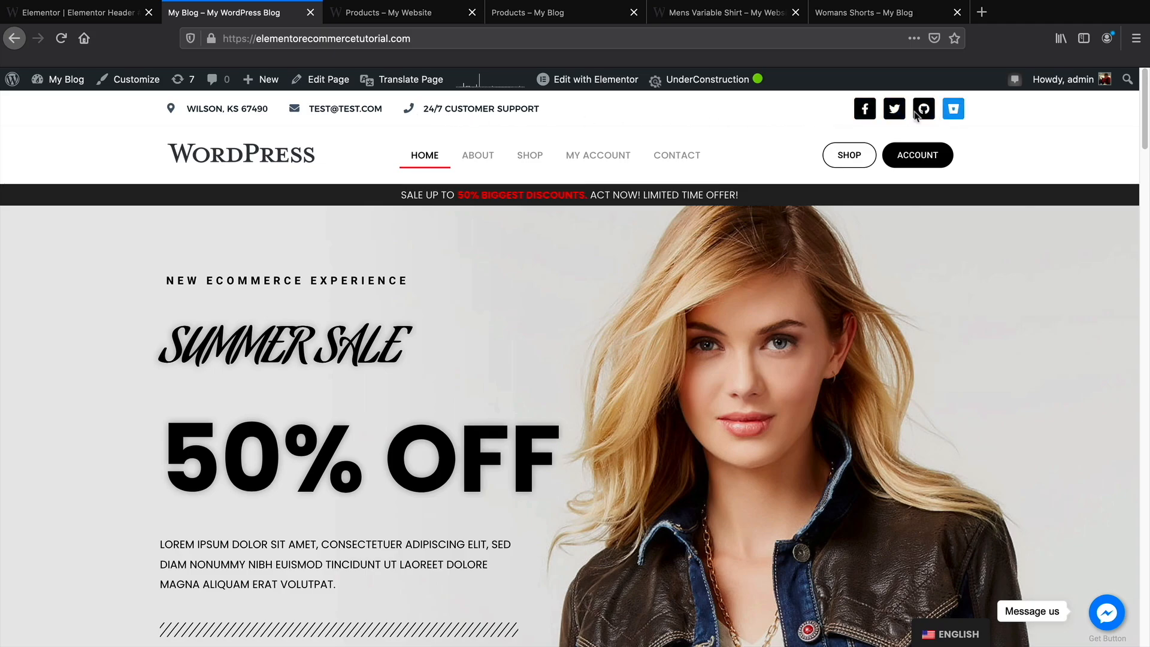
click(115, 14)
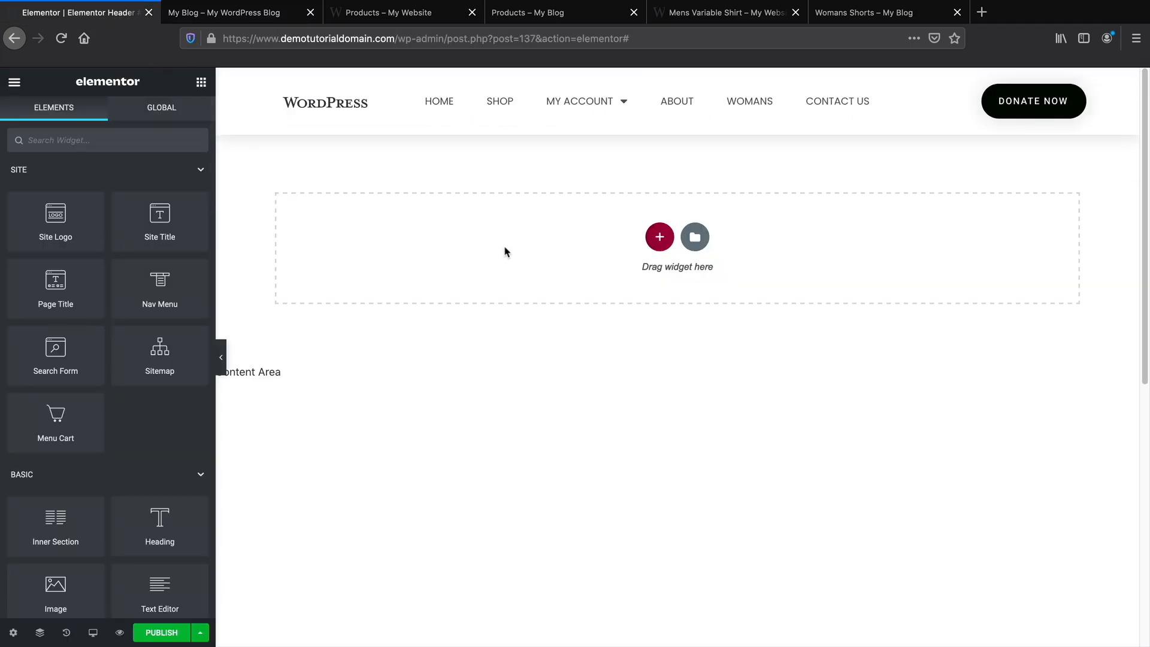
click(660, 237)
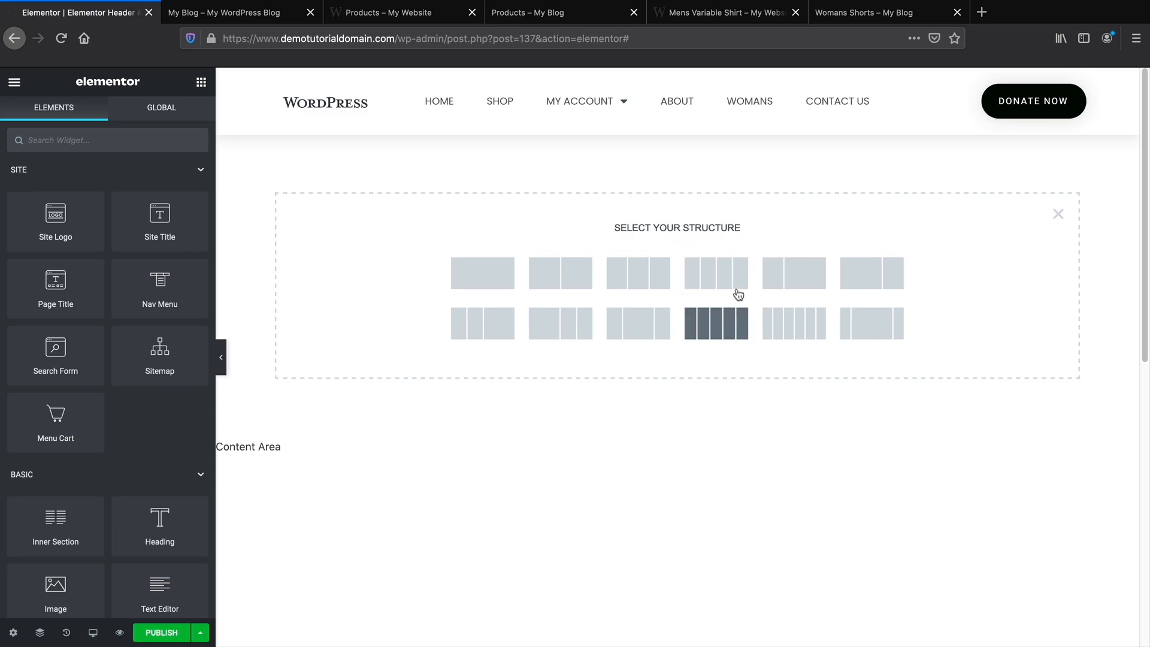
click(1058, 214)
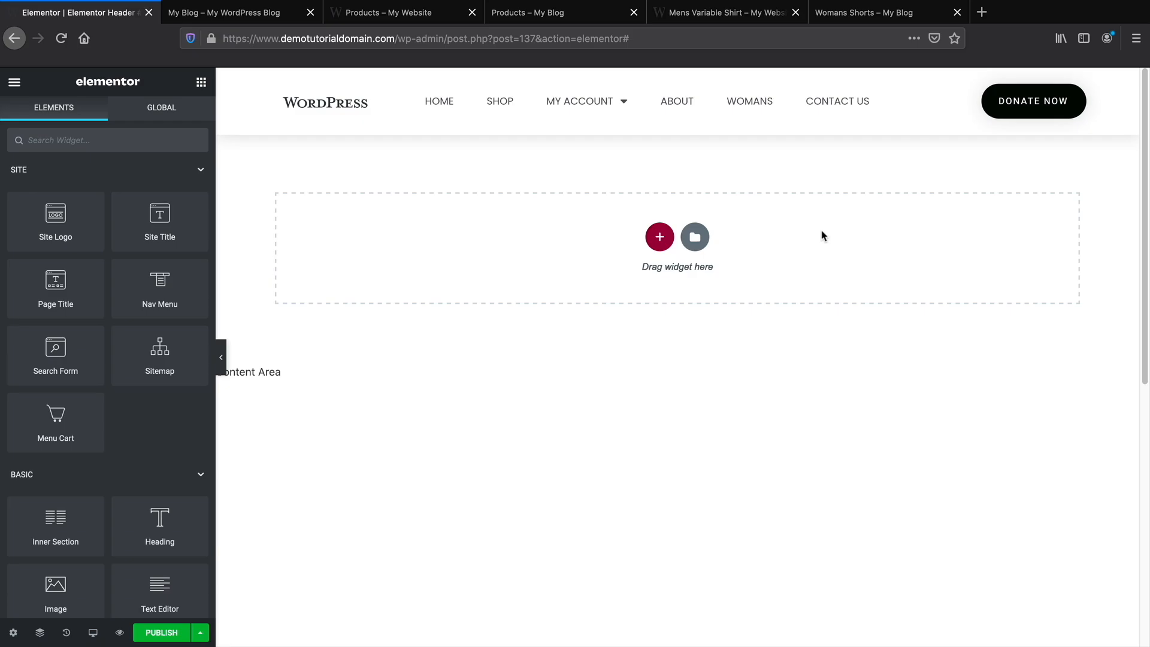
click(696, 240)
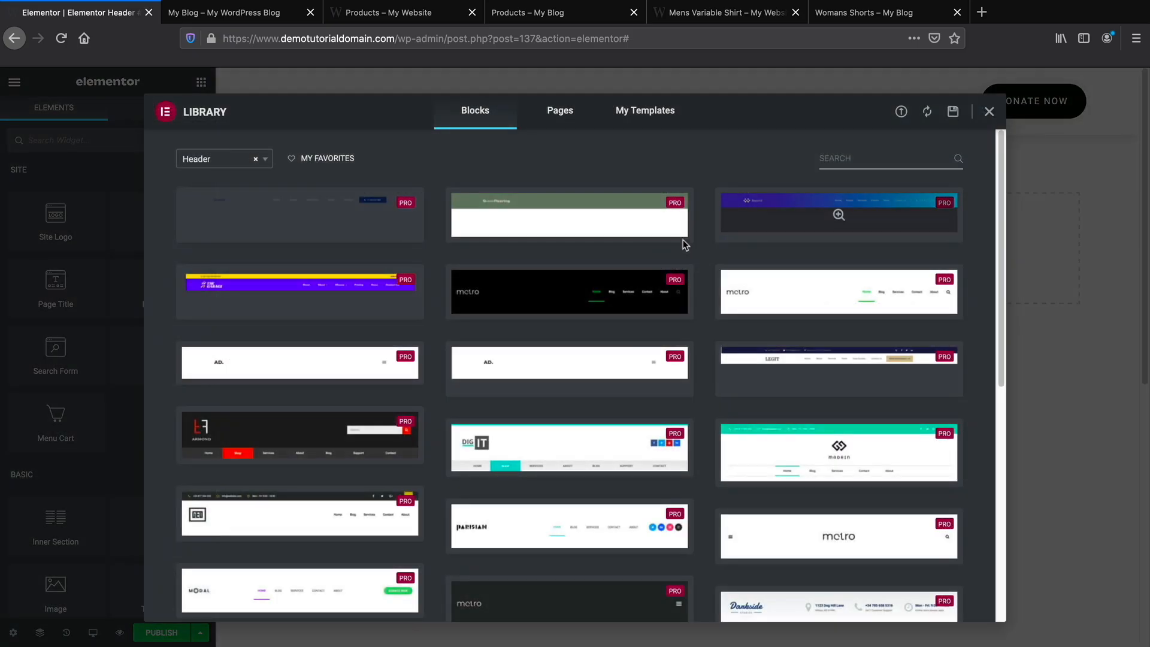
scroll(441, 318, down, 1)
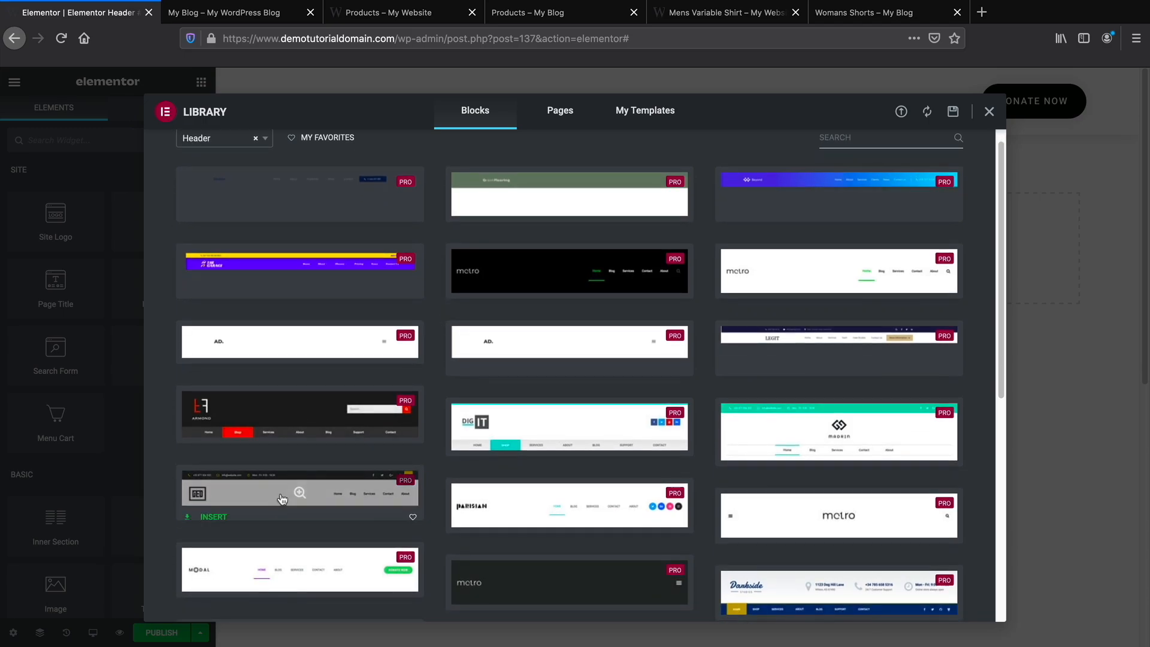
click(217, 514)
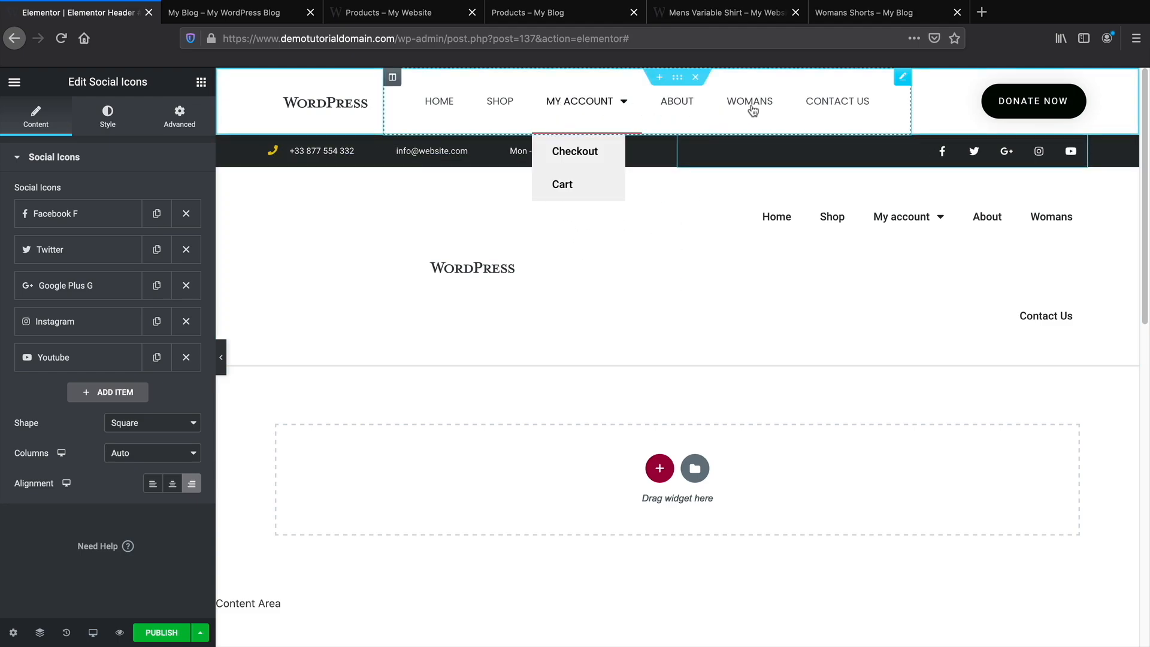
Delete the inserted block's duplicate logo and menu section, and move its dark contact bar above the main header.
click(696, 160)
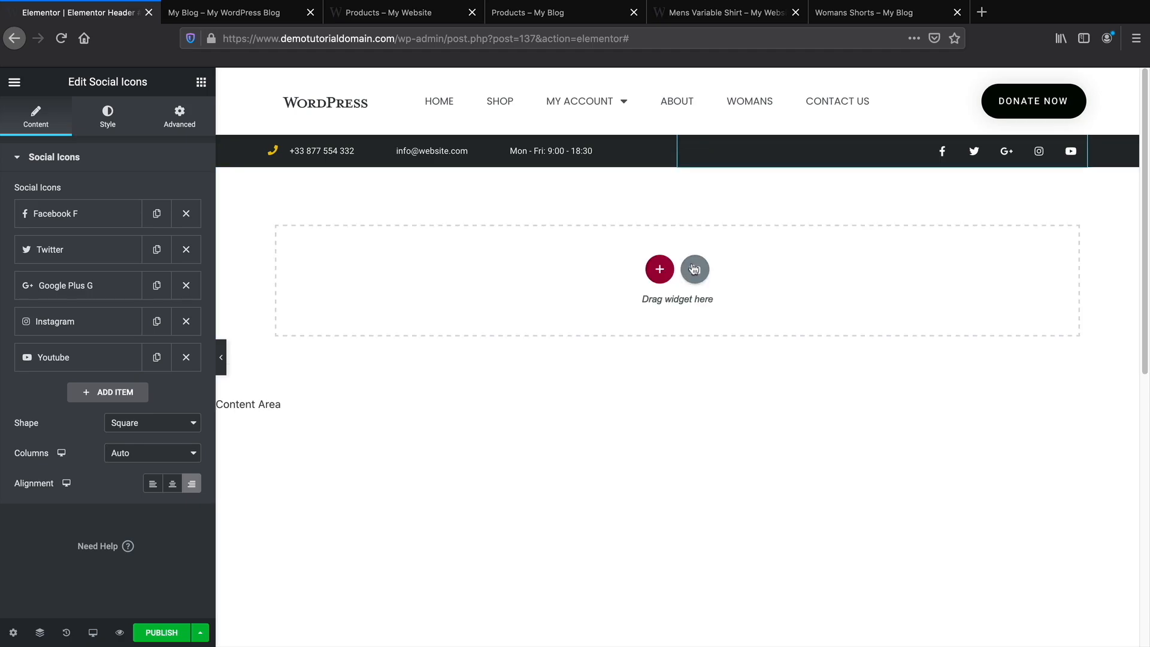
drag(677, 127, 655, 60)
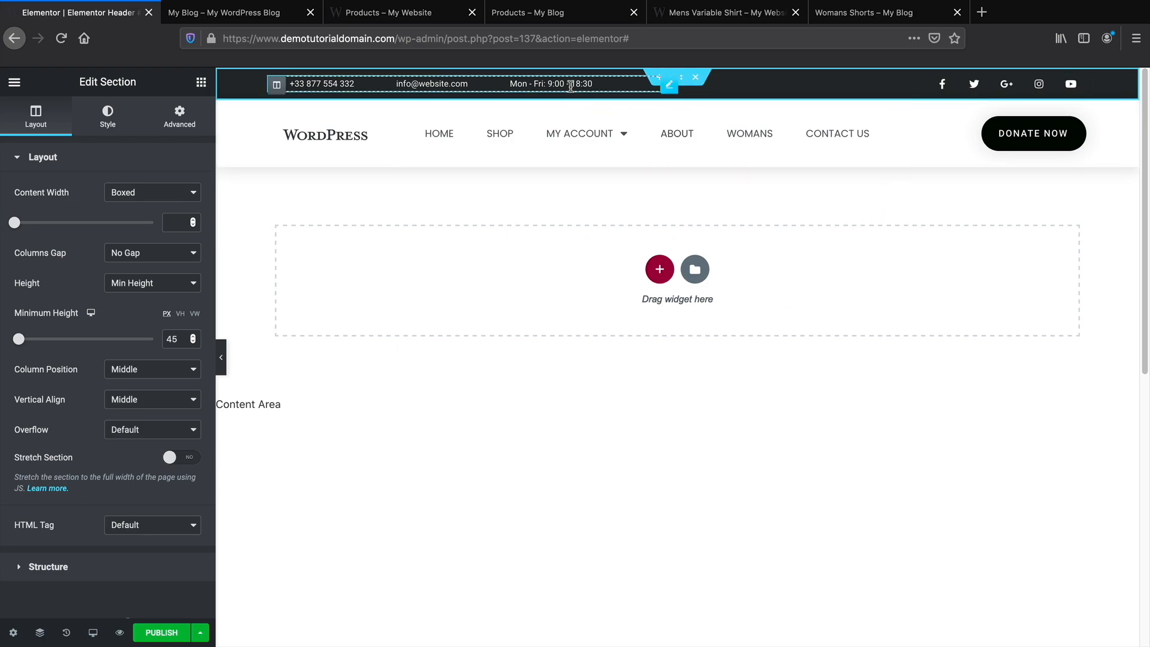
Compare the header with the My Blog reference site, then start publishing the template and add a display condition.
click(240, 13)
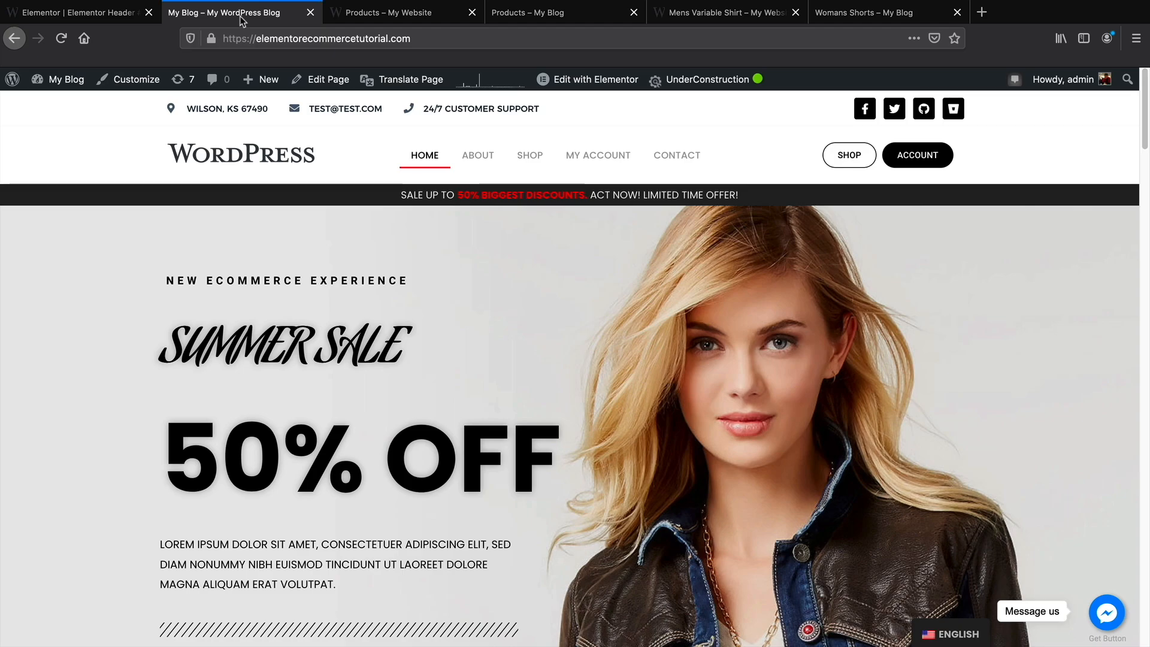
click(75, 13)
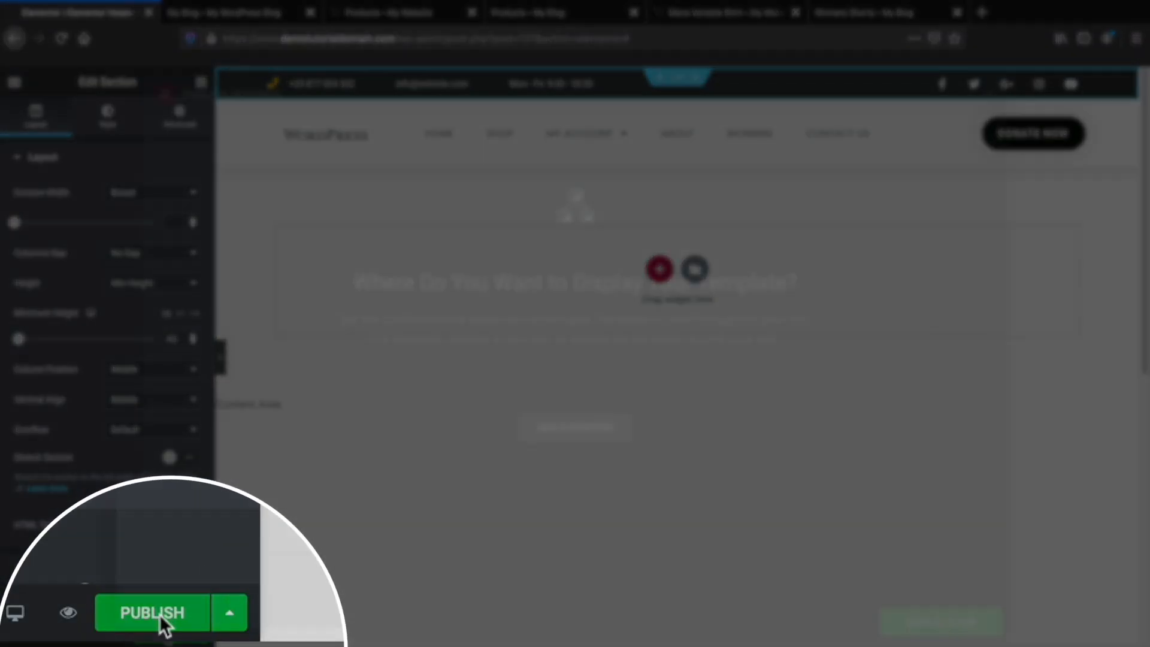
click(186, 632)
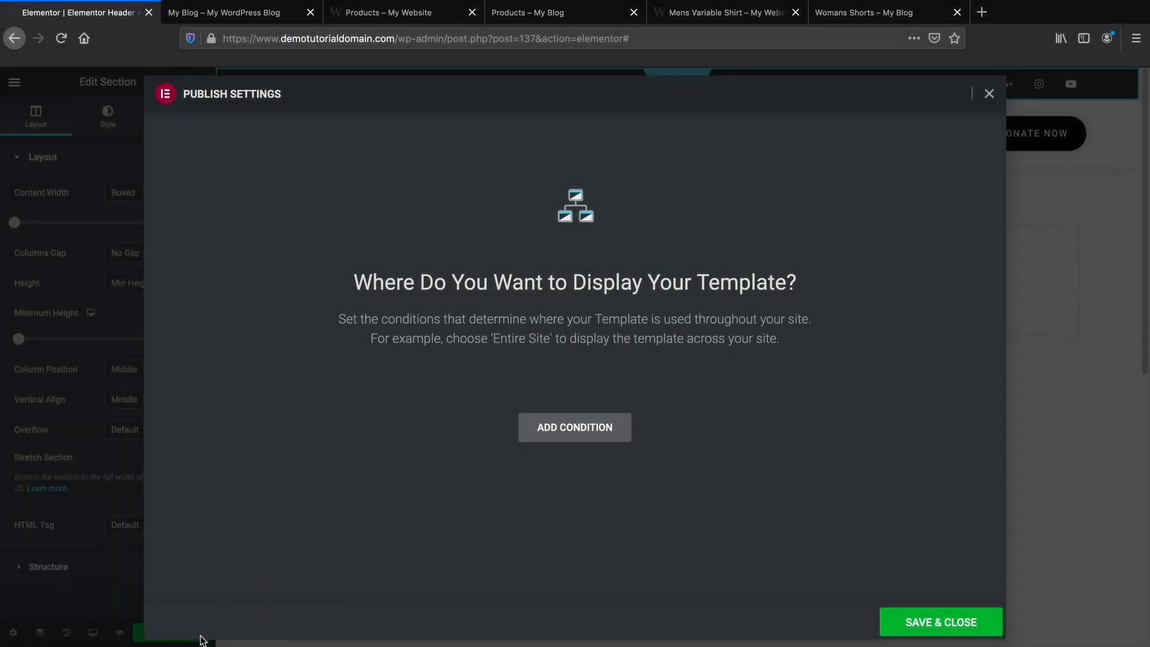
click(588, 431)
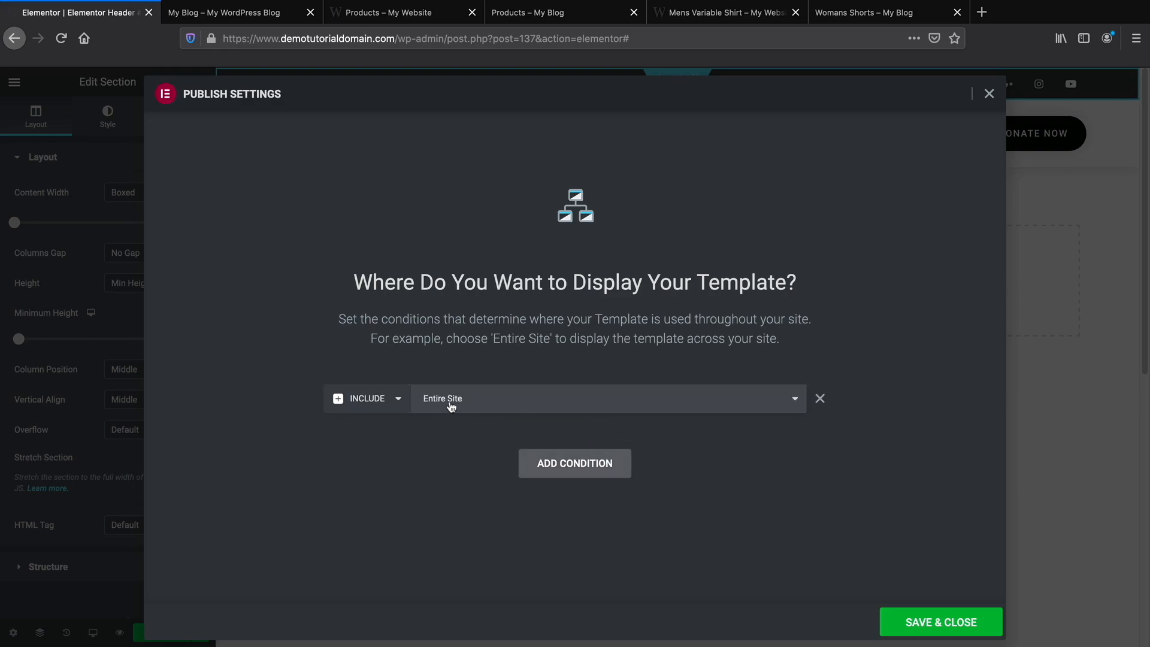
Try limiting the template's display condition to the single About page, using Singular and Pages.
click(451, 404)
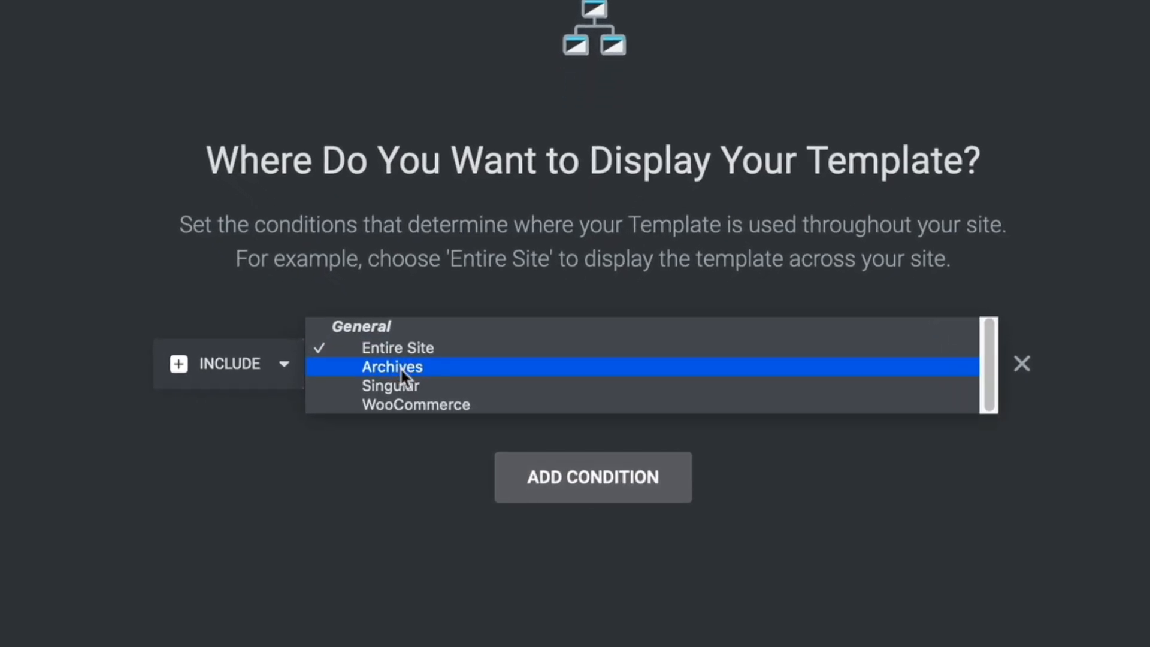
click(404, 386)
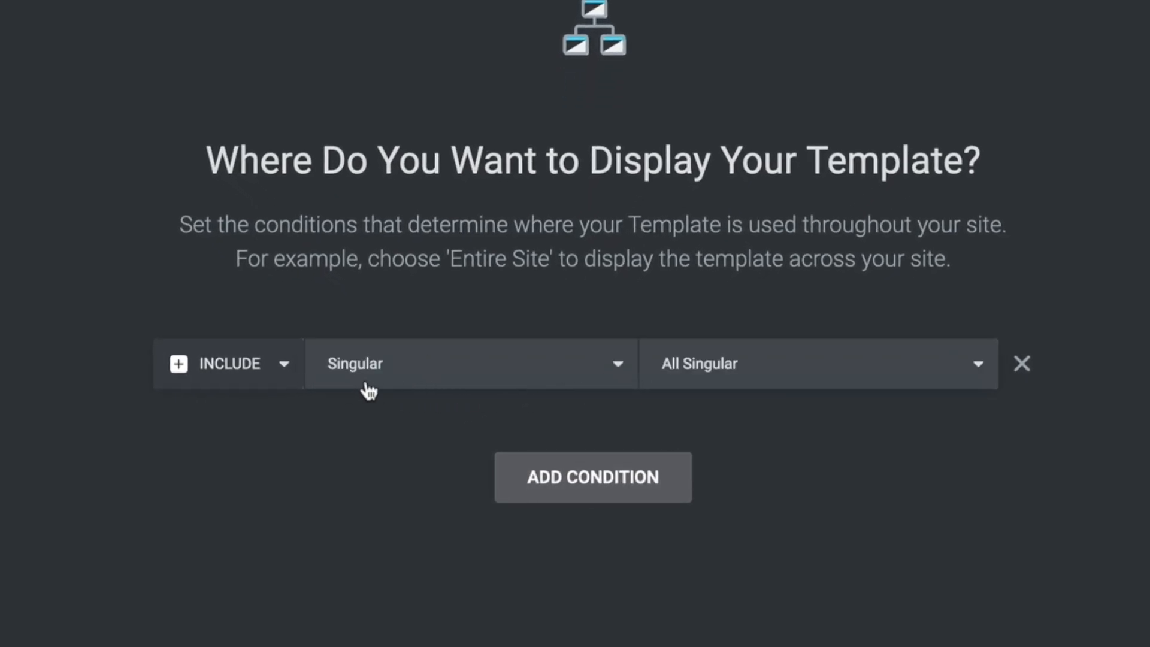
click(726, 365)
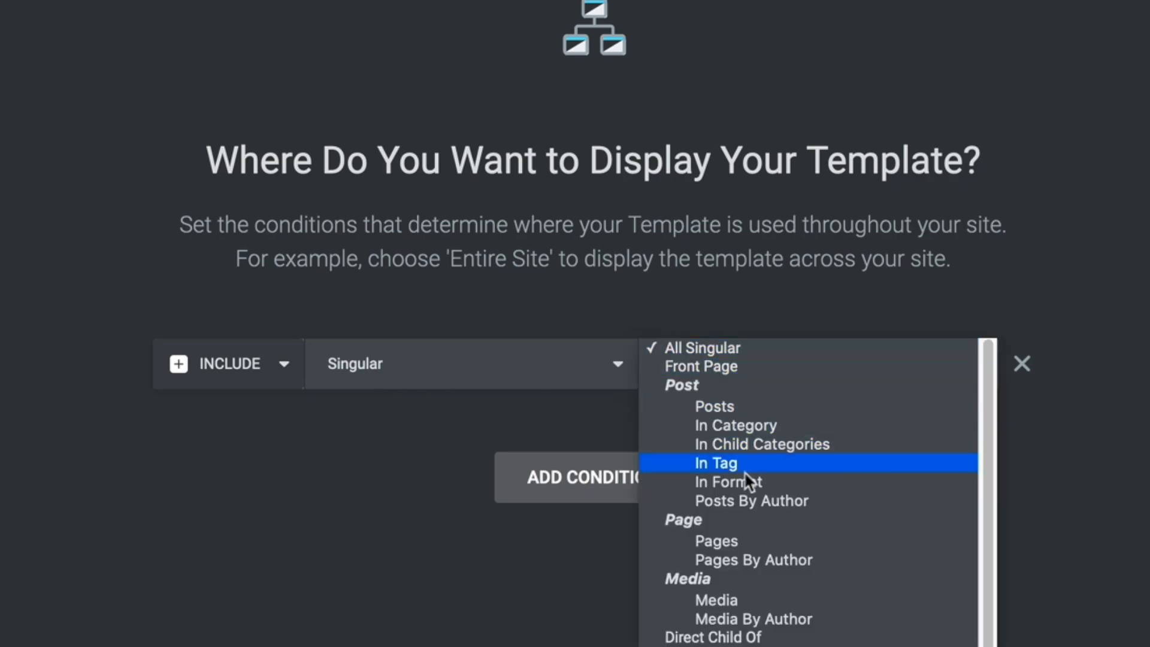
click(755, 541)
click(847, 372)
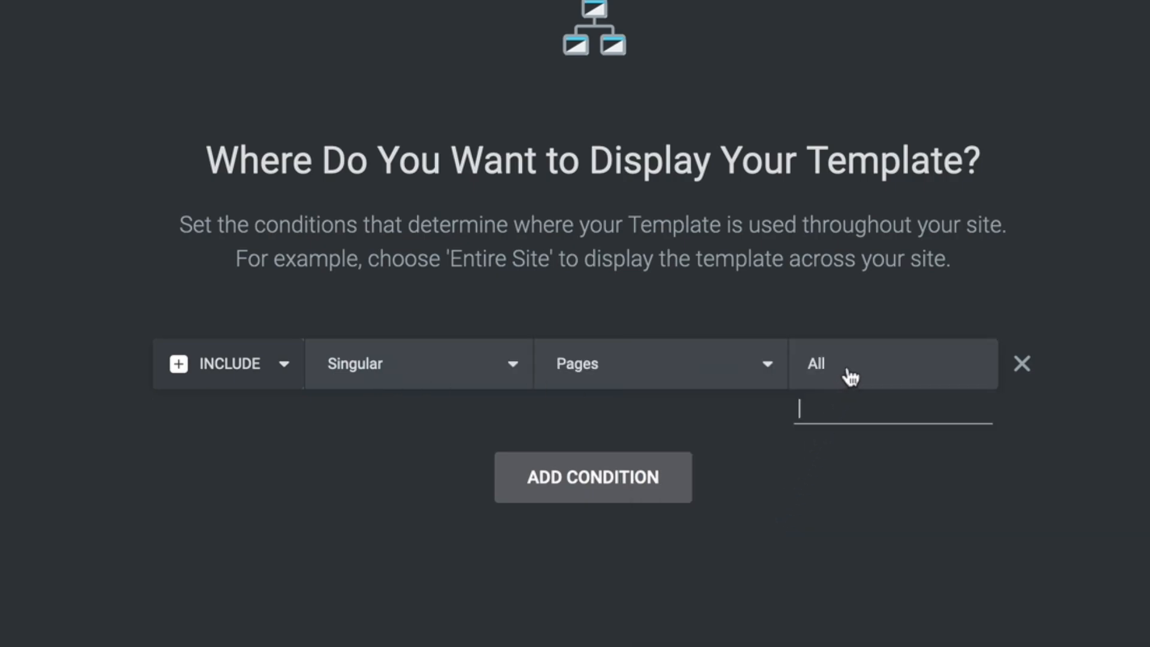
text(about)
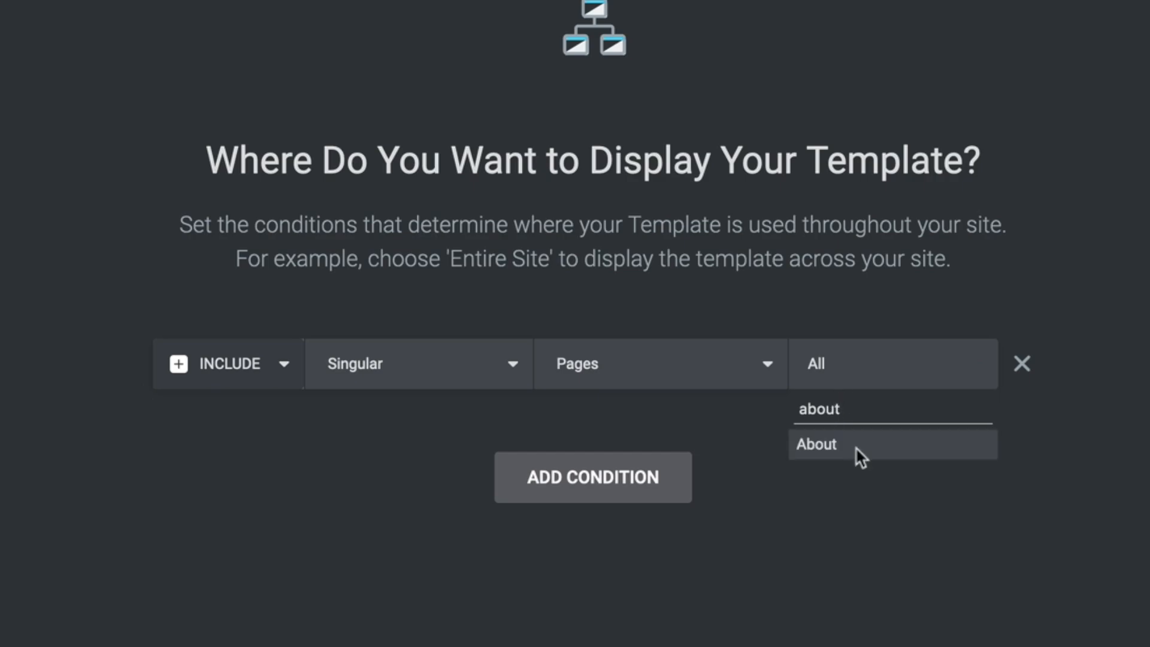
click(857, 454)
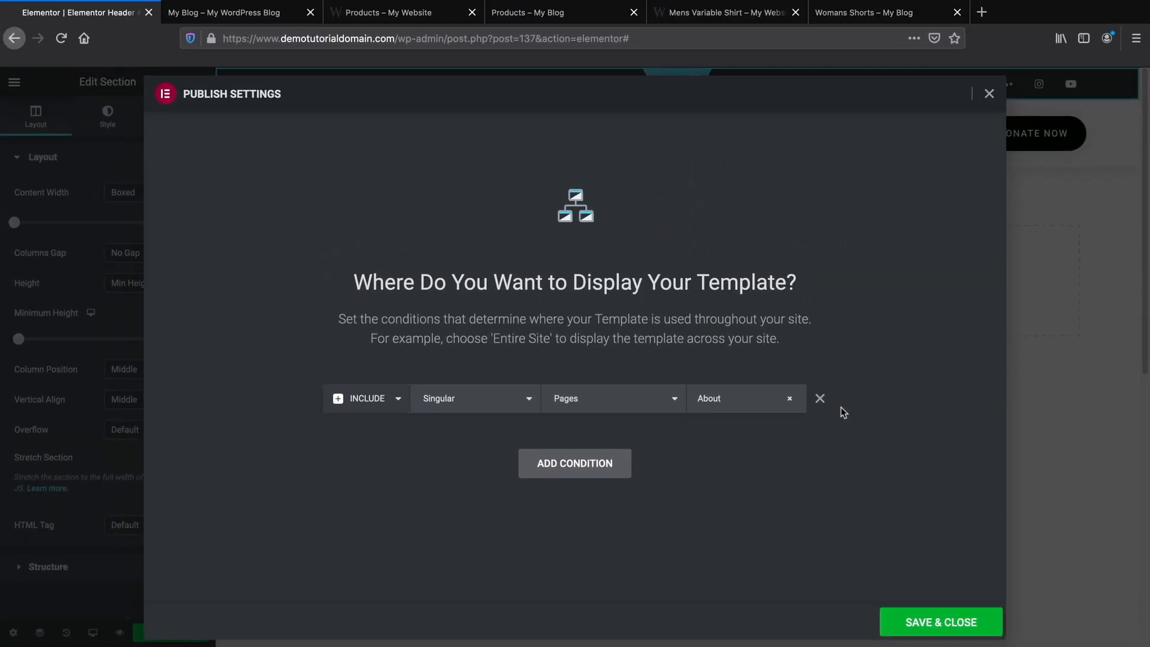
Set the header's display condition to include Entire Site and save it to publish the template.
click(529, 405)
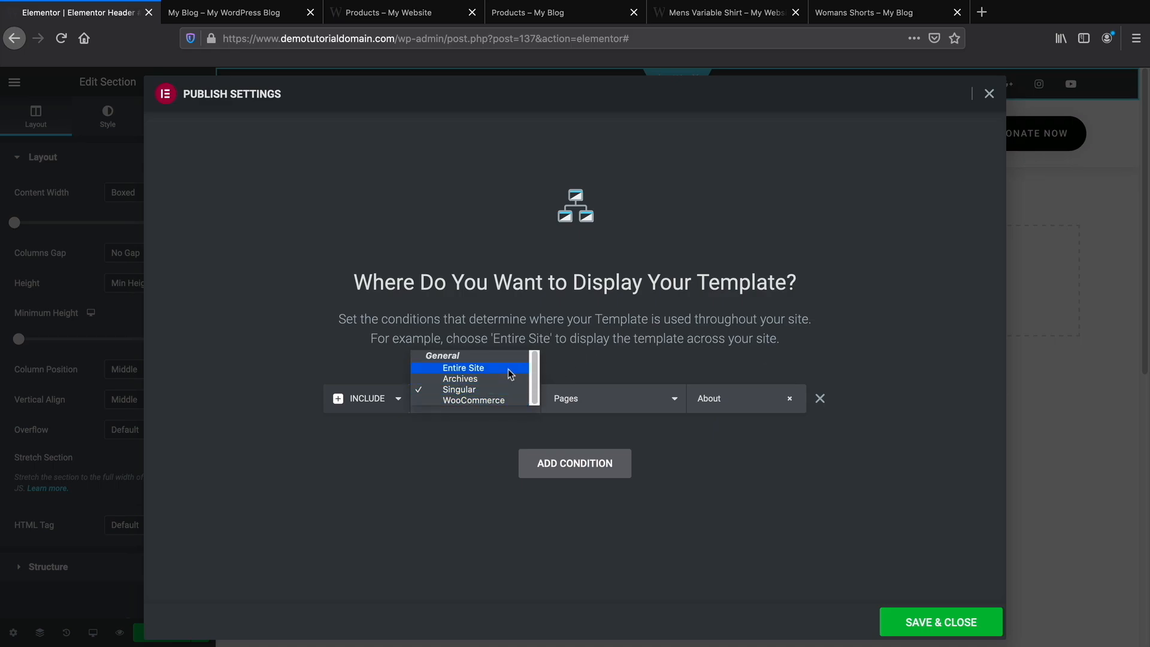
click(531, 369)
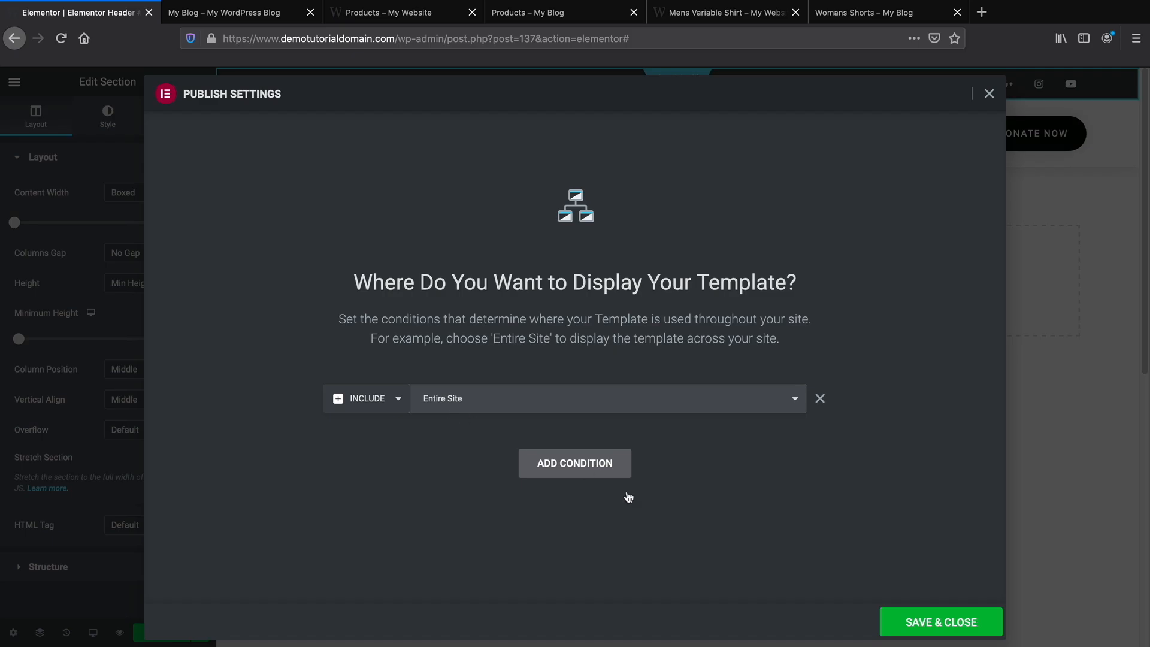
click(936, 624)
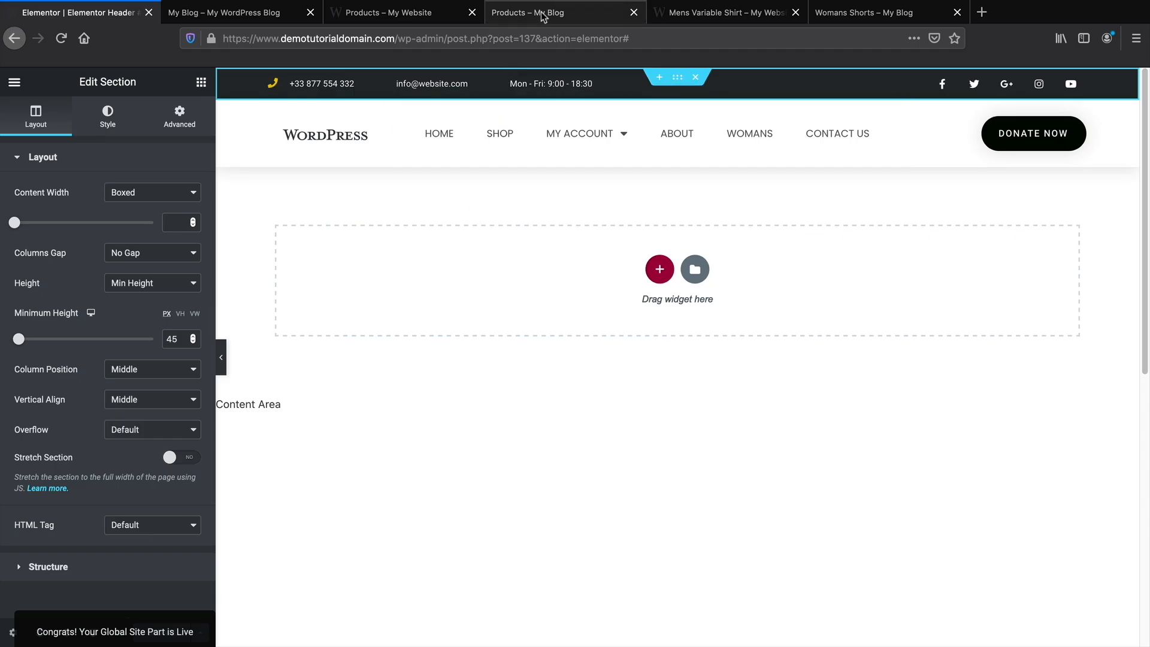
Reload the site's Shop page and check the published header on the About, Contact Us and Shop pages.
click(418, 16)
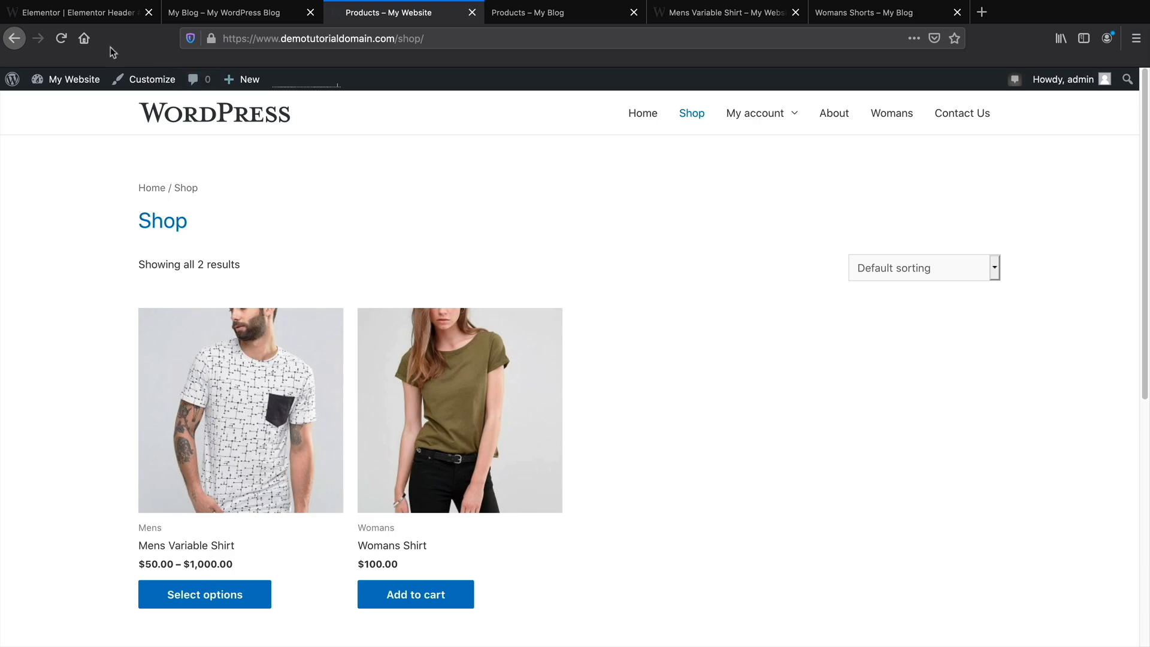
click(61, 39)
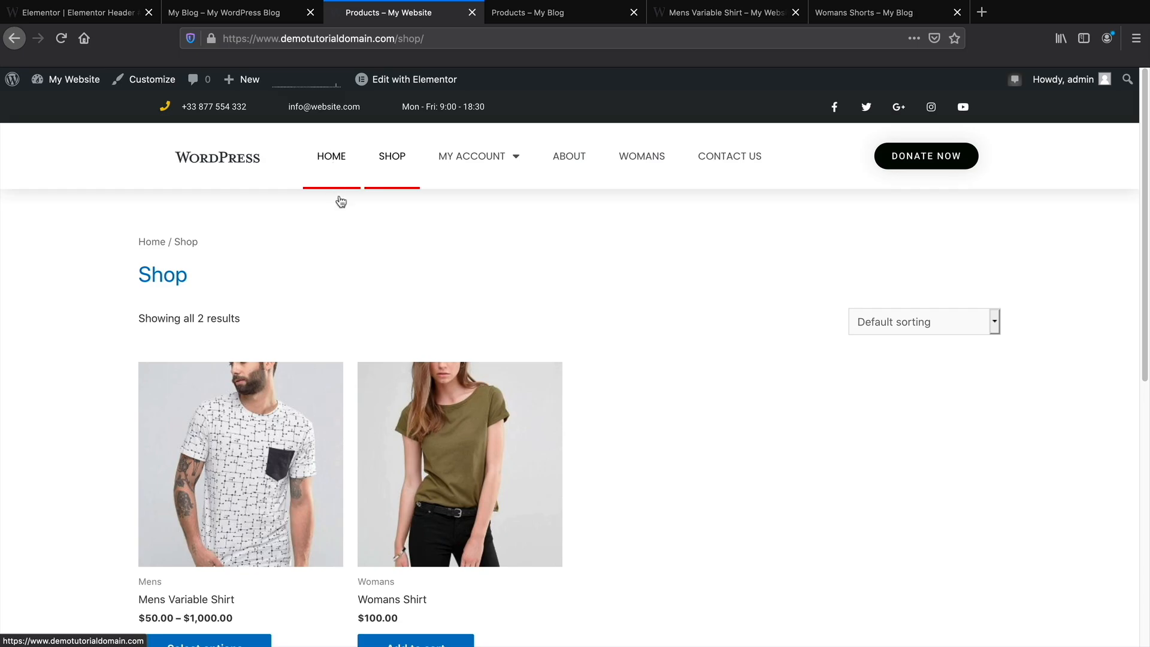
click(570, 157)
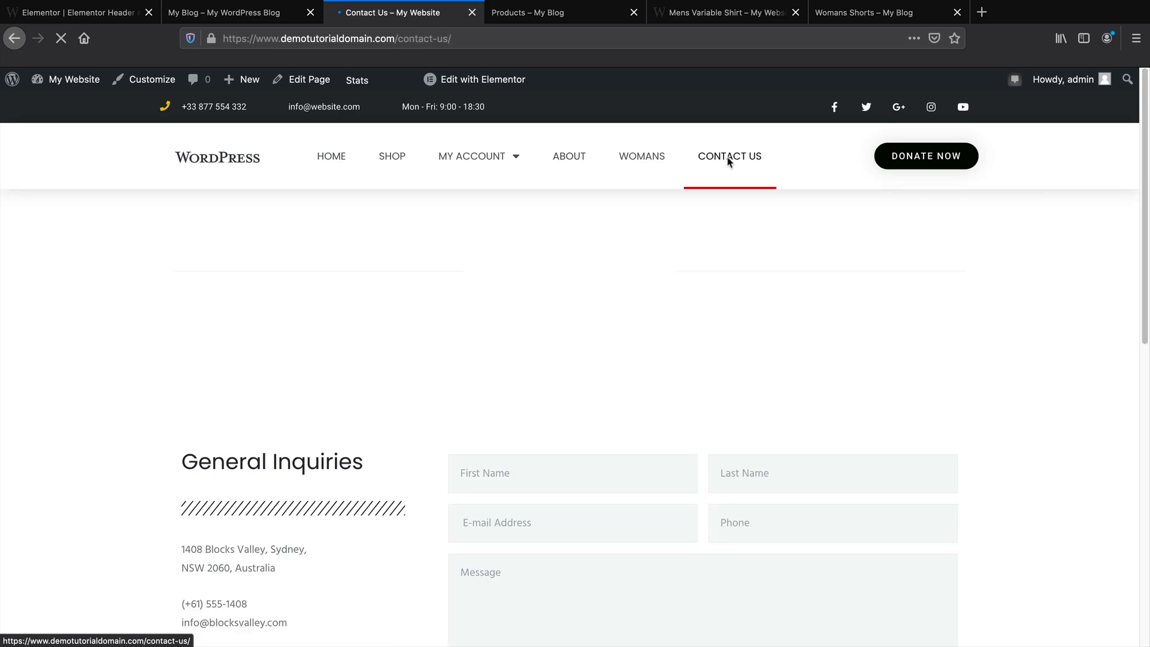
click(391, 157)
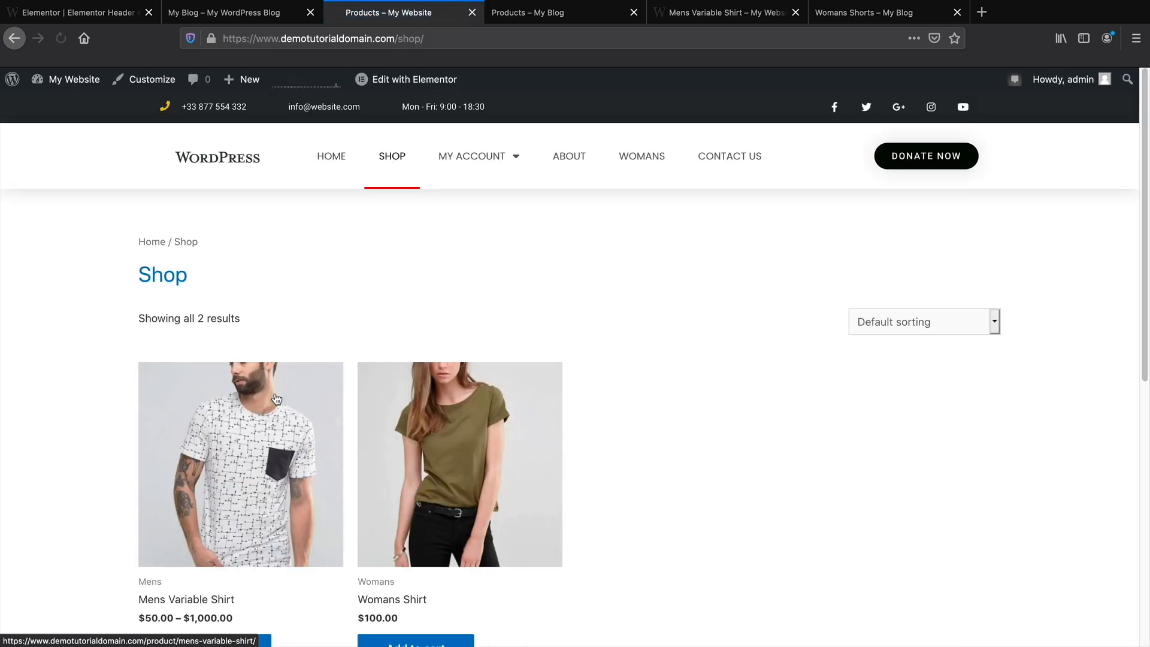
View the header template's live page, compare it with the My Blog reference site, and open the site's home page.
click(78, 12)
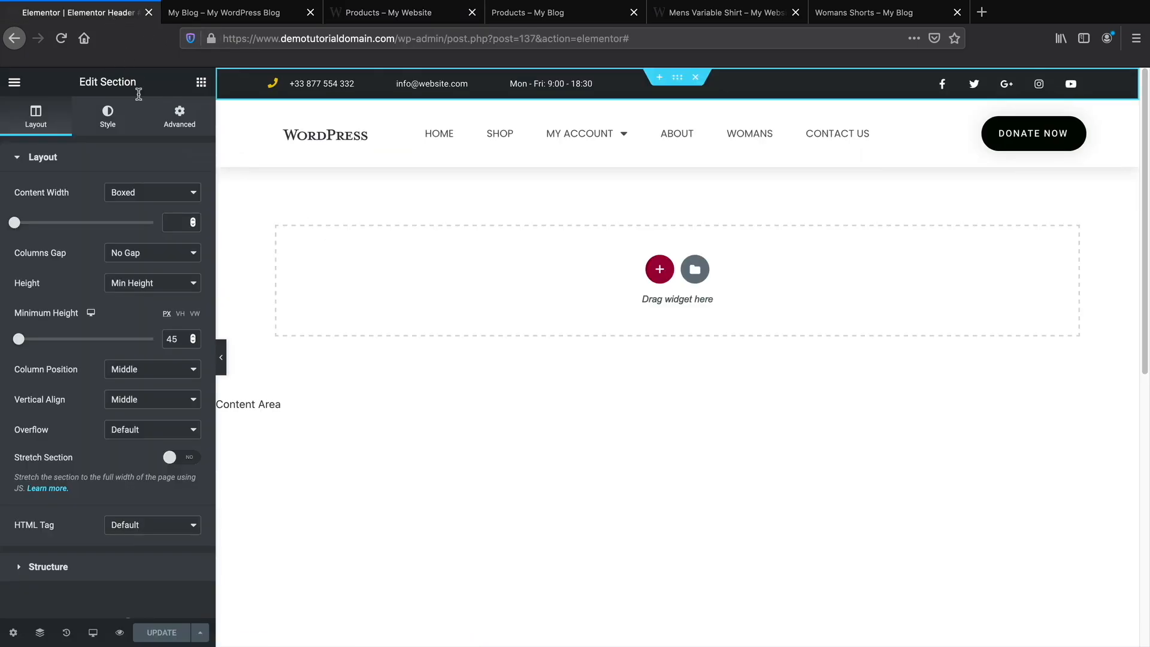
click(15, 85)
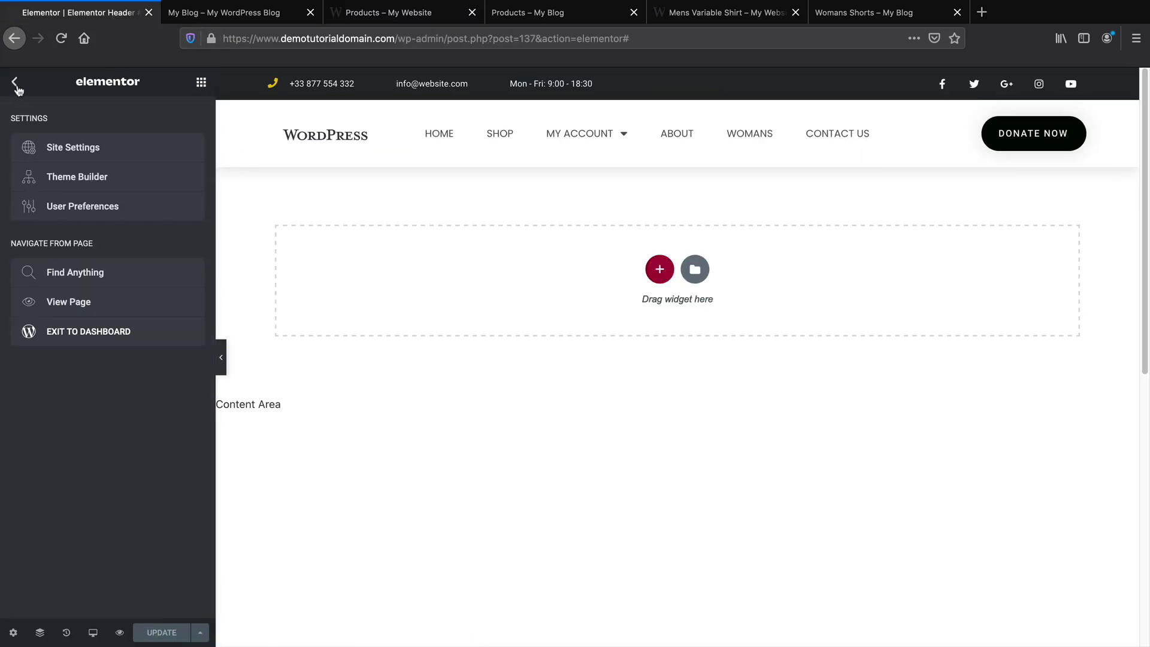
click(72, 309)
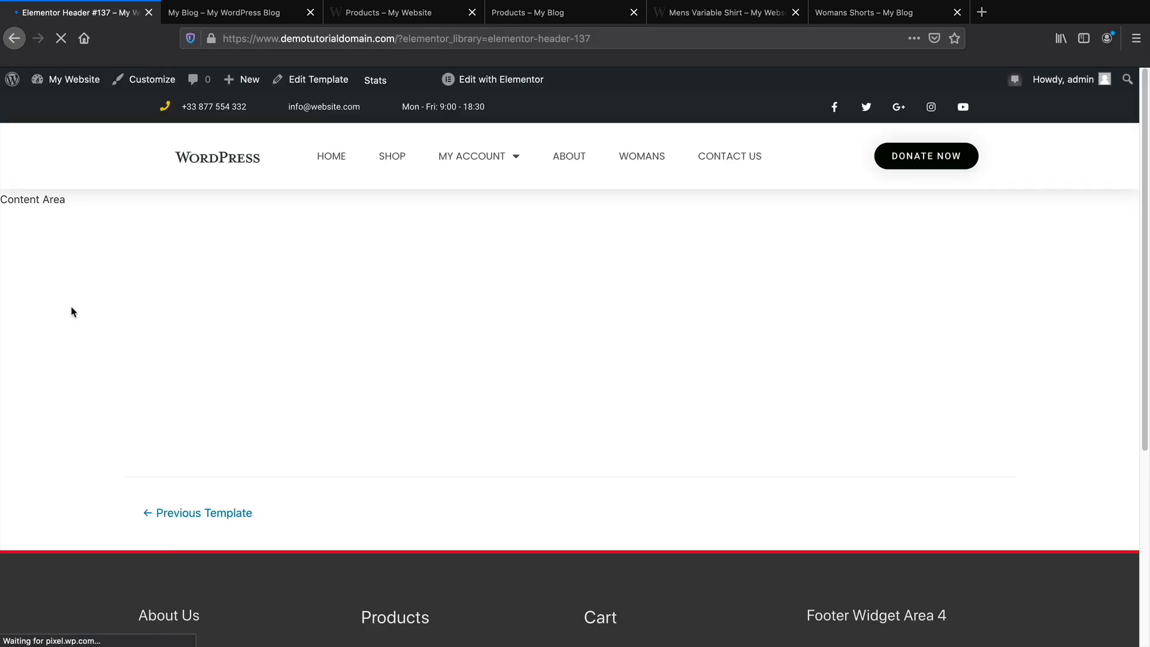
click(207, 12)
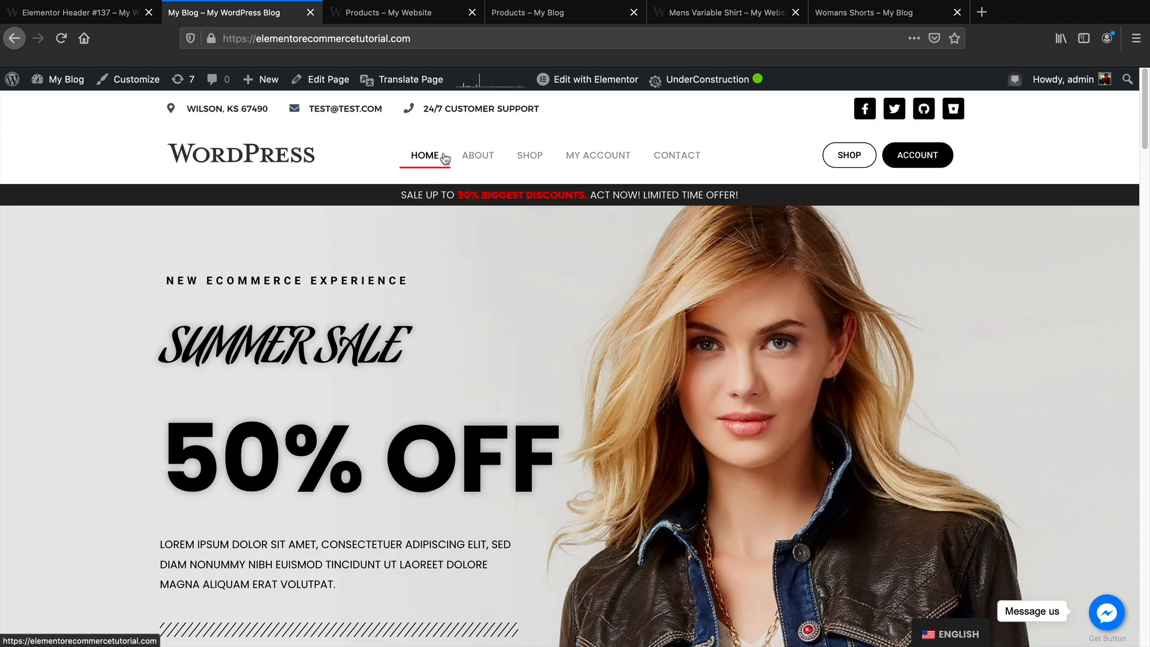
click(105, 17)
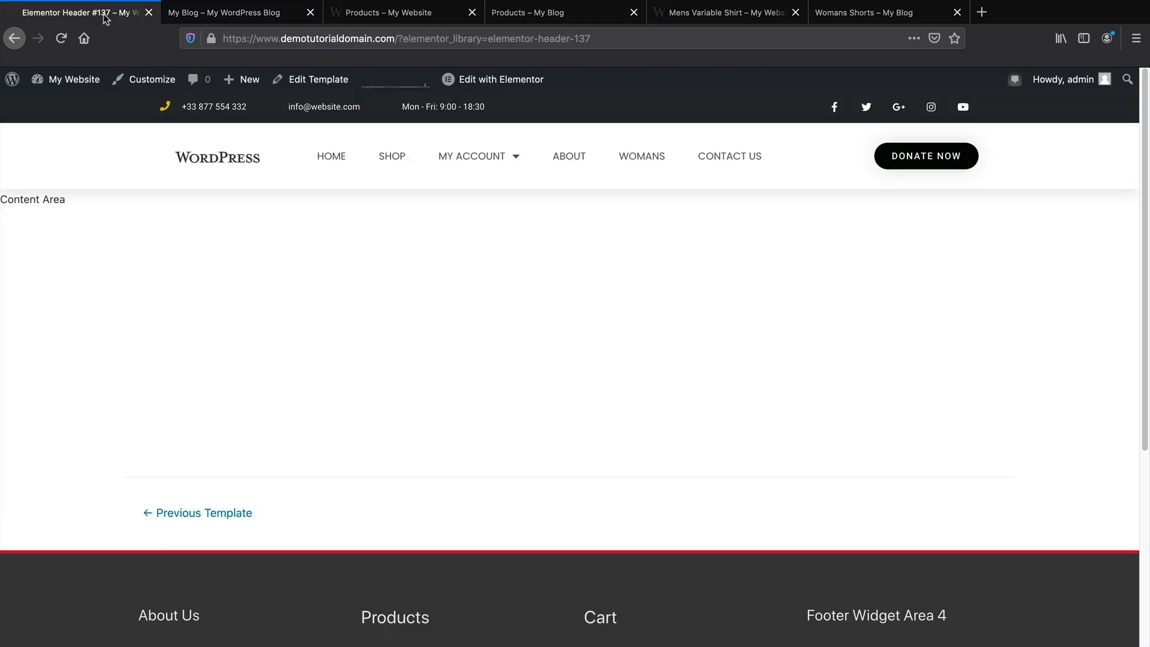
click(221, 159)
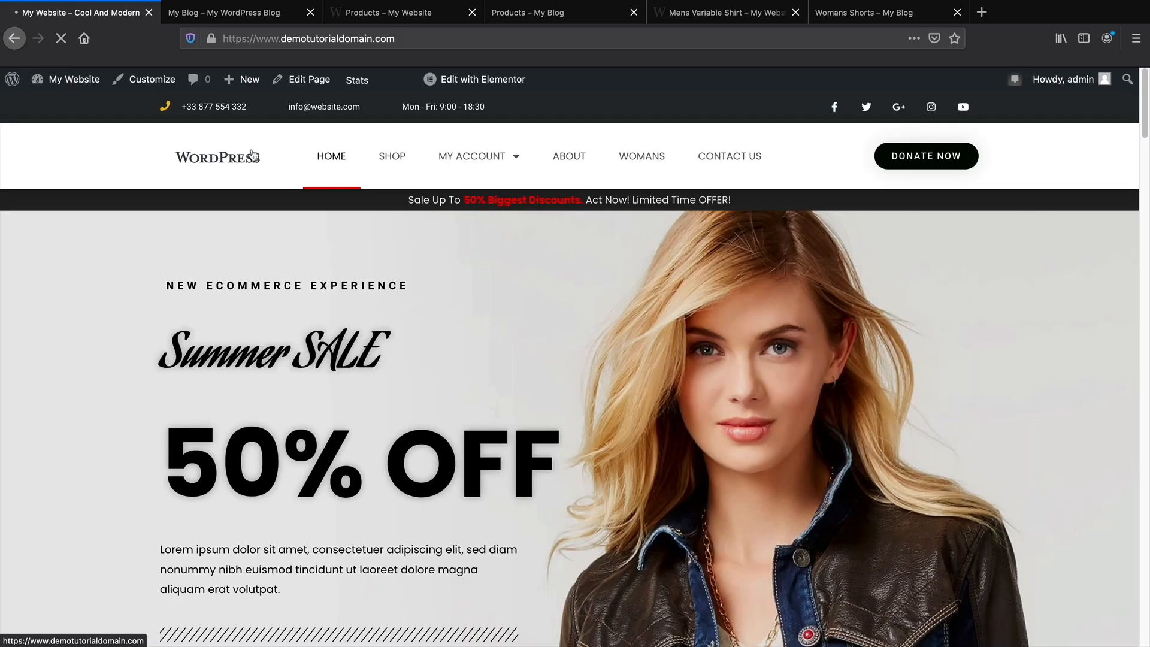
Return to the site's dashboard, open Theme Builder from there and create a new Footer template.
mouse_move(74, 81)
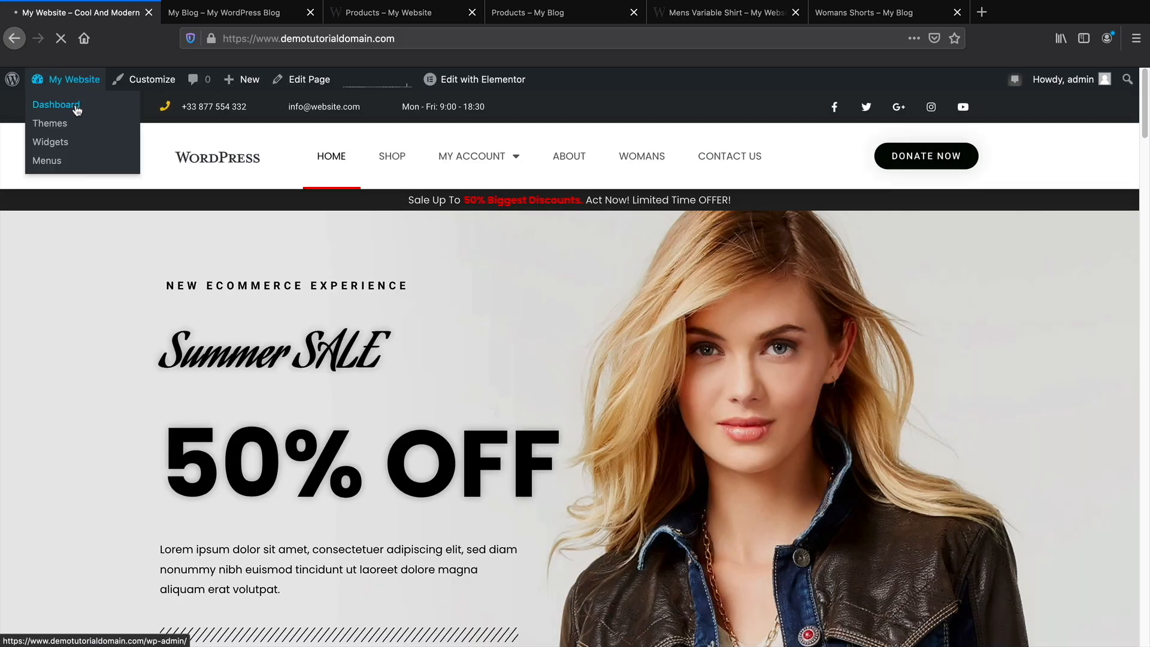
click(75, 107)
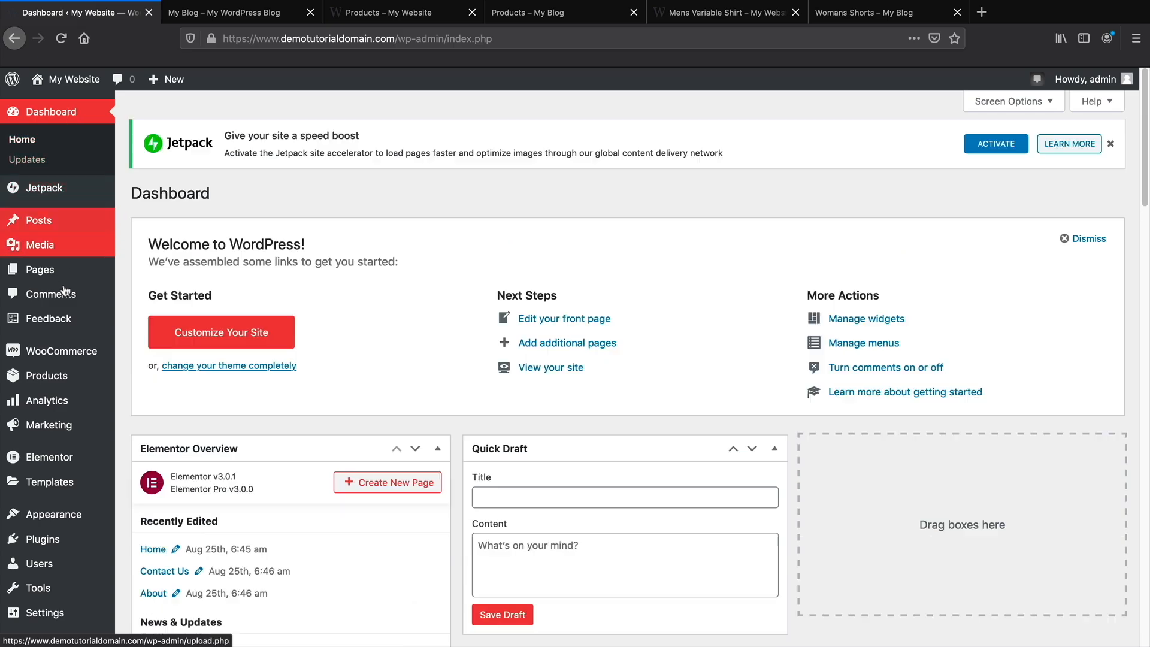
mouse_move(81, 484)
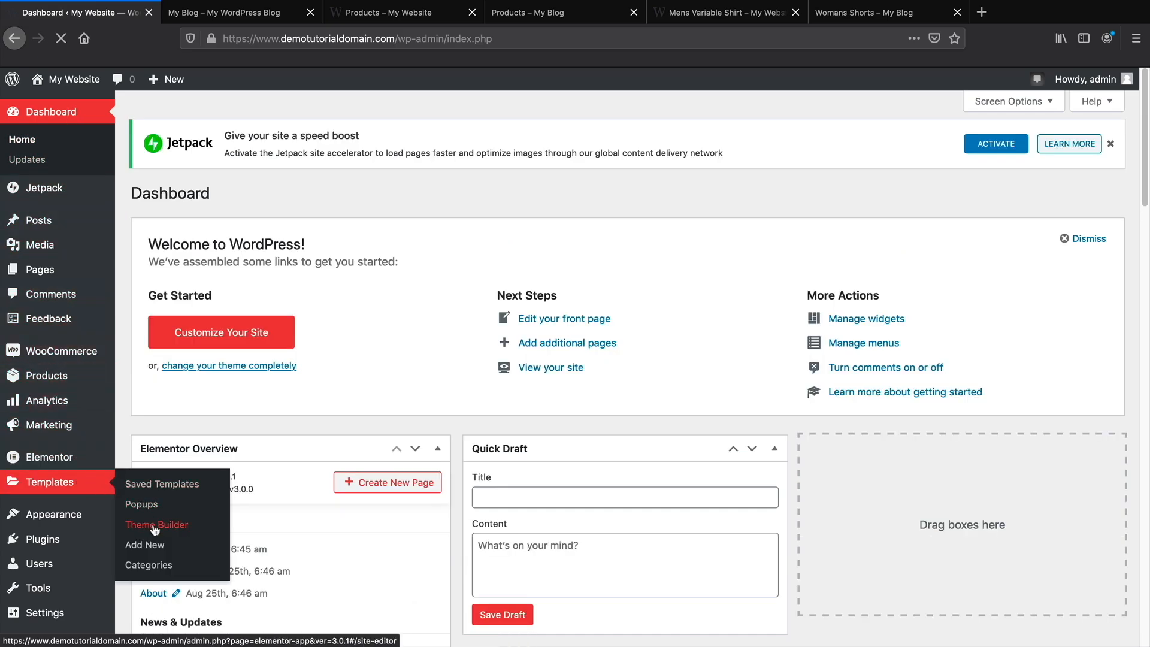
click(153, 523)
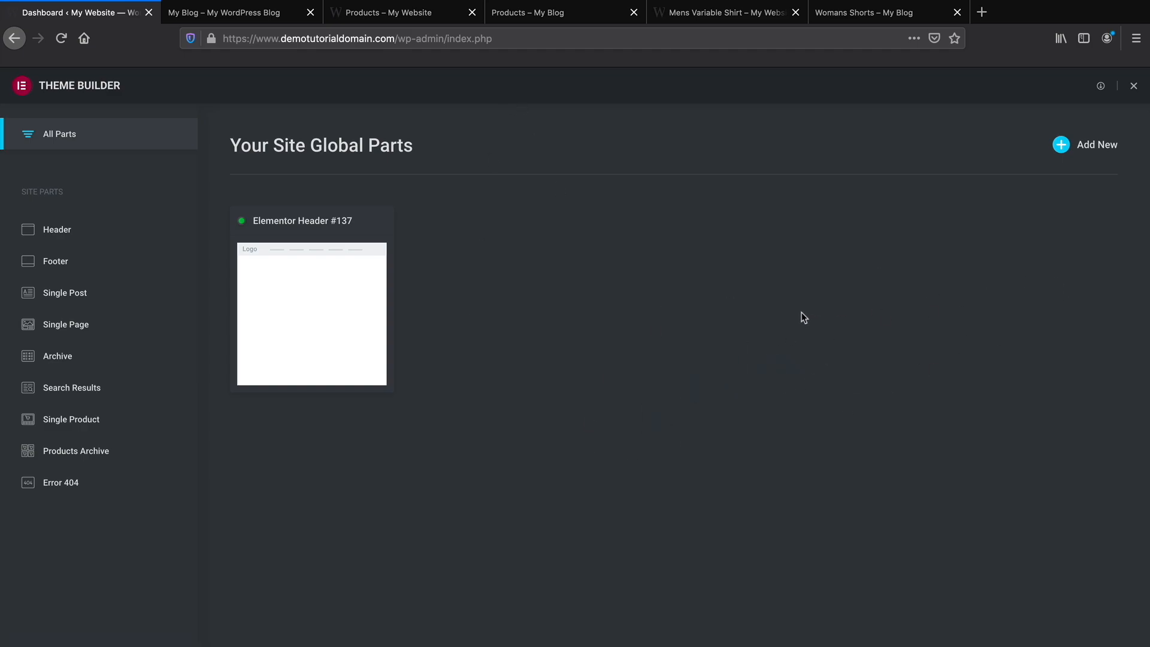
click(53, 265)
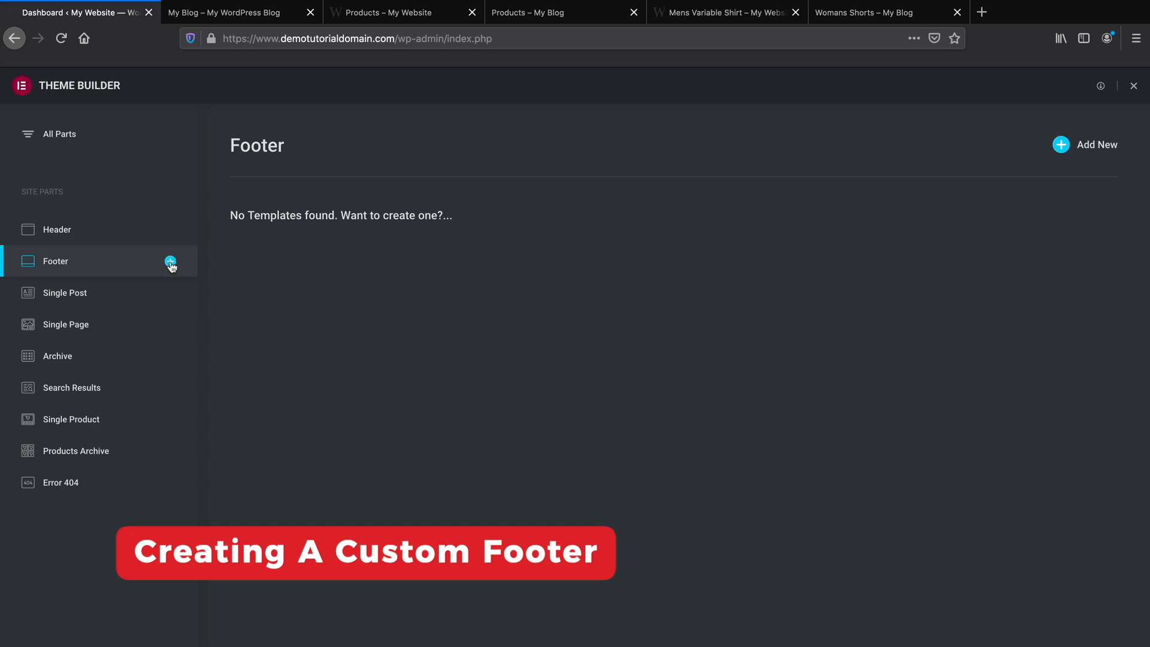
click(1063, 146)
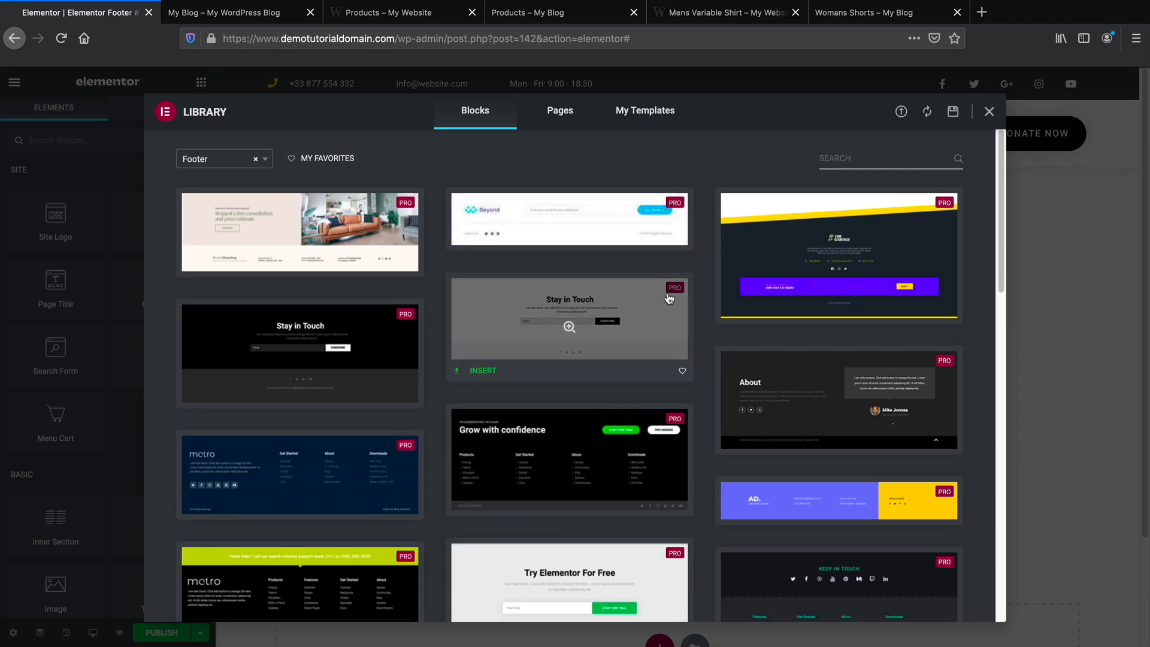
Browse the library's footer blocks and insert the black one with link columns, a Follow Us list and a red Subscribe button.
scroll(669, 298, down, 3)
scroll(669, 296, down, 6)
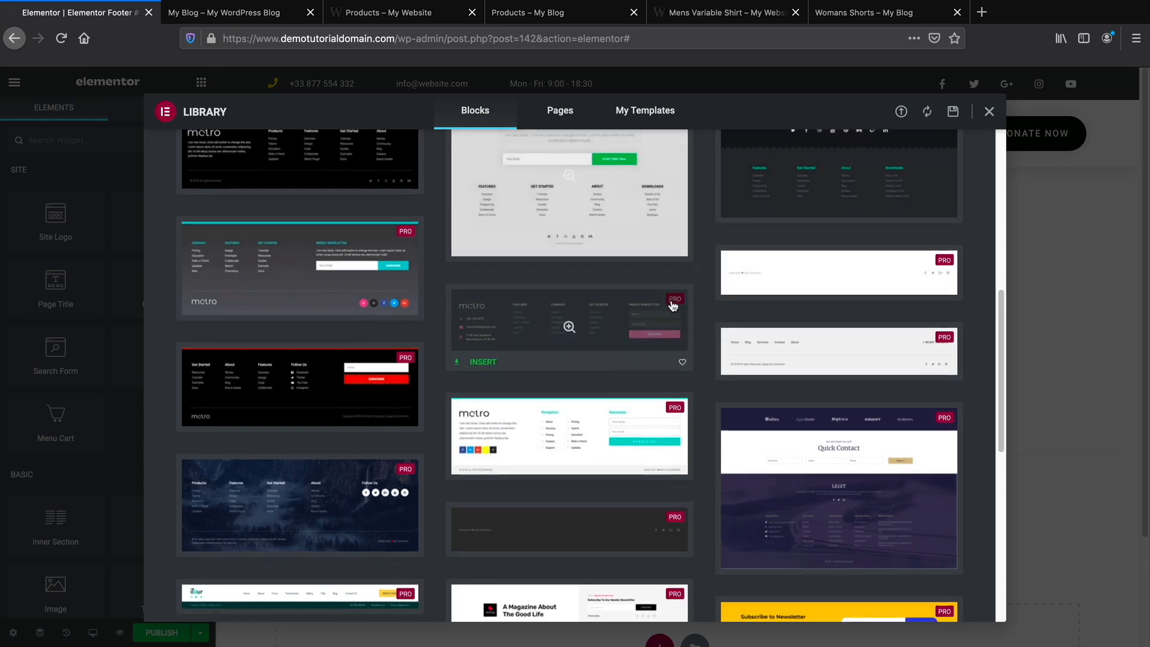
scroll(671, 307, down, 8)
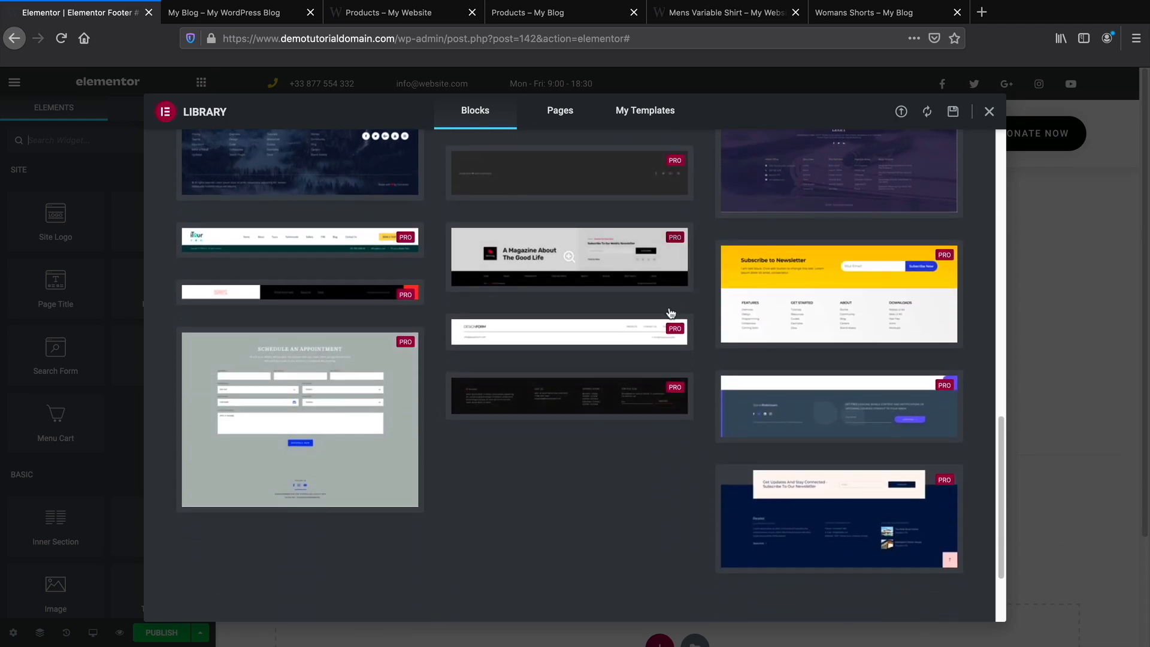
scroll(665, 323, up, 7)
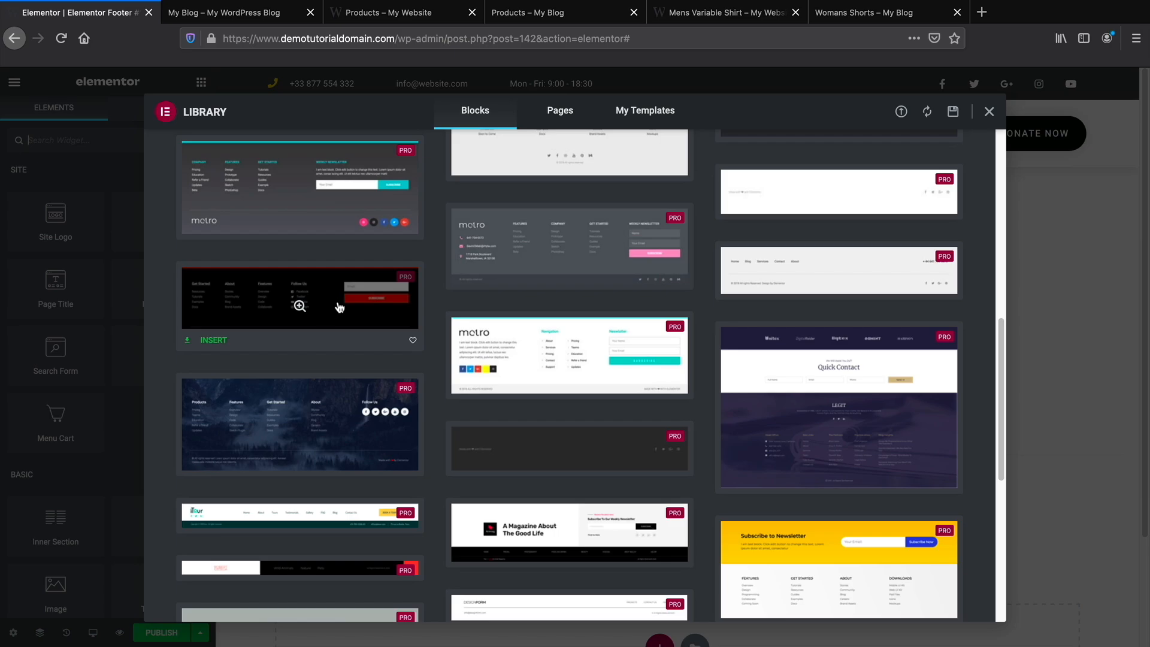
click(214, 341)
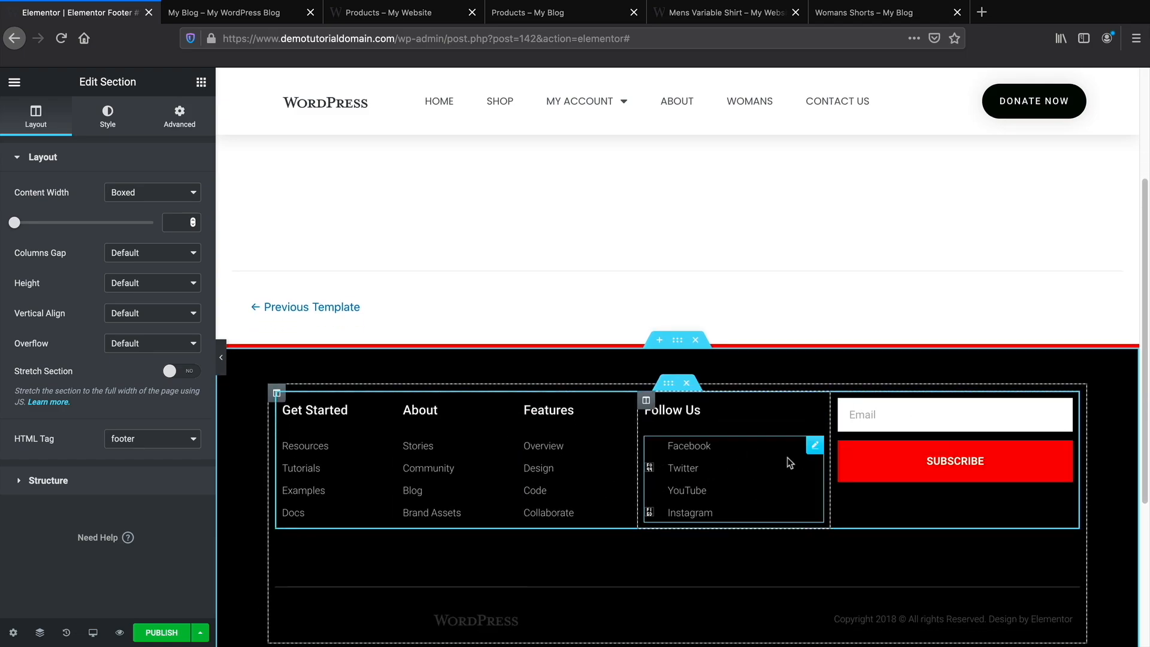
Rename the footer's Features heading to "Contact Us" and the Get Started heading to "Shop".
click(816, 447)
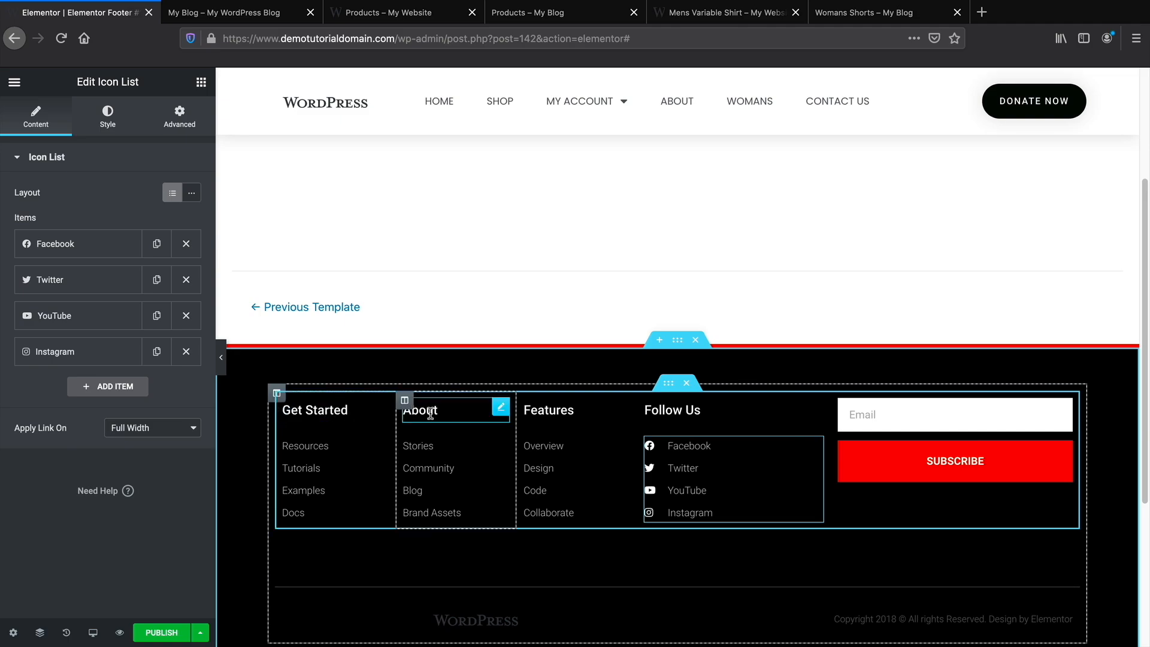
double_click(547, 411)
text(Contact Us)
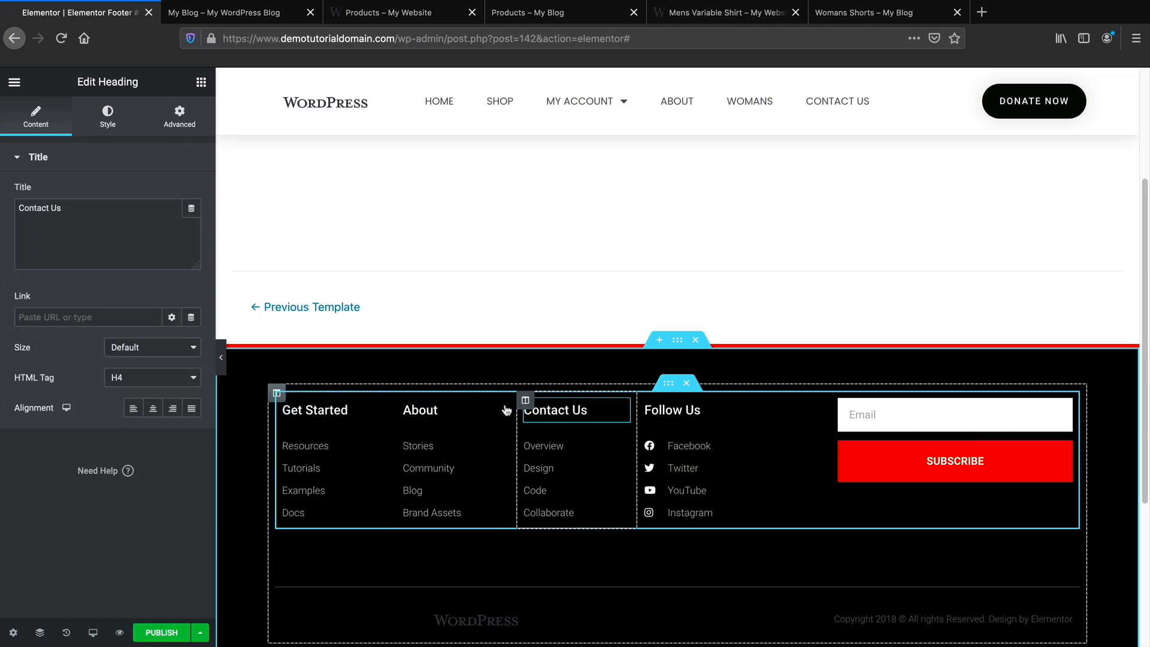
double_click(341, 410)
triple_click(340, 409)
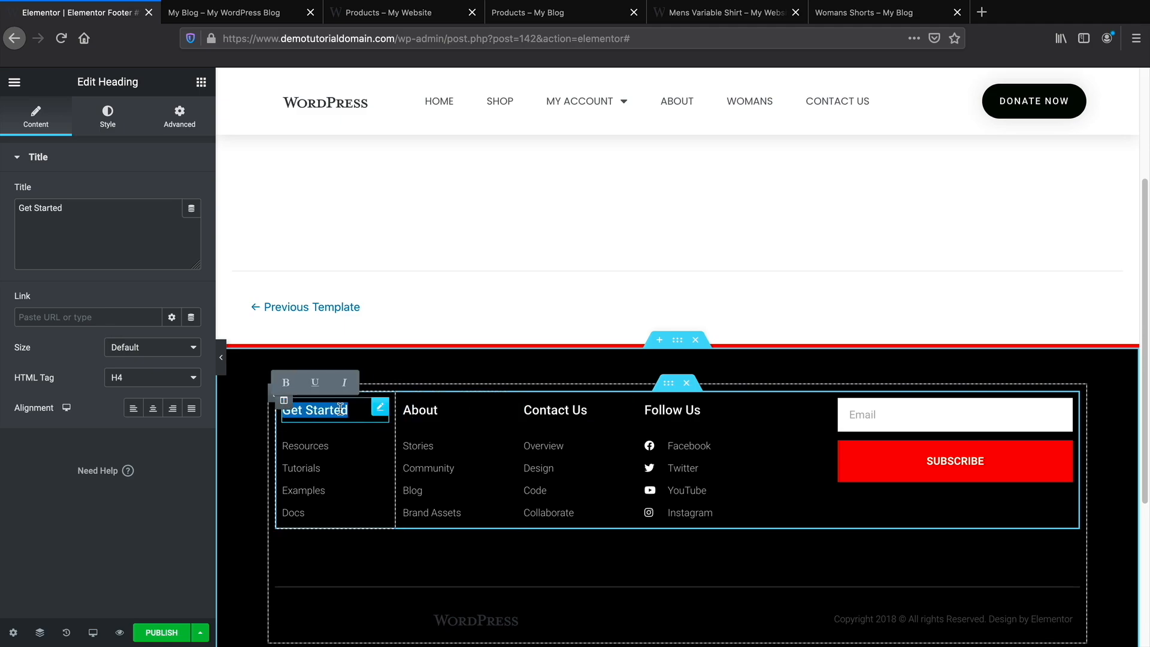
text(Shop)
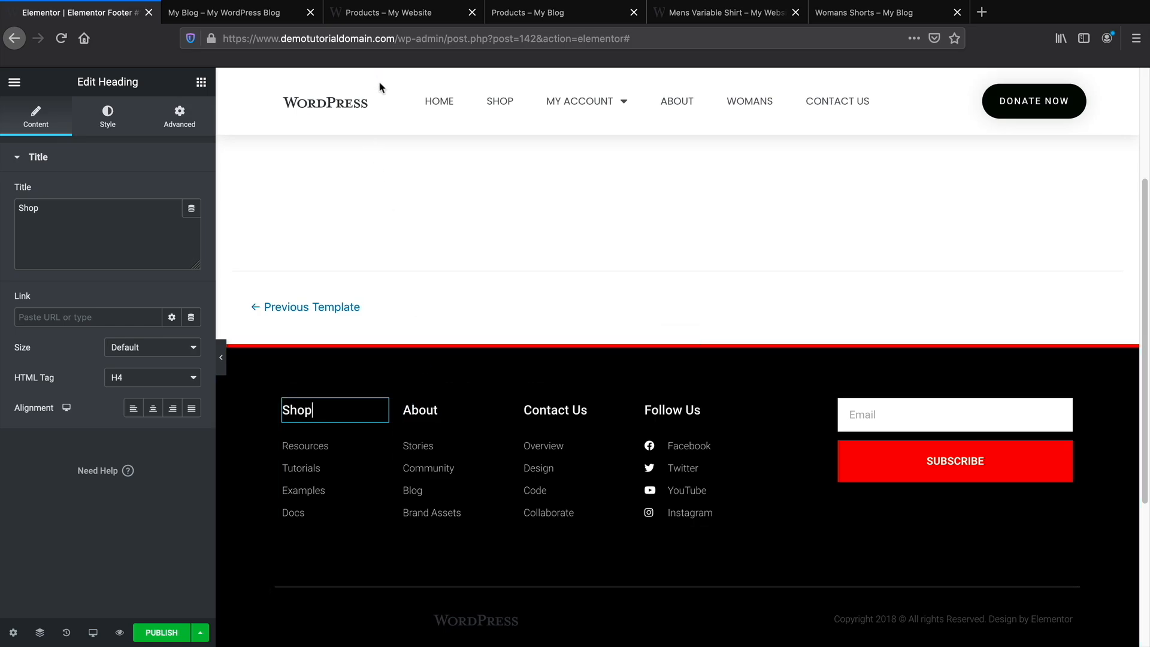
Copy the live Contact Us page's URL and set it as the link of the footer's Contact Us heading.
click(385, 14)
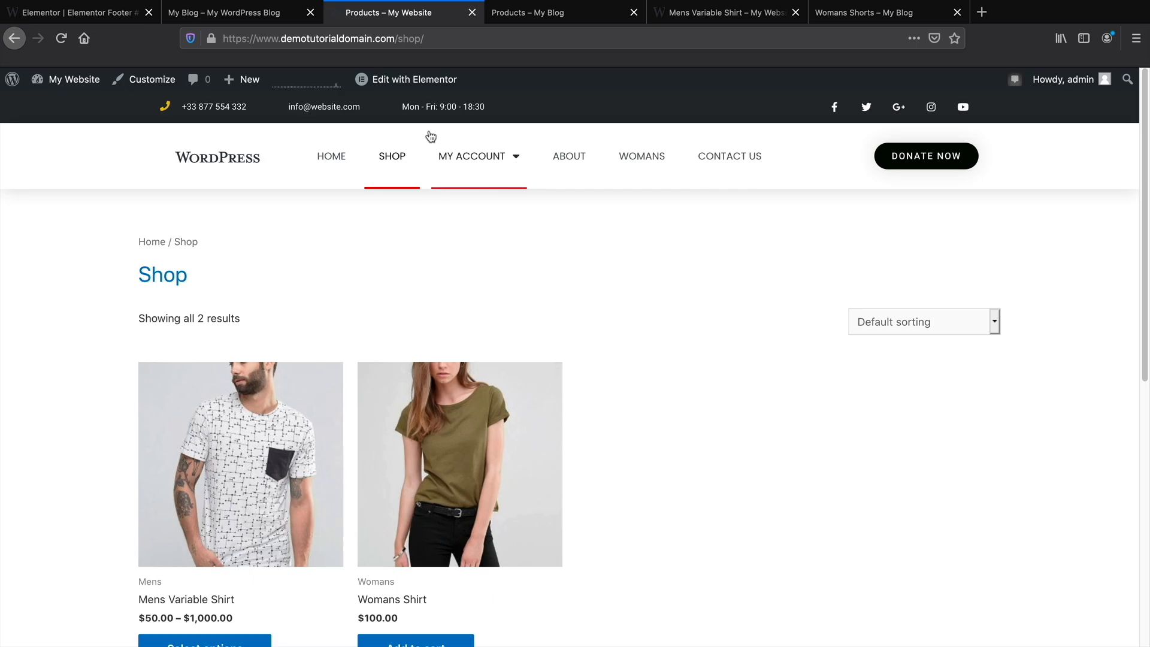
click(723, 164)
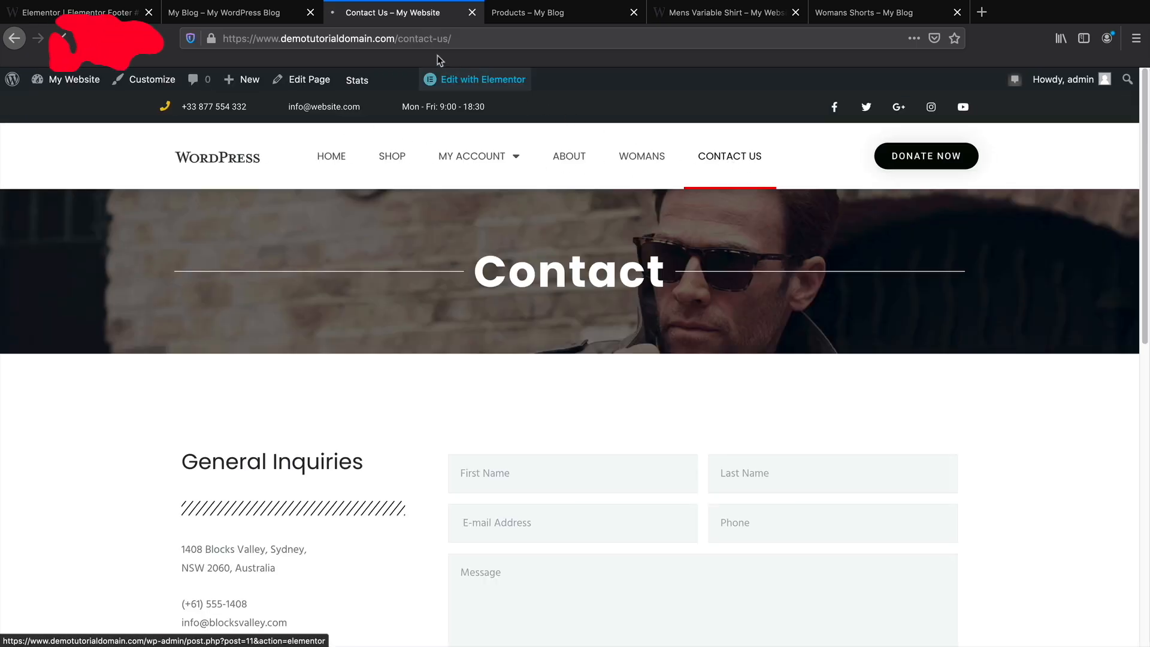
click(393, 39)
right_click(393, 38)
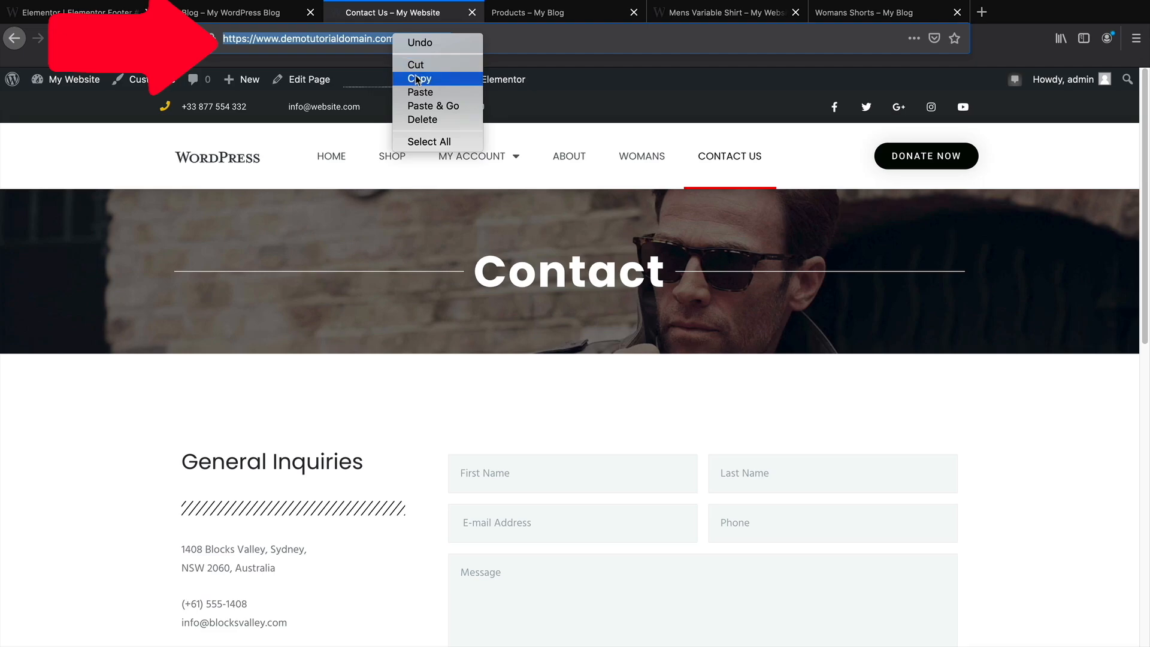
click(417, 79)
click(105, 12)
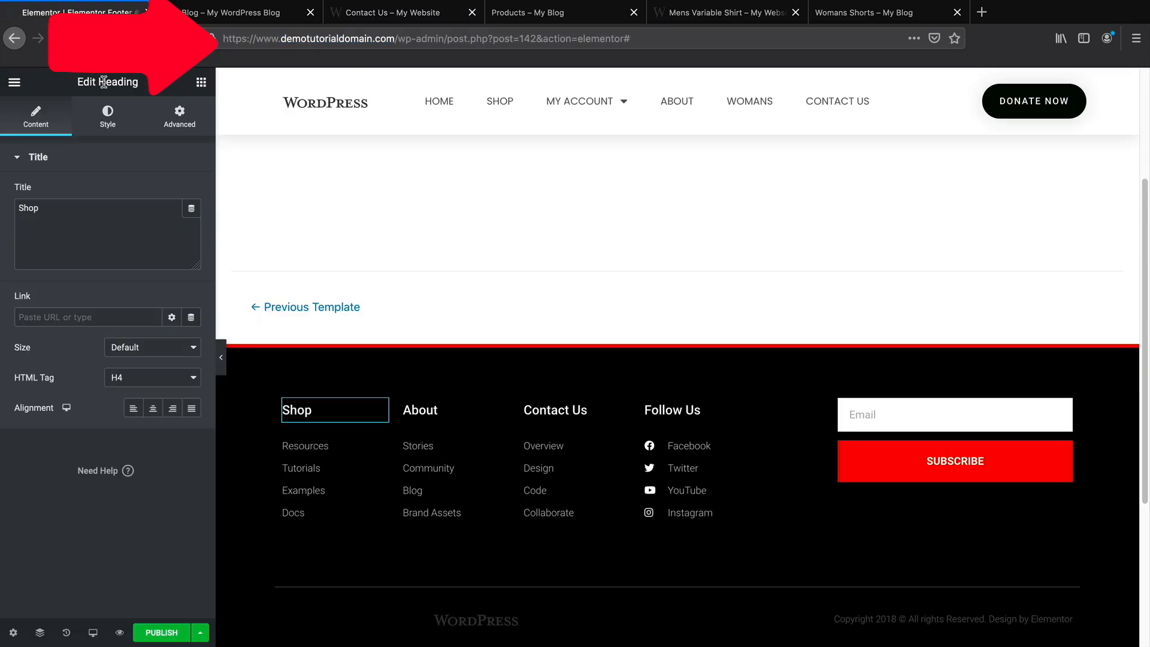
click(563, 411)
click(35, 314)
right_click(35, 313)
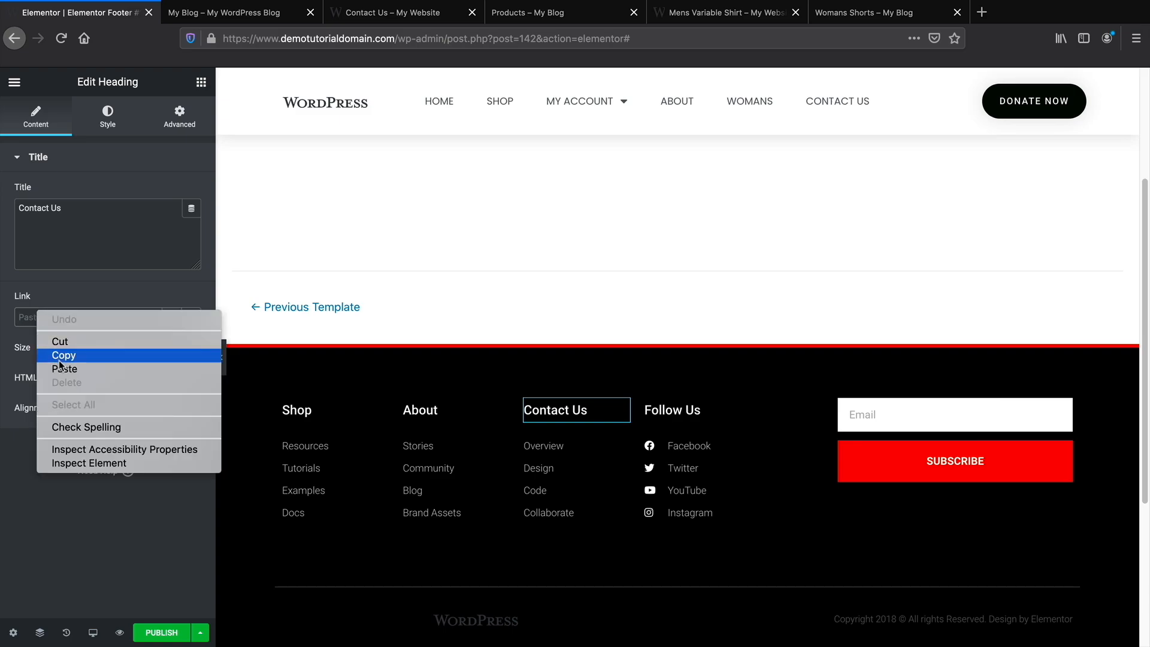
click(60, 367)
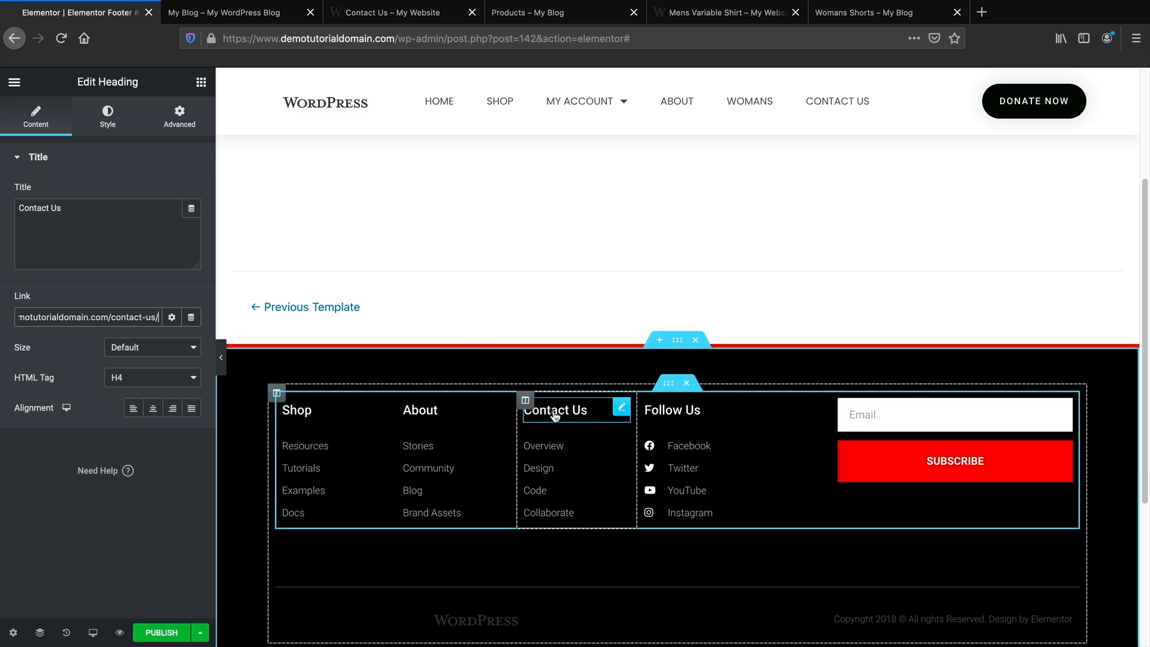
click(415, 15)
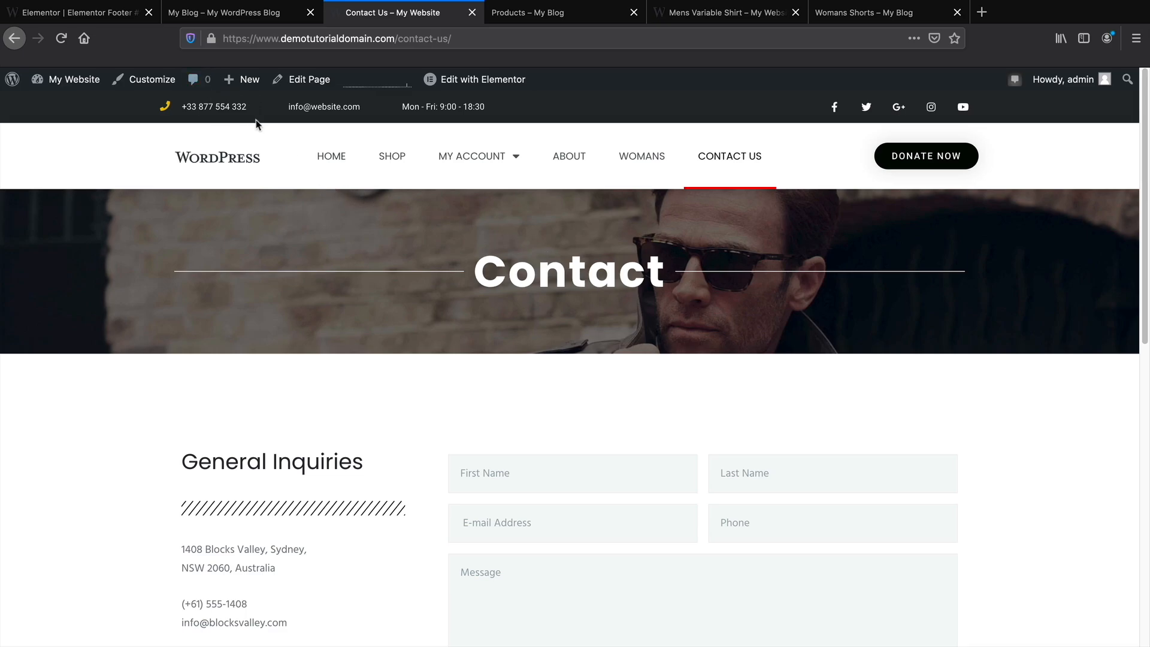
click(100, 17)
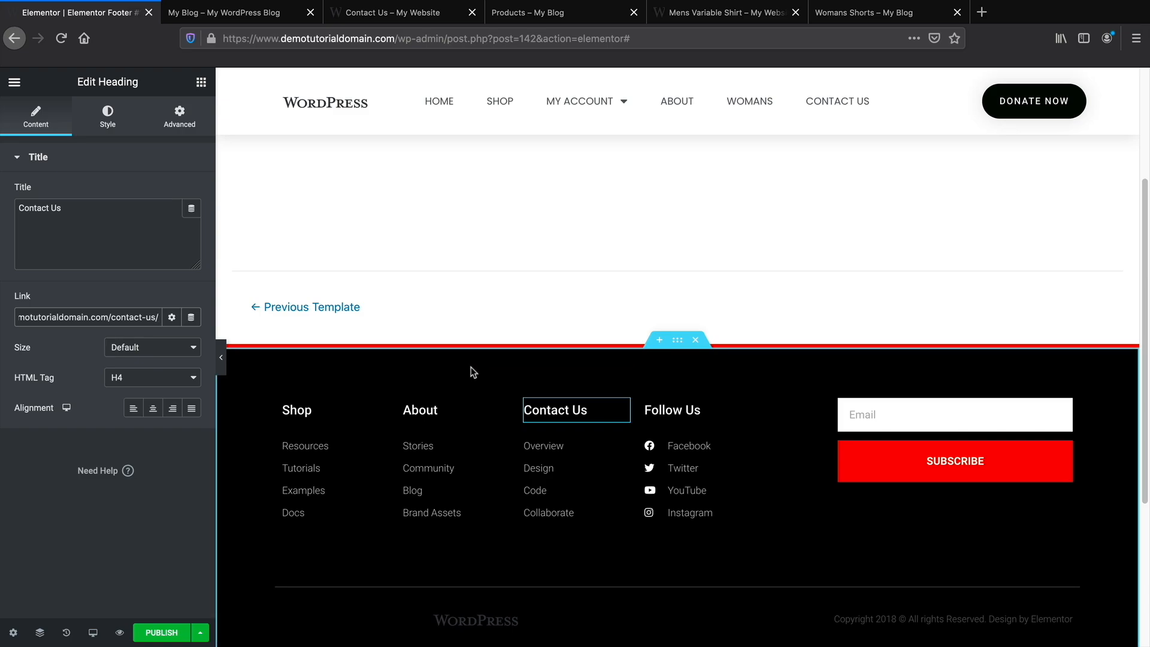
Copy the live About page's URL and set it as the link of the footer's About heading.
click(418, 405)
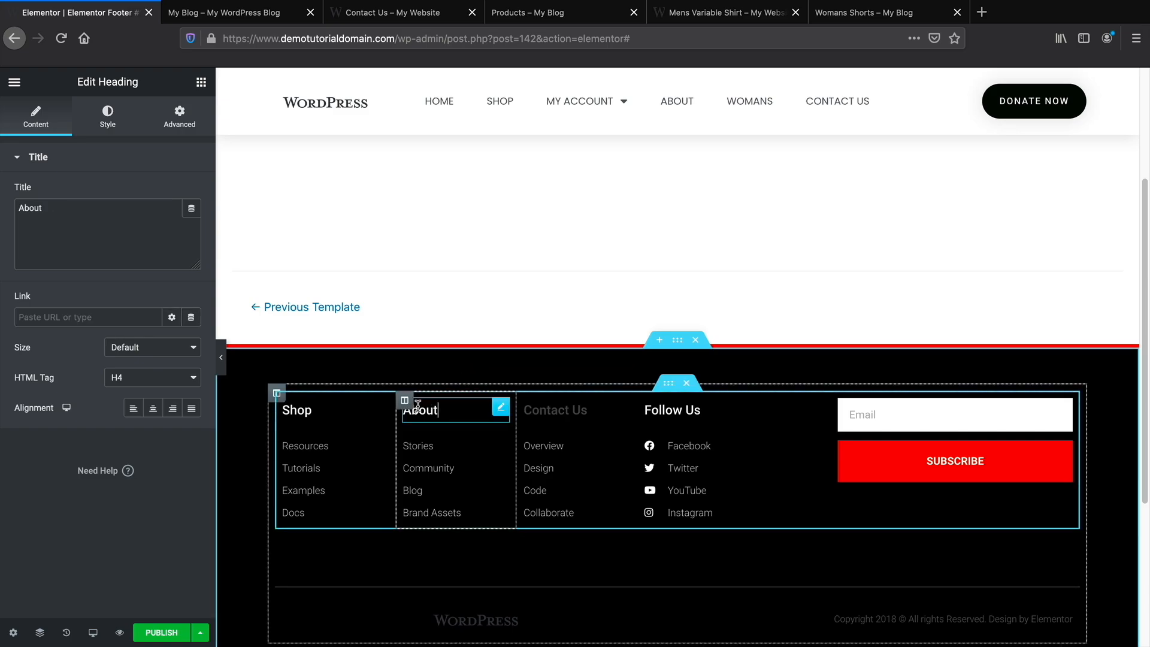
click(393, 13)
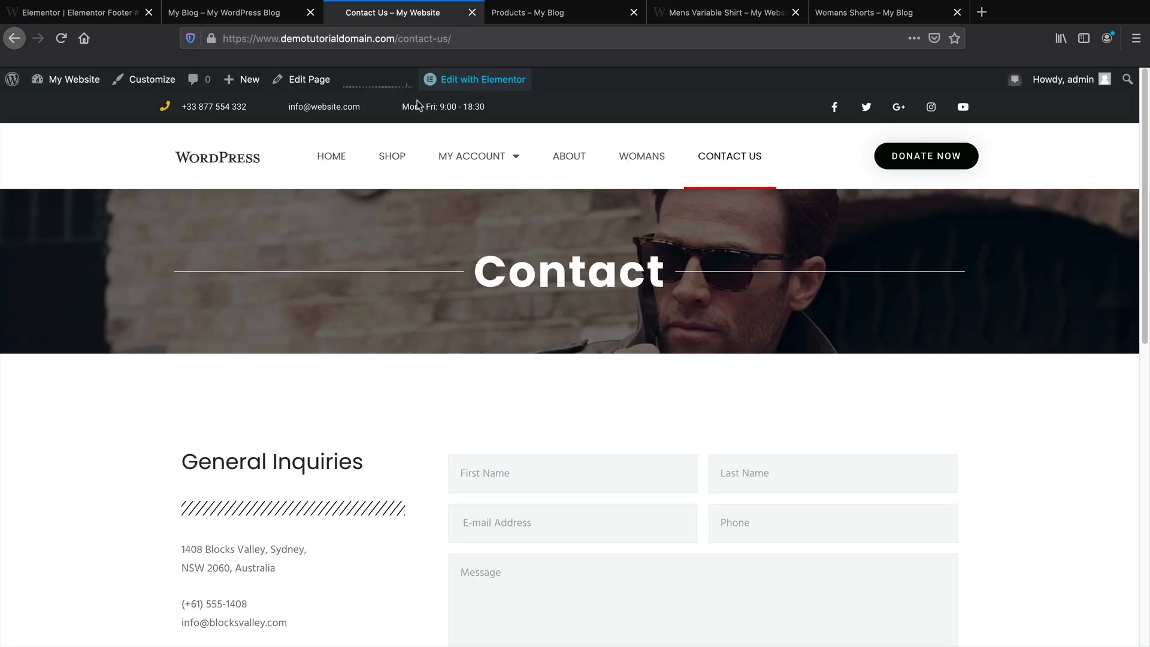
click(571, 169)
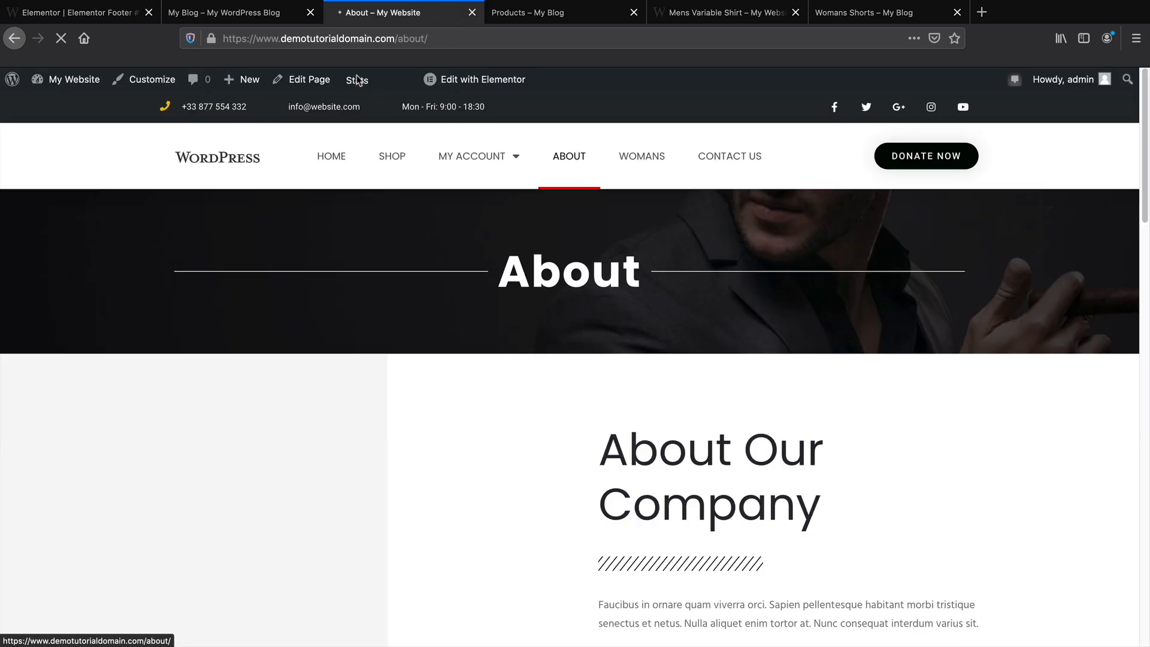
click(318, 39)
right_click(318, 37)
click(335, 84)
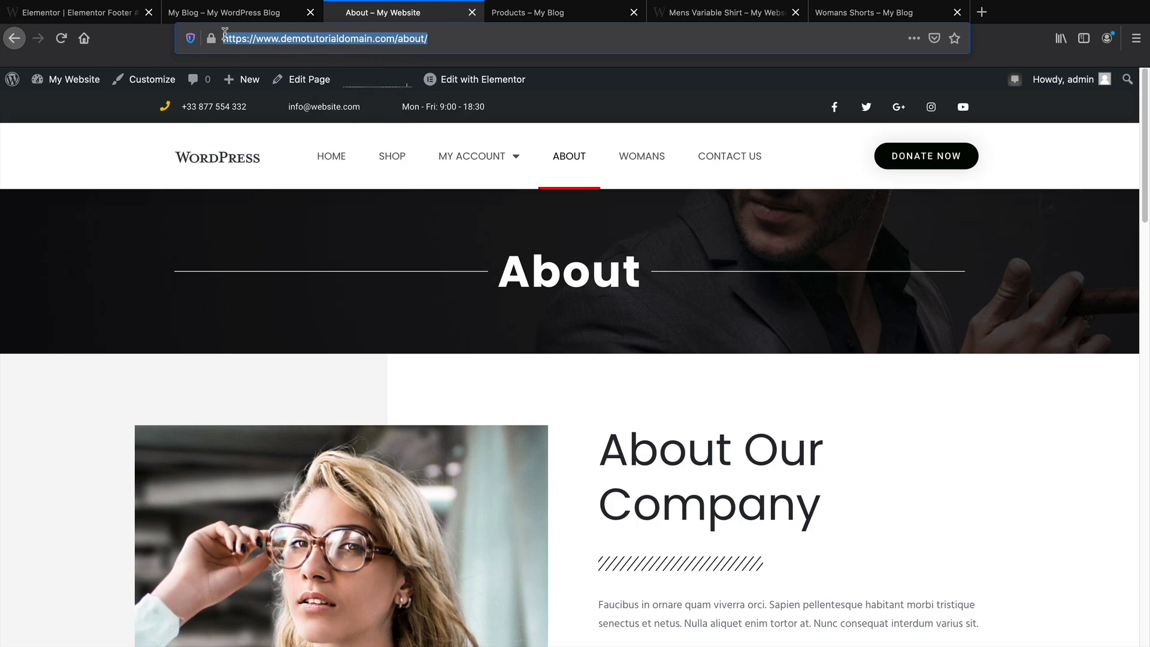
click(122, 15)
right_click(62, 317)
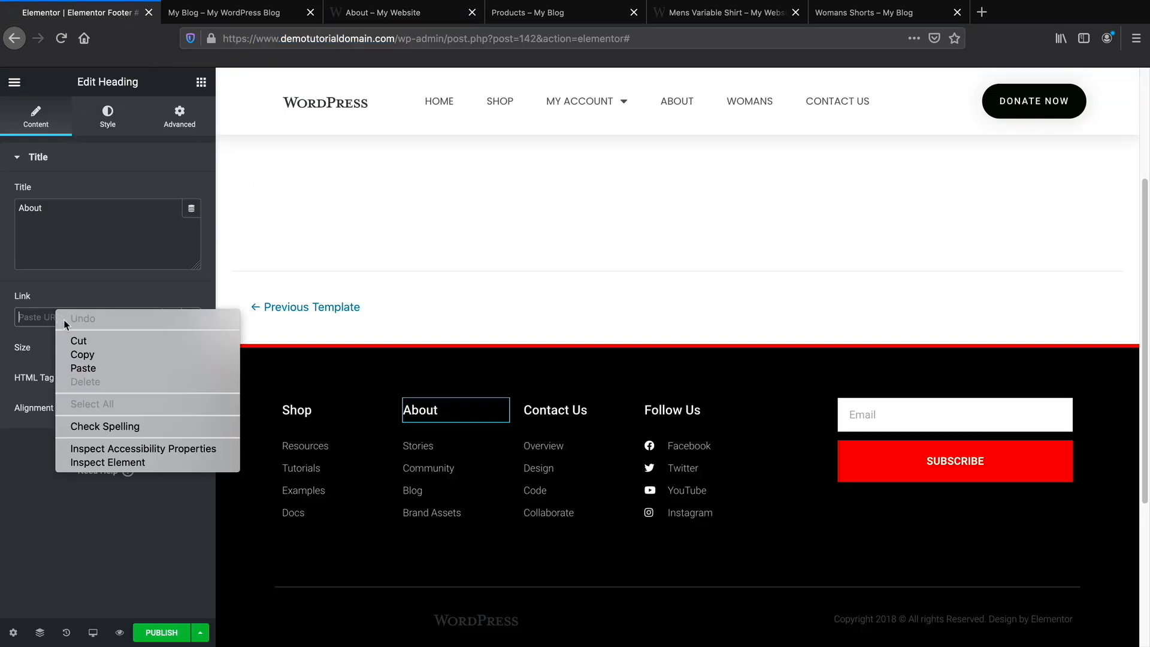
click(166, 362)
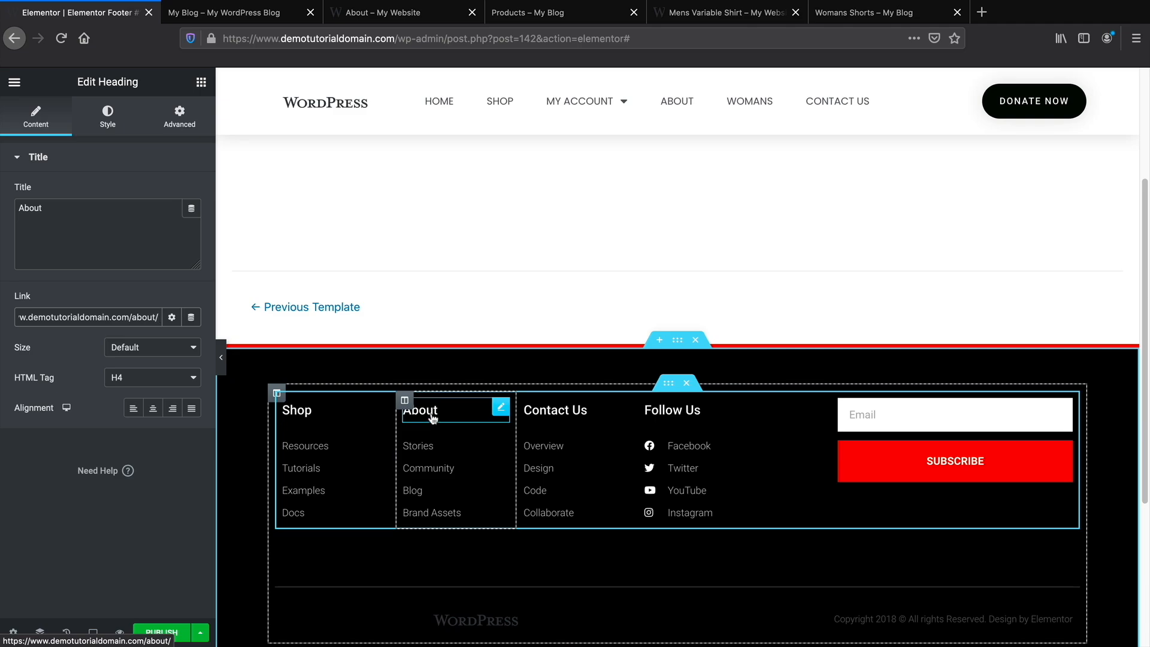
Open the settings of the Resources item in the icon list under the footer's Shop heading.
click(313, 444)
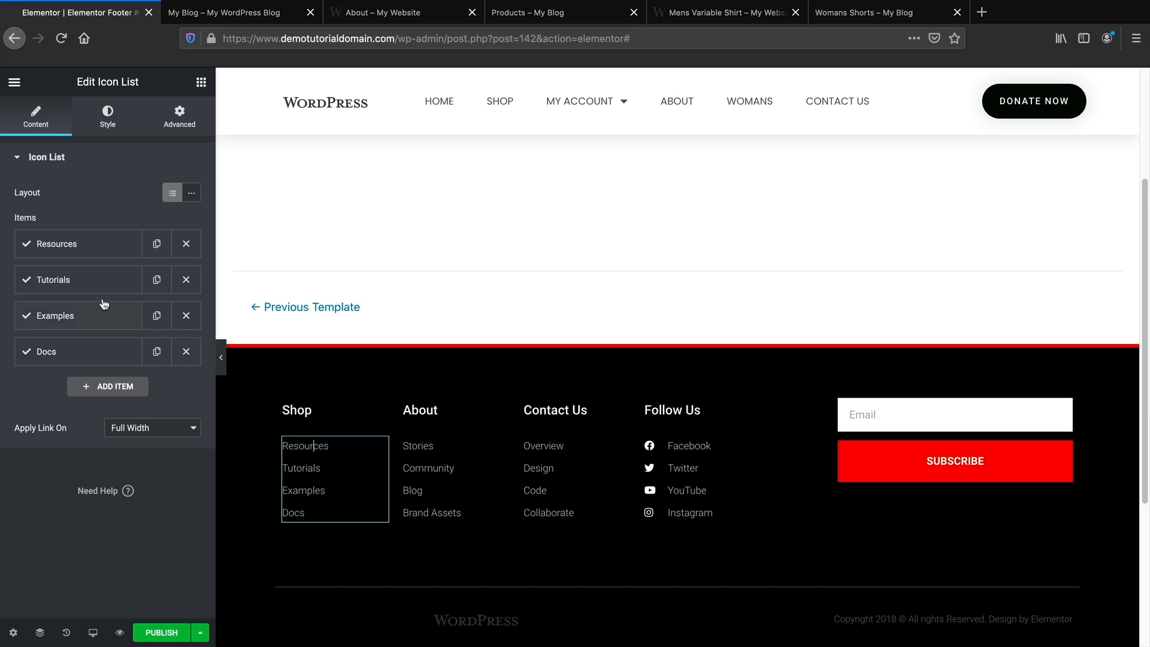
click(79, 250)
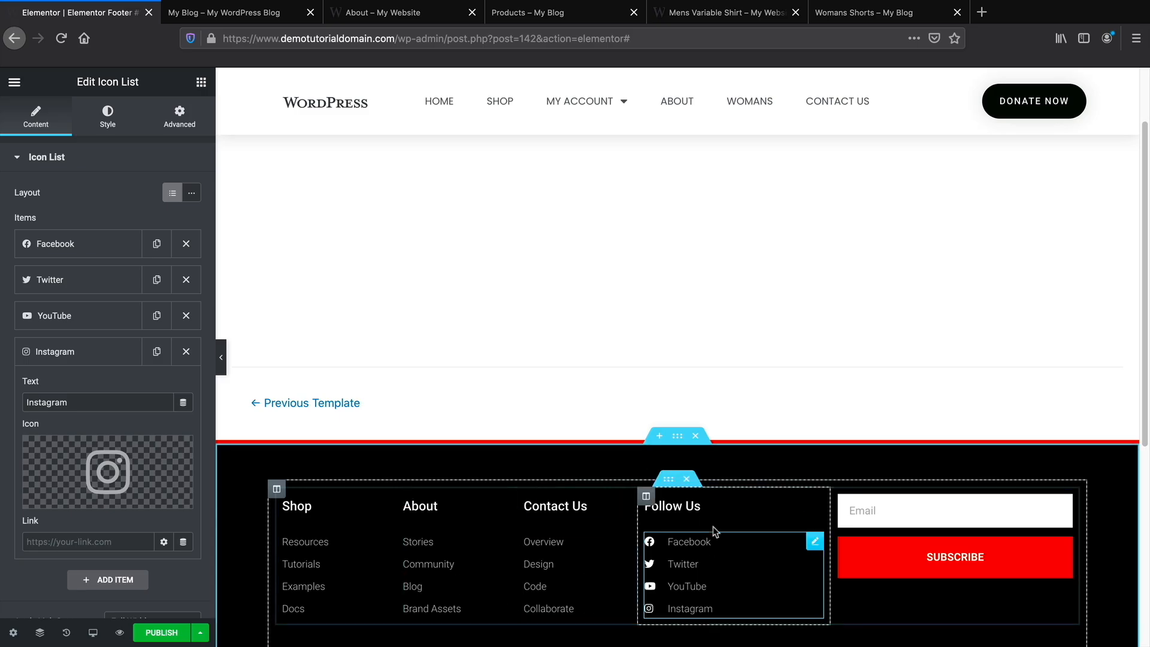
Publish the footer template with a display condition that includes Entire Site, and save it.
click(154, 632)
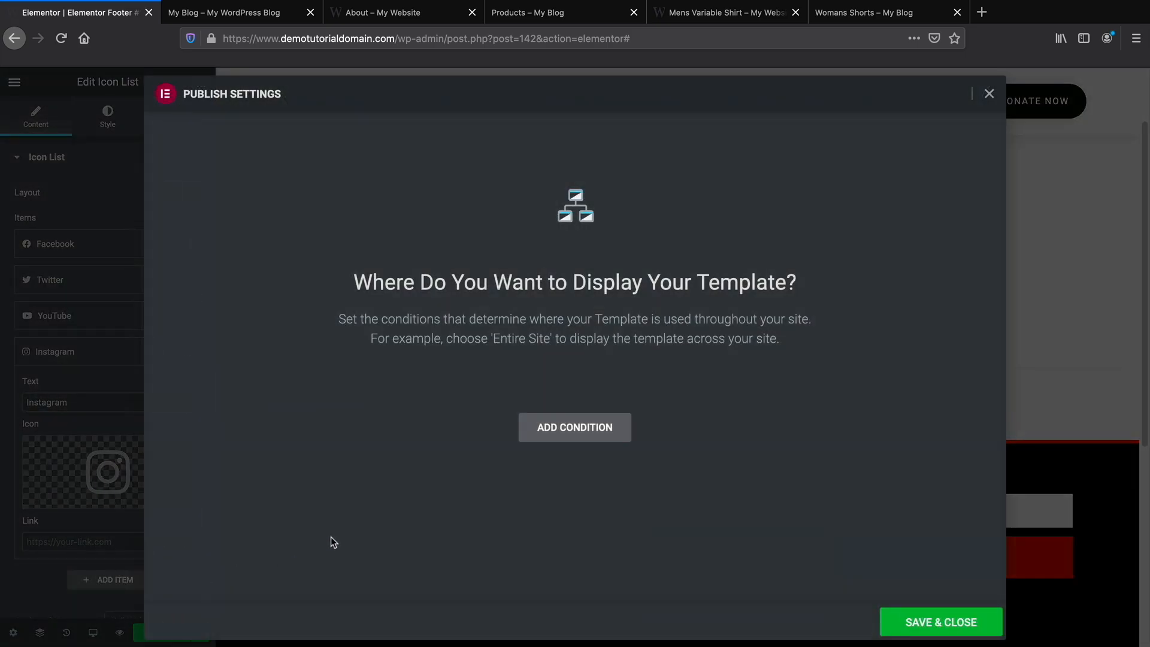
click(590, 438)
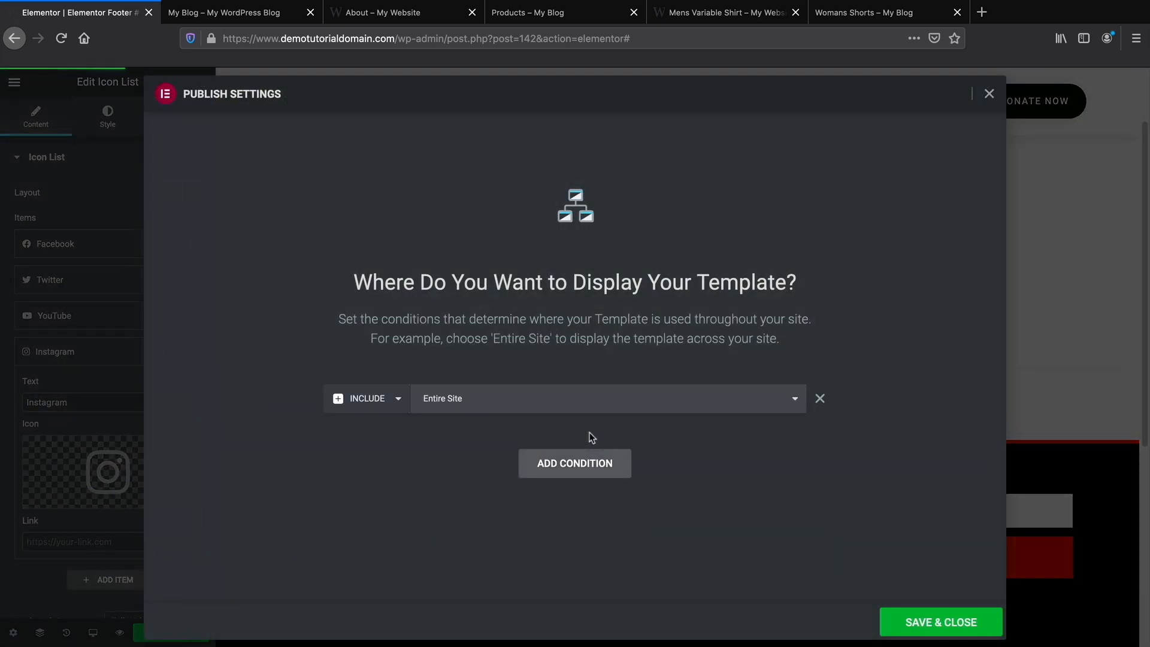
click(514, 402)
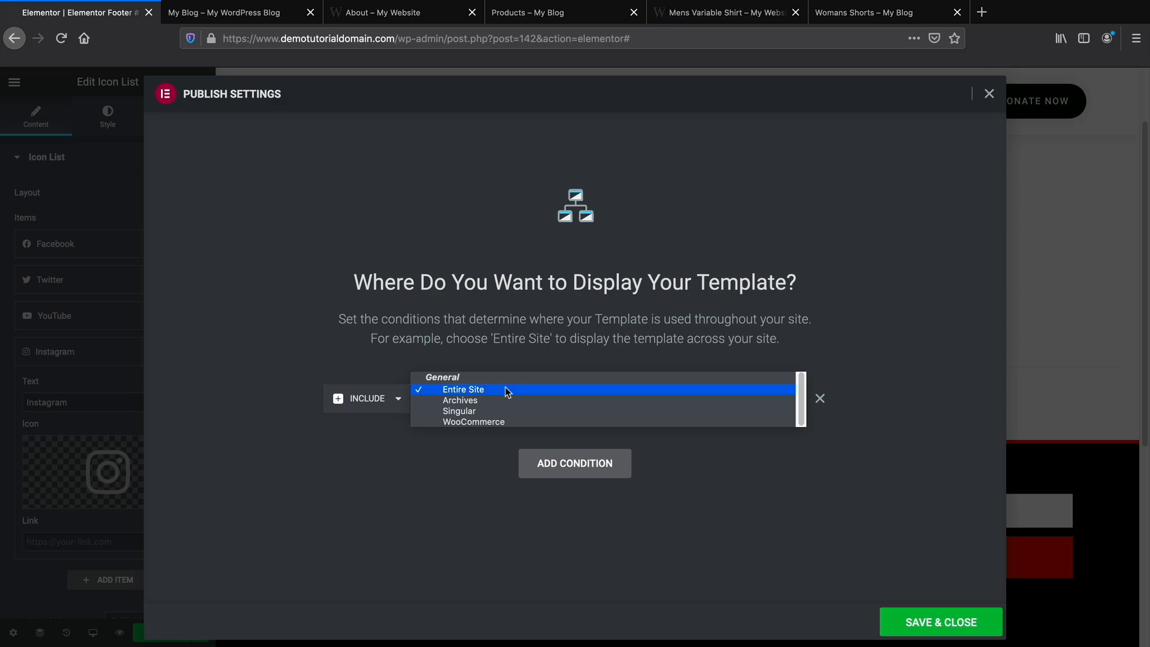
click(507, 391)
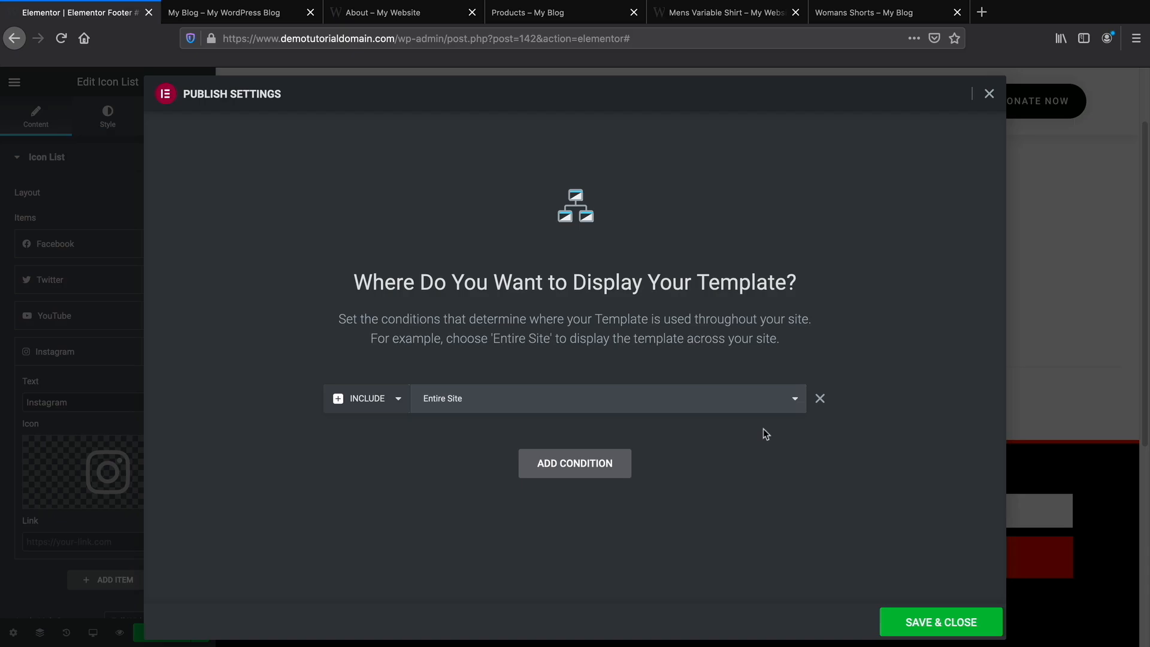
click(938, 623)
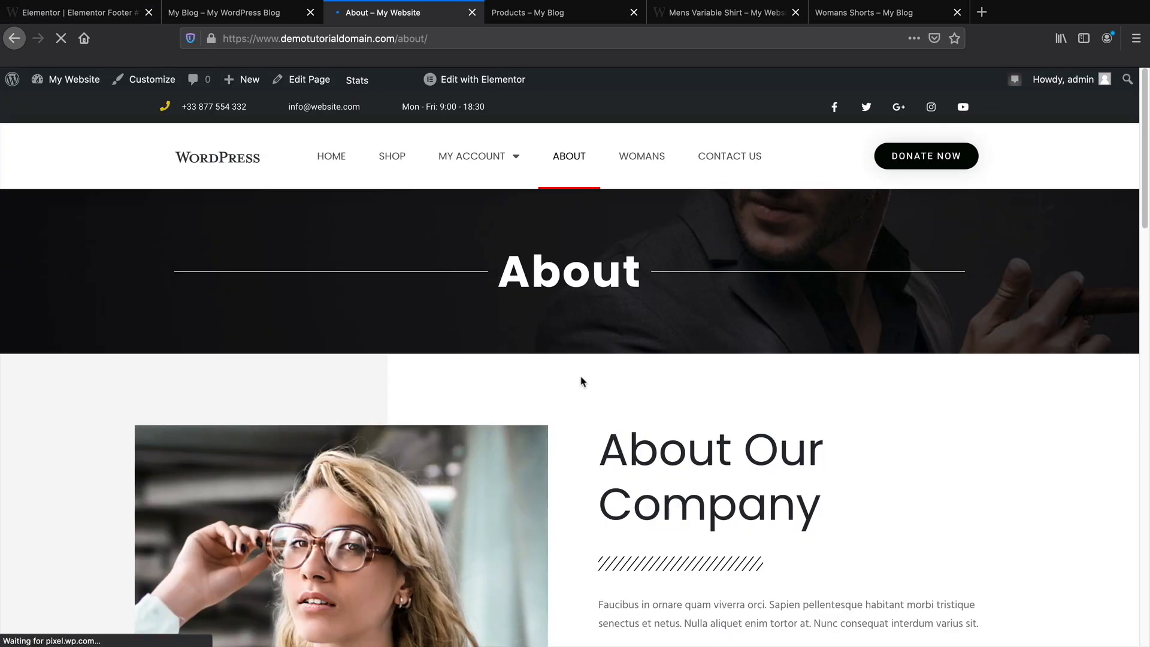
Test the Contact Us heading link in the footer of the live About page.
scroll(585, 378, down, 10)
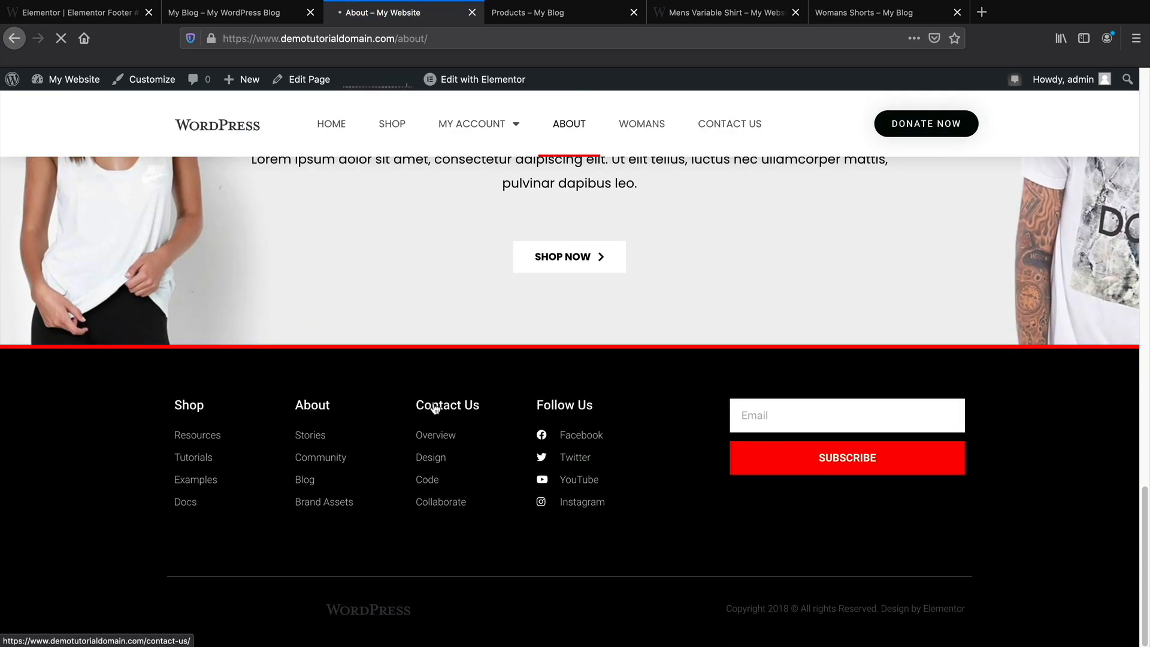
click(436, 409)
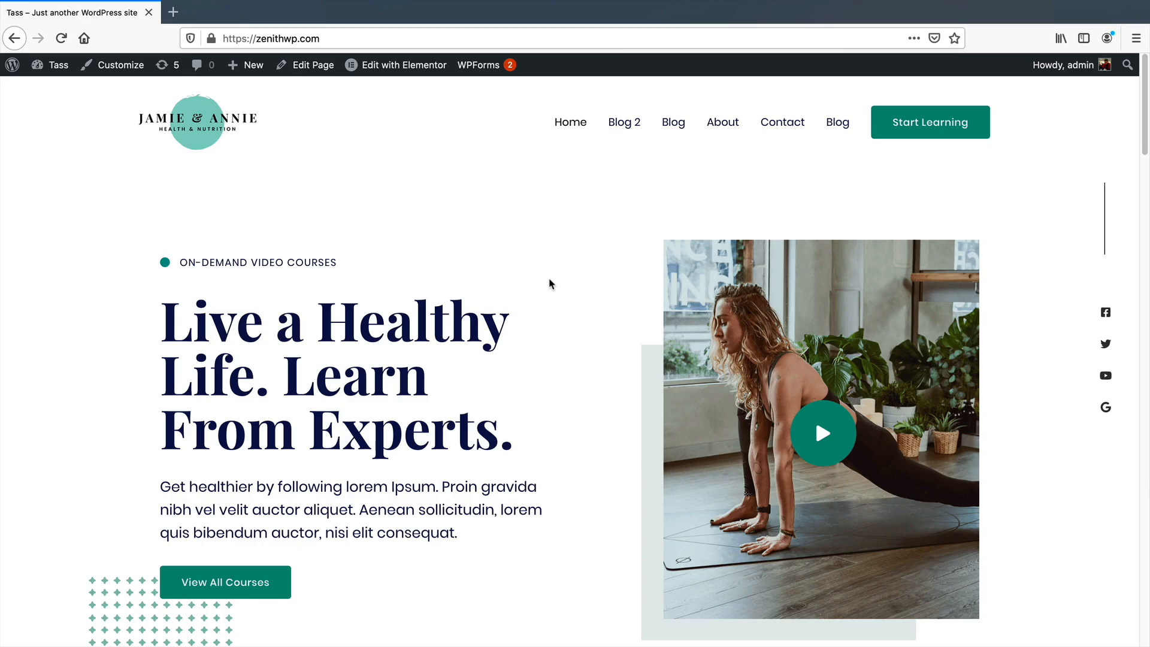
Switch to the zenithwp.com site's dashboard and open the new visual Theme Builder from its templates.
mouse_move(55, 66)
click(58, 91)
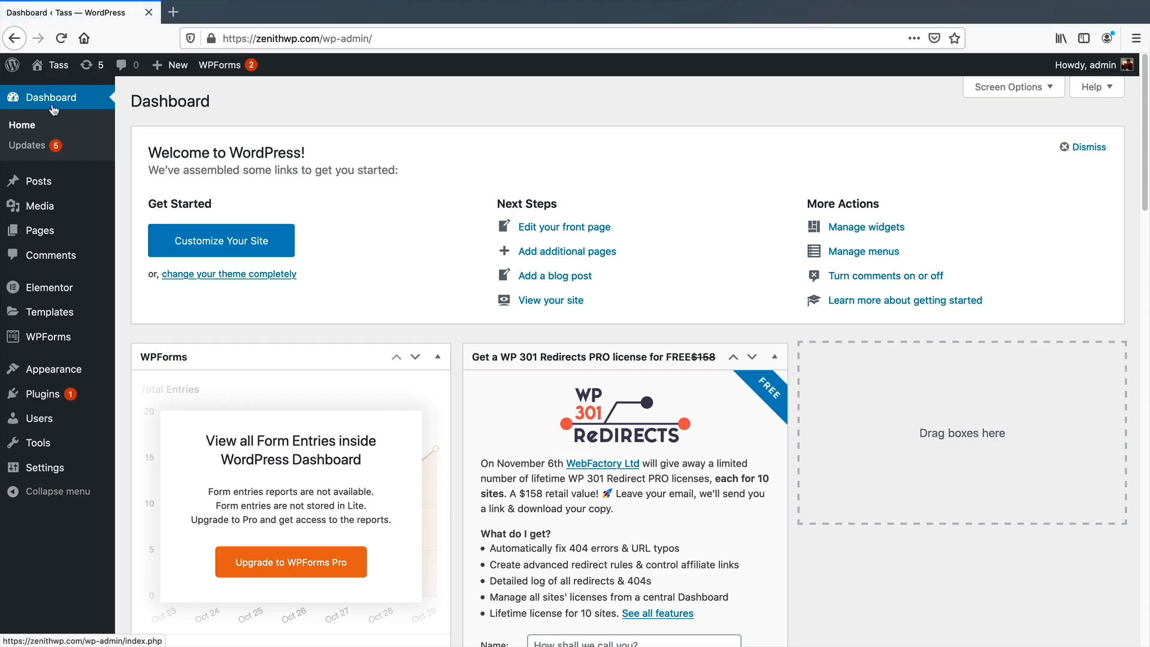
mouse_move(62, 291)
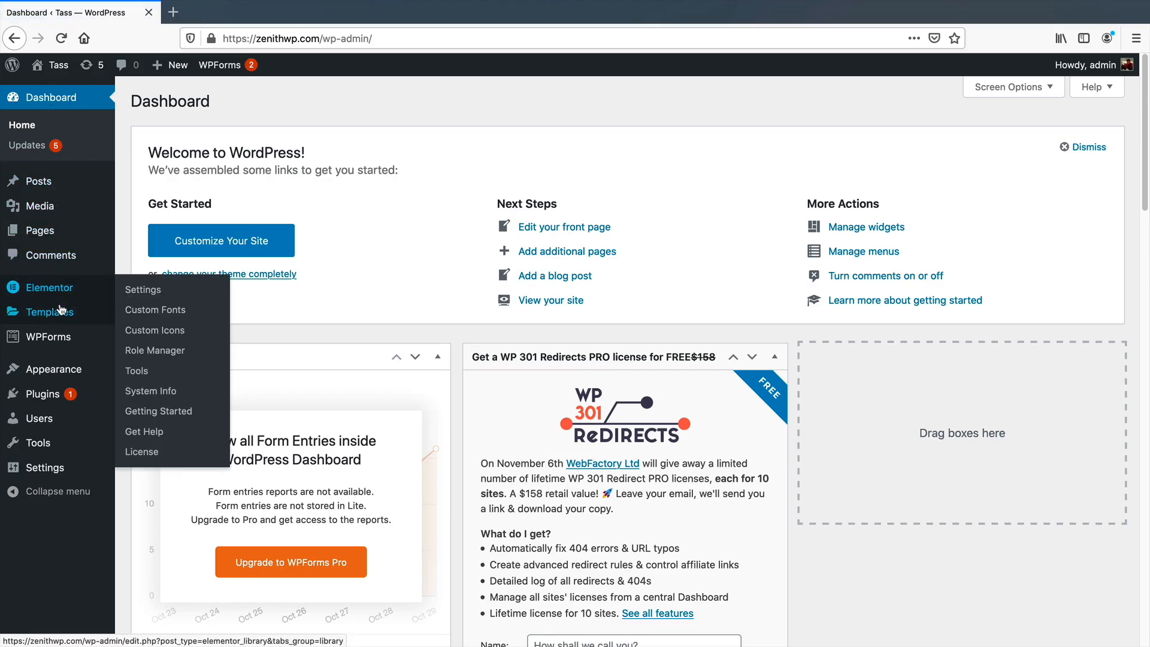
mouse_move(60, 313)
click(157, 355)
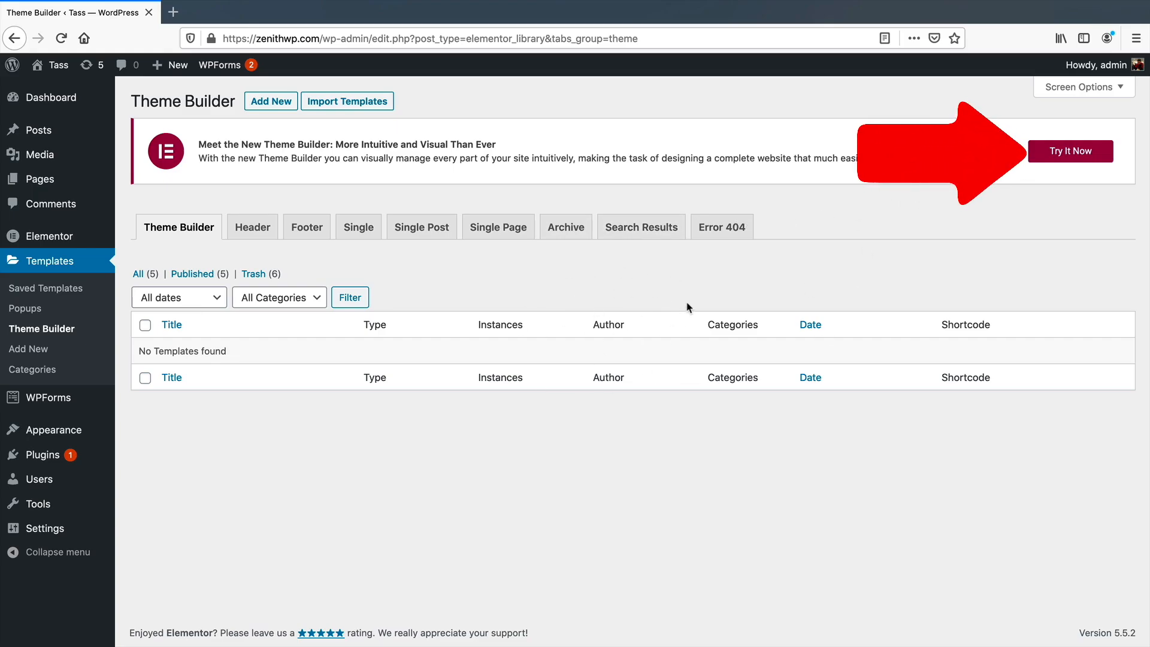
click(1095, 155)
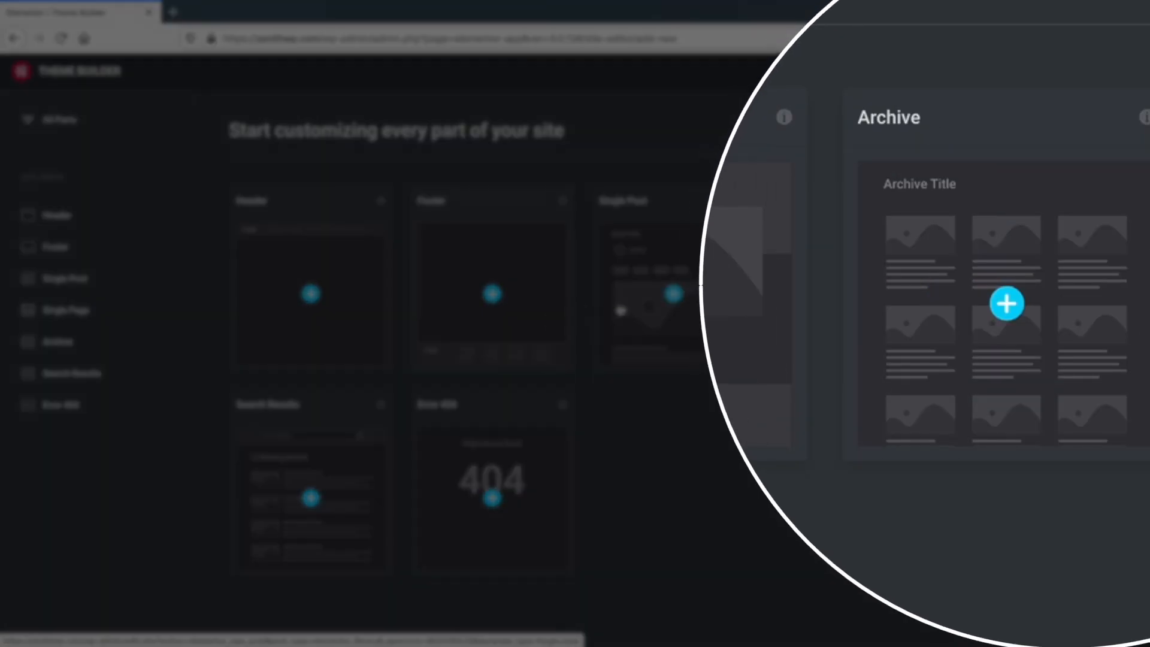
Create an Archive template and insert the yellow "The Blog." archive block from the library.
double_click(904, 118)
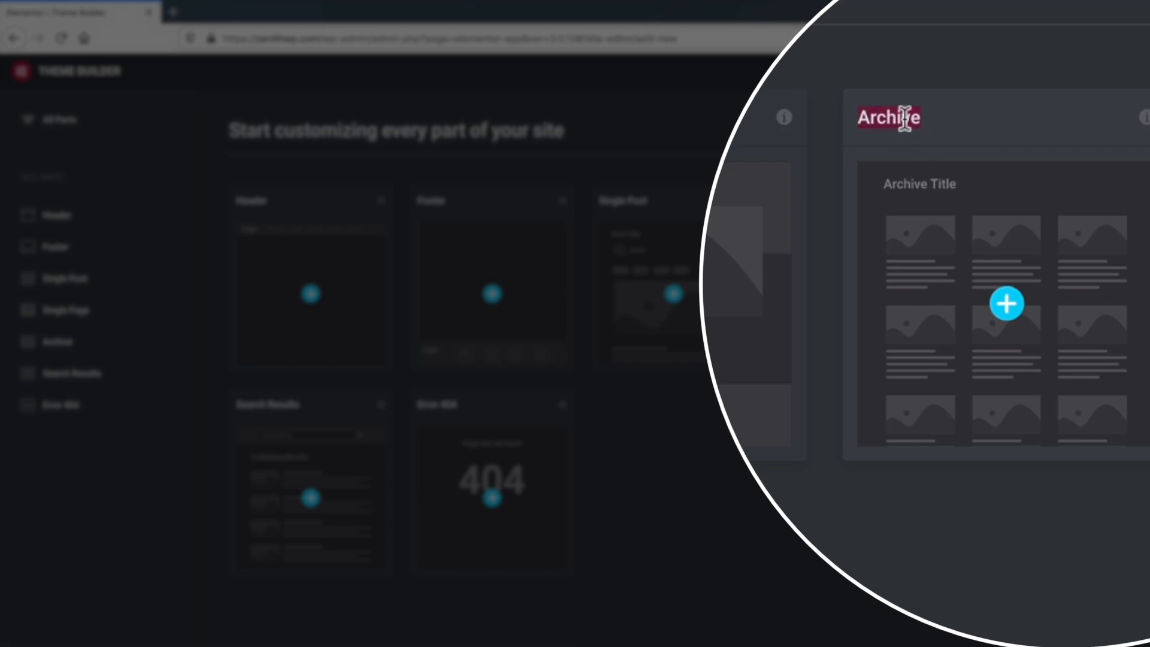
click(1038, 295)
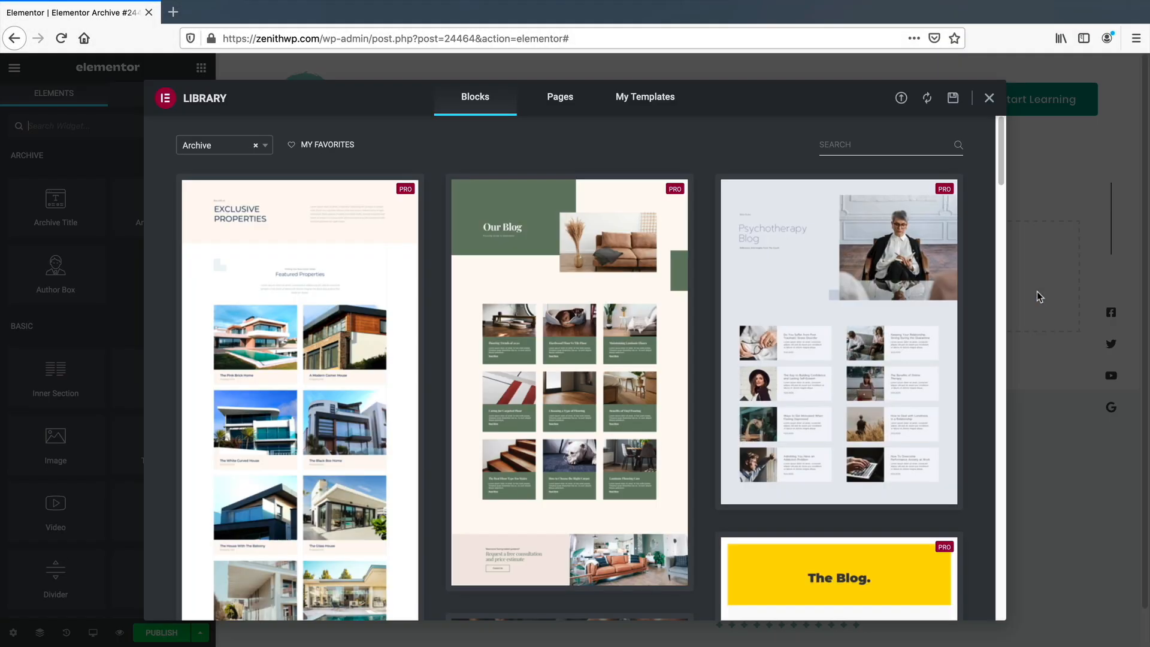
drag(1001, 177, 1000, 223)
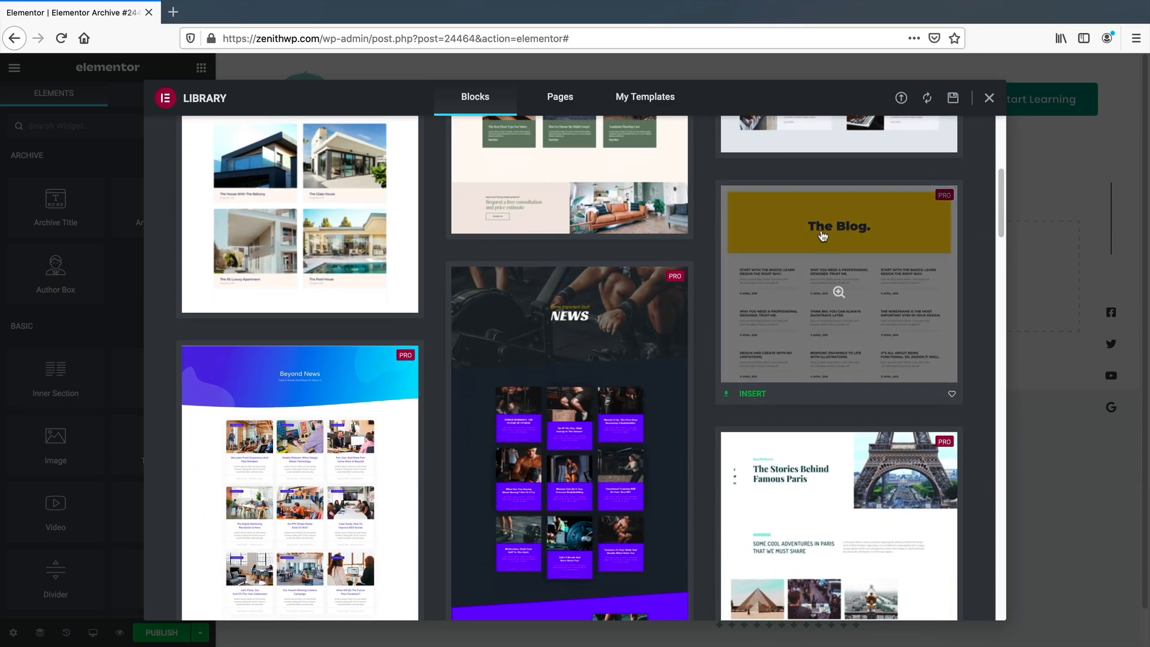
click(754, 395)
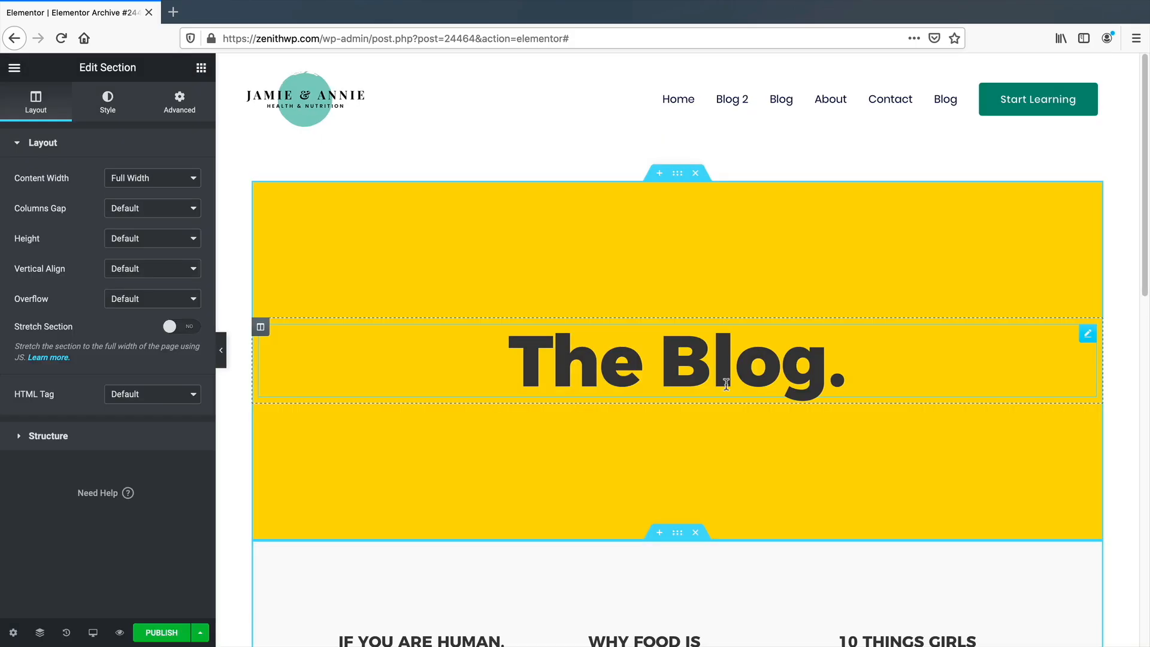
Delete the block's posts section beneath the yellow "The Blog." section.
scroll(727, 384, down, 4)
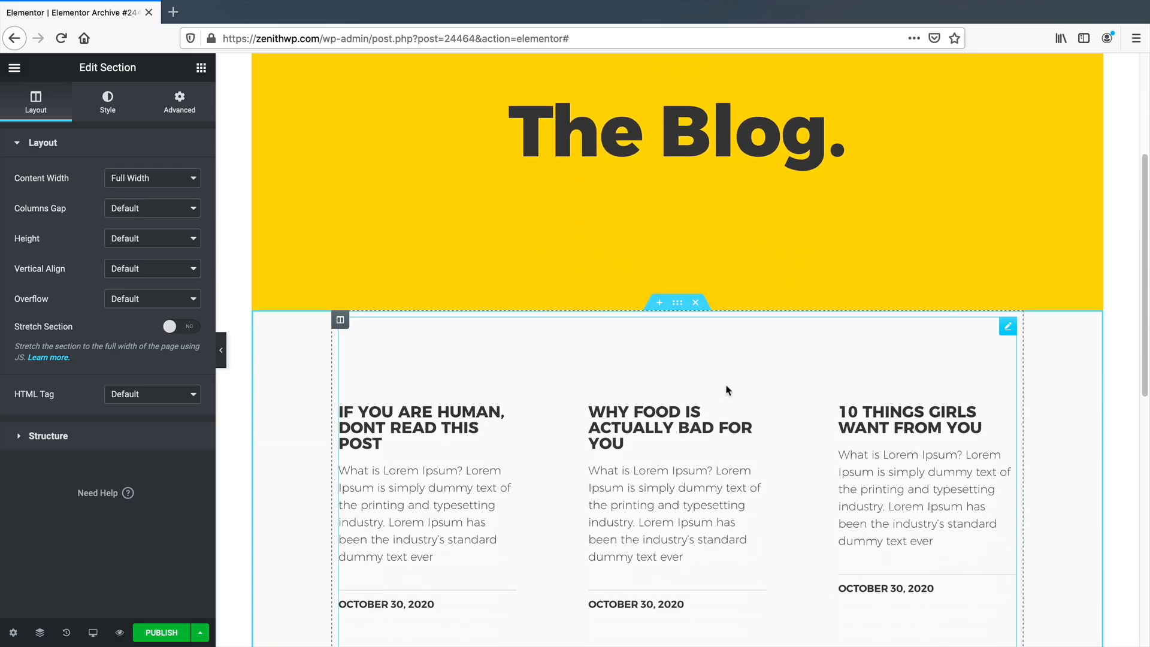
click(696, 303)
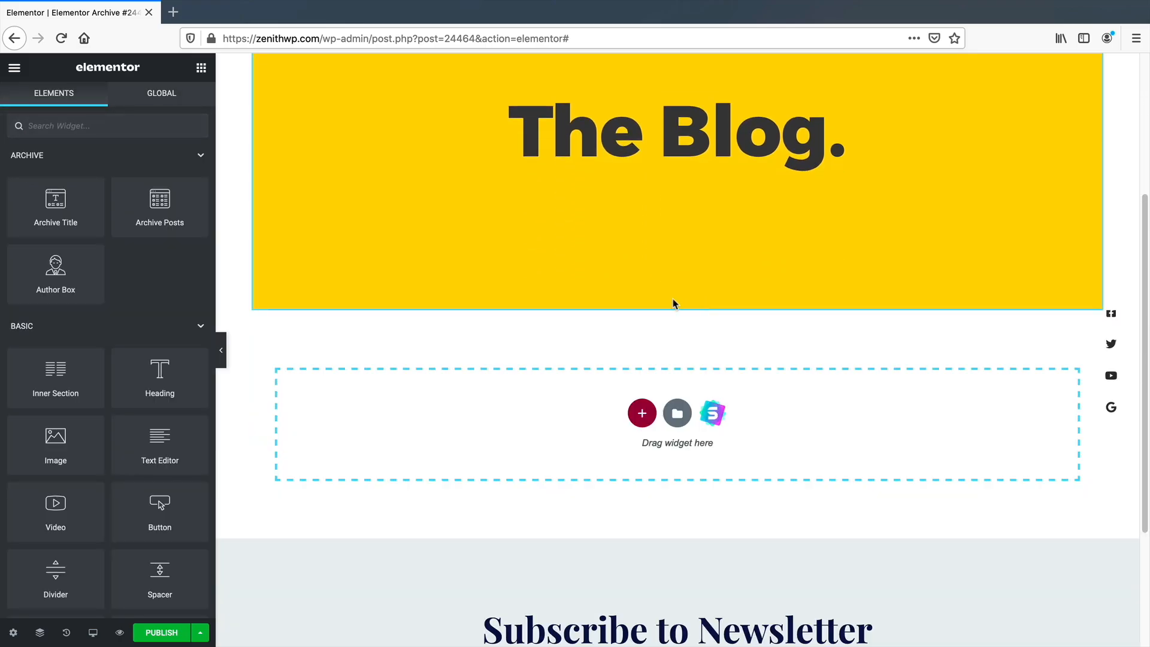
scroll(650, 334, up, 4)
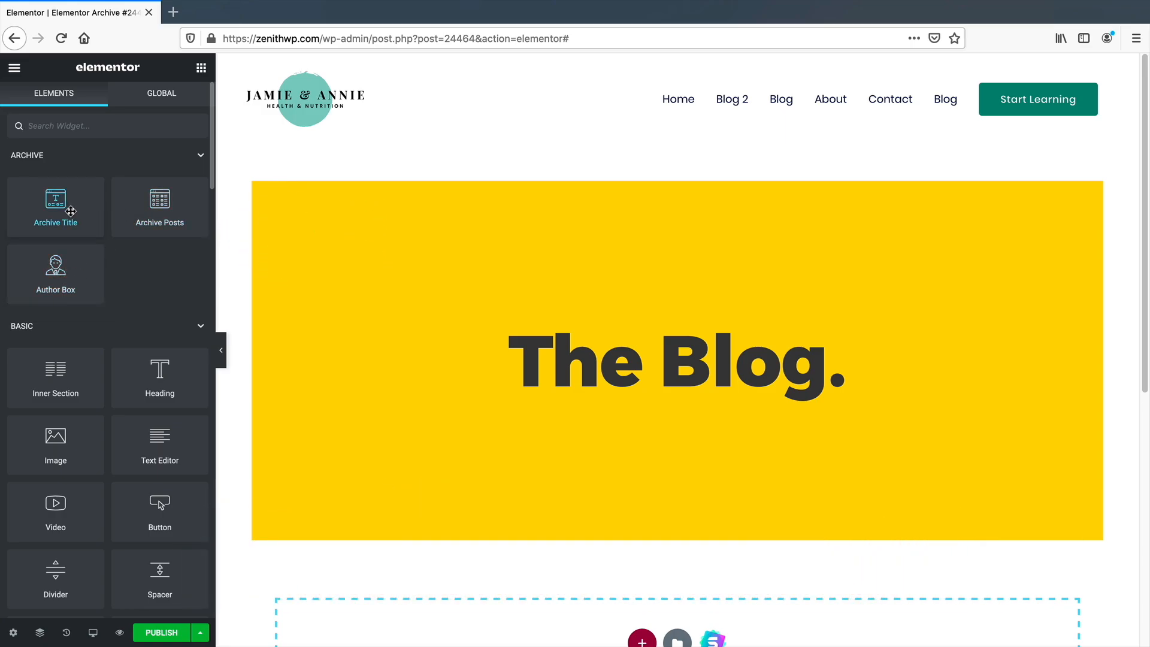
Try an Author Box below the yellow section with centred alignment and the picture above the name, and remove its section.
scroll(308, 329, down, 3)
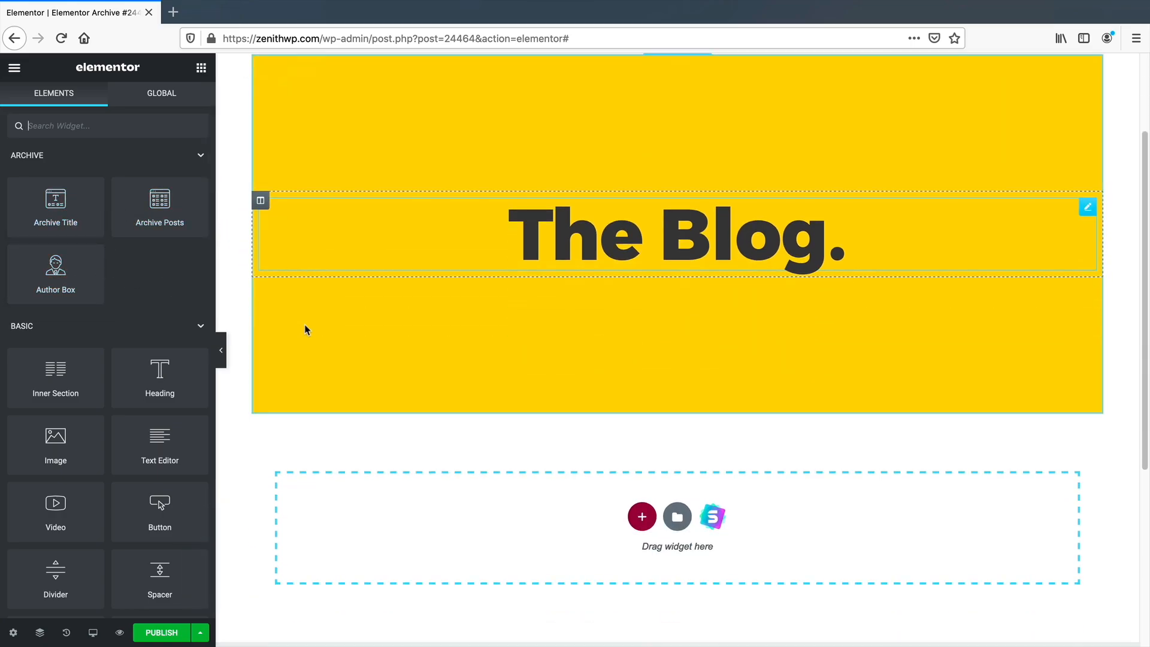
drag(42, 274, 624, 448)
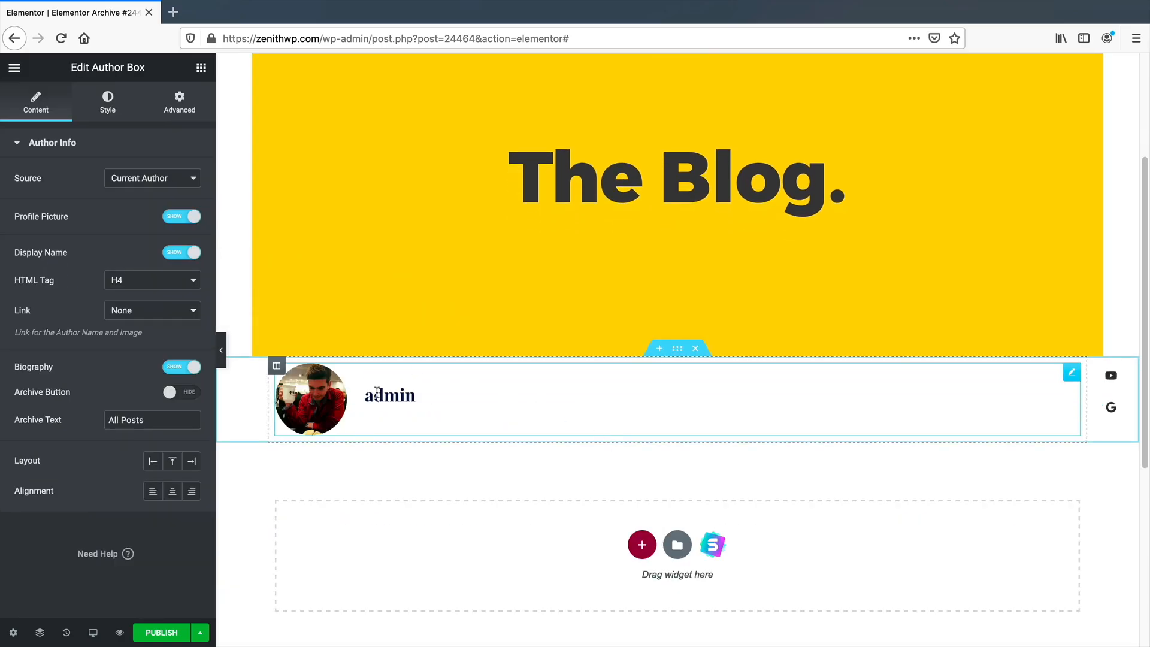
click(172, 491)
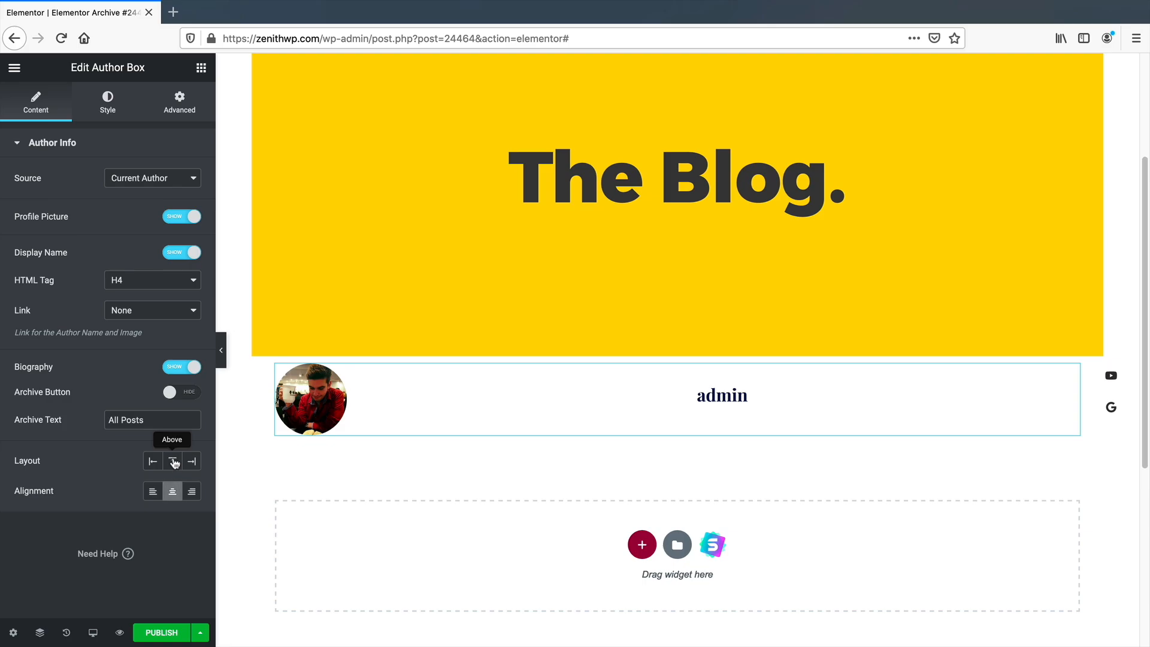
click(172, 461)
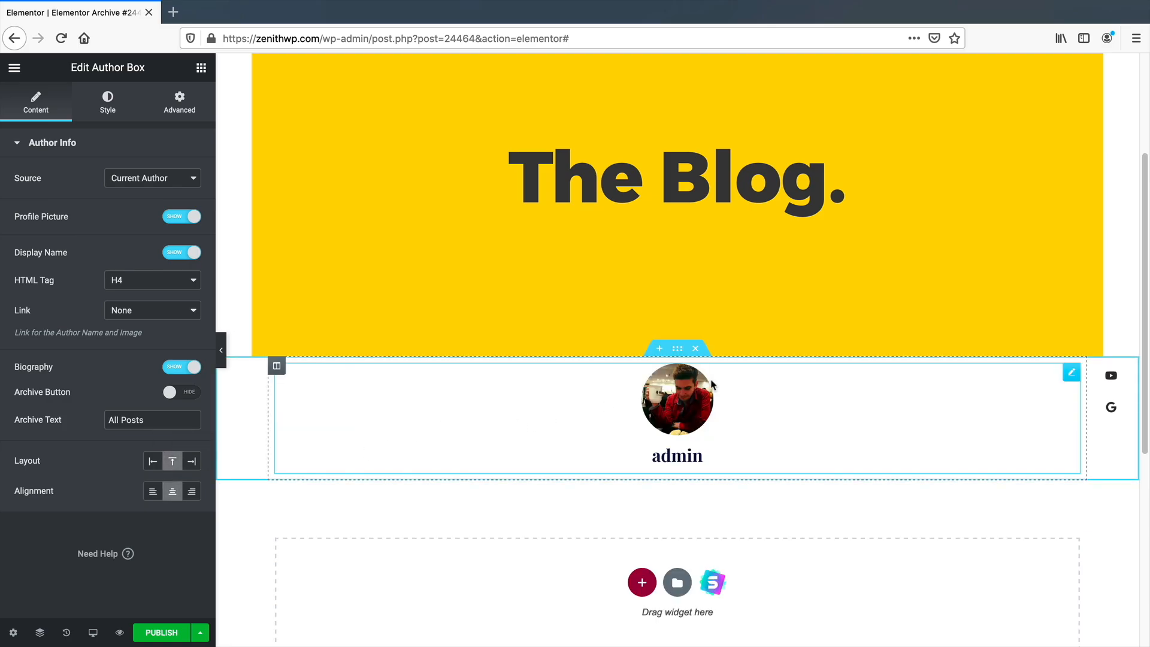
click(697, 349)
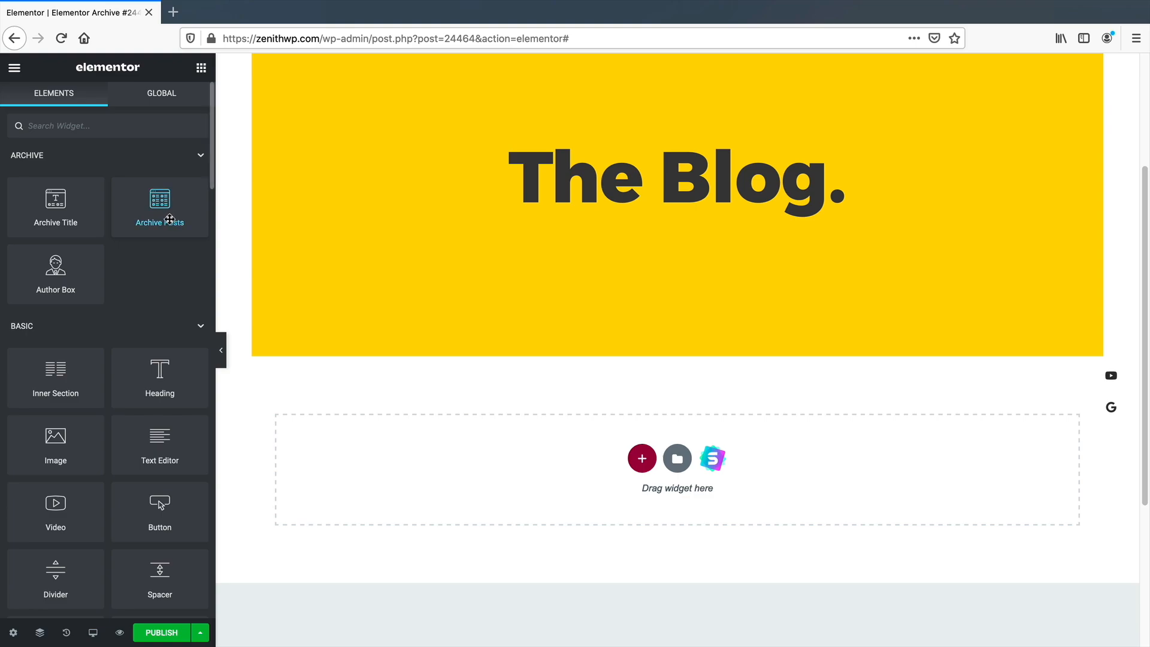
Add a Posts widget below the yellow "The Blog." section and set its skin to Cards.
drag(211, 181, 208, 304)
drag(53, 187, 620, 445)
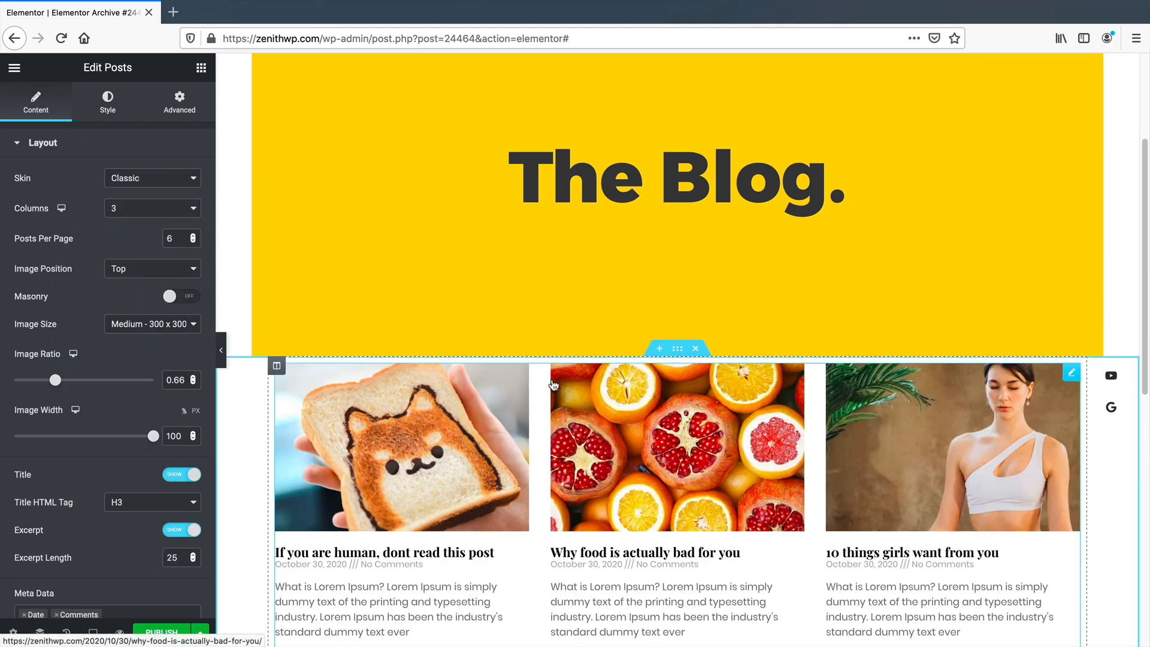
click(163, 178)
click(164, 186)
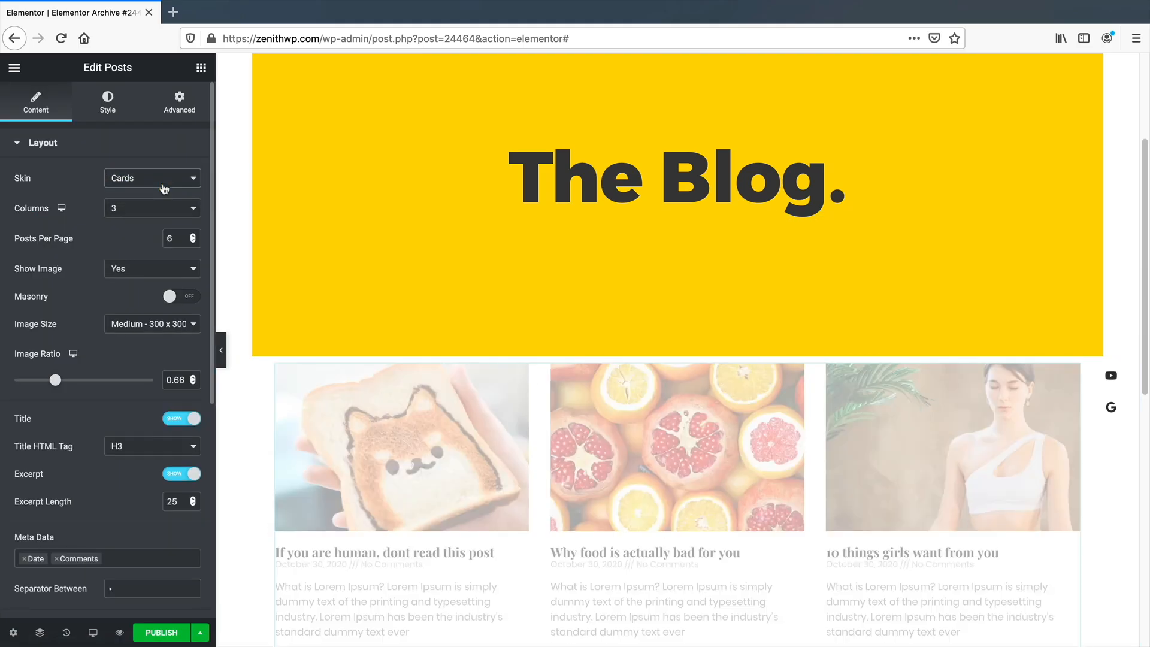
Review the post cards and the Posts widget's layout options, from columns and image settings to badge and avatar.
scroll(388, 428, down, 2)
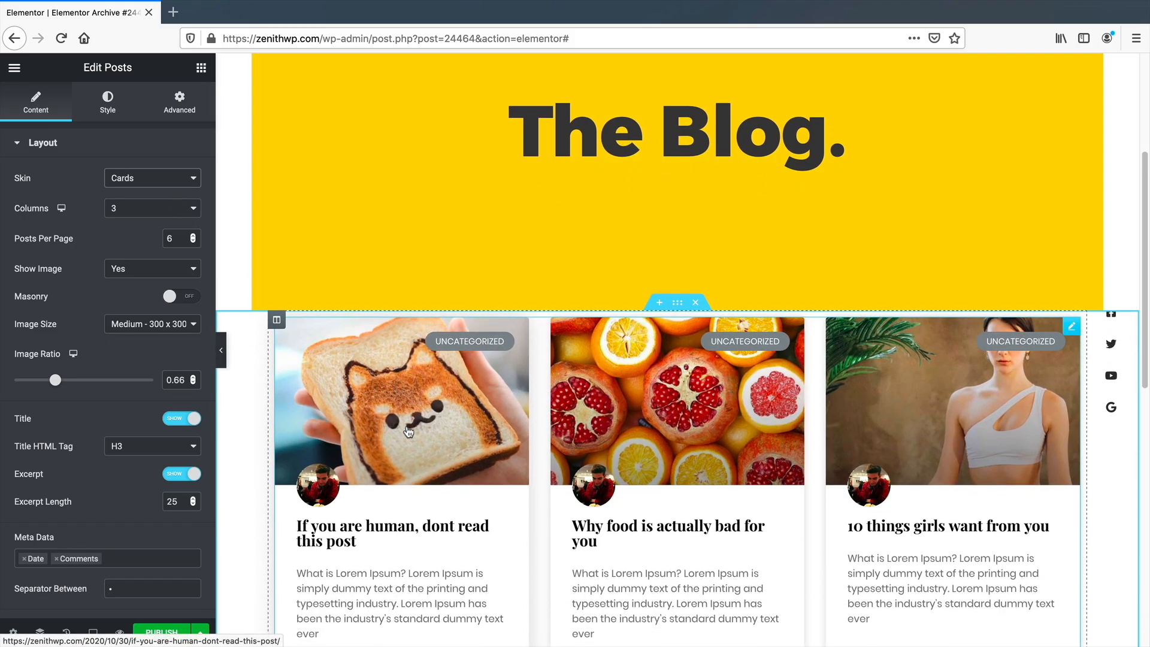
scroll(146, 372, down, 3)
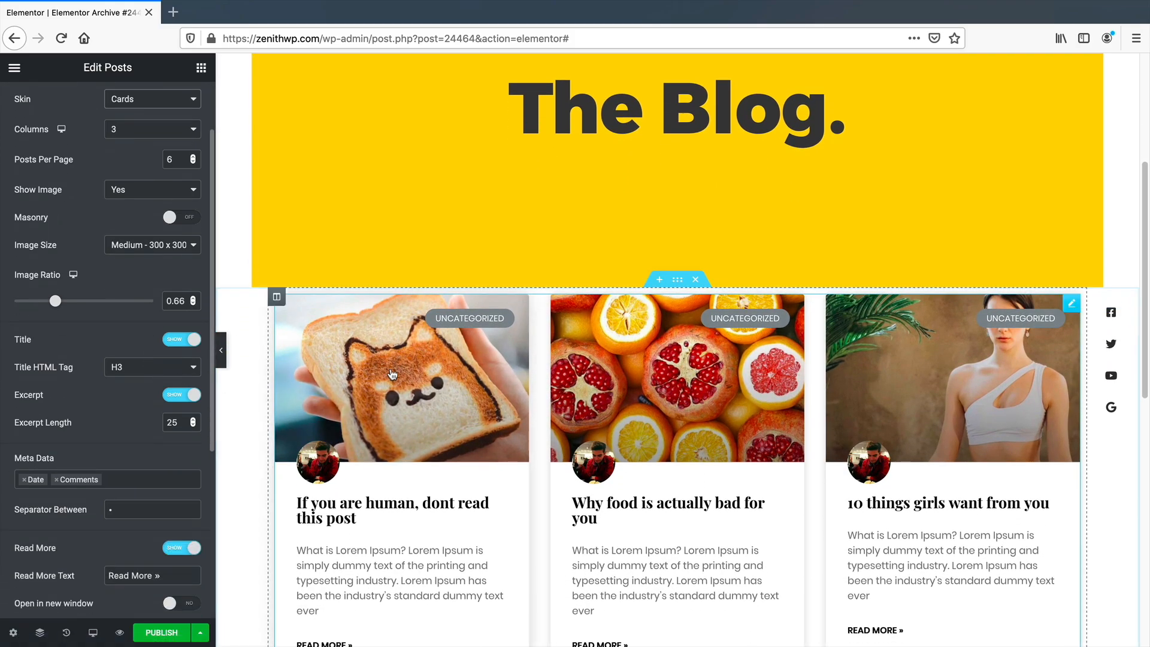
scroll(480, 400, down, 2)
scroll(142, 323, down, 1)
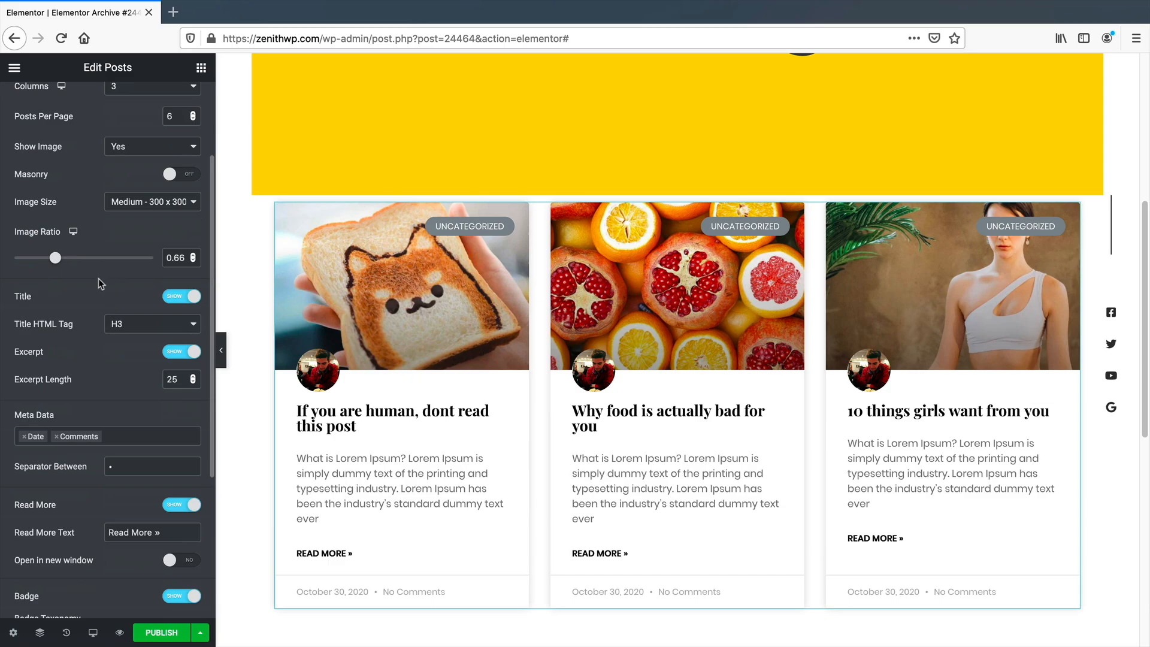
scroll(102, 272, down, 2)
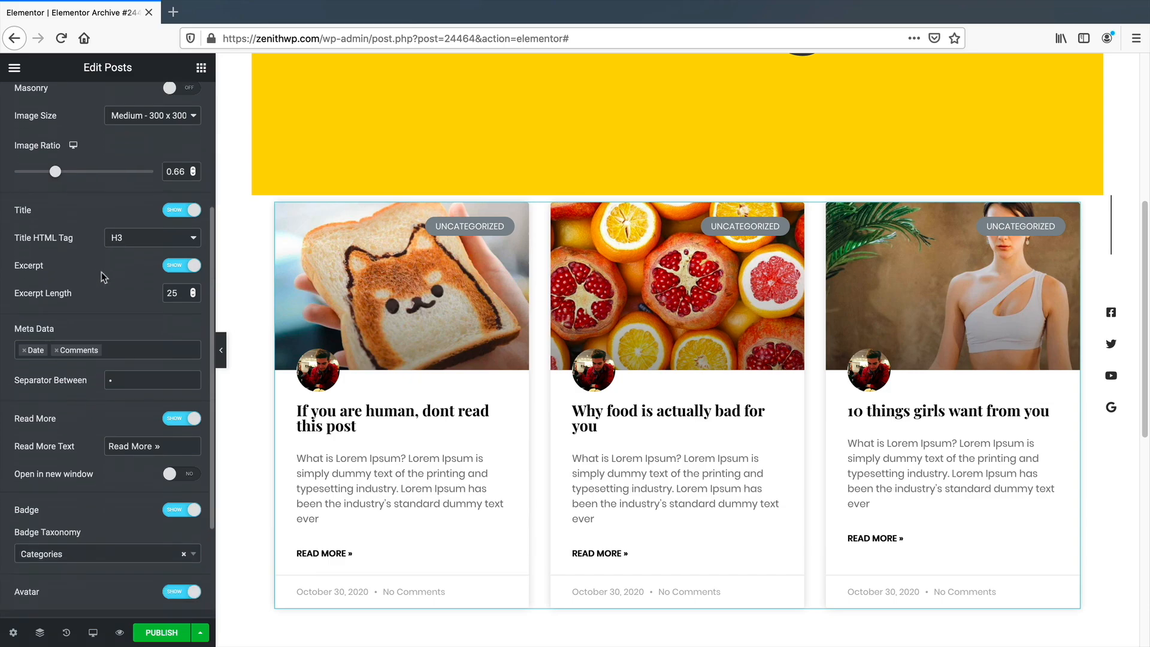
scroll(103, 276, down, 1)
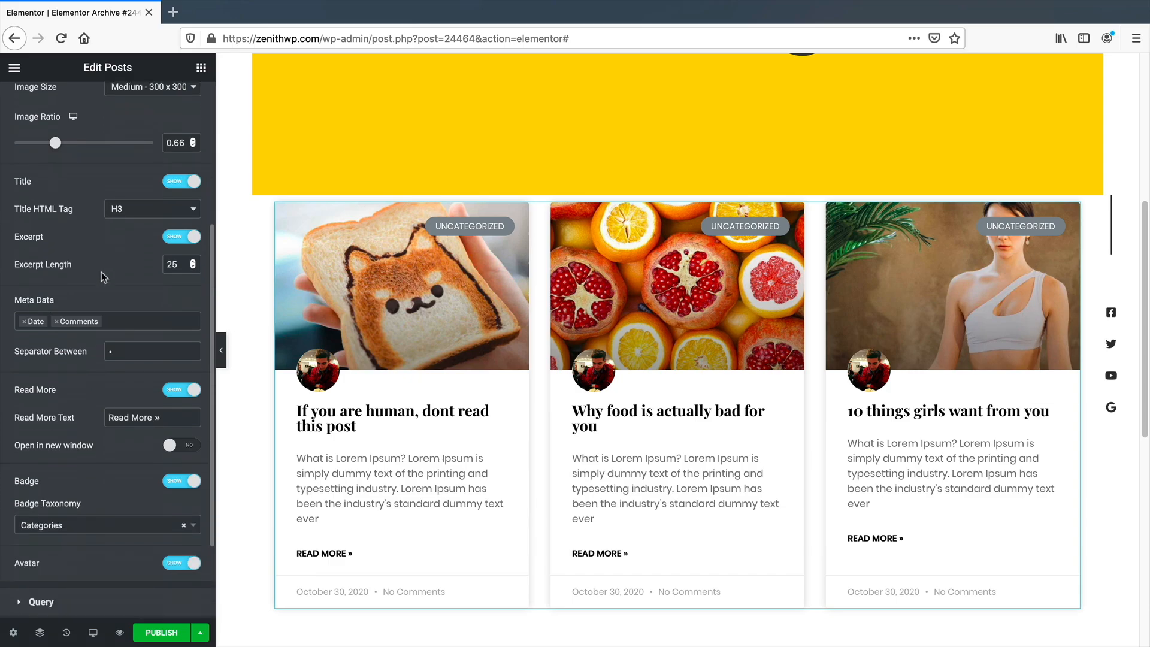
scroll(102, 274, up, 6)
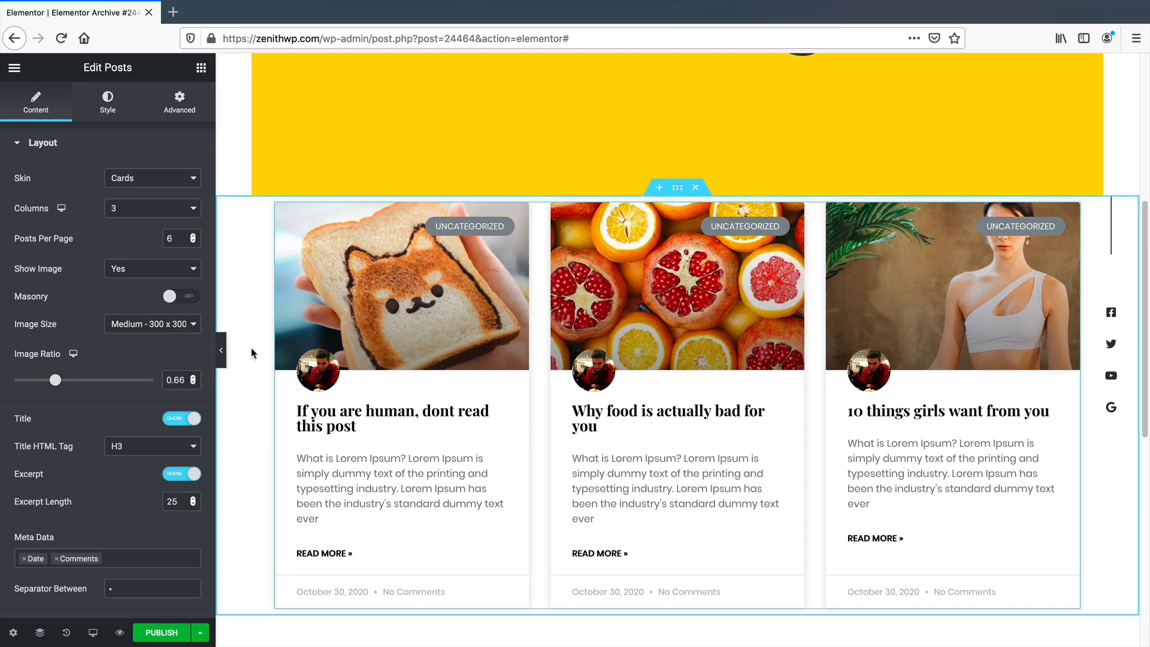
Inspect the "The Blog." heading's content settings and how its section sits above the post cards.
scroll(360, 385, up, 3)
scroll(361, 386, up, 2)
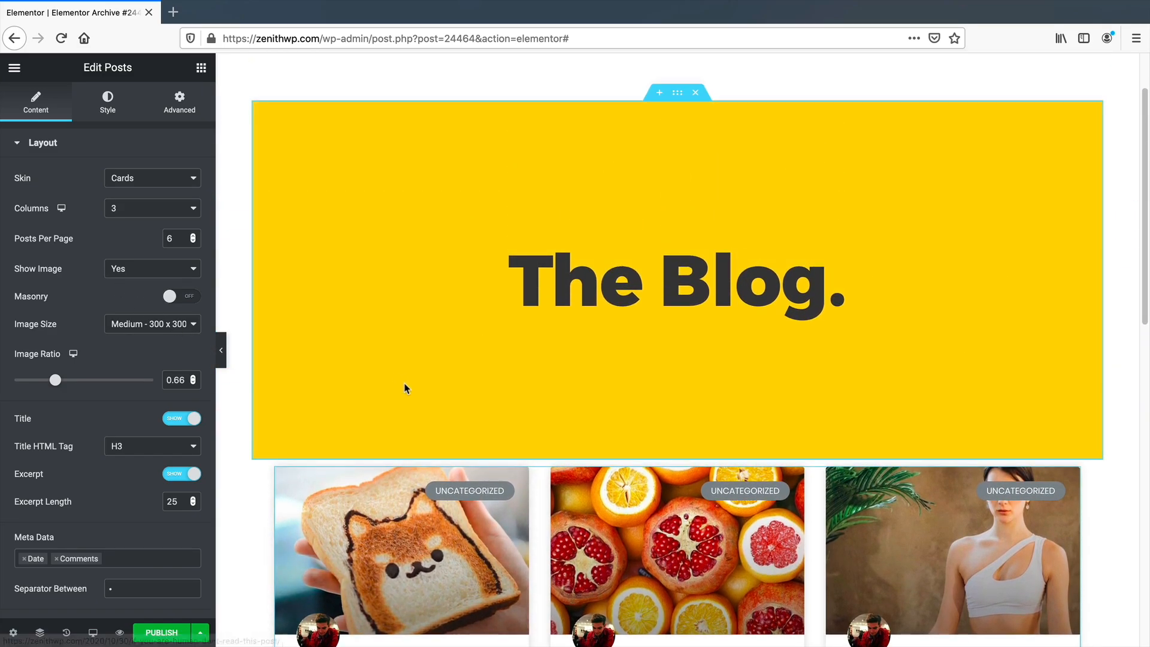
triple_click(686, 283)
double_click(686, 284)
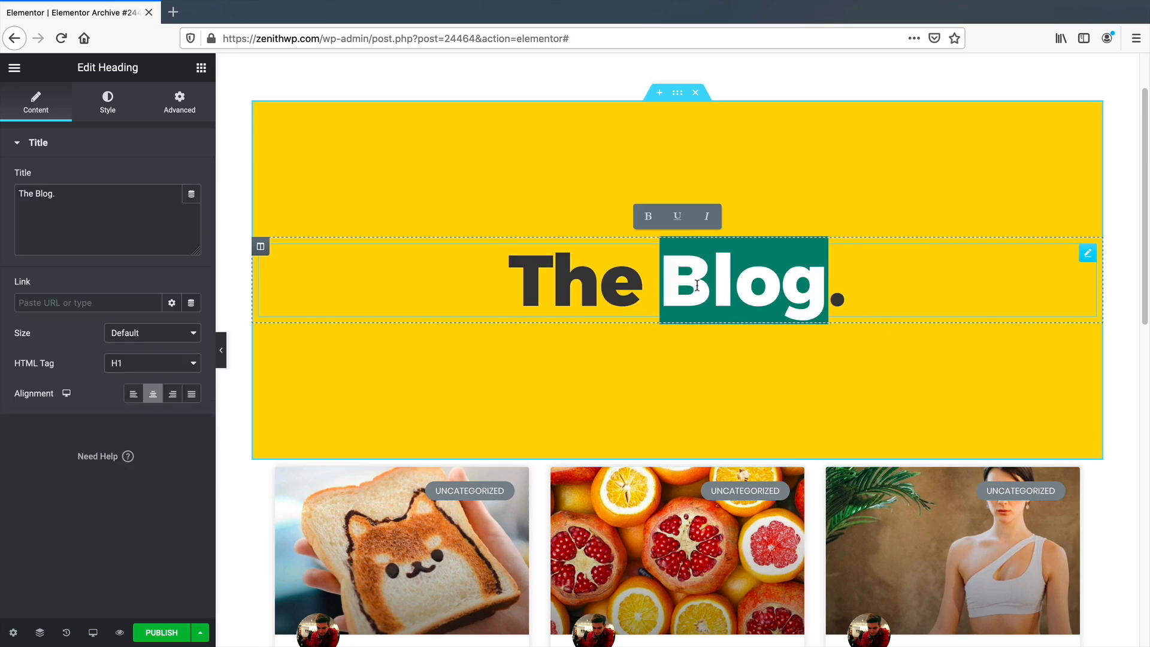
click(737, 384)
scroll(737, 384, down, 3)
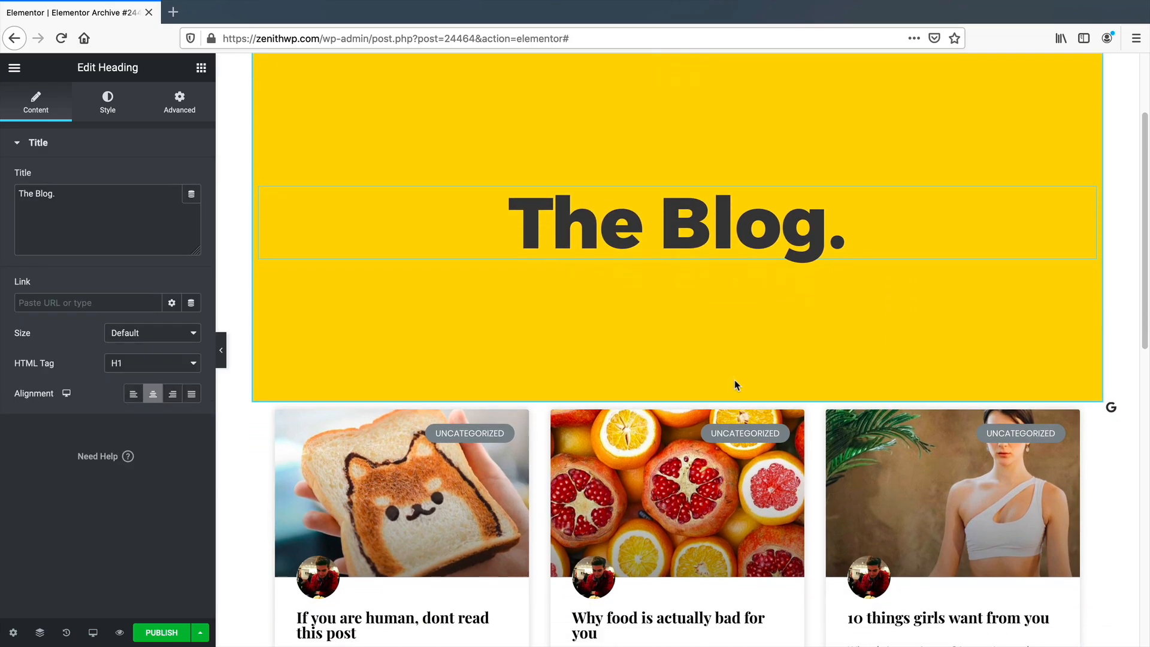
scroll(737, 384, down, 2)
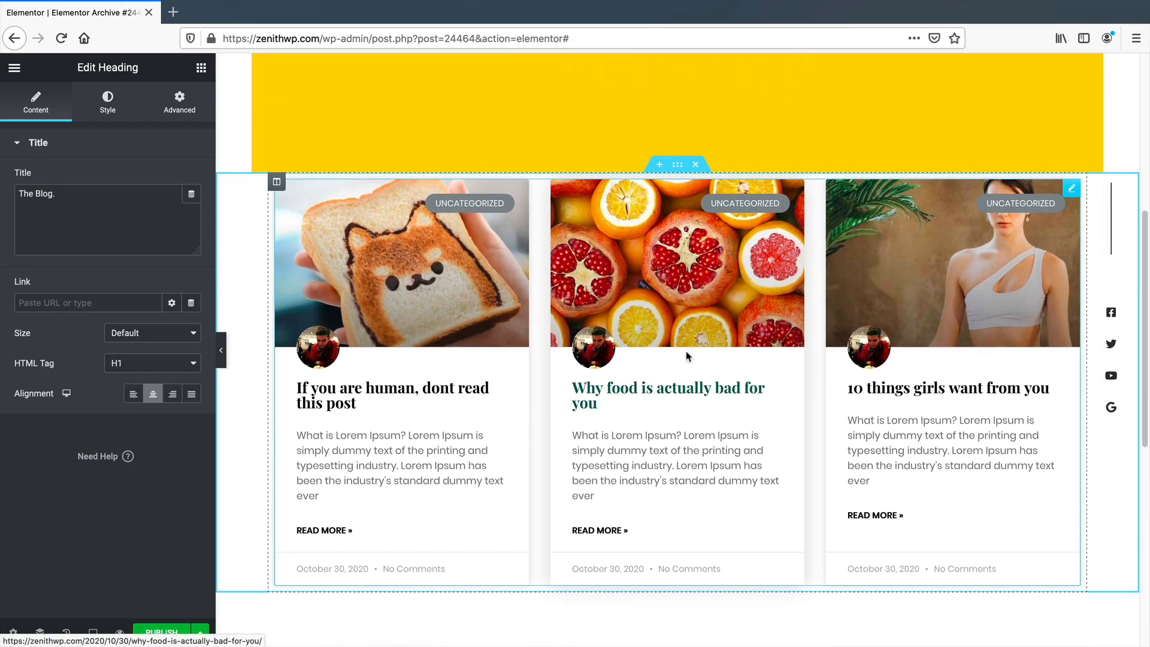
Set the Posts widget's query to include posts by Term.
click(435, 278)
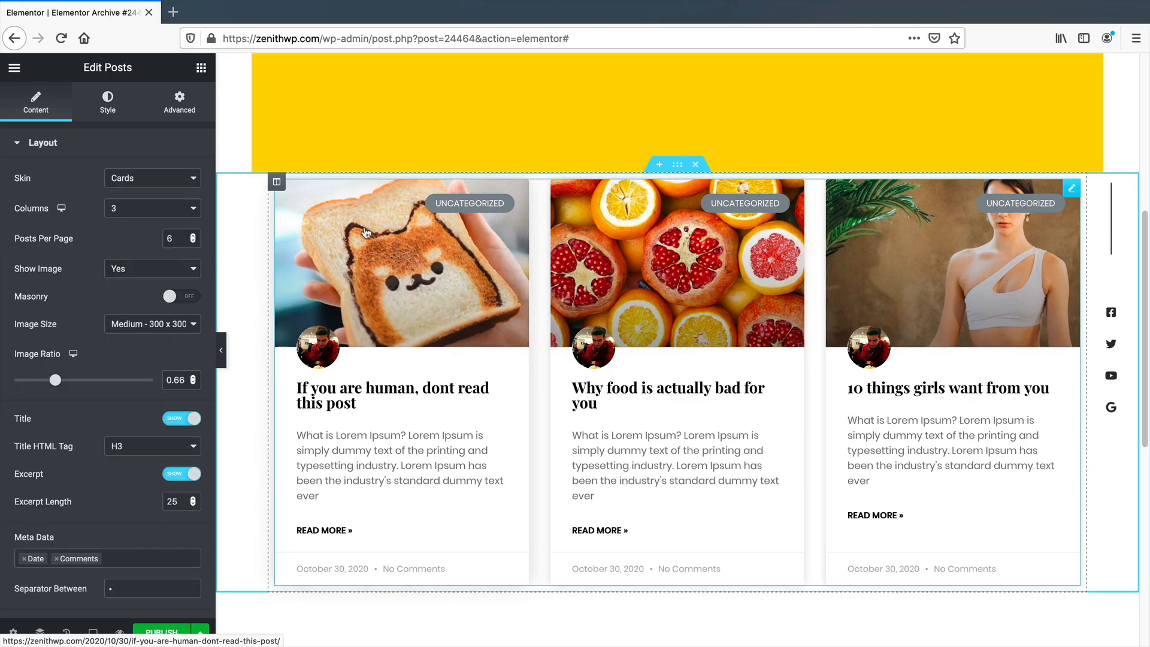
scroll(95, 332, down, 6)
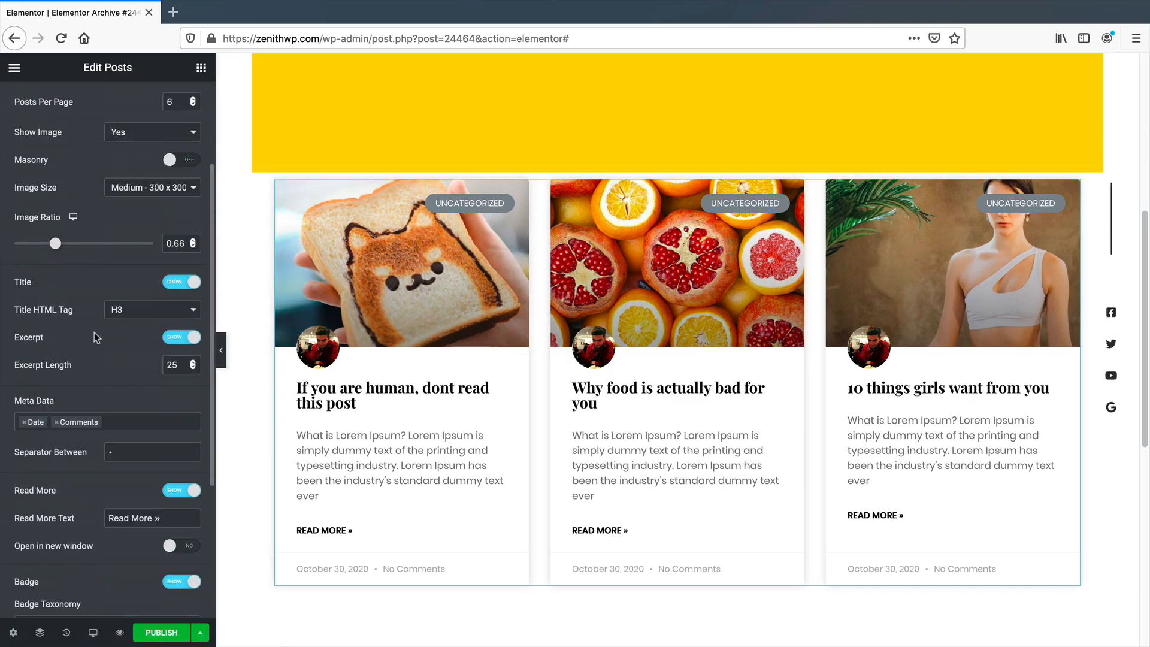
click(45, 484)
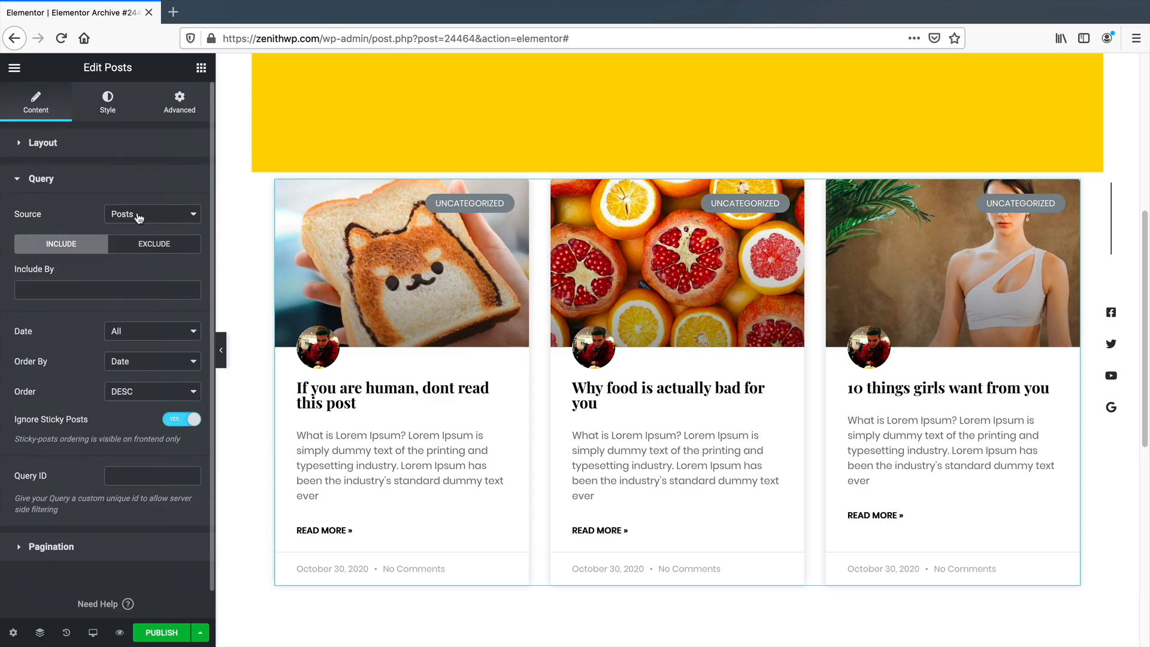
click(84, 288)
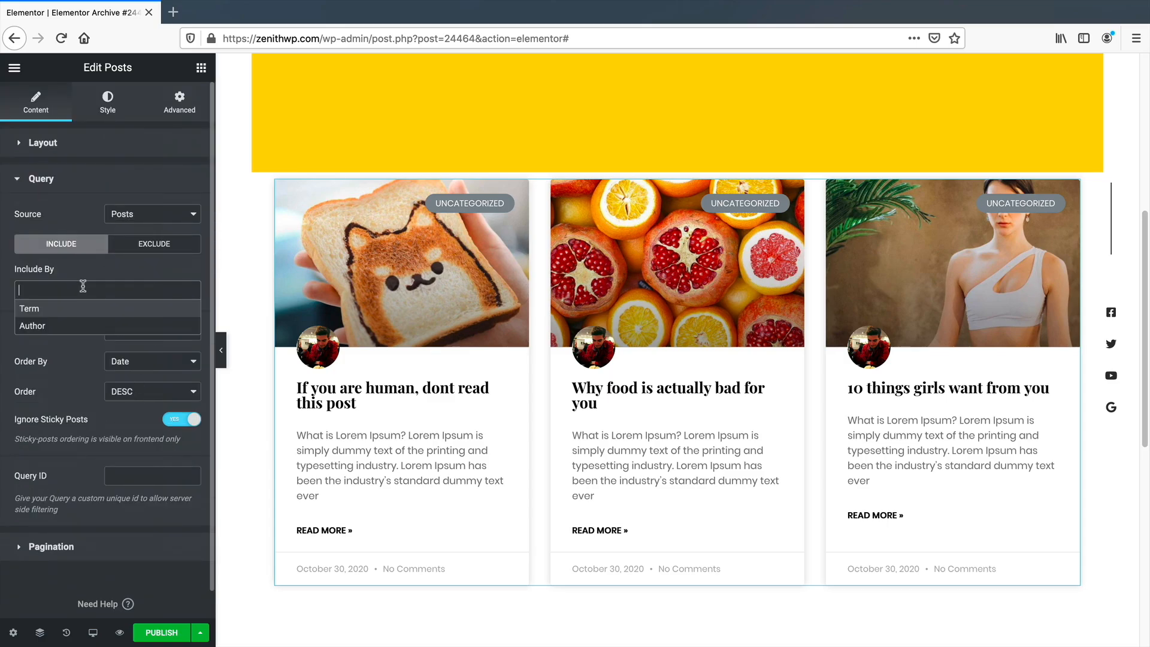
click(30, 309)
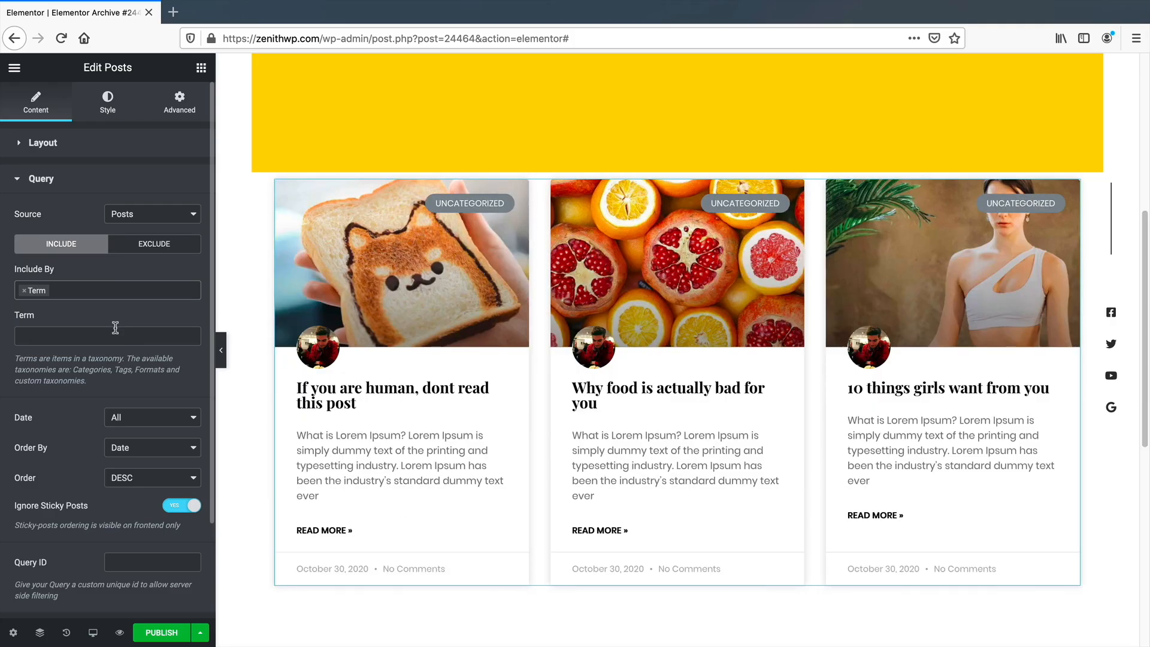
Limit the Posts widget's query to the term "Categories: Uncategorized" and check the template's publish settings without saving.
click(115, 327)
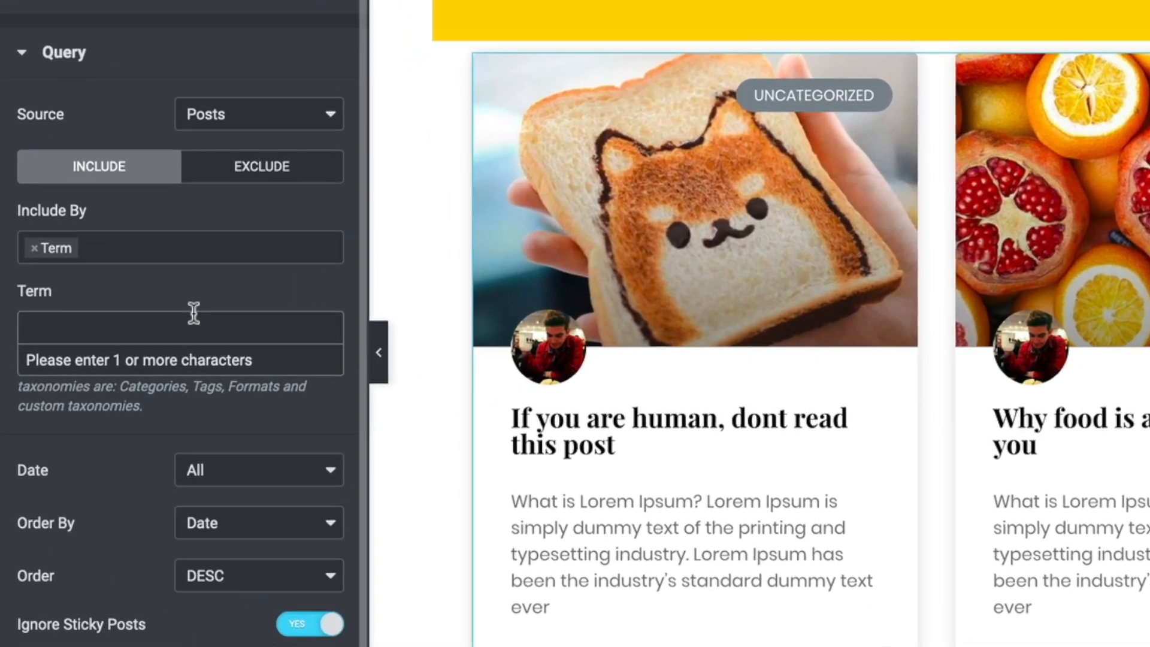
text(un)
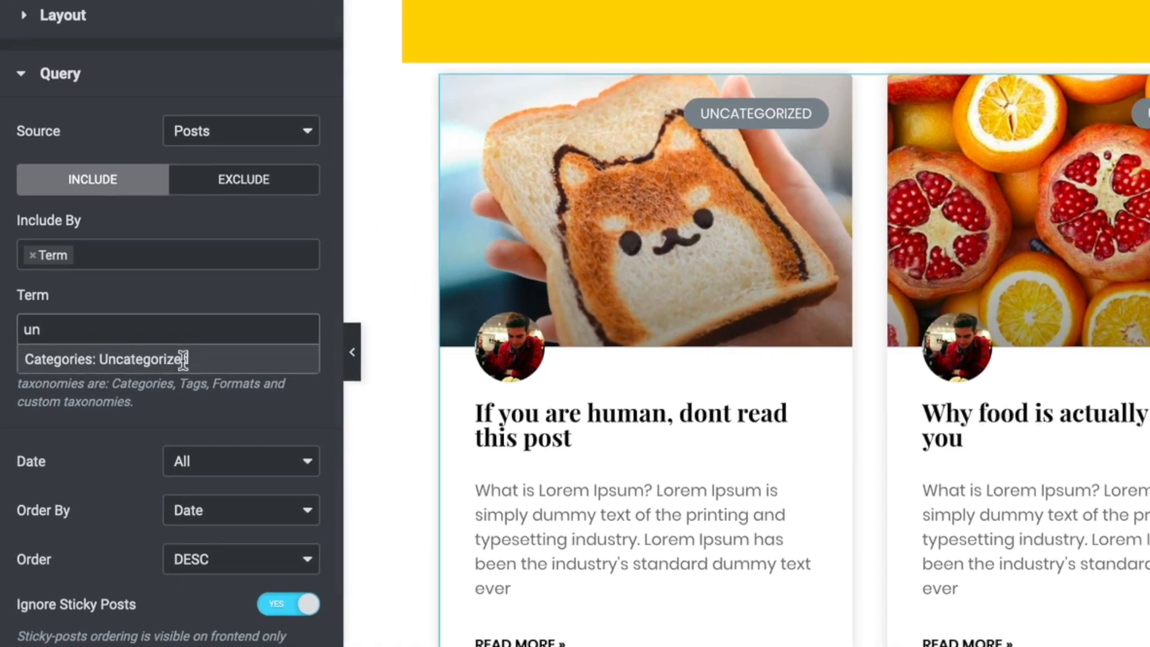
click(192, 360)
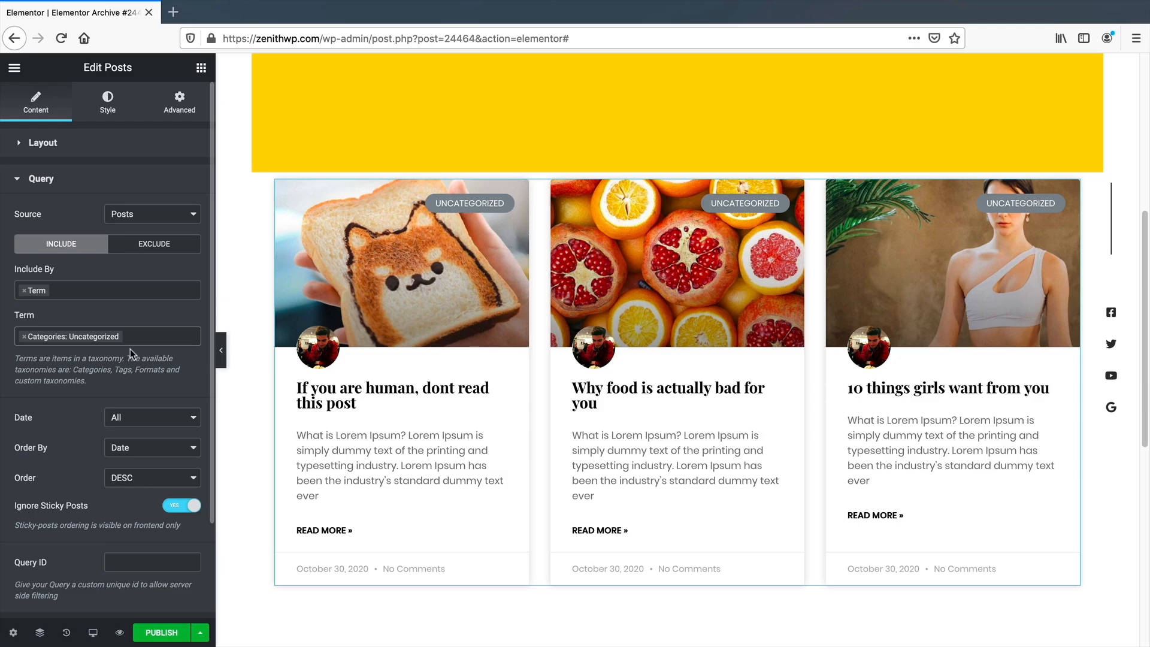
click(174, 633)
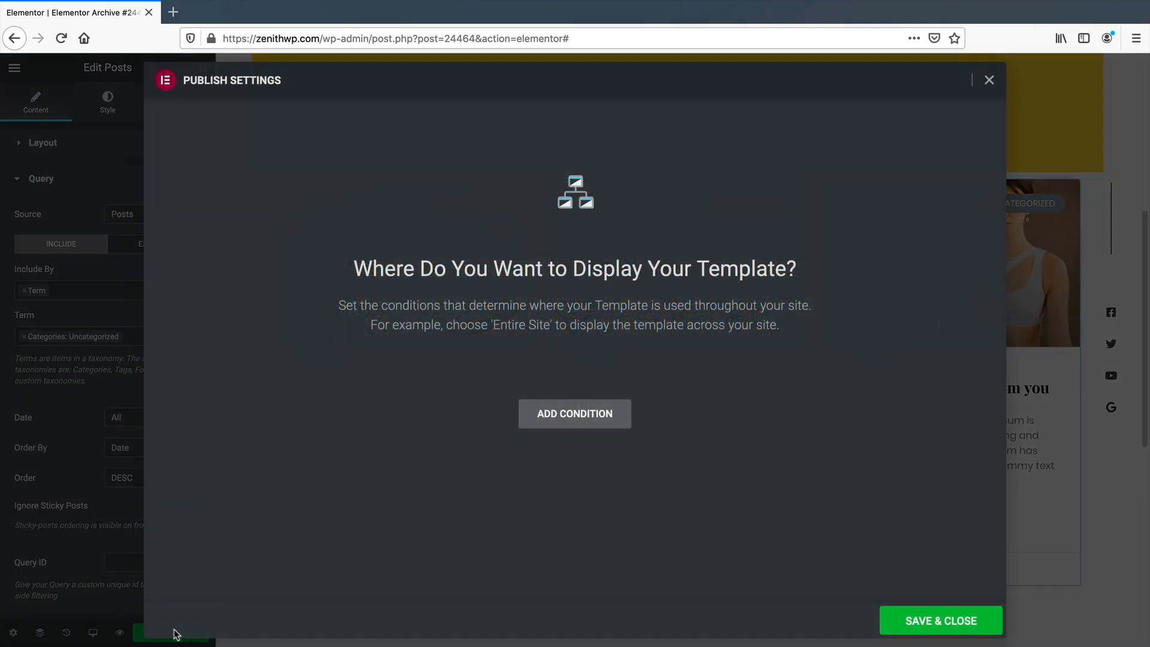
click(990, 80)
Delete the yellow "The Blog." section and the post cards section beneath it.
scroll(612, 403, up, 6)
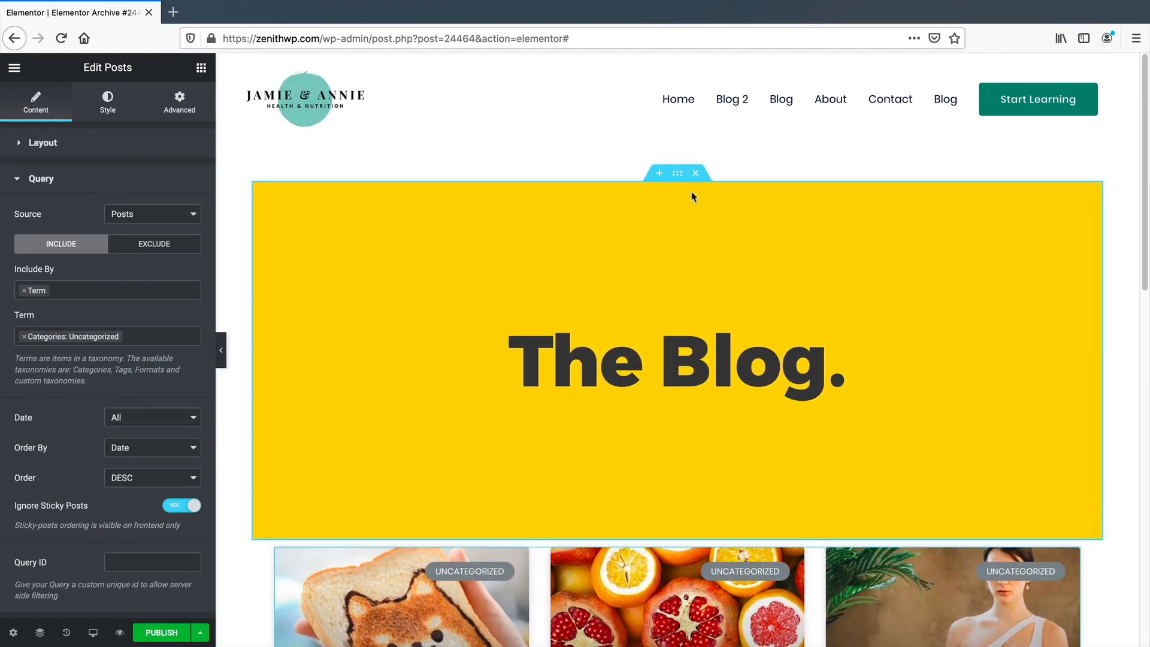
click(696, 173)
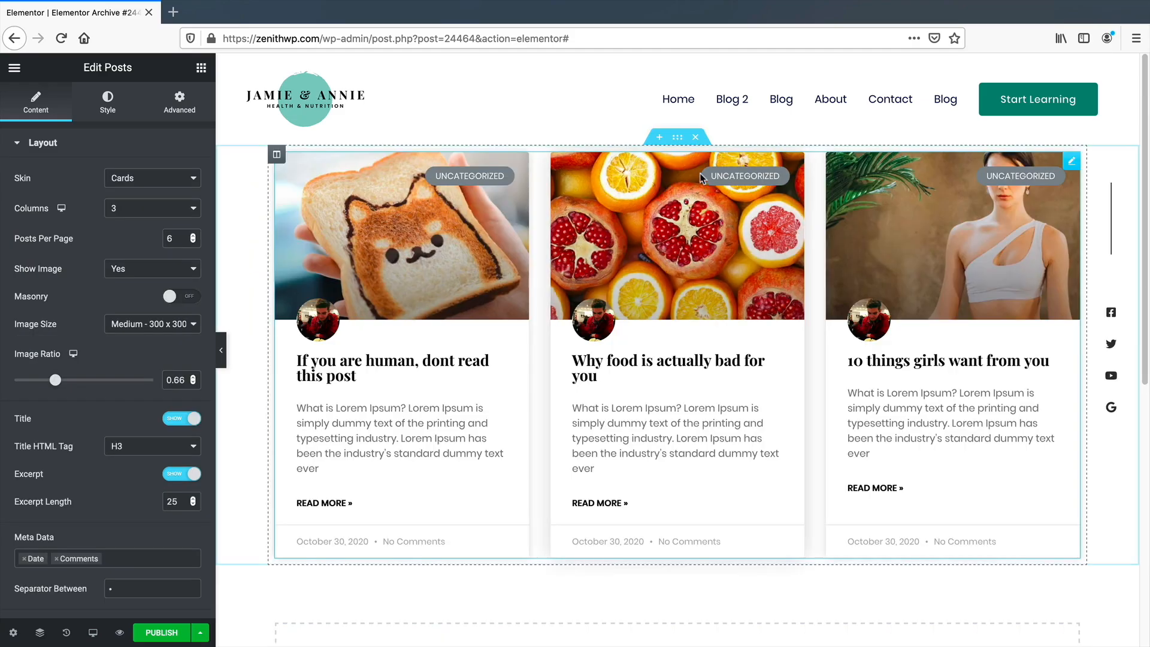
click(695, 137)
Insert the saved "blog template" section from My Templates, importing its document settings as well.
click(678, 265)
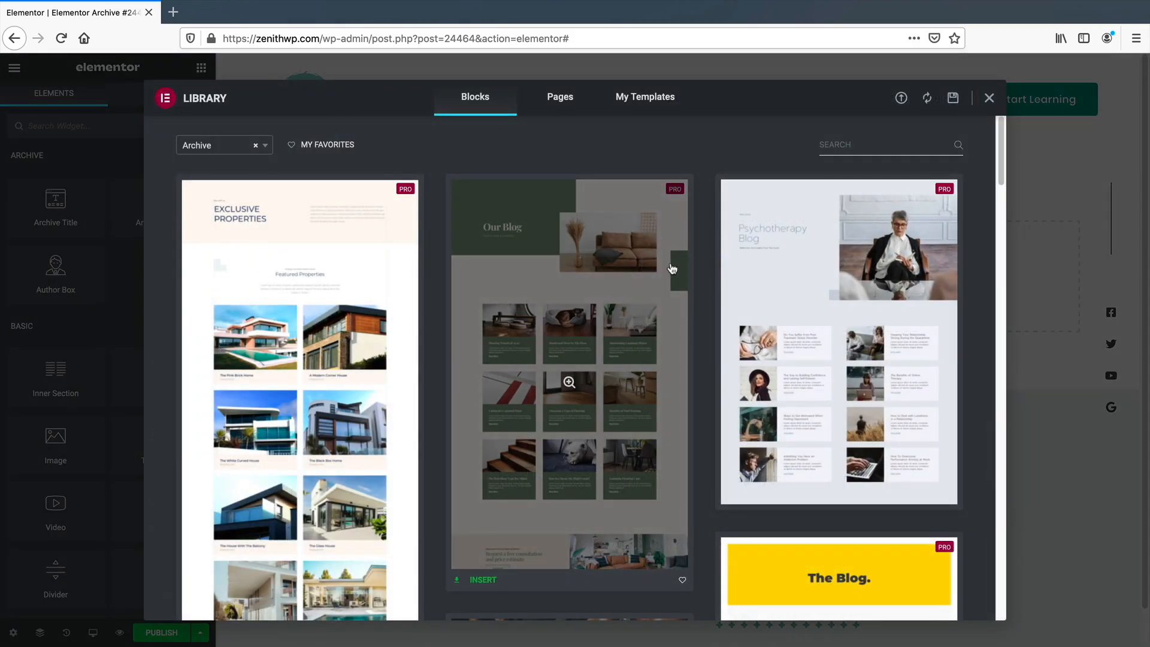
click(659, 102)
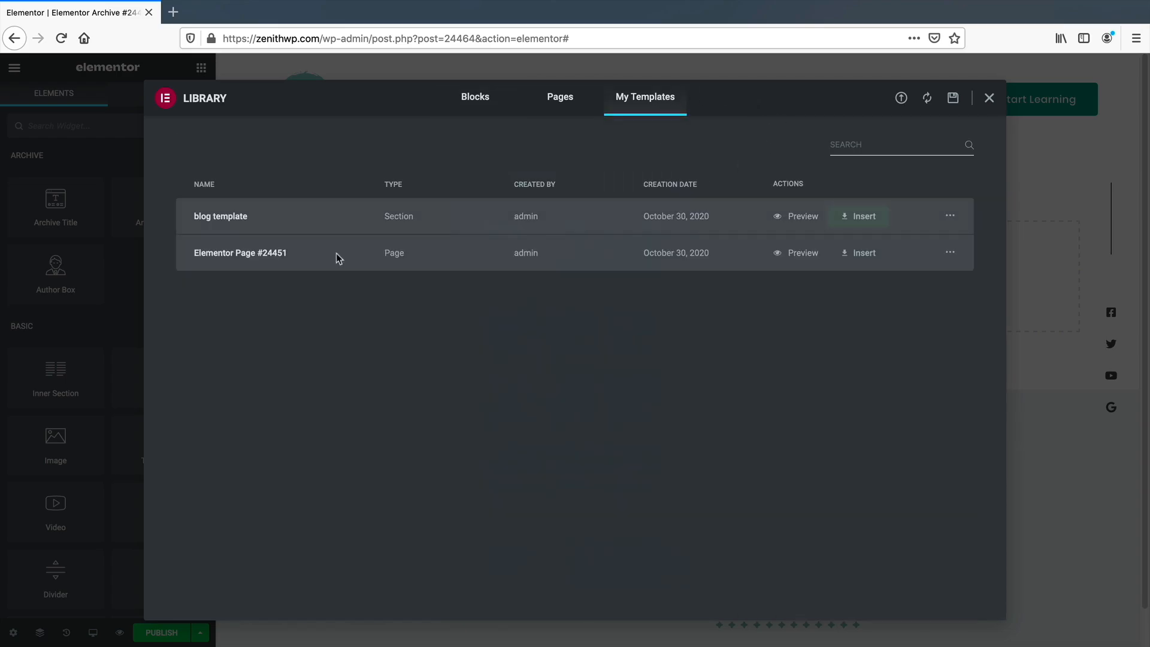
click(865, 217)
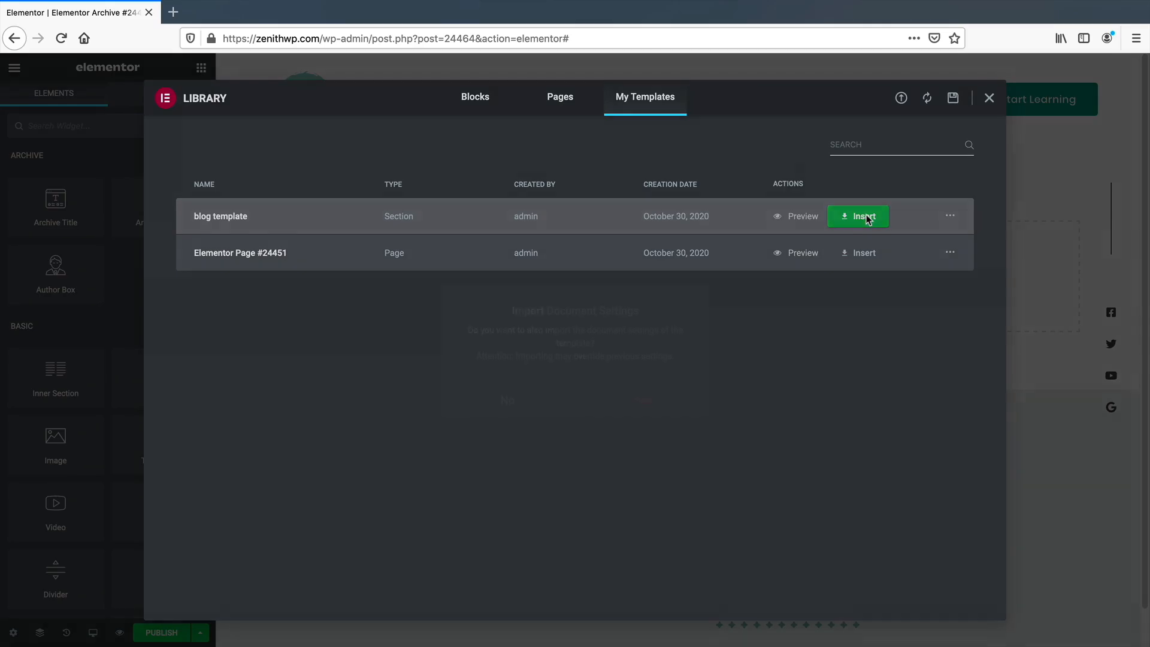
click(662, 397)
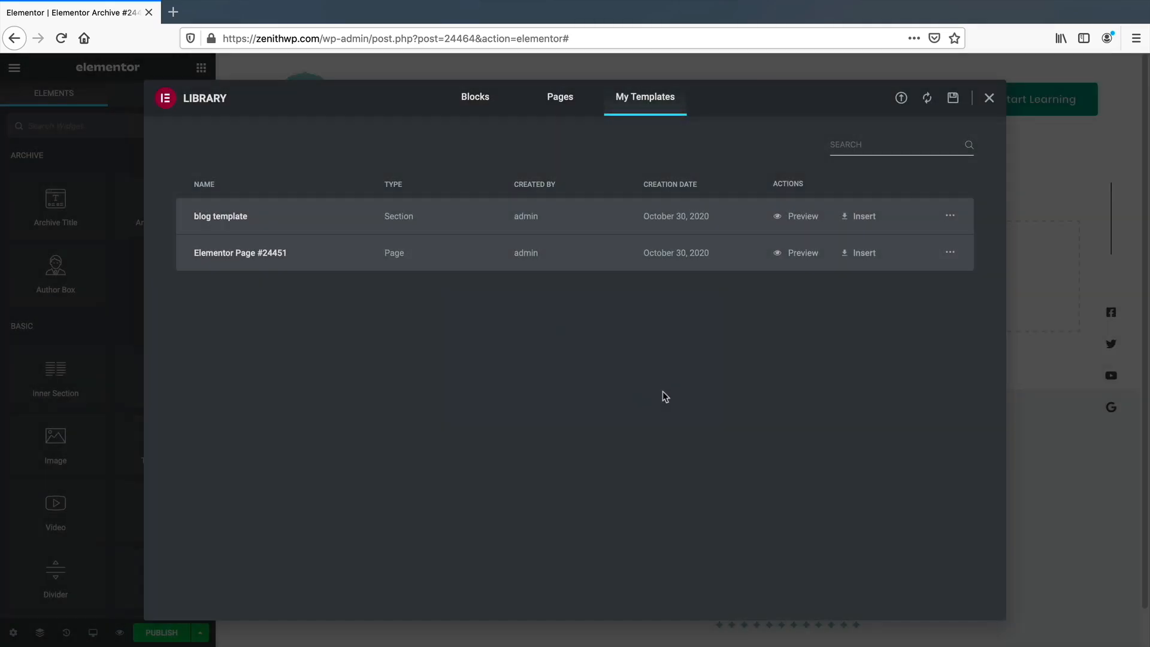
click(853, 216)
click(685, 399)
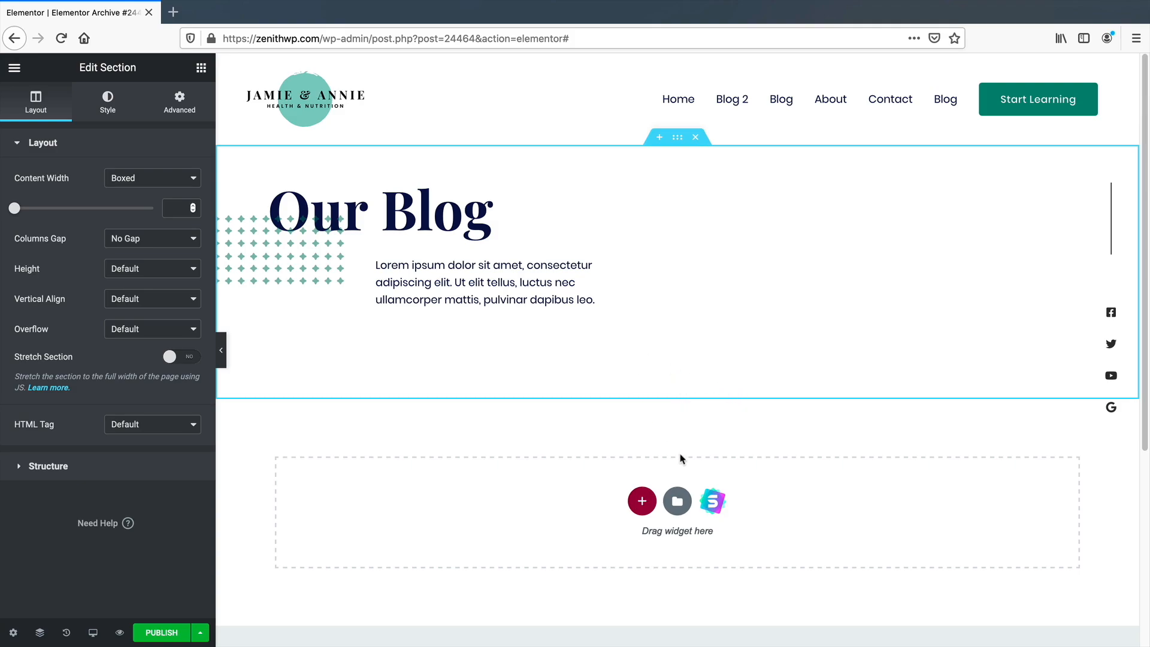
Add a Posts widget beneath the "Our Blog" intro text and set its skin to Cards.
click(202, 68)
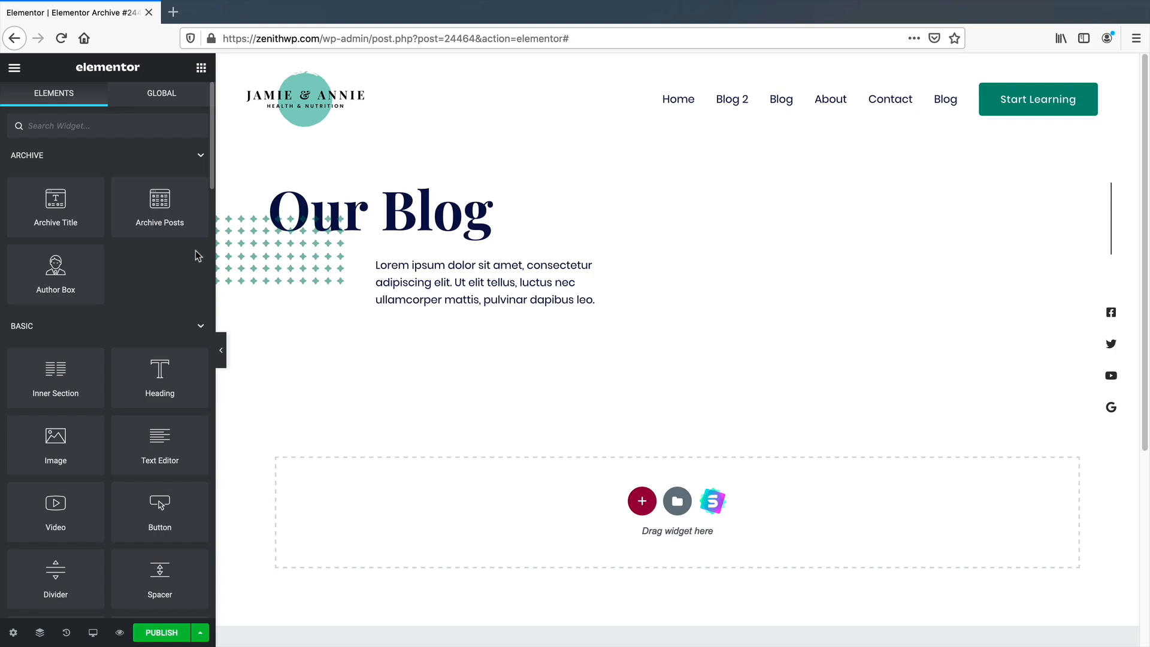
scroll(193, 257, down, 5)
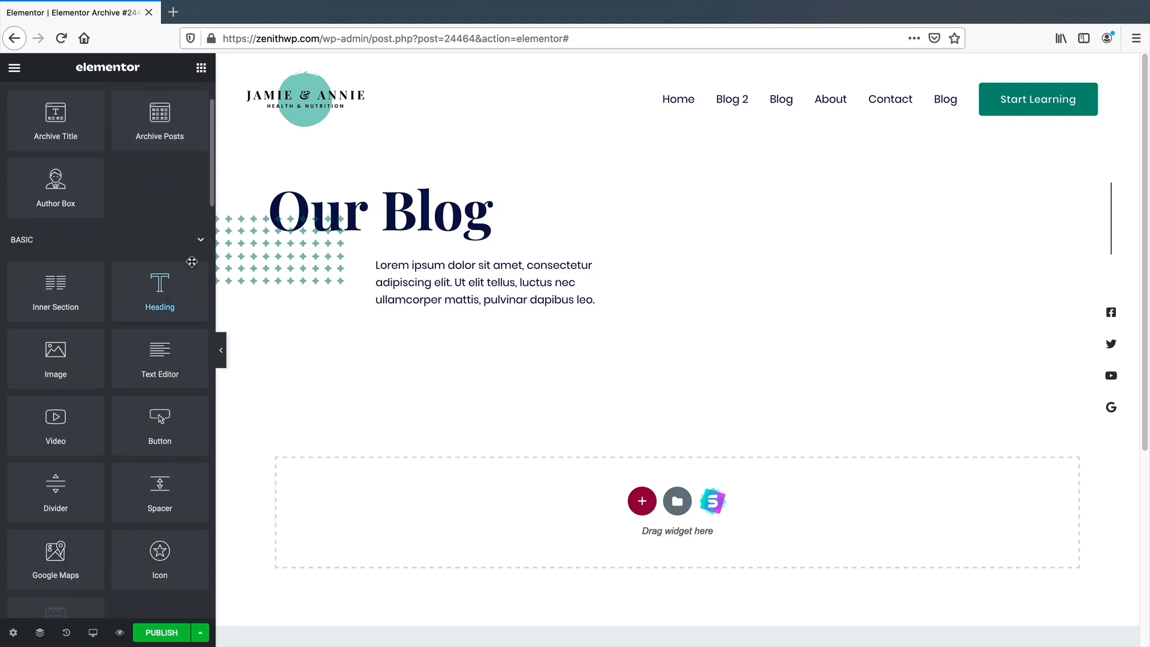
scroll(191, 262, down, 1)
drag(56, 455, 624, 329)
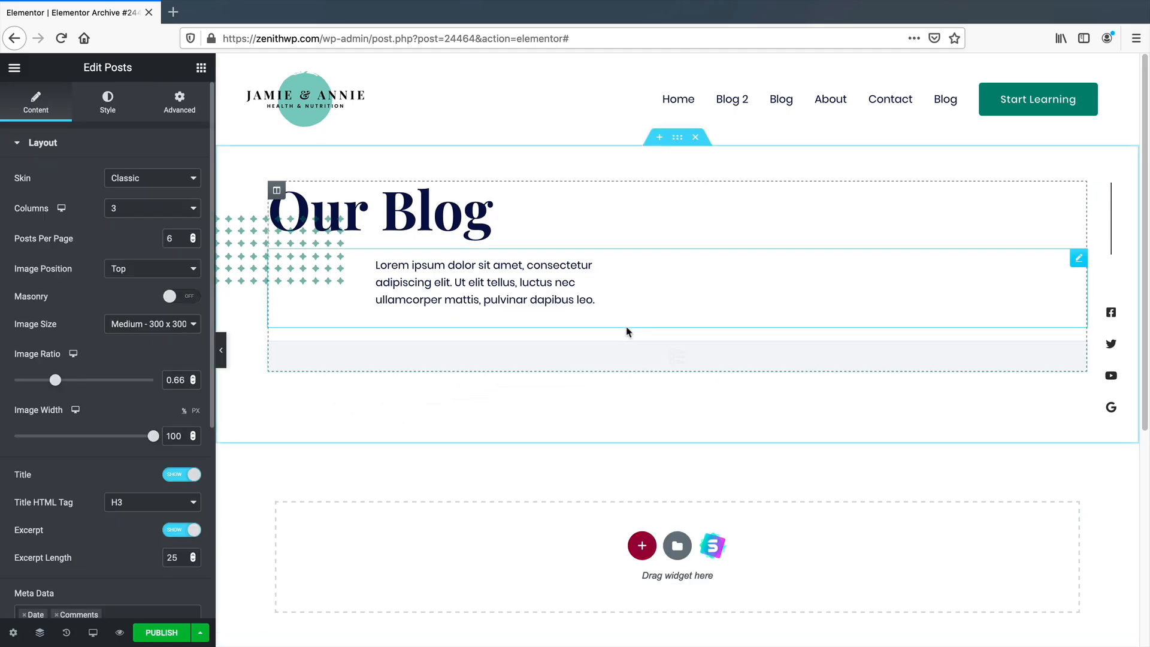
click(186, 178)
click(187, 189)
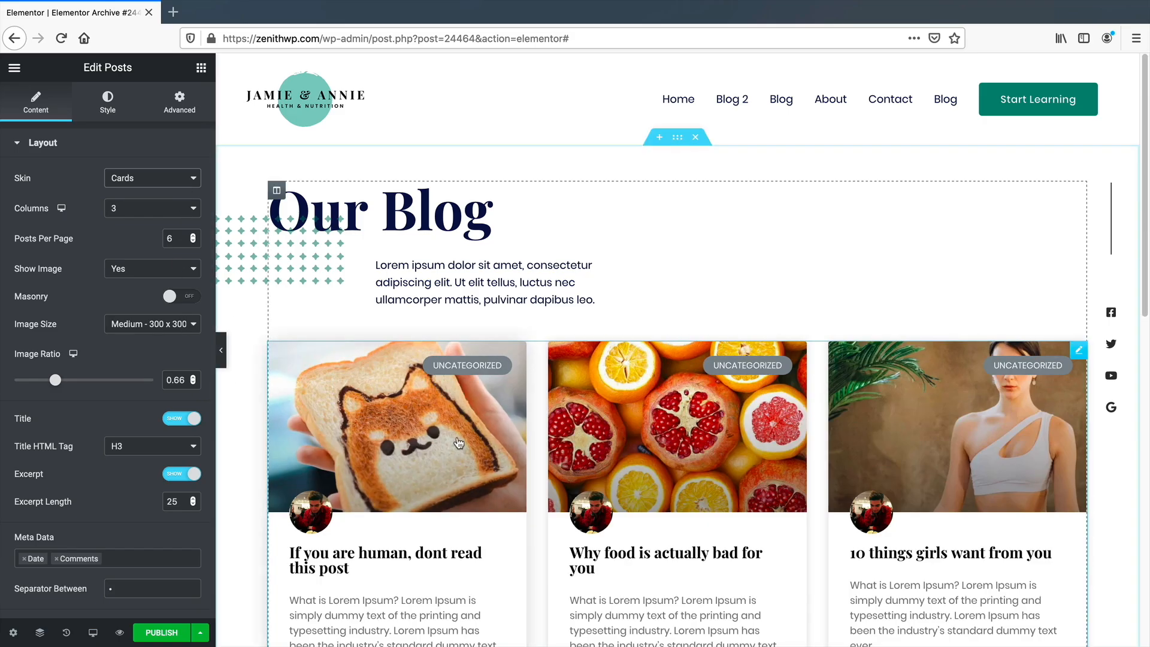
Publish the archive template with a display condition that includes All Archives.
scroll(494, 423, down, 3)
scroll(494, 423, up, 1)
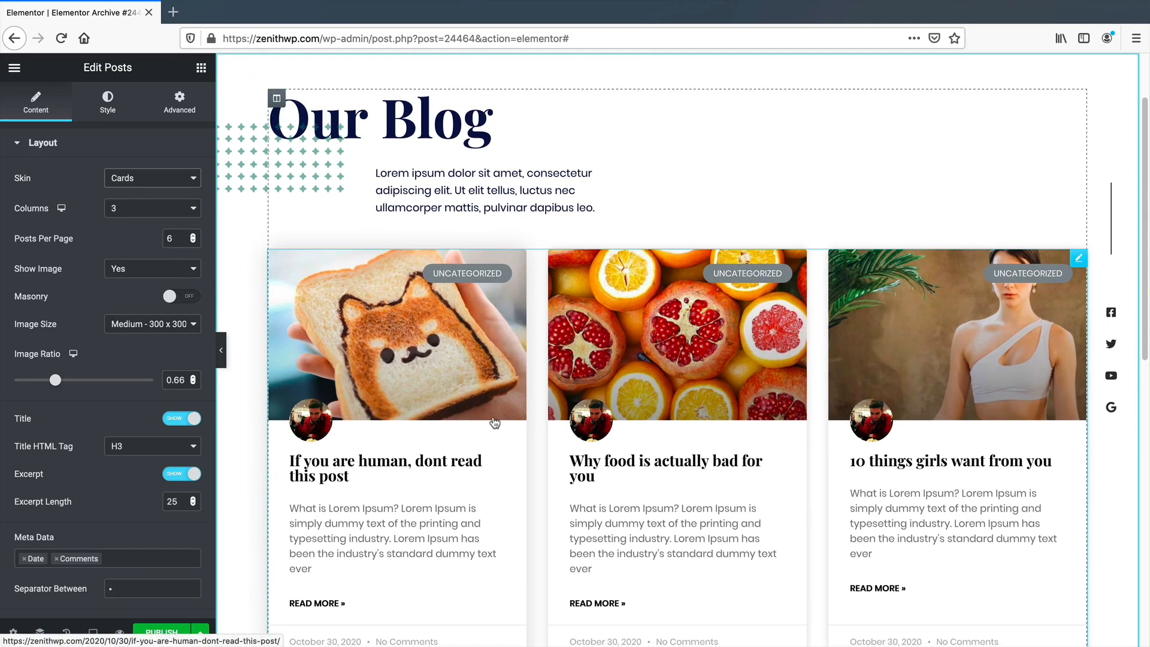
scroll(494, 422, up, 2)
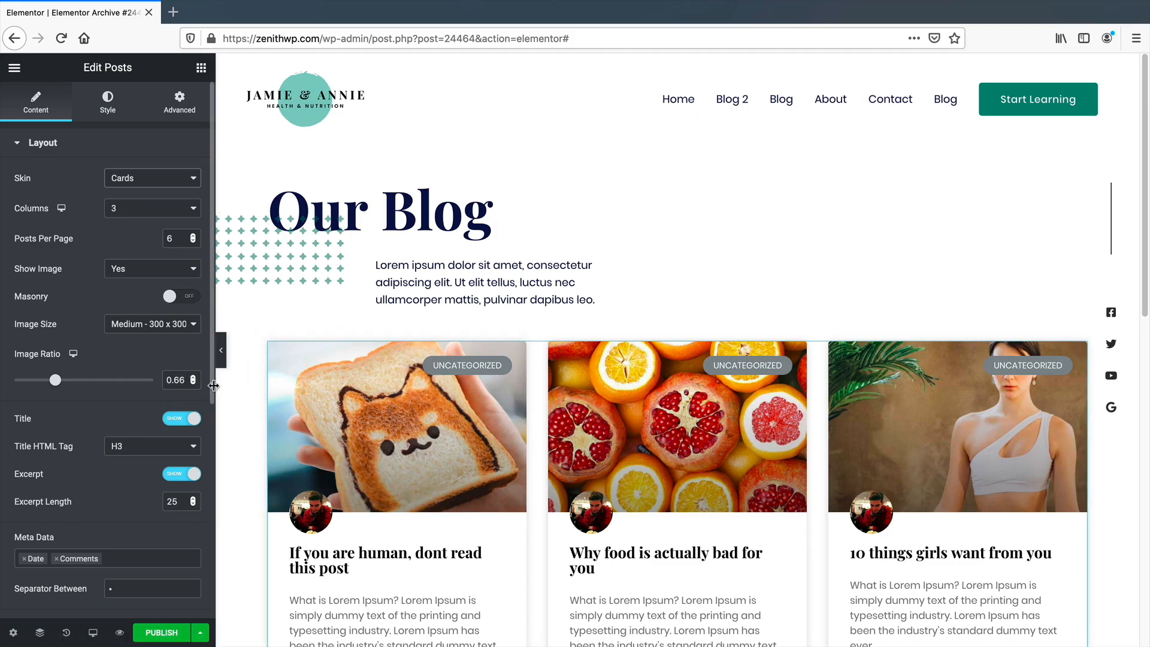
click(162, 632)
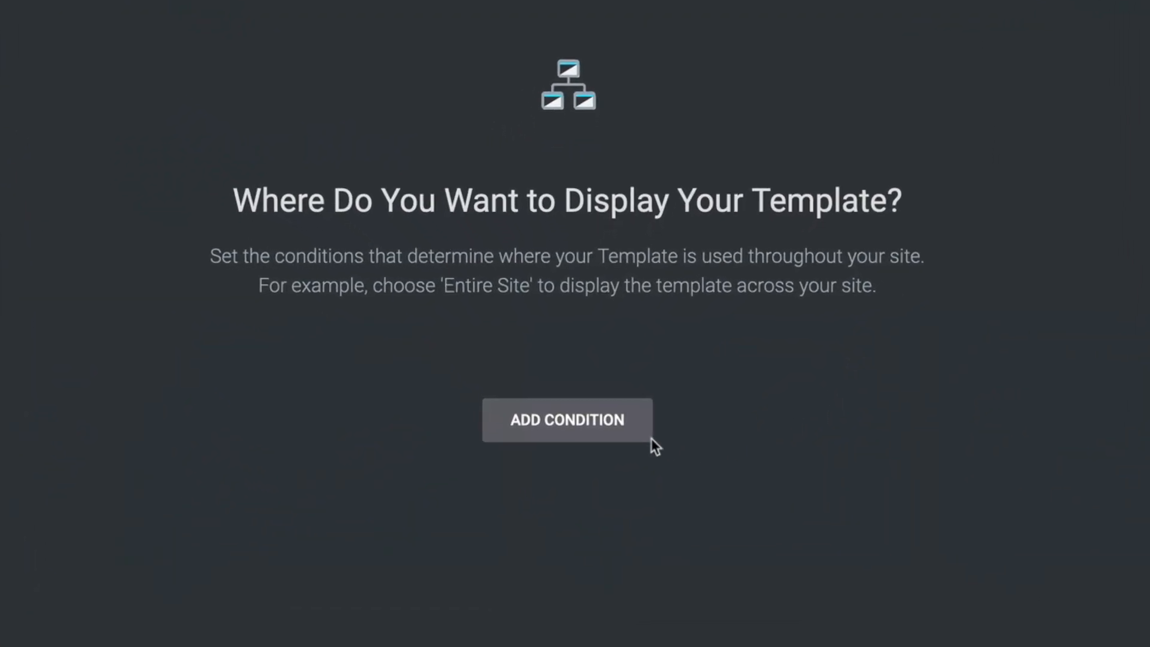
click(579, 427)
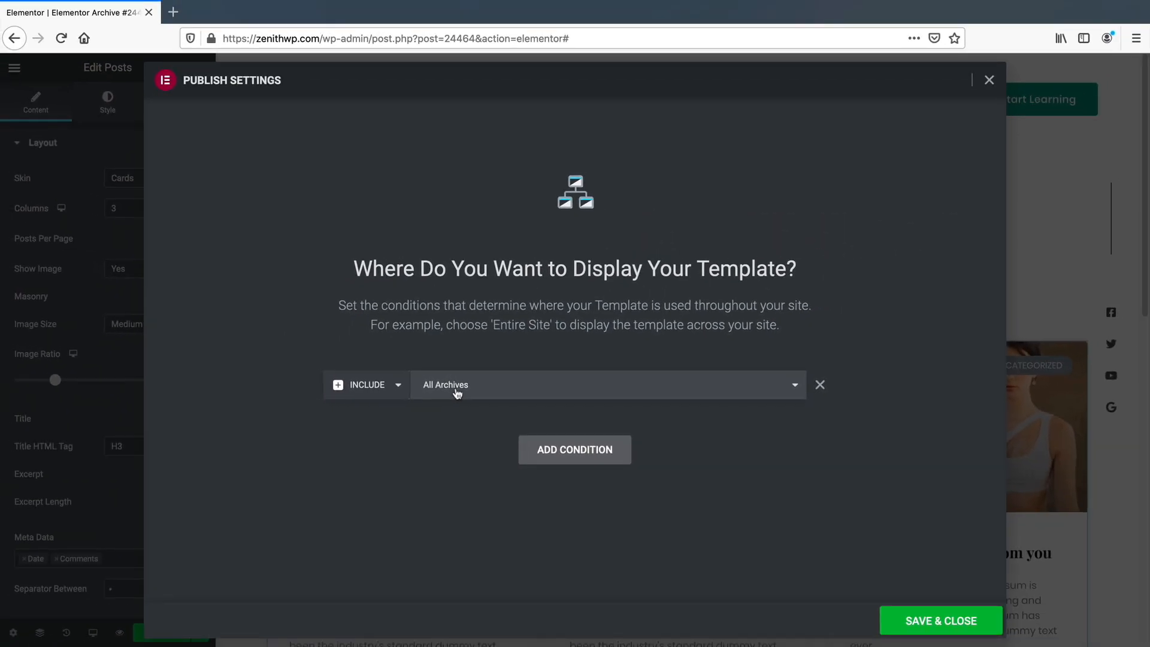
click(970, 617)
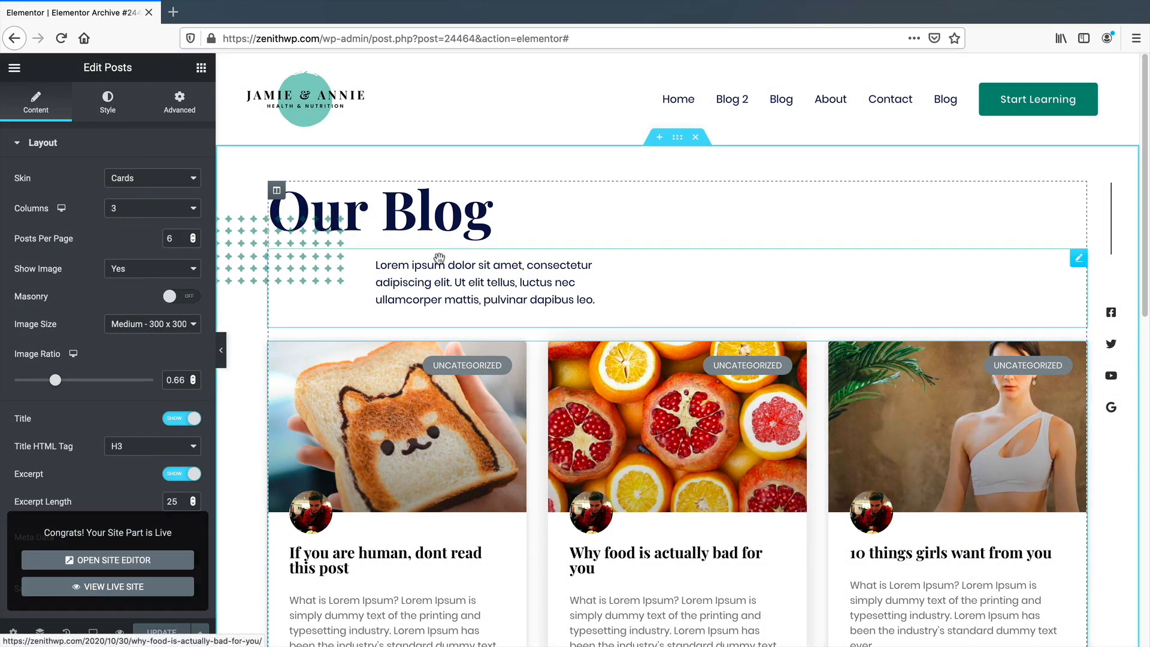
View the published blog page on the live site and look through its heading and post cards.
click(15, 67)
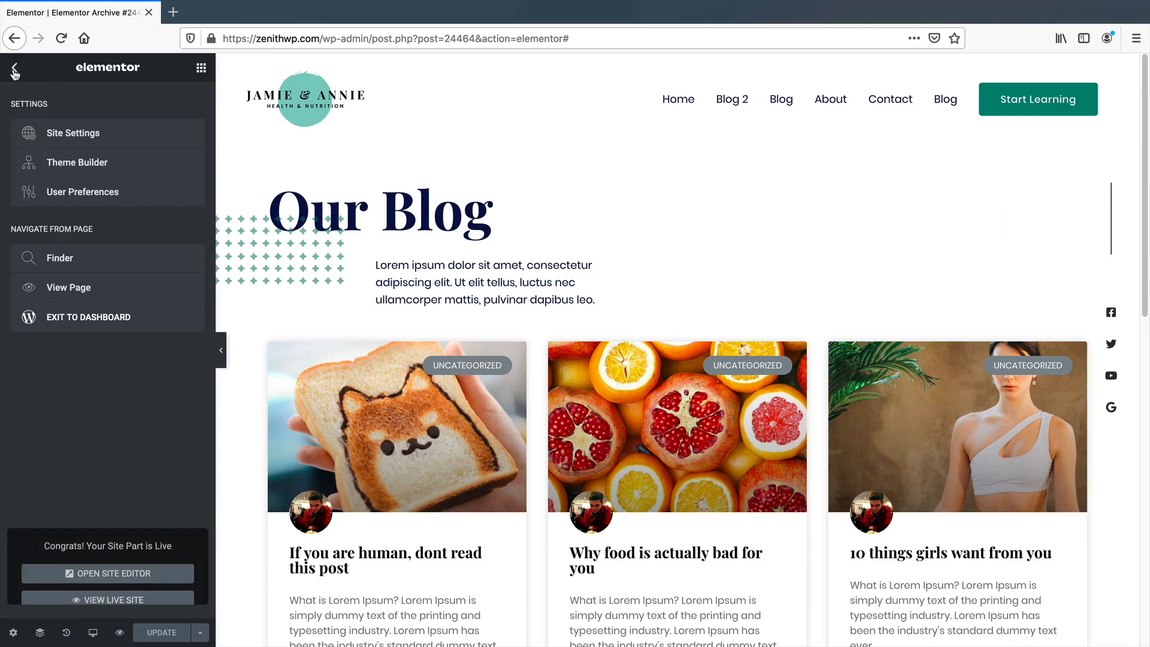
click(87, 290)
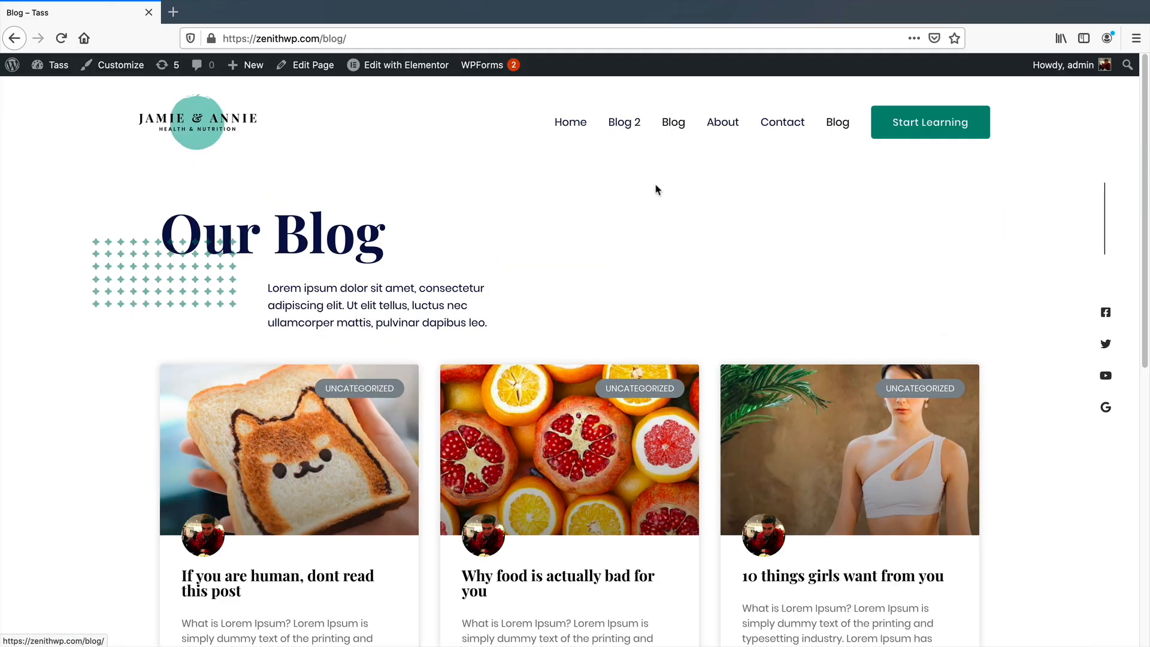
scroll(642, 300, down, 3)
scroll(642, 299, down, 4)
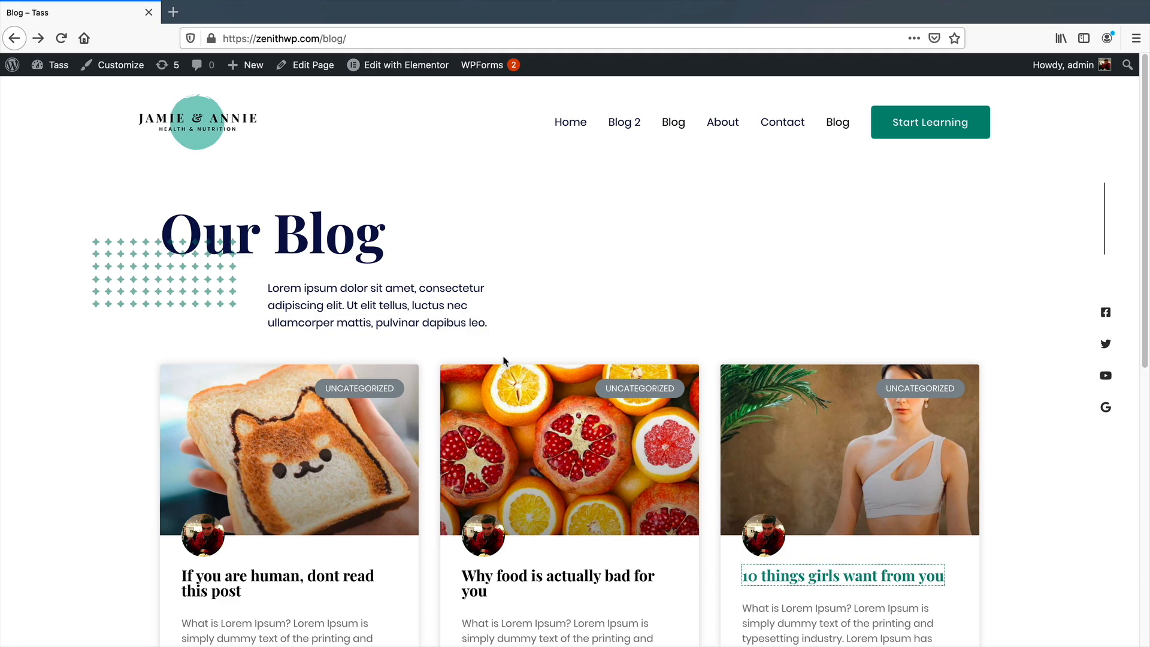
Go back to the WordPress dashboard, open the Theme Builder templates and switch to the new visual Theme Builder.
mouse_move(54, 66)
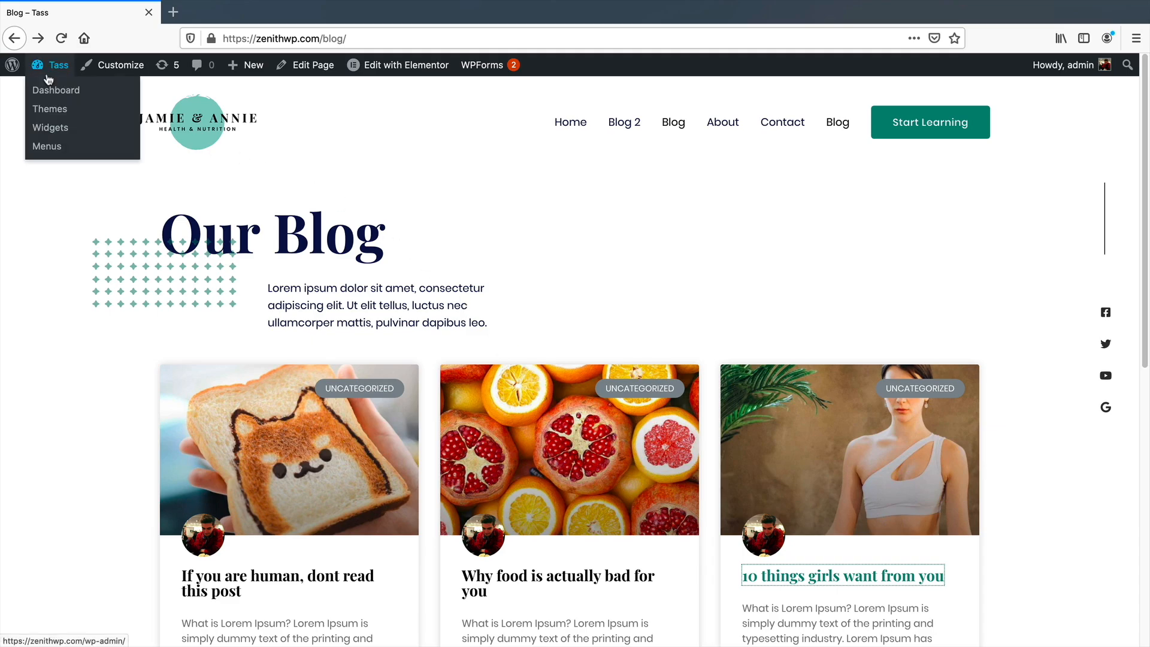
click(55, 91)
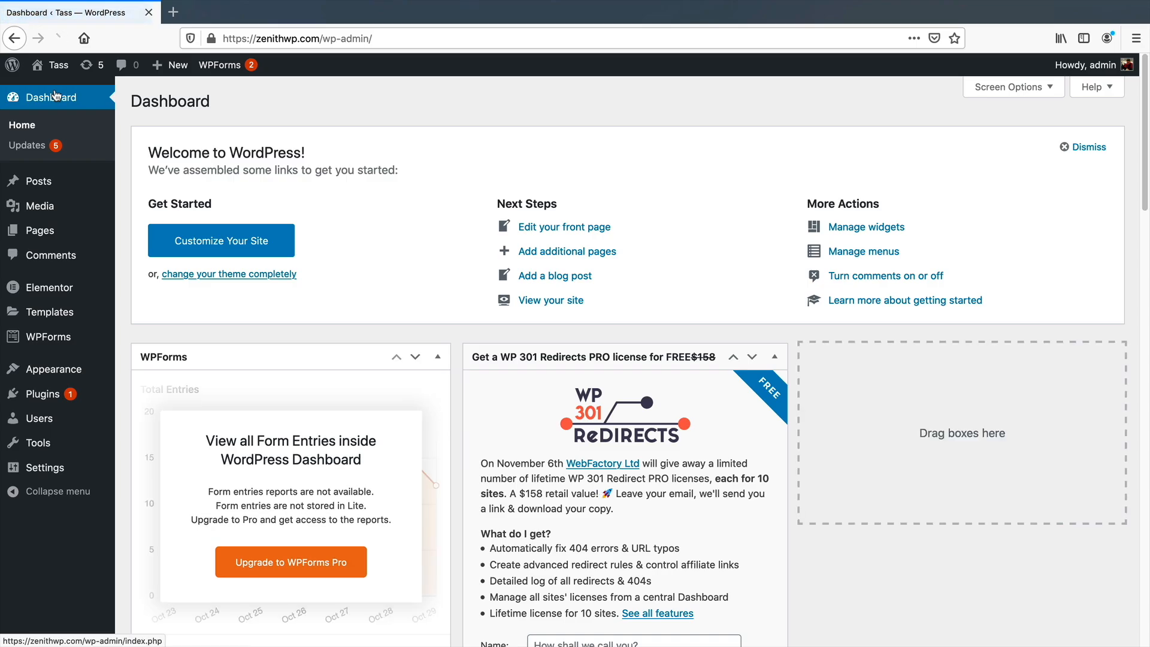
mouse_move(68, 342)
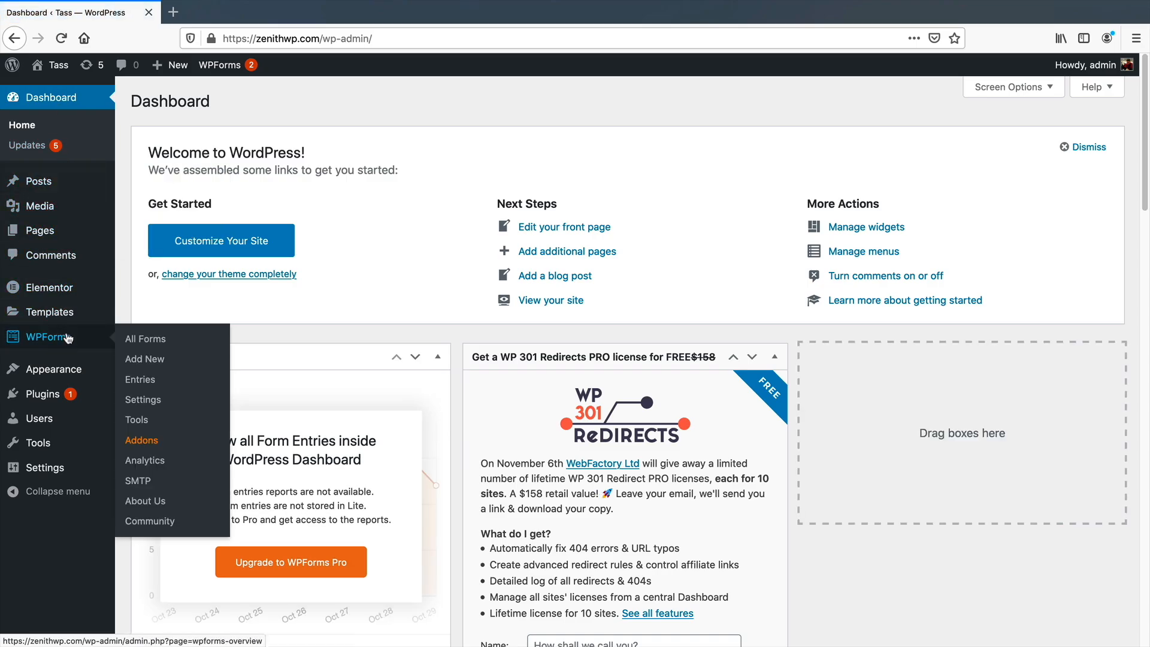
mouse_move(65, 318)
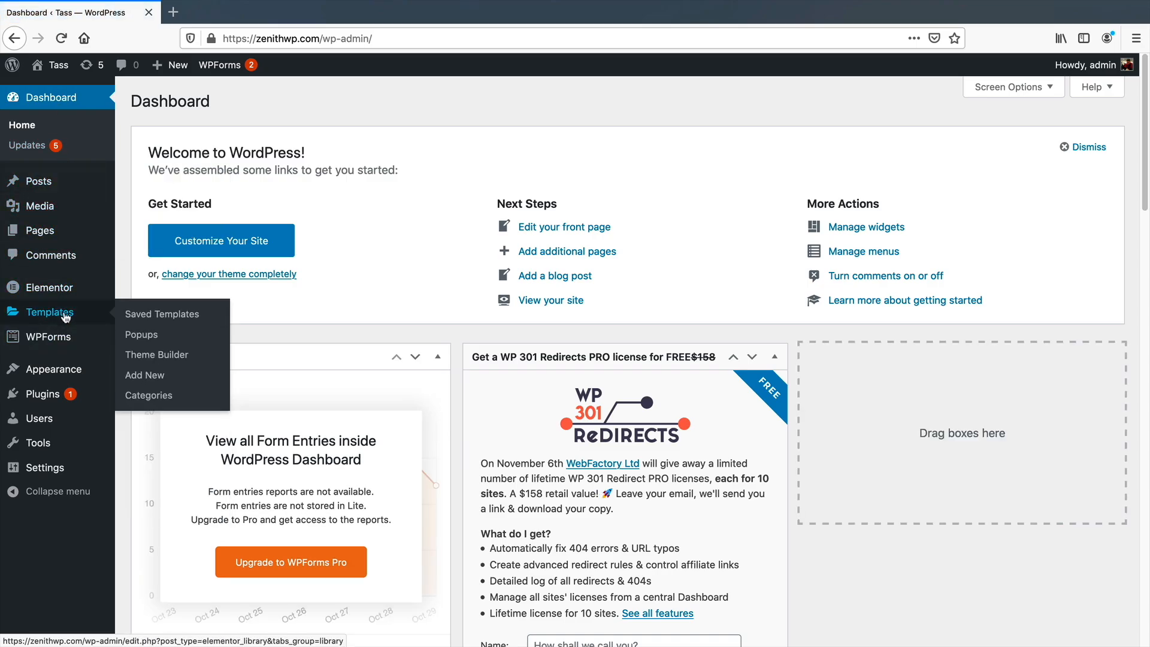
click(161, 356)
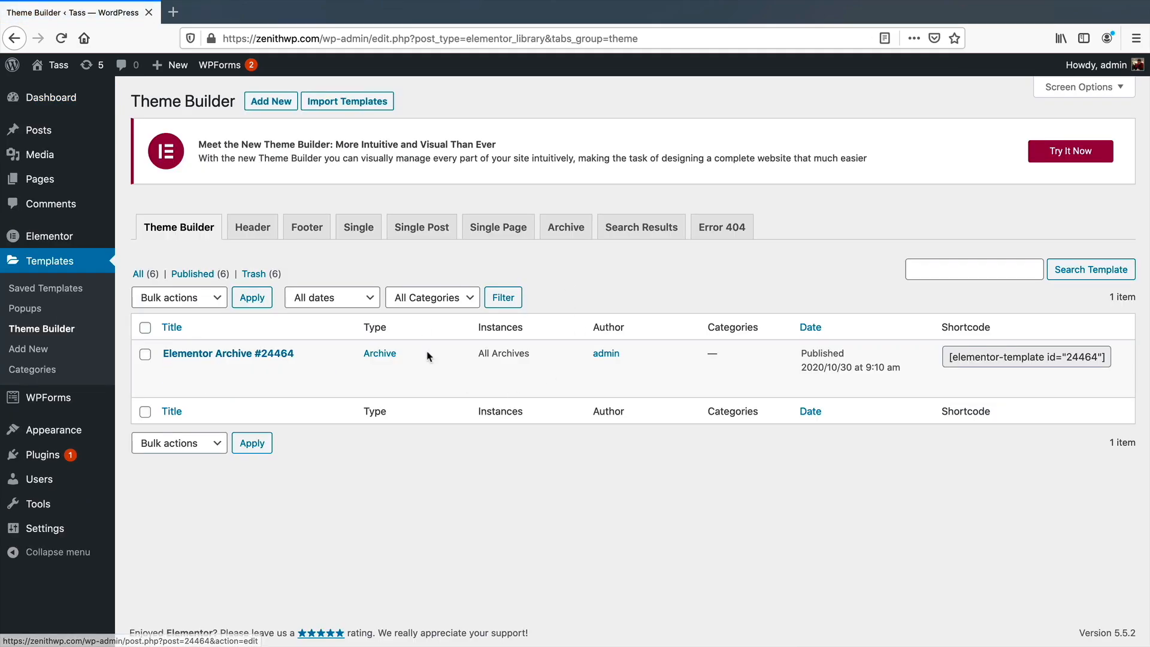
click(1043, 151)
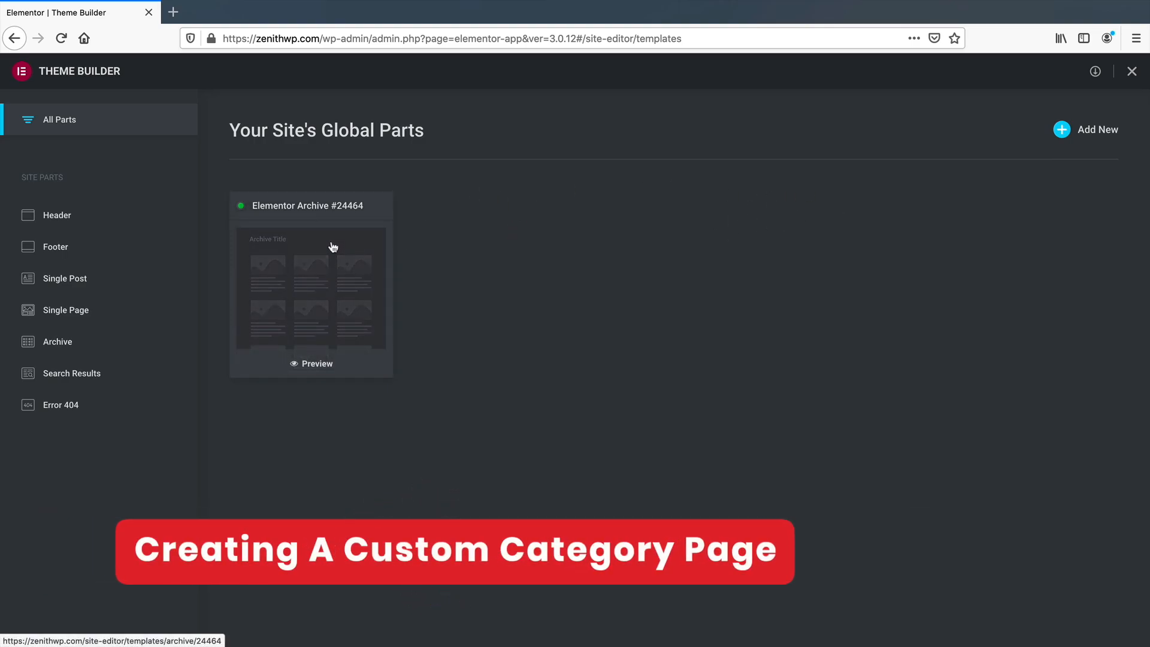
Create a new Archive template and insert the saved "blog template" section, including its document settings.
click(1078, 130)
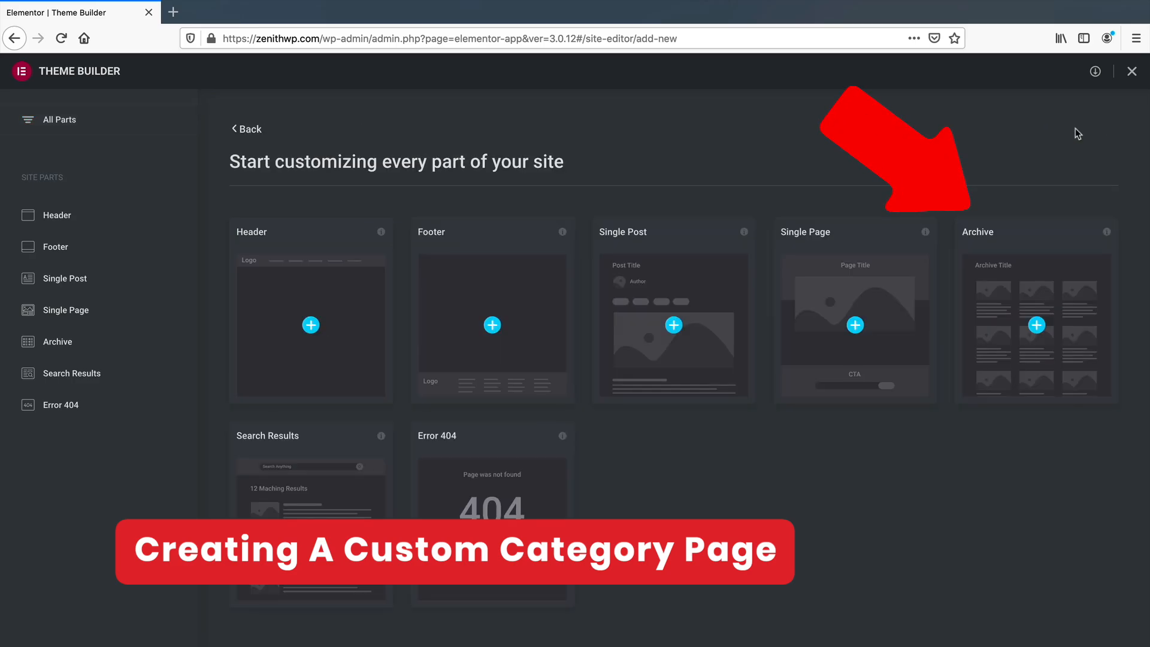
click(1036, 328)
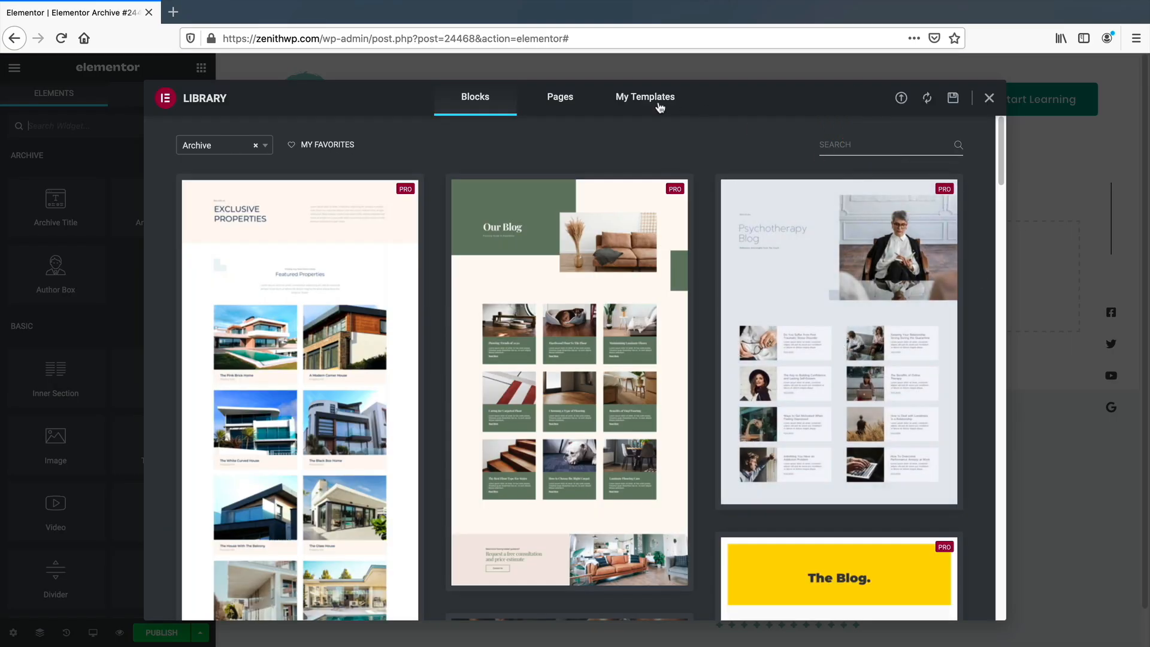
click(659, 107)
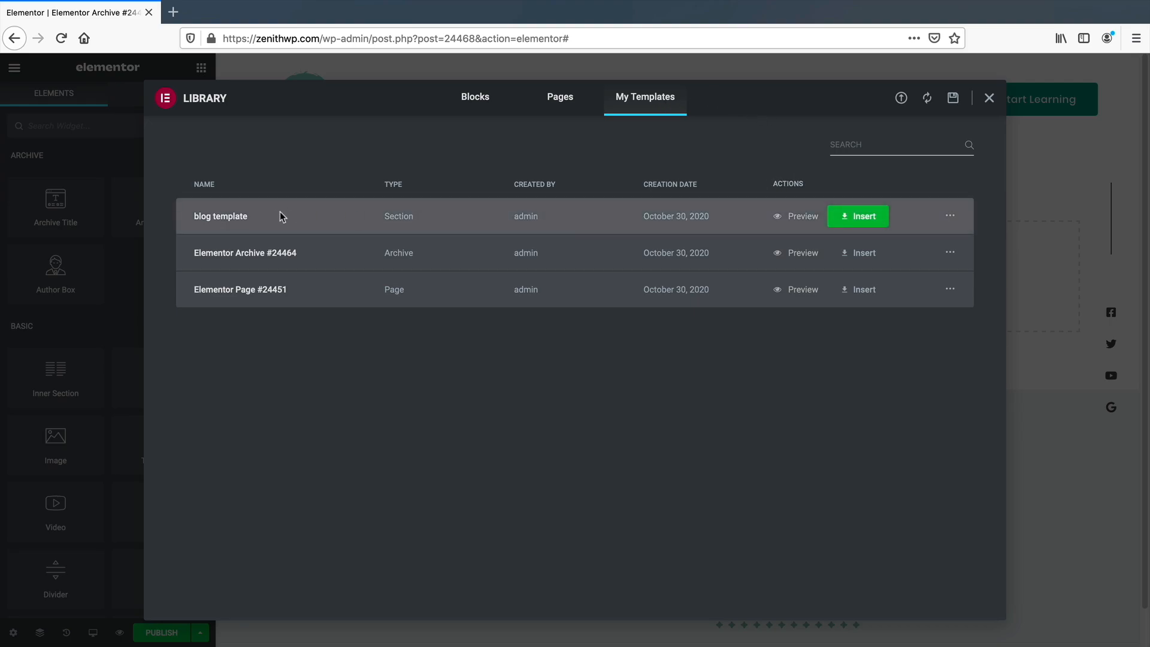
click(853, 217)
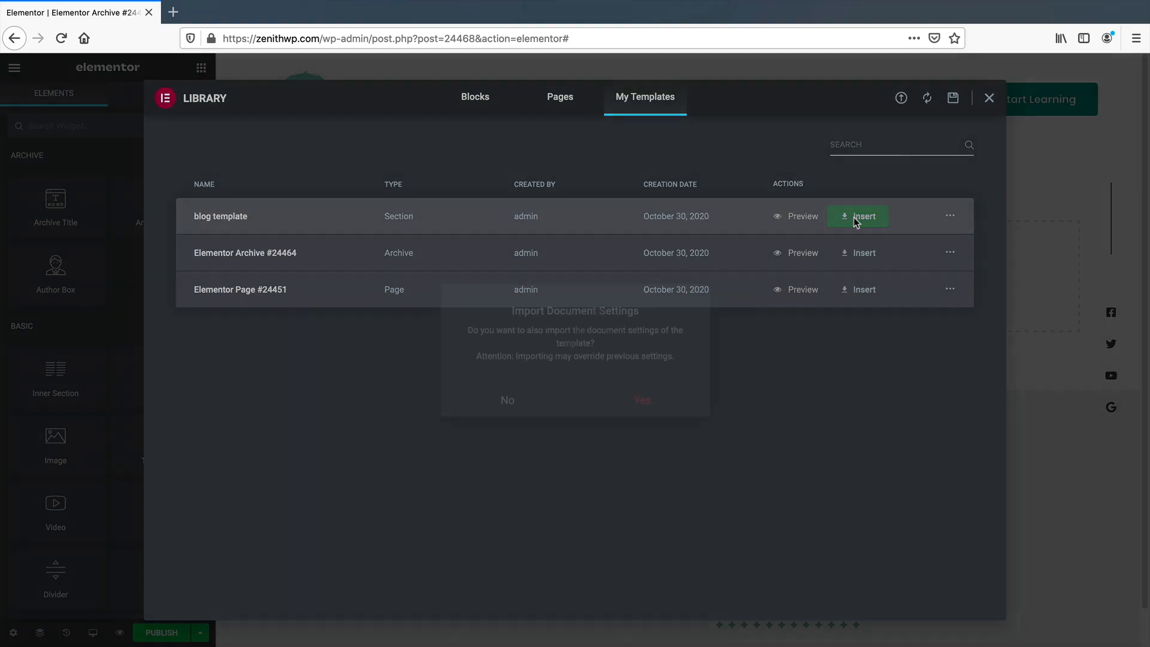
click(644, 401)
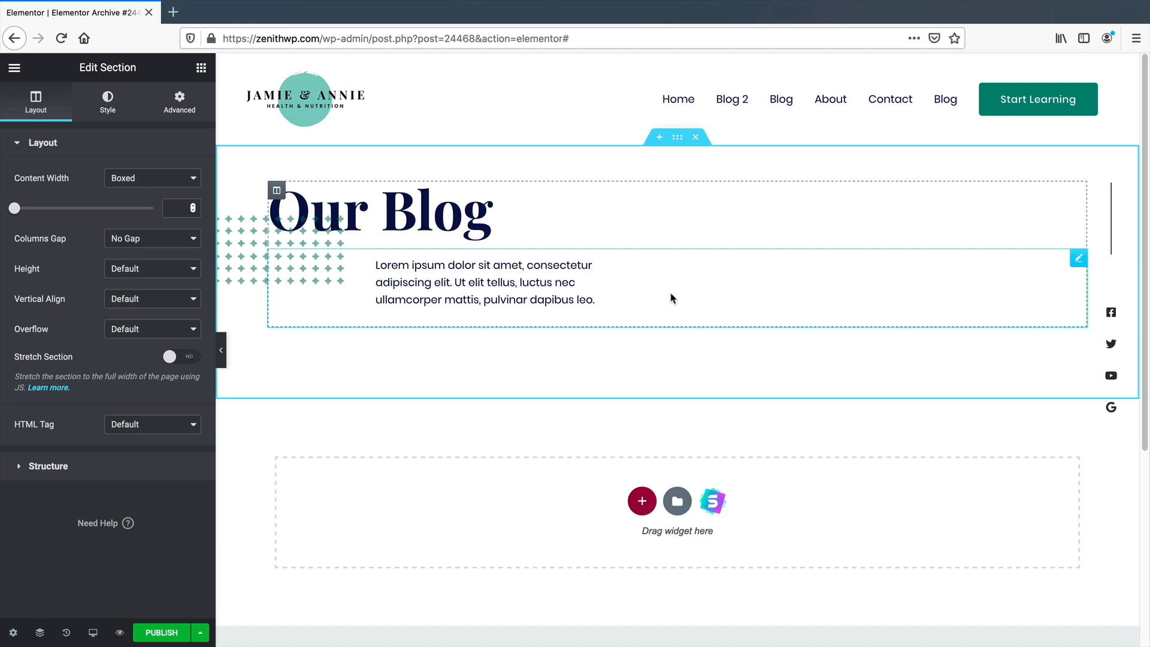
Replace the section's main heading text with "Womens Section".
triple_click(450, 204)
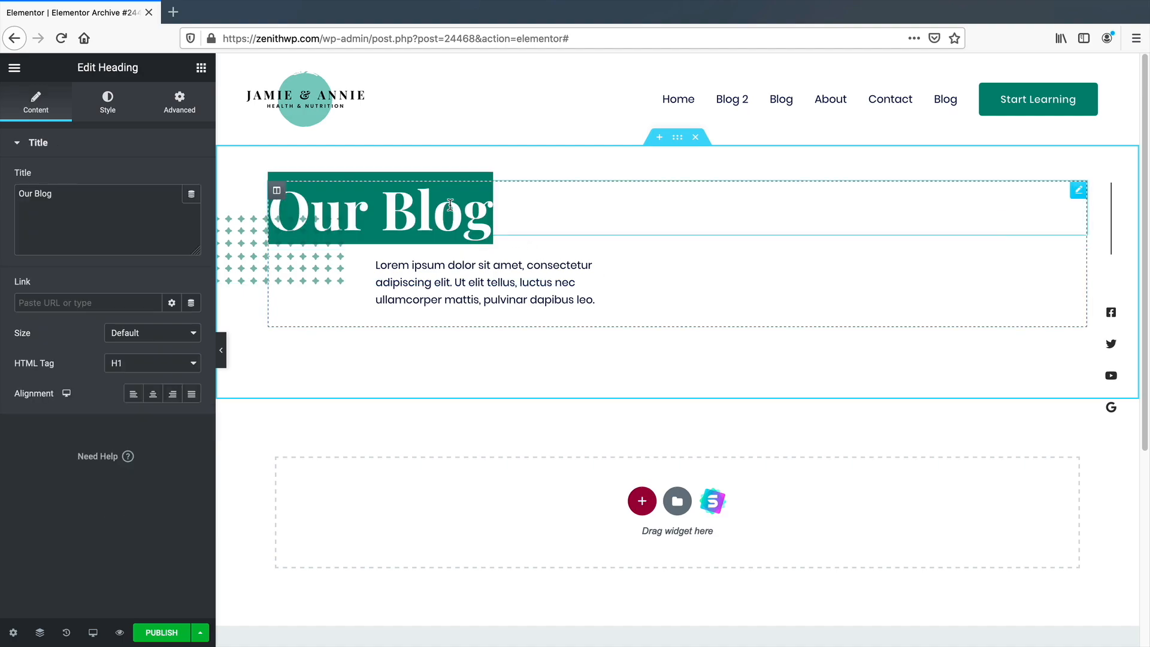
text(Wome)
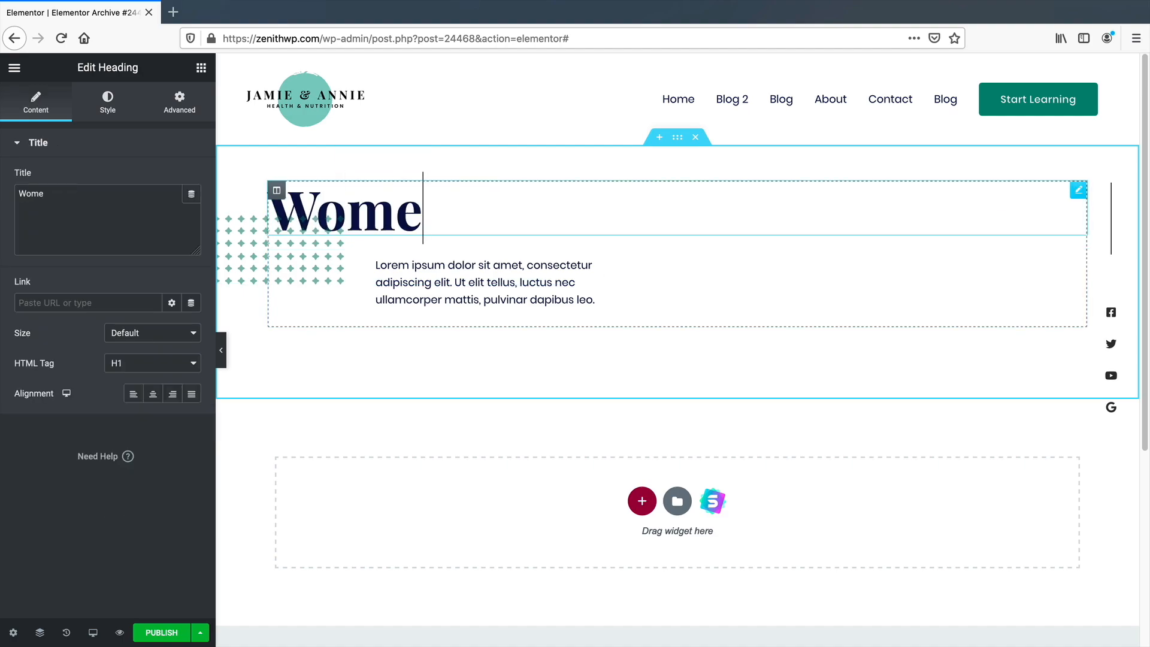
text(ns Se)
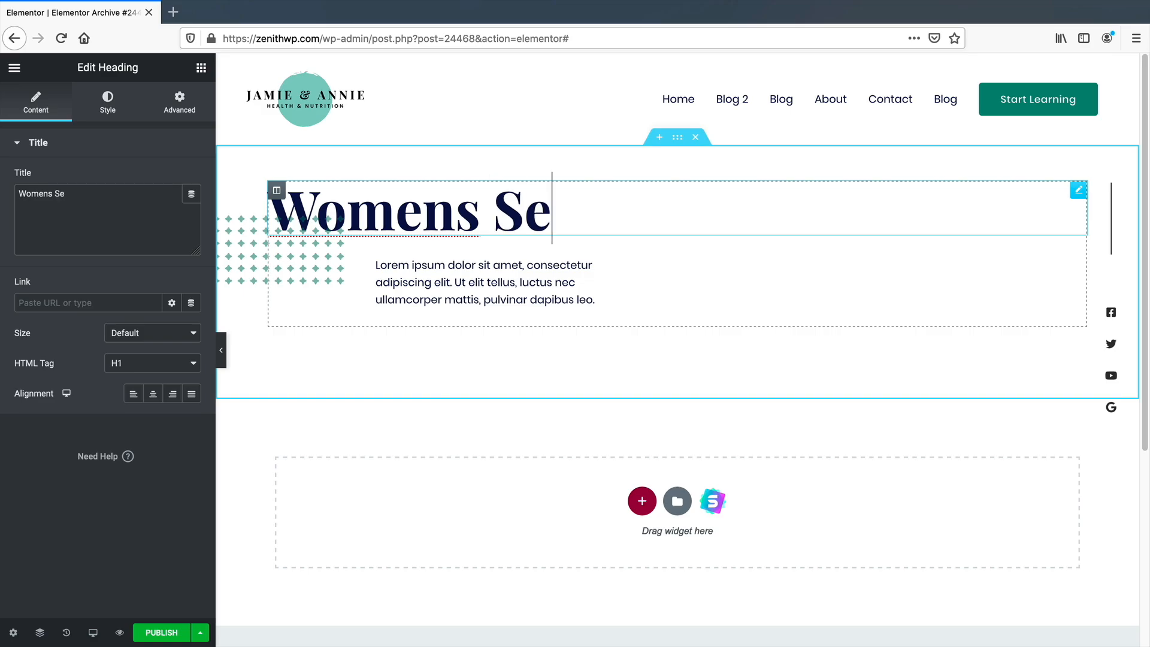
text(ction)
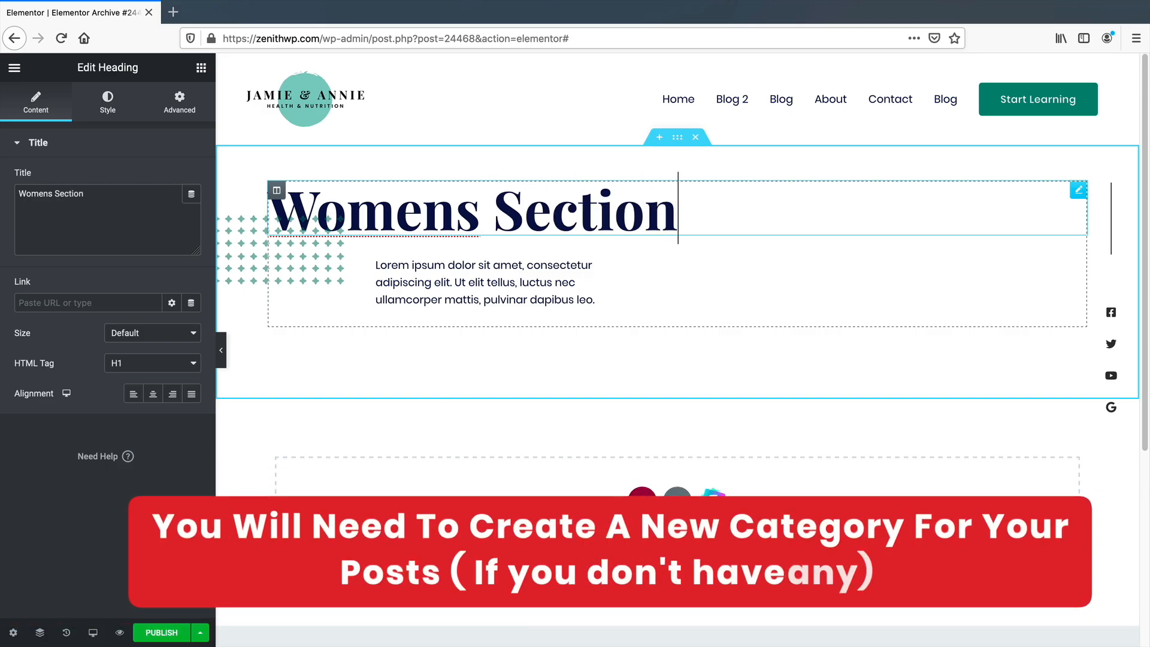
Add a Posts widget below the intro paragraph in the Womens Section.
click(201, 69)
scroll(122, 324, down, 5)
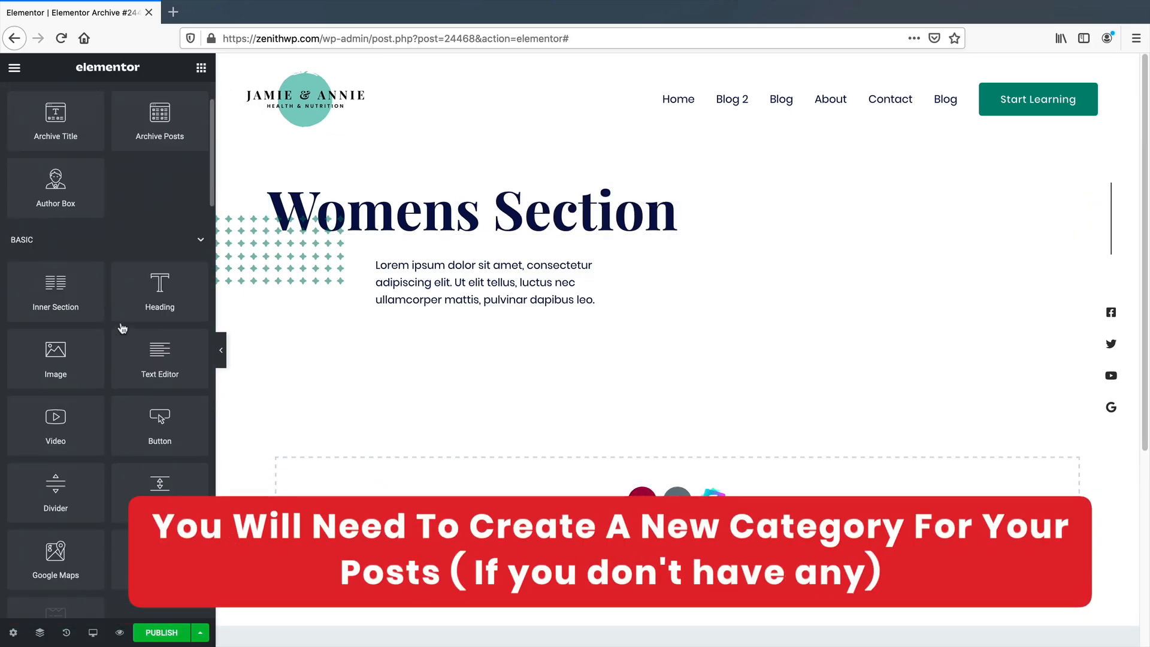
scroll(121, 324, down, 1)
drag(55, 488, 574, 329)
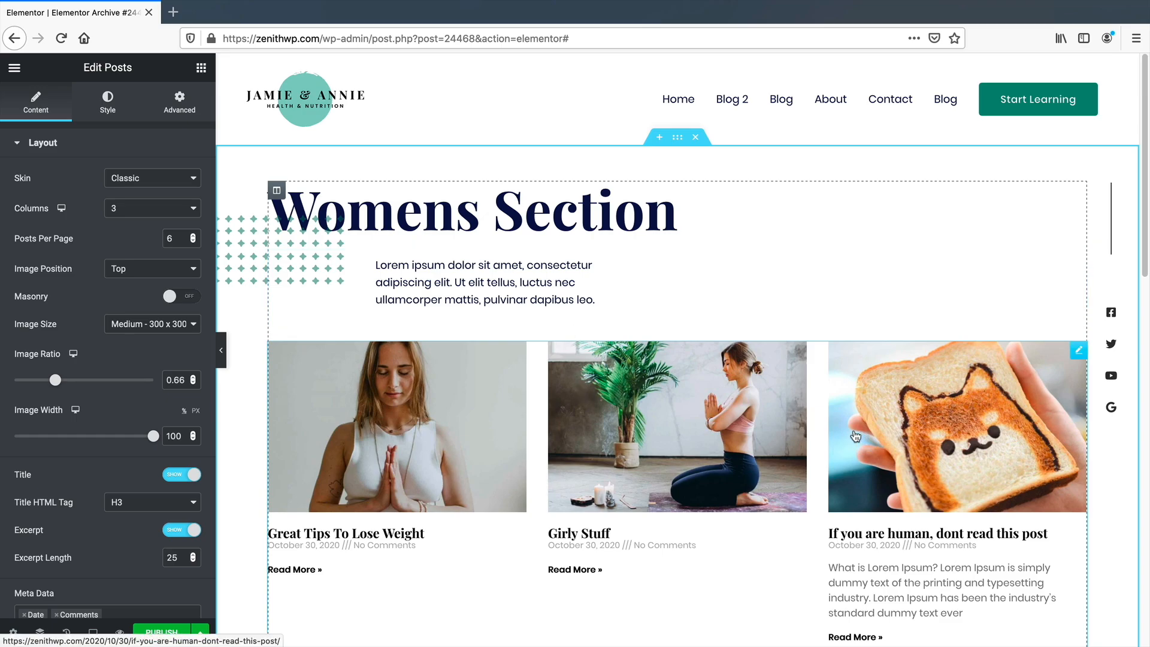
Look over the listed posts and set the Posts widget's skin to Cards.
scroll(716, 431, down, 4)
scroll(717, 431, down, 1)
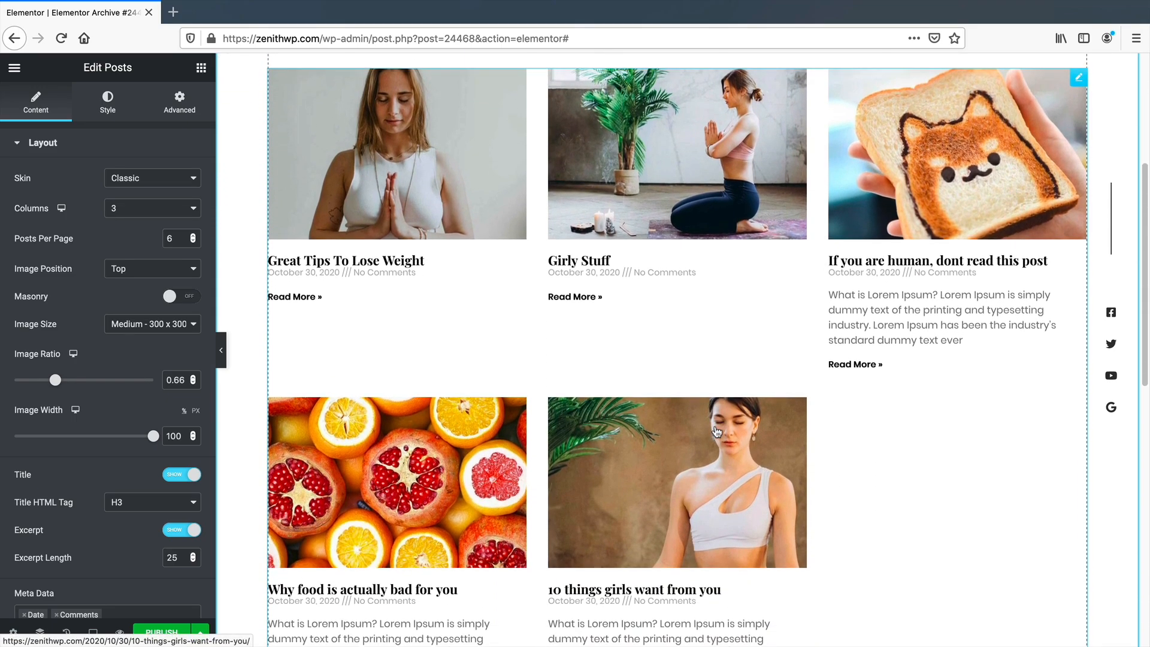
scroll(699, 442, up, 1)
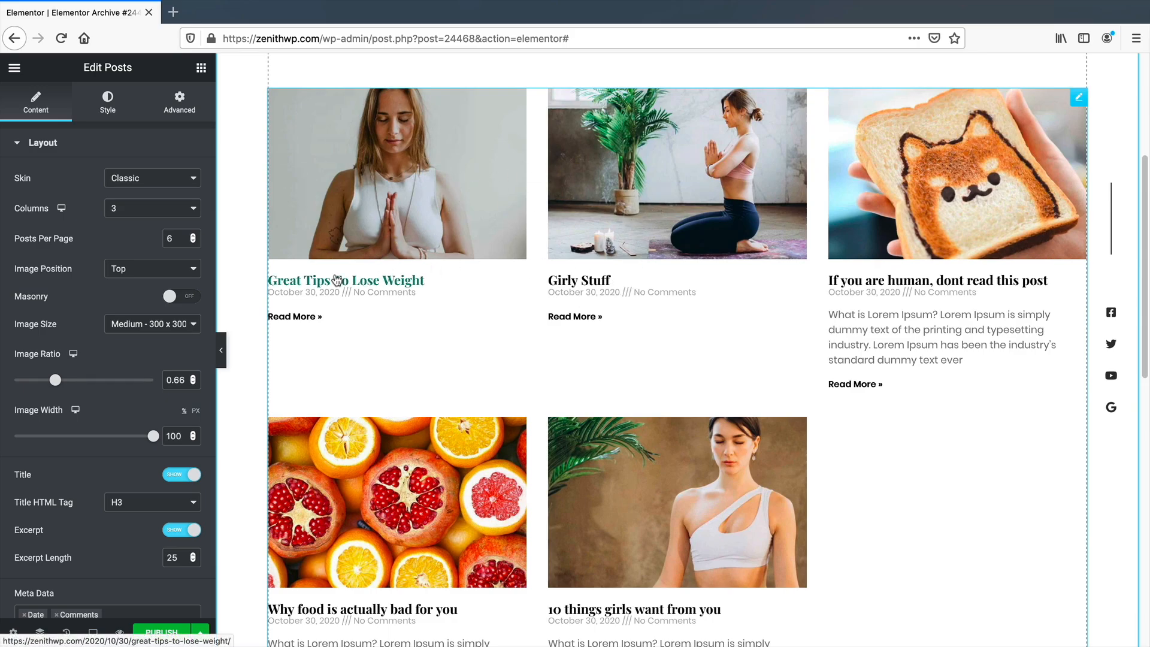
scroll(420, 336, up, 4)
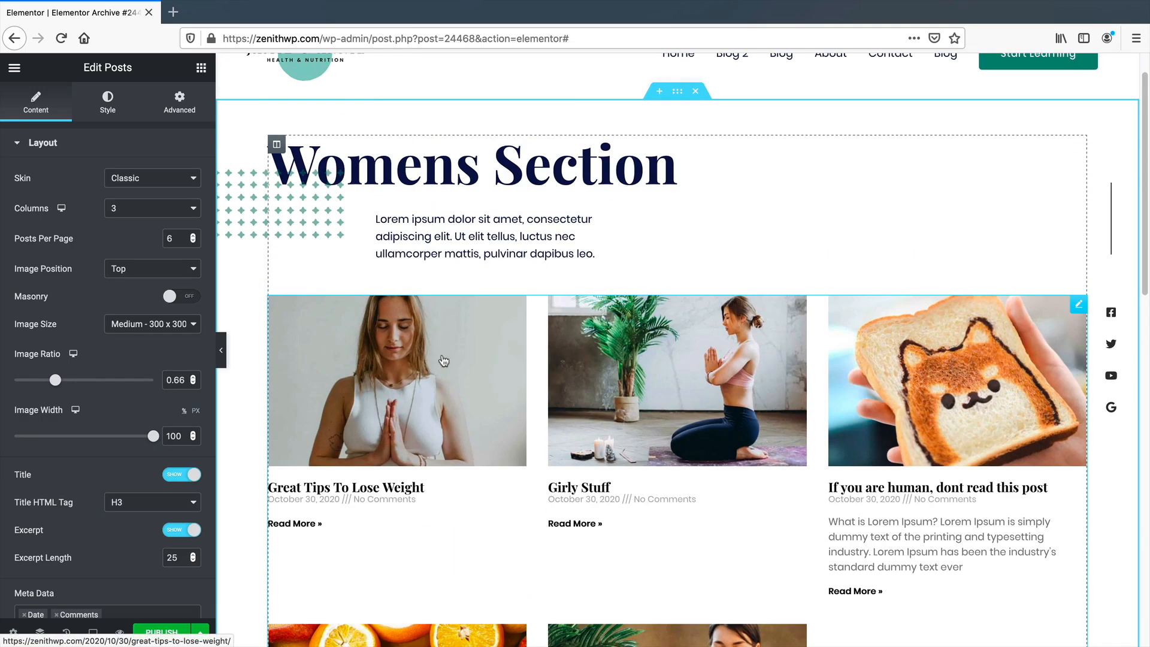
click(130, 178)
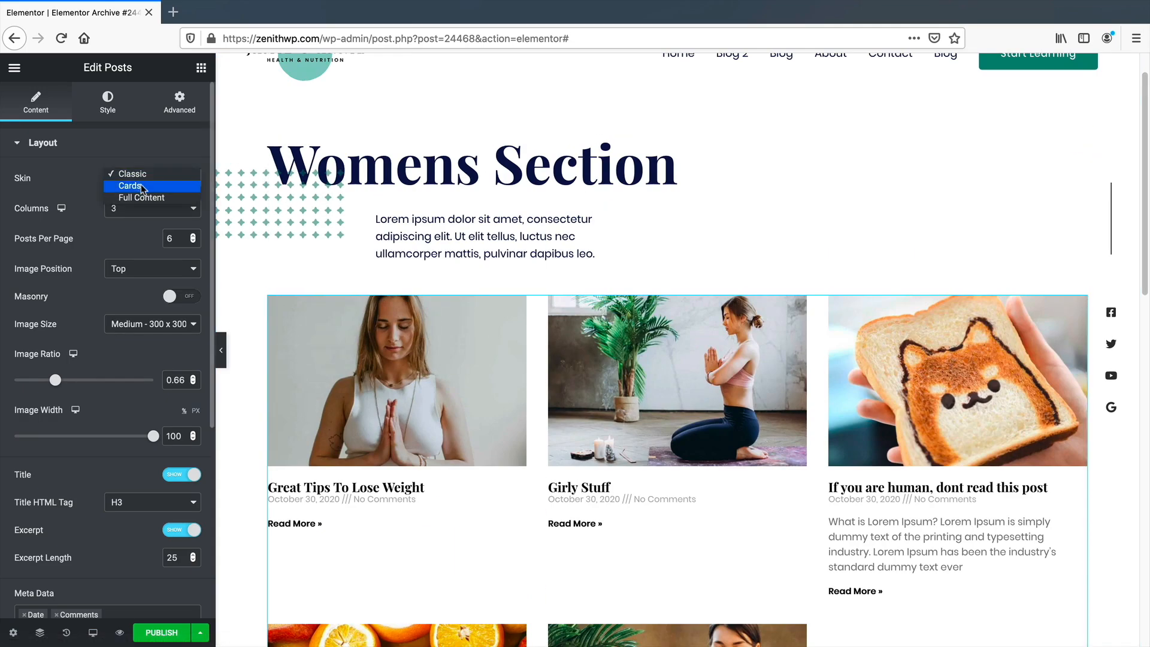
click(142, 187)
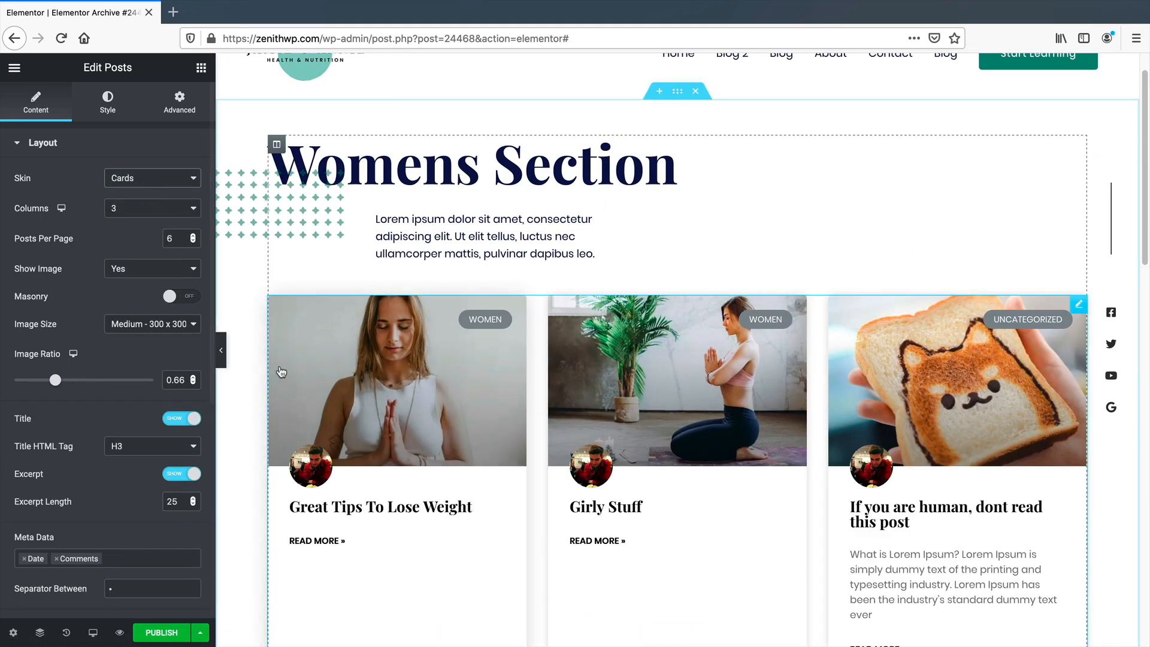
Limit the Posts widget's query to include by Term, using the category Women.
scroll(154, 341, down, 3)
scroll(153, 341, down, 5)
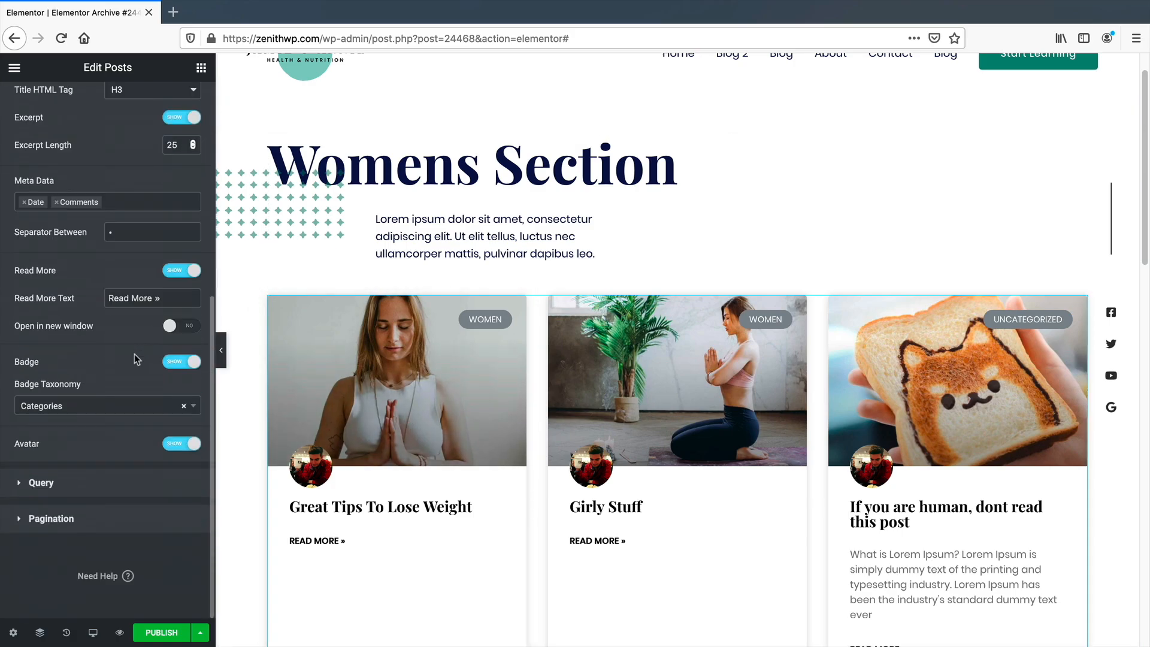
click(71, 488)
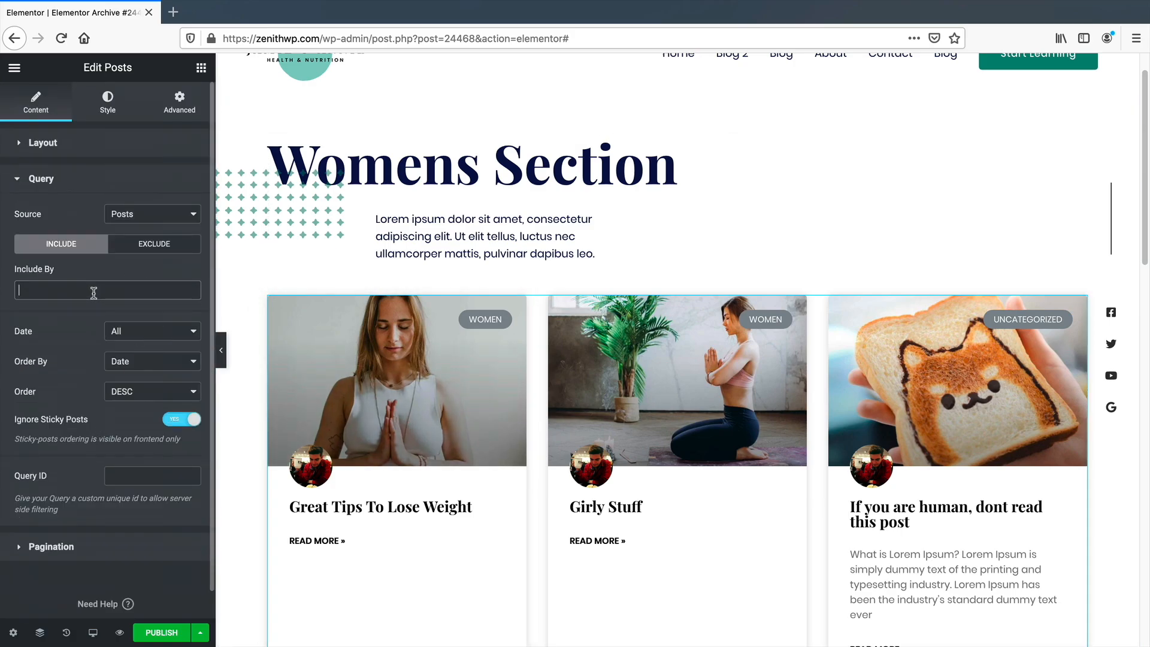
click(94, 292)
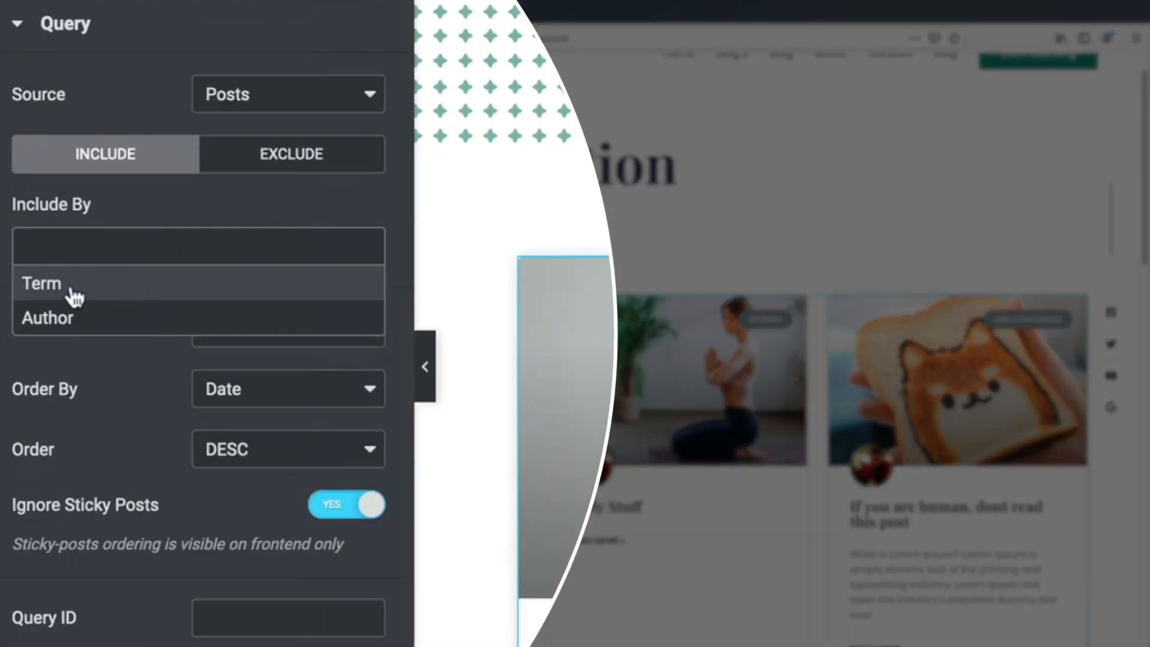
click(75, 294)
click(170, 346)
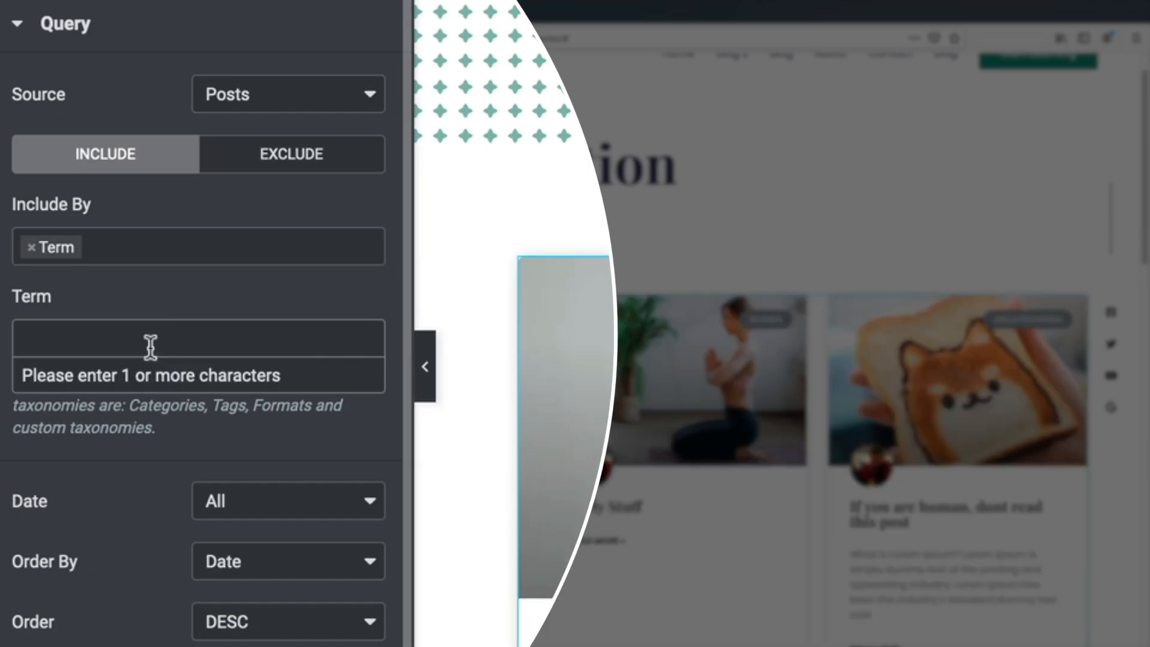
text(wo)
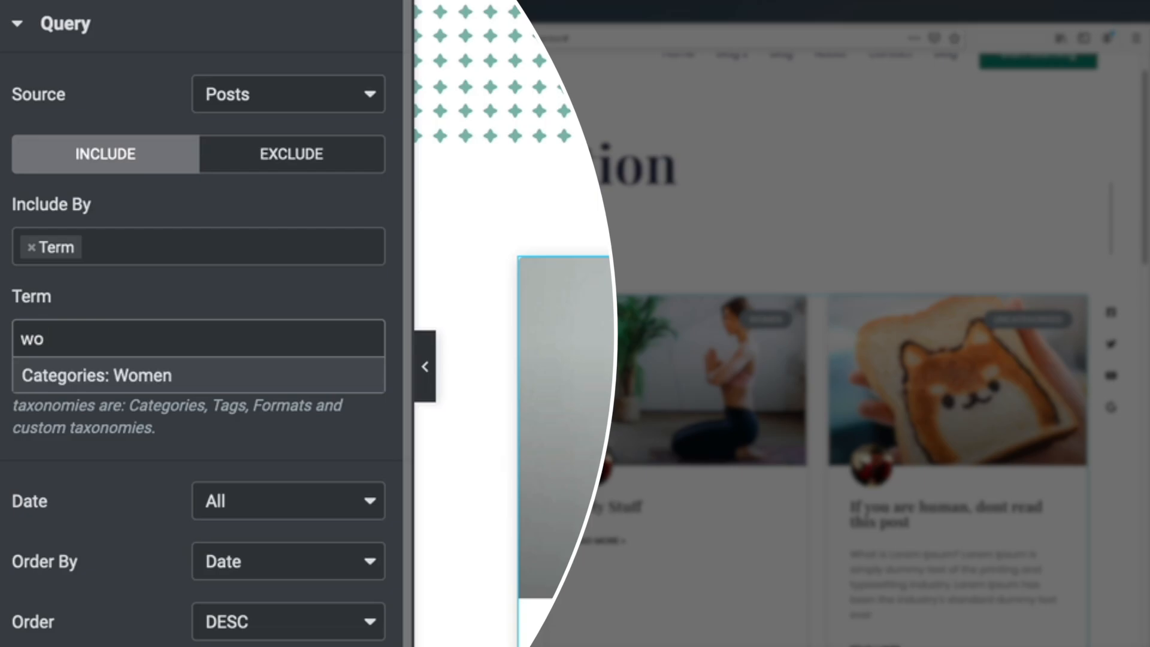
click(117, 381)
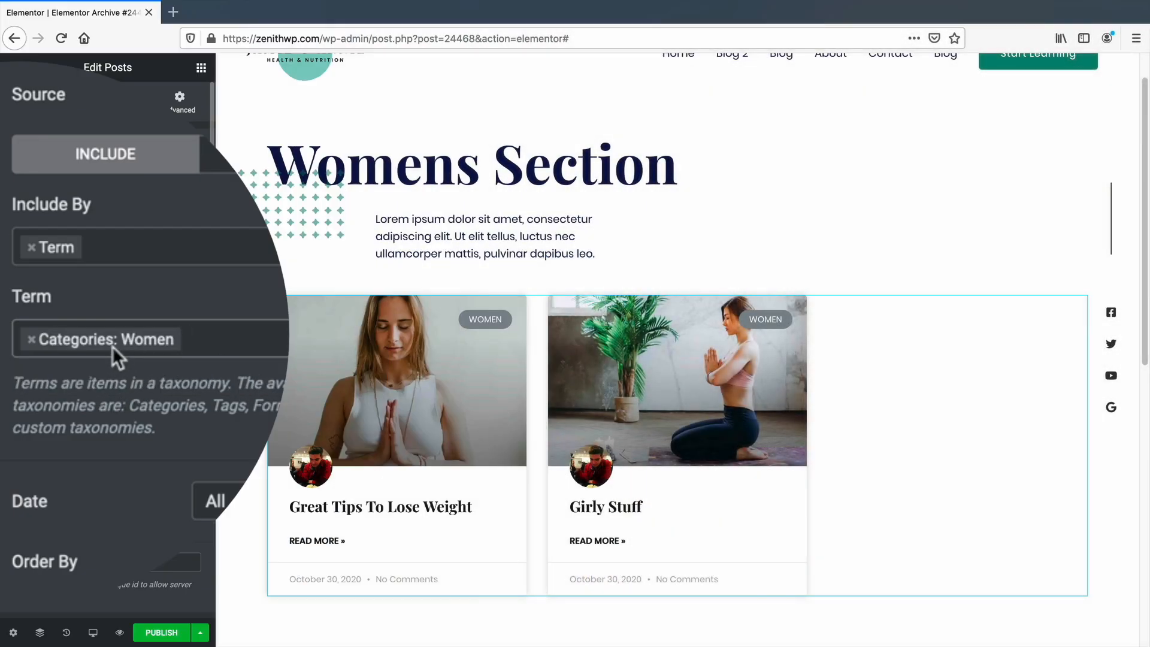
Publish the archive template with a display condition that includes Categories: Women.
scroll(242, 384, down, 1)
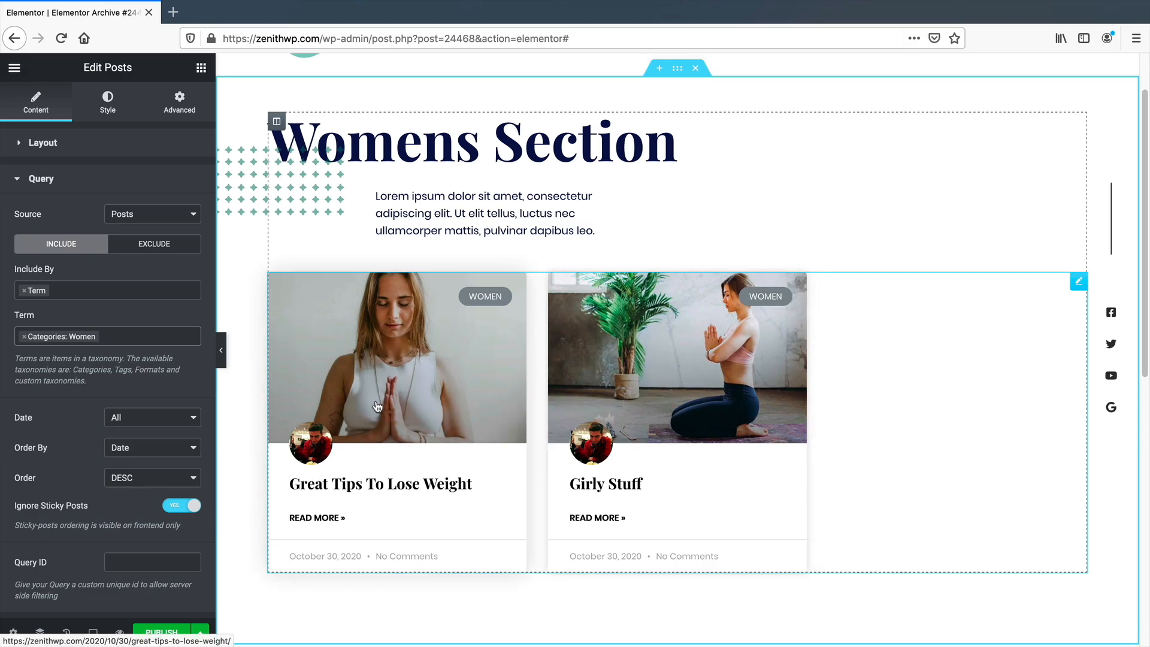
click(166, 632)
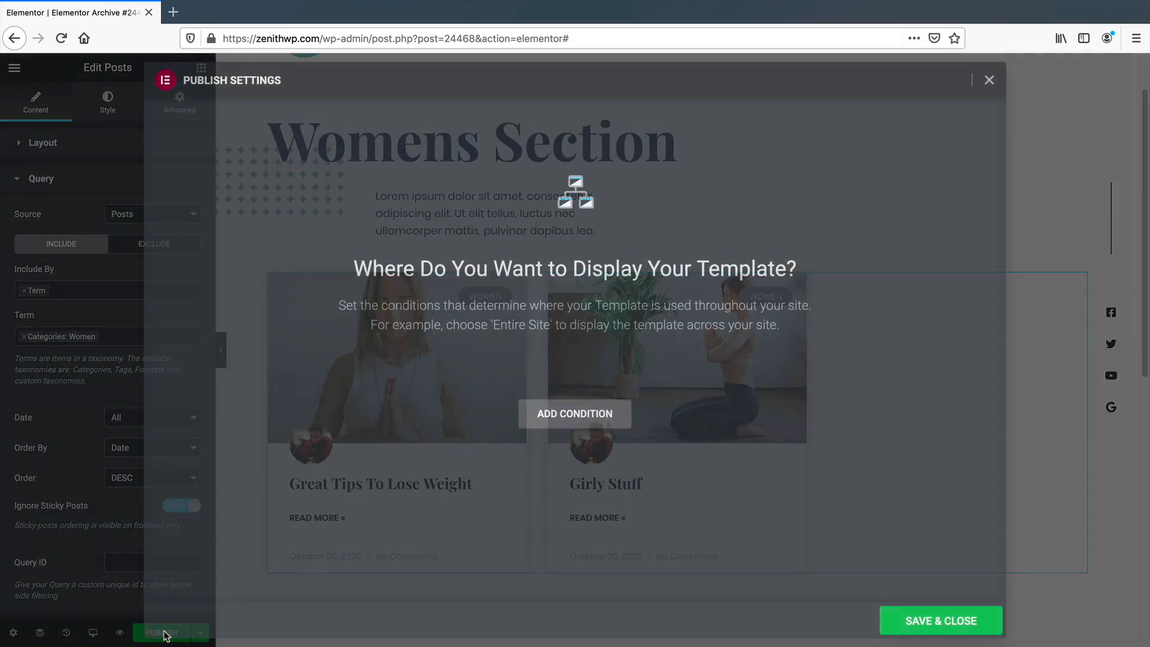
click(587, 417)
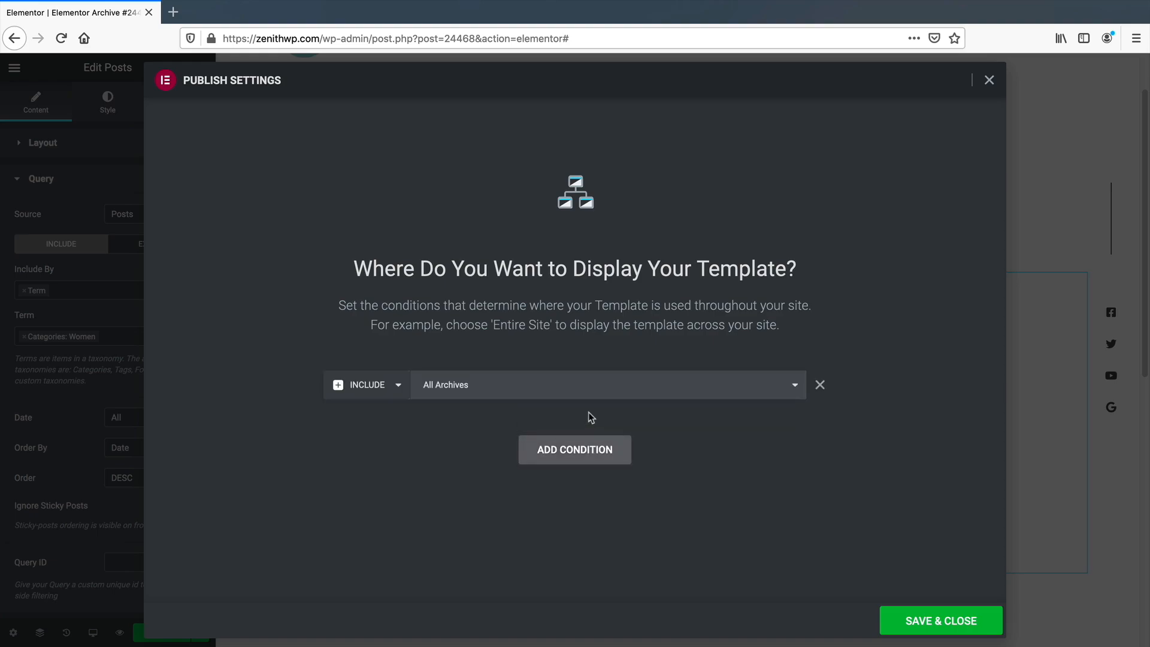
click(435, 390)
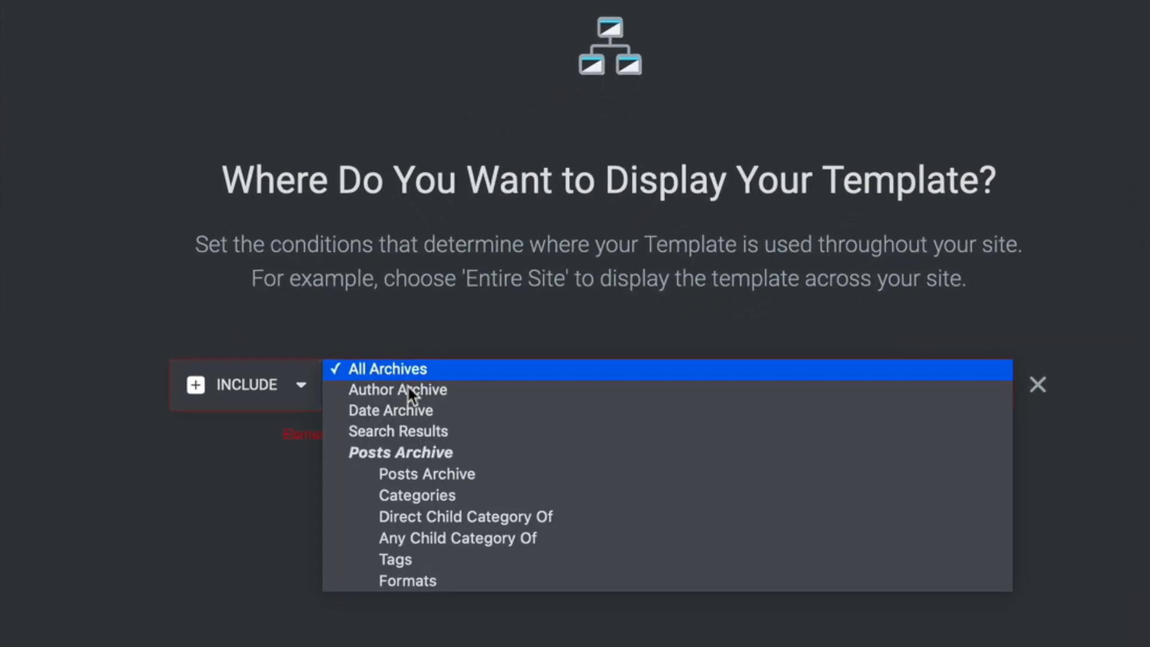
click(426, 495)
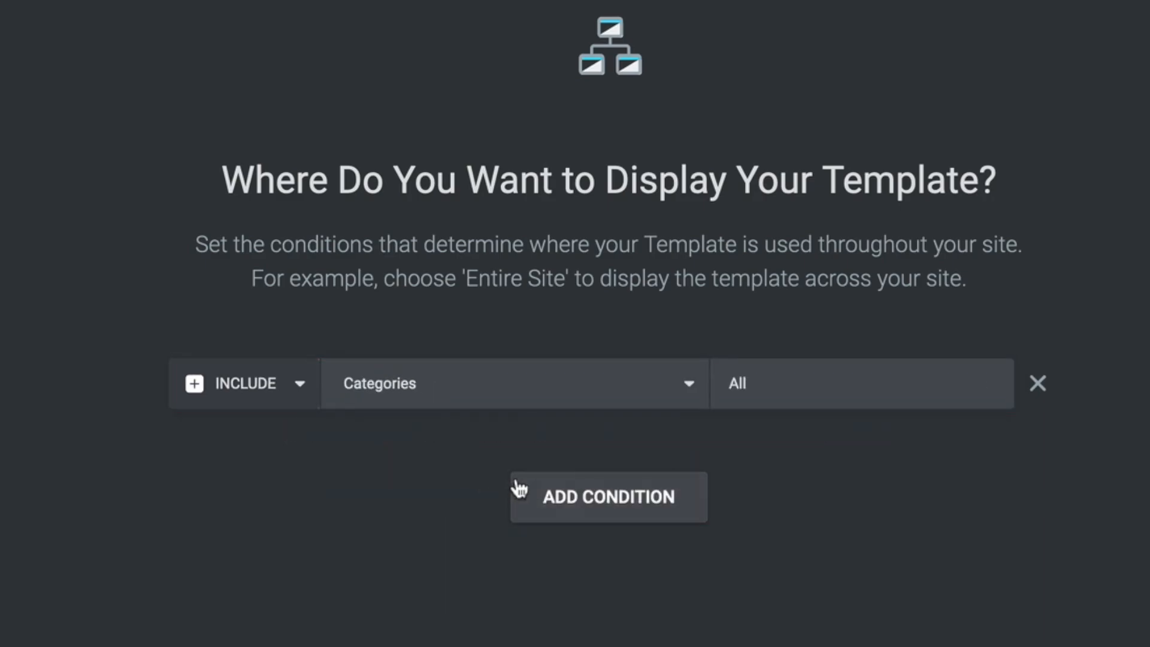
click(787, 394)
click(785, 393)
click(790, 403)
text(women)
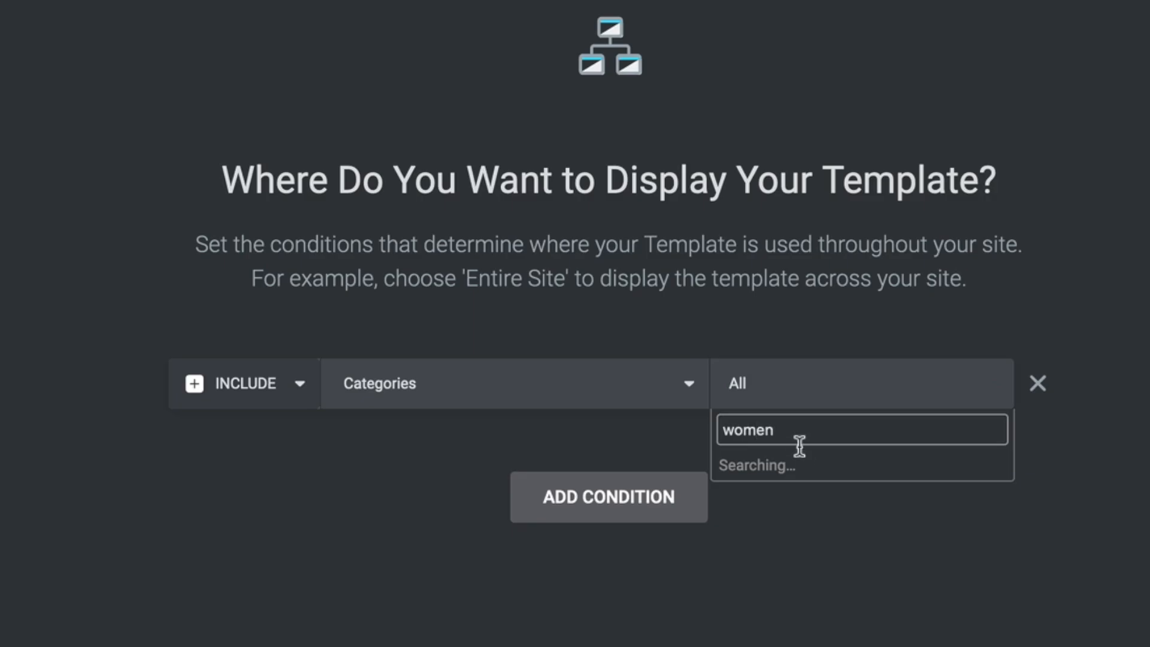
click(779, 466)
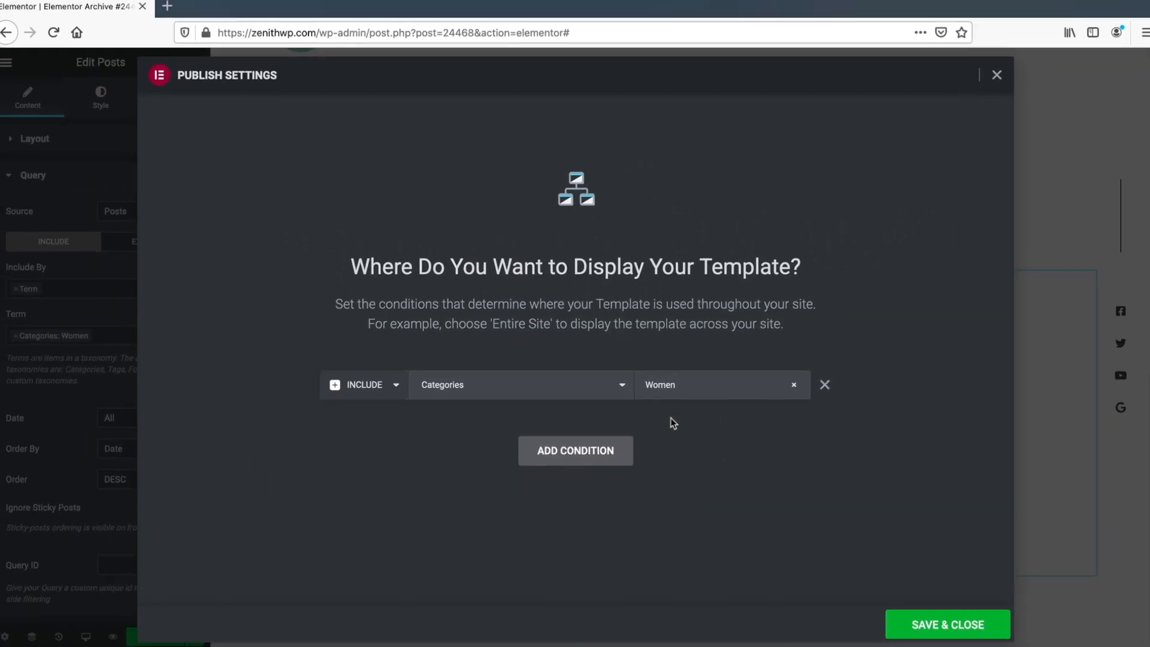
click(934, 624)
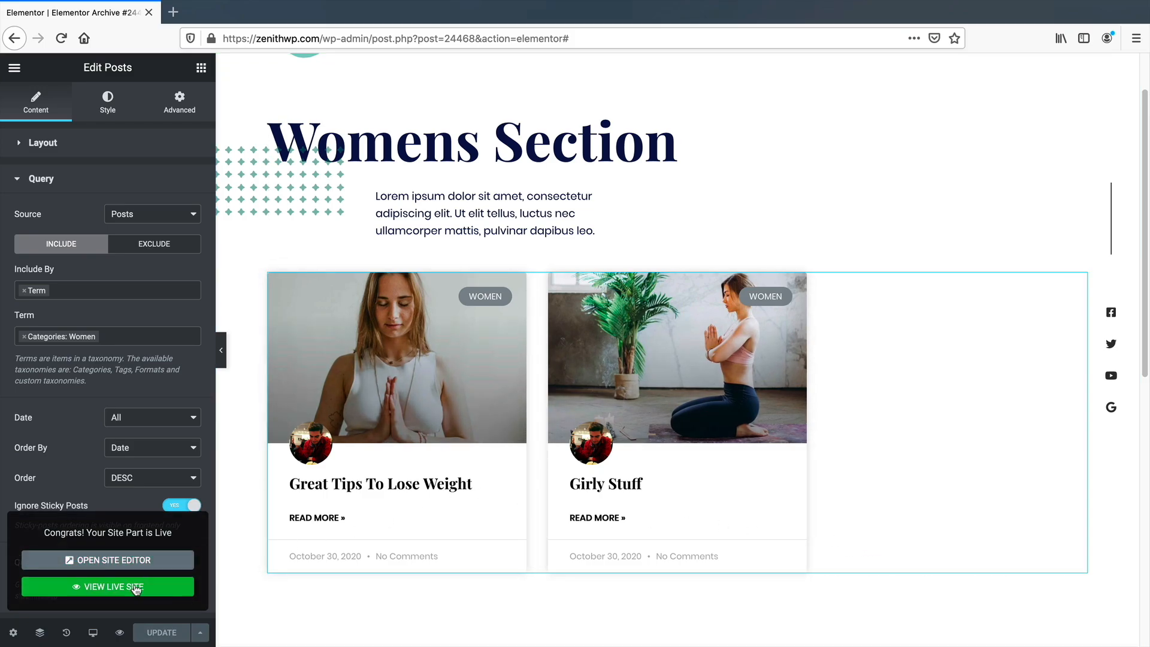
View the live site, open the "Girly Stuff" post and check the page of its Women category.
click(136, 587)
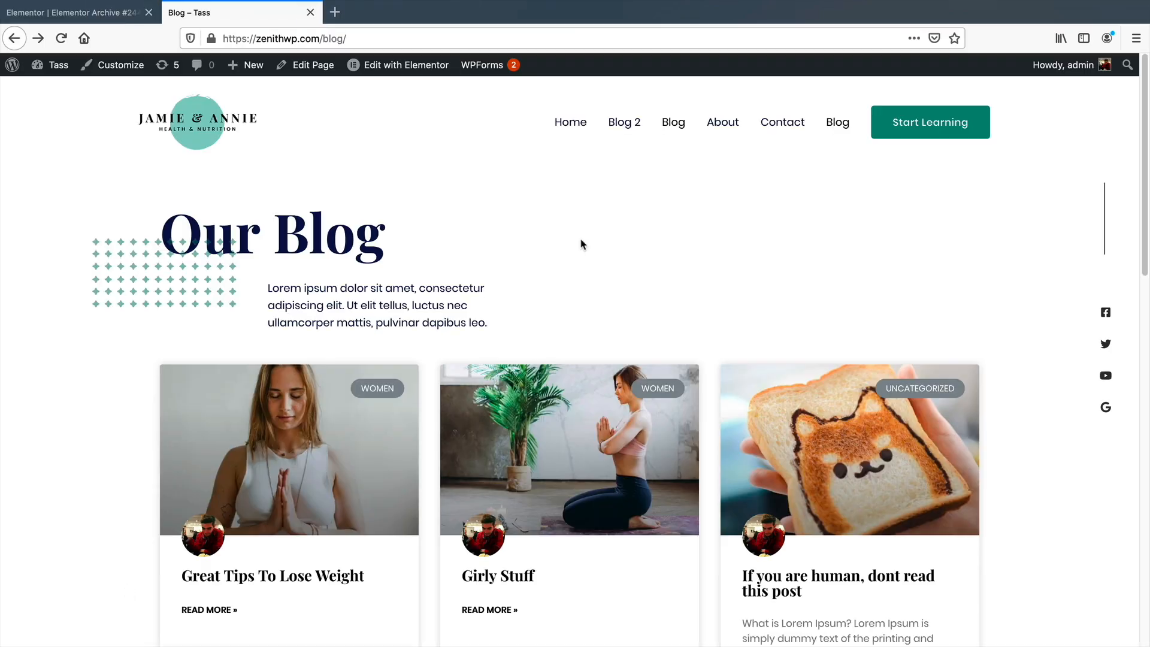
scroll(587, 376, down, 2)
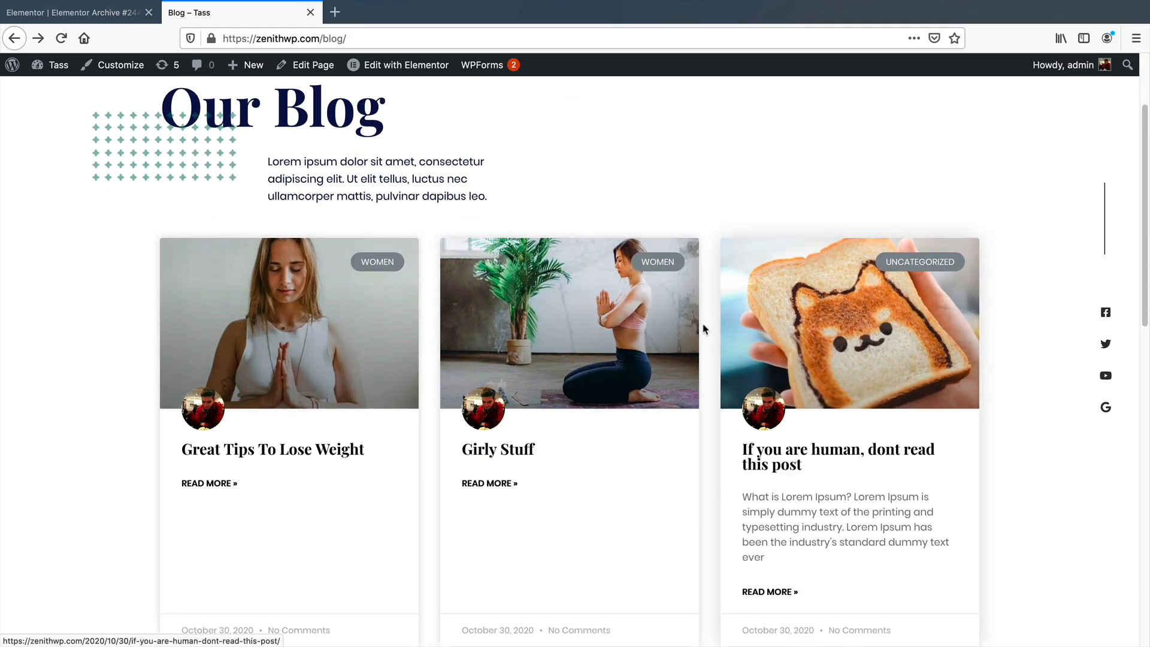
click(493, 455)
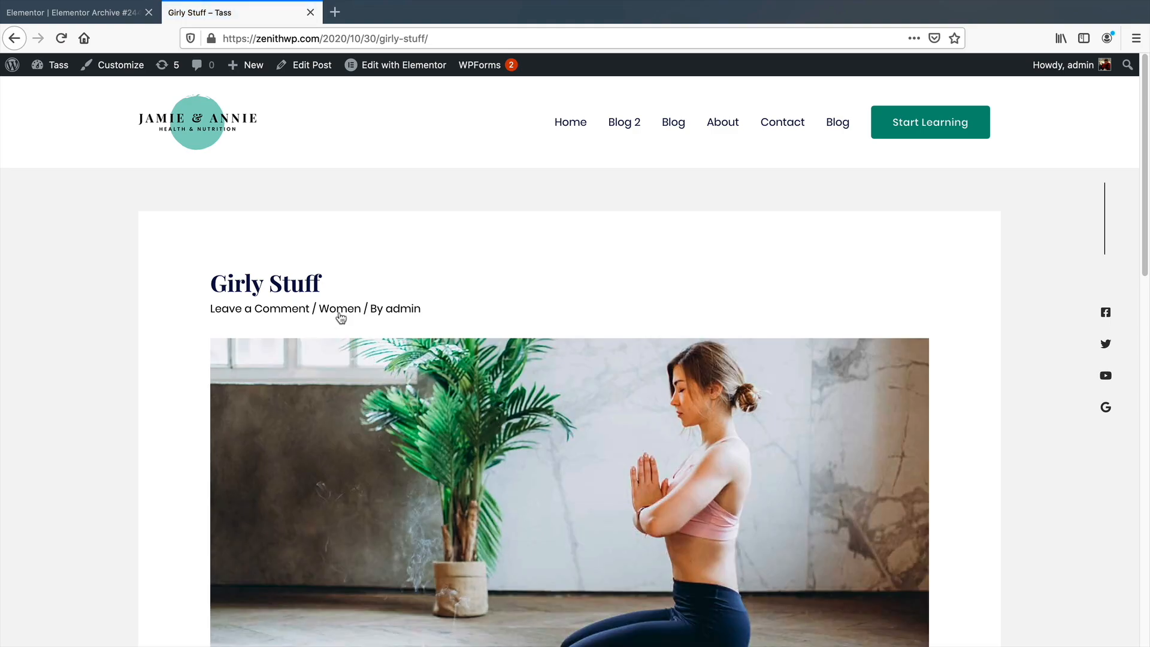
click(343, 311)
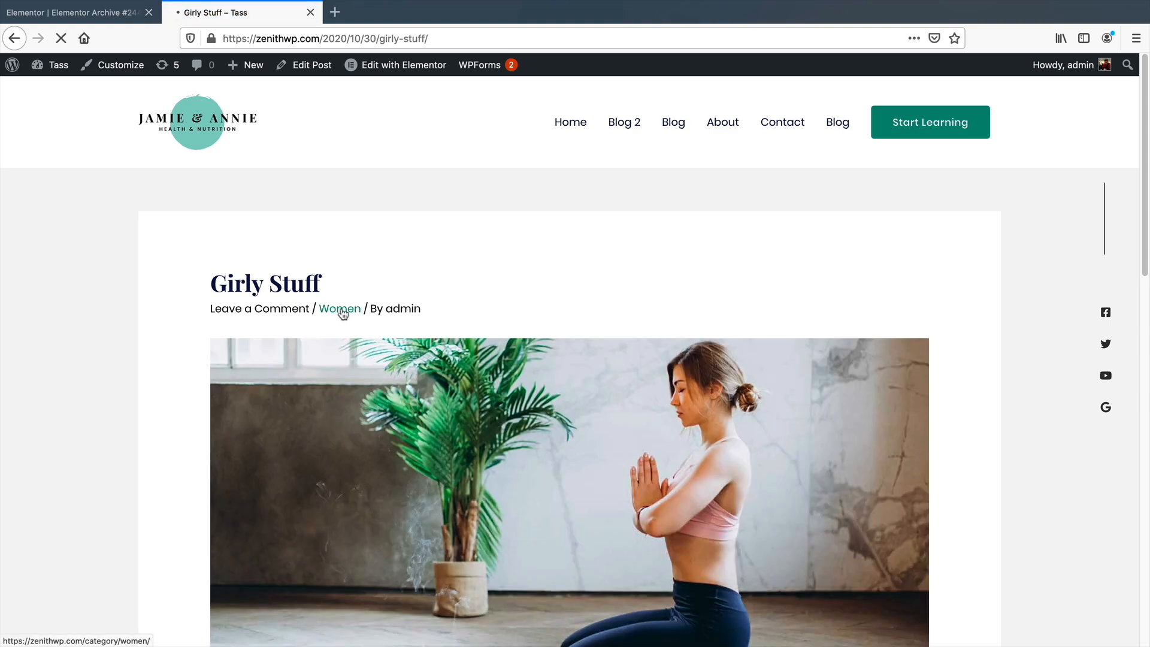
scroll(397, 359, down, 1)
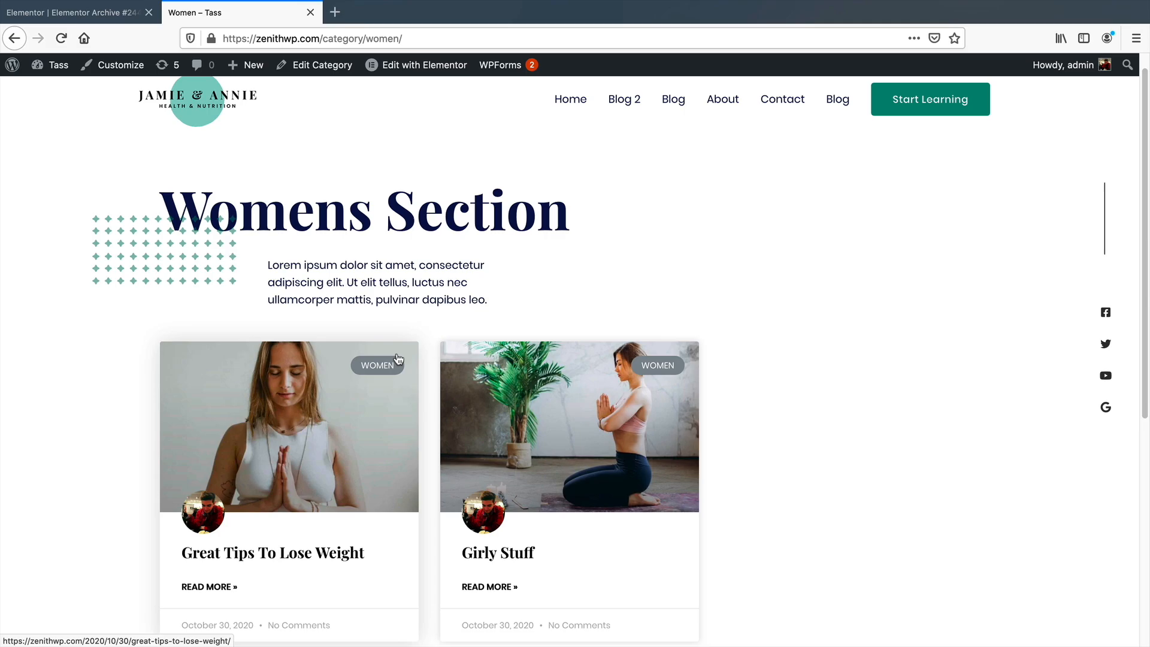
scroll(398, 358, down, 2)
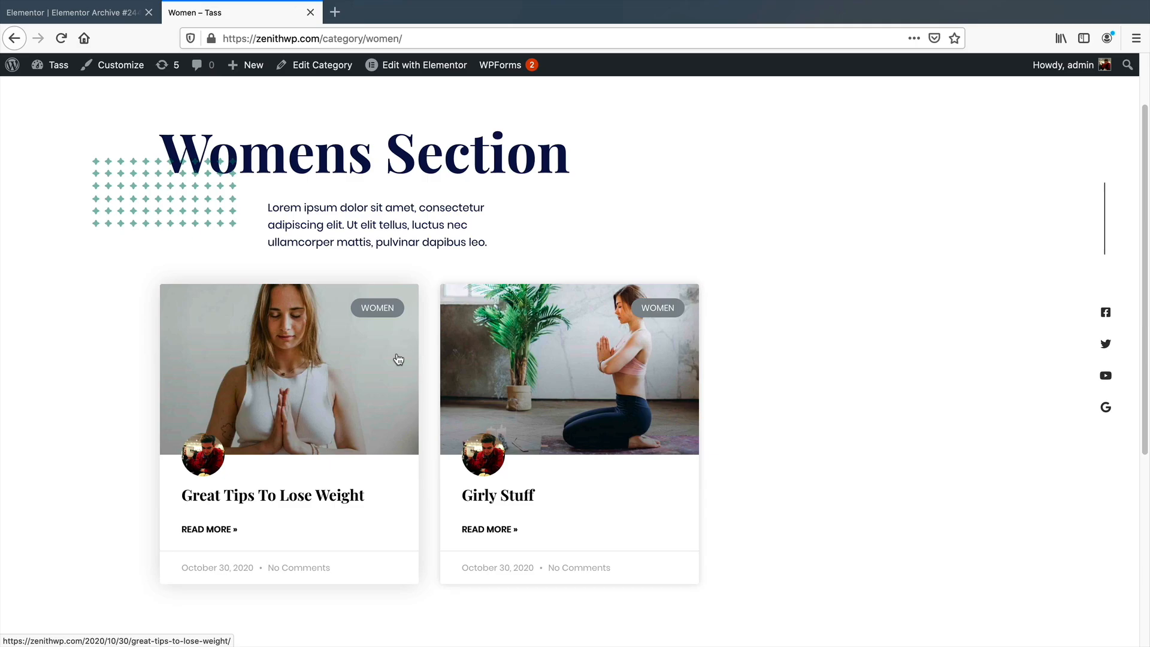
scroll(398, 359, up, 1)
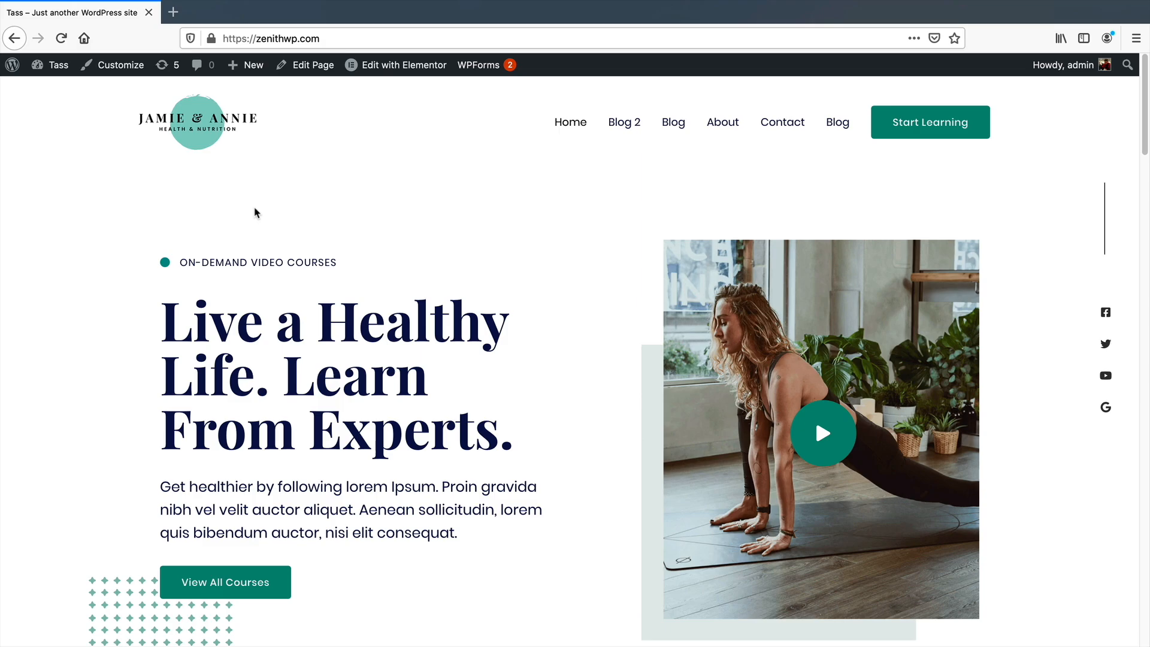
Go to the WordPress dashboard from the site's home page and open the Theme Builder templates list.
mouse_move(59, 79)
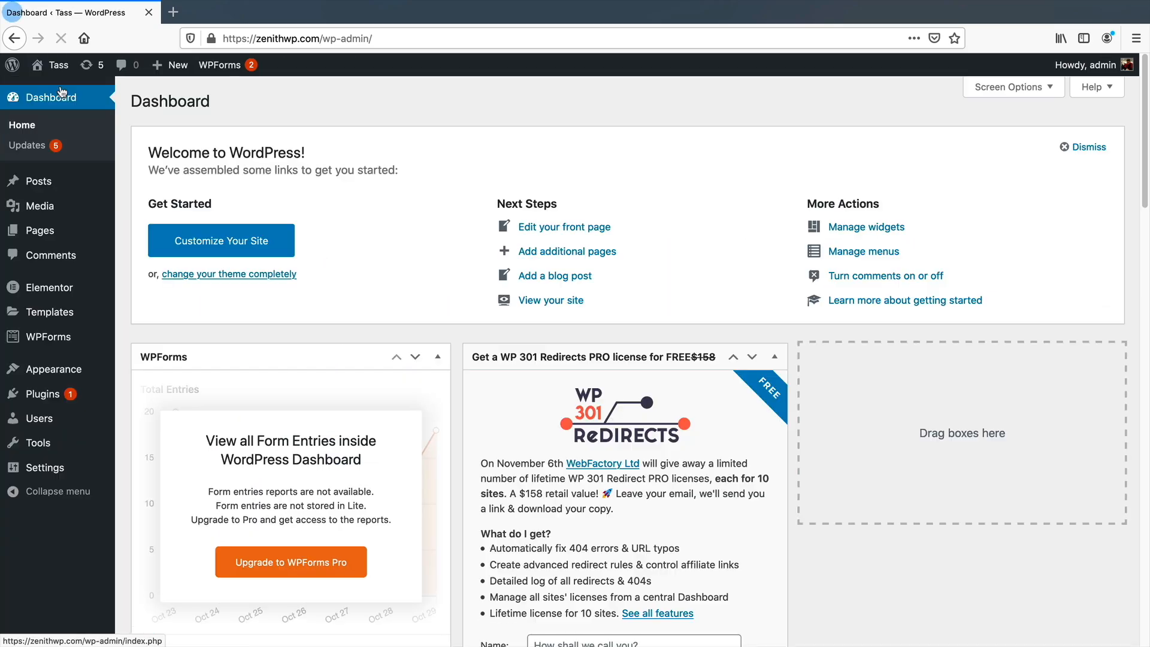
mouse_move(70, 290)
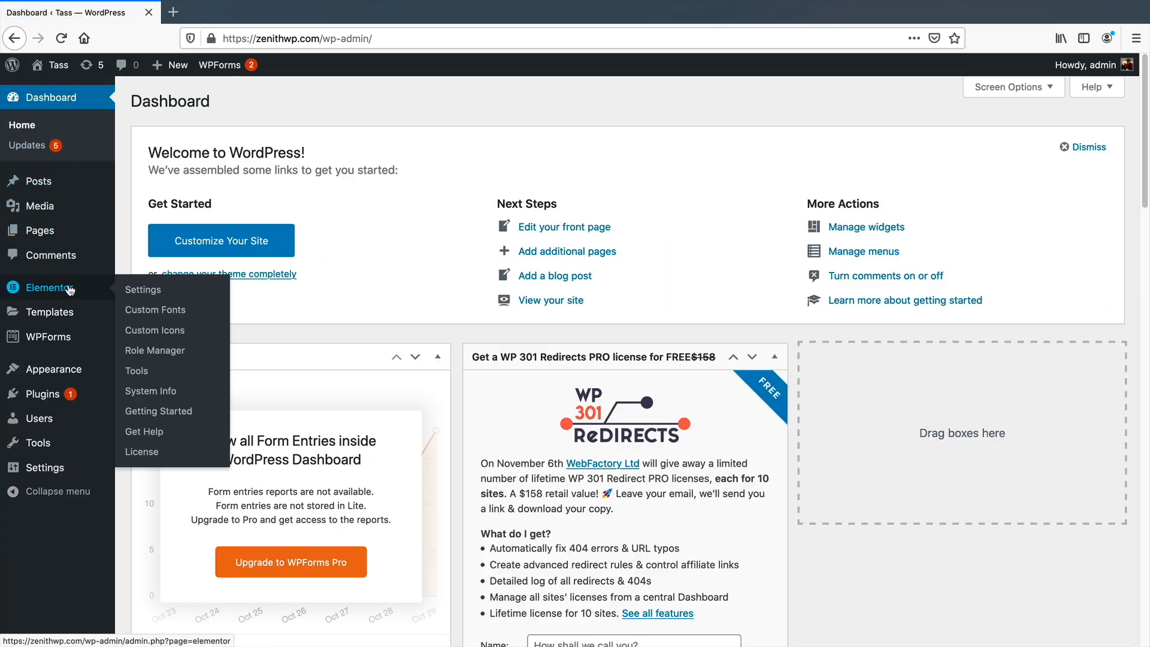
mouse_move(84, 312)
click(146, 354)
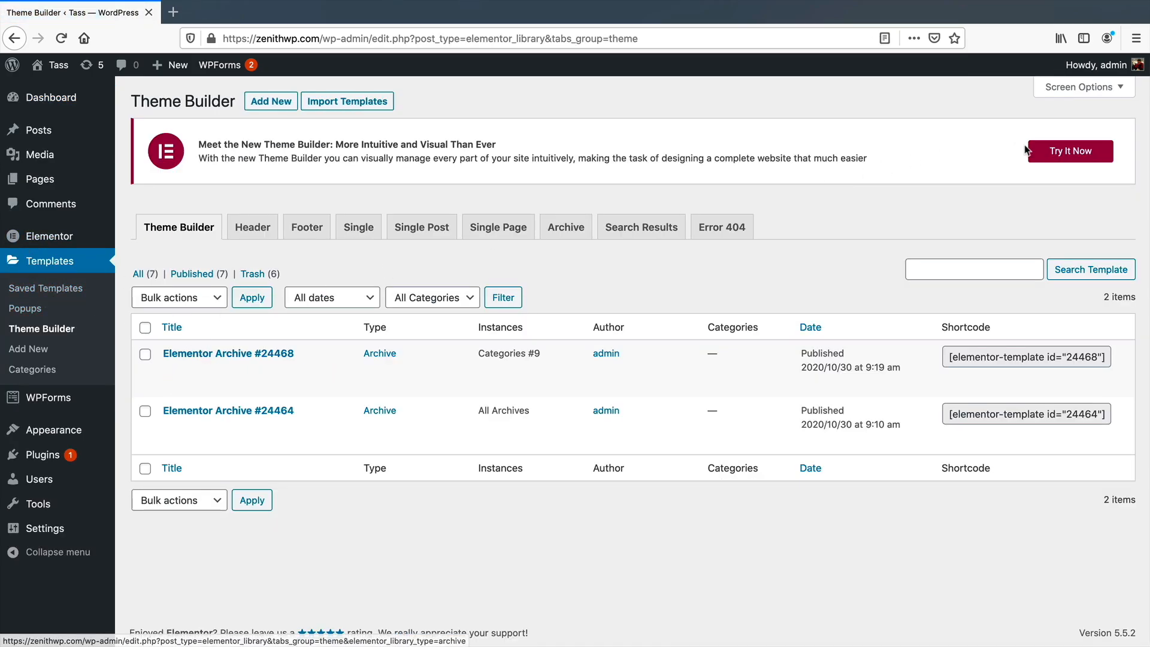
Switch from the templates list to the new visual Theme Builder.
click(1063, 151)
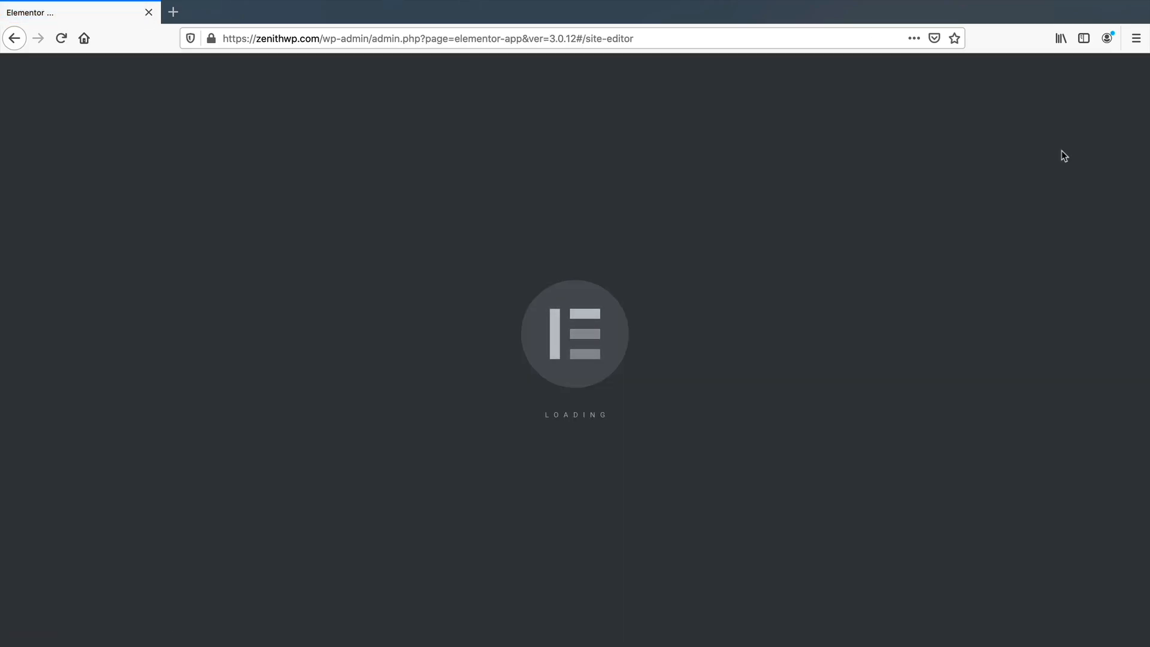
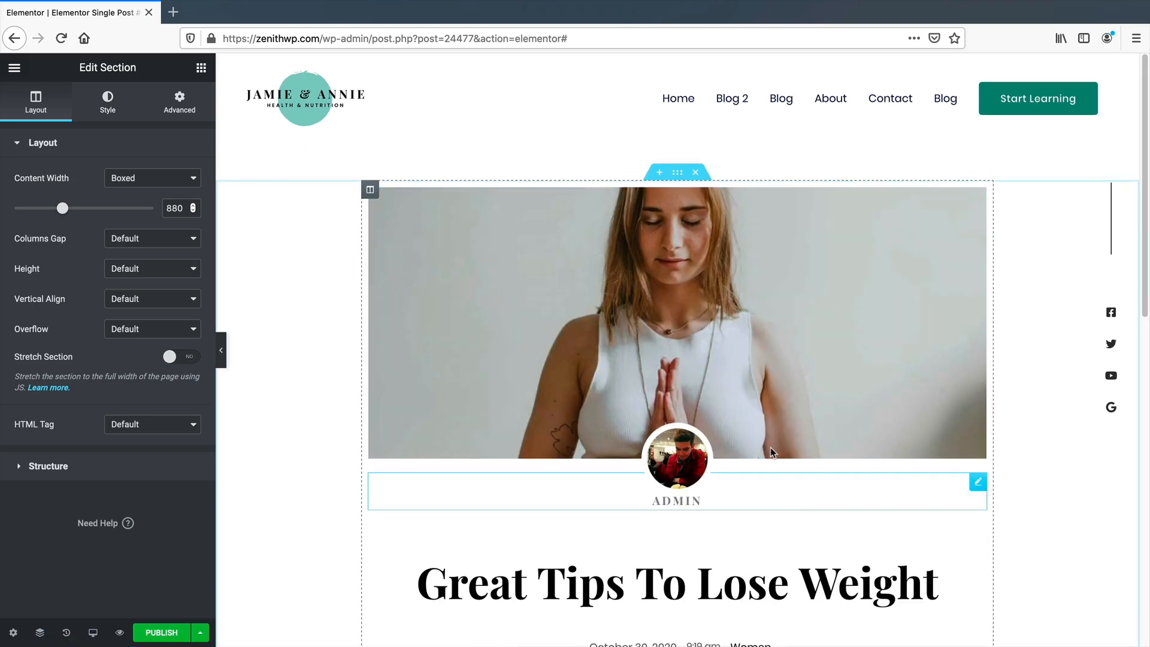
Look over the single post template and inspect the settings of its Featured Image and Post Title widgets.
scroll(771, 452, down, 2)
scroll(771, 452, down, 3)
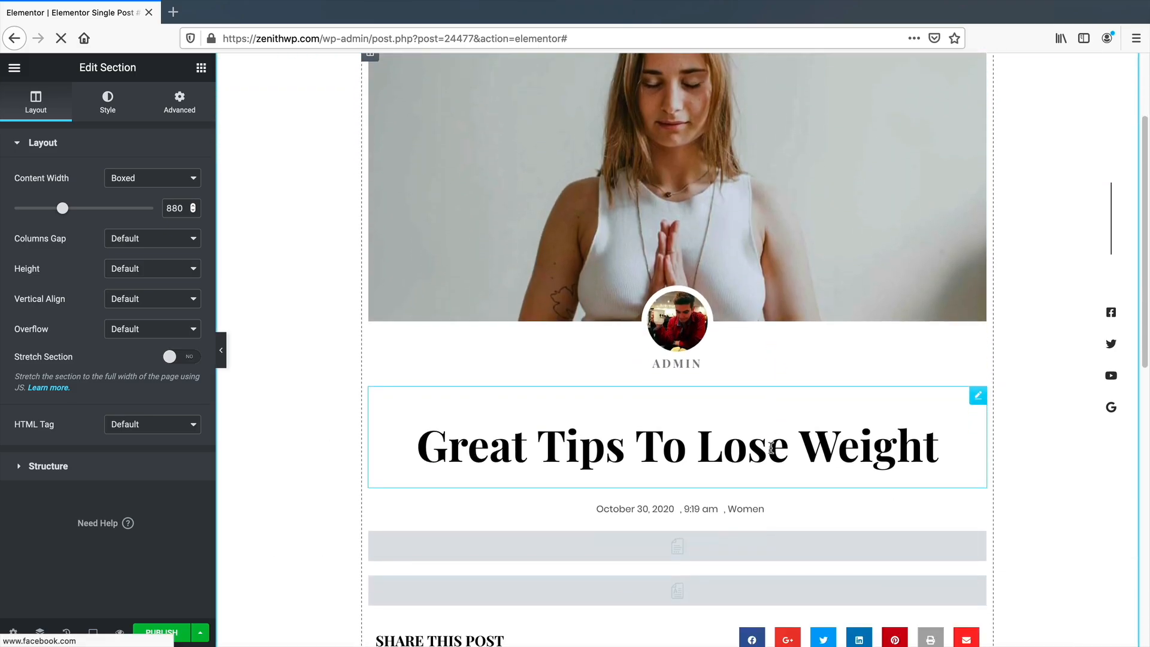
scroll(771, 452, up, 2)
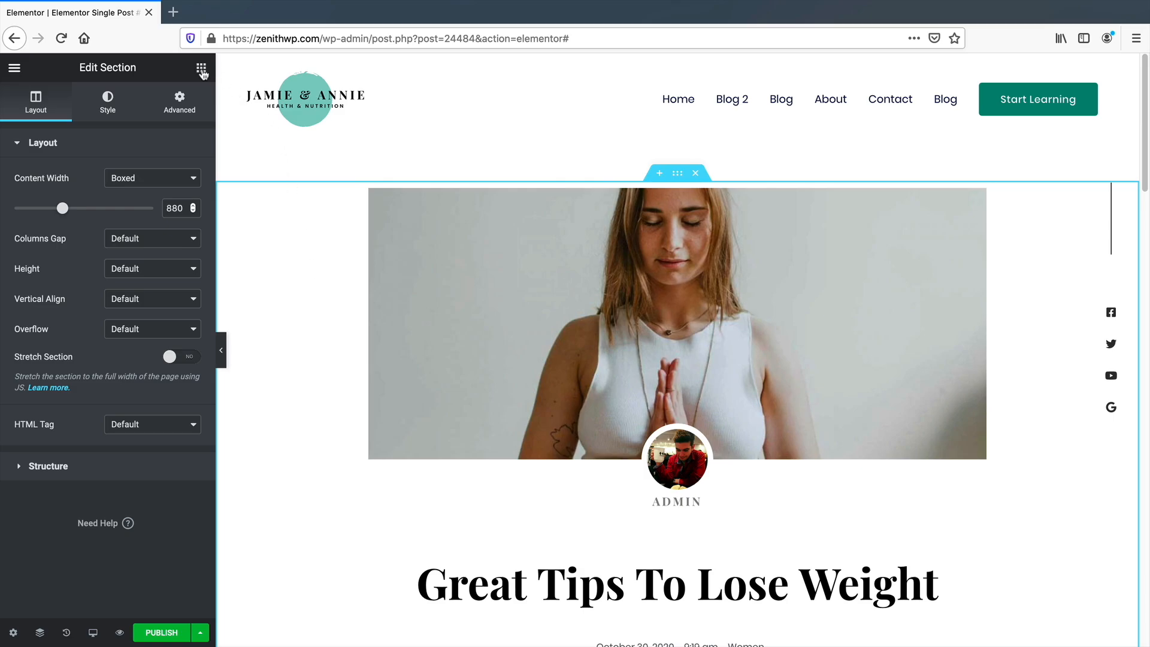
click(201, 69)
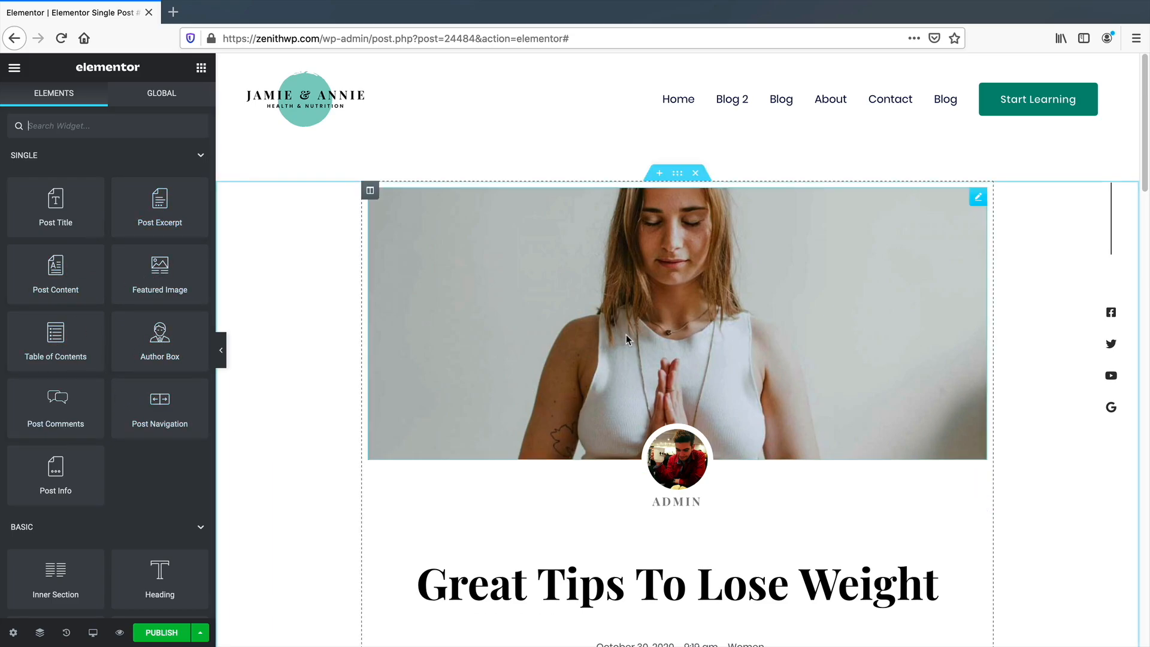
click(652, 295)
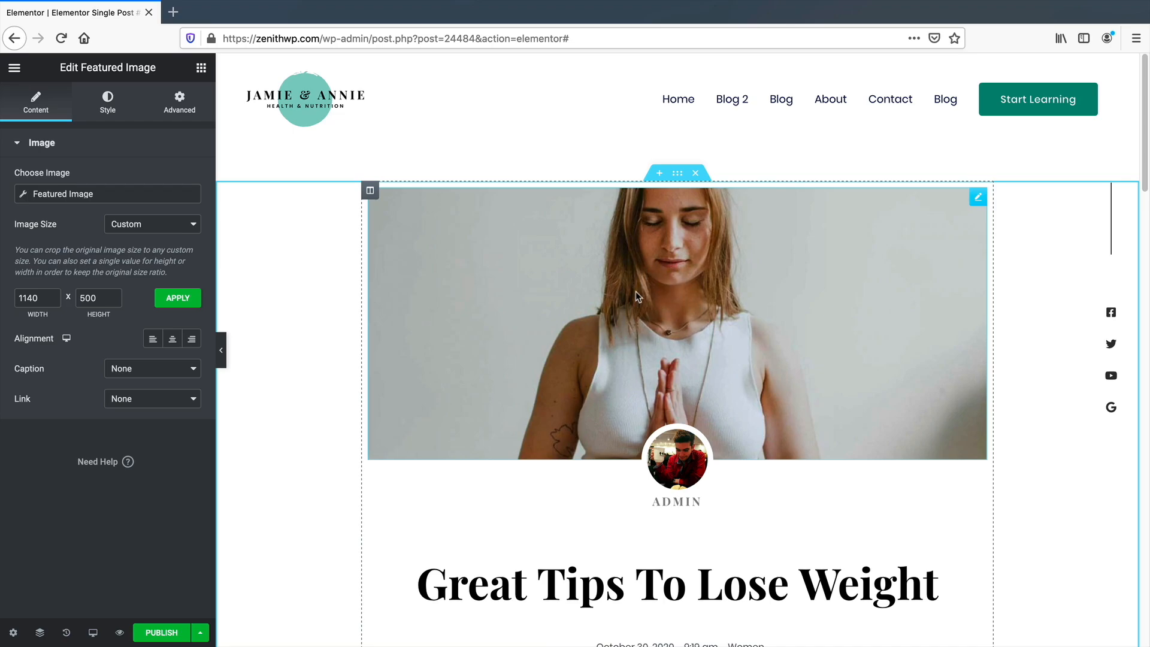
scroll(659, 576, down, 1)
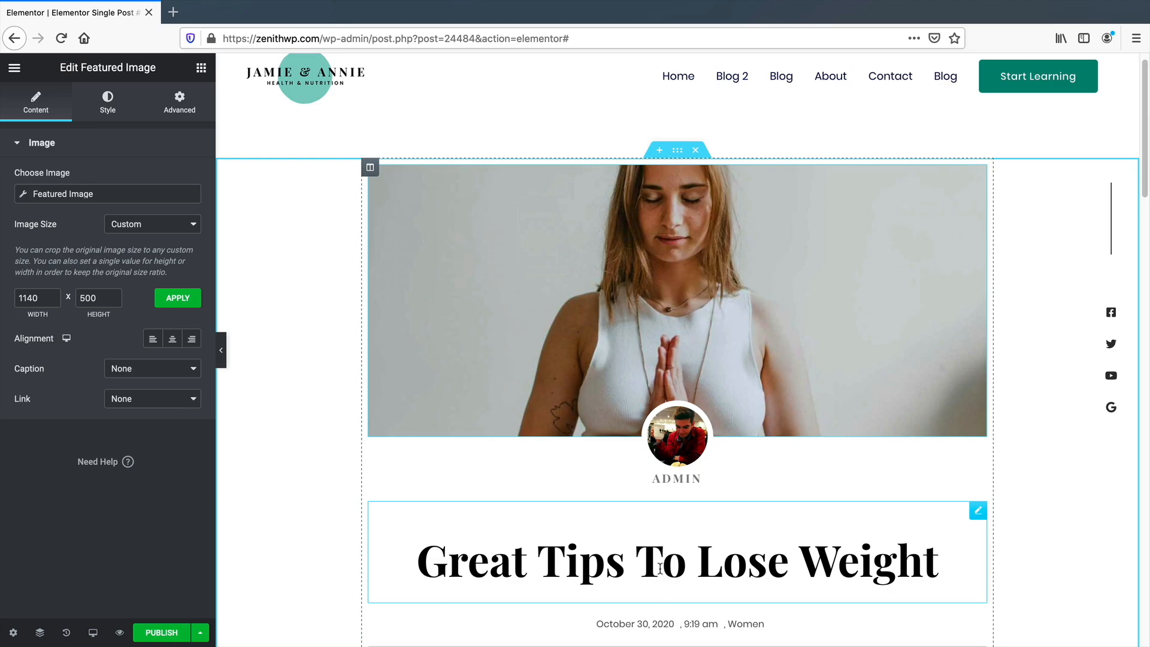
scroll(659, 570, down, 2)
click(653, 508)
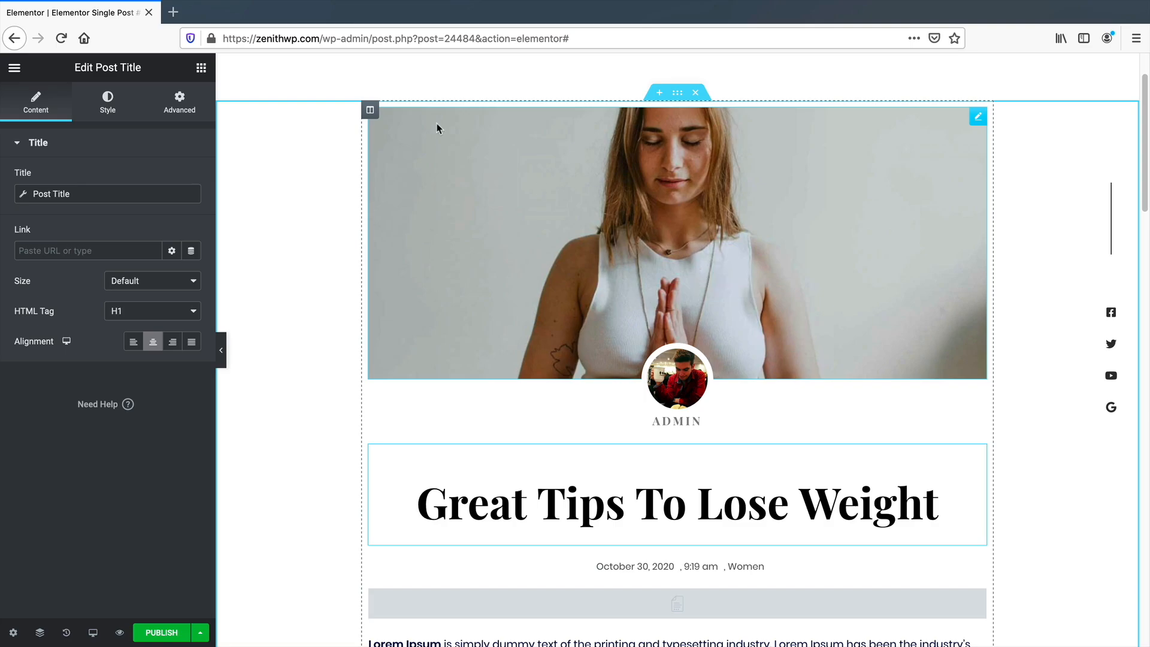
Inspect the metadata settings of the Post Info widget below the post title.
click(202, 68)
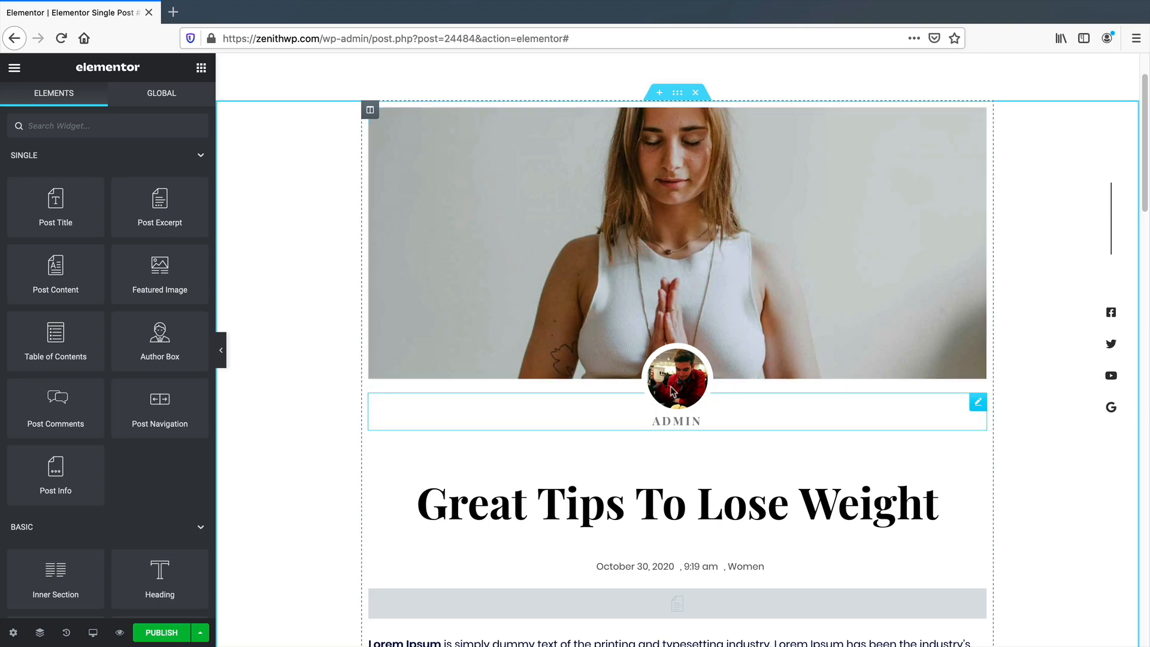
scroll(670, 504, down, 2)
scroll(671, 504, down, 1)
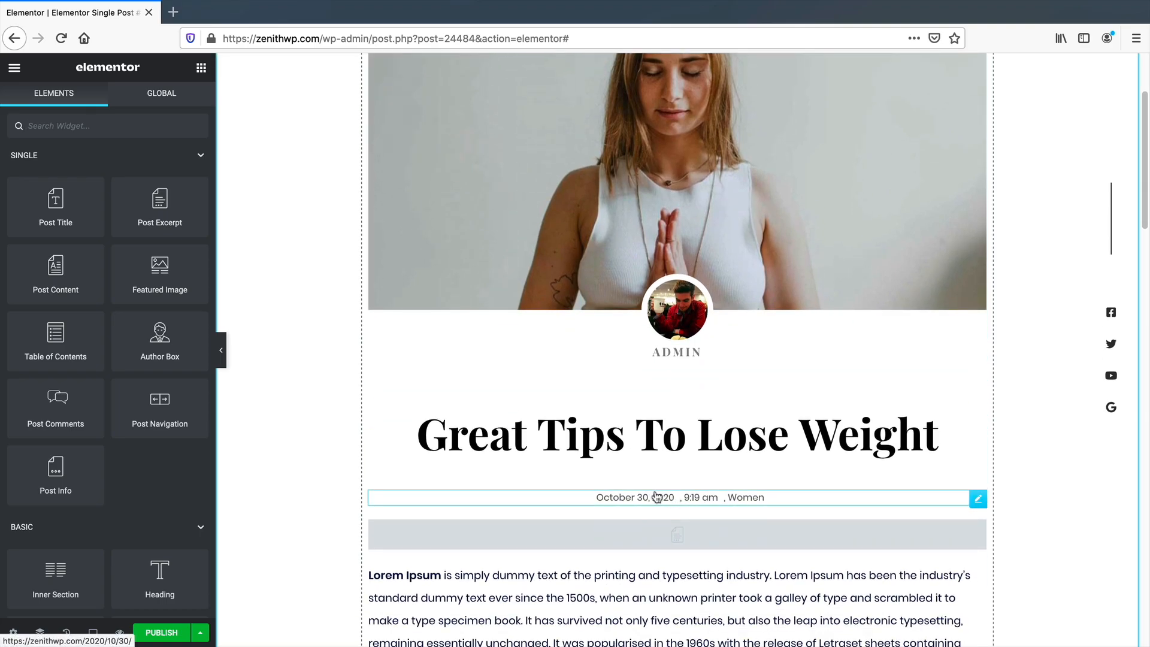
click(665, 499)
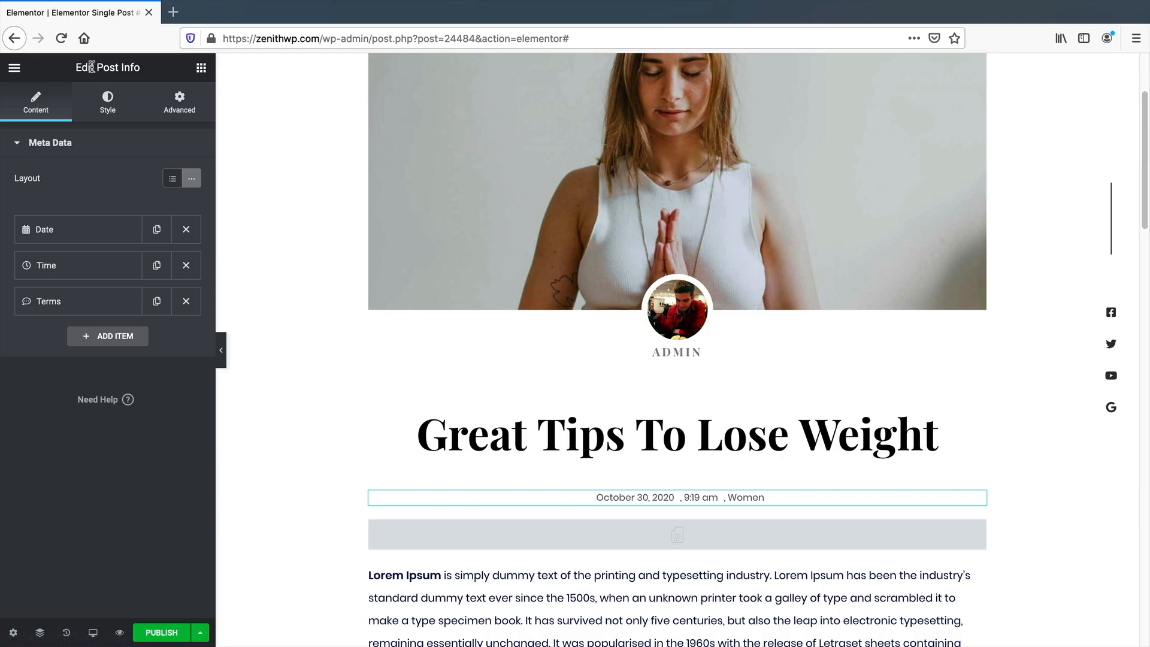
drag(103, 67, 130, 66)
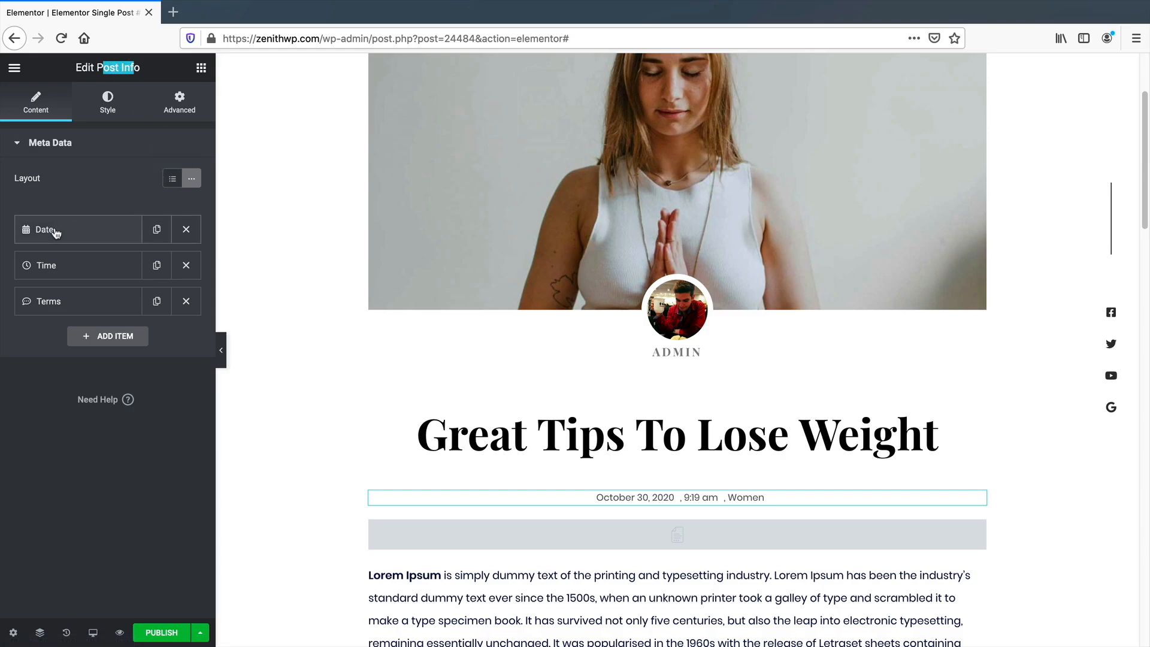
Add an extra item to the Post Info metadata, view its type options and remove the item.
click(94, 337)
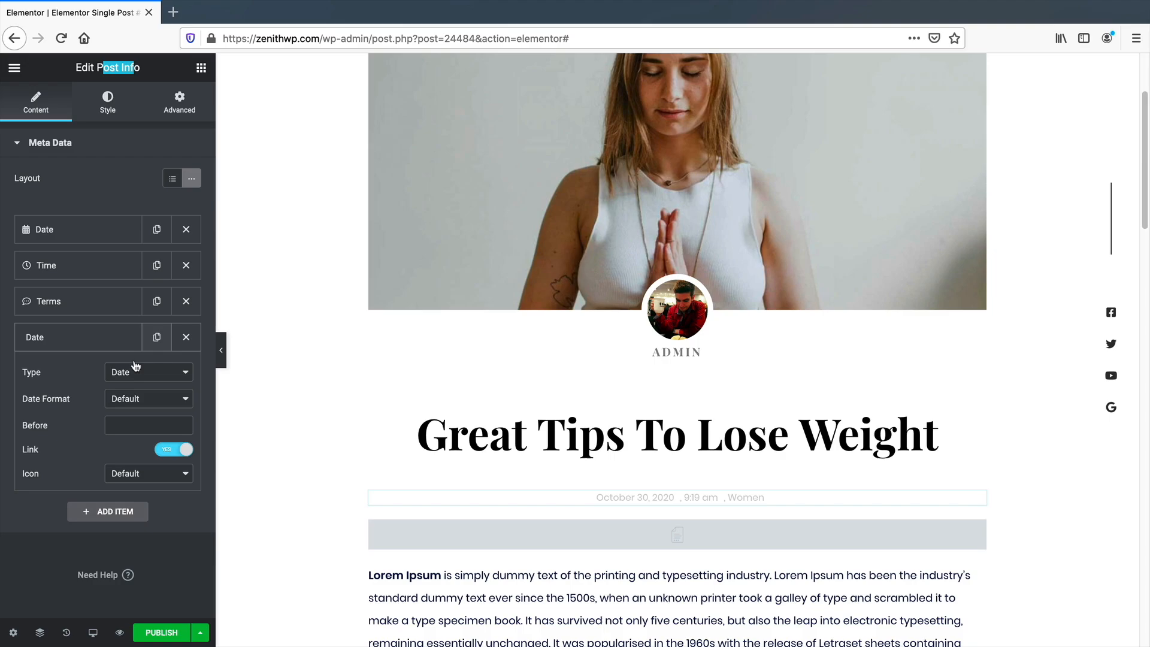
click(142, 375)
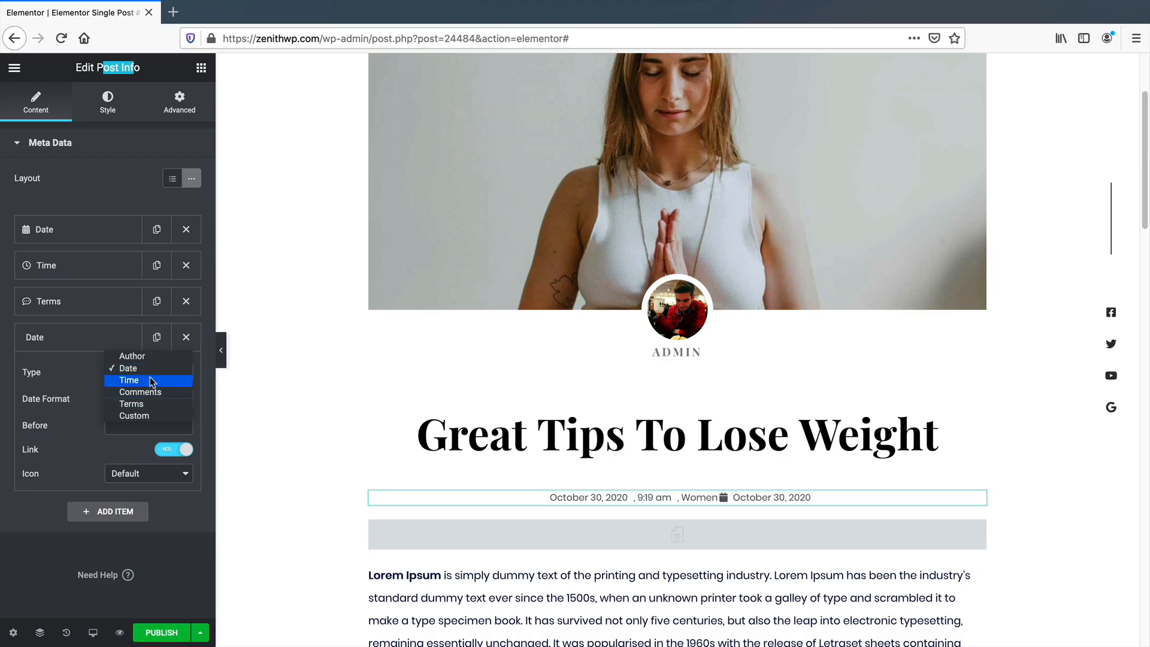
click(93, 346)
click(185, 338)
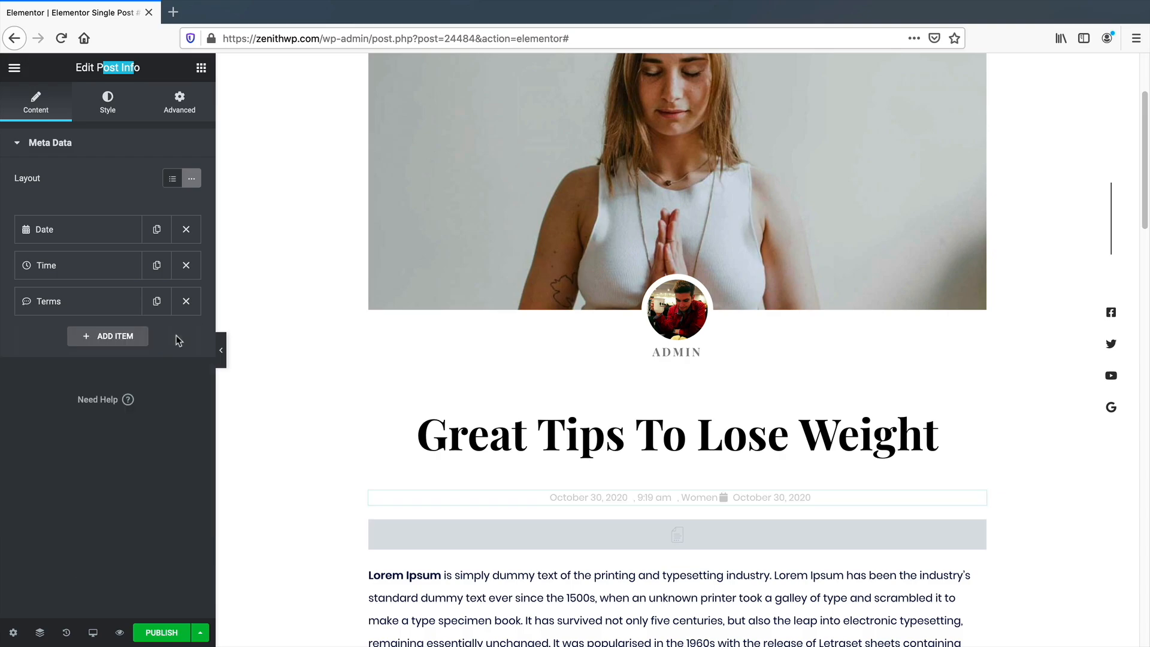
Inspect the settings of the Post Content widget, the "Share this post" heading and the Share Buttons widget.
scroll(334, 404, down, 3)
click(472, 324)
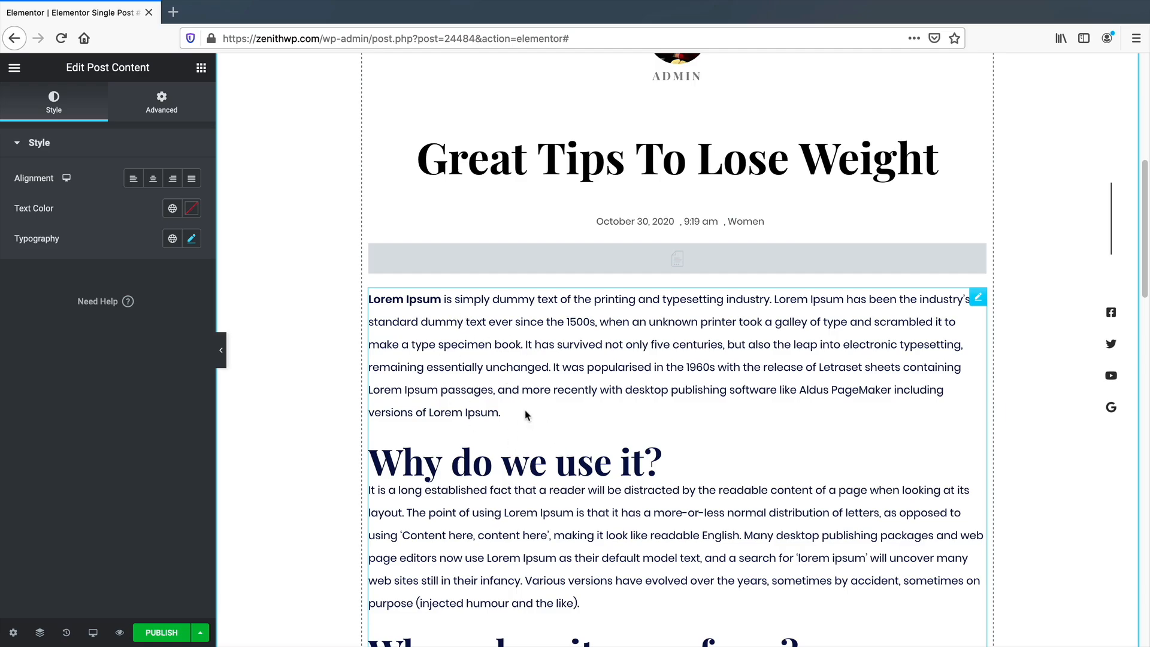
scroll(526, 415, down, 15)
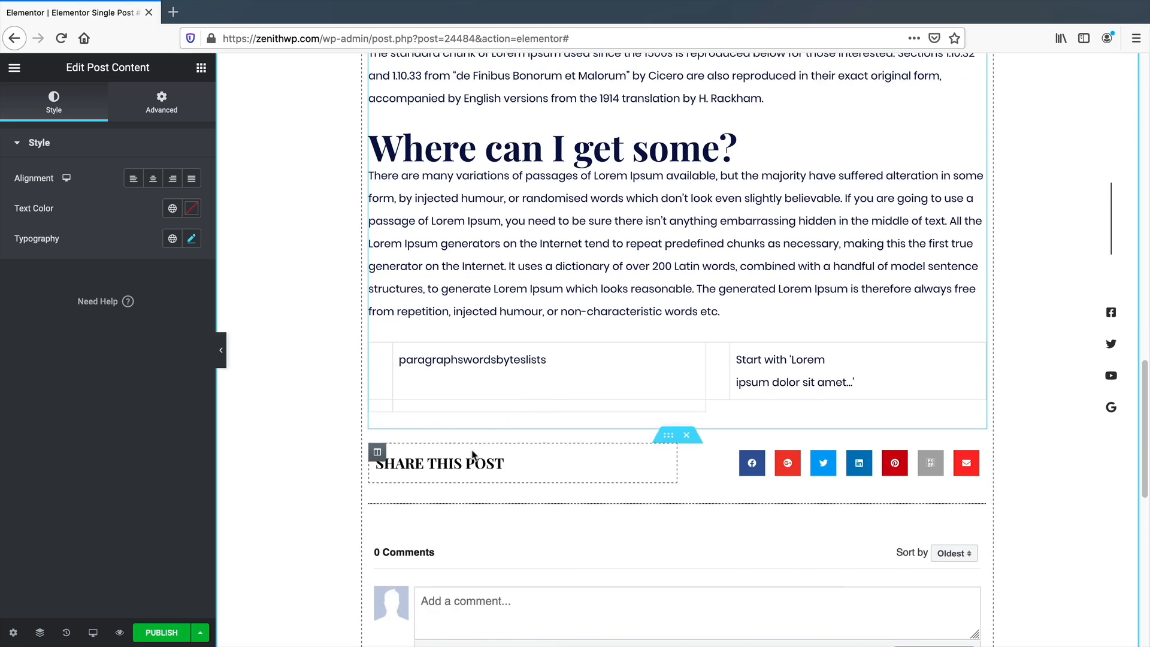
click(466, 462)
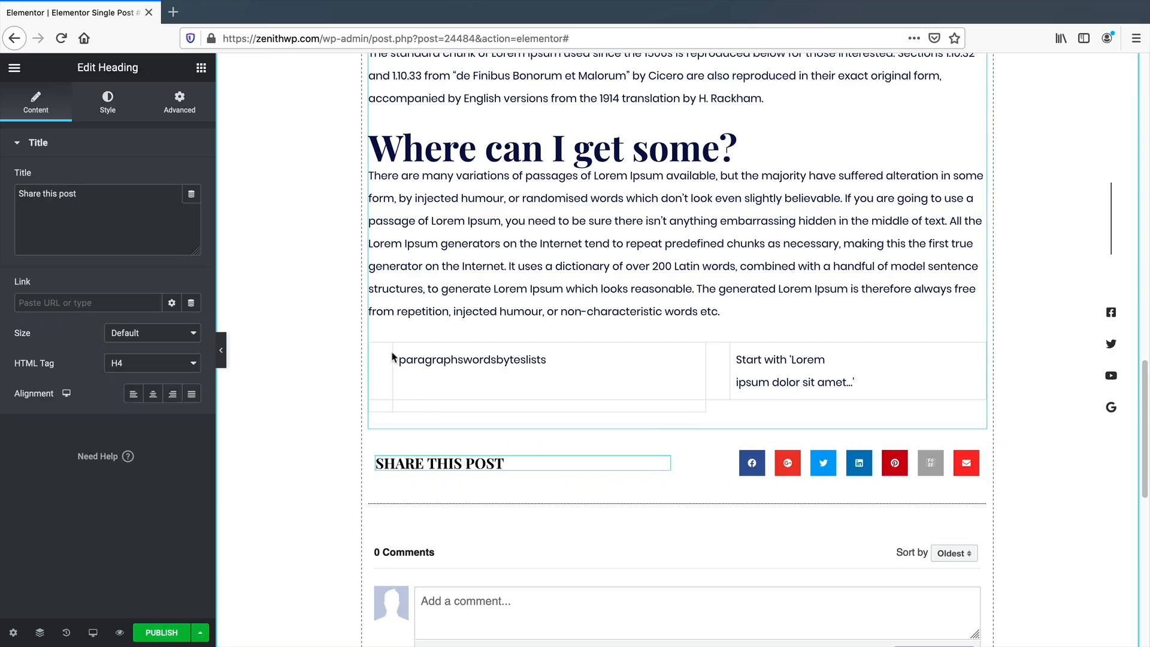
click(765, 465)
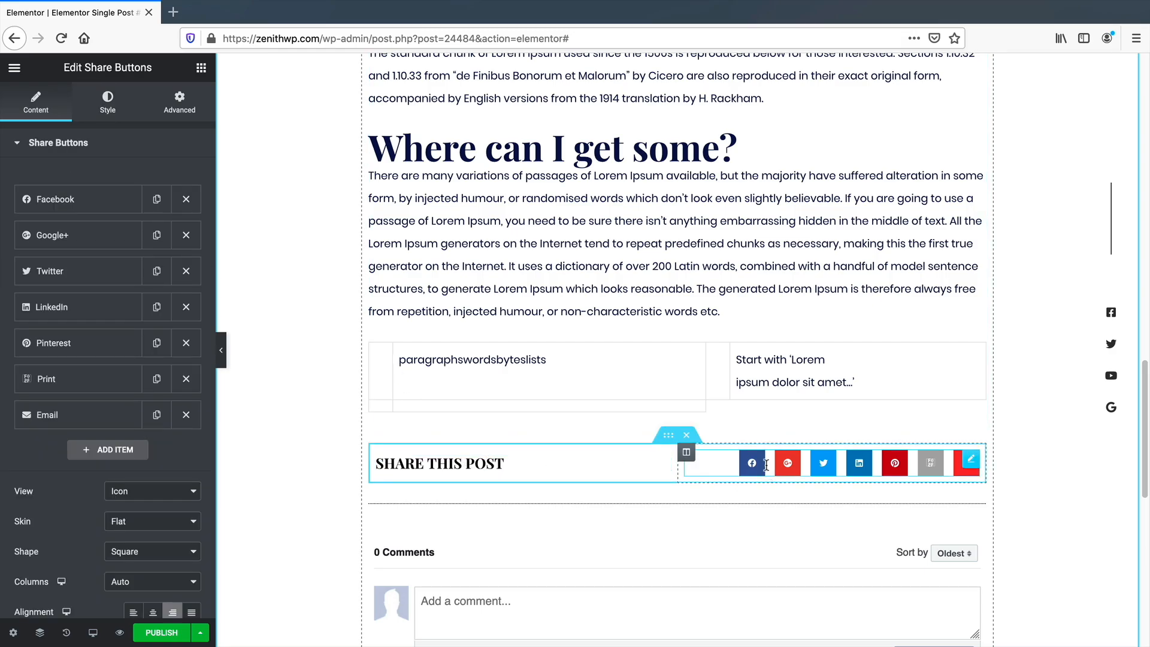
click(653, 462)
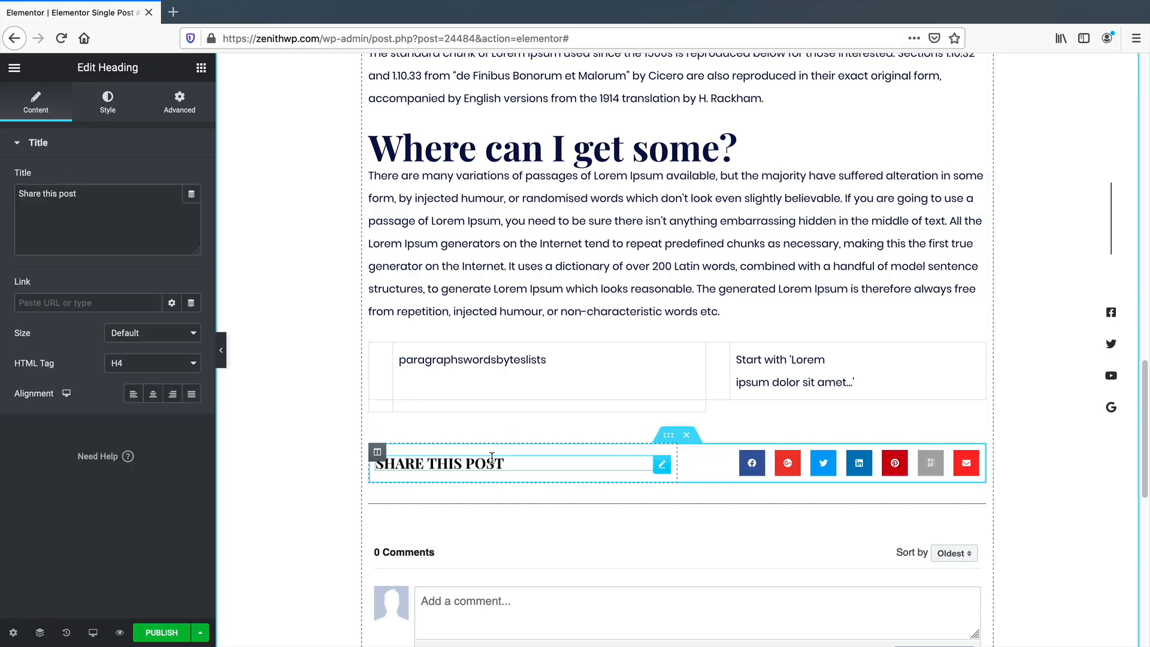
Add a Button widget below the "Share this post" heading.
click(201, 68)
scroll(167, 420, down, 5)
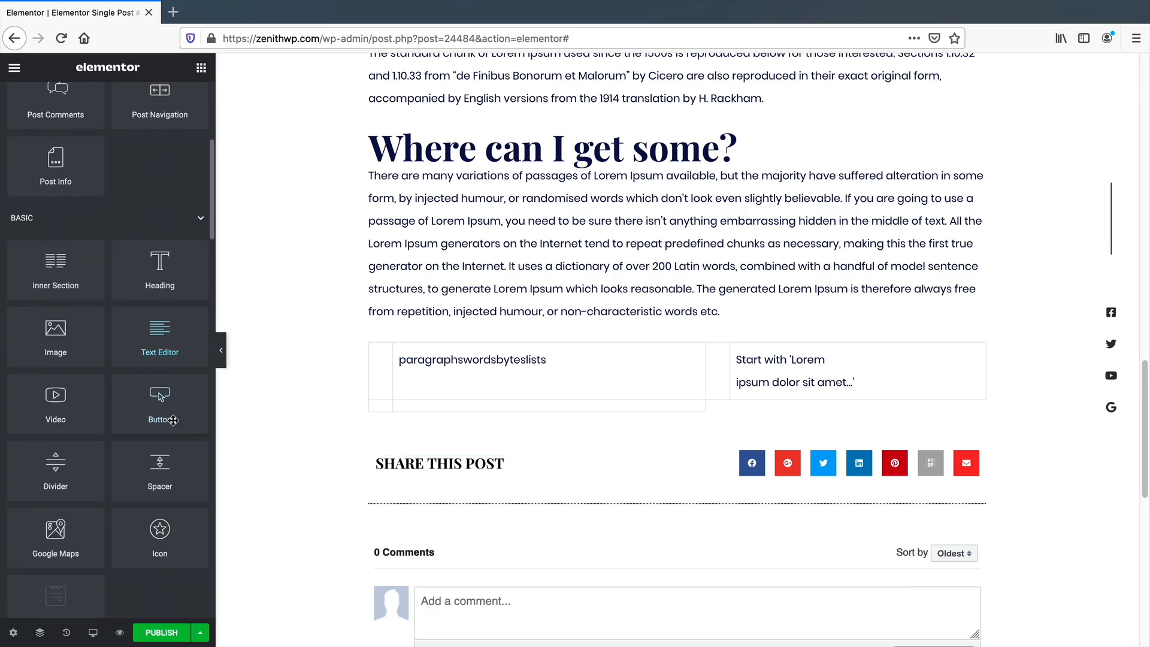
scroll(168, 414, up, 5)
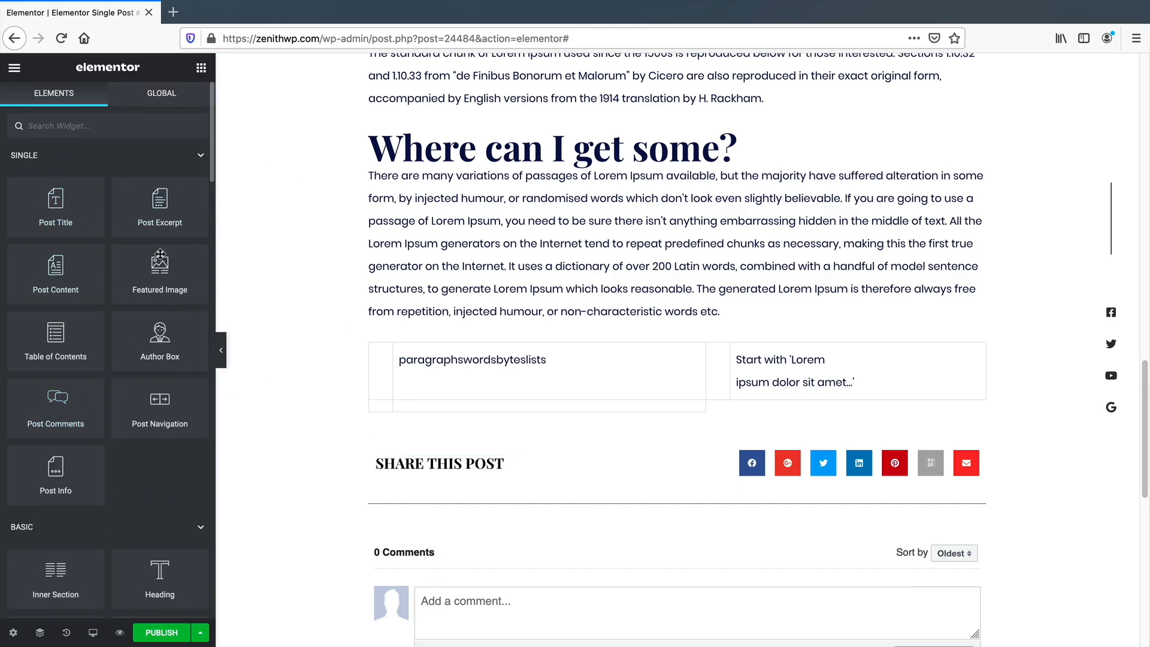
scroll(127, 364, down, 6)
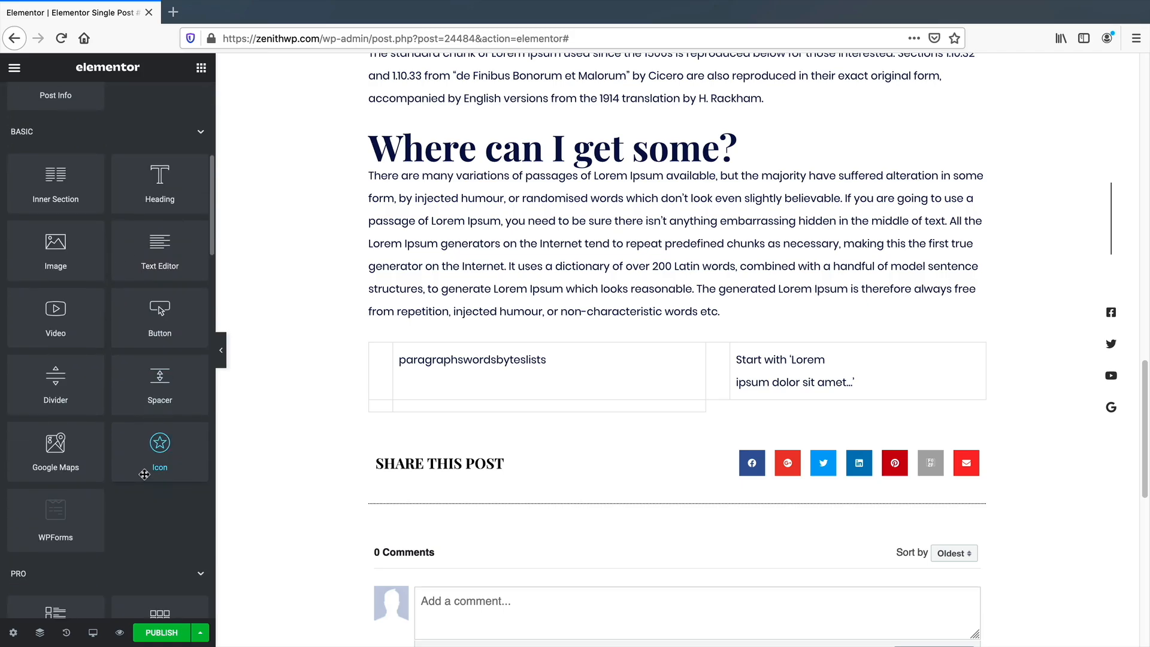
drag(155, 317, 515, 473)
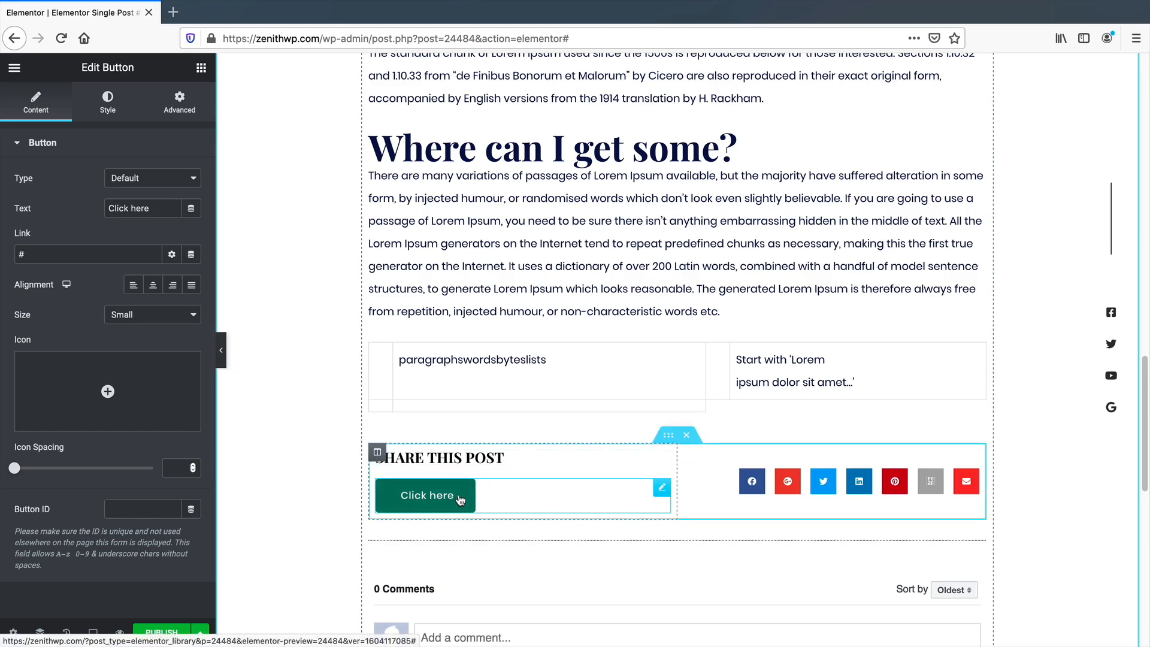
Look over the comments area and delete the section holding the whole single post layout.
scroll(232, 396, down, 3)
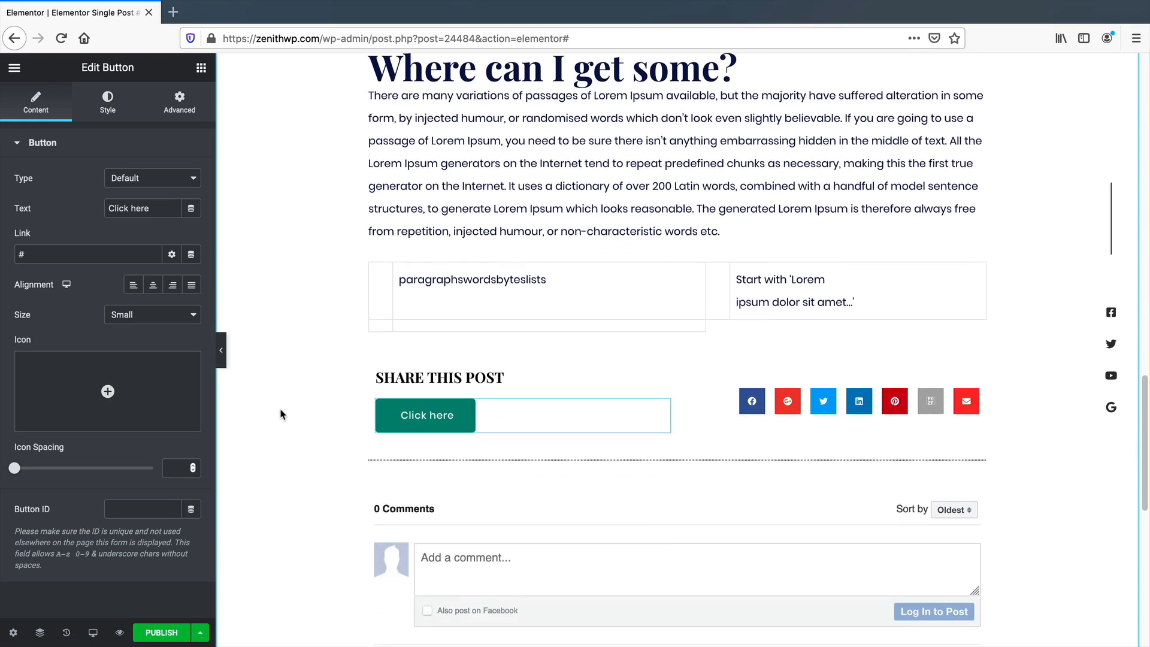
click(489, 502)
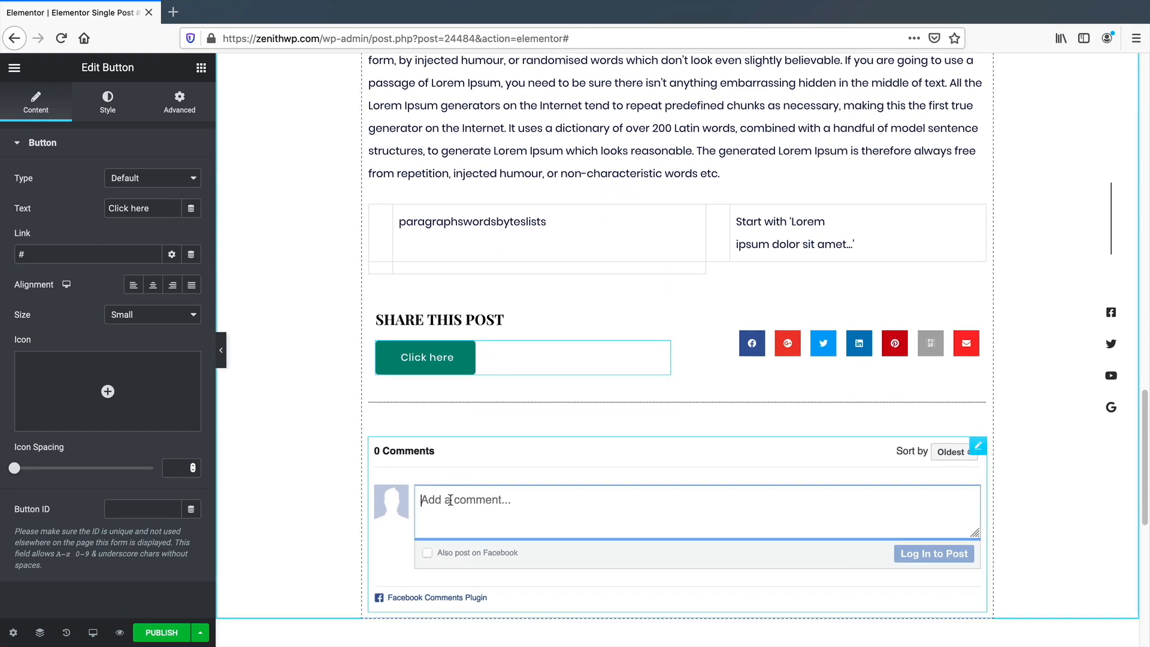
scroll(437, 464, down, 6)
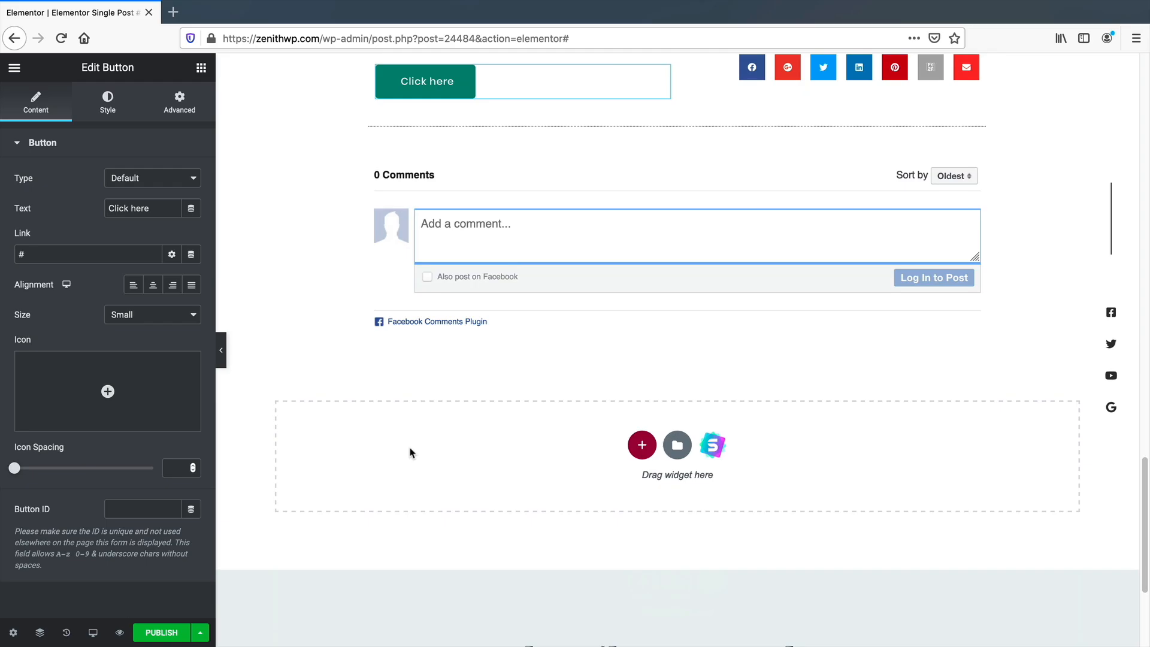
scroll(411, 452, up, 8)
scroll(411, 452, up, 15)
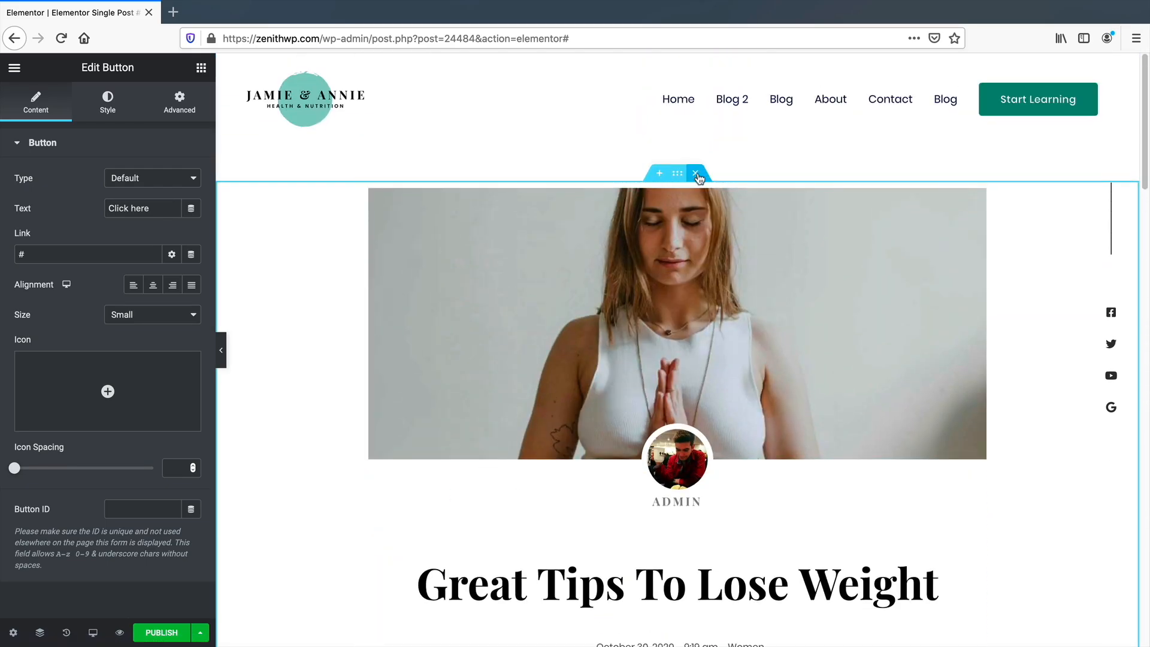
click(697, 174)
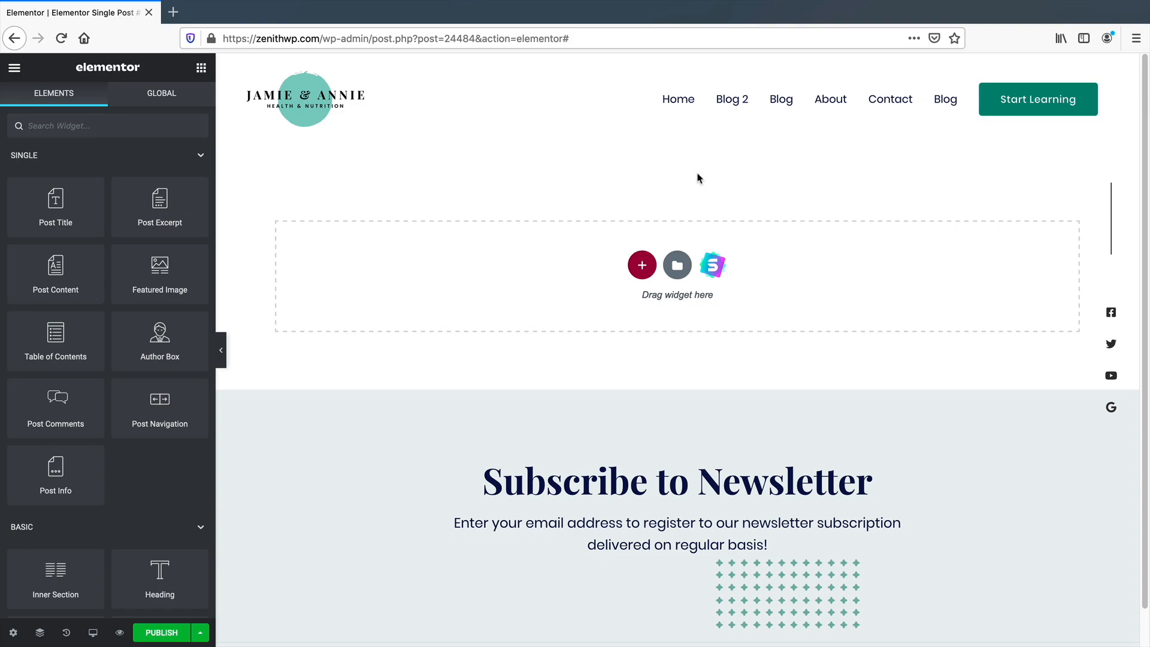
Add a Featured Image widget to the empty template, set its size to Medium Large - 768 x 0 and center it.
drag(186, 292, 584, 260)
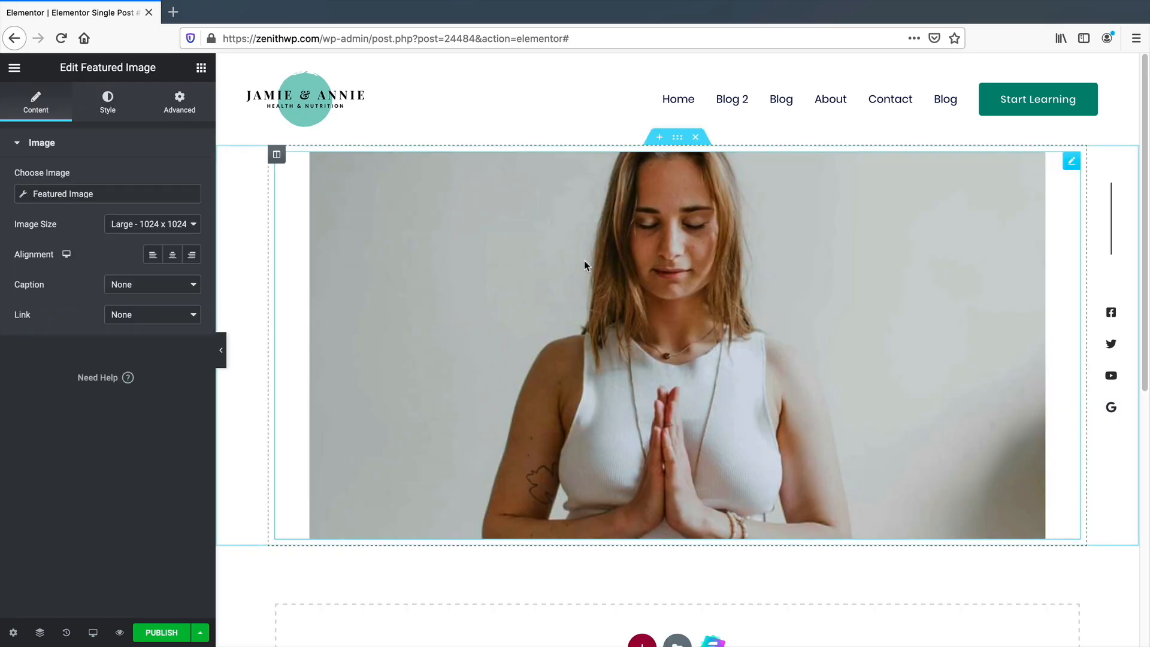
click(157, 225)
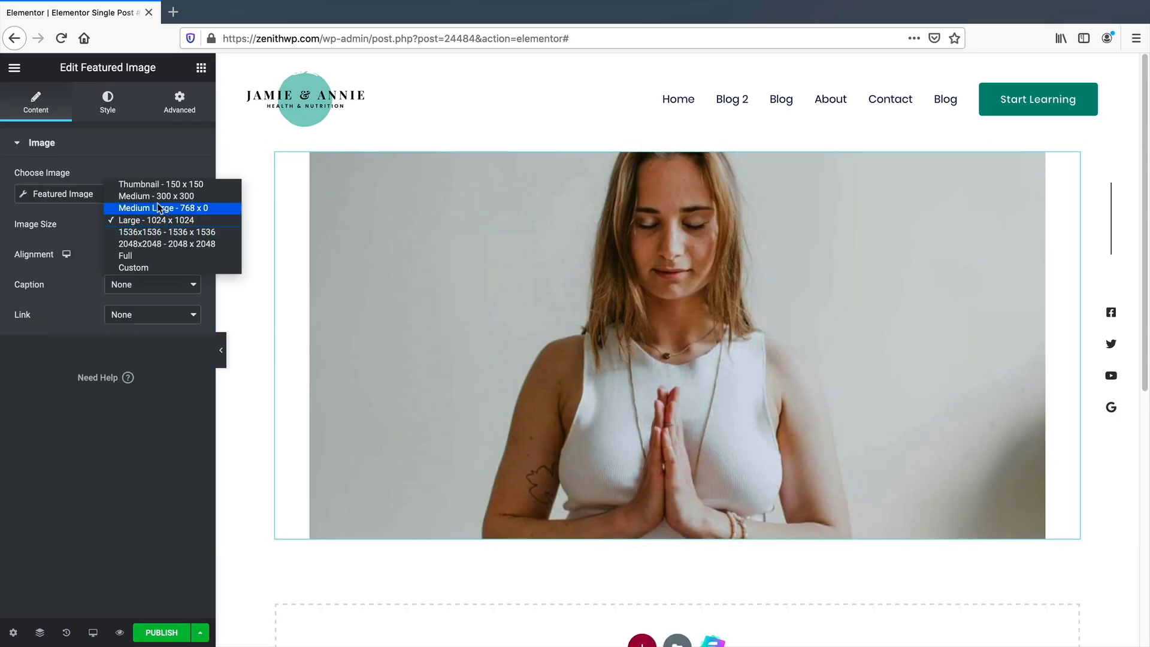
click(159, 208)
click(152, 255)
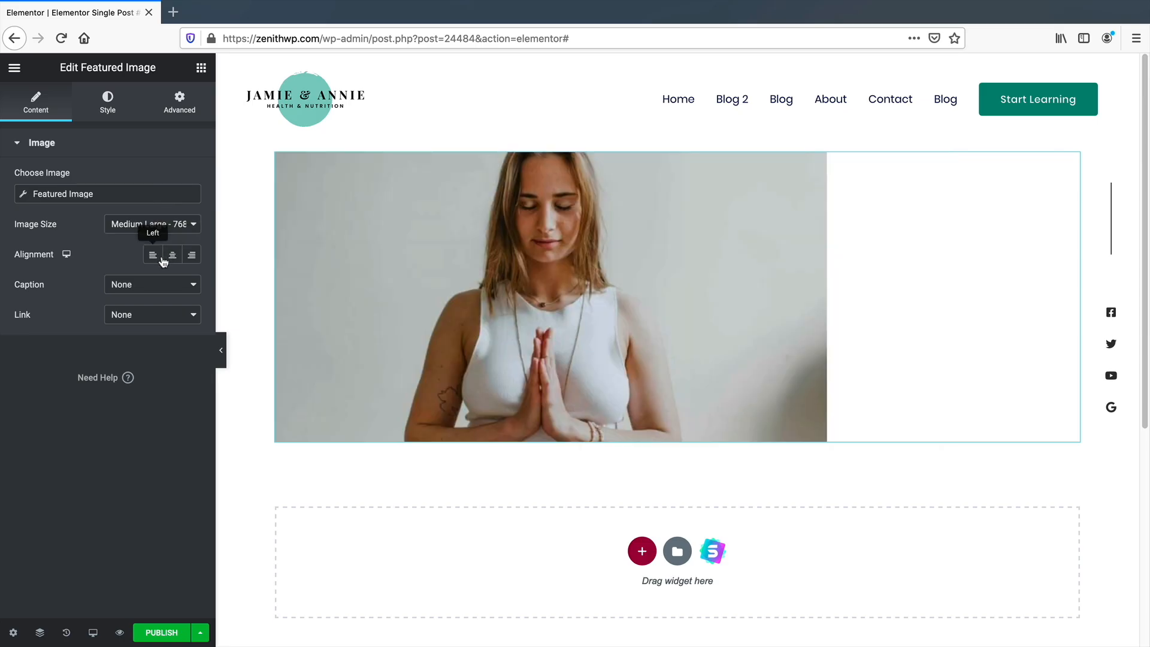
click(172, 254)
click(192, 254)
click(173, 256)
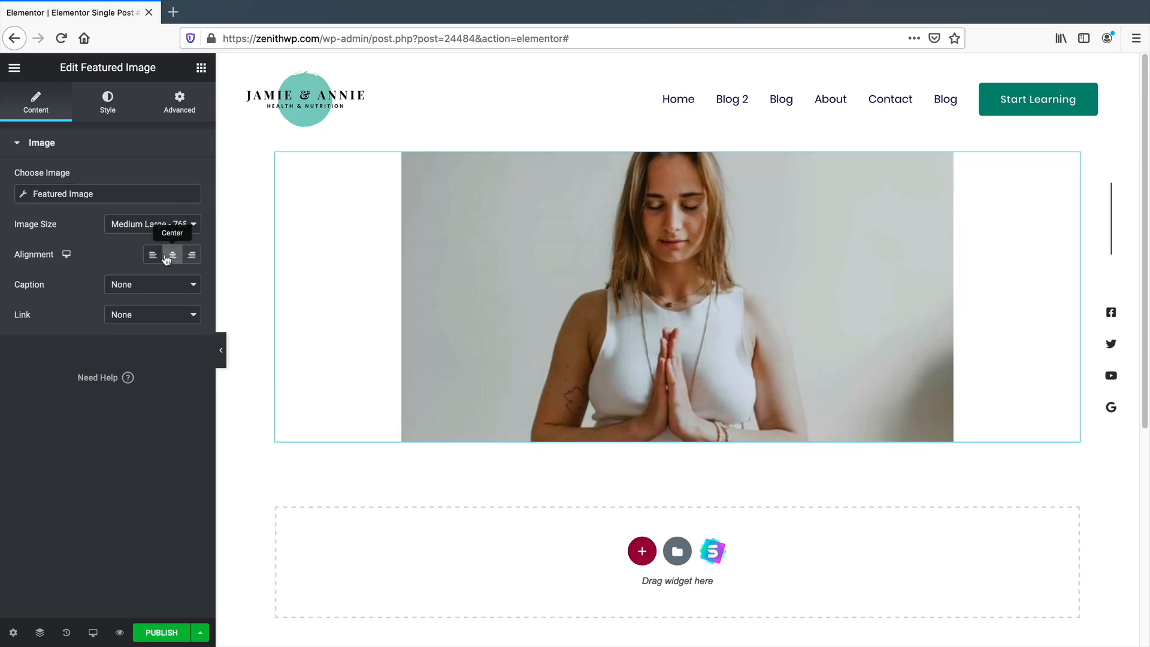
Add an Author Box widget directly below the featured image.
click(201, 67)
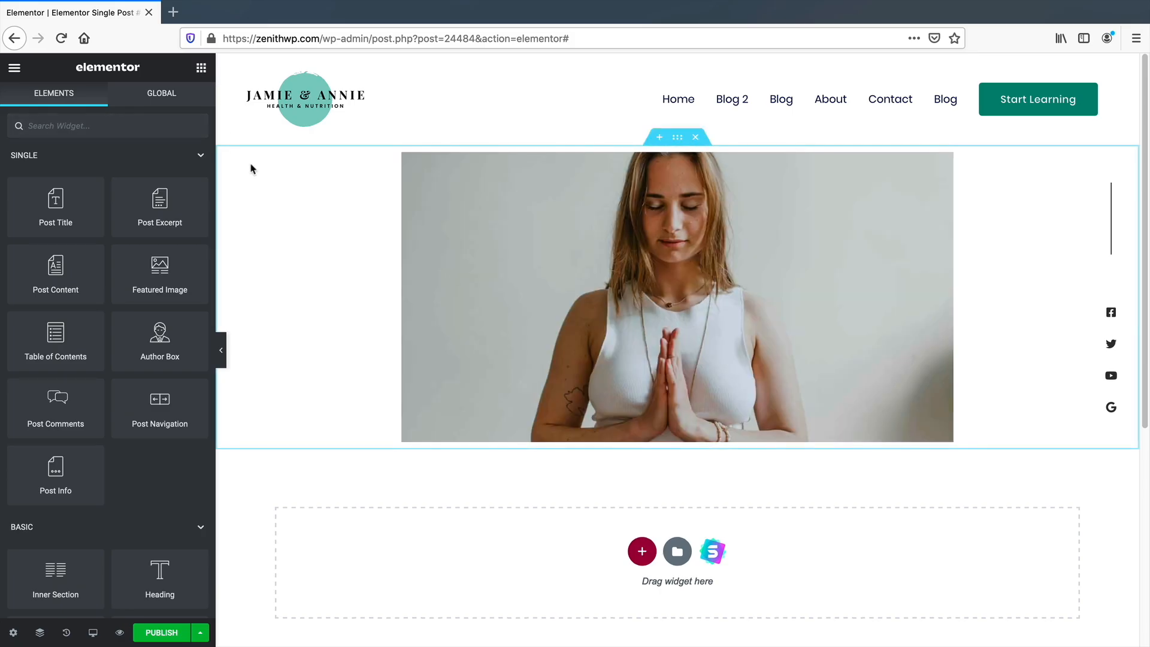
drag(160, 337, 631, 436)
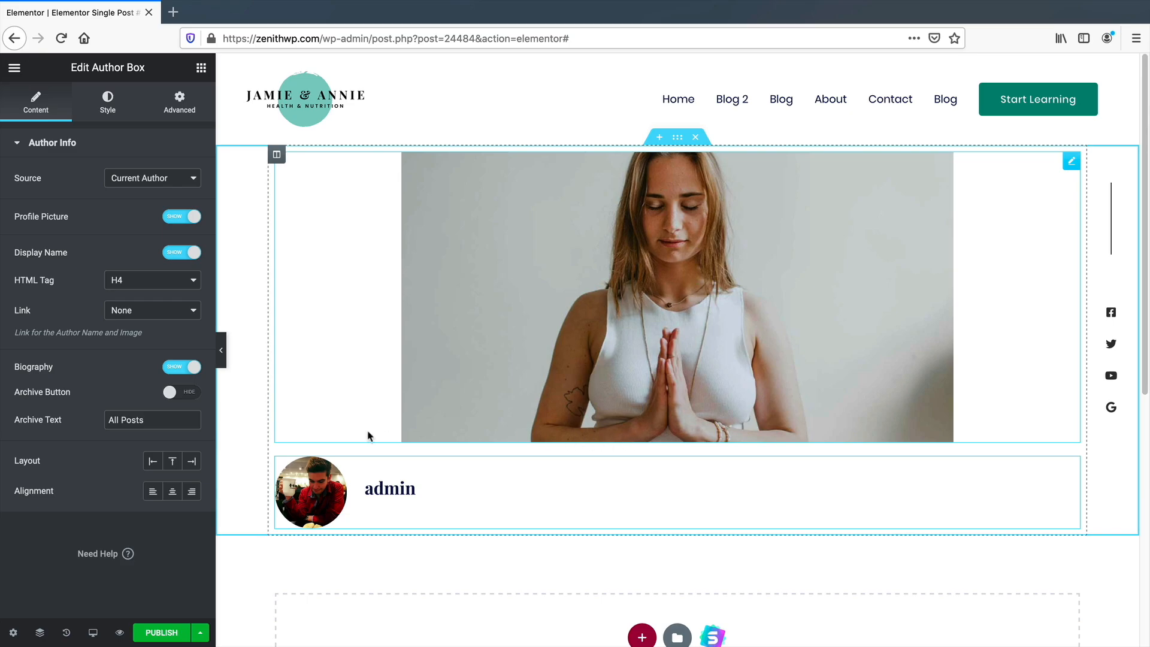
Delete the Author Box and put a center-aligned Post Title widget below the featured image instead.
right_click(348, 472)
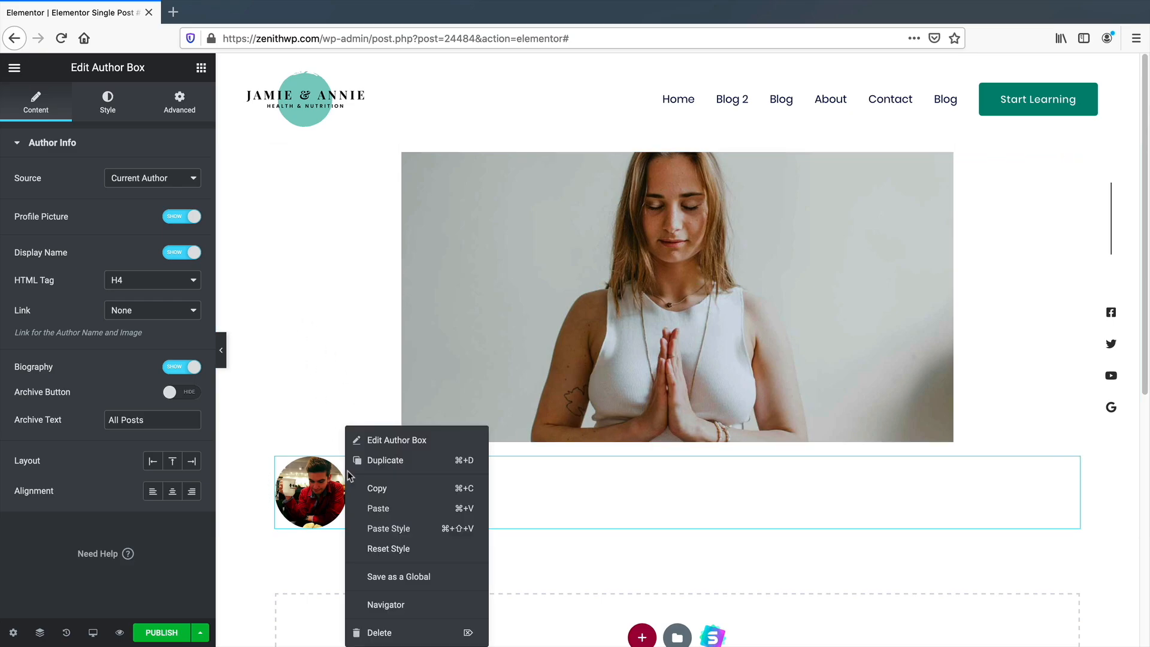
click(396, 632)
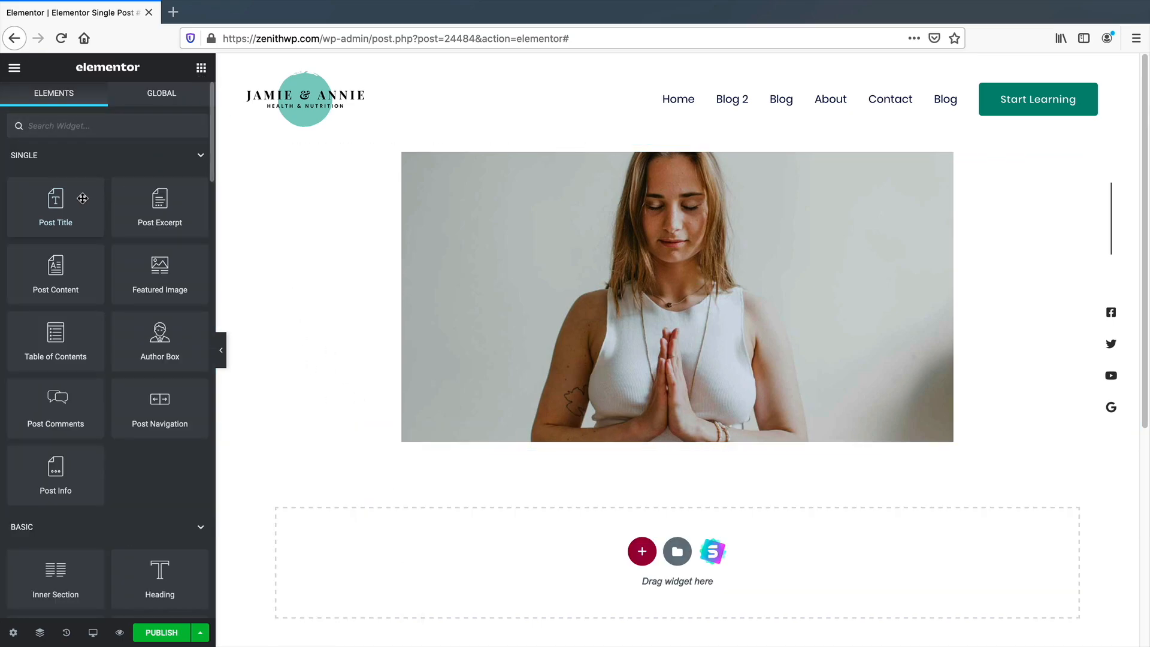
drag(56, 204, 613, 444)
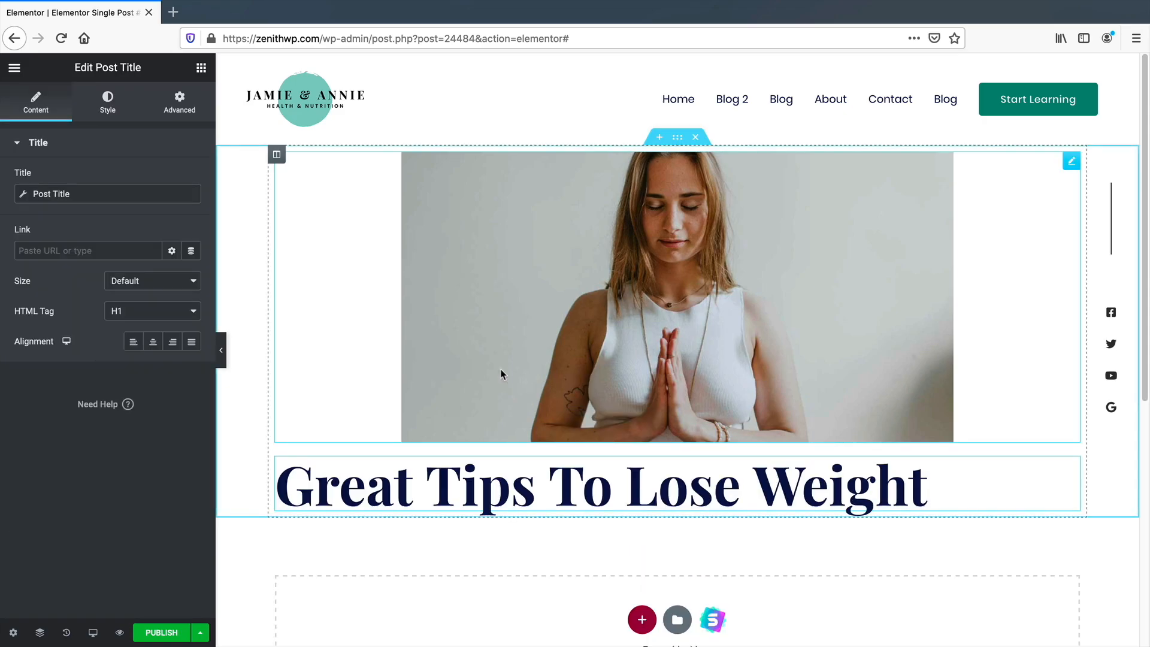
click(149, 349)
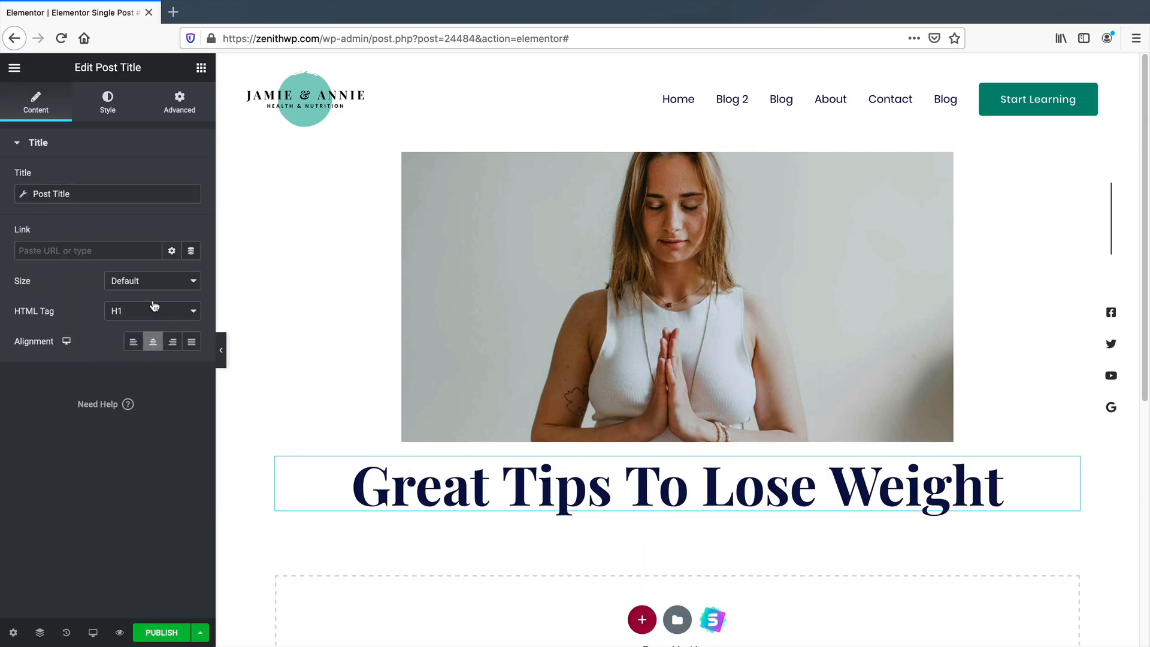
click(108, 103)
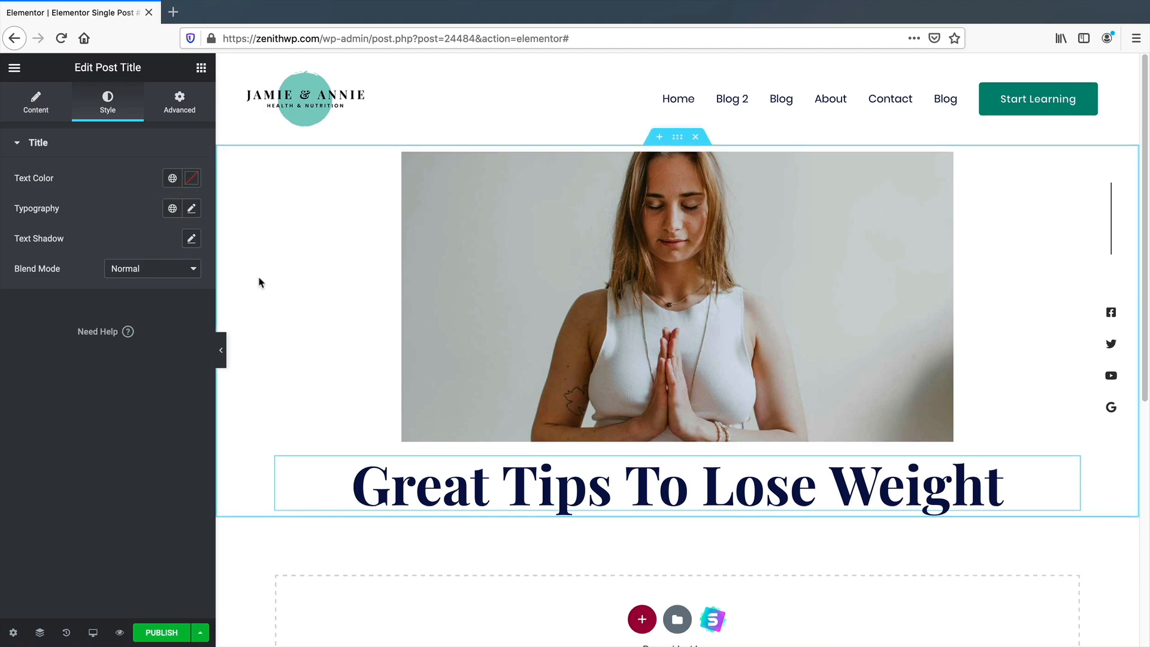
scroll(260, 282, down, 1)
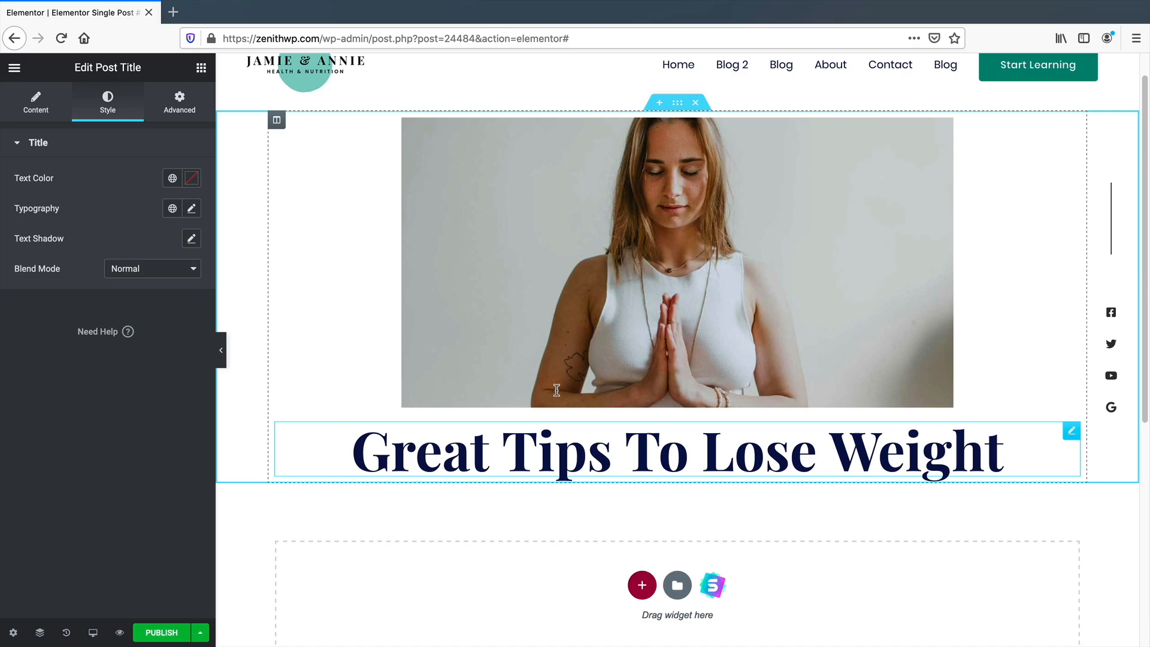
Add a Post Excerpt widget below the post title and a center-aligned Post Info widget beneath it.
click(202, 68)
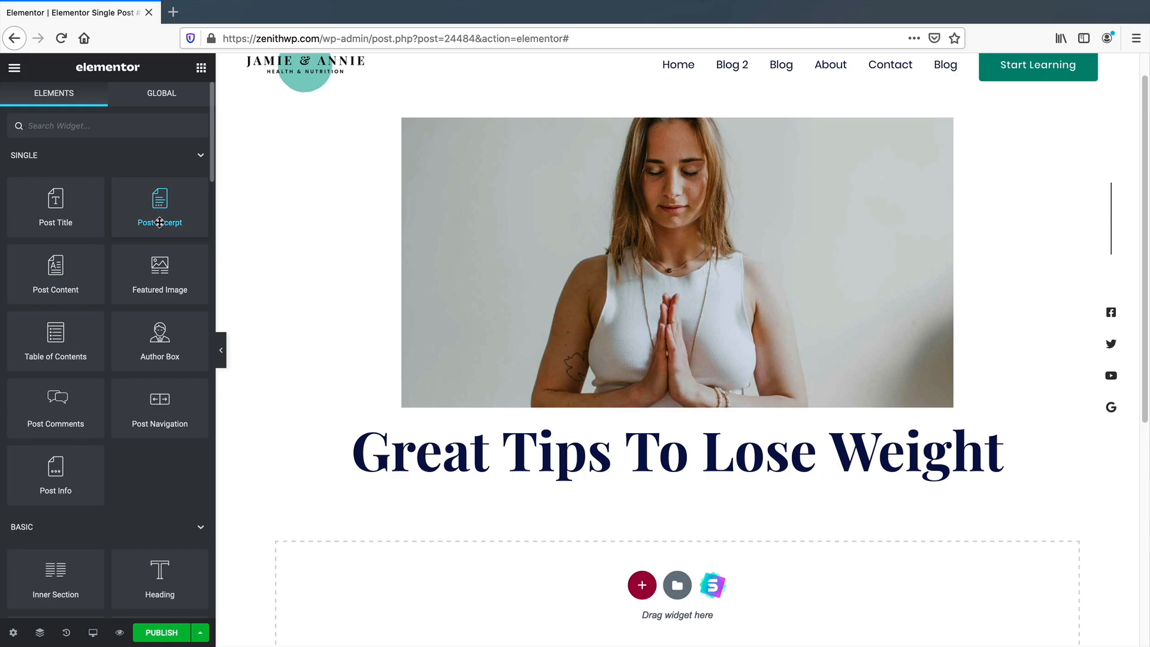
drag(157, 204, 569, 473)
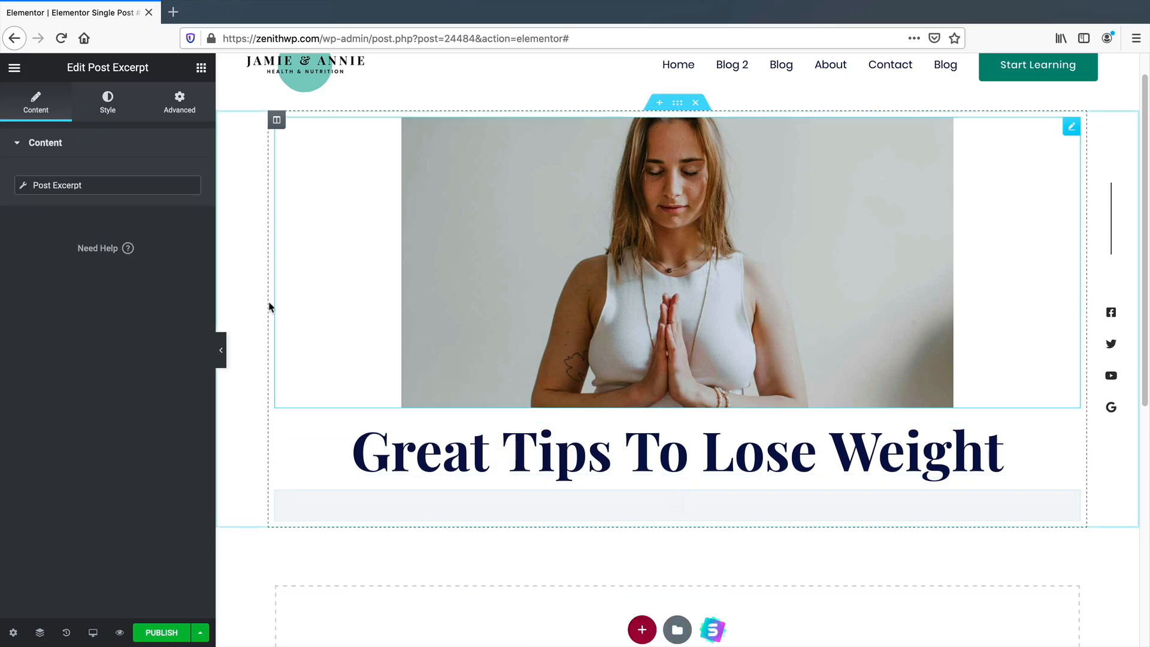
click(202, 67)
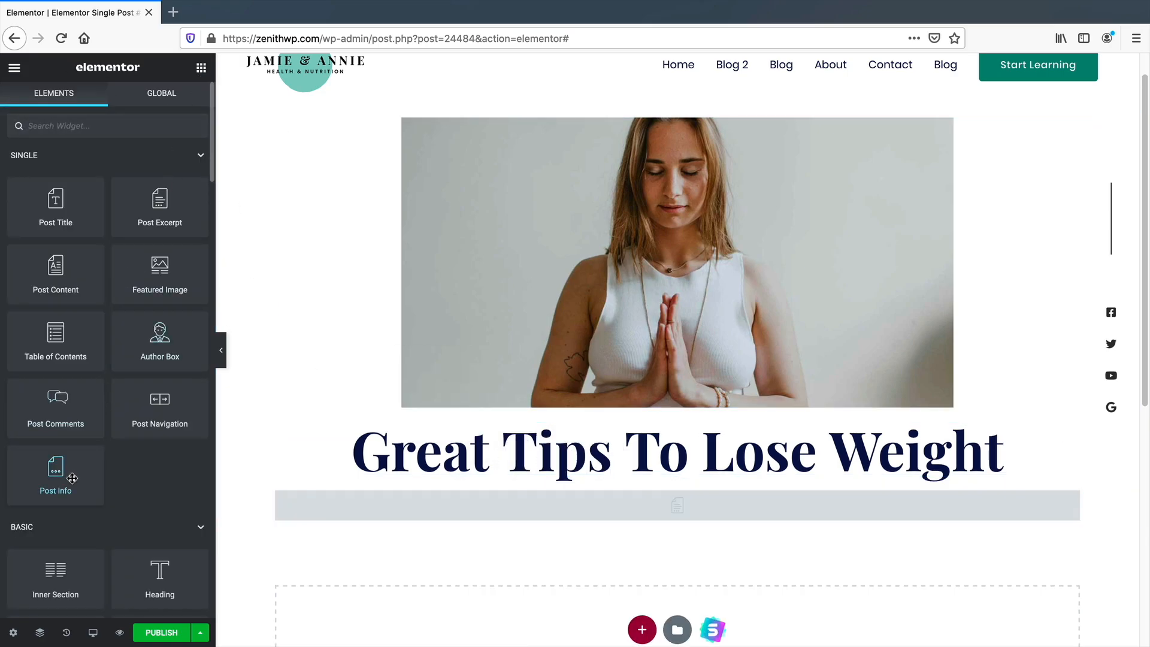
drag(73, 479, 635, 527)
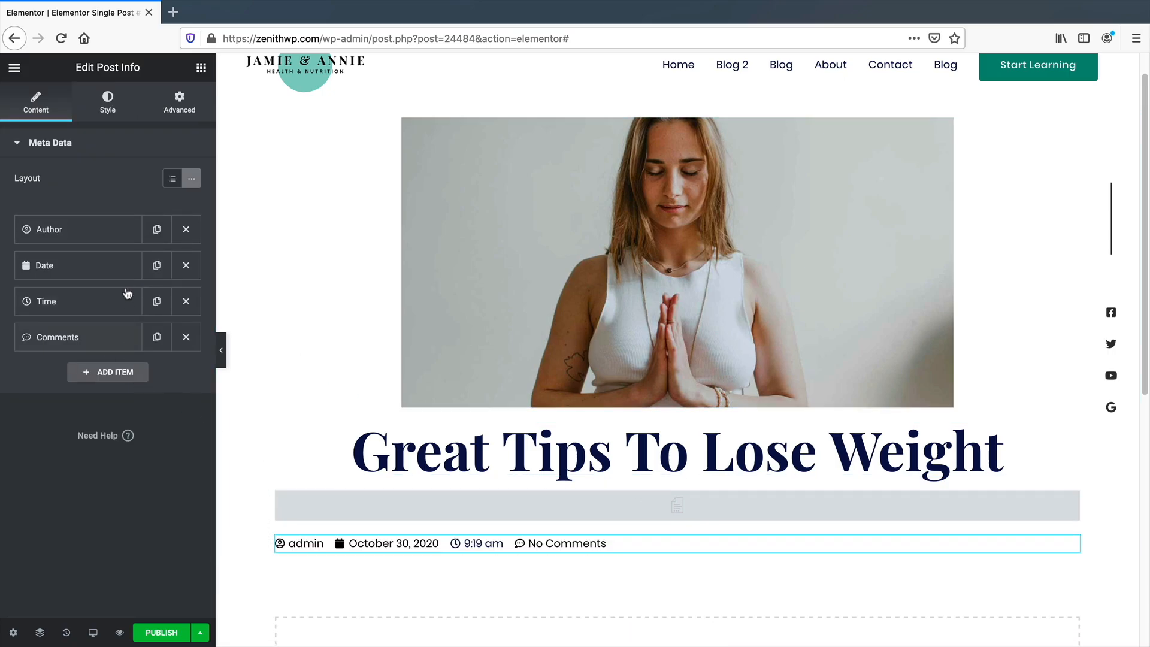
click(116, 107)
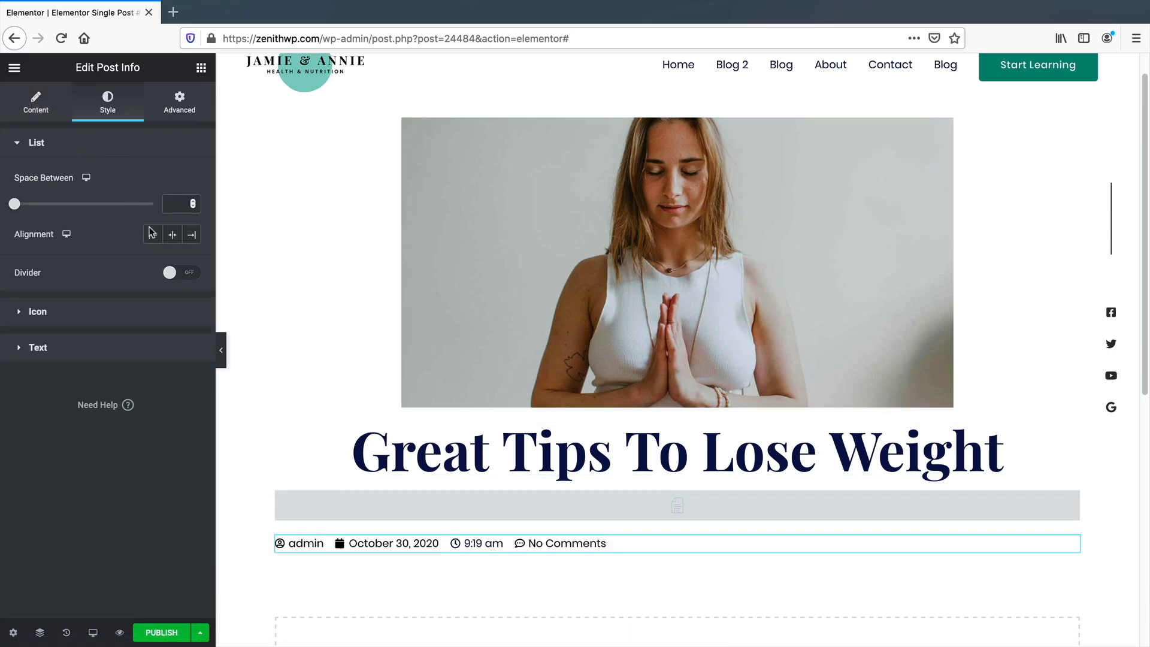
click(172, 234)
scroll(341, 416, down, 5)
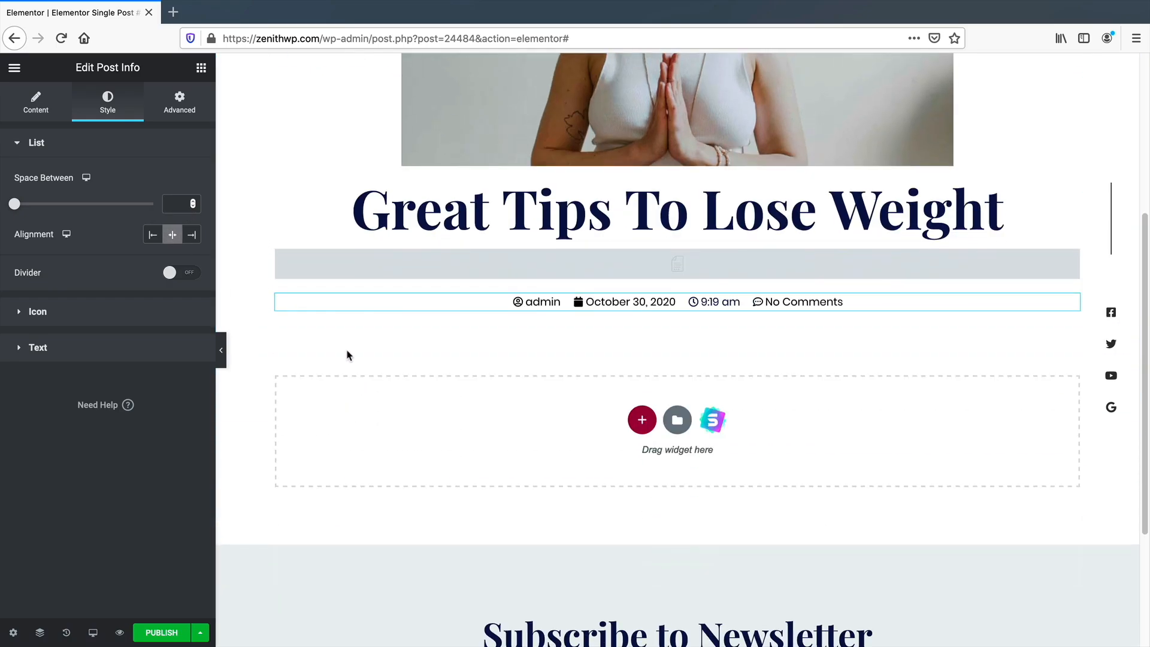
Add a Post Content widget below the post info and an Author Box widget after the content.
click(202, 68)
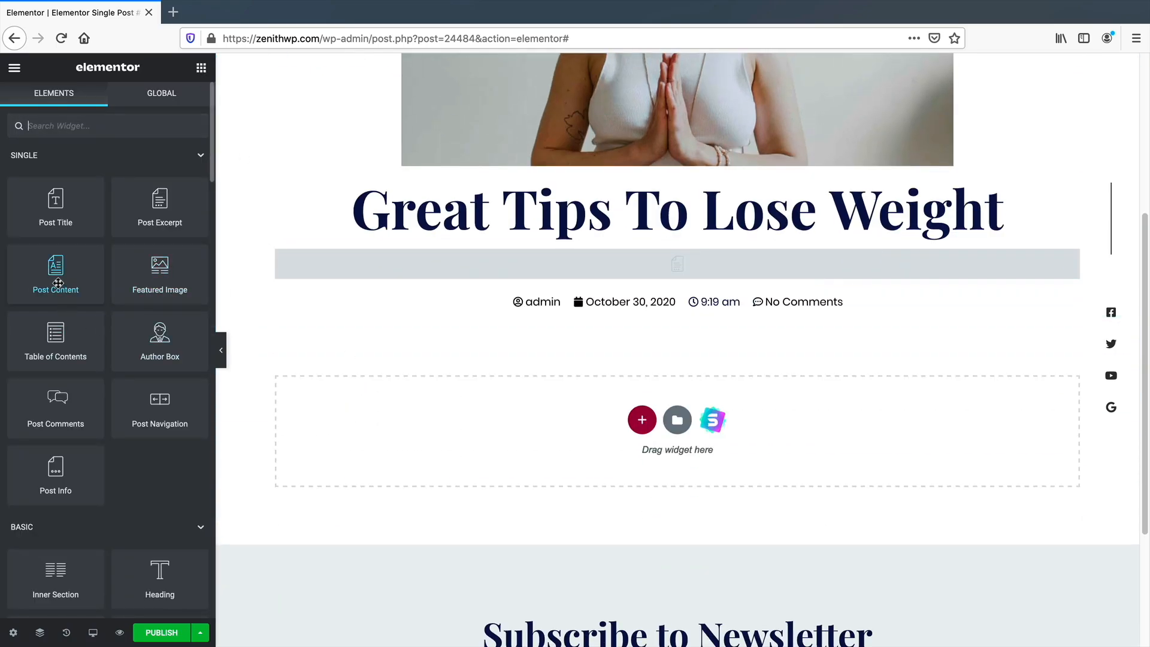
drag(68, 277, 611, 314)
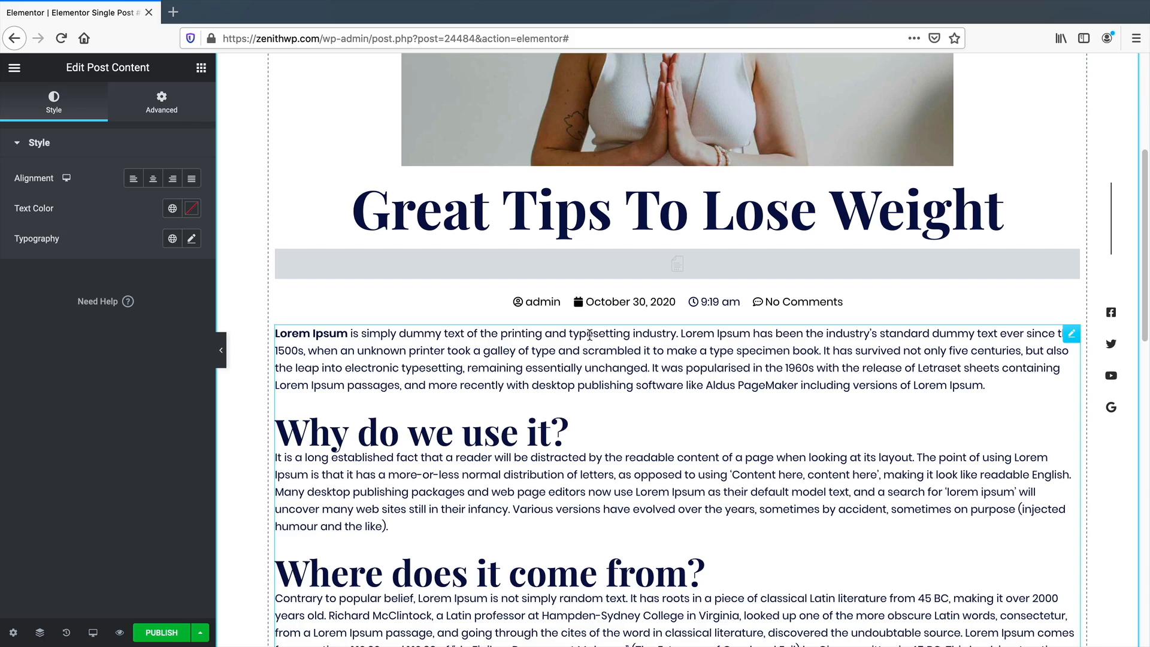
scroll(602, 360, down, 12)
scroll(602, 359, up, 3)
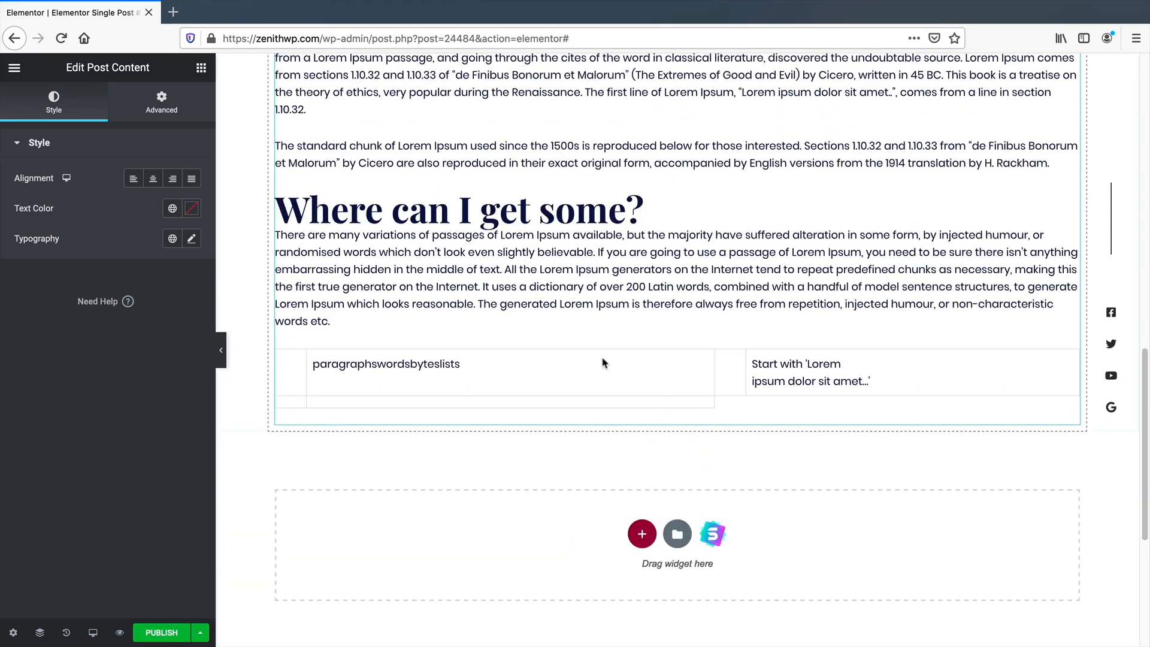
click(201, 67)
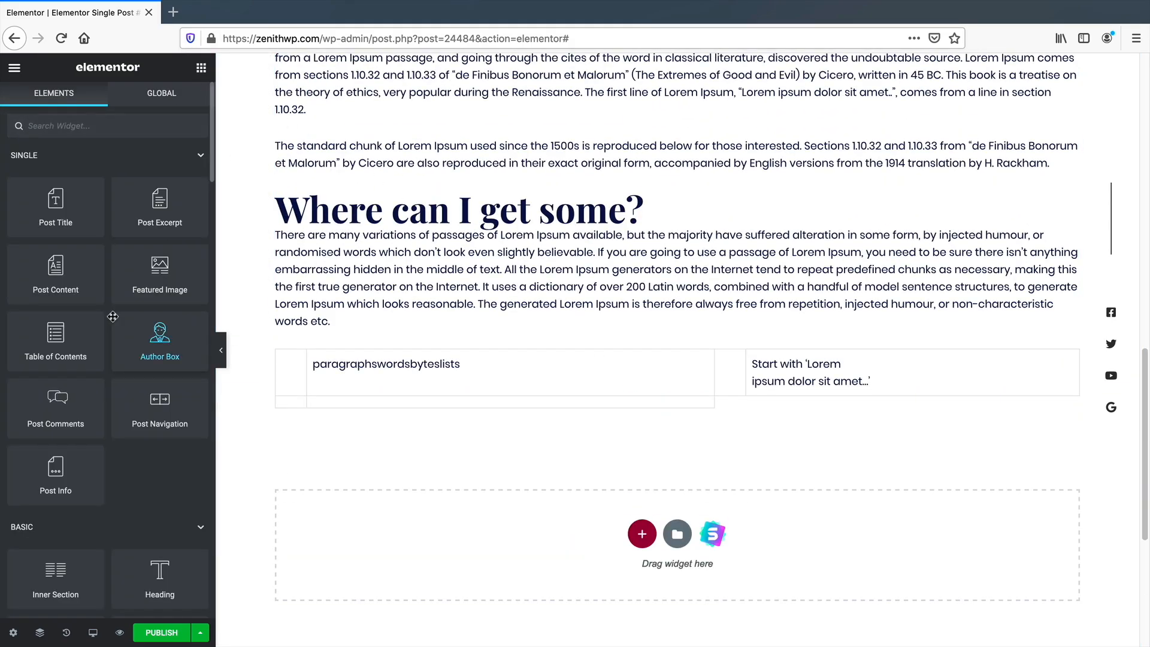
drag(162, 340, 339, 409)
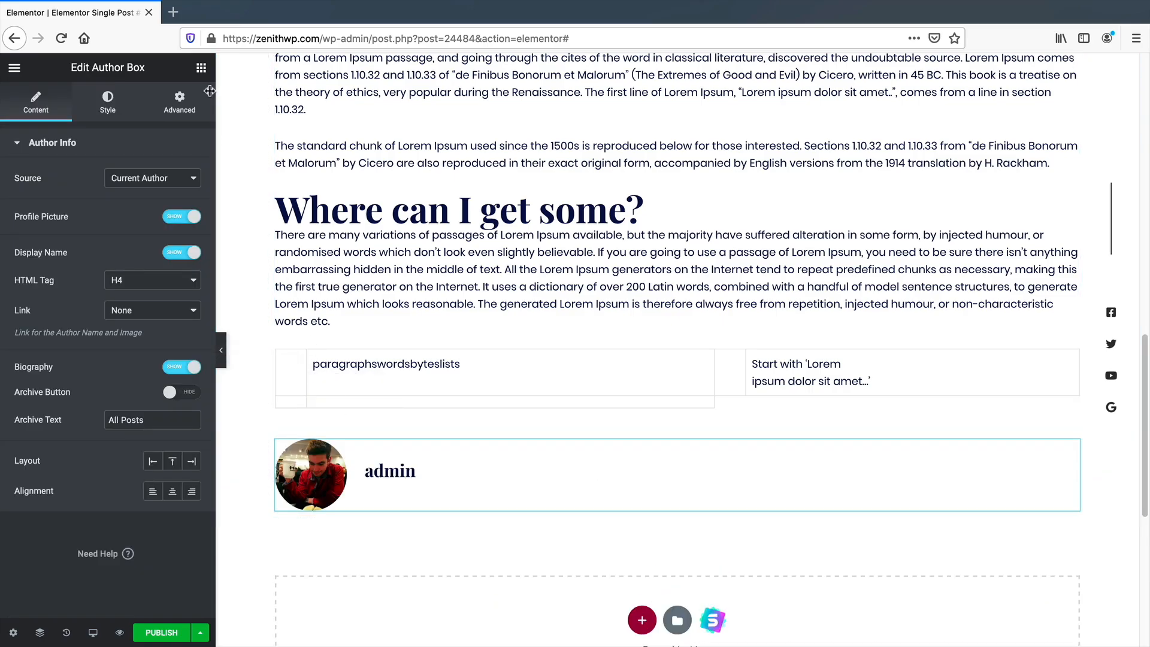
Add a Post Navigation widget directly below the author box.
click(201, 67)
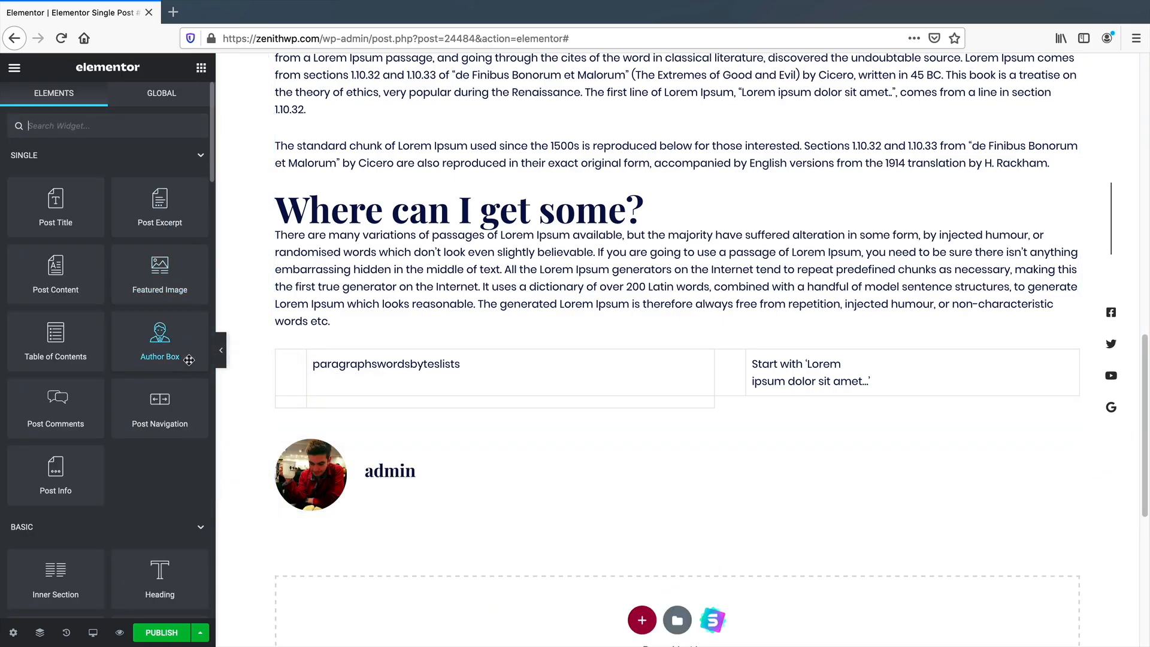
scroll(128, 456, down, 1)
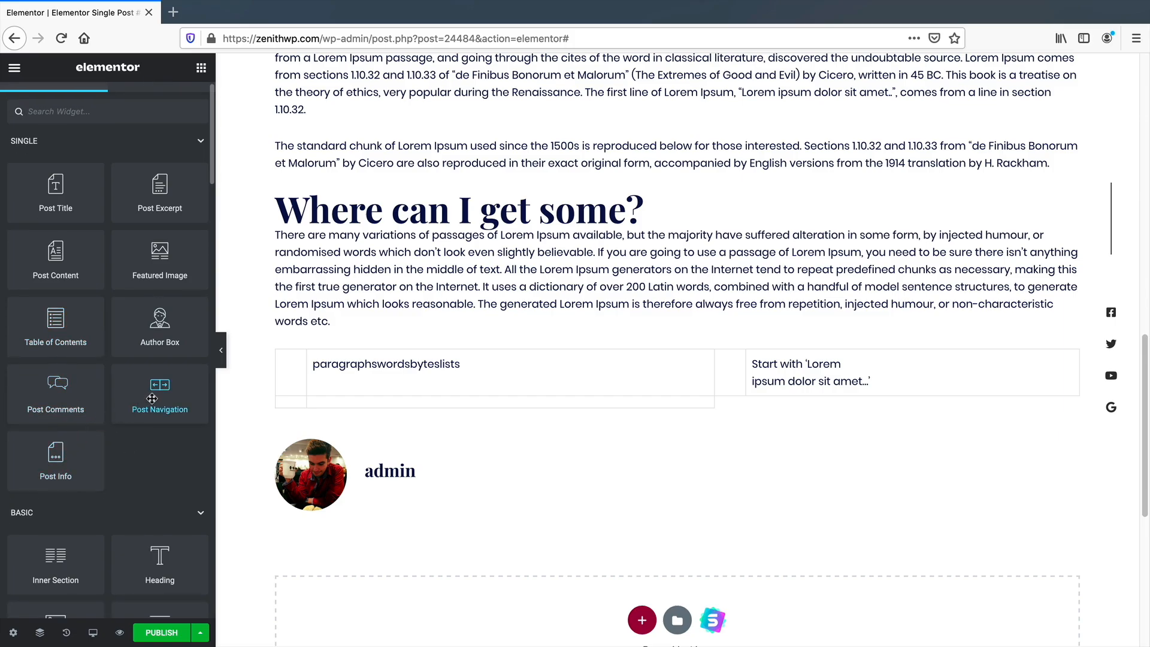
drag(160, 393, 321, 506)
Insert a Post Comments widget between the author box and the post navigation.
click(201, 67)
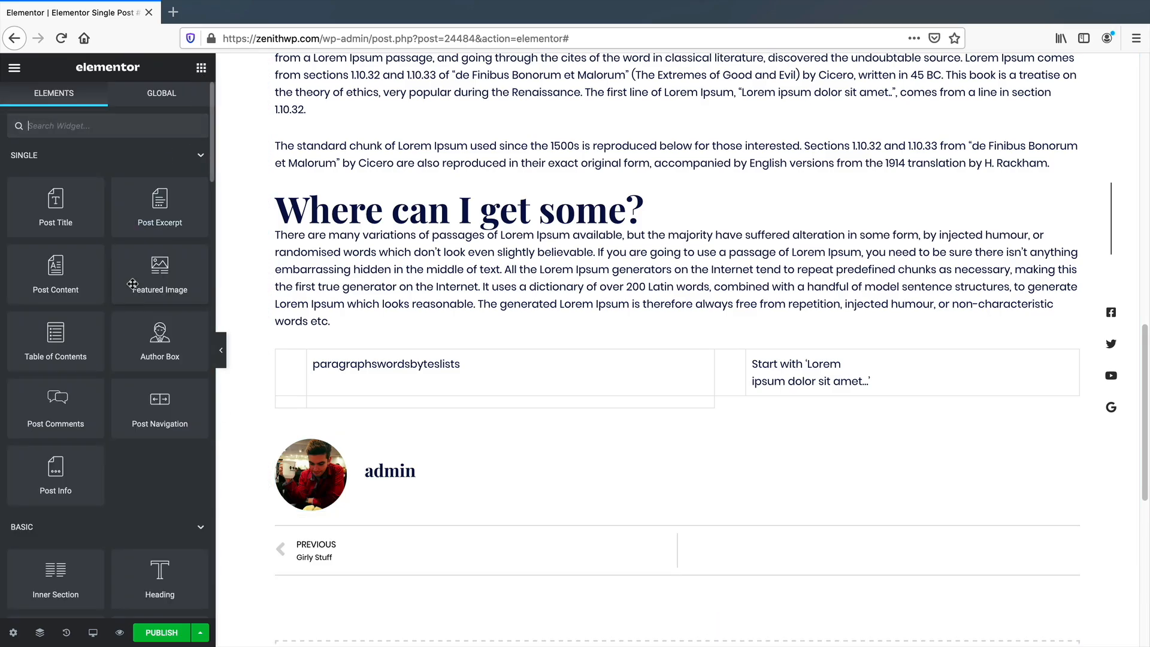
scroll(137, 294, down, 1)
scroll(137, 295, down, 1)
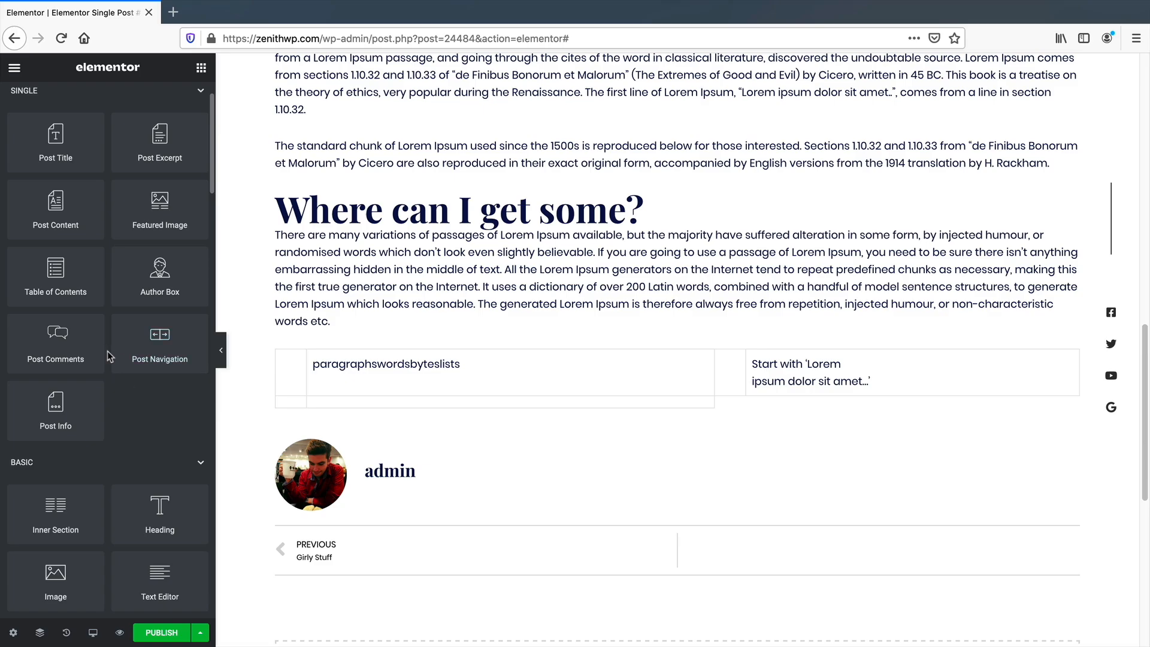
mouse_move(335, 513)
mouse_down()
mouse_move(335, 456)
mouse_move(343, 499)
mouse_up()
scroll(381, 475, down, 8)
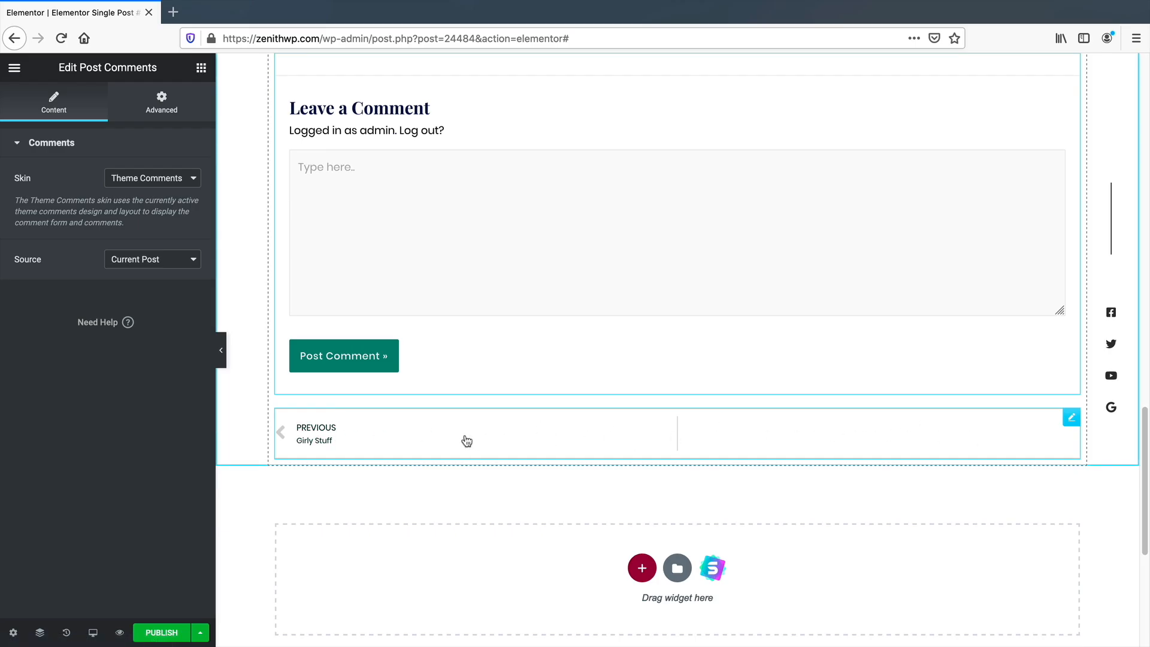
Insert an Animated Headline widget between the post info line and the post content.
scroll(347, 436, up, 7)
scroll(351, 444, up, 13)
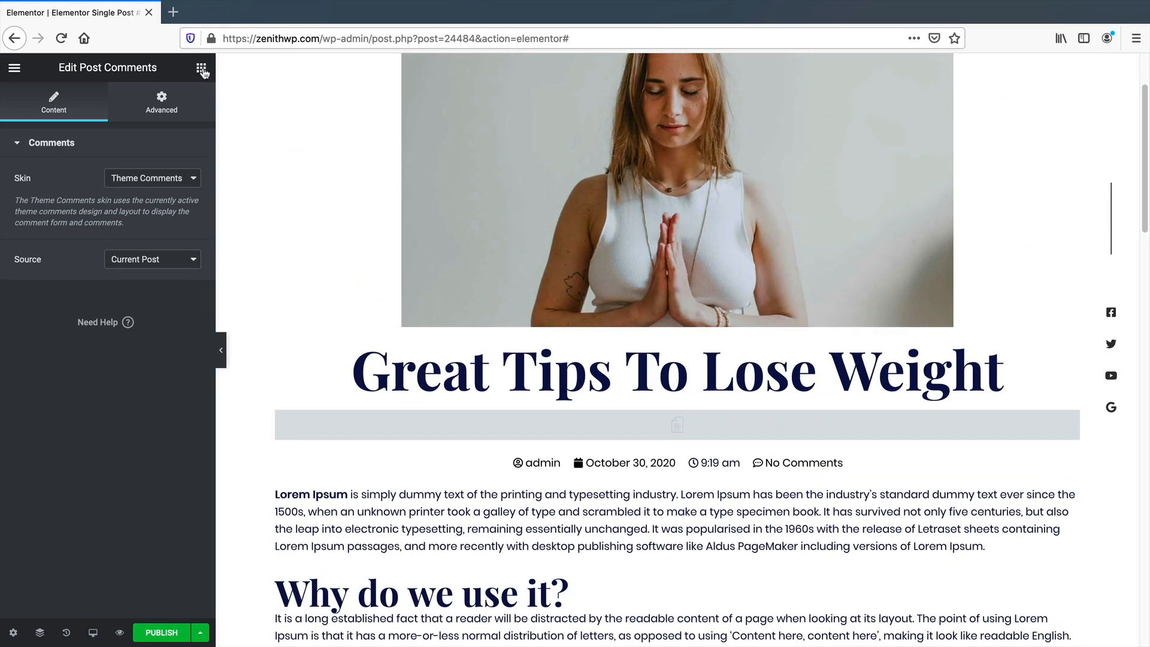
click(202, 68)
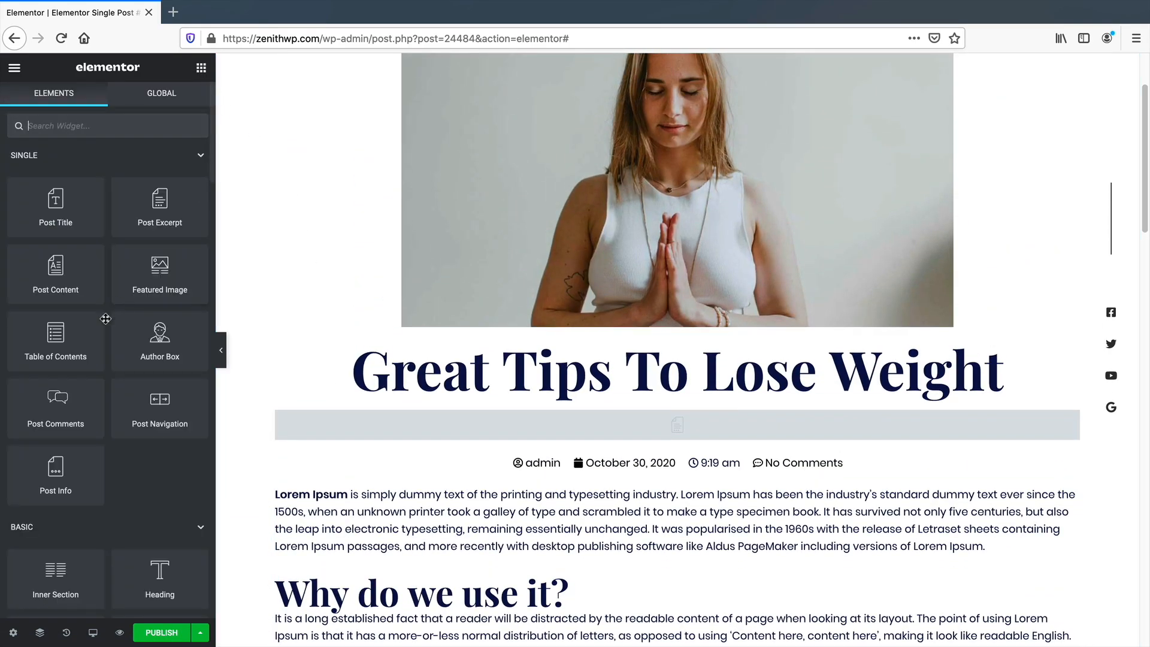
scroll(120, 386, down, 5)
scroll(120, 391, down, 7)
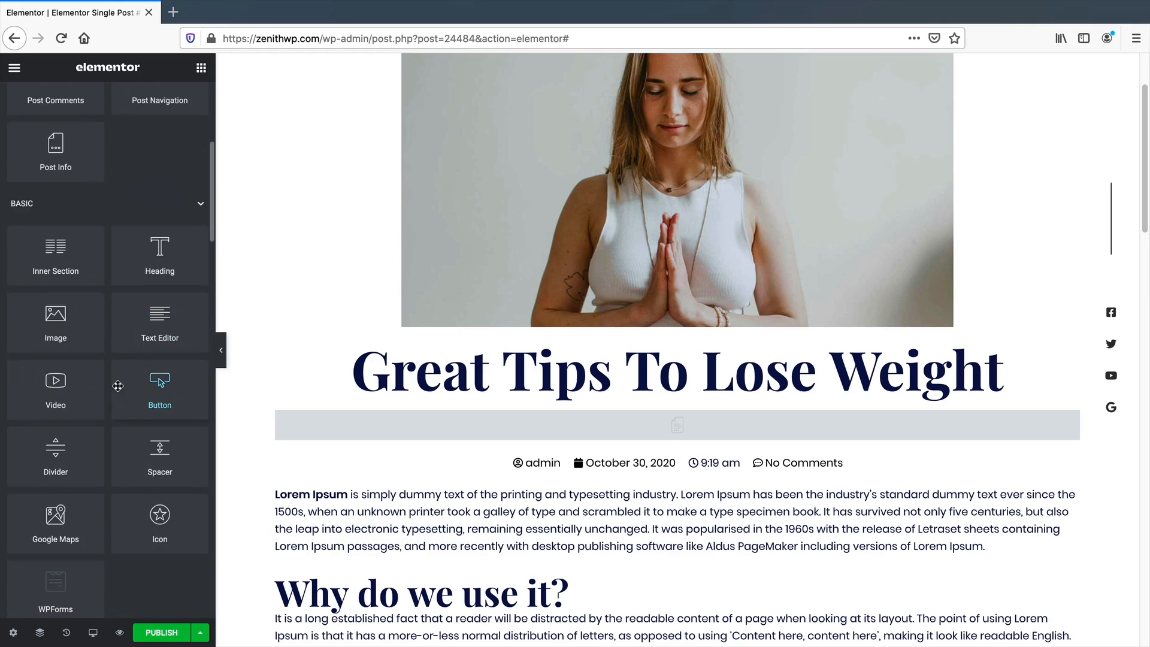
scroll(118, 386, down, 1)
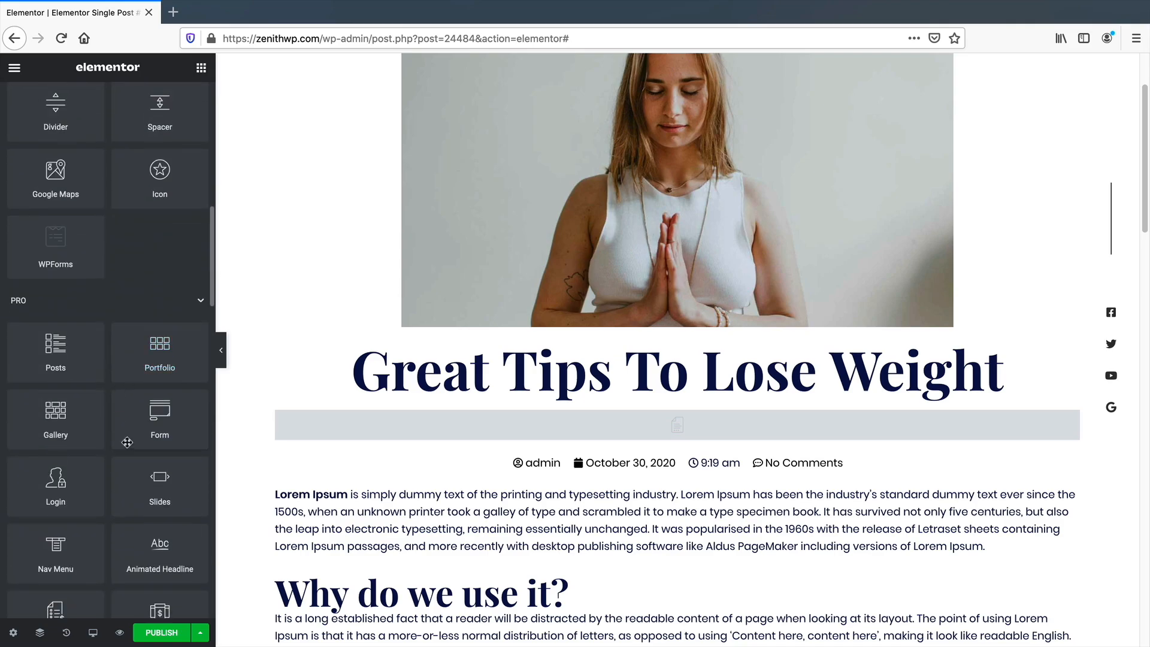
drag(156, 570, 451, 492)
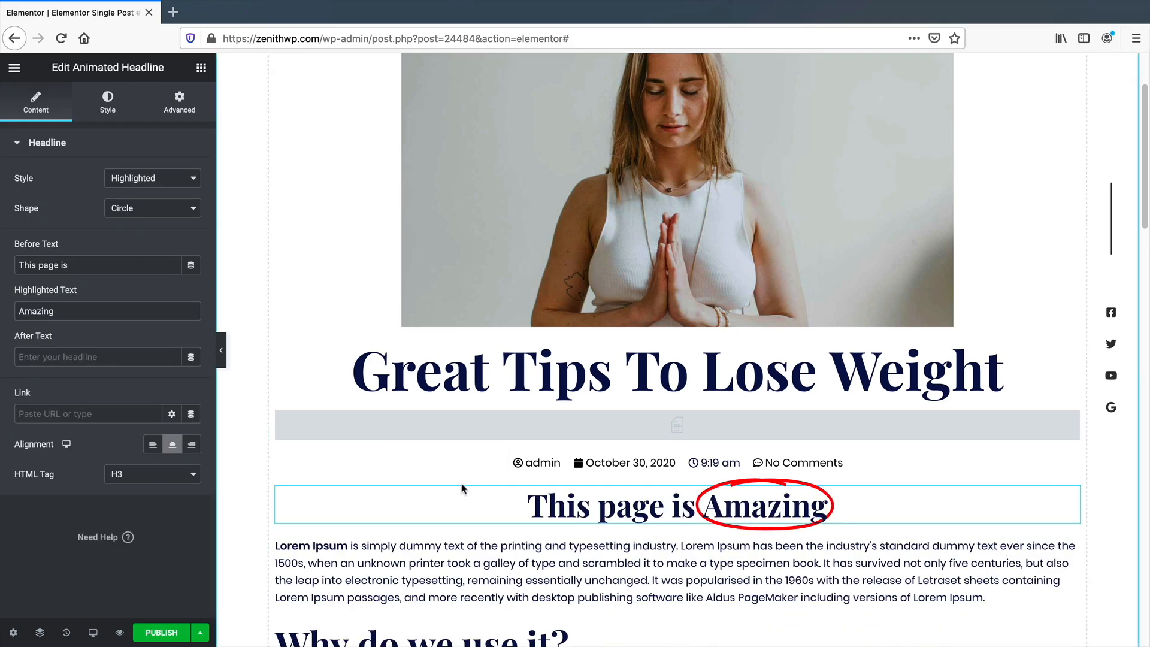
Insert a Button widget between the end of the post content and the author box.
scroll(462, 489, down, 12)
click(201, 67)
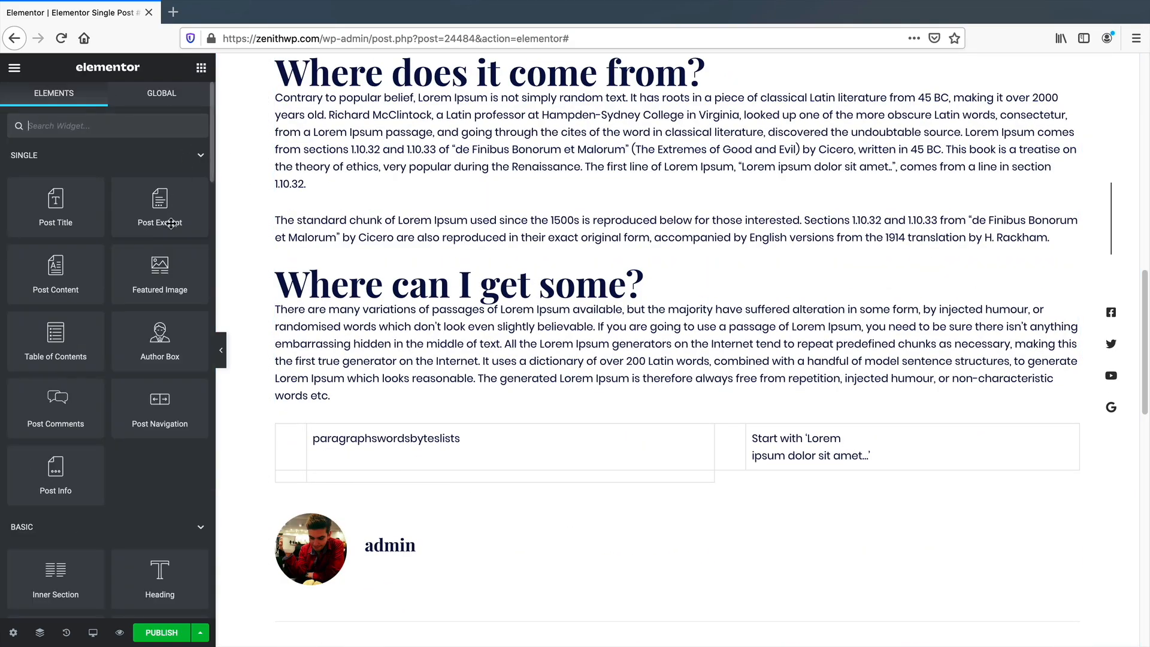
scroll(158, 419, down, 5)
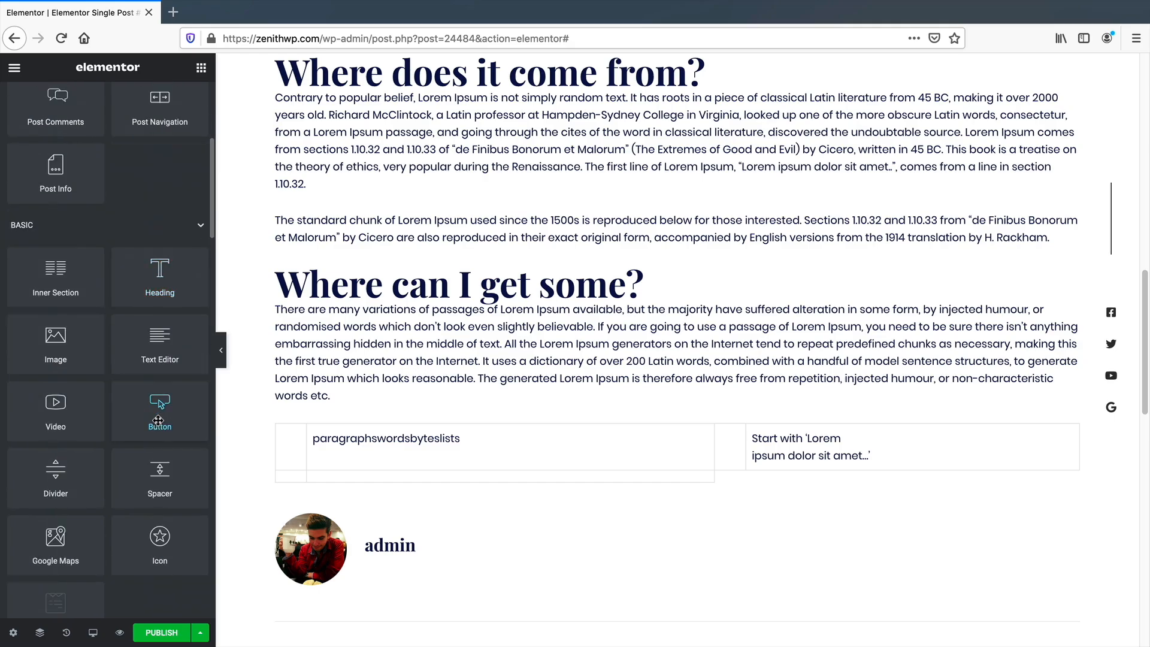
drag(162, 414, 368, 494)
Review the whole single post layout from the featured image down to the post navigation.
scroll(556, 421, up, 13)
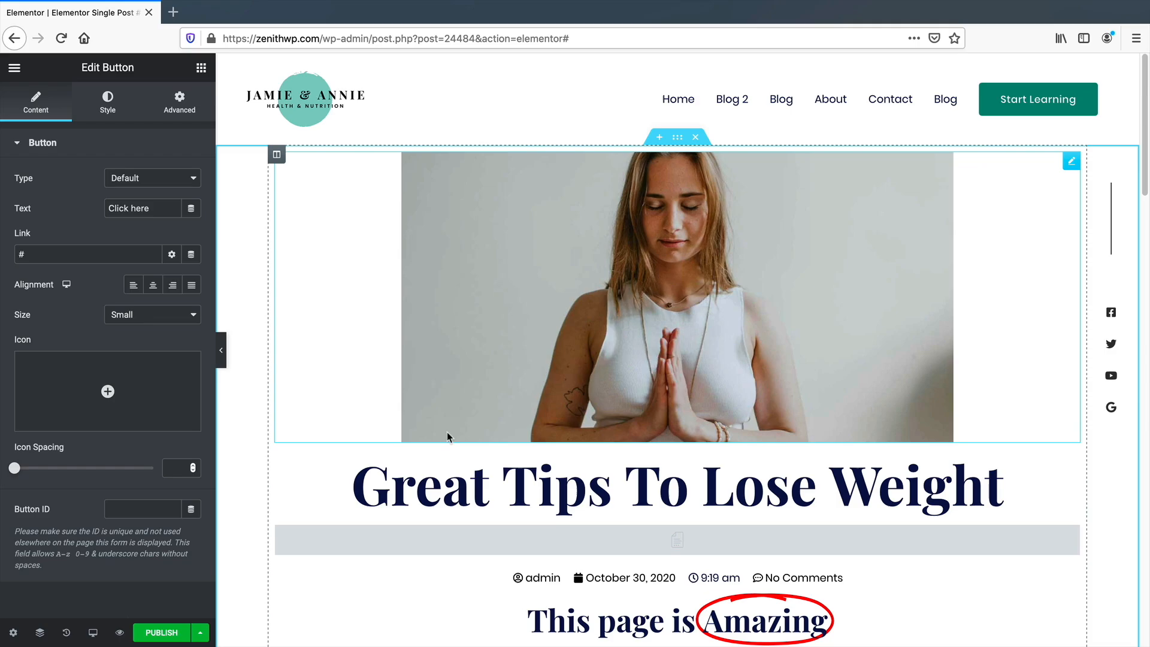
scroll(447, 432, down, 7)
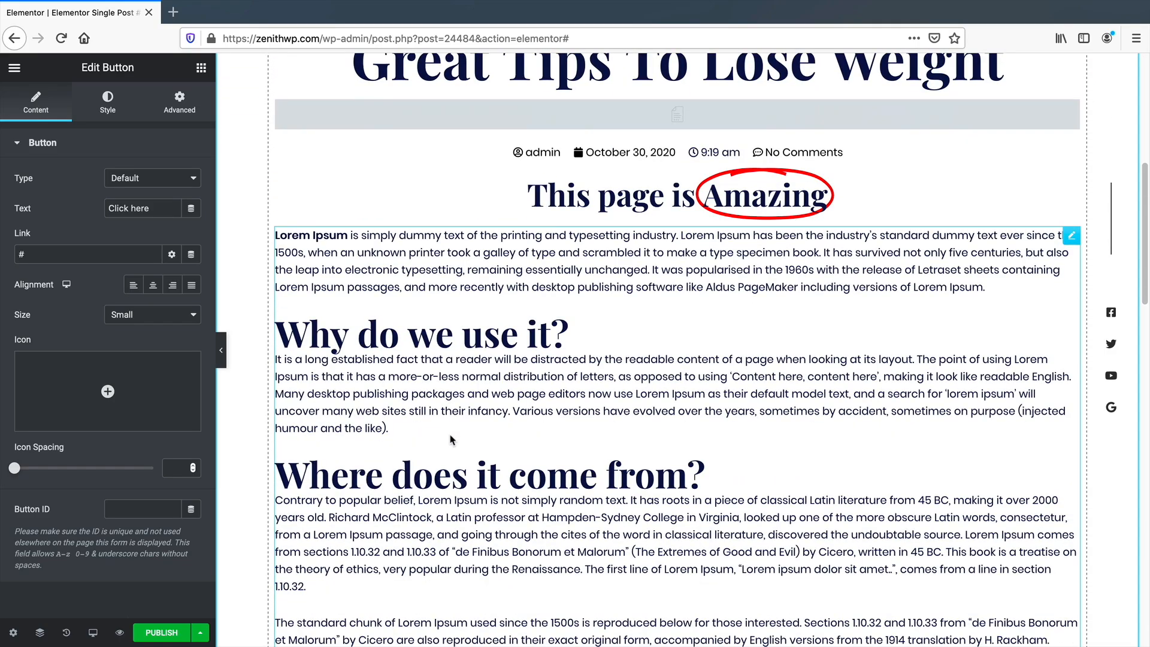
scroll(451, 440, down, 2)
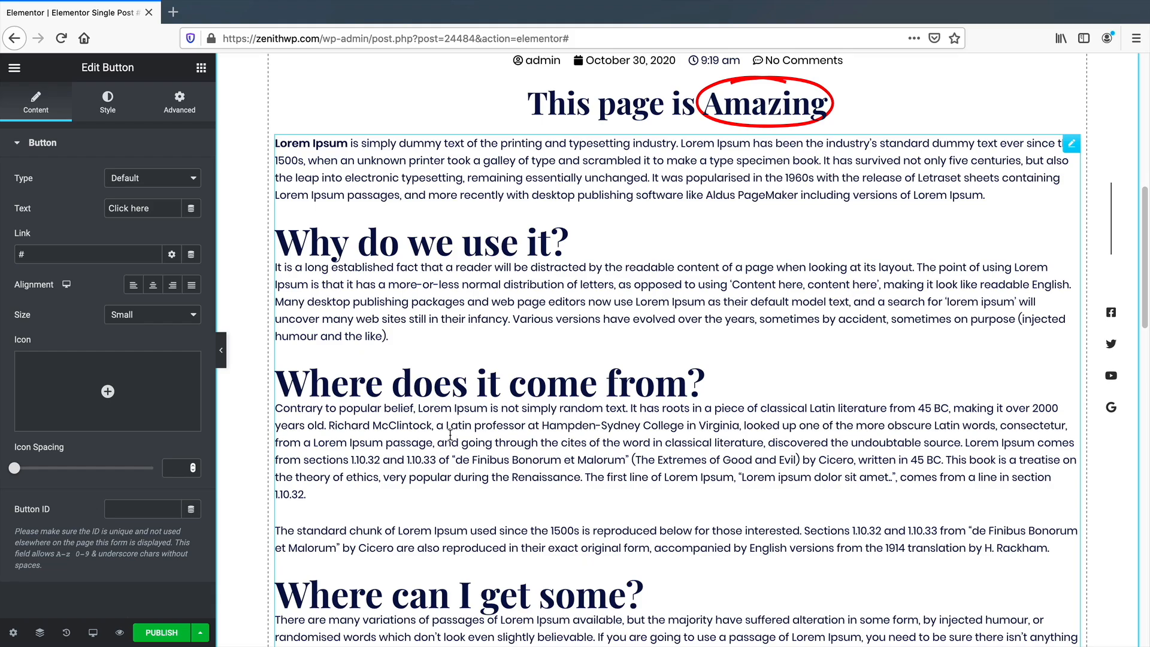
scroll(450, 434, down, 8)
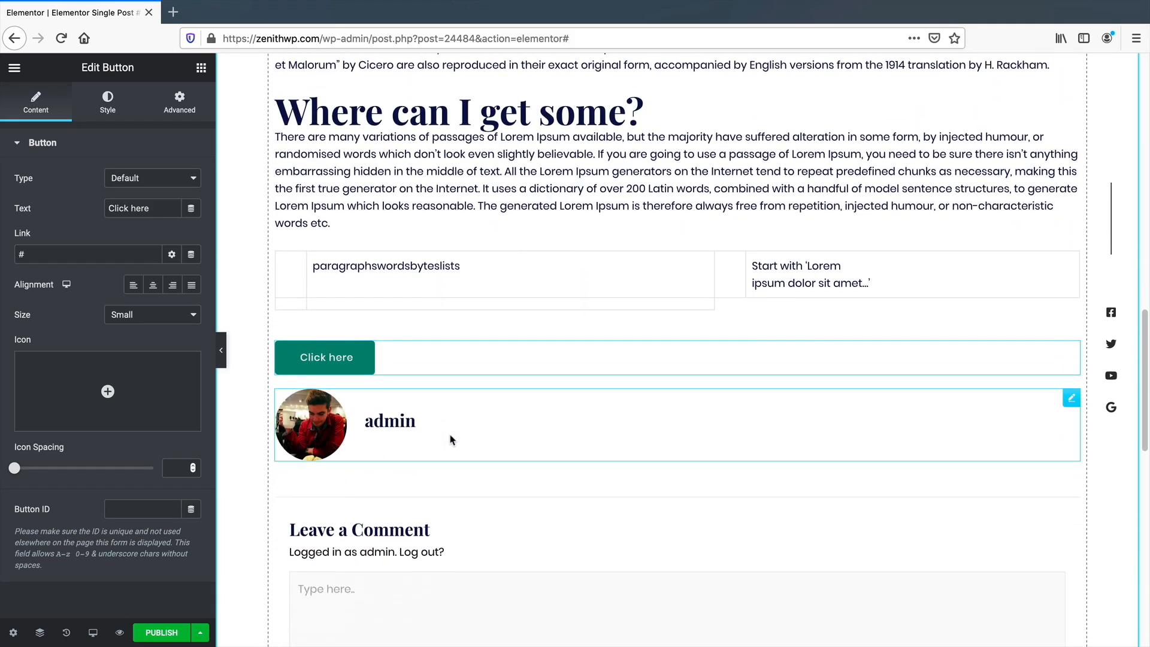
scroll(451, 441, down, 8)
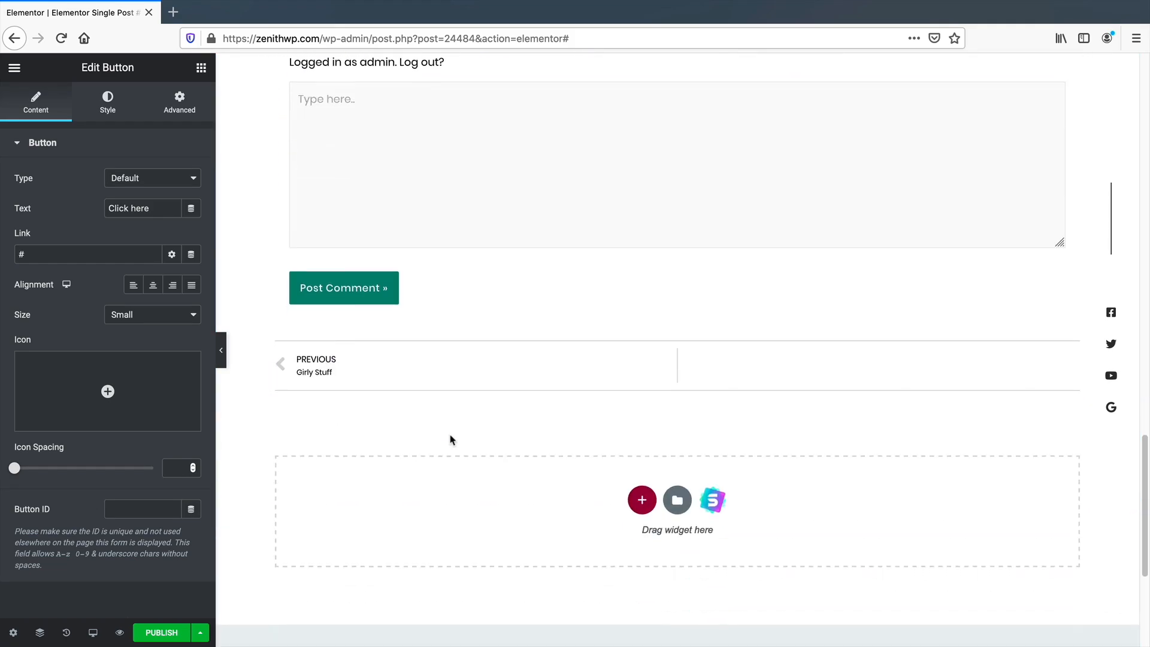
scroll(451, 440, down, 4)
scroll(451, 442, up, 13)
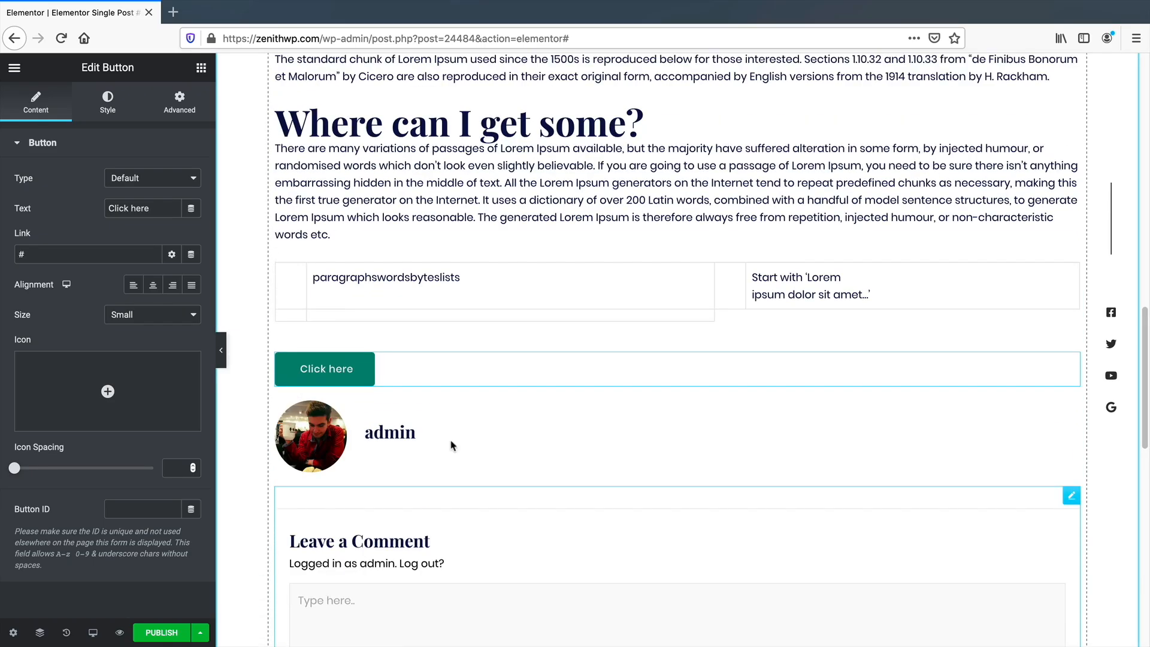
Publish the single post template with an Include display condition set to all Posts.
scroll(453, 446, up, 20)
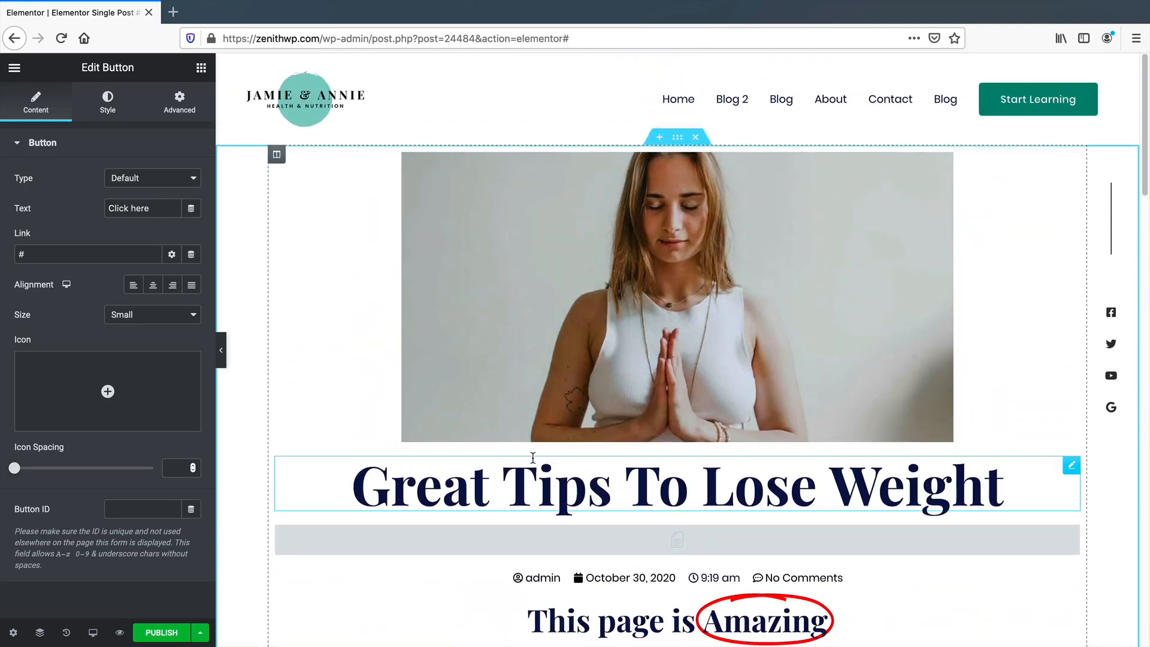
click(161, 634)
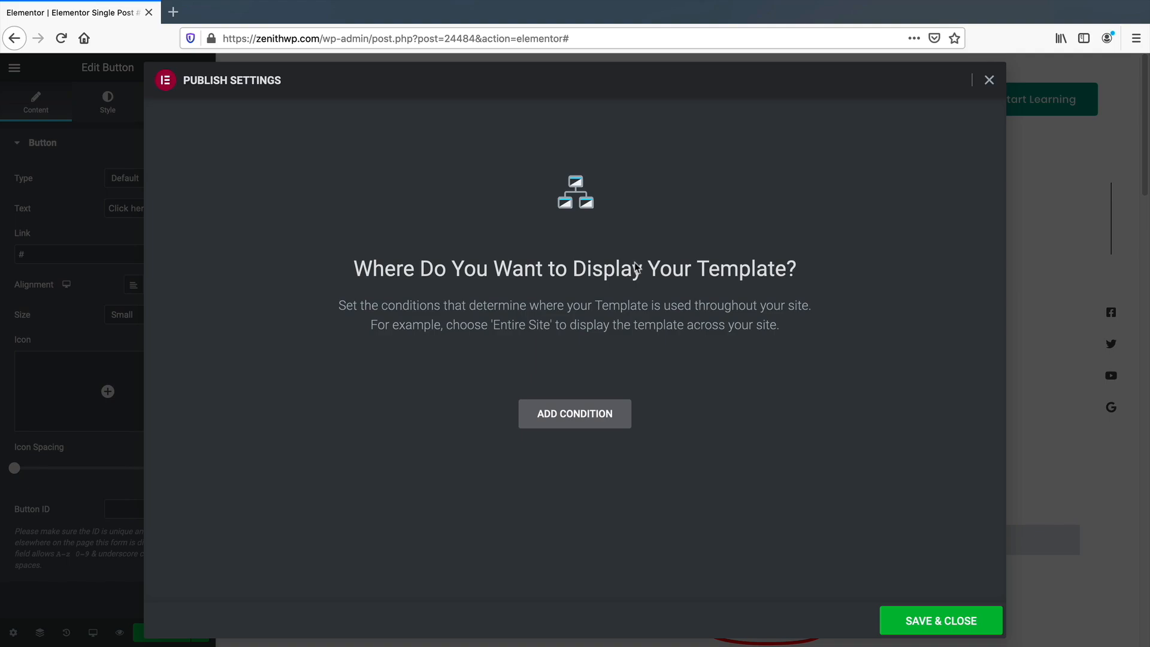
click(574, 415)
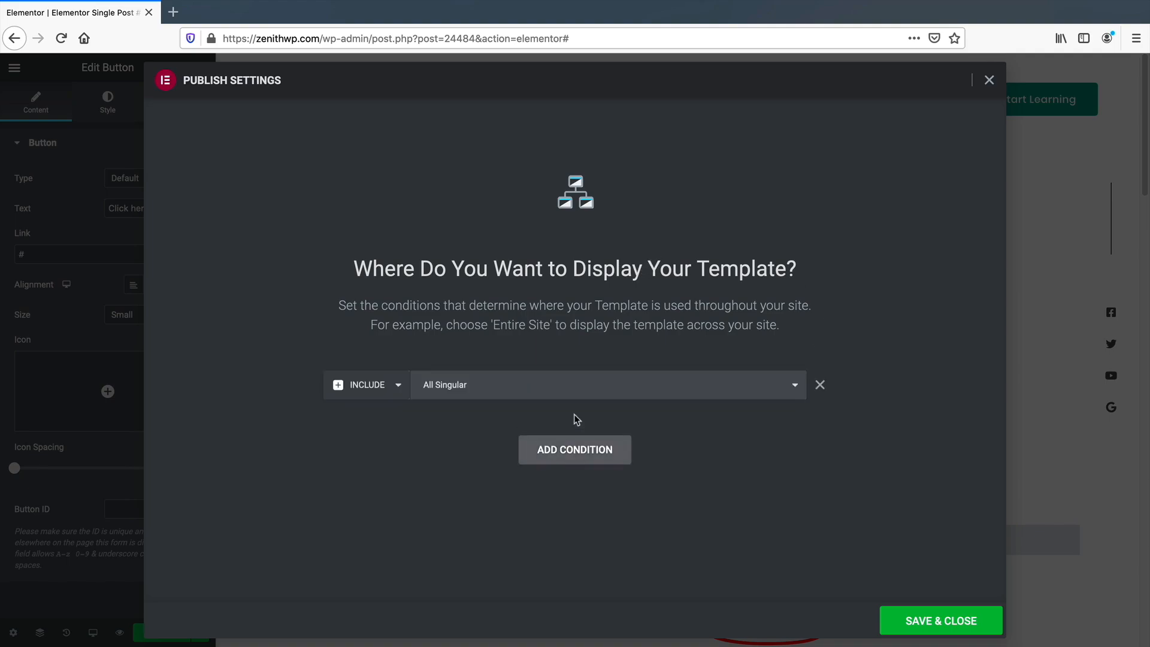
click(549, 393)
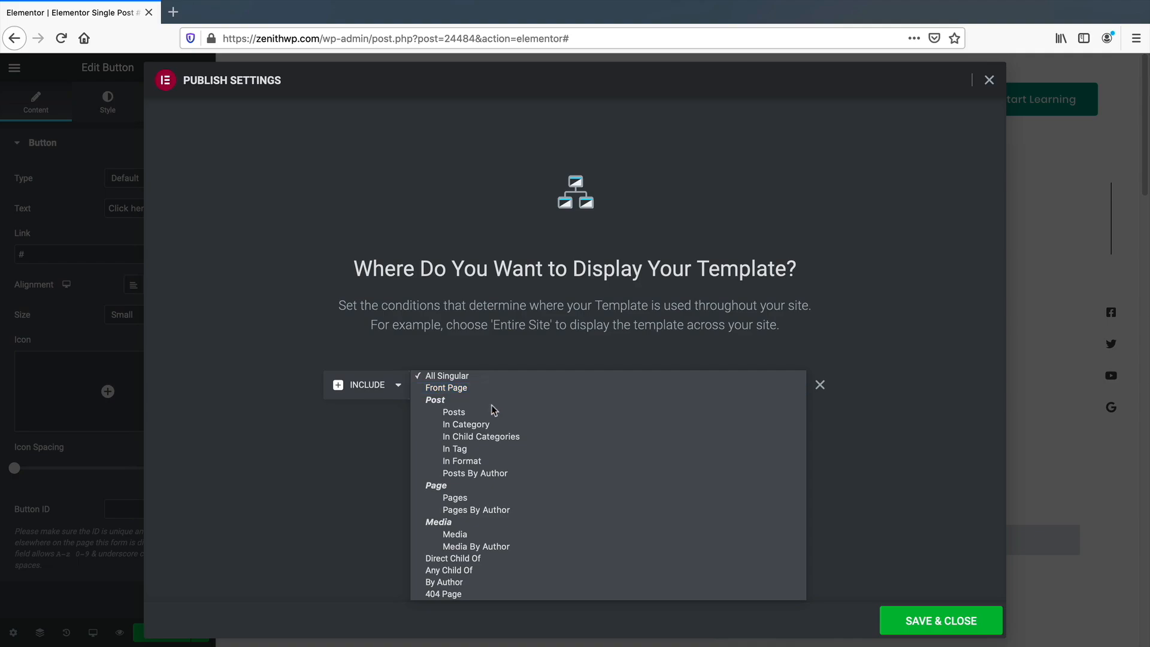
click(448, 412)
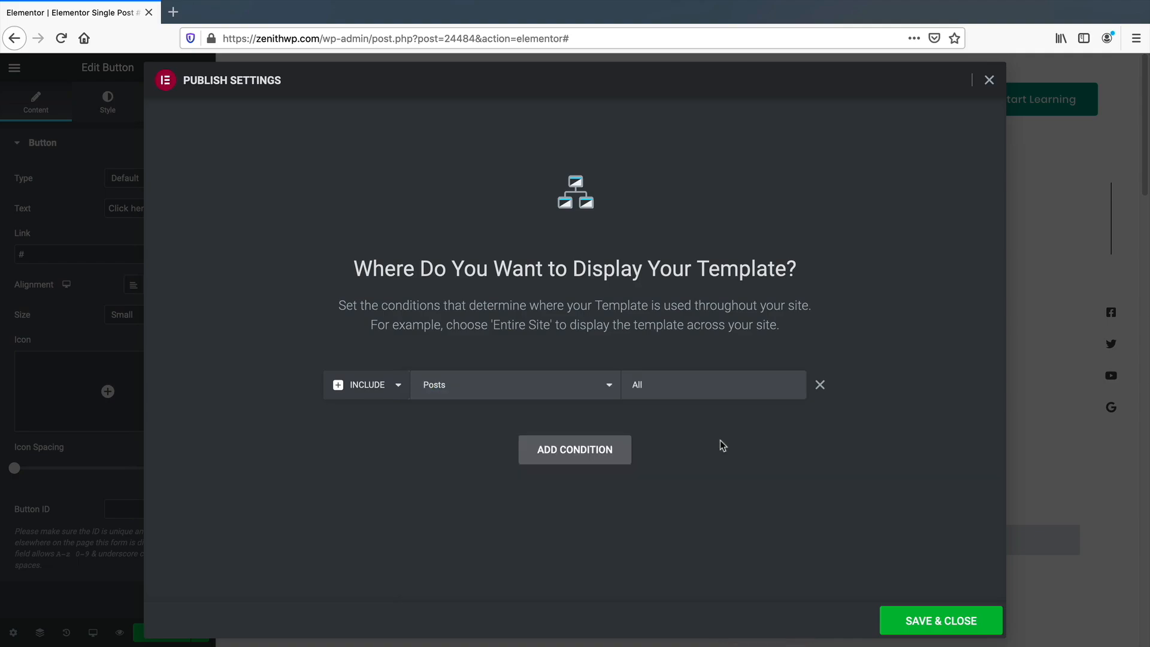
click(938, 623)
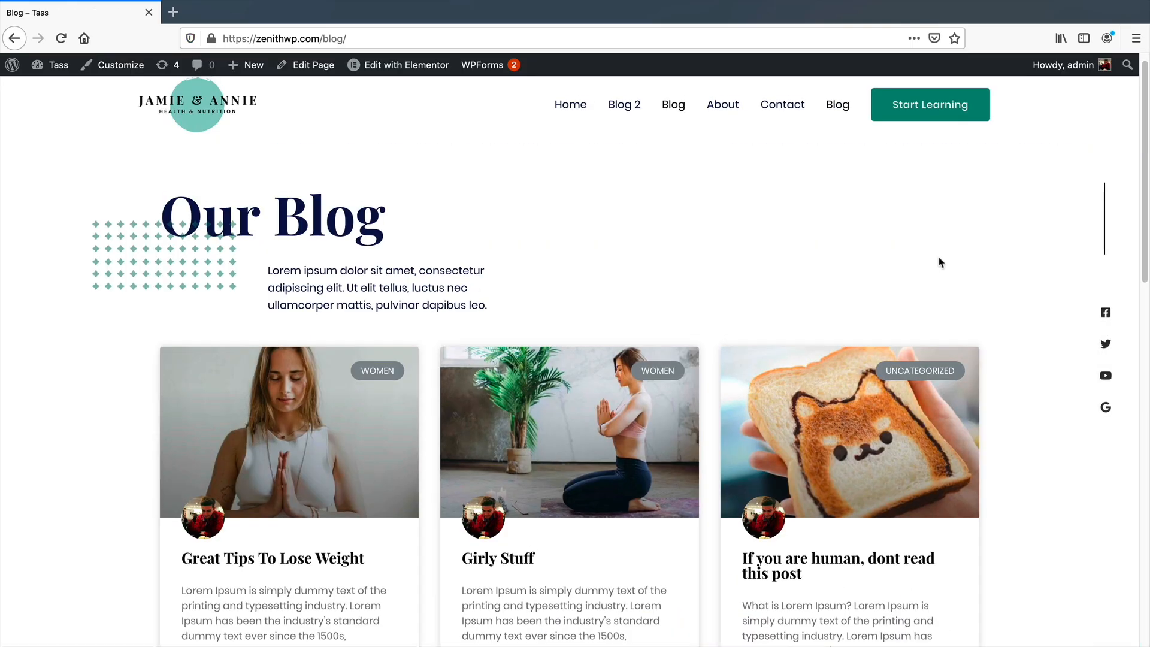
Open the post "If you are human, dont read this post" from the blog page and check its layout from title to post navigation.
scroll(1028, 298, down, 5)
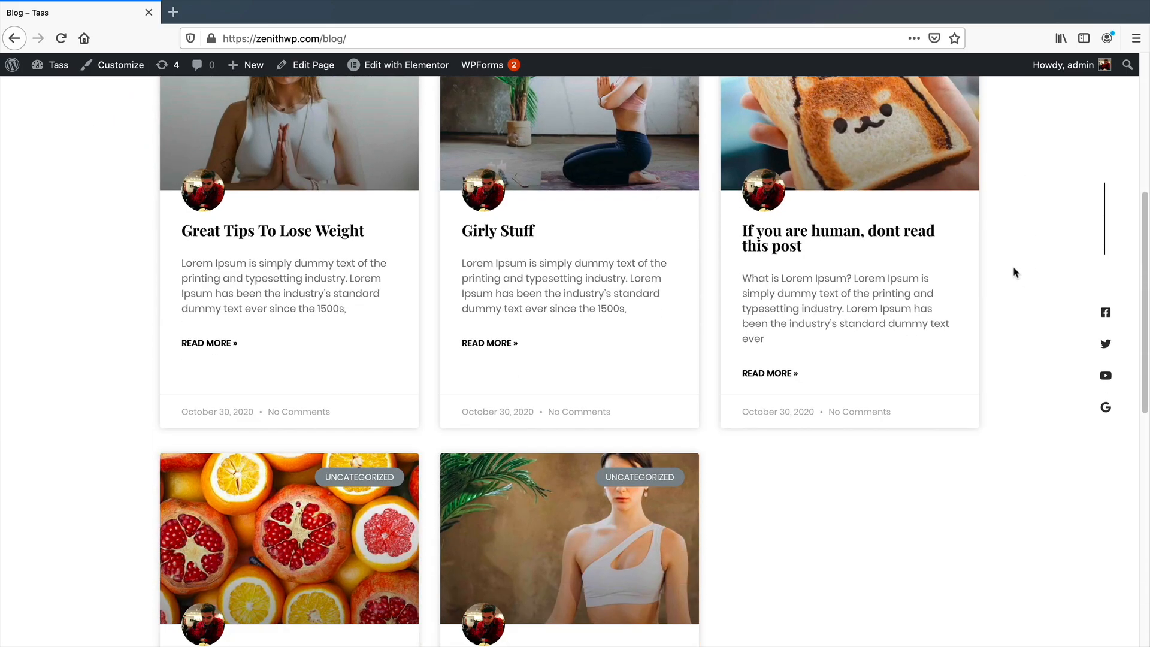
scroll(1017, 273, up, 2)
click(860, 416)
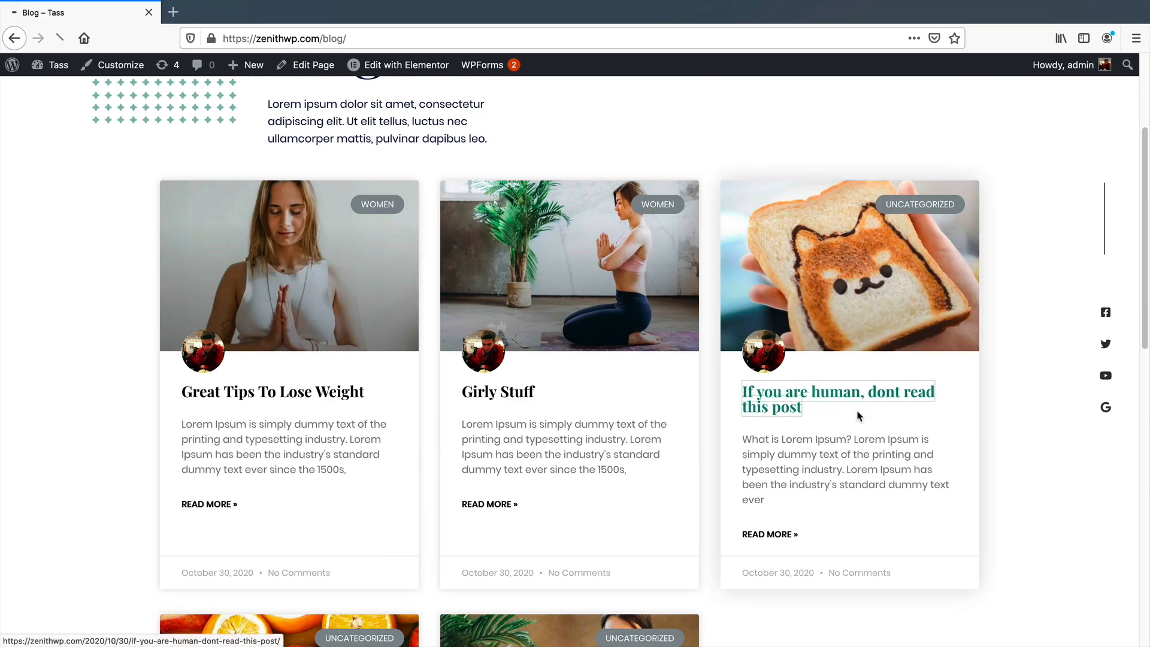
scroll(377, 434, down, 2)
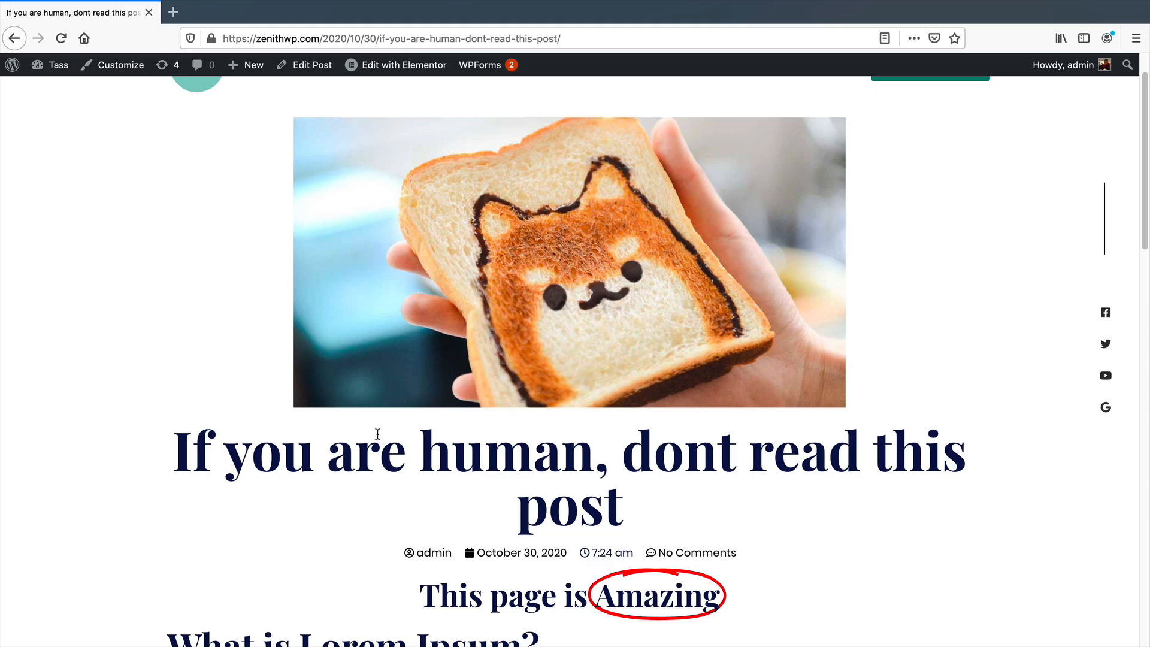
drag(171, 451, 622, 508)
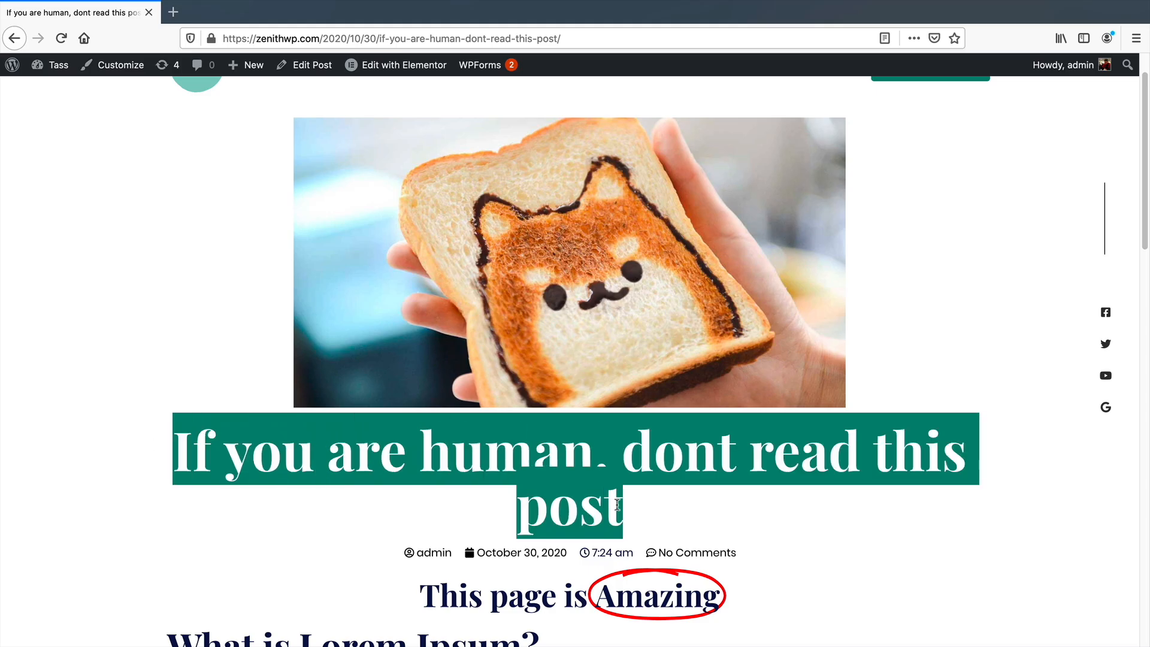
double_click(619, 505)
scroll(620, 505, down, 2)
drag(467, 459, 574, 463)
scroll(575, 466, down, 6)
scroll(575, 466, down, 9)
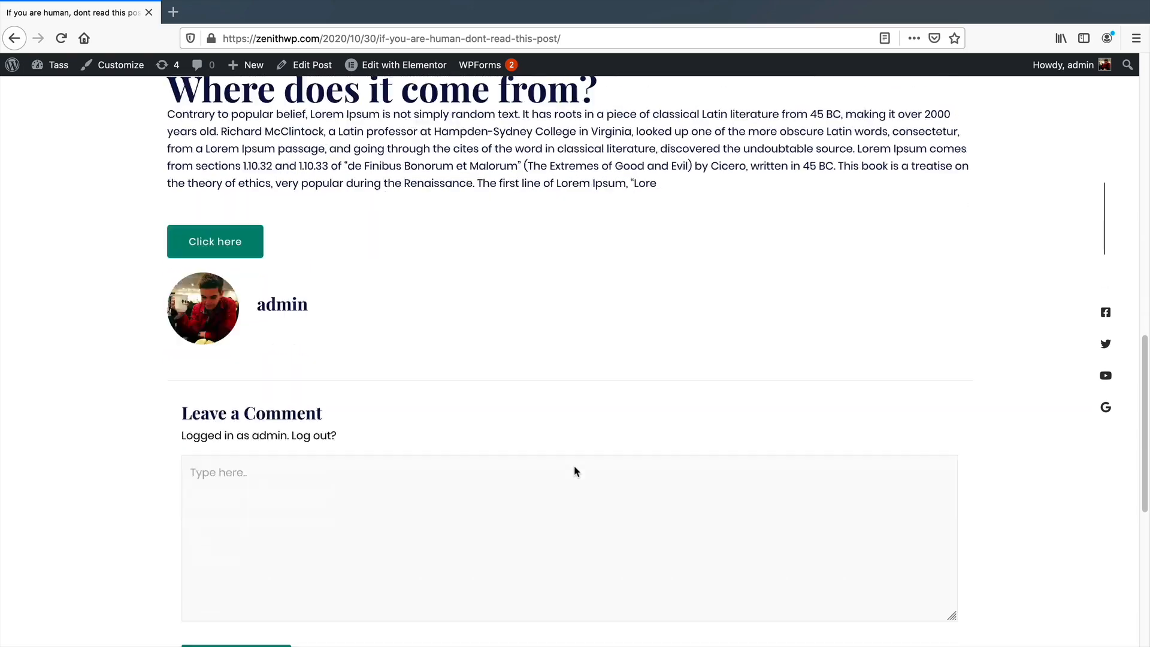
scroll(406, 390, up, 5)
scroll(405, 387, down, 3)
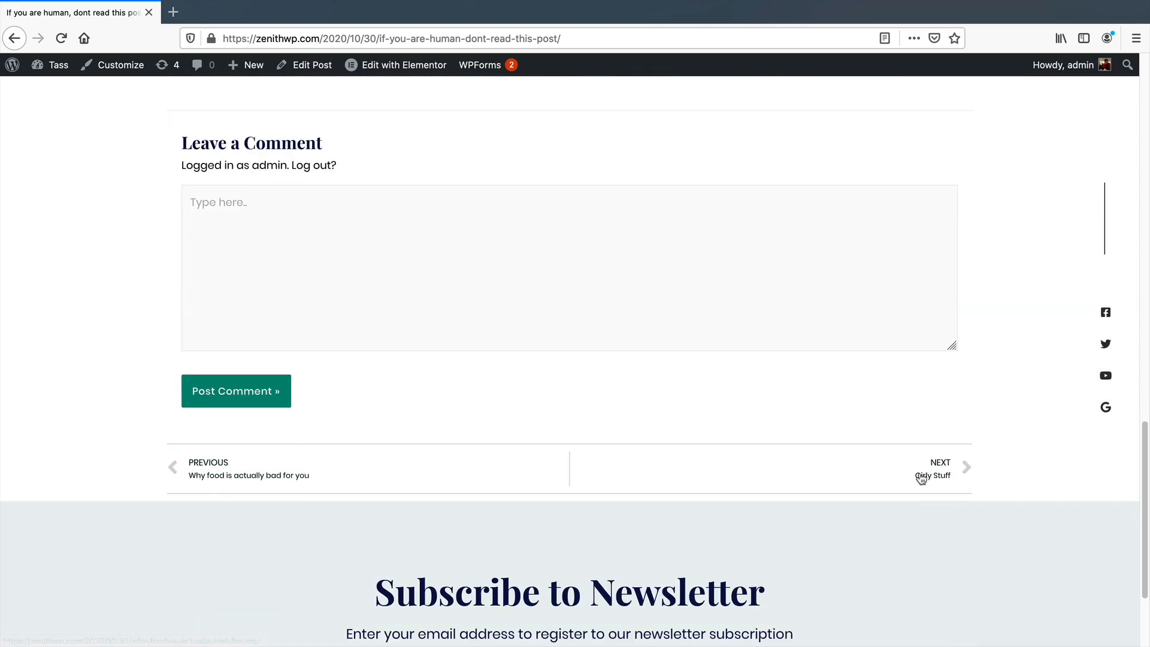
click(13, 38)
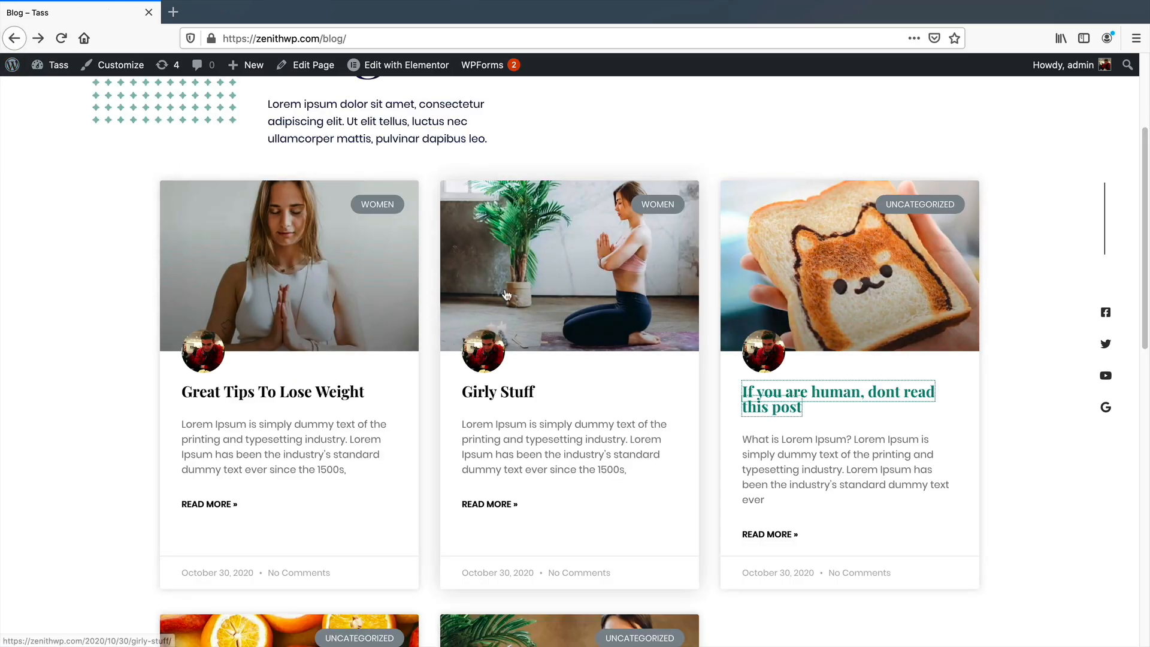
Open the post "10 things girls want from you" and check the template's layout down to the footer, returning to the blog page.
scroll(552, 335, down, 5)
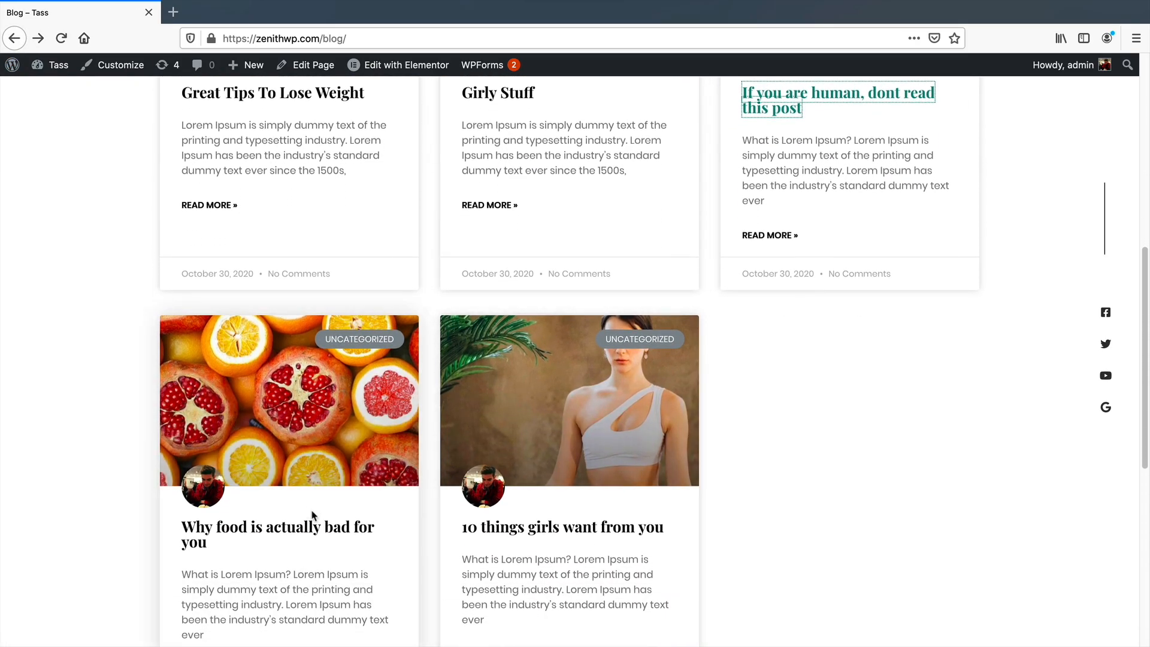
click(563, 538)
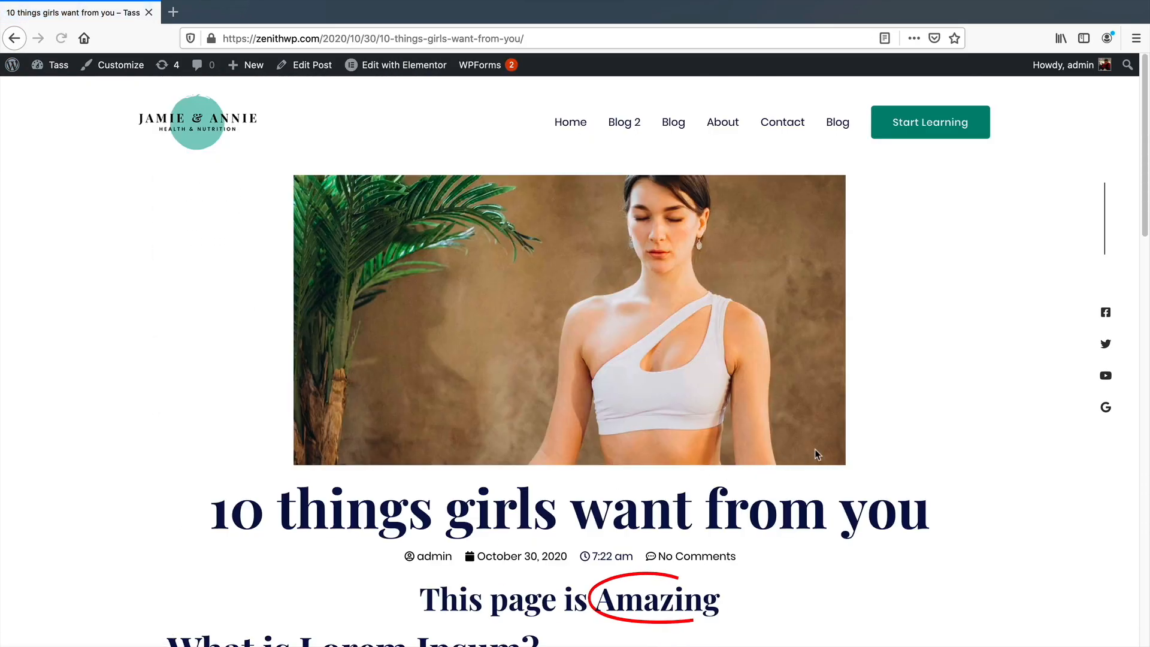
scroll(911, 446, down, 2)
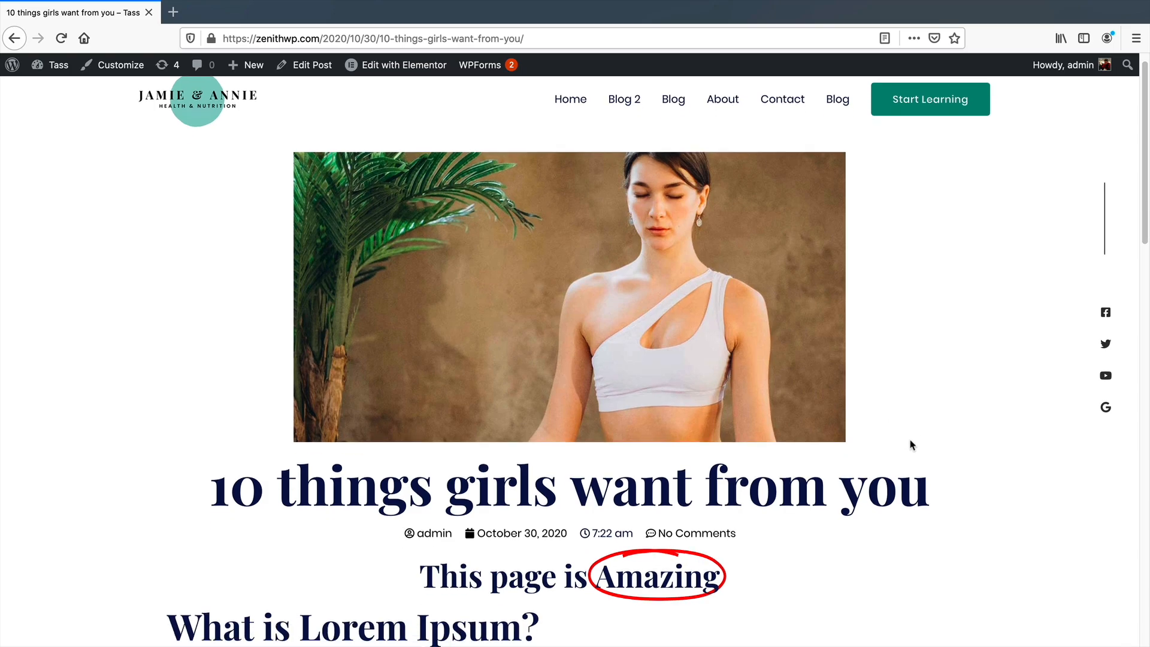
scroll(911, 440, down, 5)
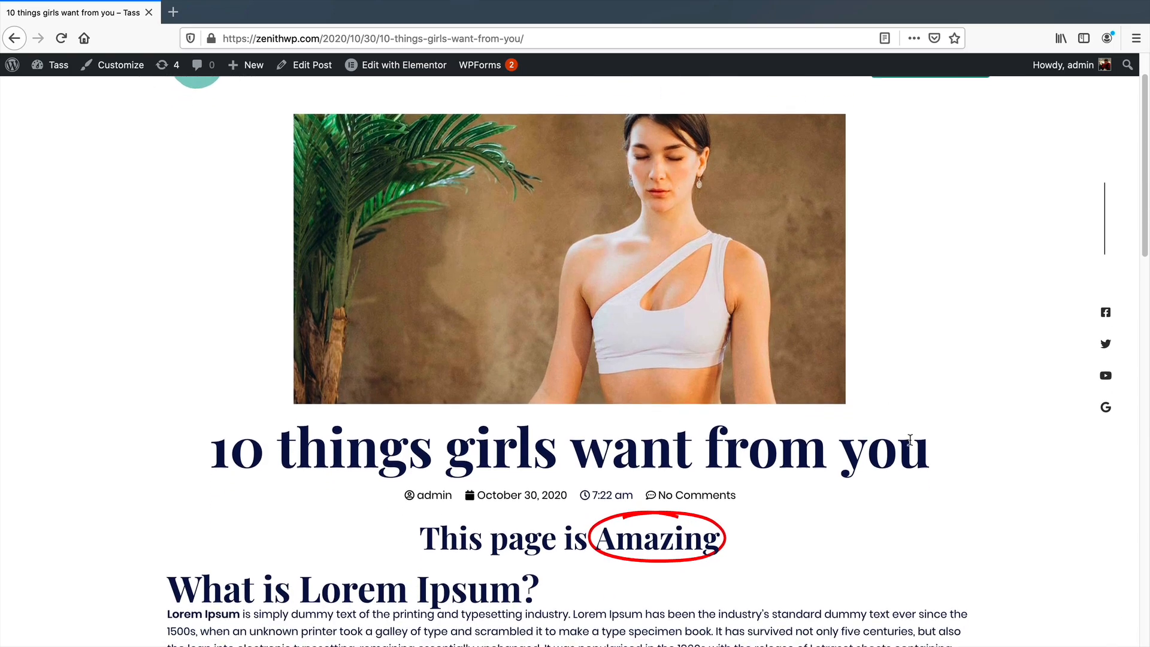
scroll(911, 443, down, 15)
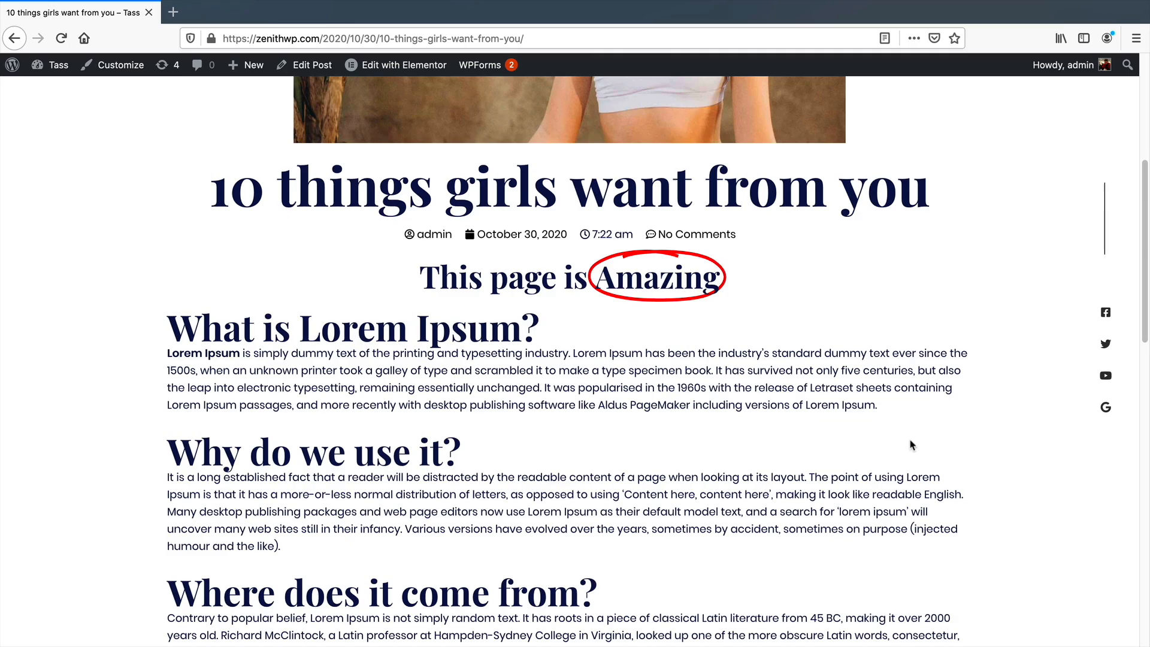
scroll(911, 447, down, 9)
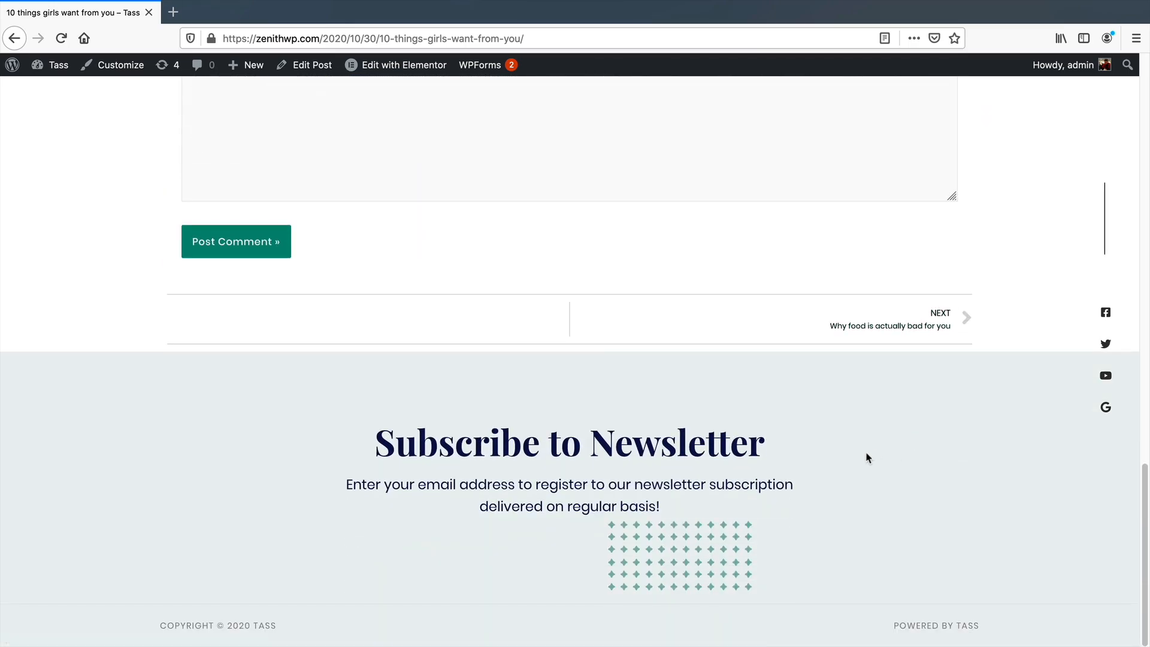
scroll(869, 458, up, 20)
scroll(873, 468, up, 10)
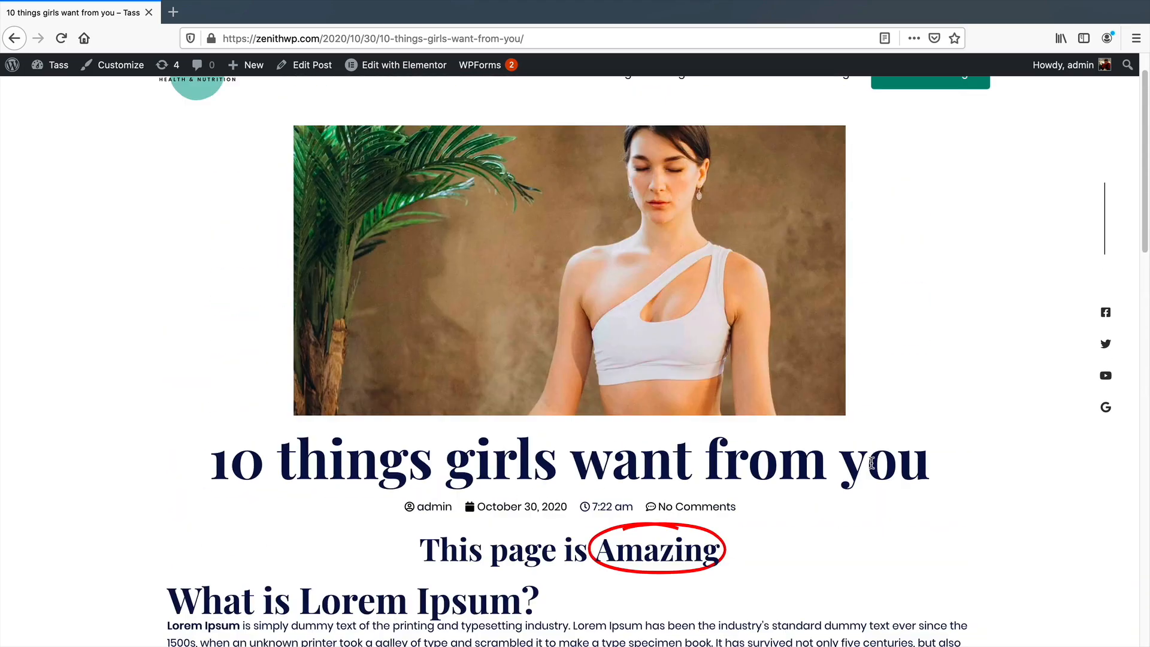
click(13, 37)
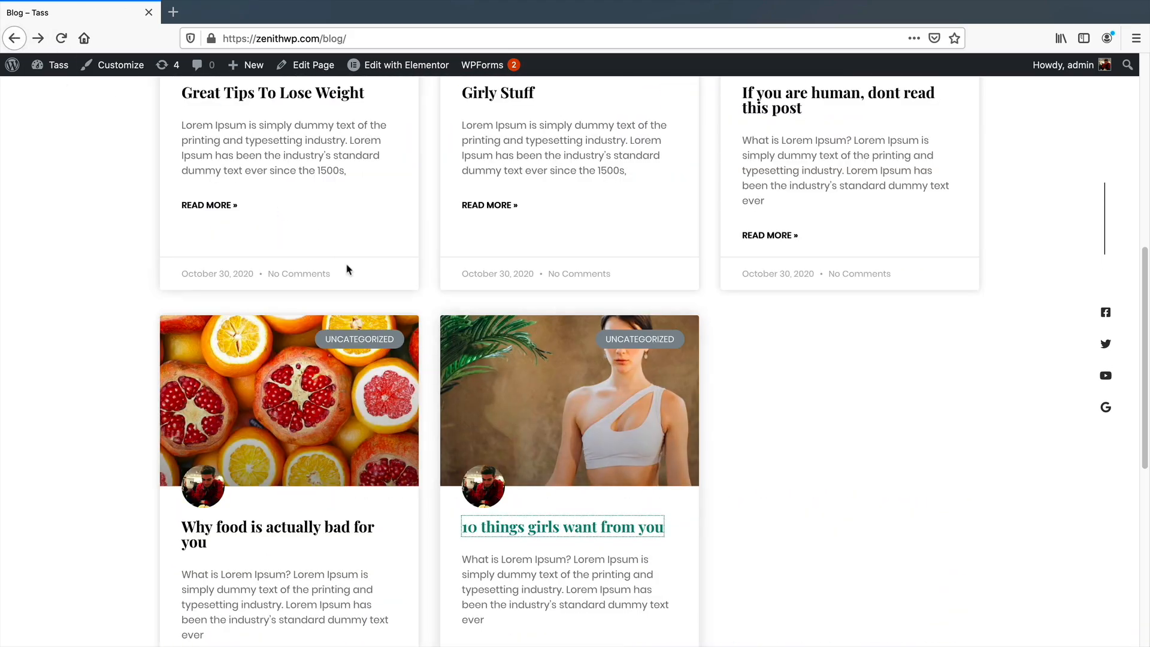
Check the template on the post "Why food is actually bad for you" and return to the blog page.
click(259, 531)
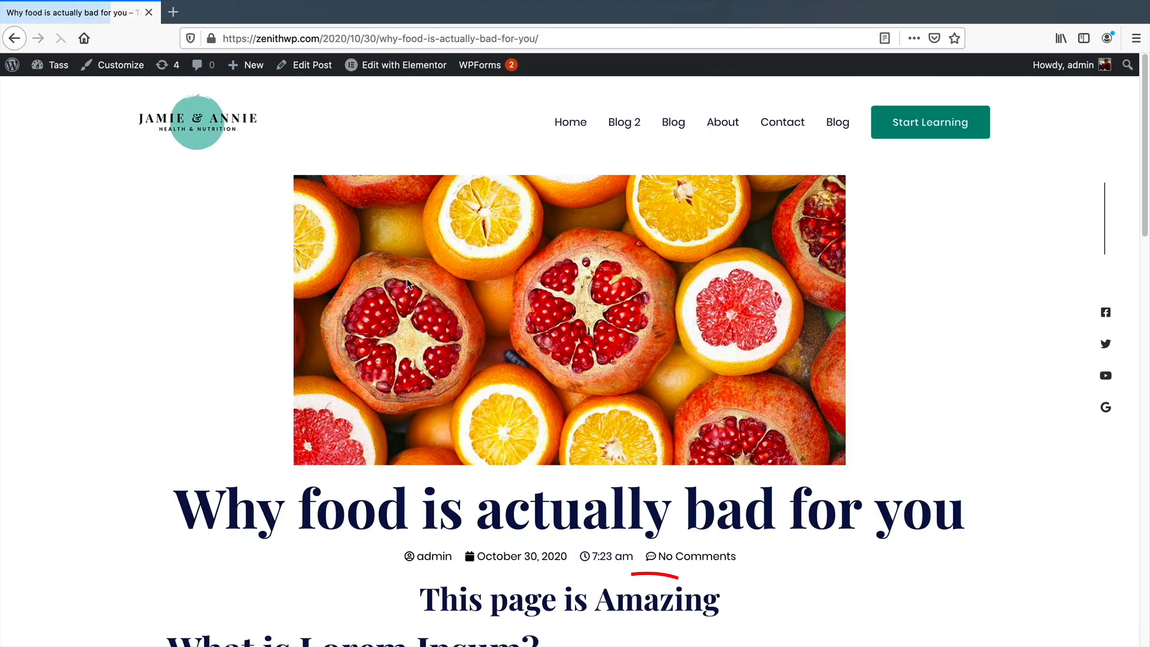
click(4, 38)
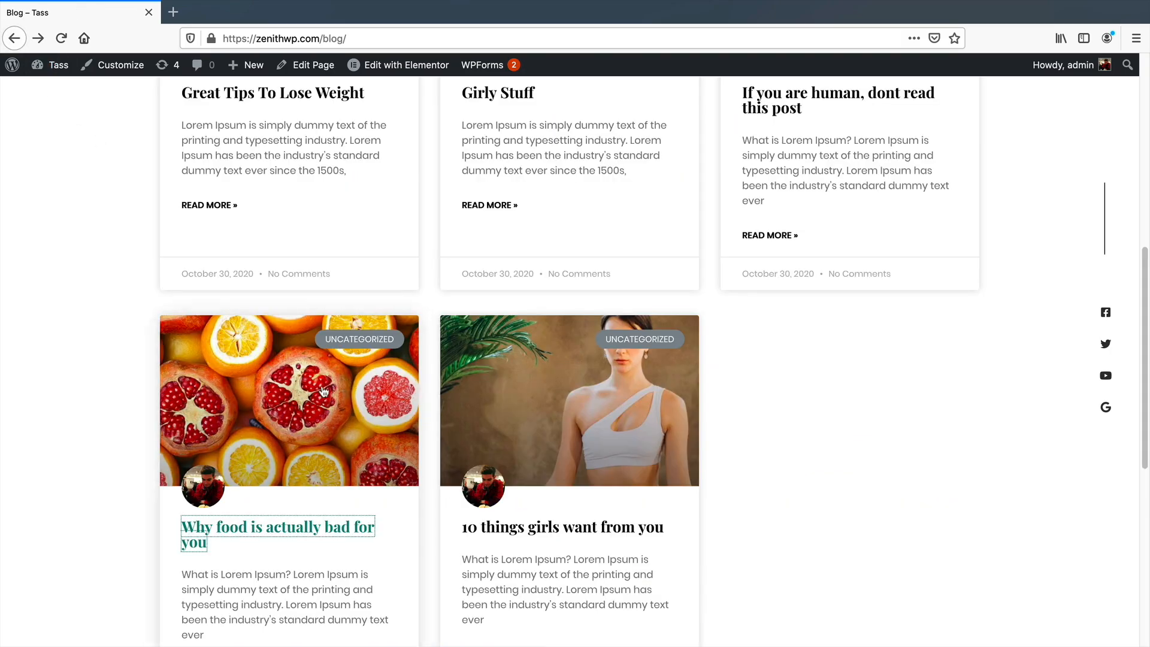
scroll(324, 390, up, 8)
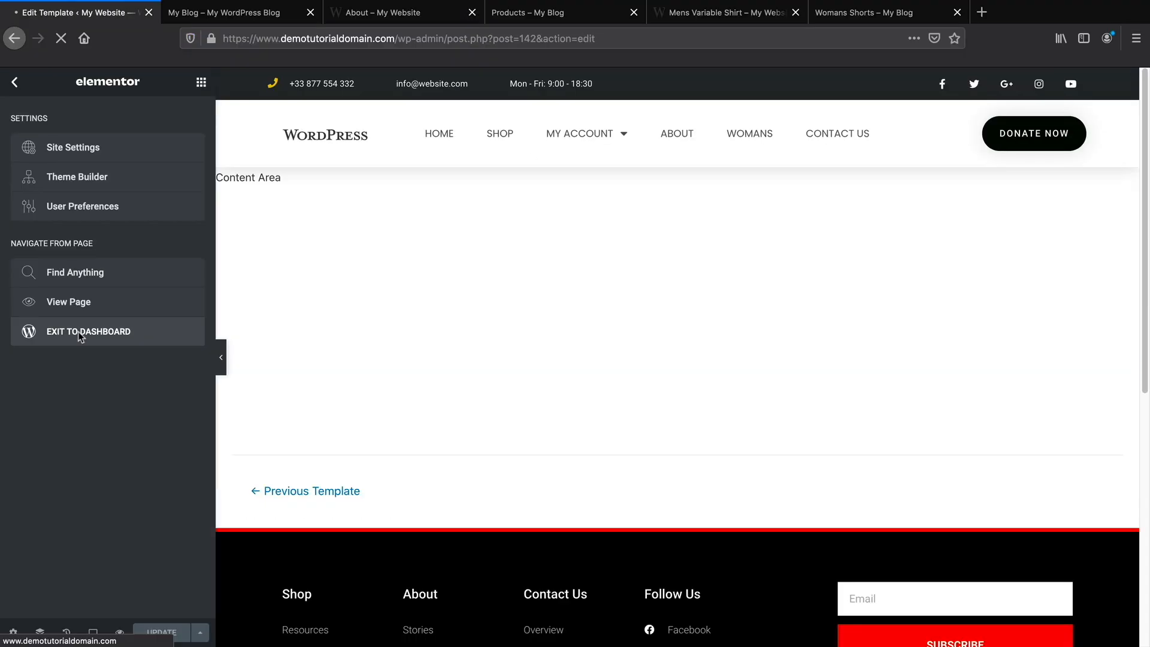
Exit the footer template editor to the WordPress dashboard and open the Theme Builder.
click(78, 332)
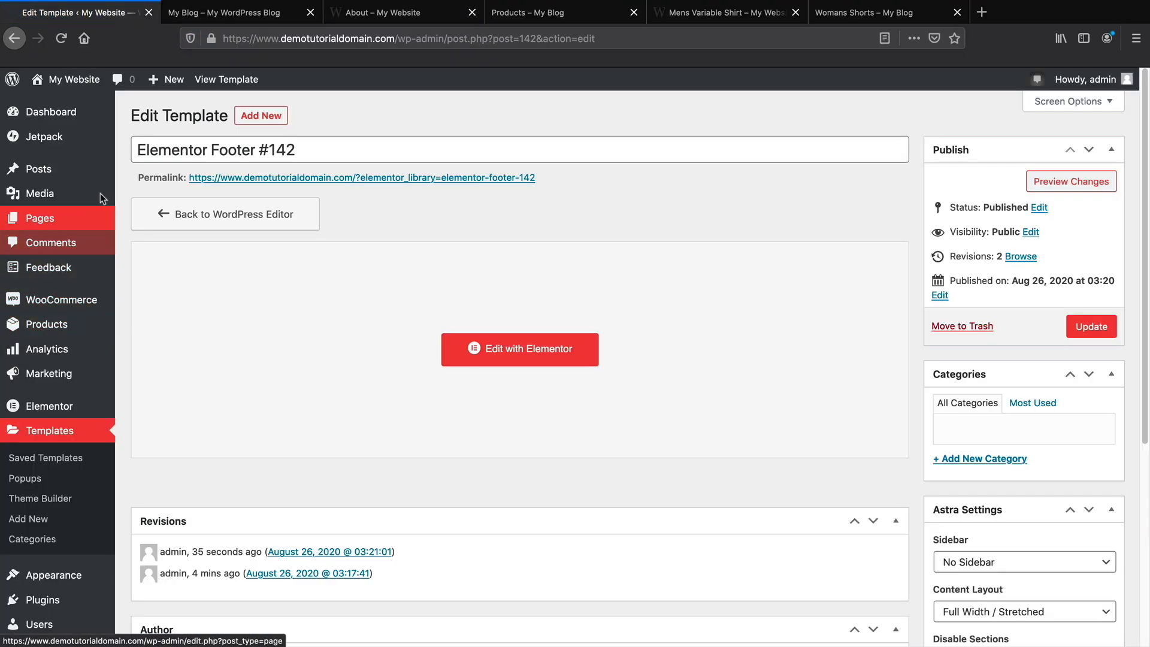
mouse_move(85, 122)
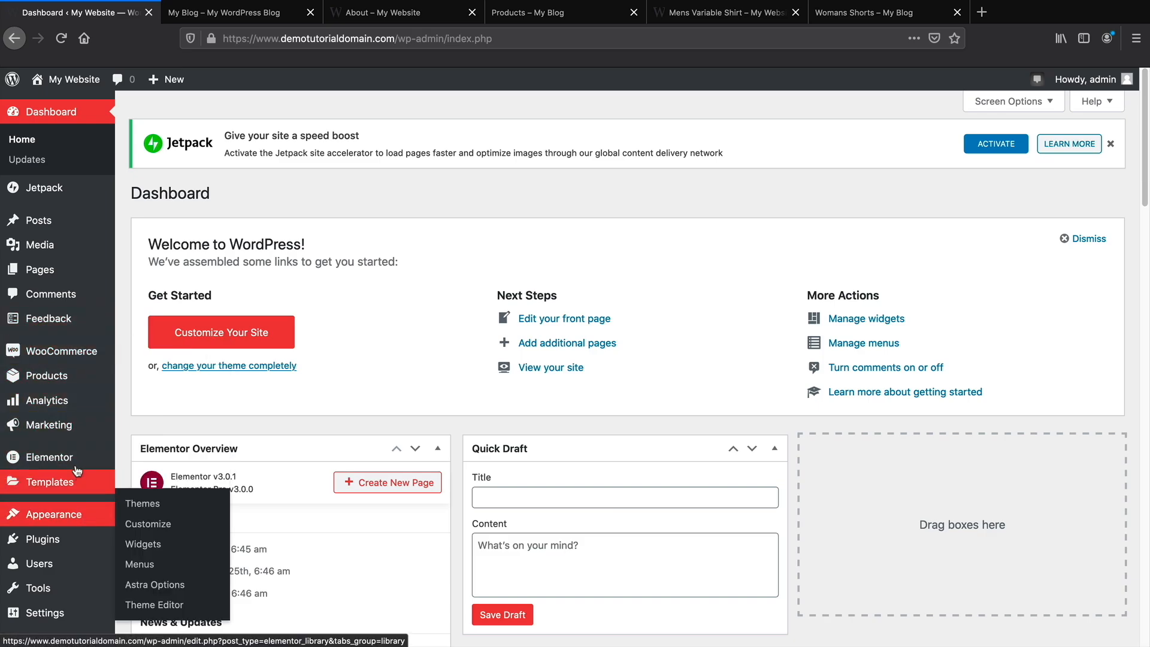
mouse_move(73, 466)
mouse_move(51, 483)
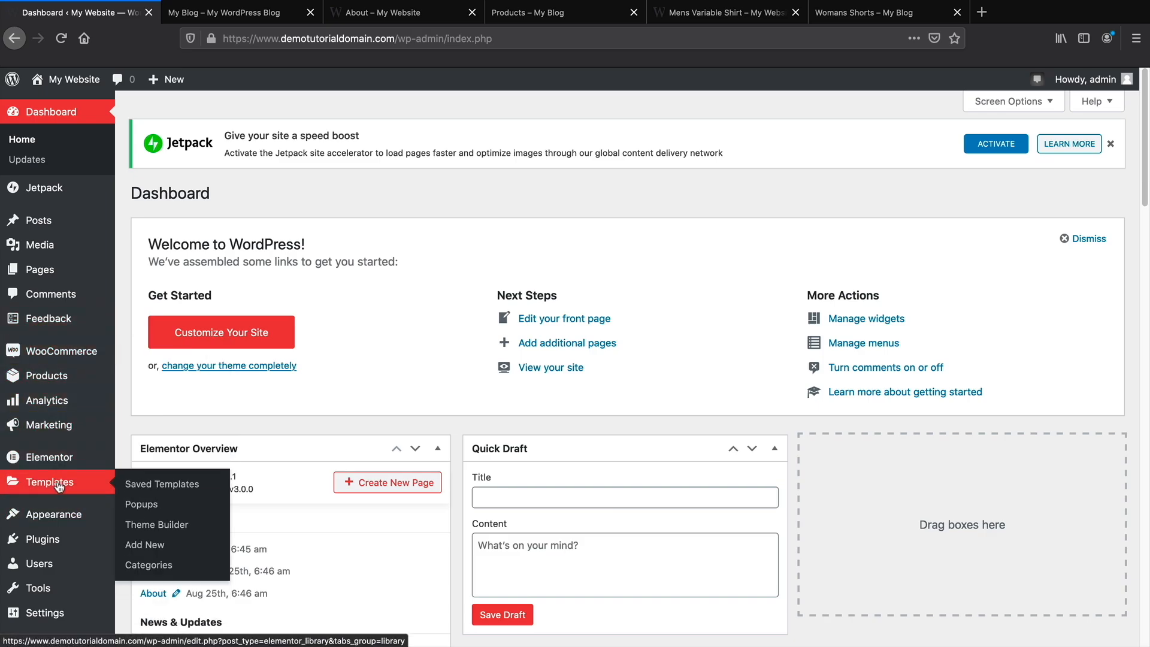
click(157, 522)
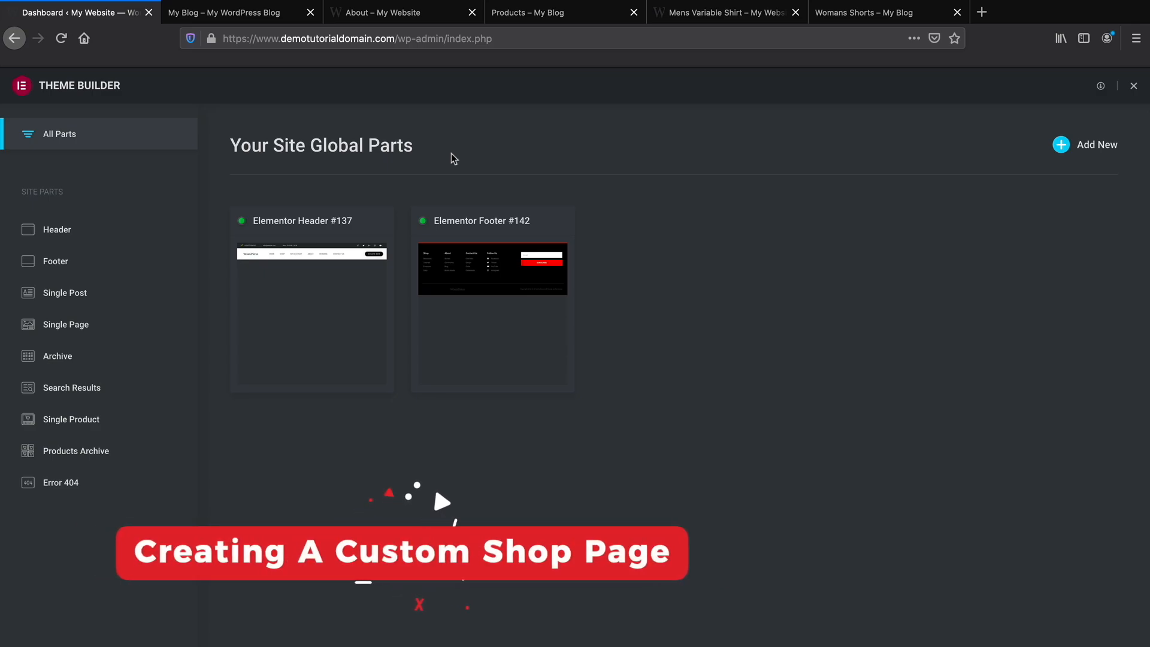
Create a new Products Archive template, look over the ready-made blocks and dismiss the library to start from a blank canvas.
mouse_move(57, 456)
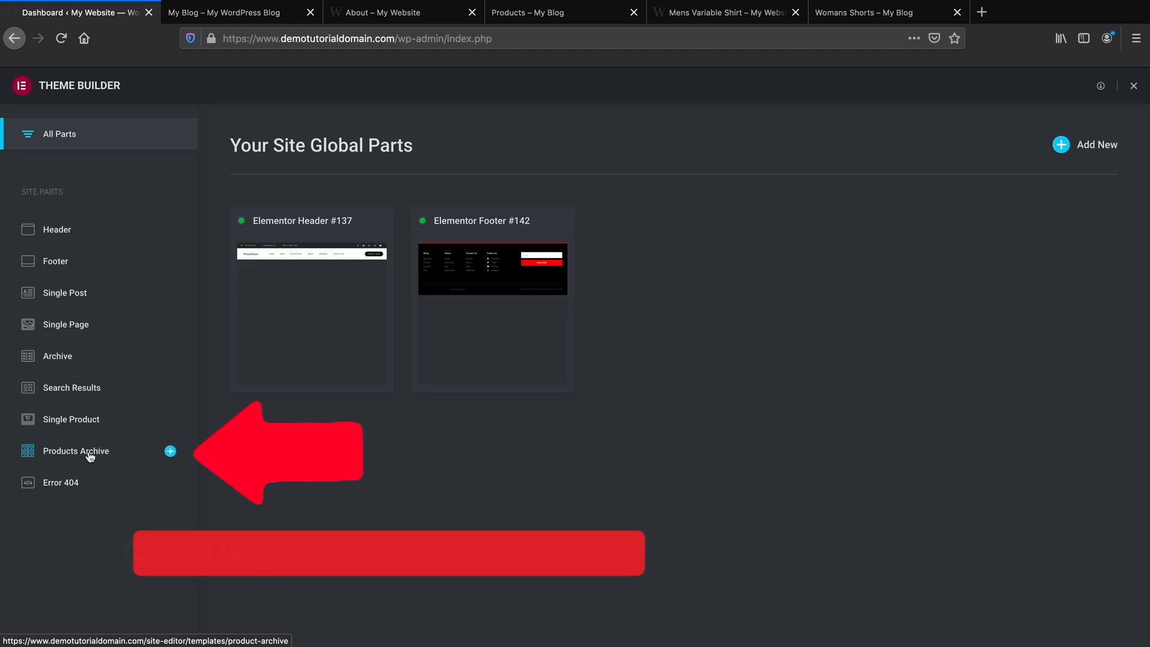
click(171, 453)
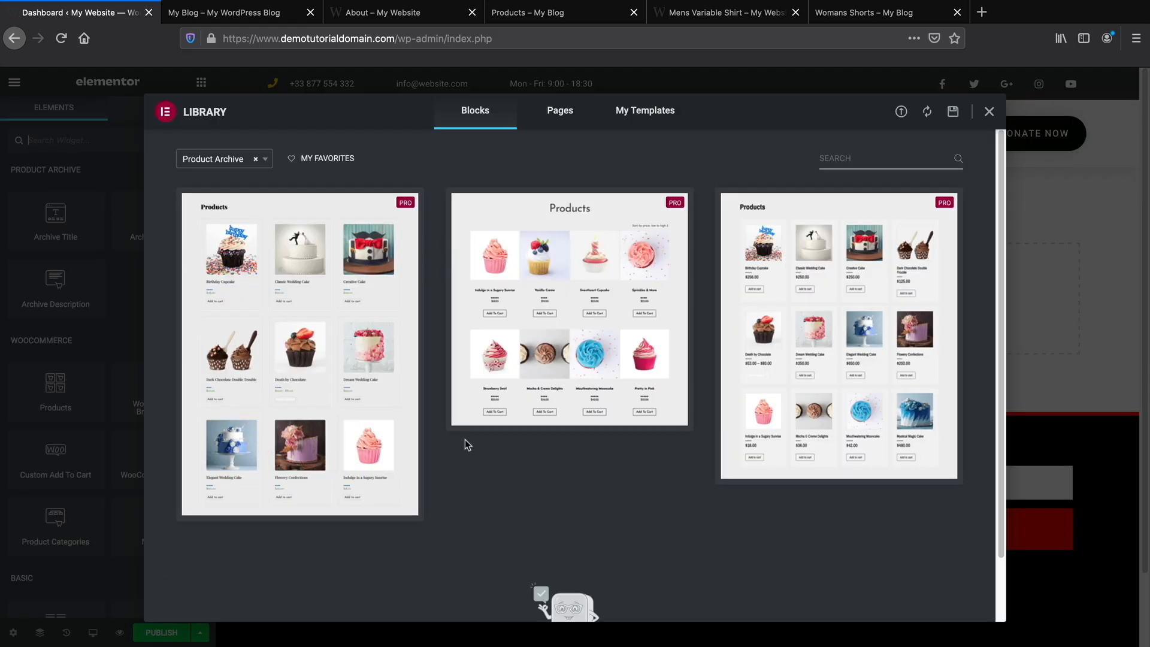
scroll(469, 443, down, 2)
scroll(469, 441, up, 2)
scroll(467, 440, up, 1)
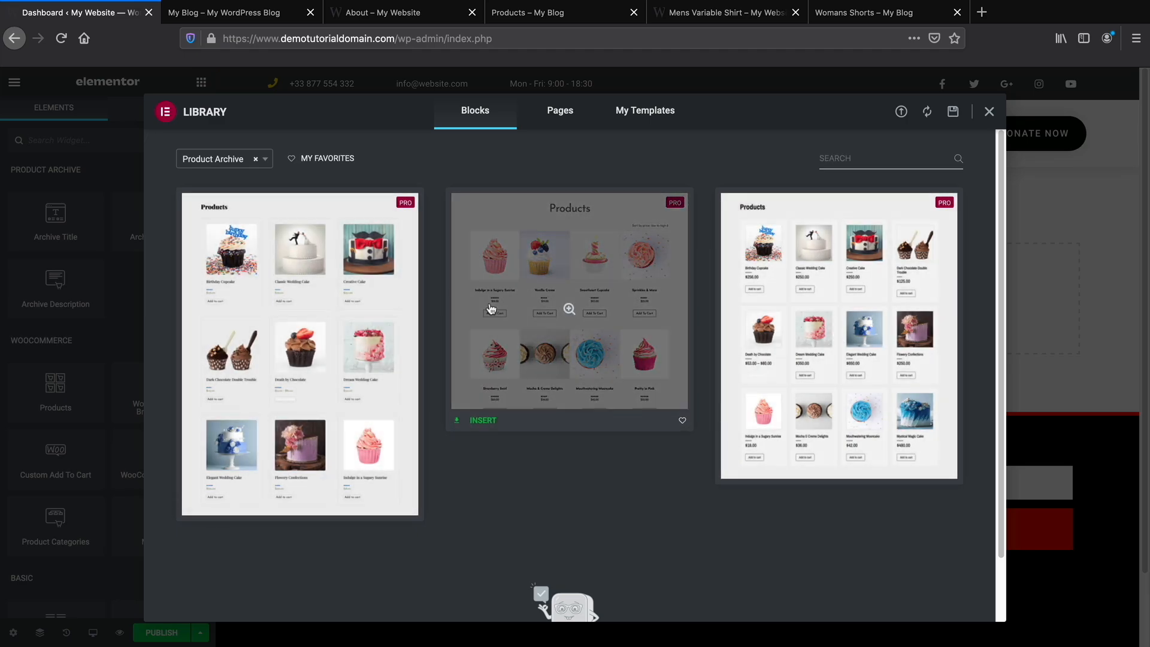
click(990, 114)
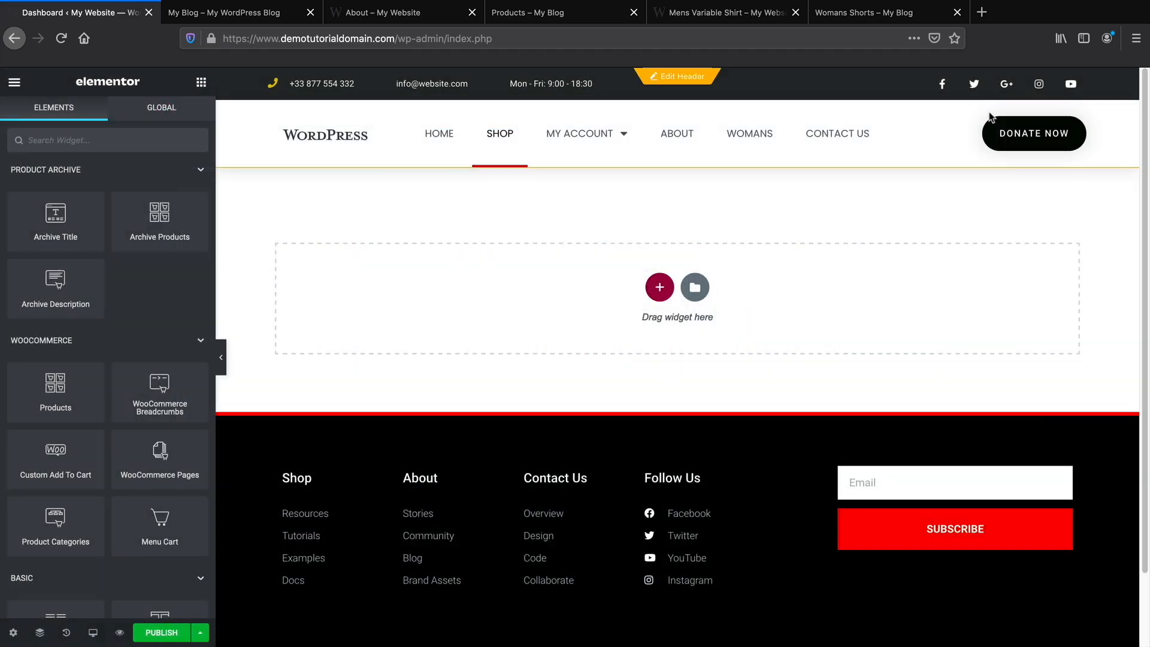
Add a single-column section to the products archive template and bring up the reference Products shop page beside the editor's tab.
click(659, 292)
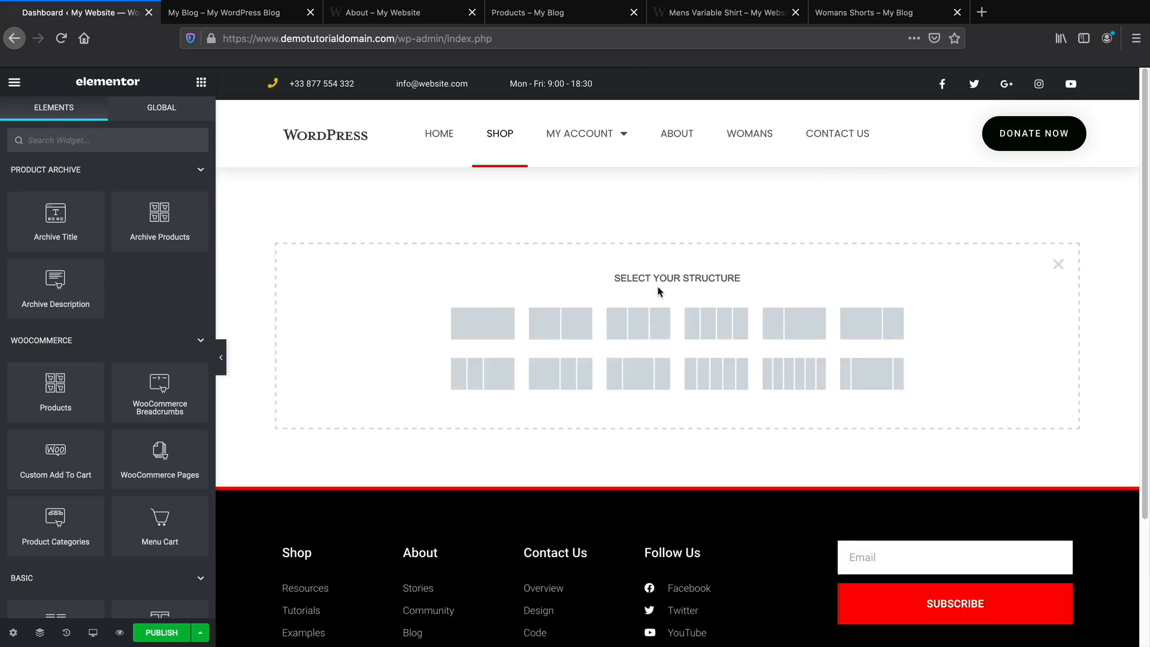
click(492, 333)
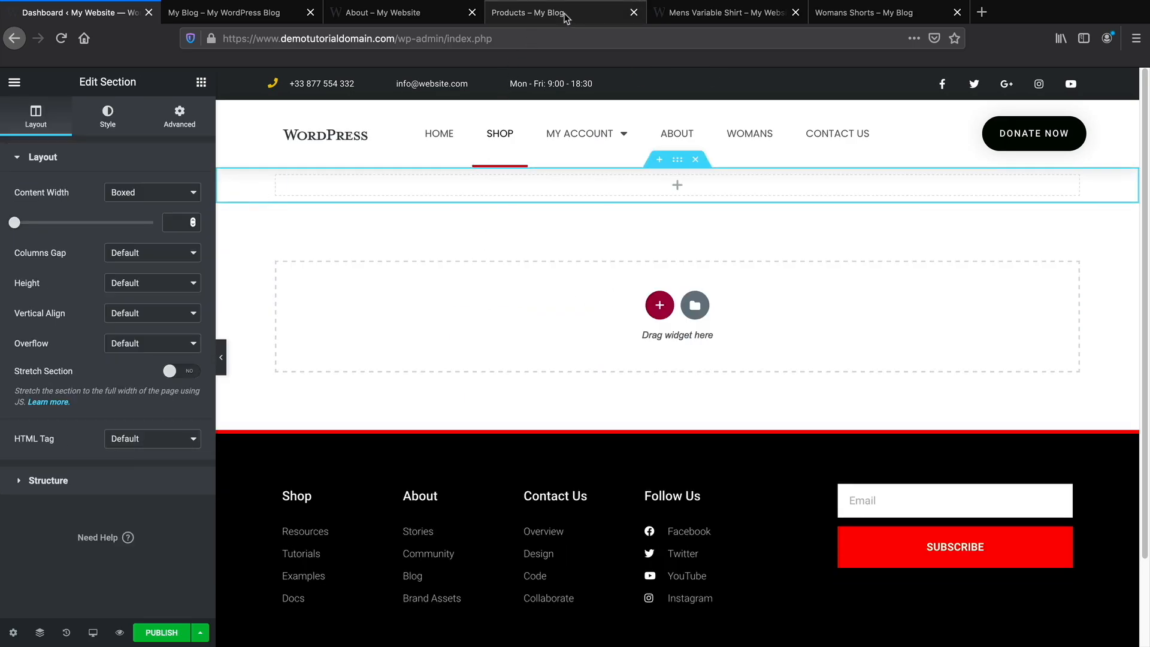
drag(566, 18, 383, 18)
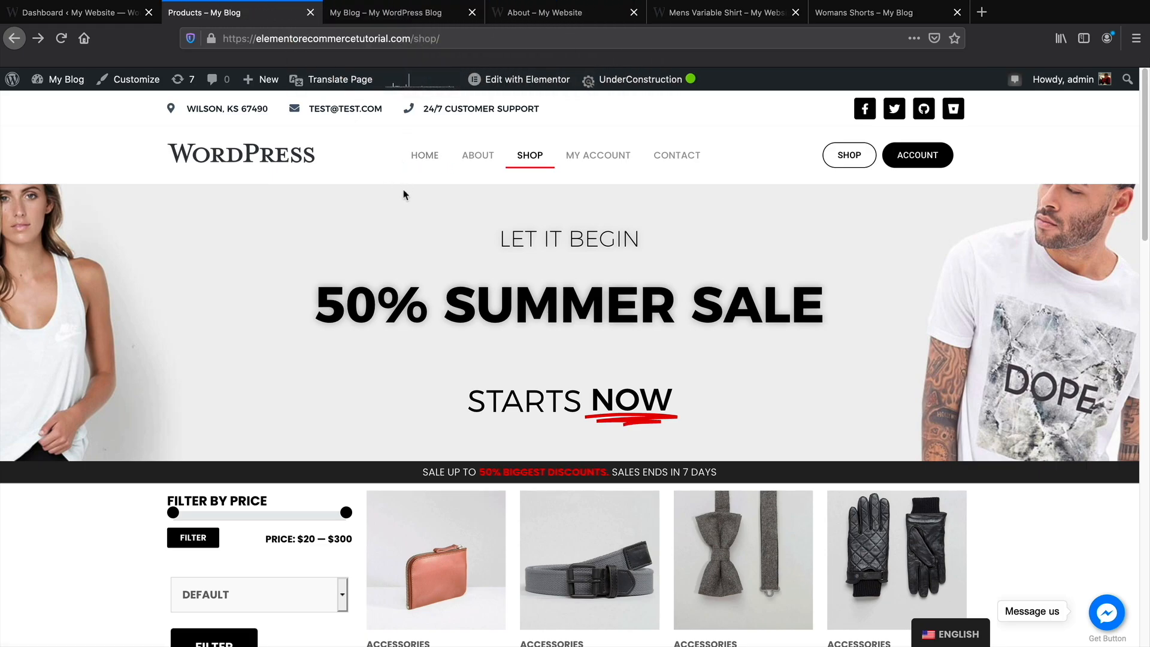
Add a Heading widget to the template's empty section and duplicate it, matching the reference shop banner's text lines.
drag(488, 240, 619, 238)
drag(347, 302, 625, 383)
drag(466, 408, 675, 413)
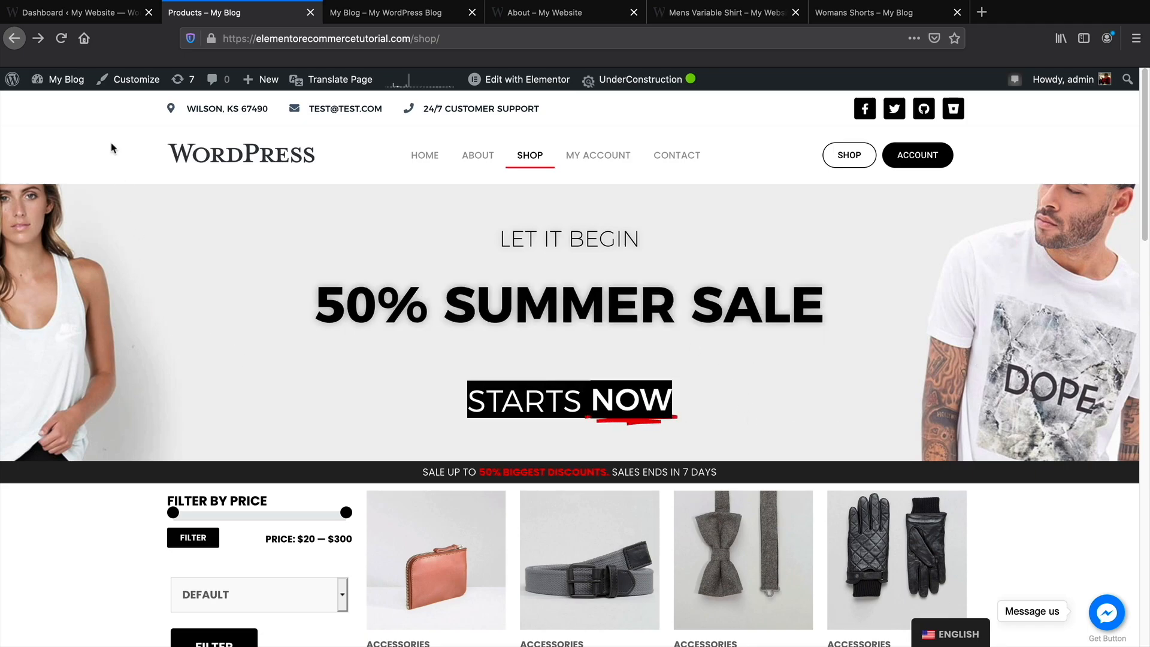
click(89, 10)
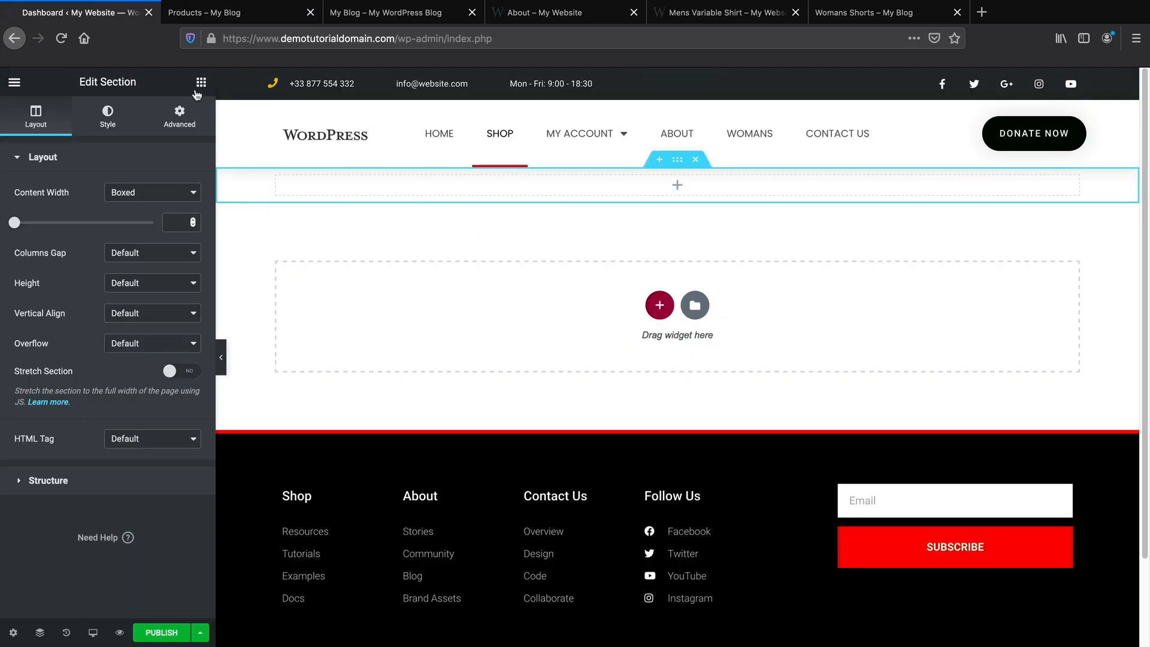
click(201, 84)
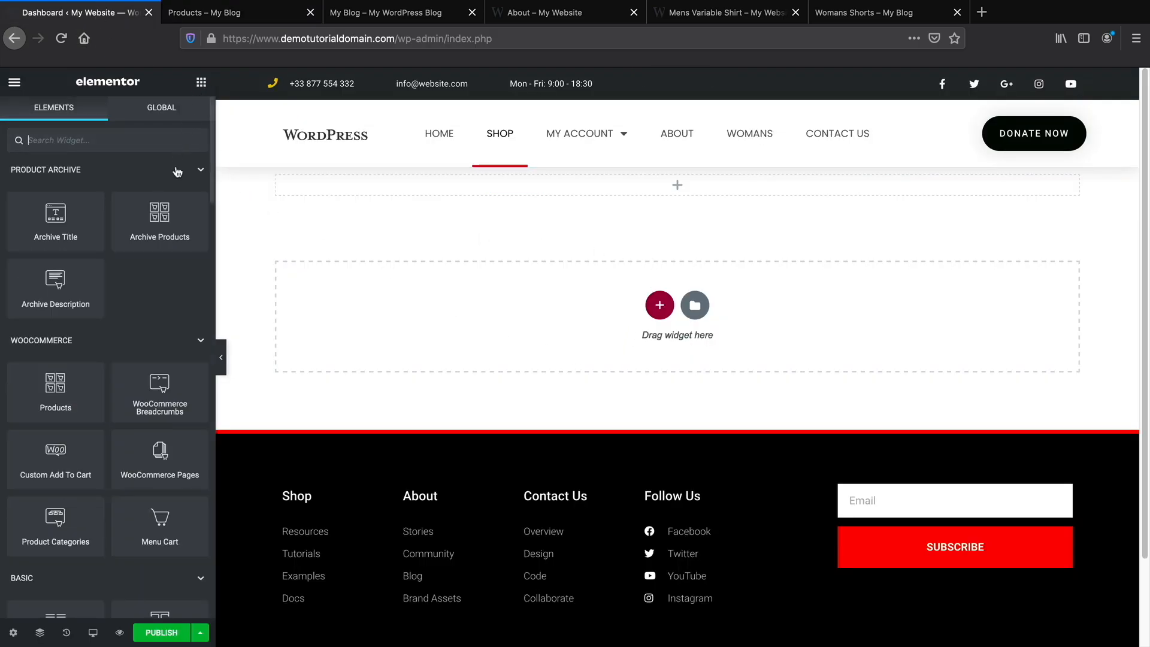
scroll(150, 291, down, 1)
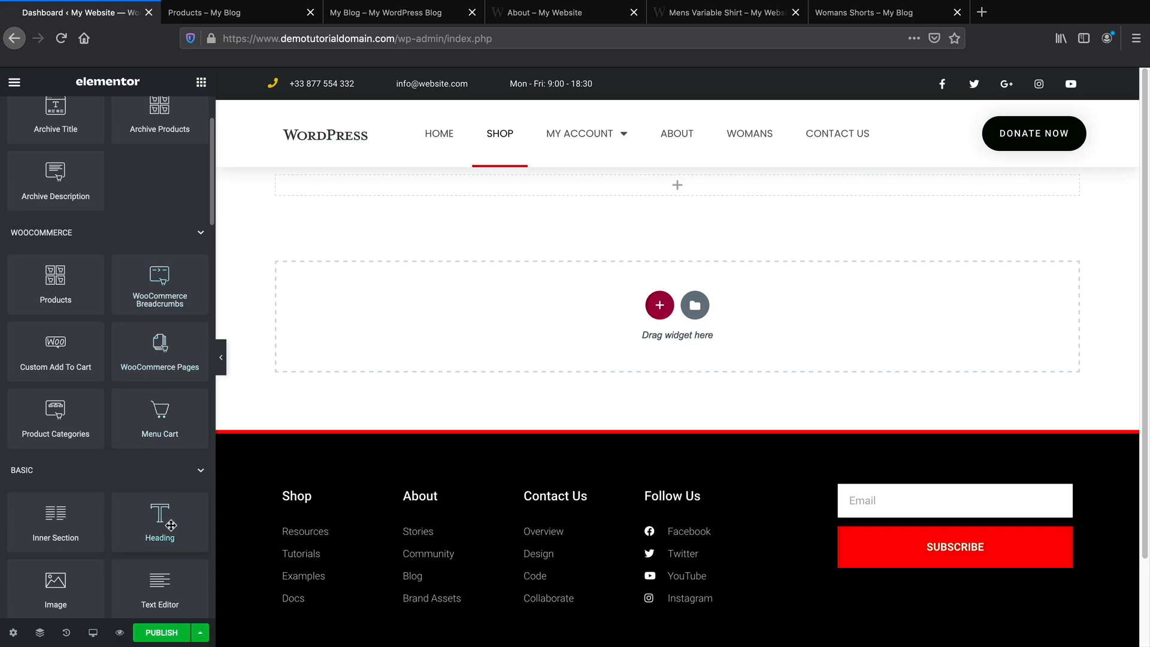
drag(159, 517, 688, 194)
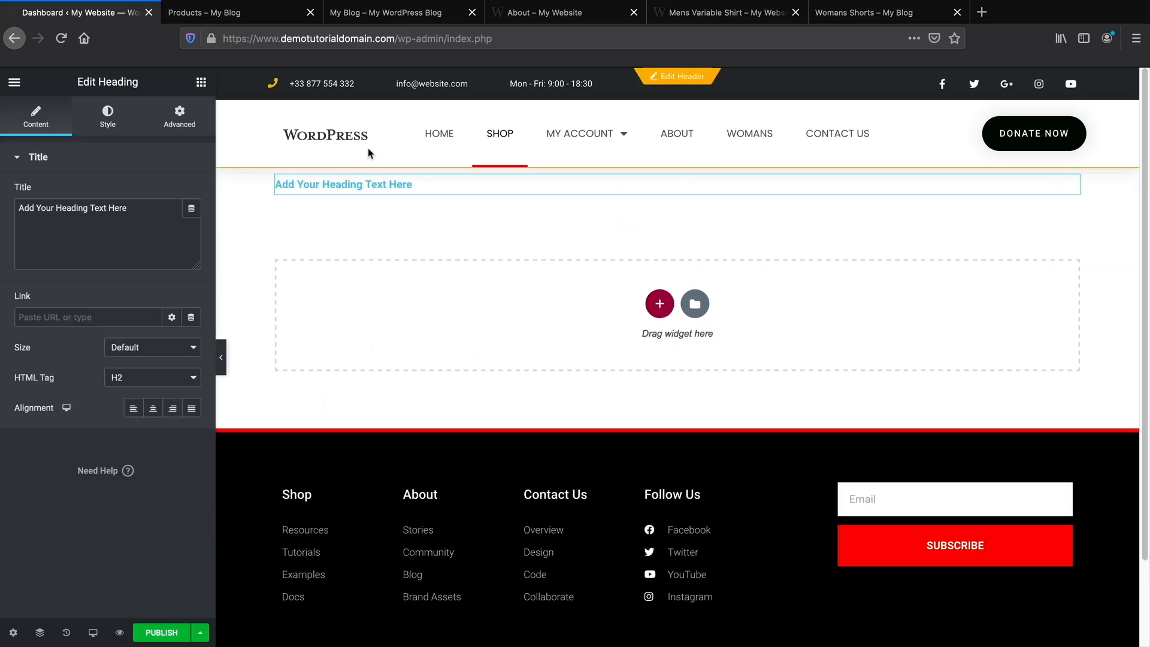
right_click(346, 181)
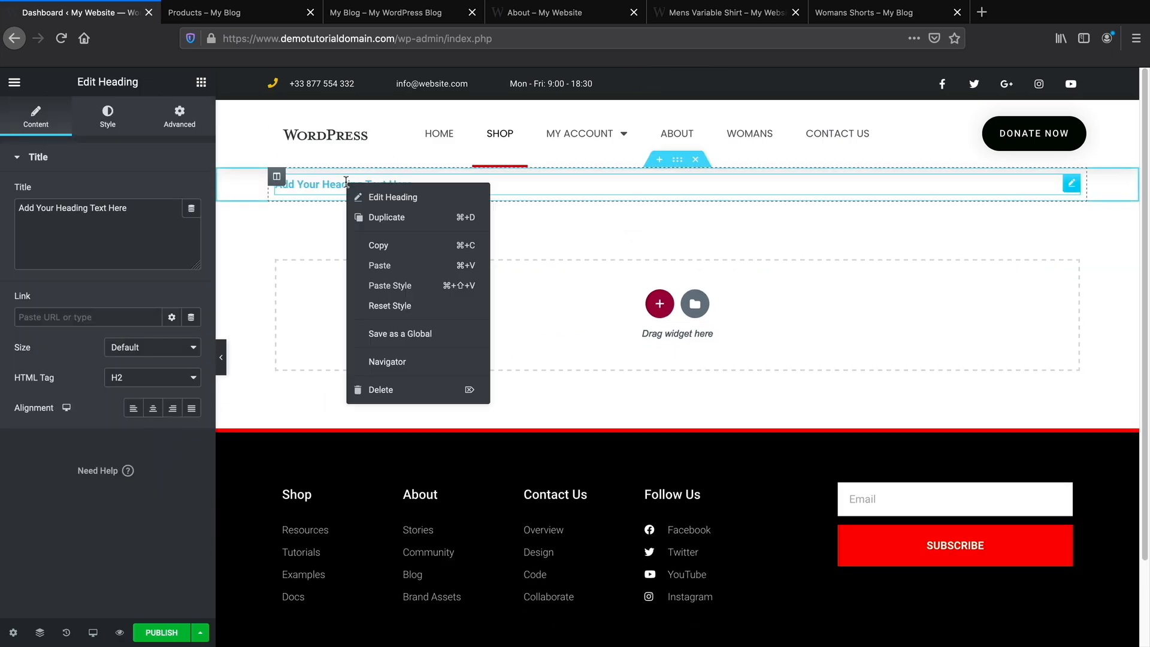
click(368, 218)
right_click(354, 185)
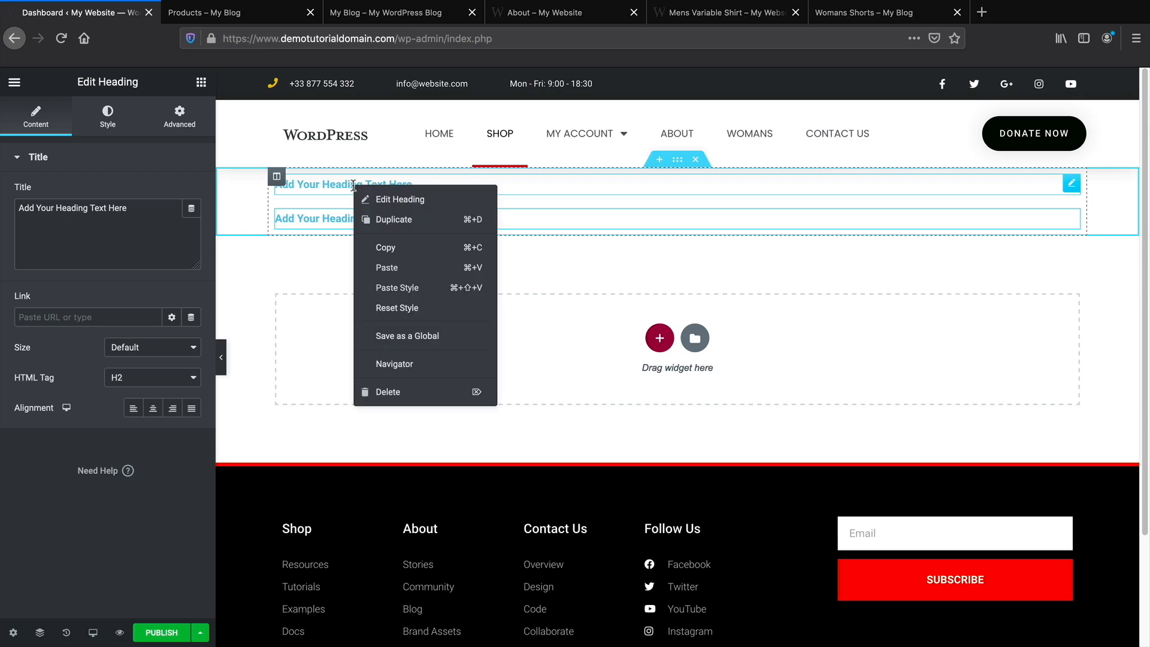
click(383, 246)
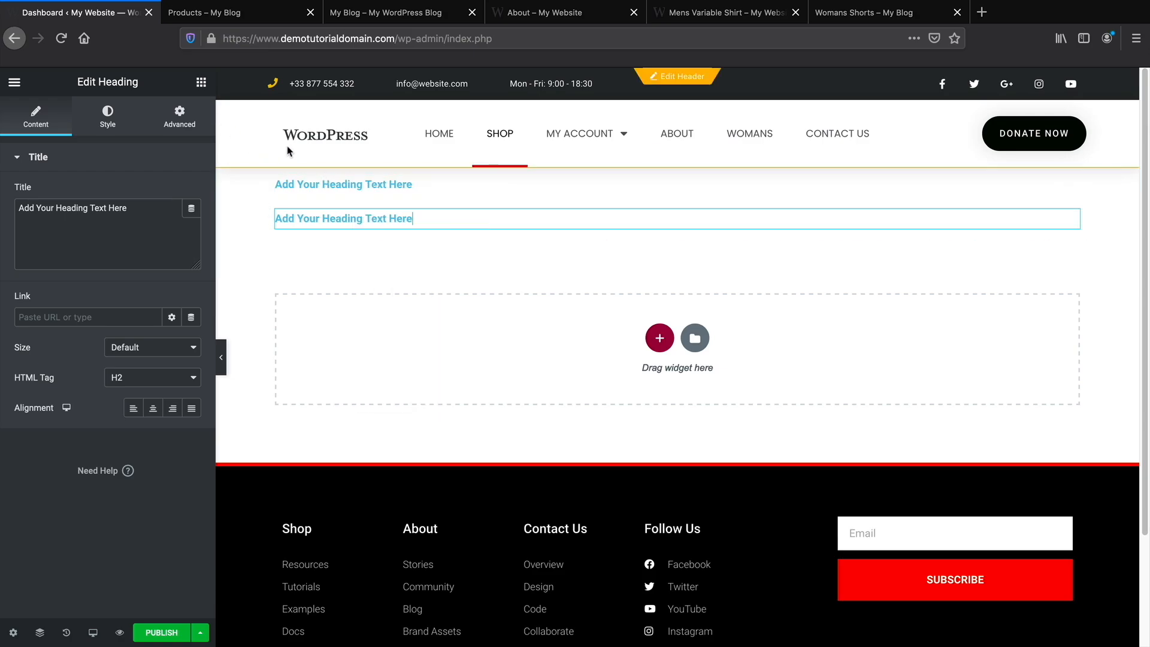
Add an Animated Headline widget below the two headings in the section.
click(201, 83)
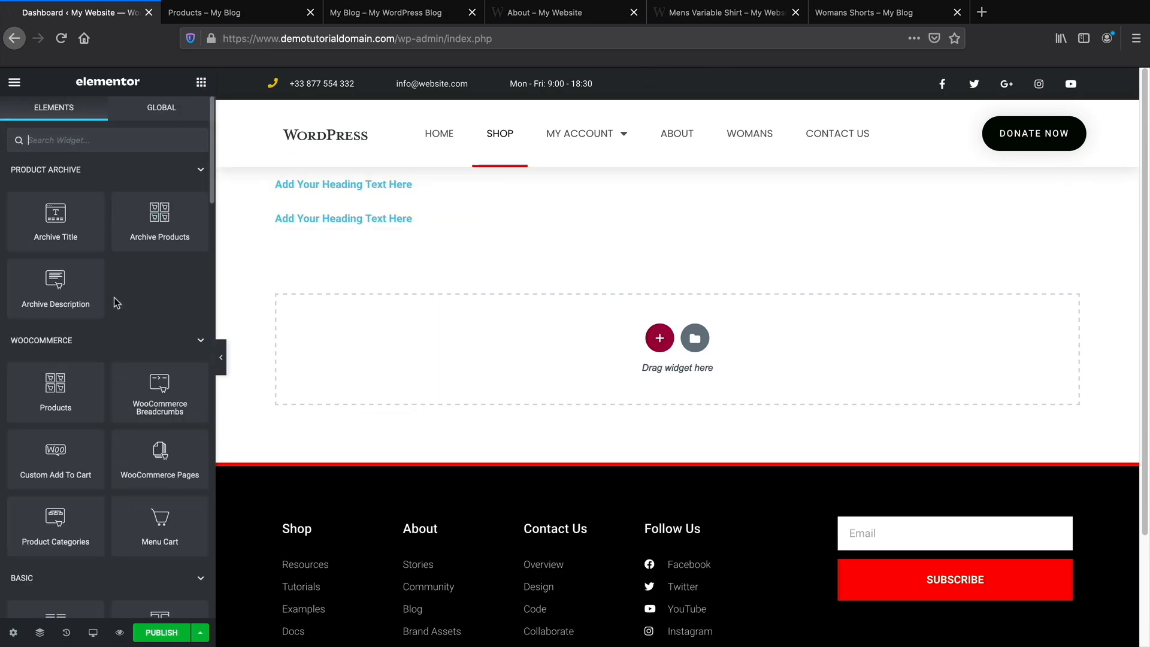
scroll(117, 303, down, 8)
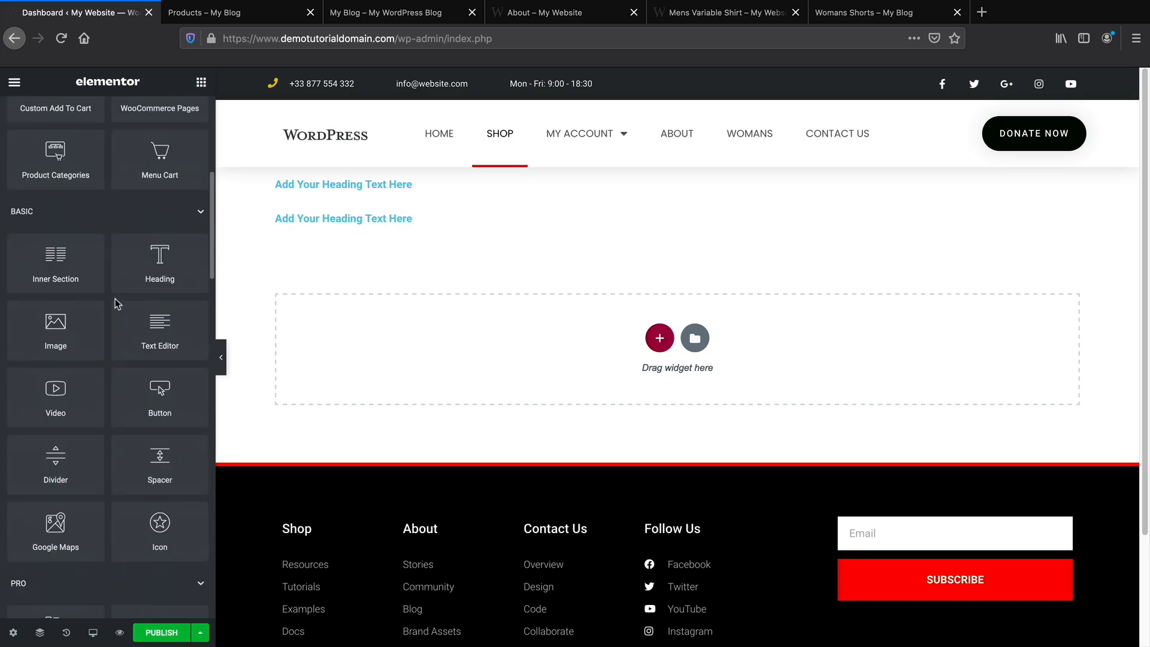
scroll(115, 299, down, 6)
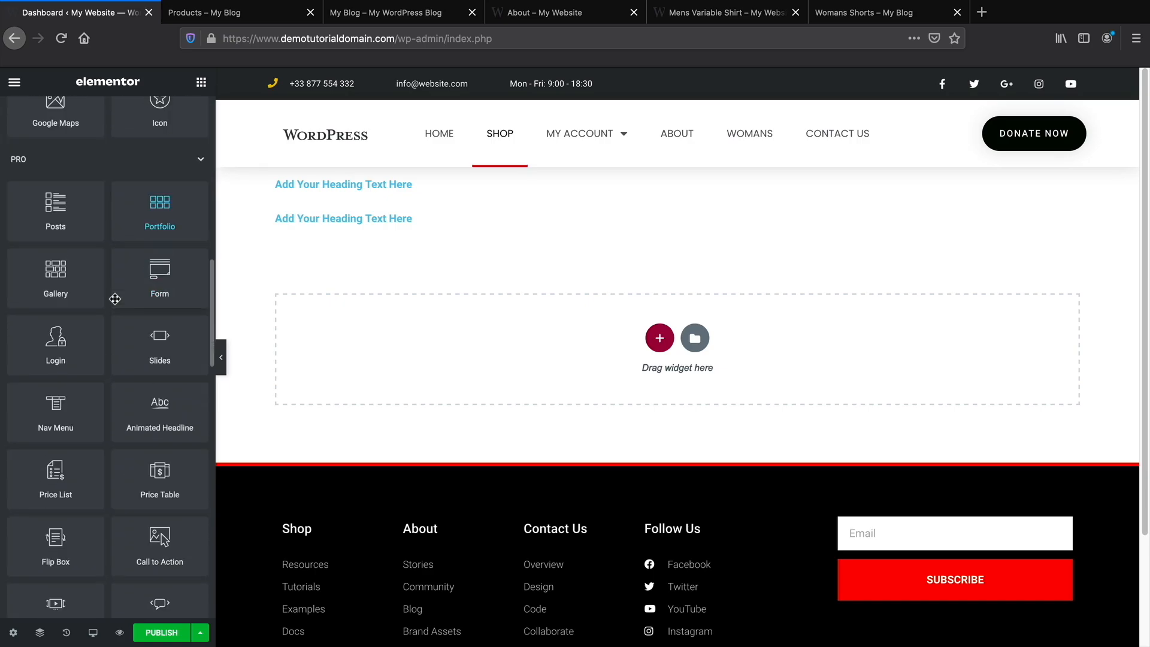
scroll(115, 299, down, 5)
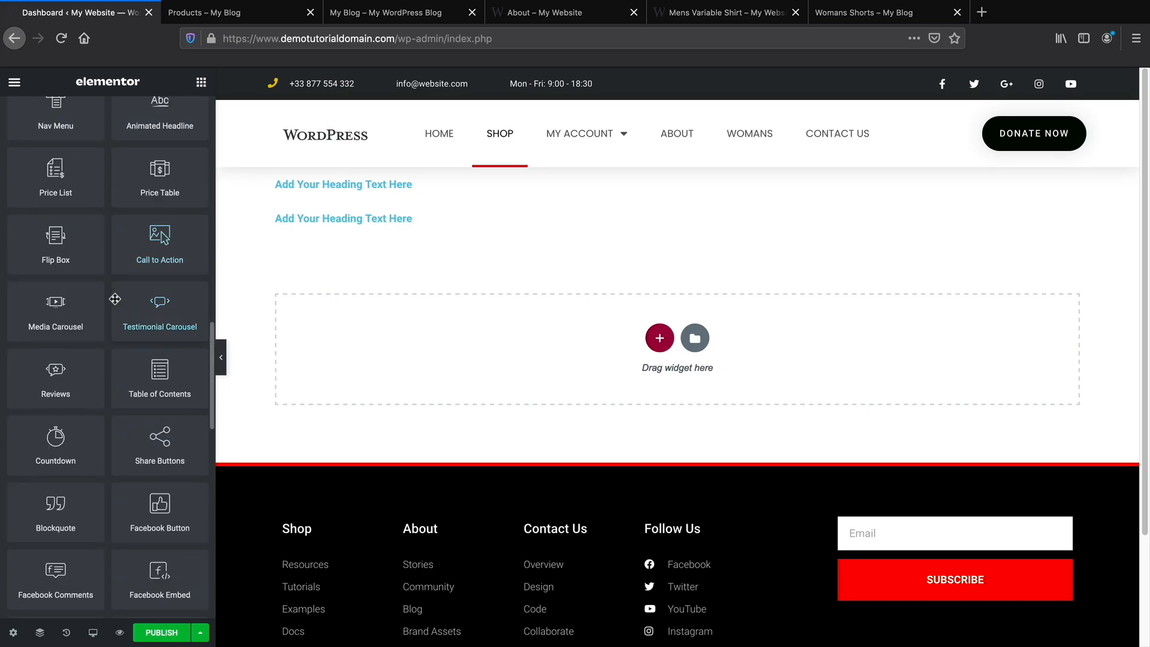
scroll(117, 303, down, 3)
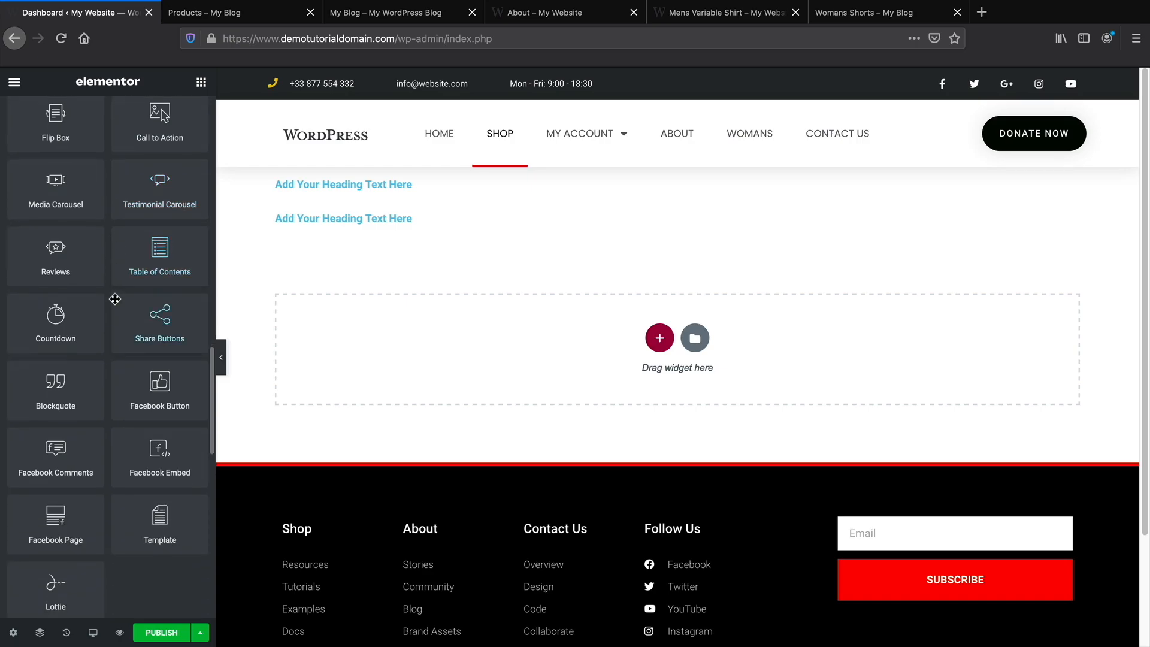
scroll(74, 462, up, 2)
scroll(88, 442, up, 4)
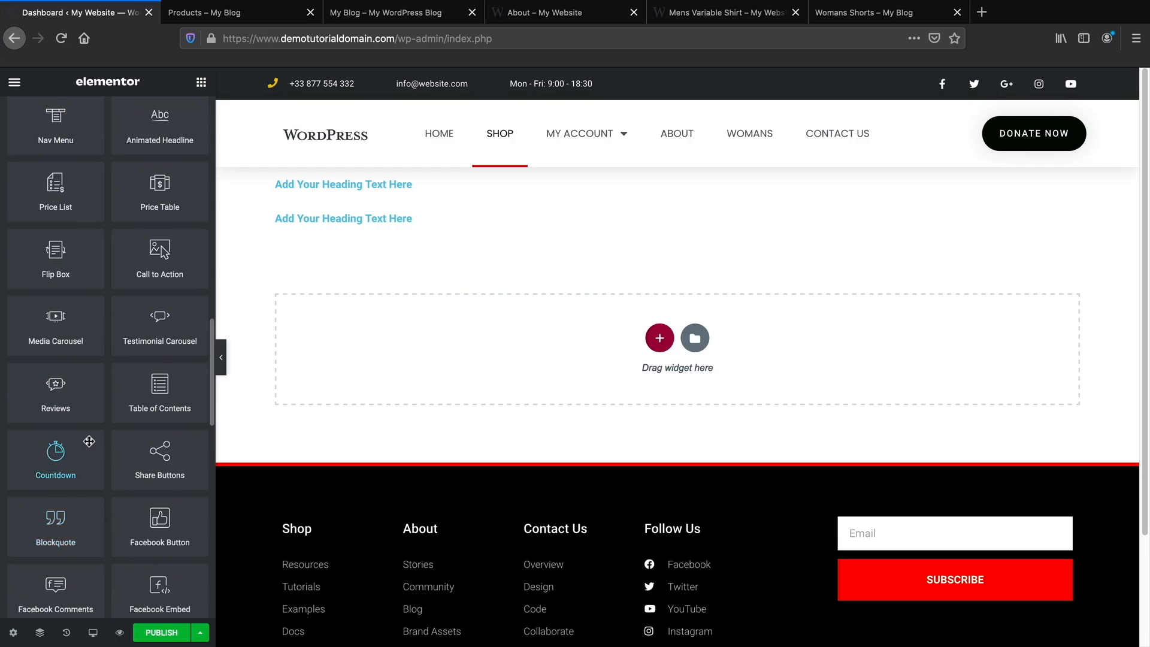
drag(167, 185, 444, 232)
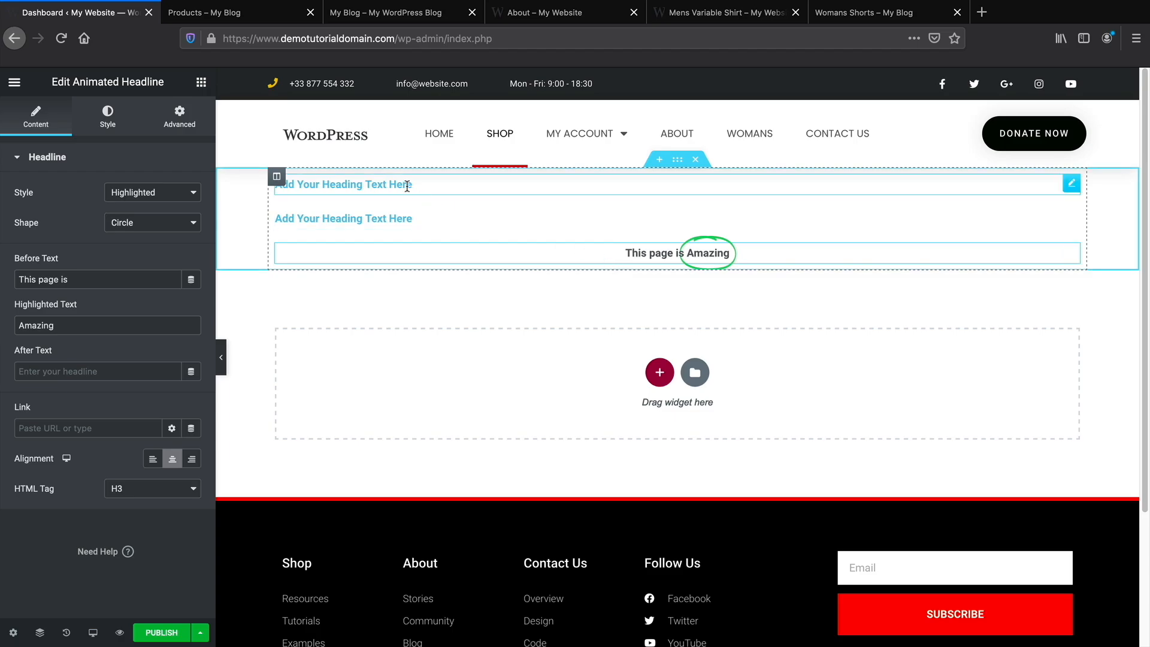
Center the first heading and set its text color to black (#000000).
click(280, 184)
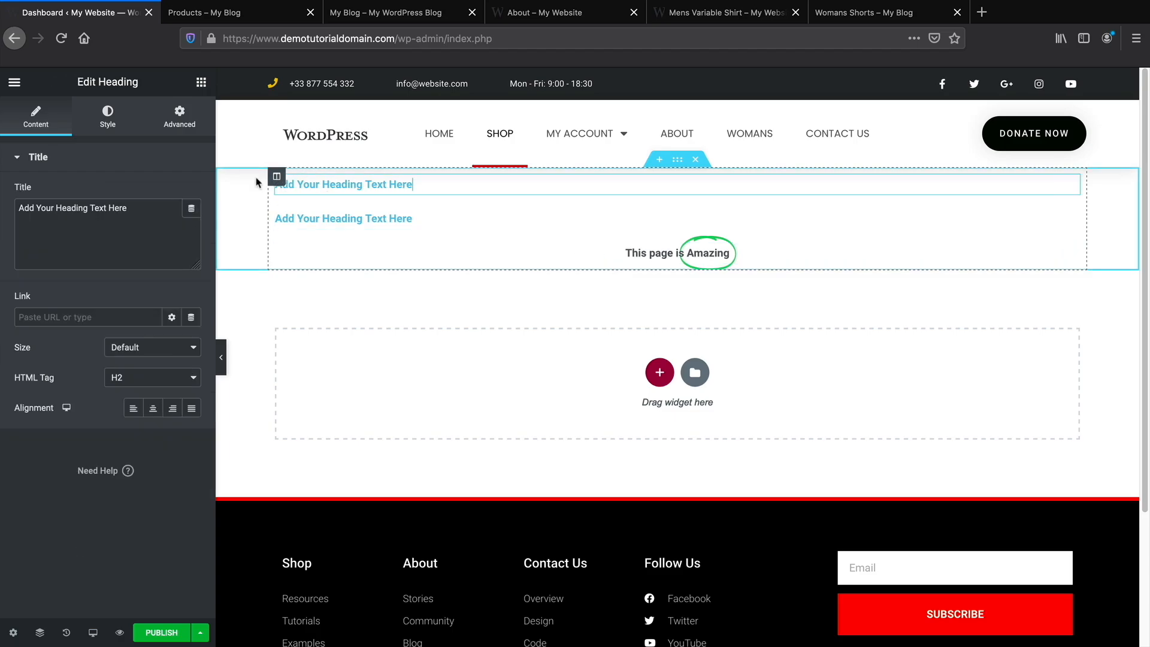
click(151, 412)
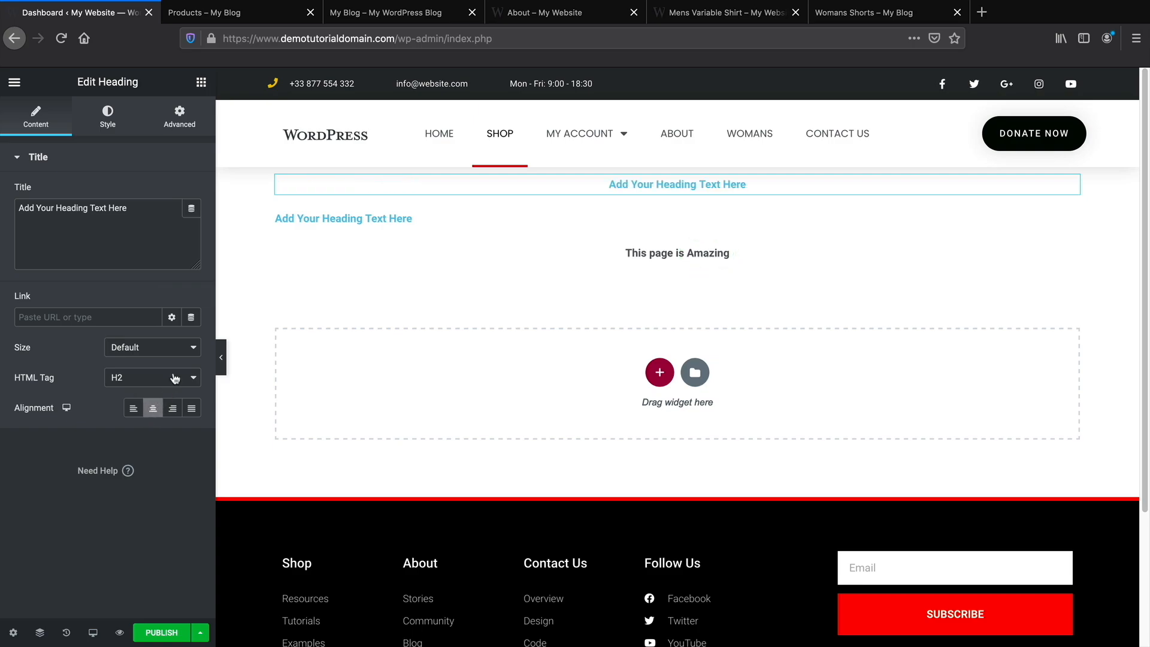
click(117, 123)
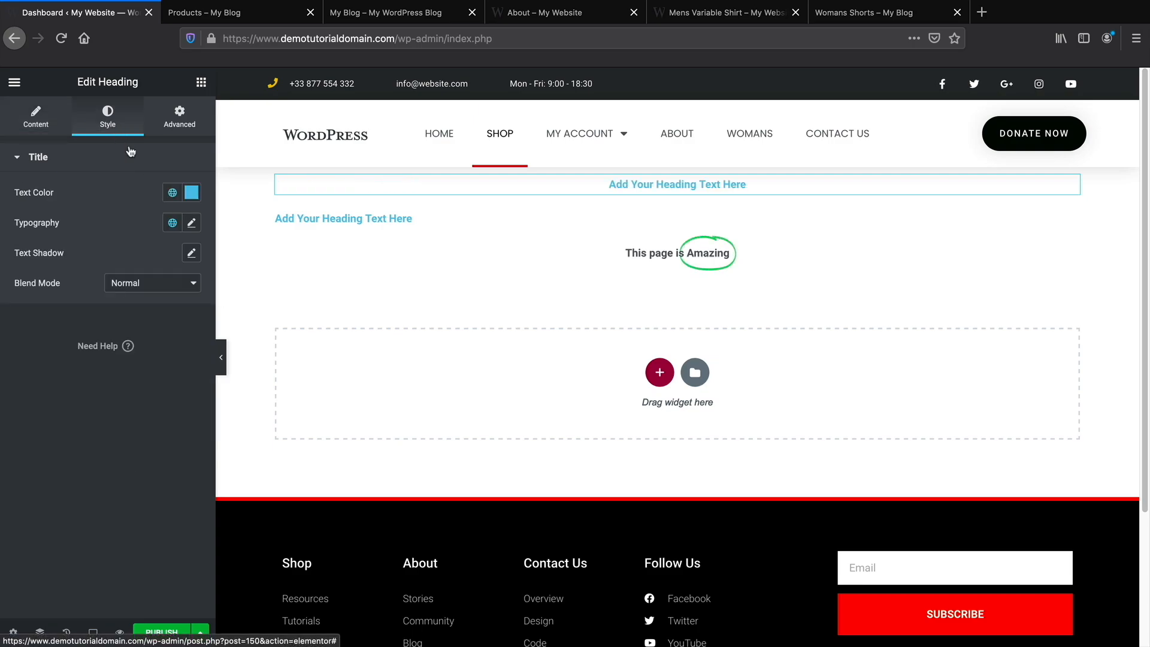
click(191, 193)
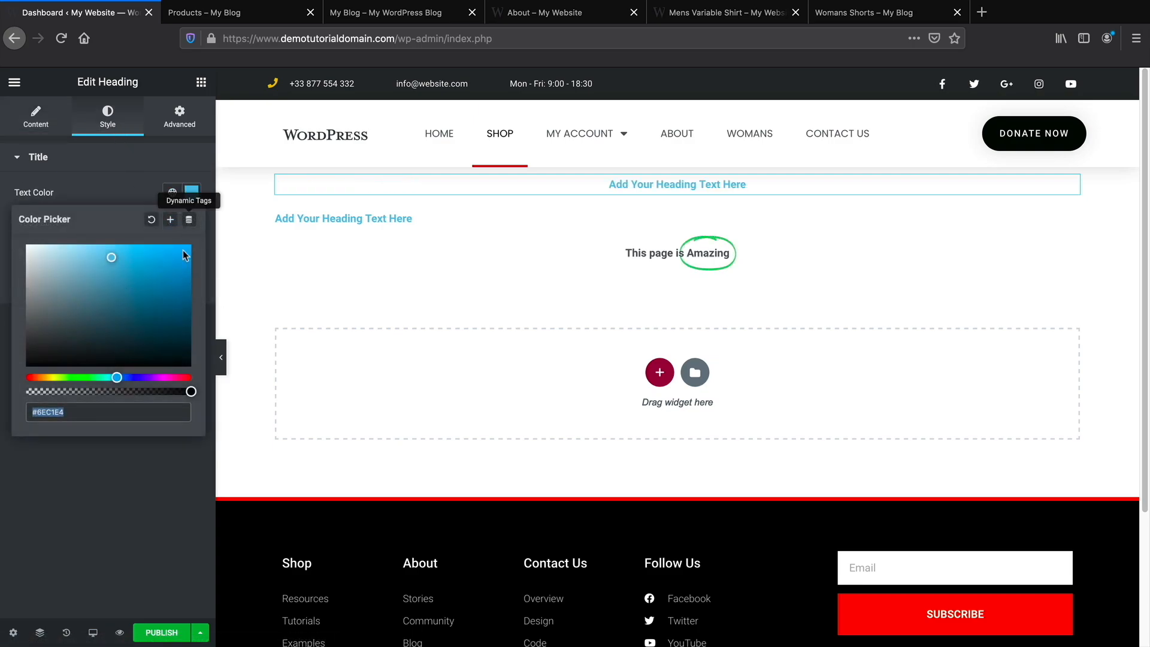
mouse_move(185, 256)
mouse_down()
mouse_move(133, 333)
mouse_move(191, 375)
mouse_up()
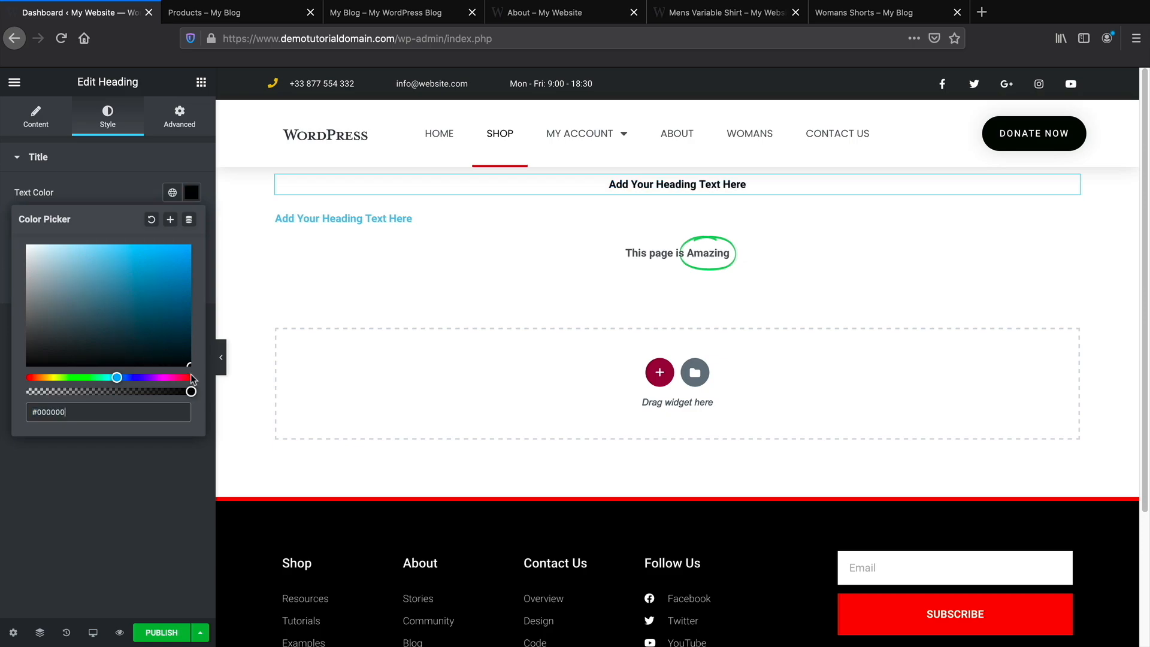
click(143, 186)
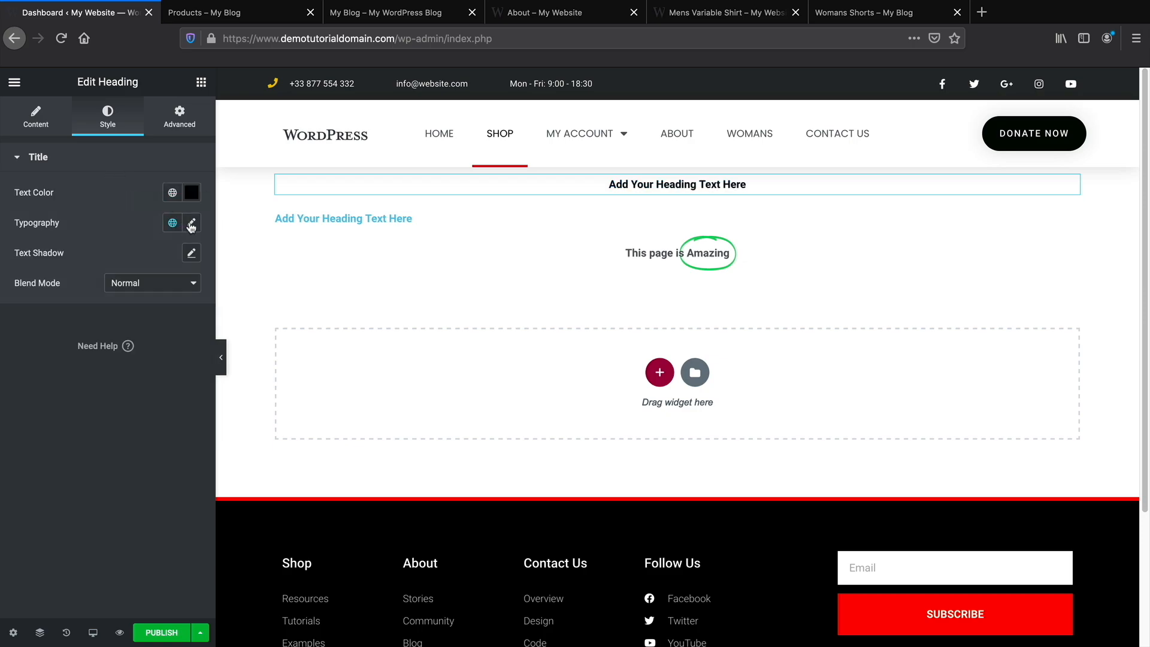
Set the first heading's typography to the Poppins font family with Bold weight.
click(192, 224)
click(147, 290)
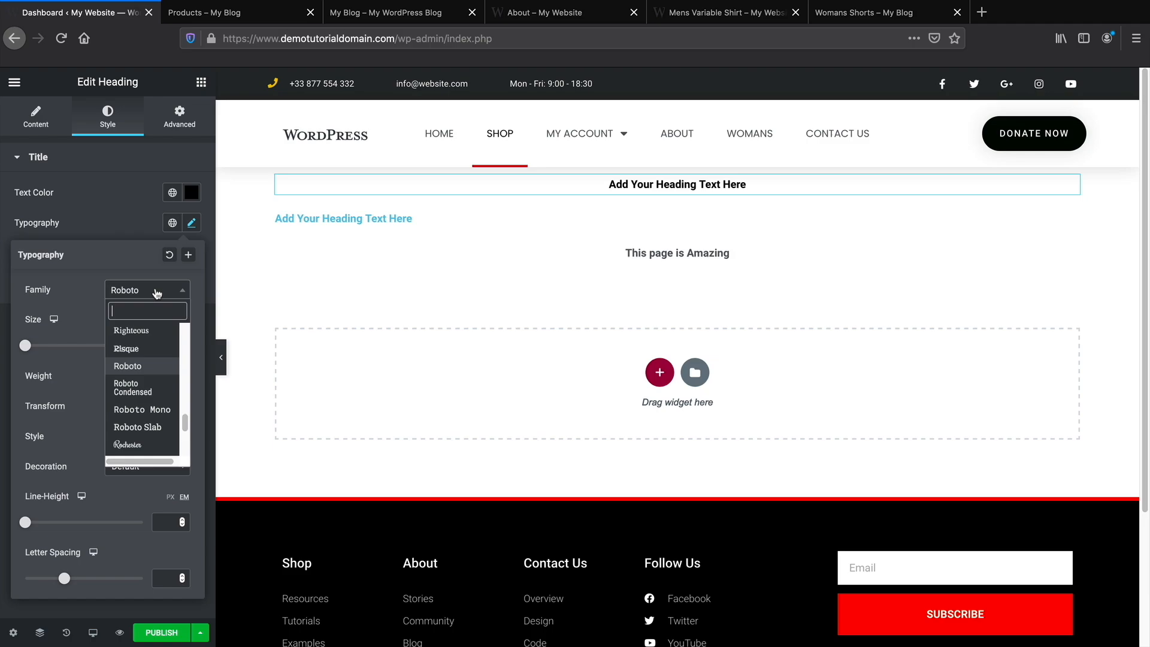
text(poppins)
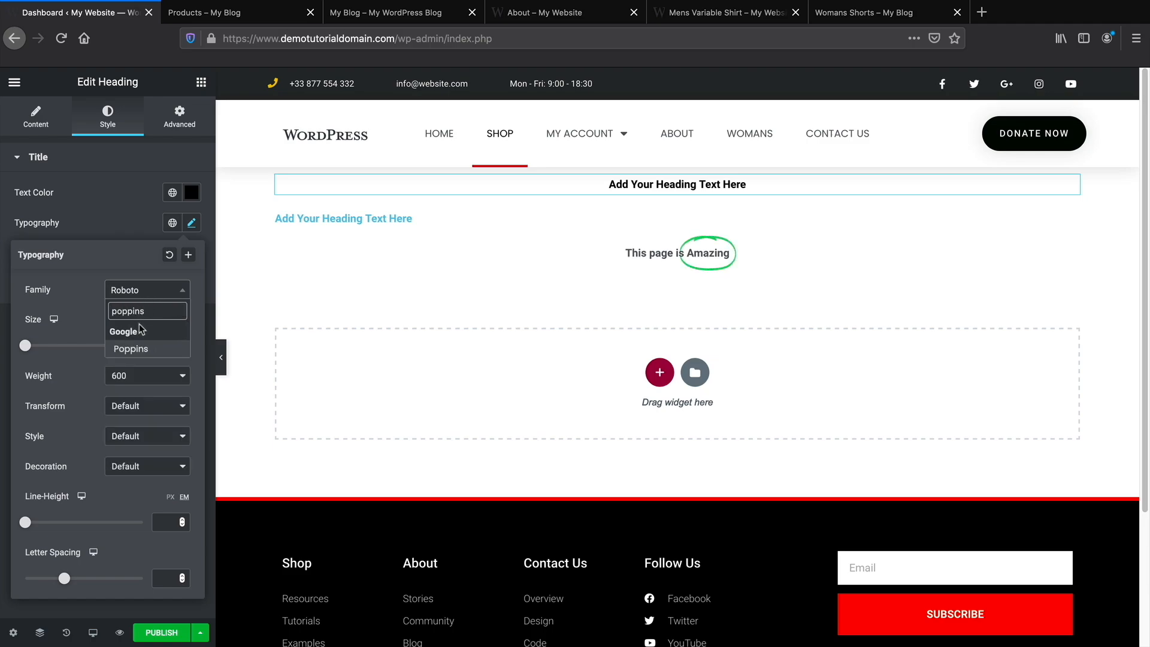
click(147, 347)
click(152, 377)
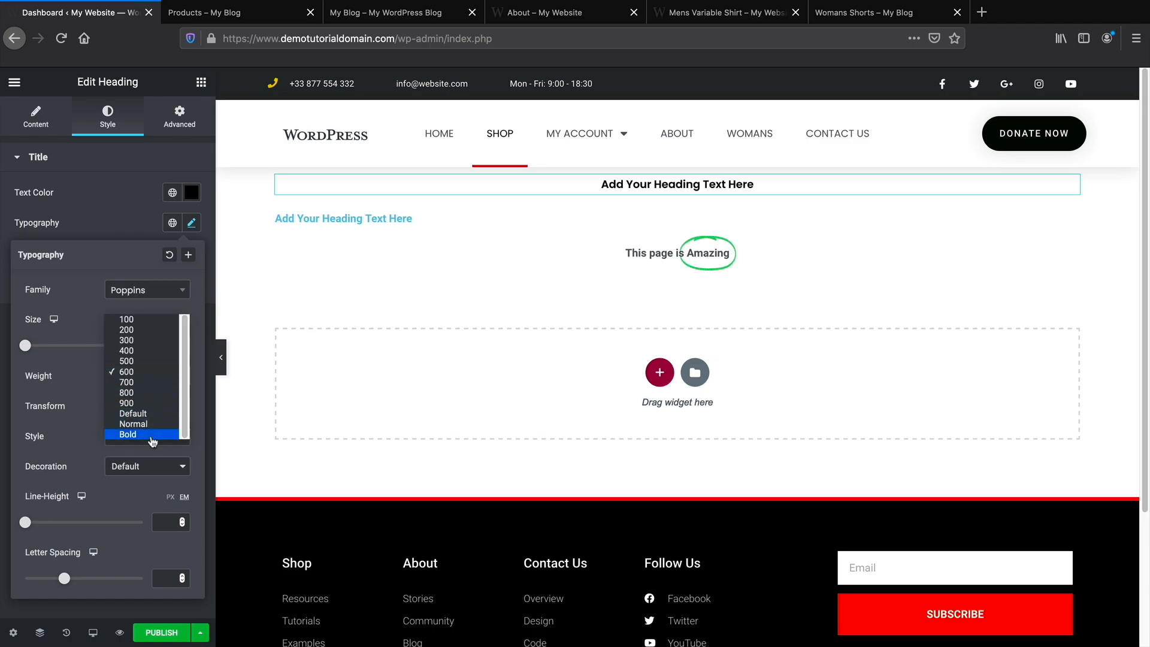
click(153, 435)
Replace the first heading's placeholder text with "Let It Begin".
click(390, 17)
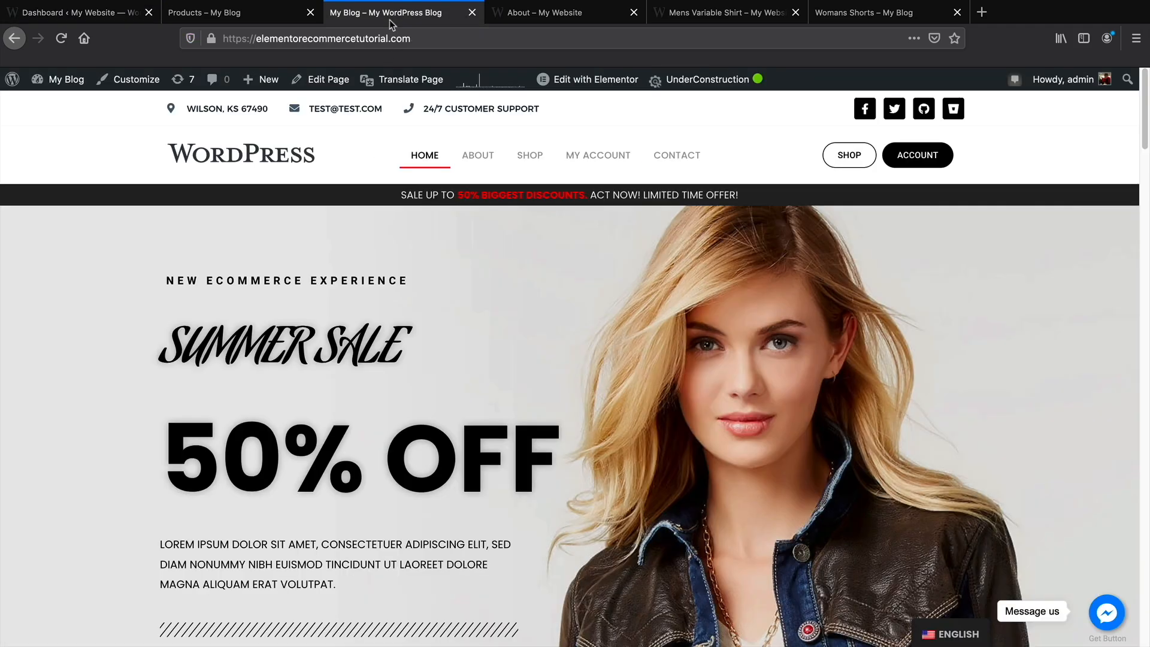
click(261, 18)
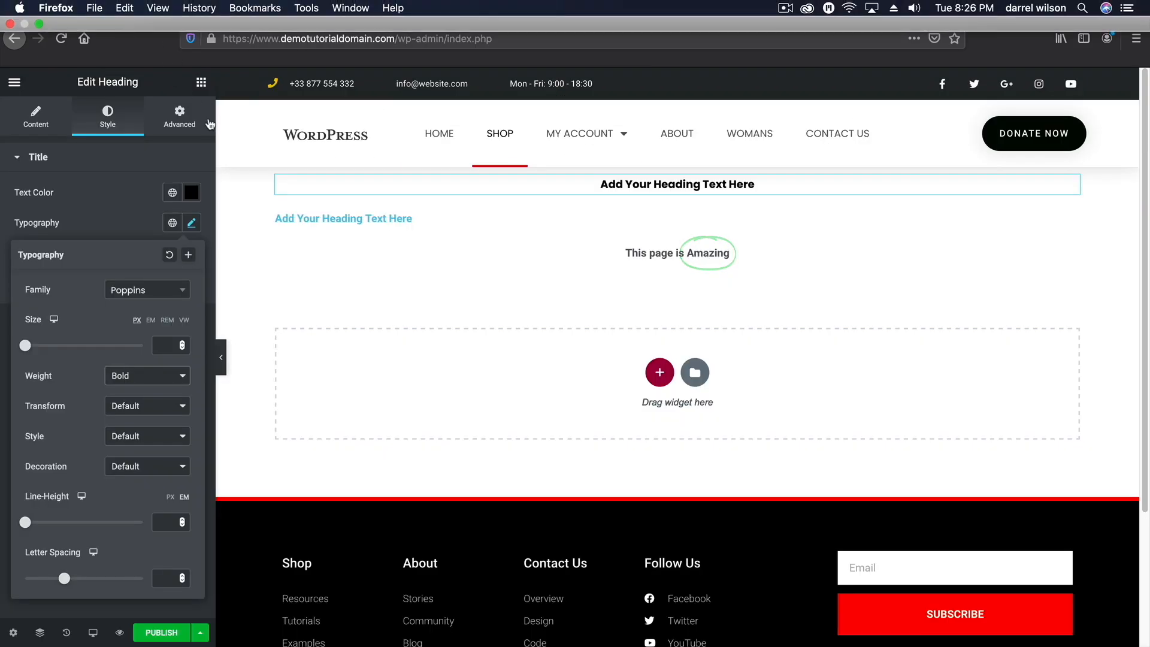
click(623, 180)
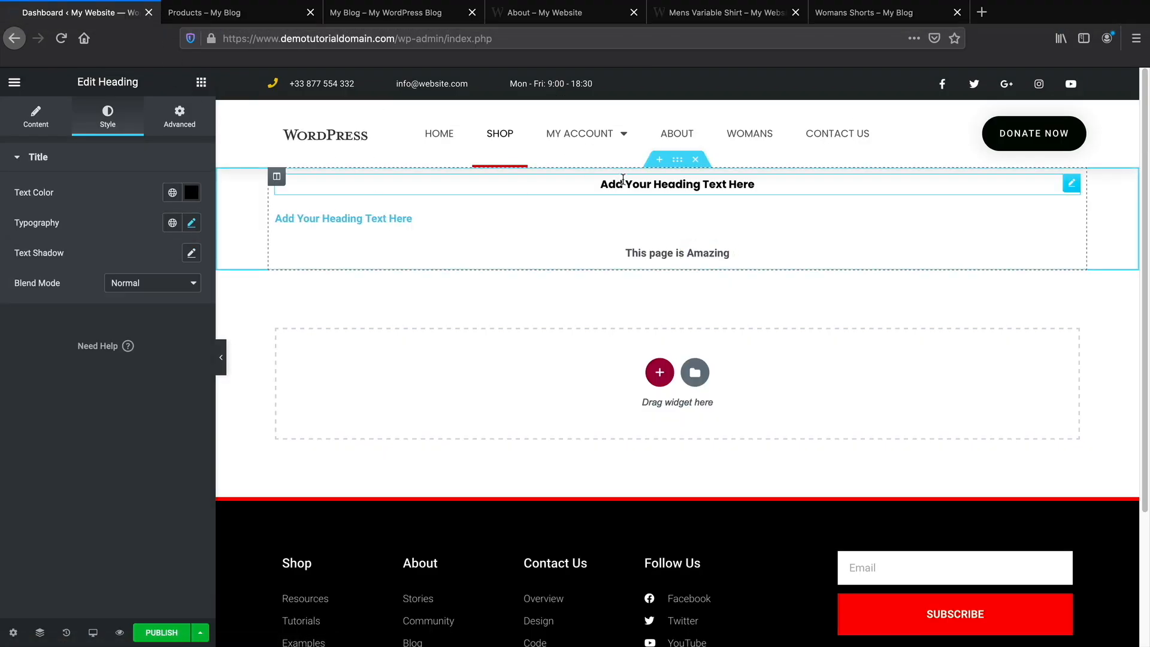
double_click(623, 181)
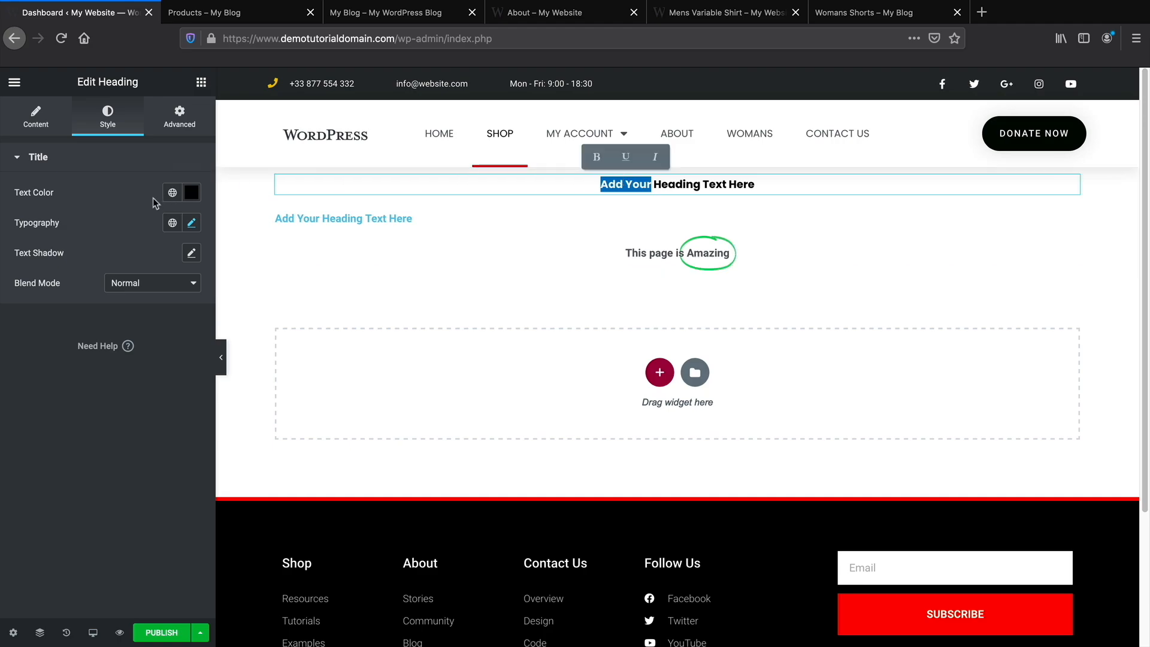
triple_click(639, 181)
text(Let It)
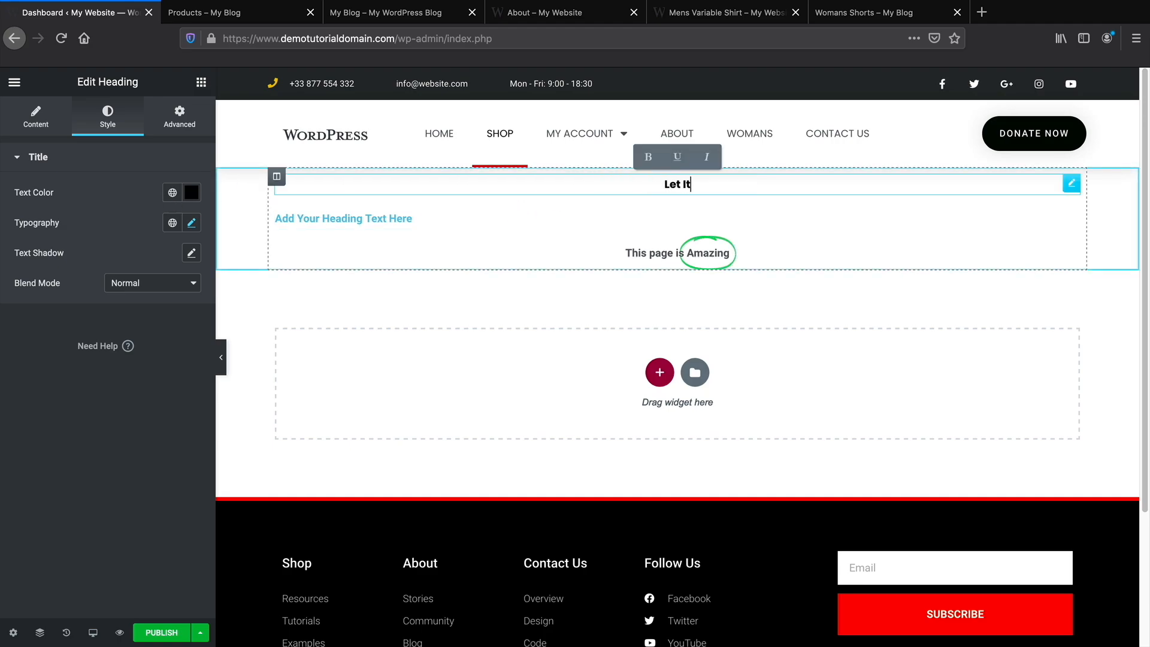
text( Being)
key(BackSpace)
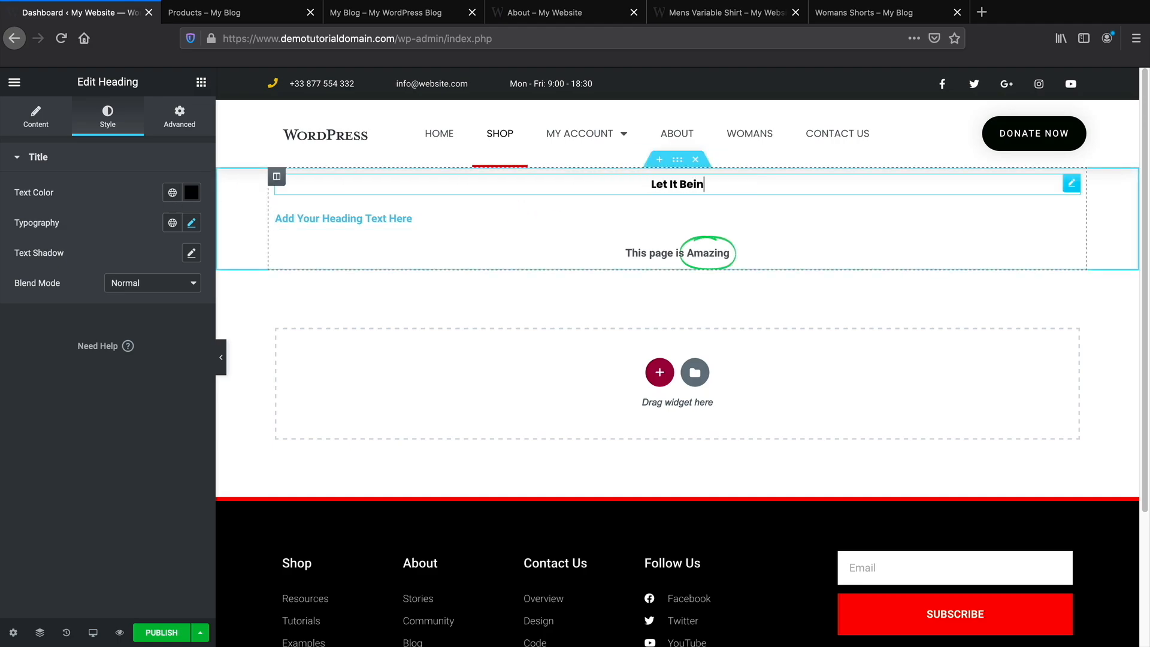
key(BackSpace)
key(BackSpace)
text(gind)
key(BackSpace)
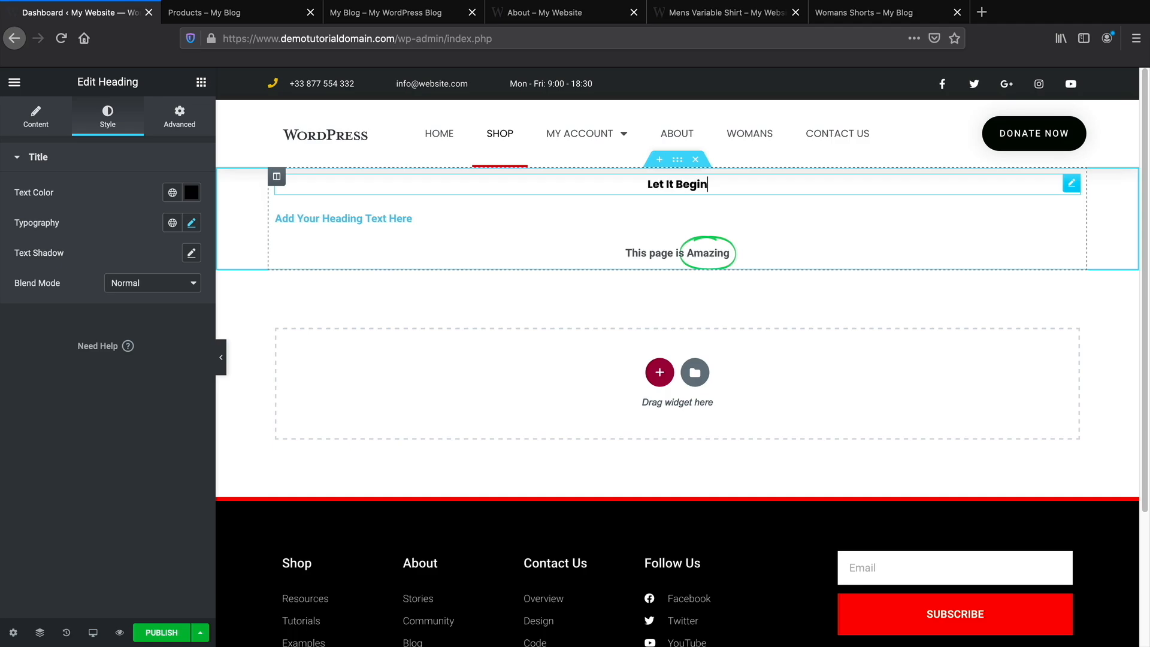
Set the "Let It Begin" heading's font weight to 200 and its size to 31 px, using the reference shop banner as a guide.
click(193, 224)
click(174, 376)
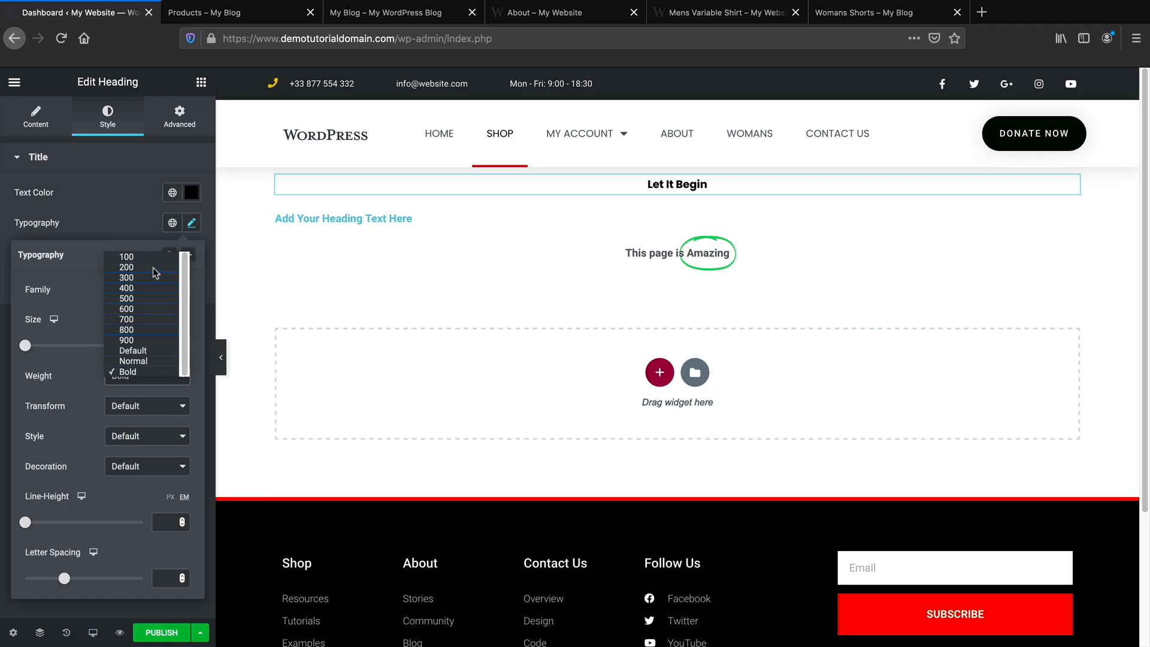
click(153, 268)
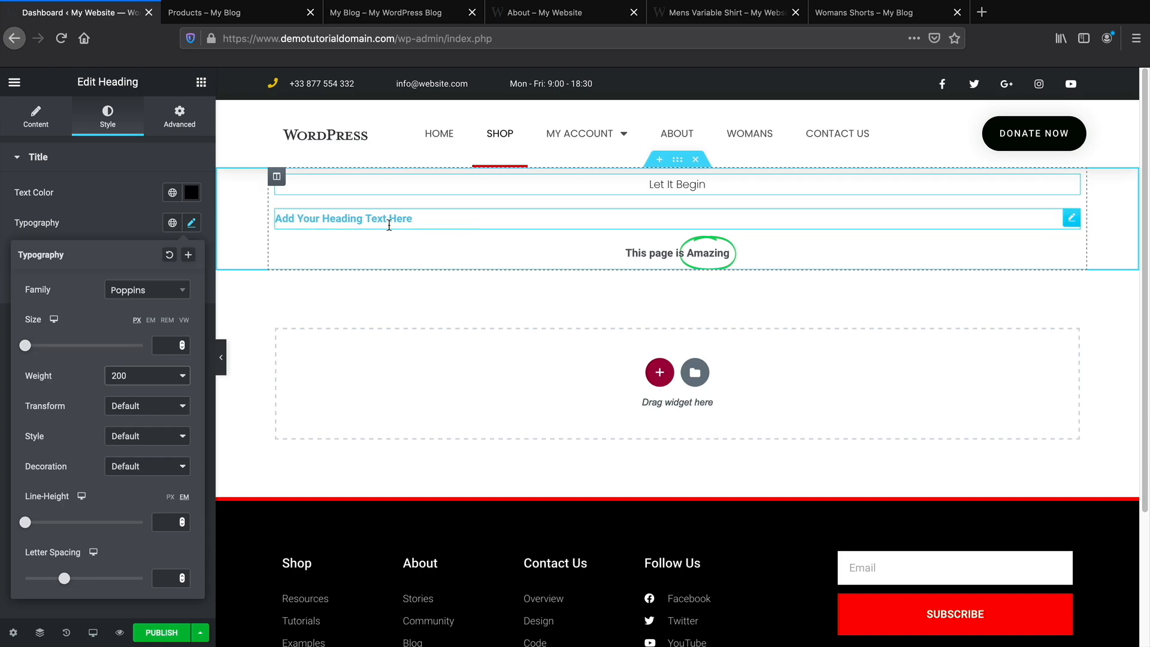
click(232, 13)
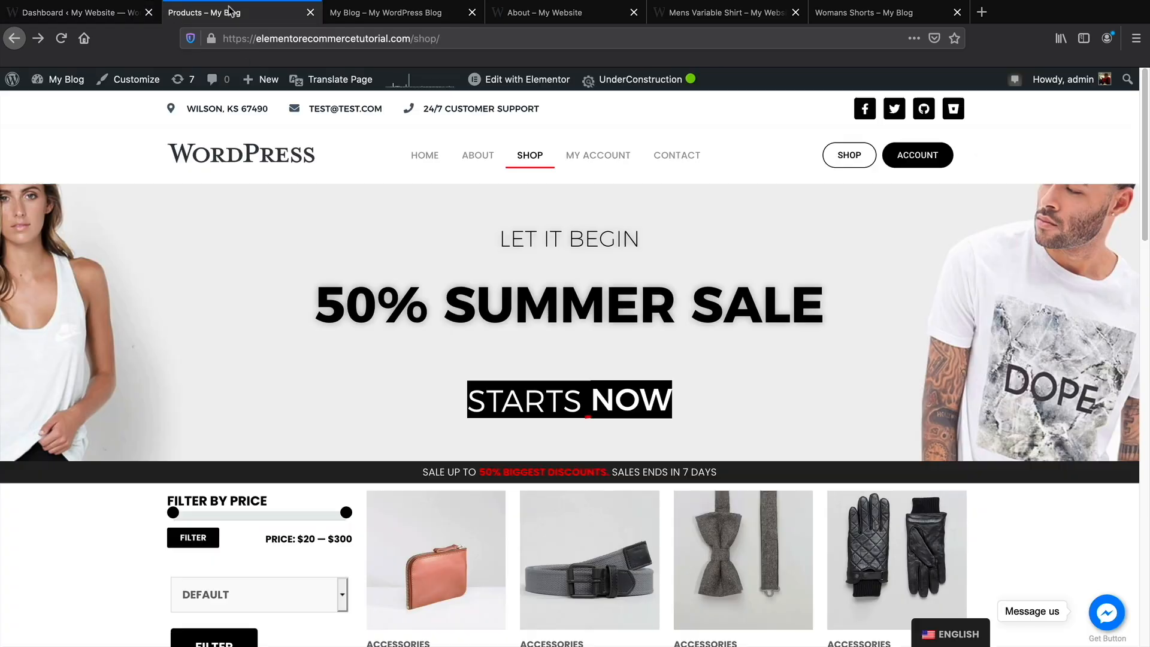
click(112, 13)
drag(25, 346, 43, 347)
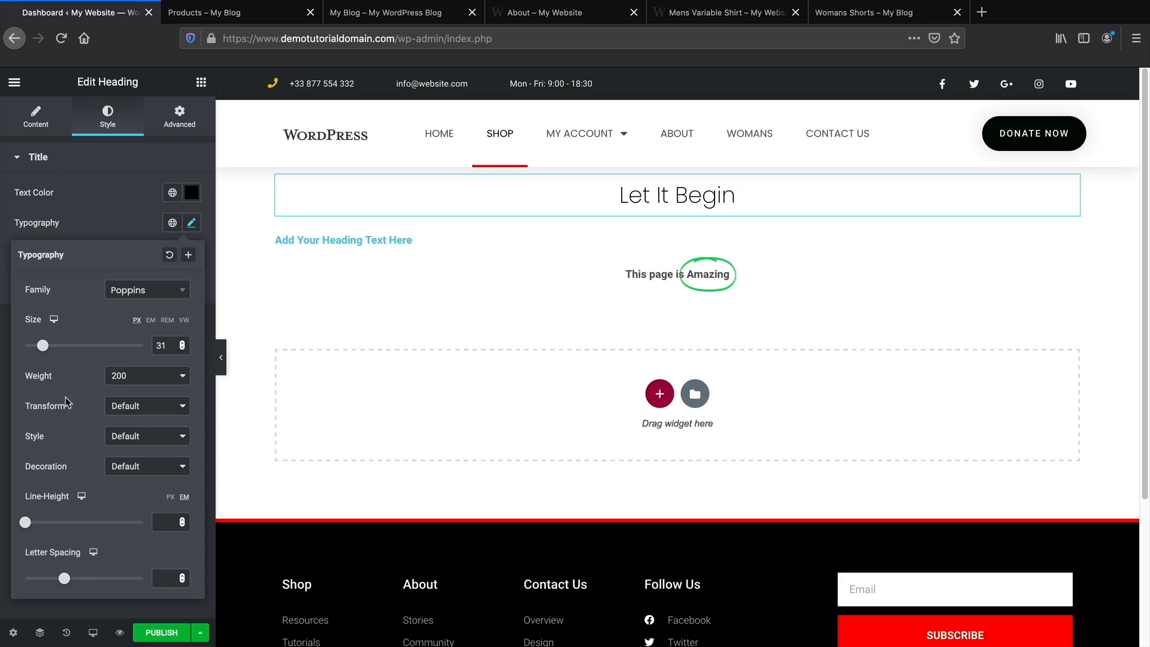
Set the "Let It Begin" heading's letter spacing to 1 and compare it with the reference shop banner.
drag(64, 580, 69, 579)
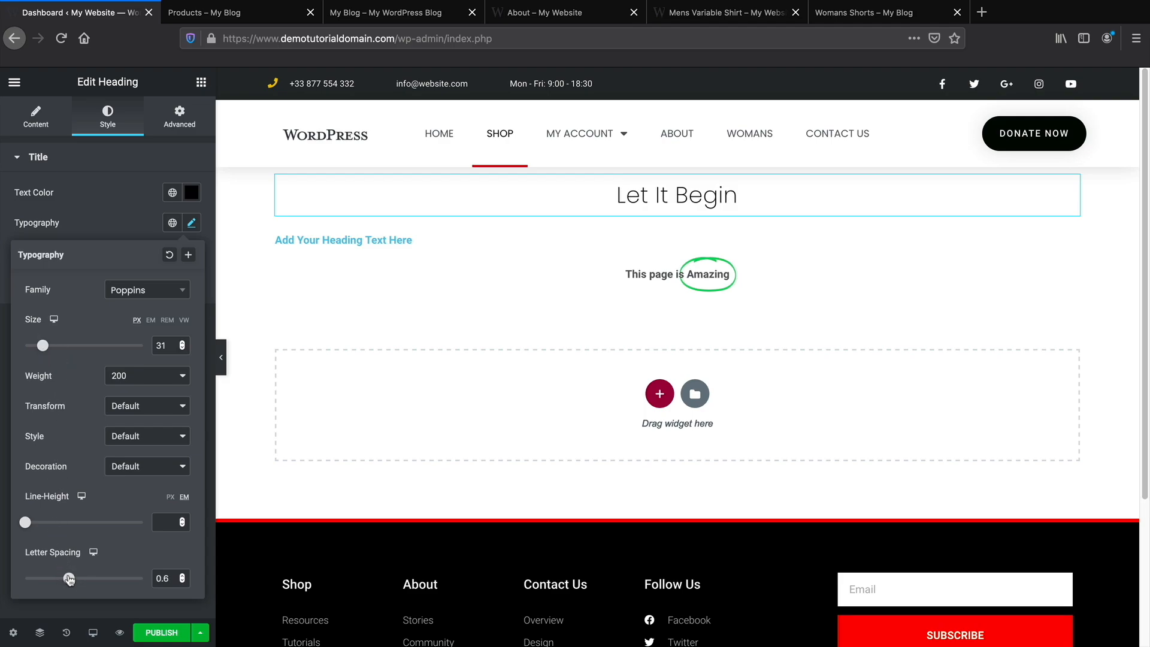
right_click(70, 580)
click(61, 578)
drag(69, 582, 72, 581)
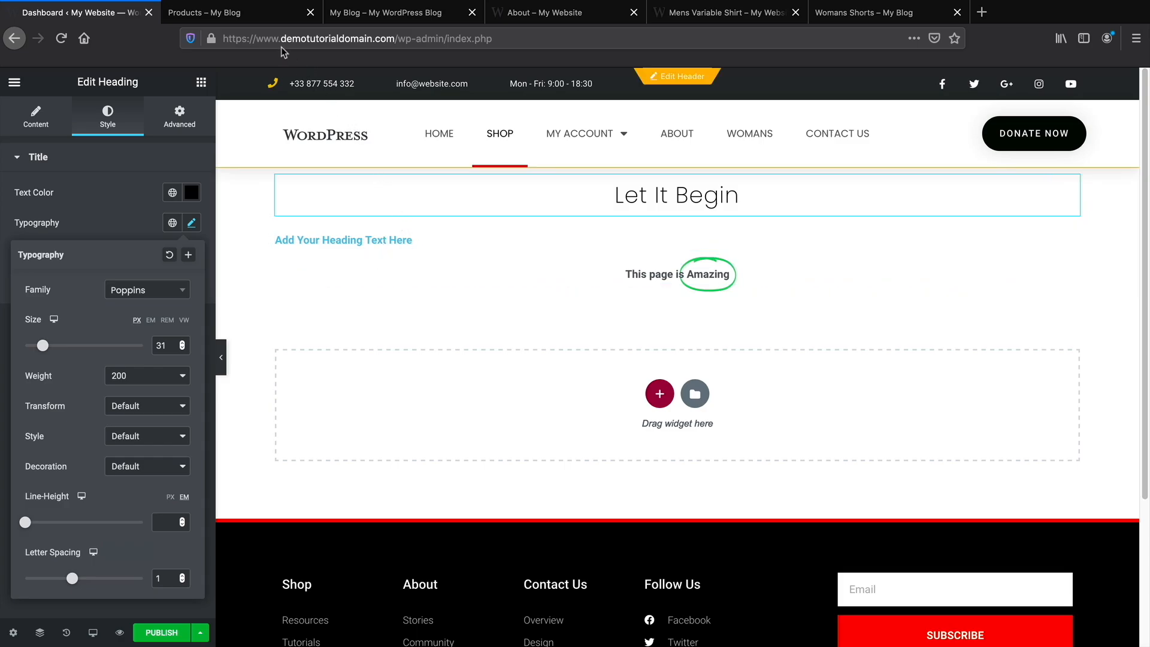
key(ctrl+Tab)
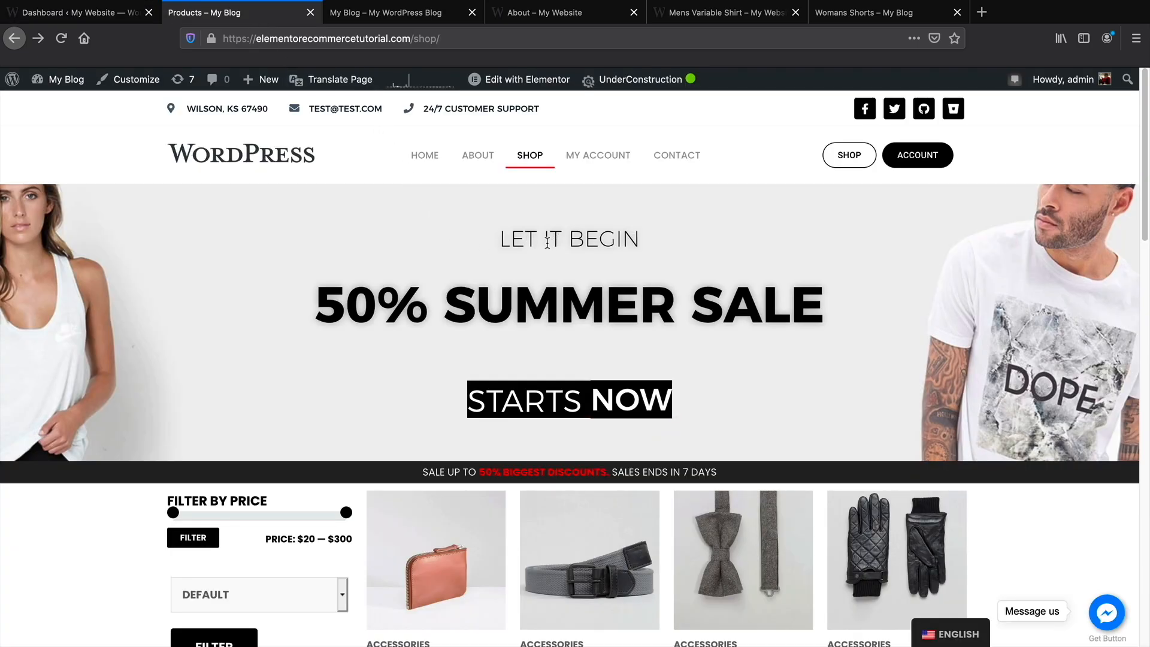
click(111, 13)
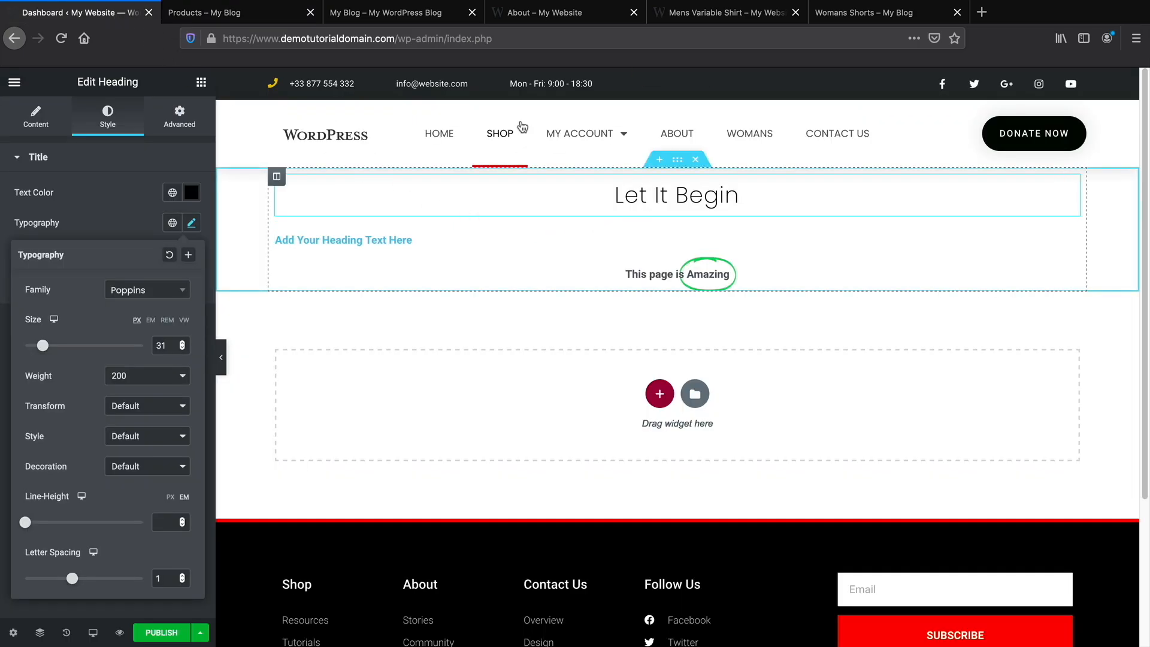
Center the second heading and set its text color to black.
click(332, 236)
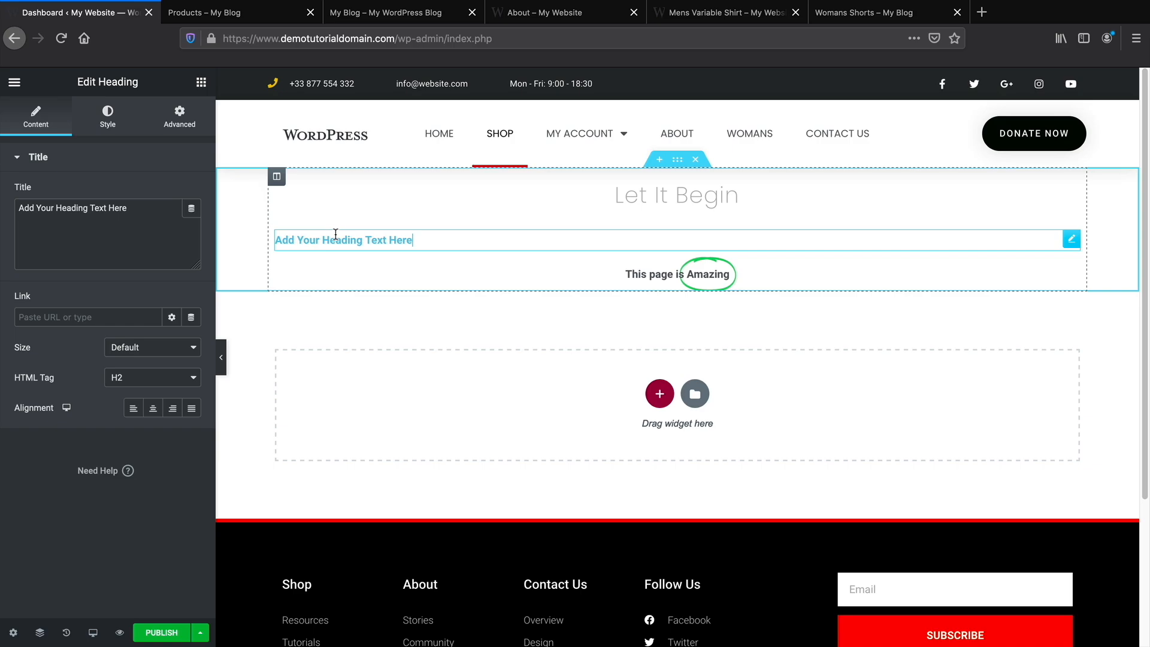
click(161, 412)
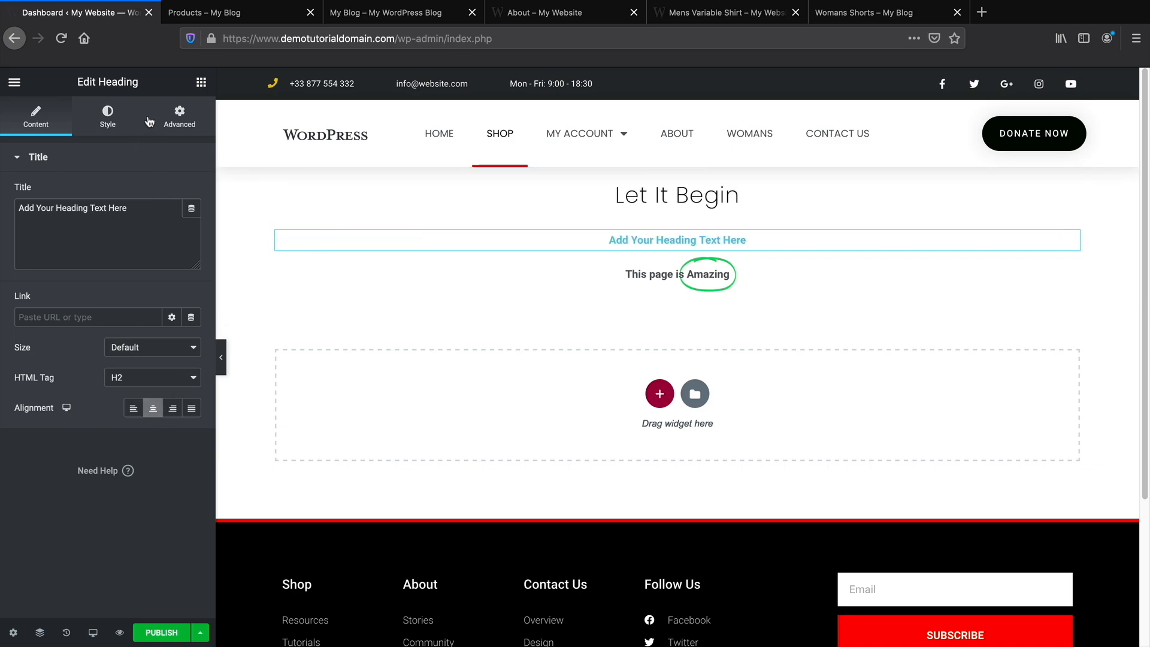
click(116, 124)
click(192, 193)
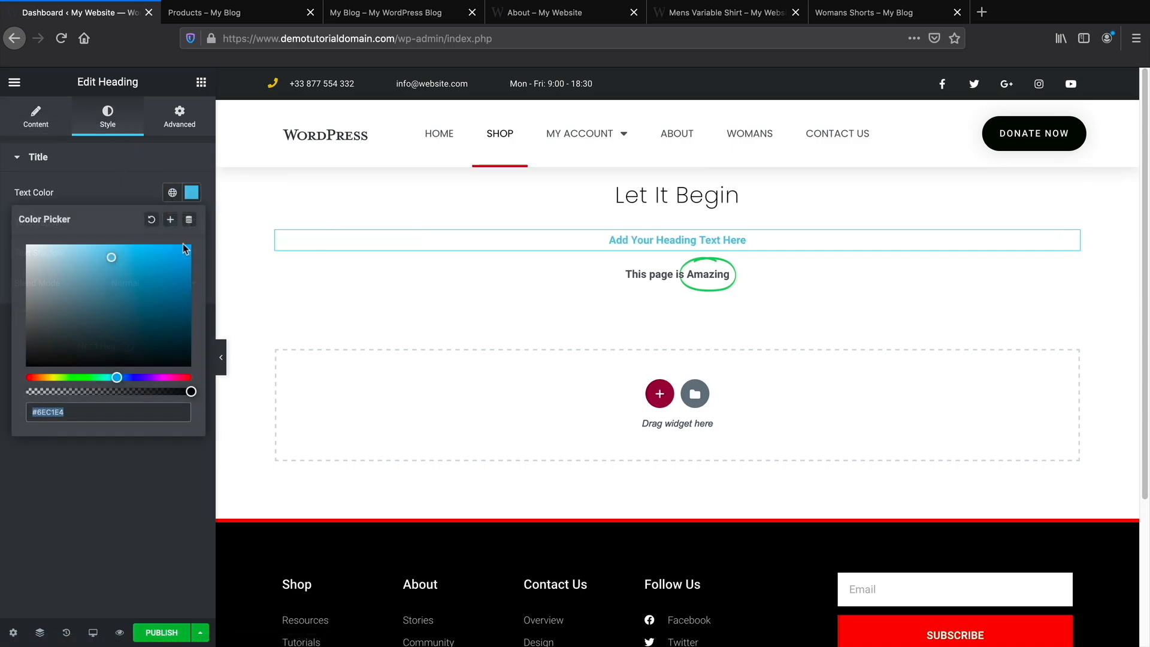
click(187, 340)
click(160, 451)
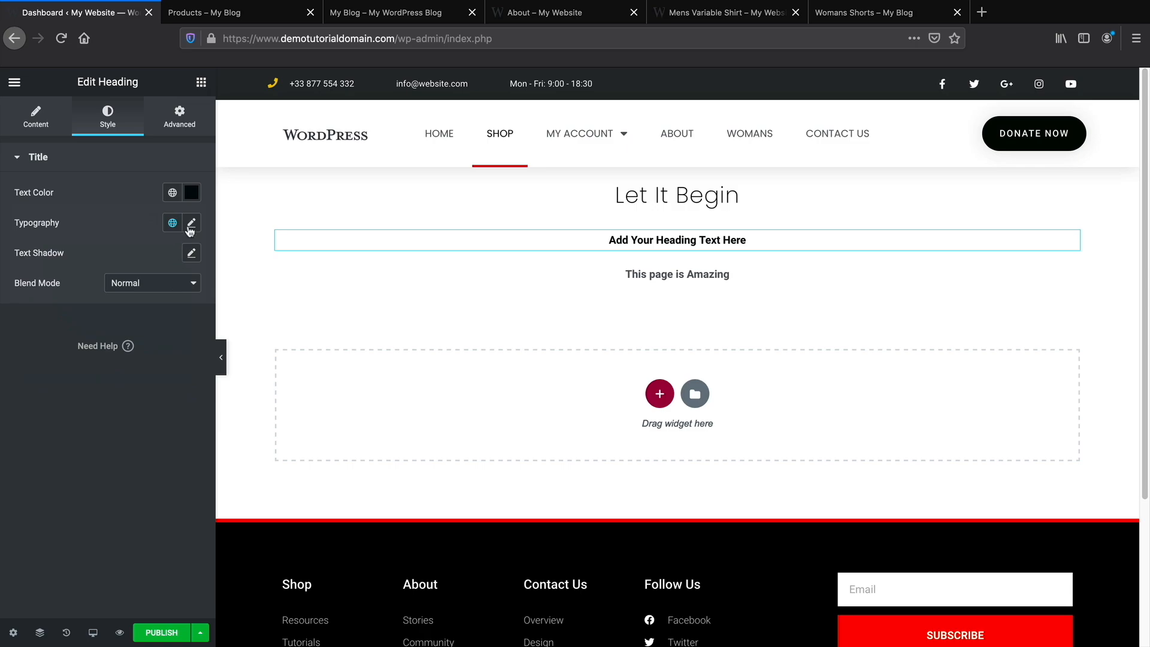
Set the second heading's typography to the Poppins font family with Bold weight.
click(191, 223)
click(161, 290)
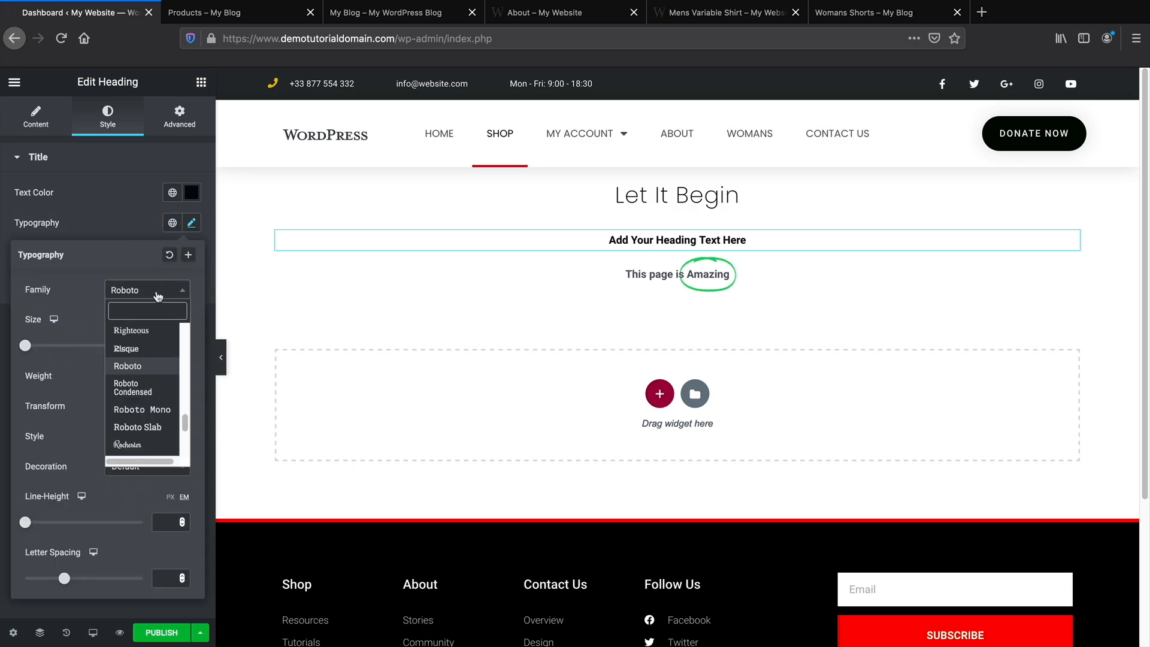
text(pop)
click(143, 353)
click(150, 384)
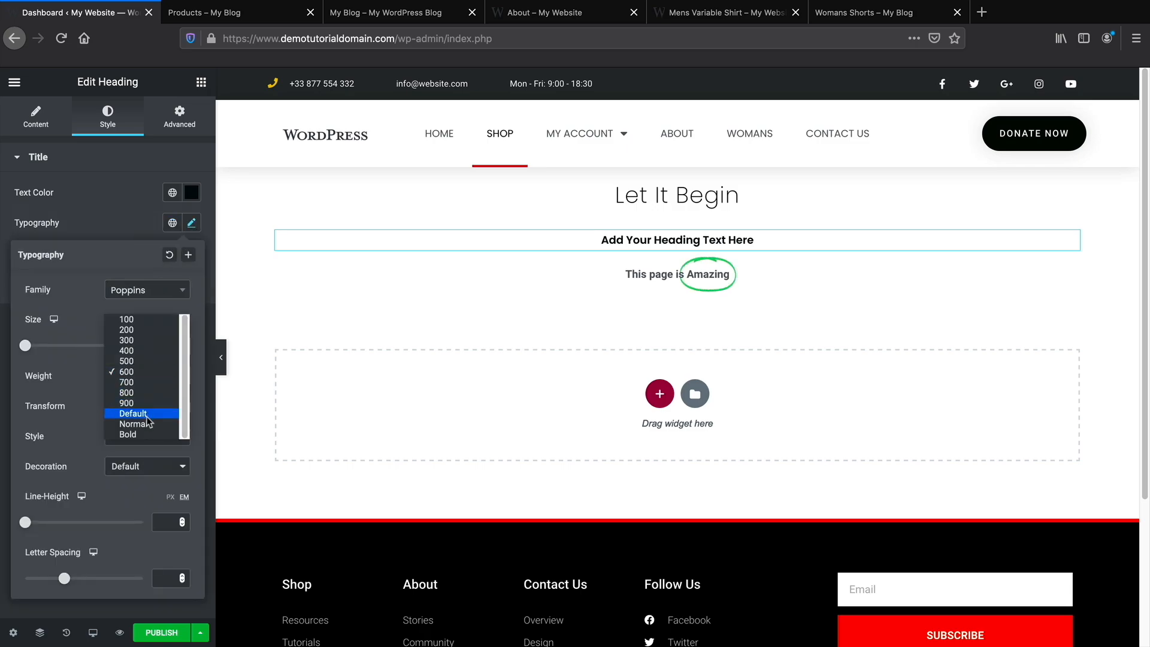
click(147, 434)
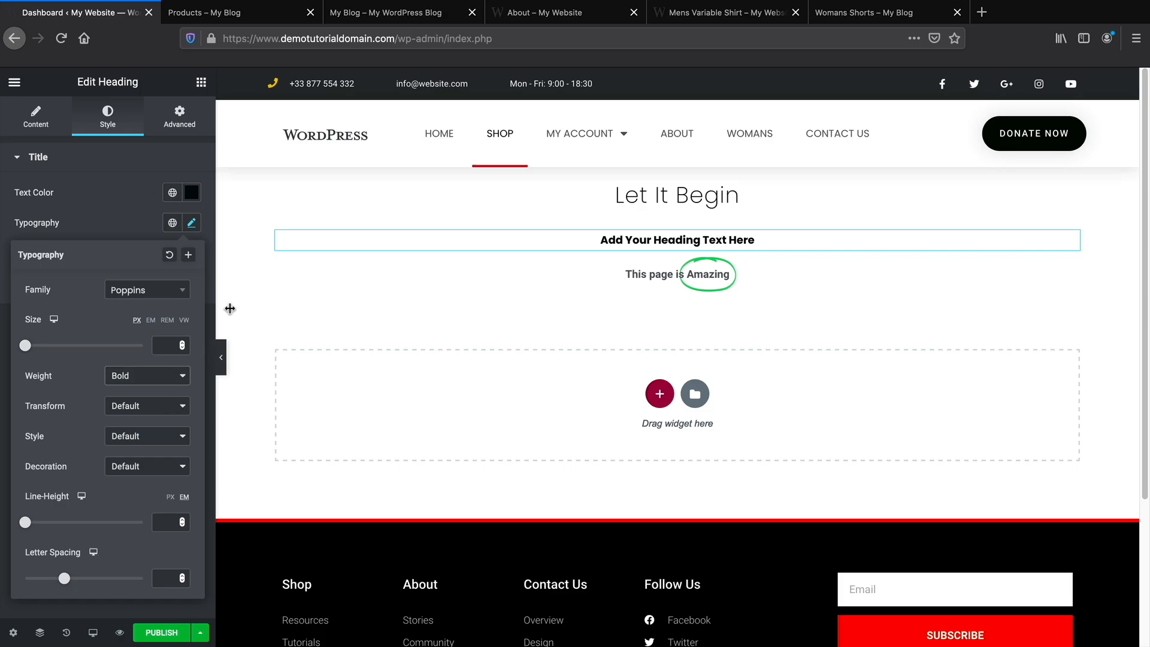
Replace the second heading's placeholder text with "50% Summer Sale", following the reference shop banner.
click(269, 12)
click(81, 13)
click(104, 224)
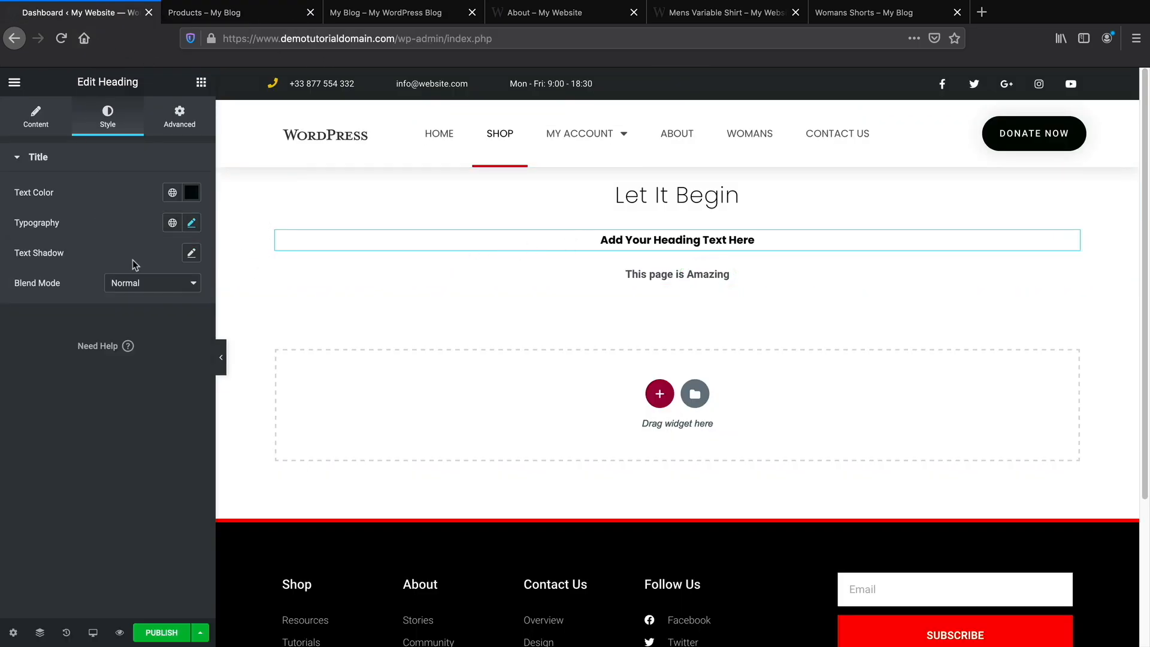
triple_click(622, 238)
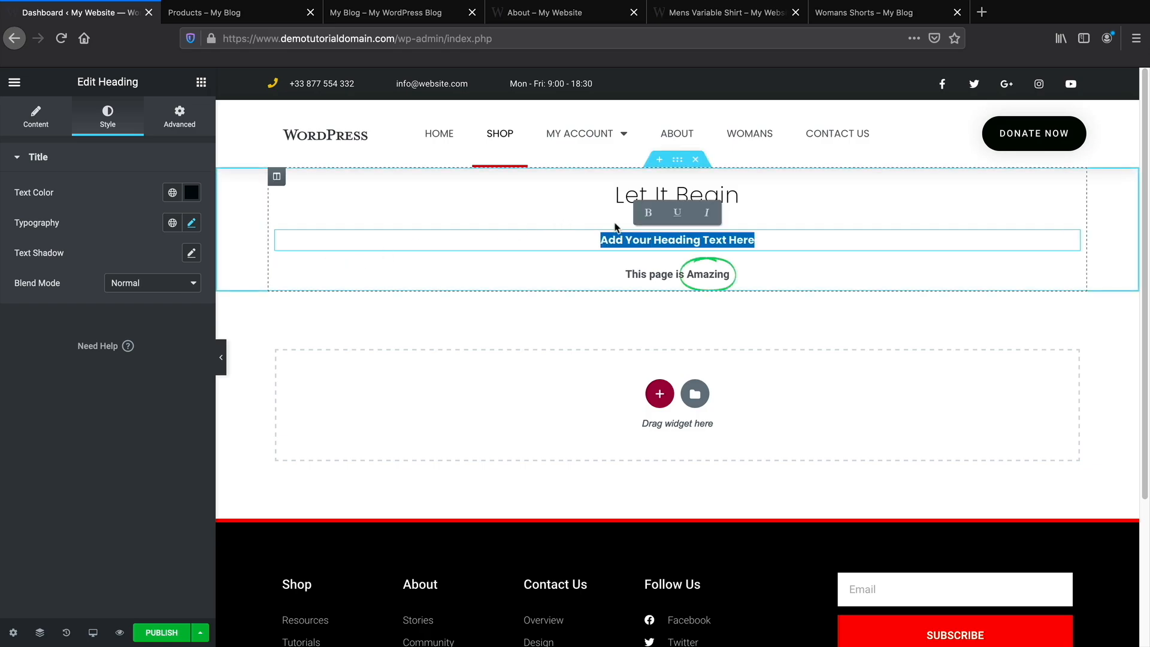
text(50% summer)
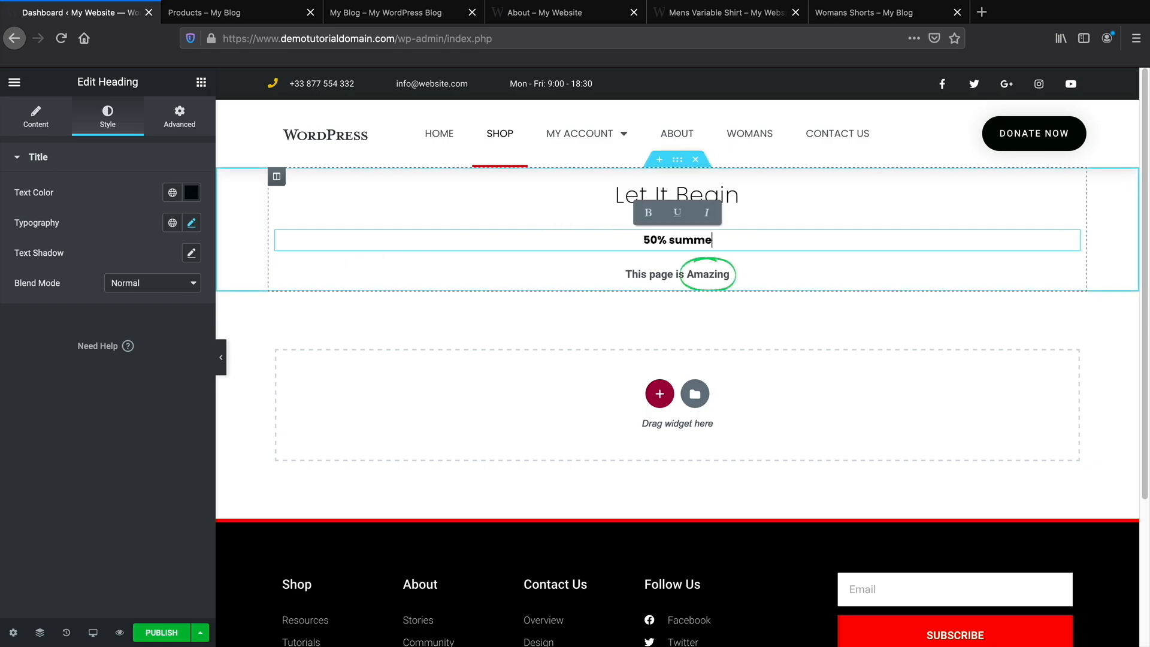
key(BackSpace)
key(BackSpace)
key(BackSpace)
key(BackSpace)
key(BackSpace)
key(BackSpace)
text(Summer Sale)
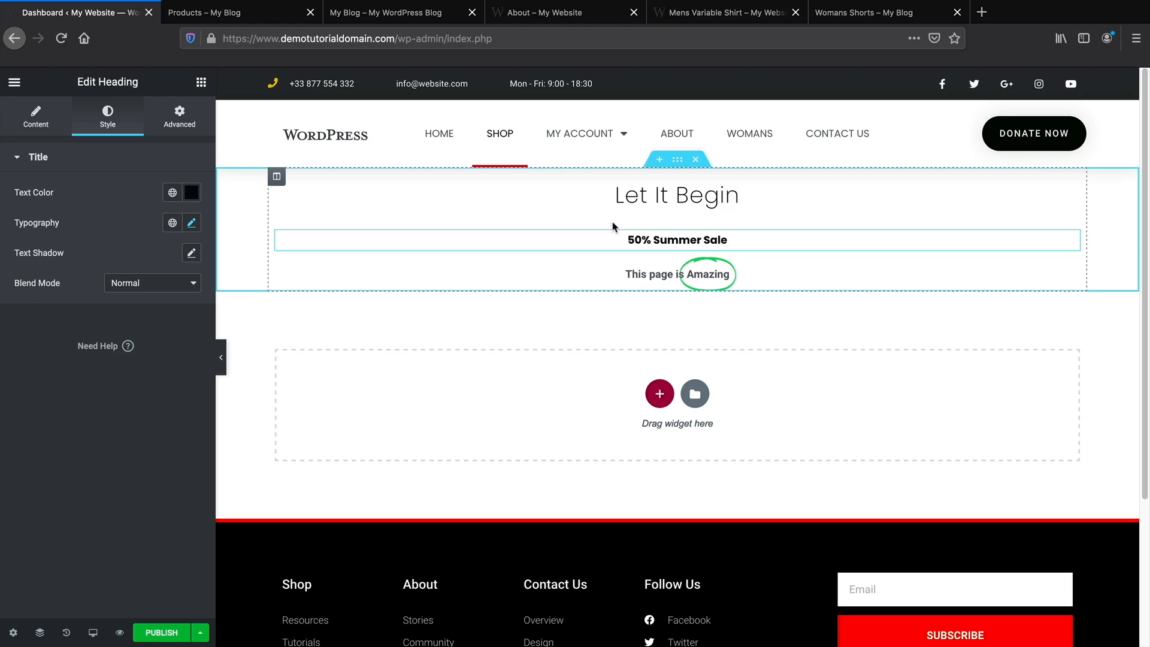
Set the "50% Summer Sale" heading's font size to 60 px and its text transform to Capitalize.
click(193, 223)
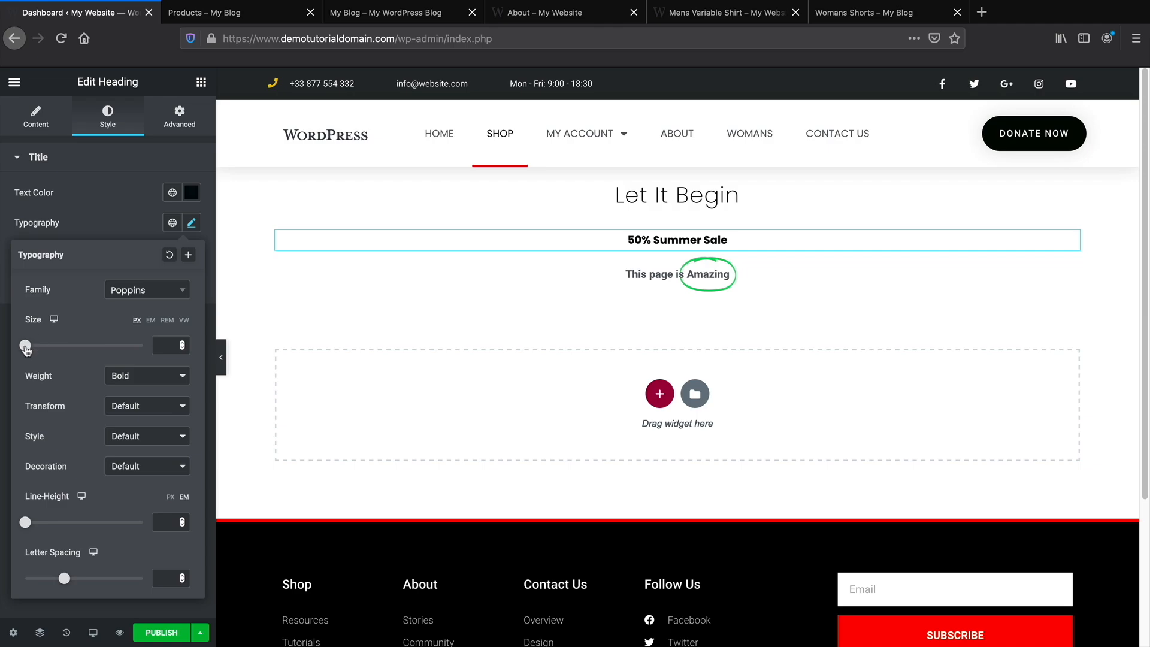
drag(26, 349, 62, 360)
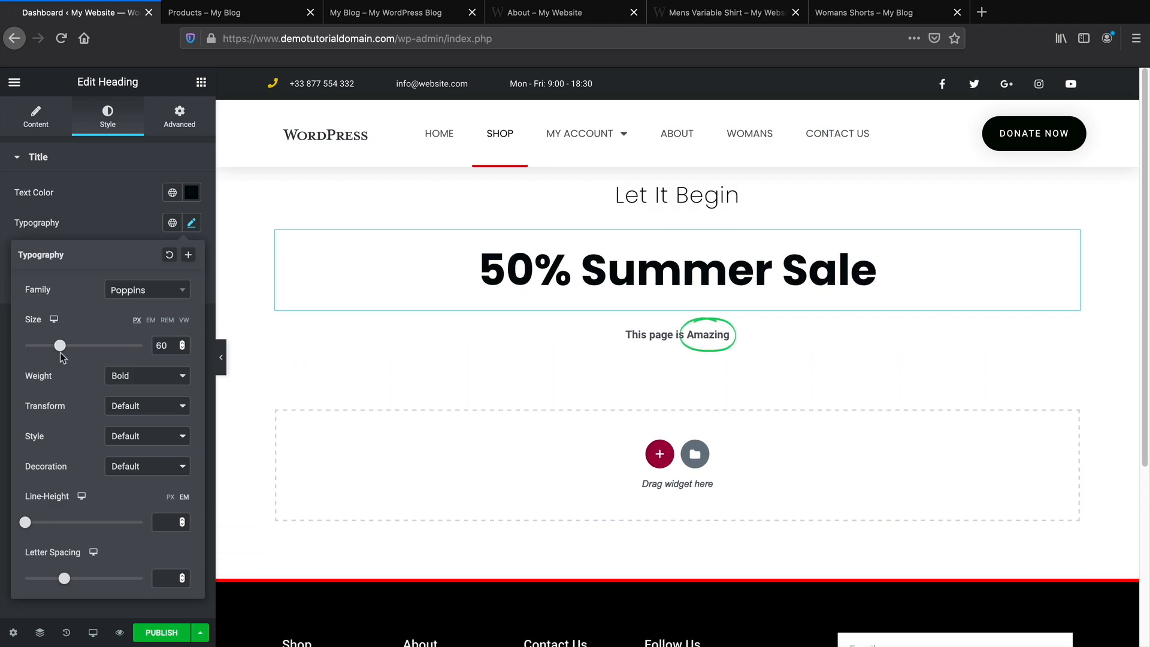
click(138, 406)
click(139, 419)
click(139, 411)
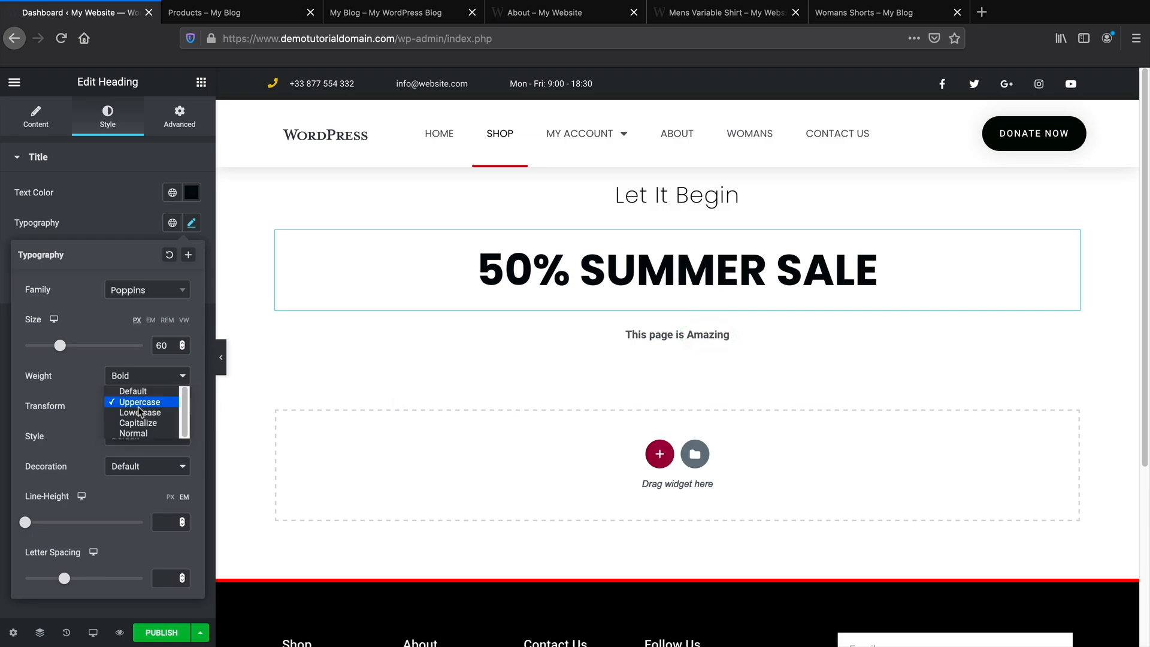
click(146, 422)
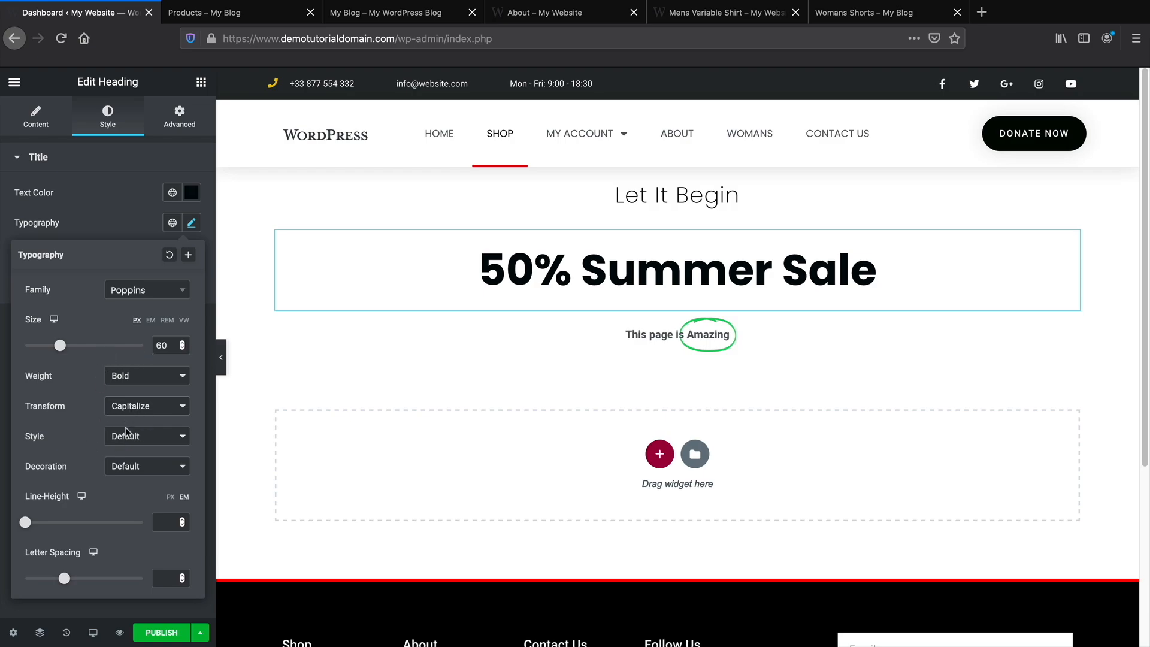
click(114, 222)
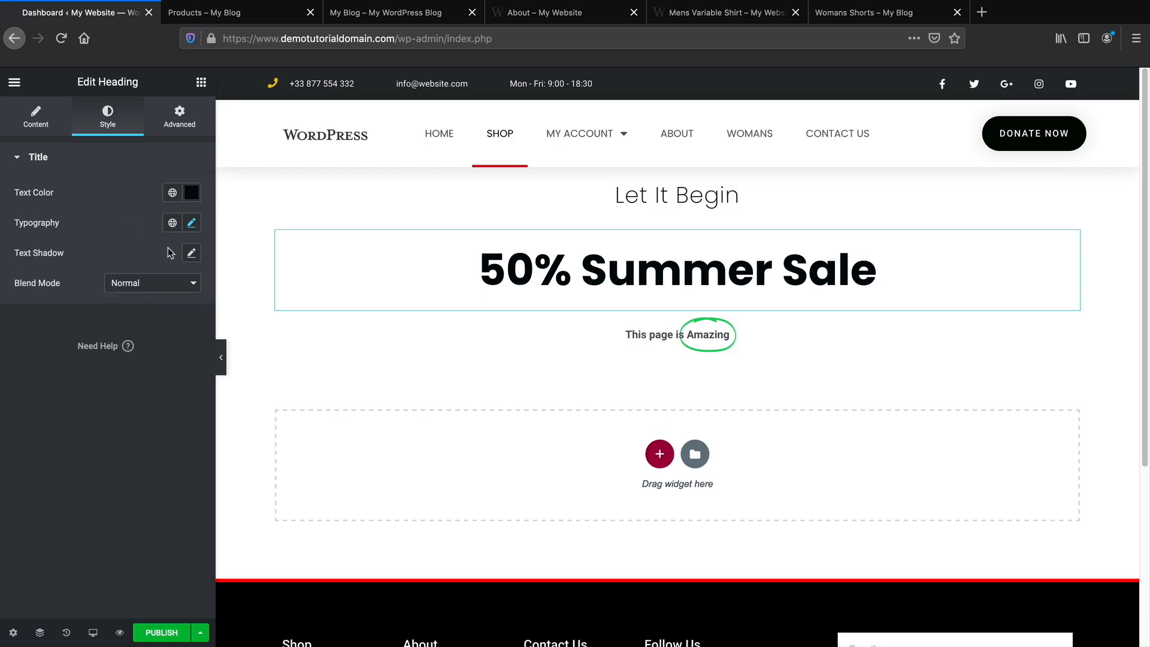
Add a text shadow with a blur of 27 to the "50% Summer Sale" heading and compare it with the reference banner.
click(192, 252)
mouse_move(38, 328)
mouse_down()
mouse_move(112, 340)
mouse_move(58, 334)
mouse_up()
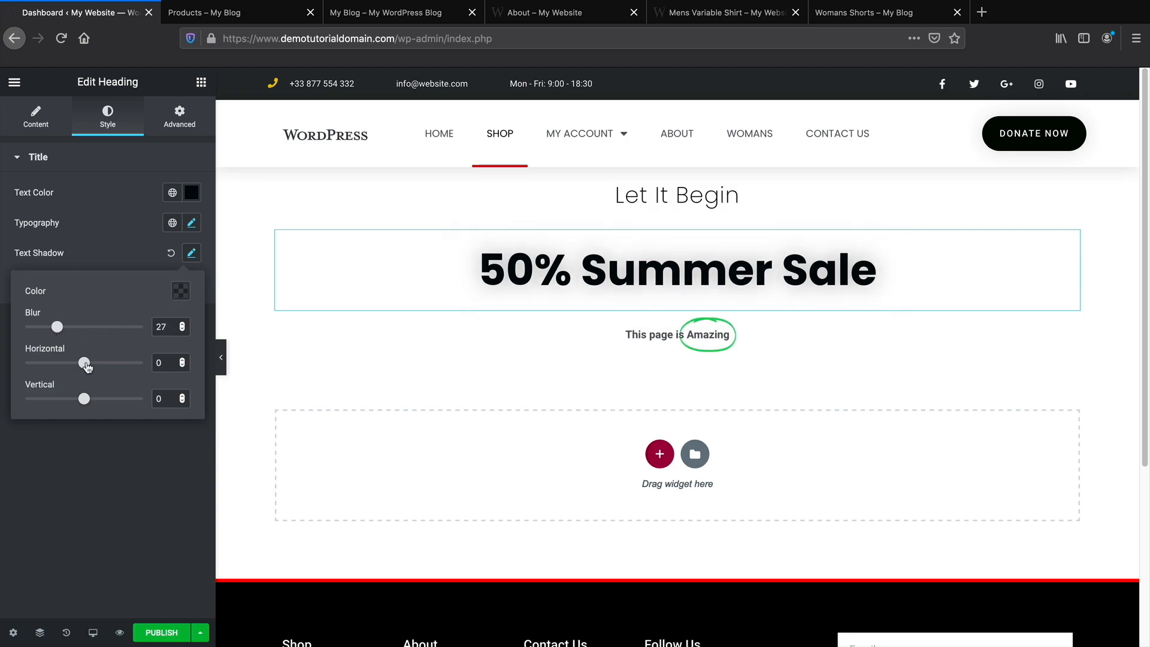
click(197, 13)
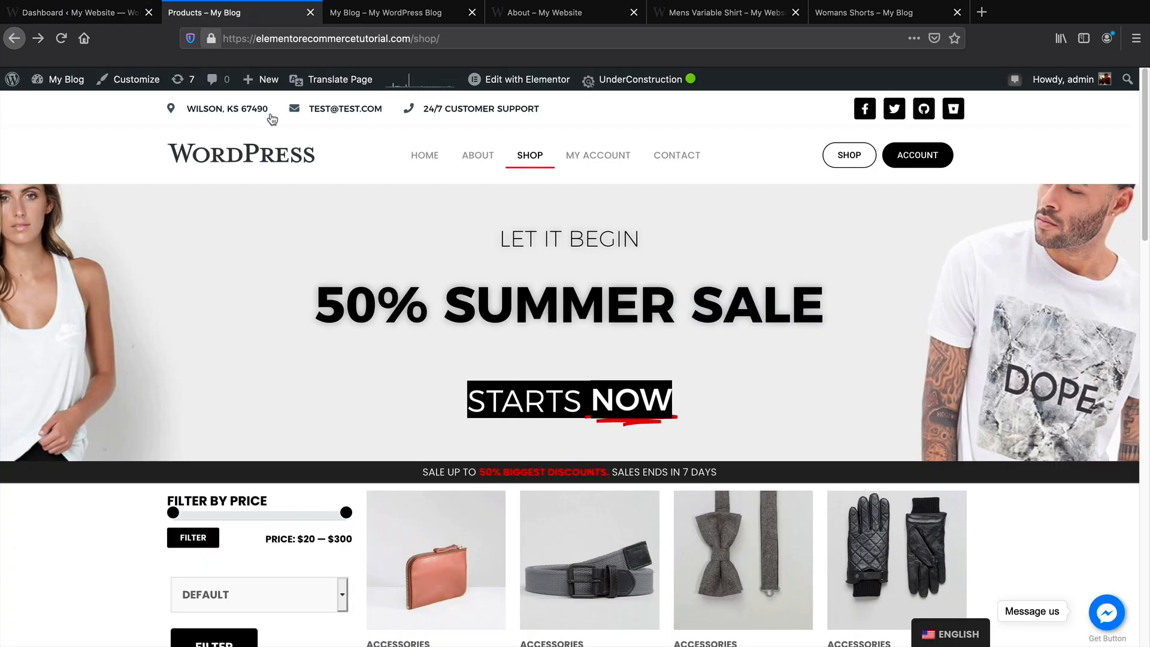
click(71, 13)
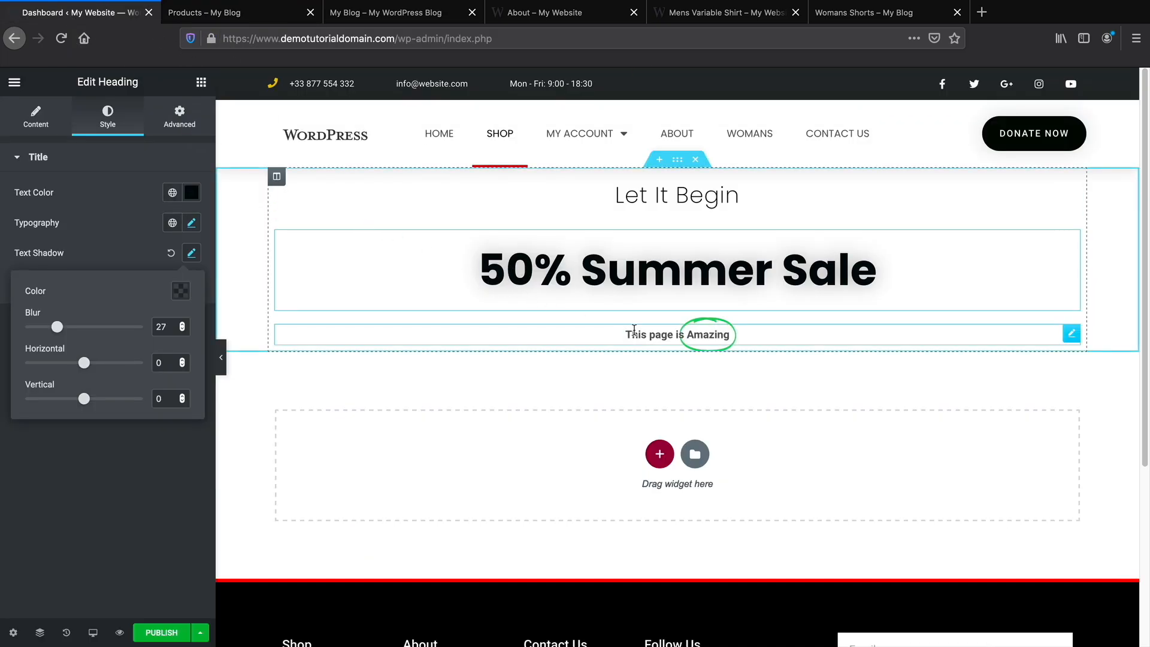
Set the animated headline's before text to "Starts" and its highlighted text to "NOW", as in the reference banner.
click(629, 333)
click(262, 22)
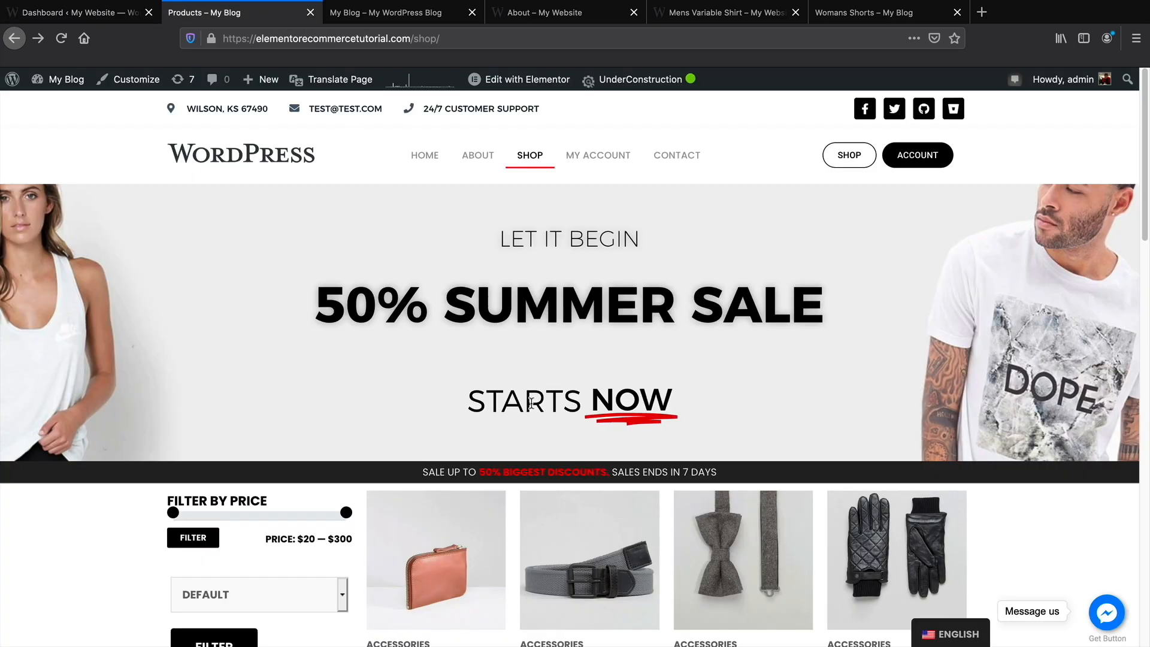
click(133, 14)
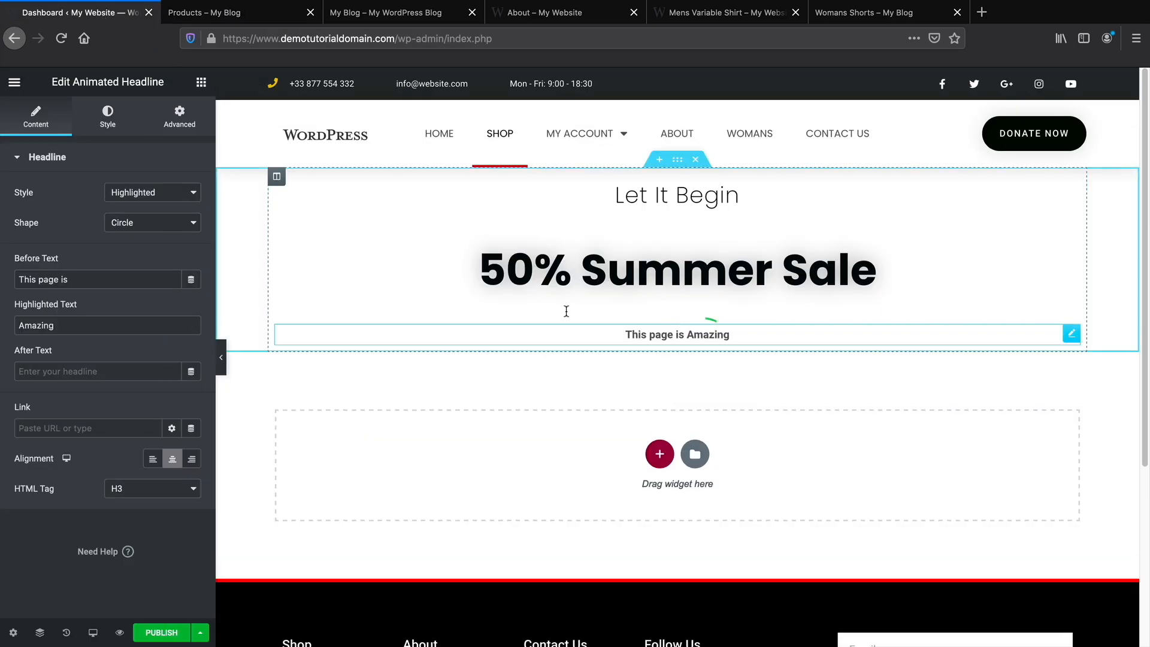
triple_click(92, 270)
text(Starts)
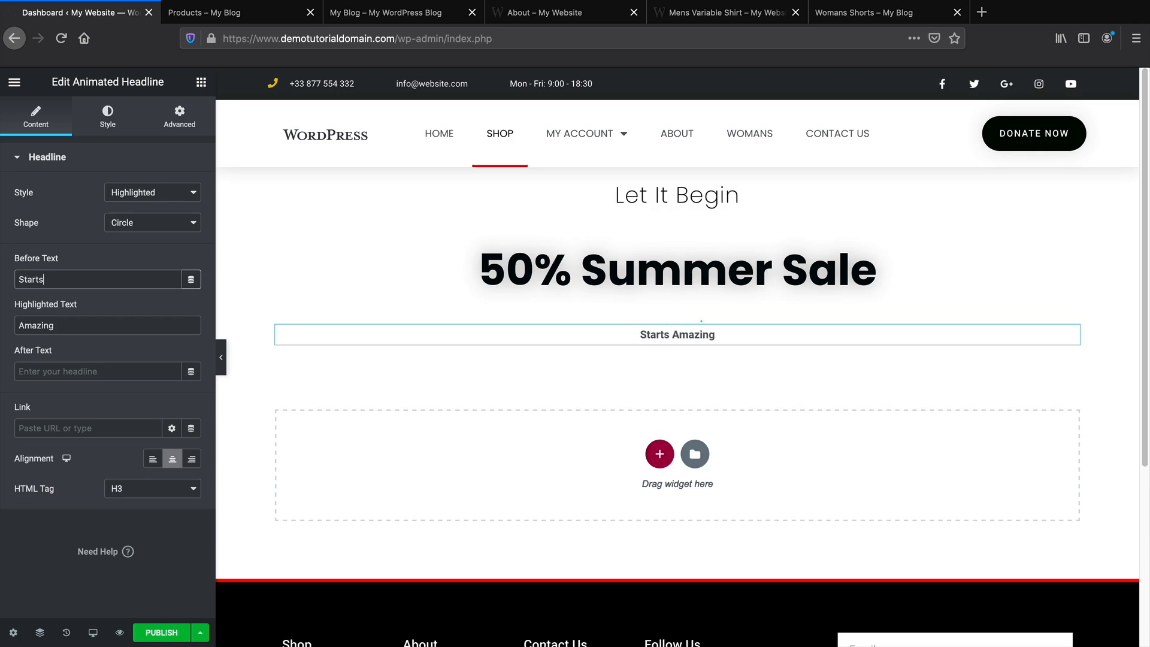
key(Tab)
text(NOW)
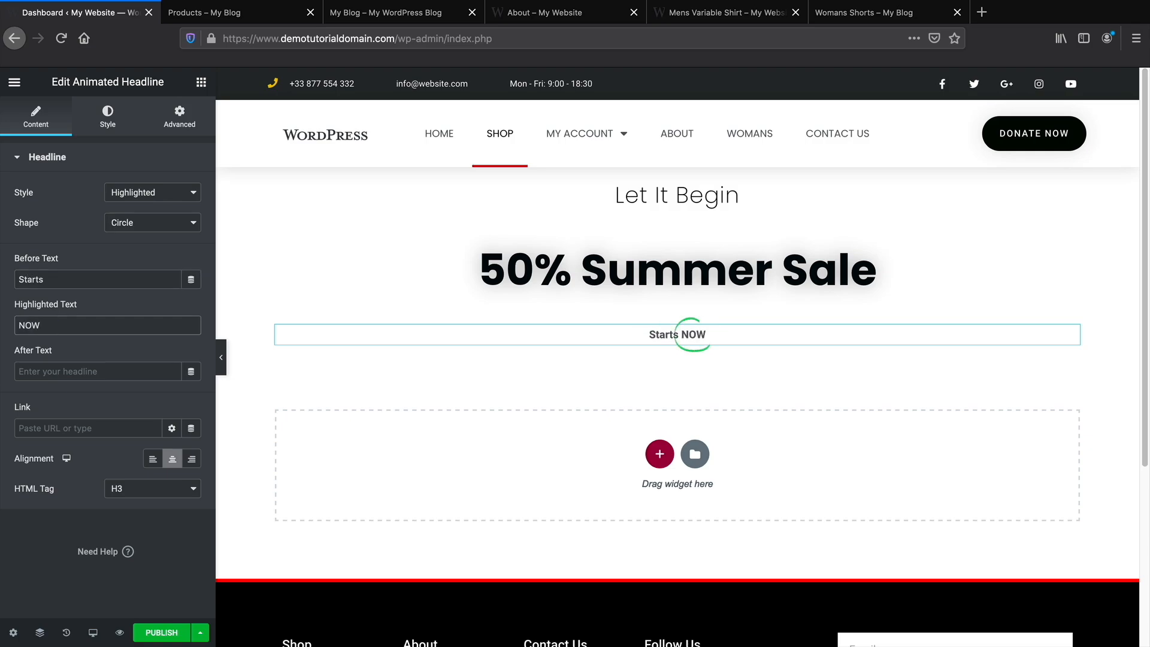
Change the animated headline's highlight shape to Underline Zigzag and color the shape red.
click(150, 223)
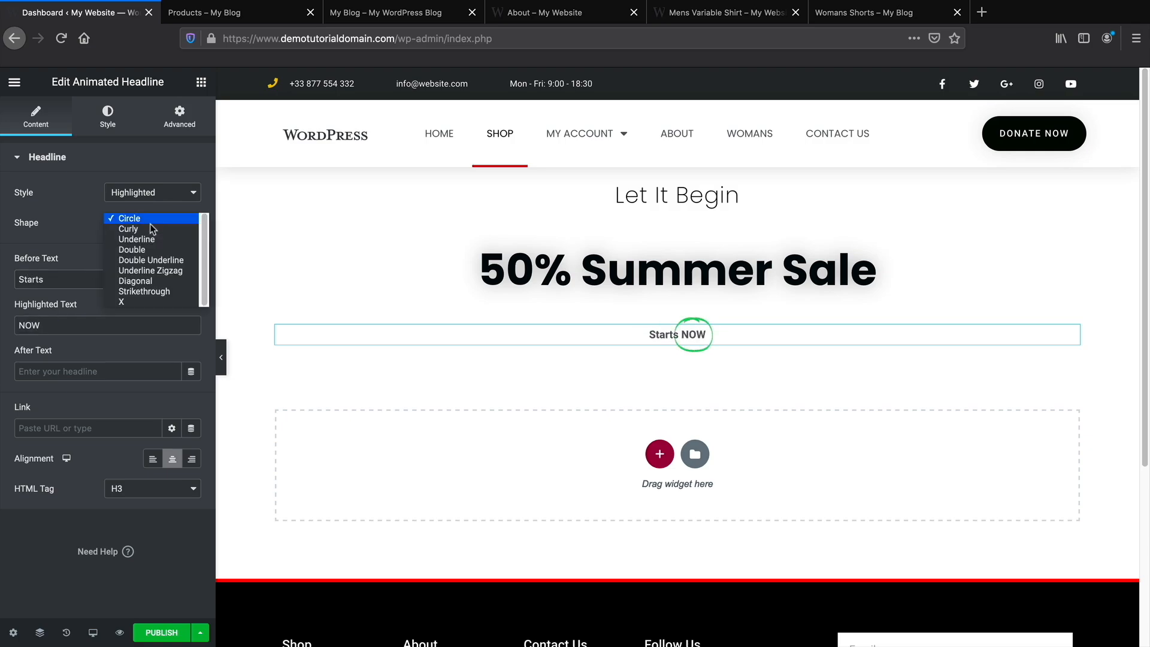
click(168, 272)
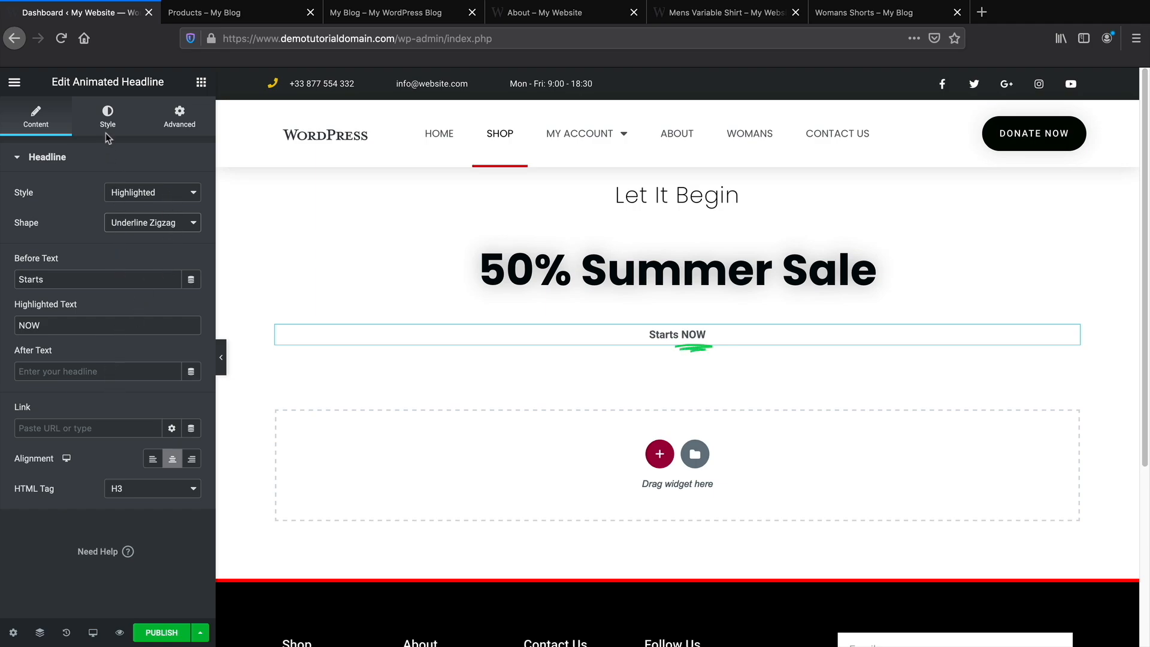
click(109, 117)
click(192, 192)
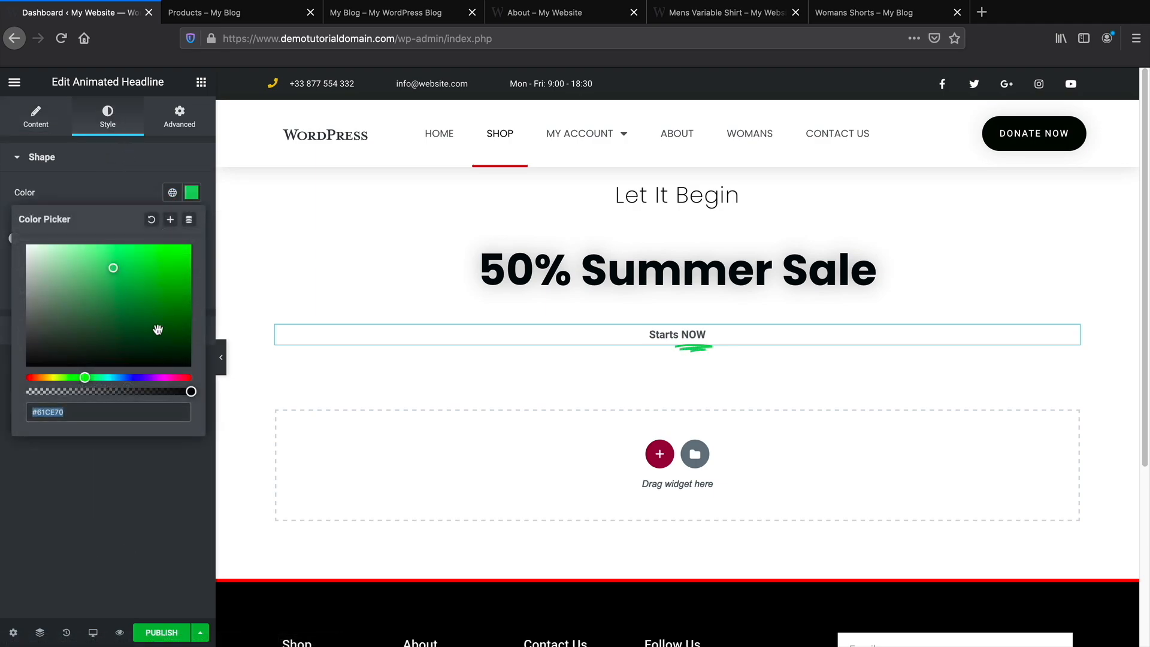
drag(85, 378, 33, 377)
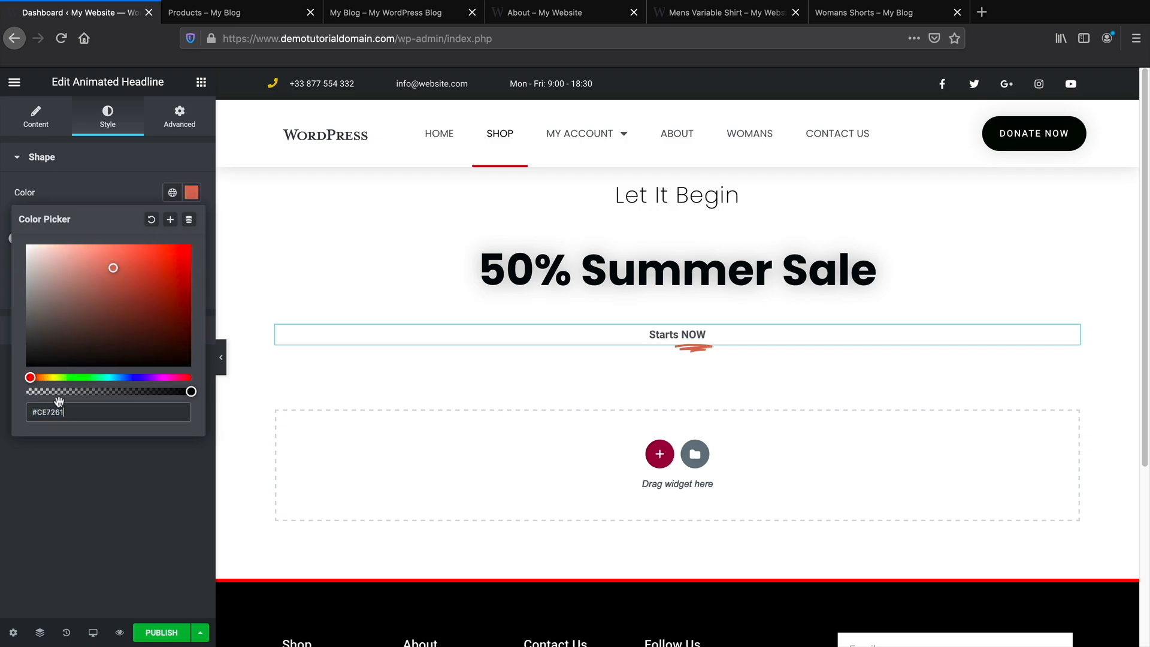
drag(173, 261, 179, 259)
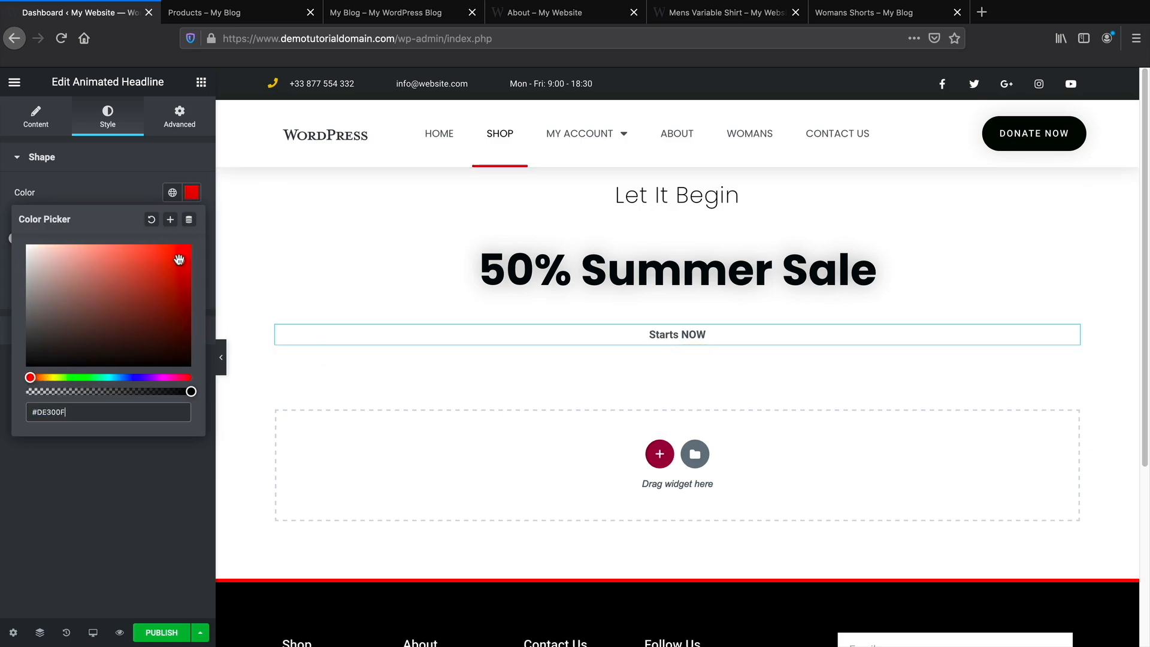
click(129, 487)
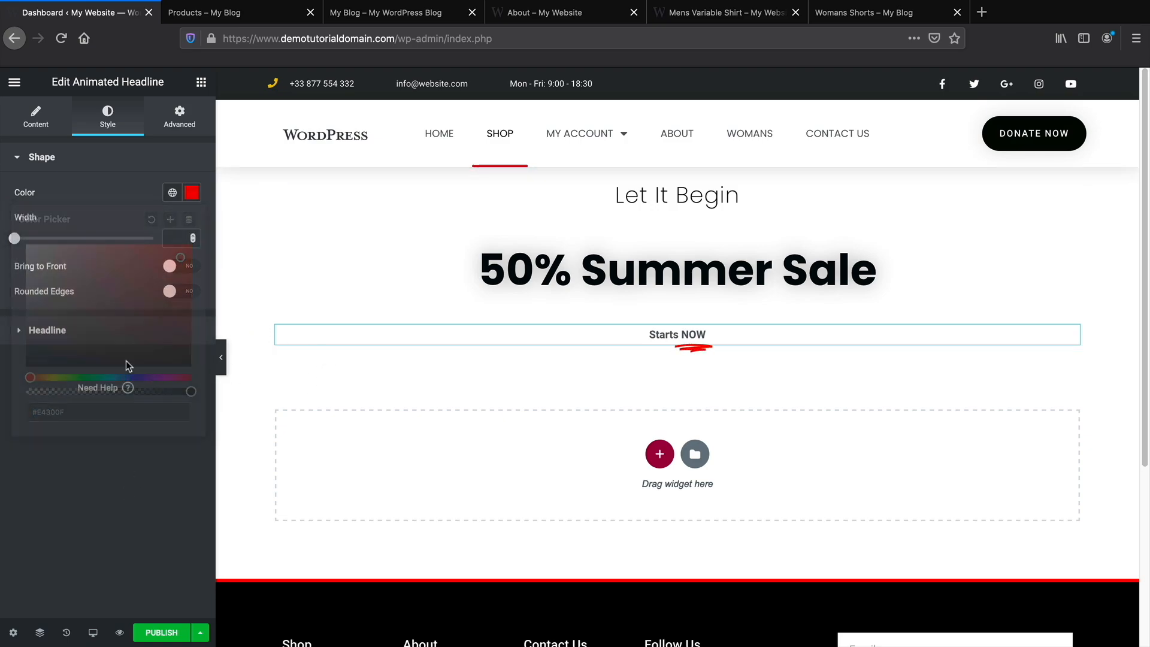
Set the text color of the animated headline's non-animated text to black.
click(76, 330)
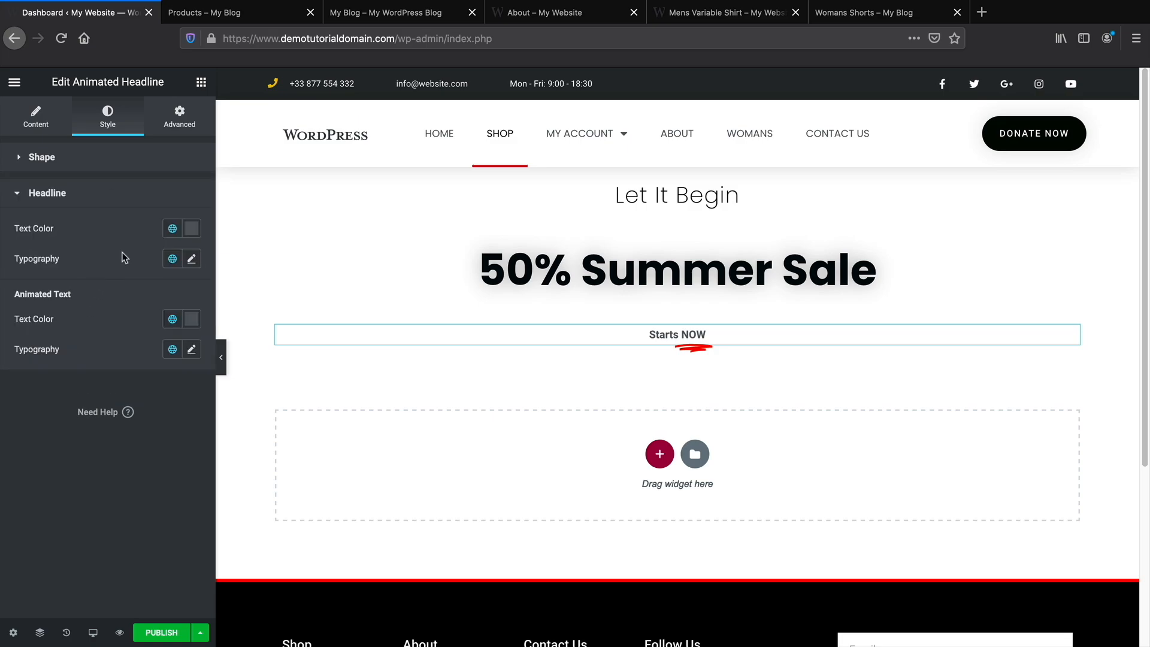
click(192, 228)
drag(141, 336, 184, 401)
click(141, 538)
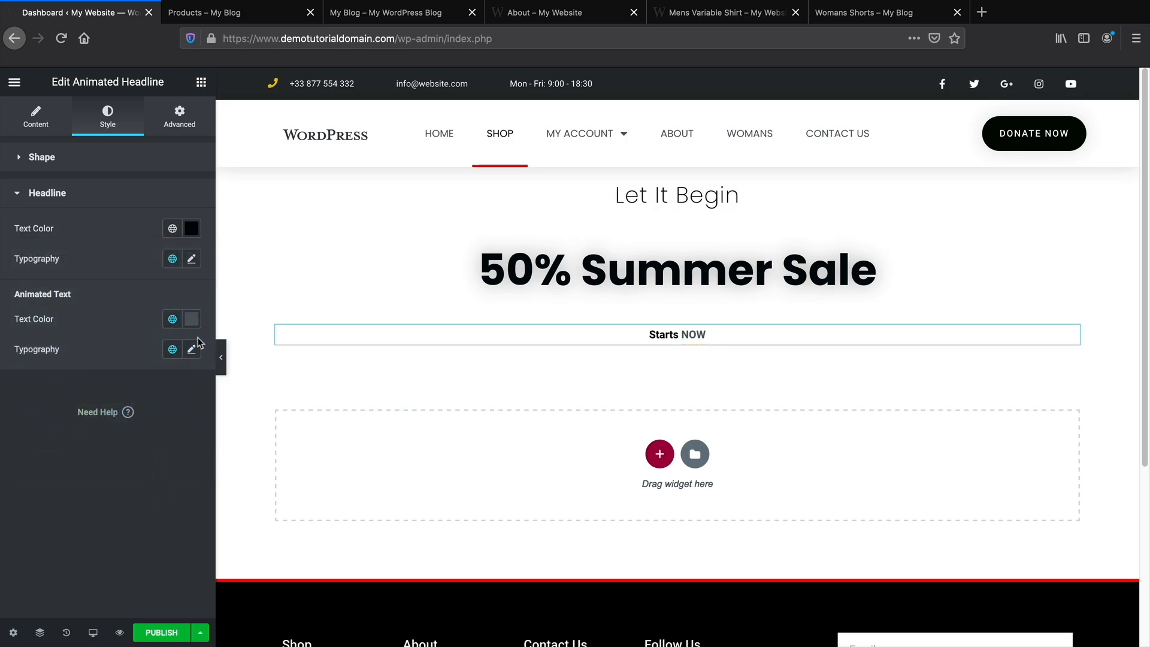
Set the text color of the headline's animated text to black.
click(193, 323)
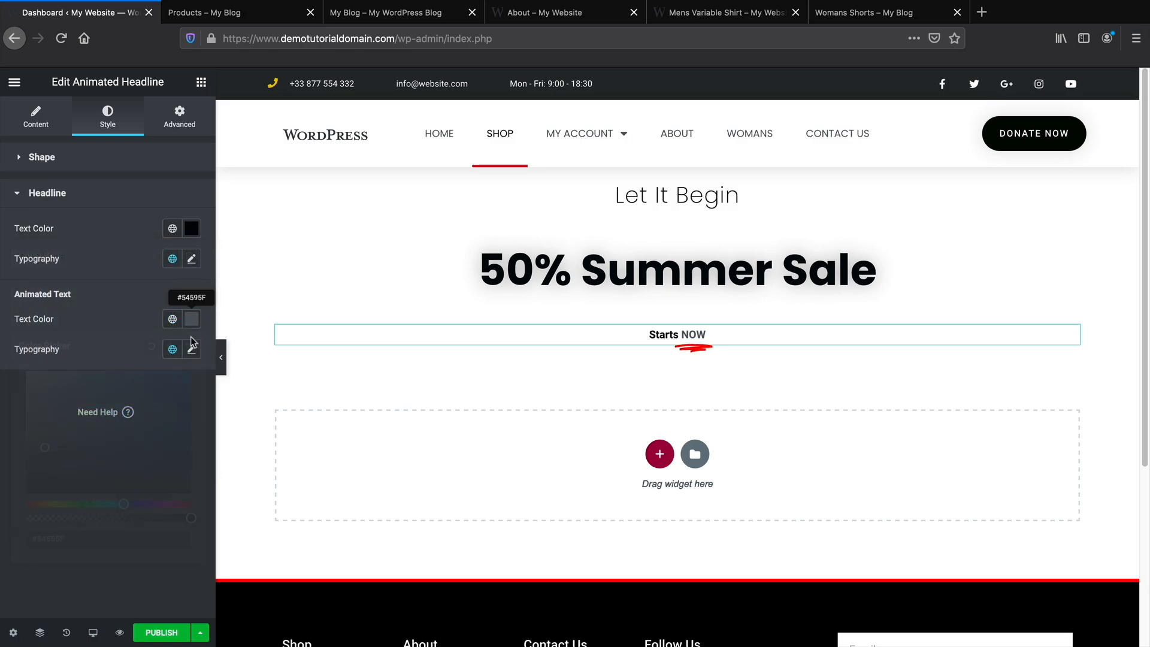
drag(114, 436, 181, 499)
click(167, 557)
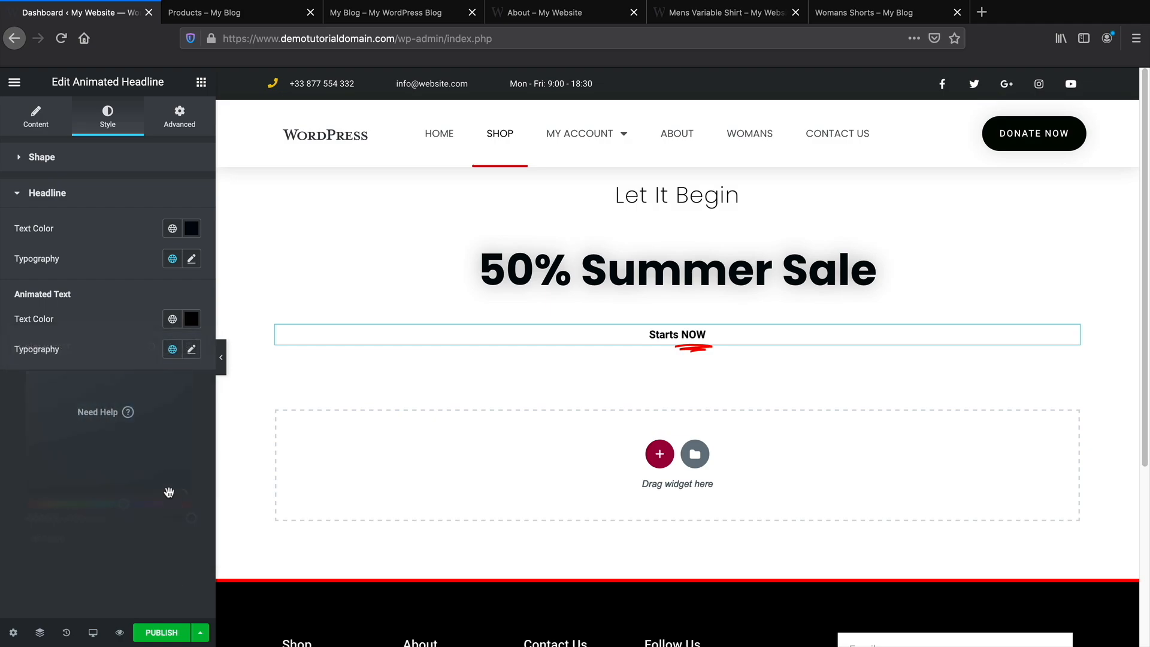
Change the typography of the headline's animated text to the Poppins font family with a bolder weight.
click(192, 350)
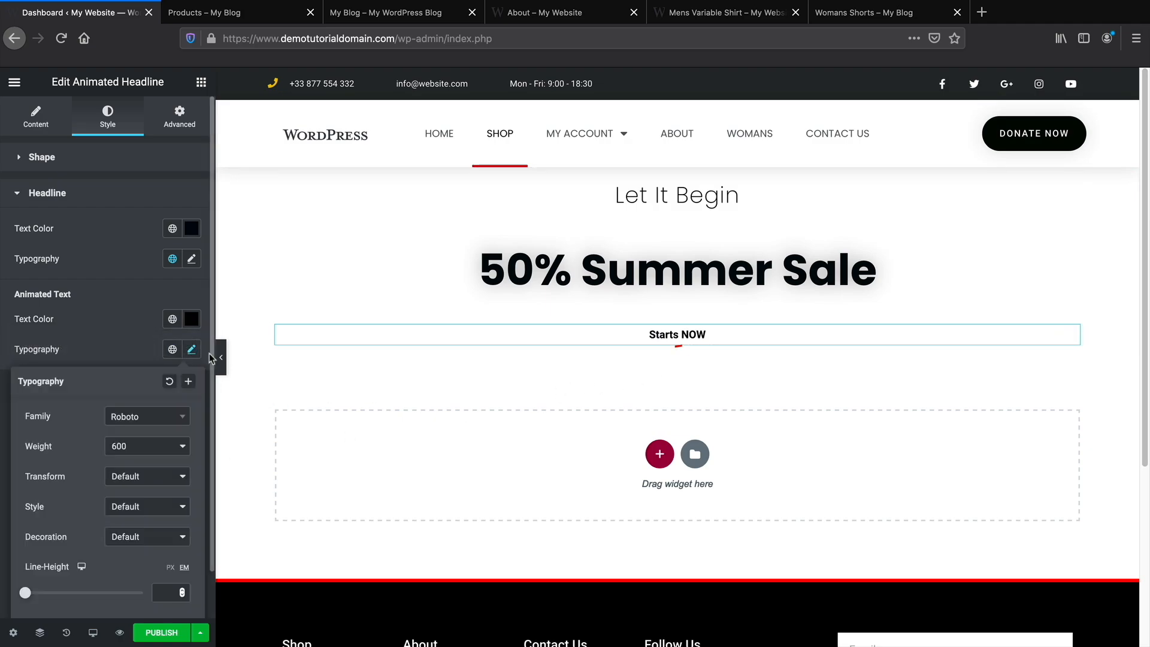
click(149, 417)
text(p[)
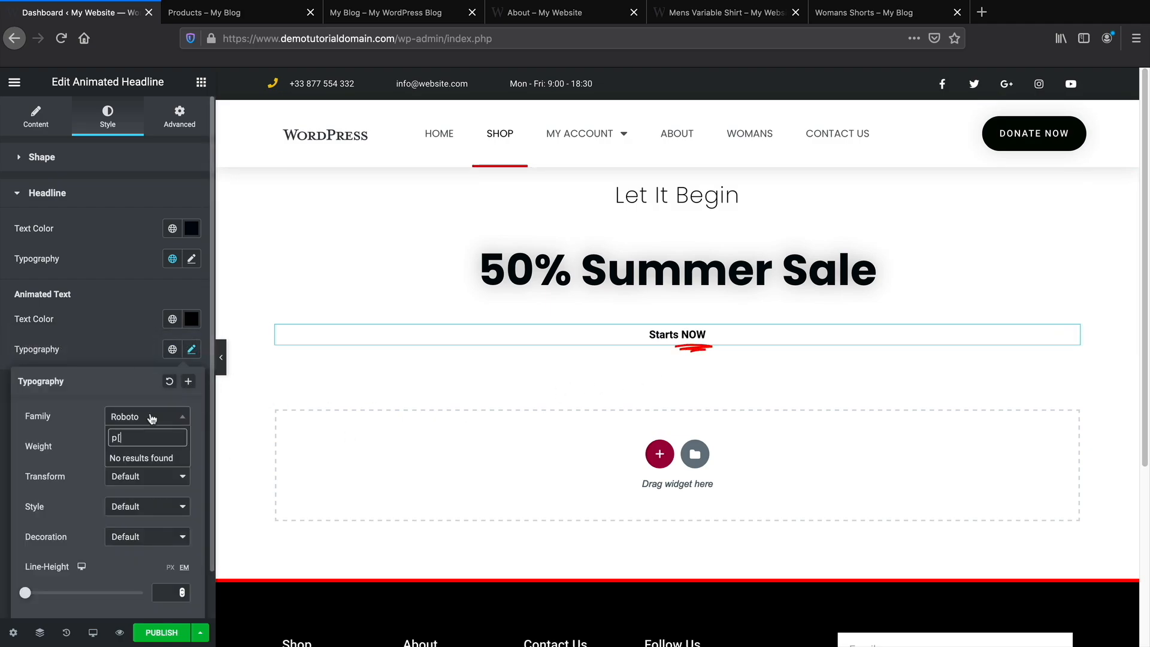
key(BackSpace)
key(BackSpace)
text(popp)
click(147, 473)
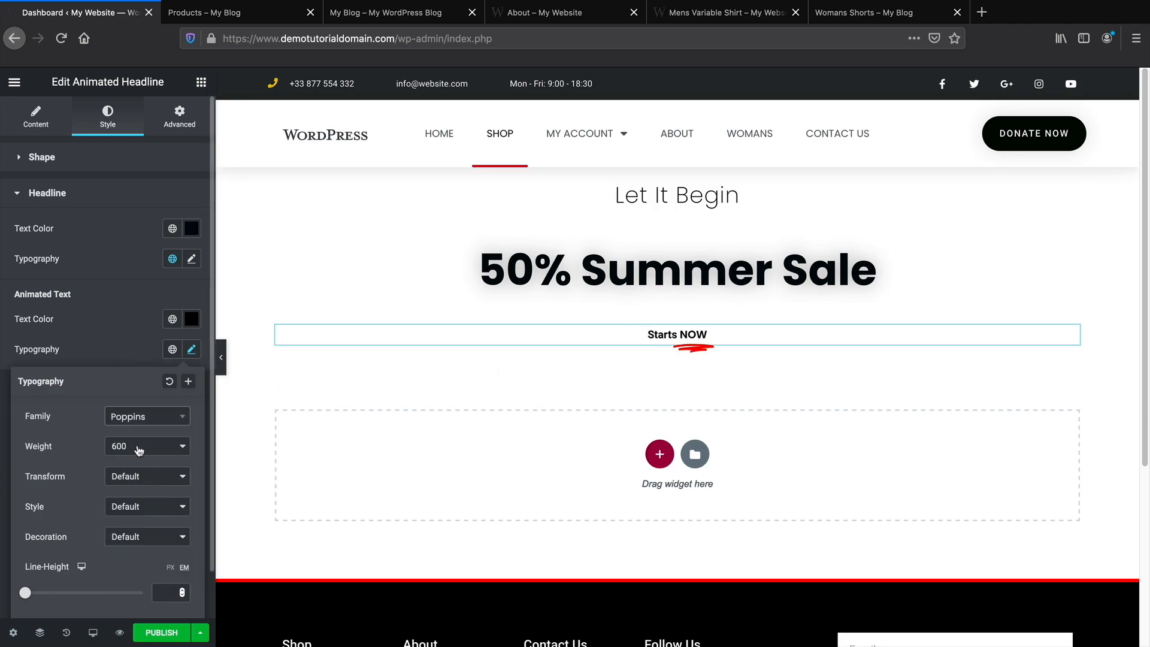
click(138, 450)
click(126, 506)
click(124, 332)
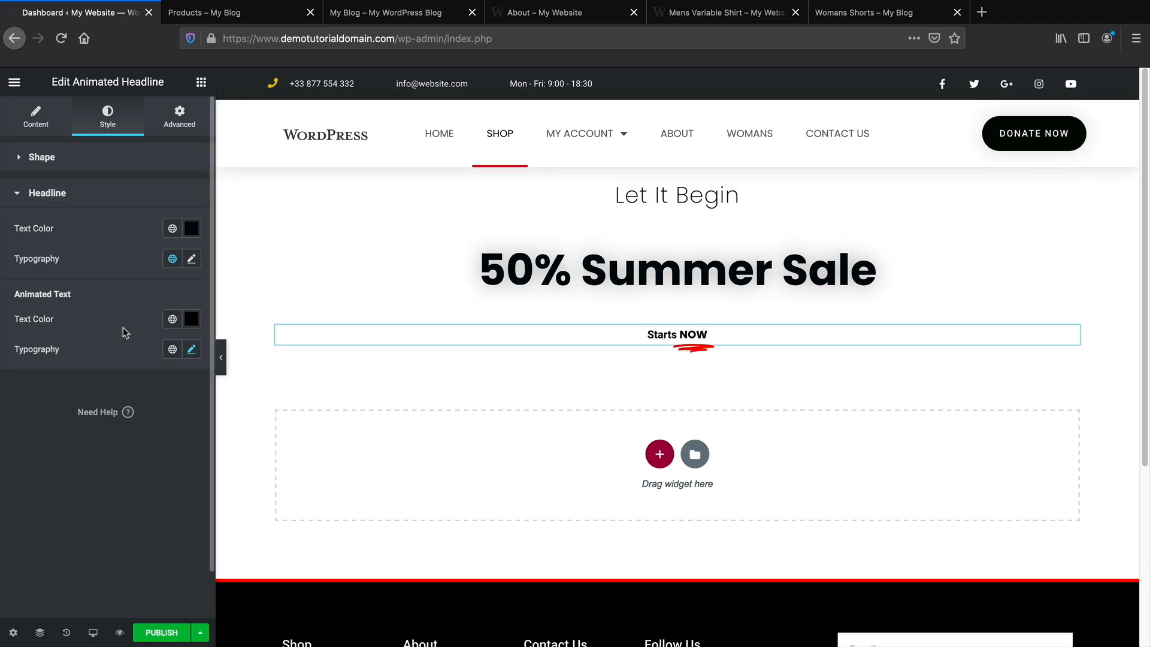
Set the font family of the headline's non-animated text to Poppins.
click(192, 258)
click(154, 327)
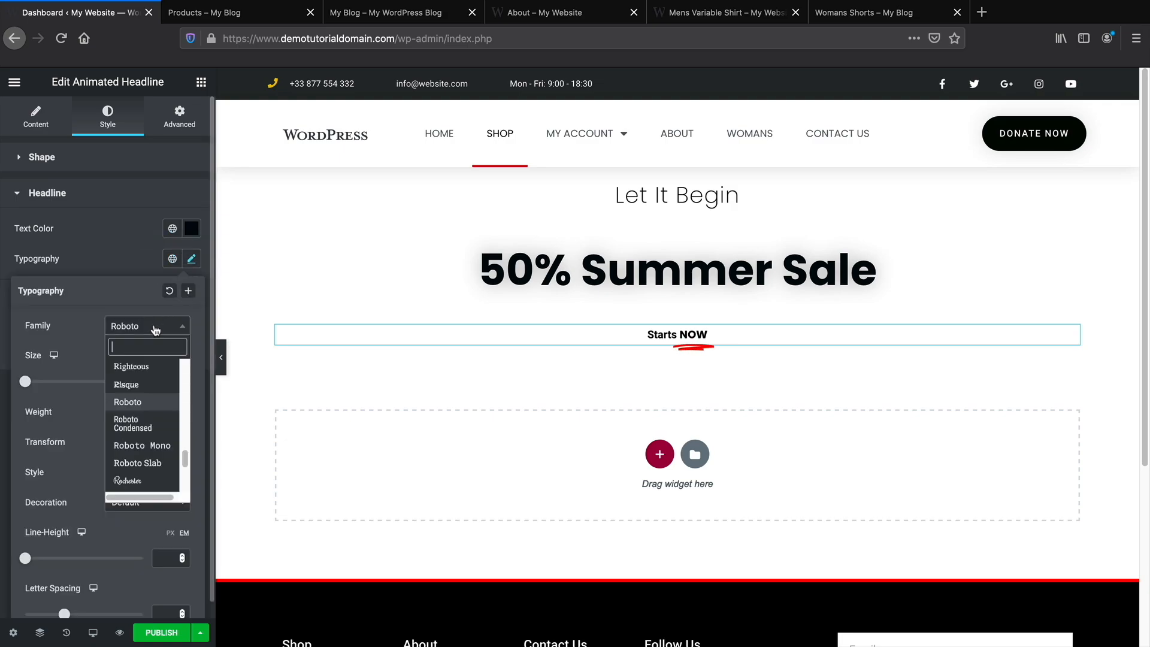
text(popp)
click(142, 390)
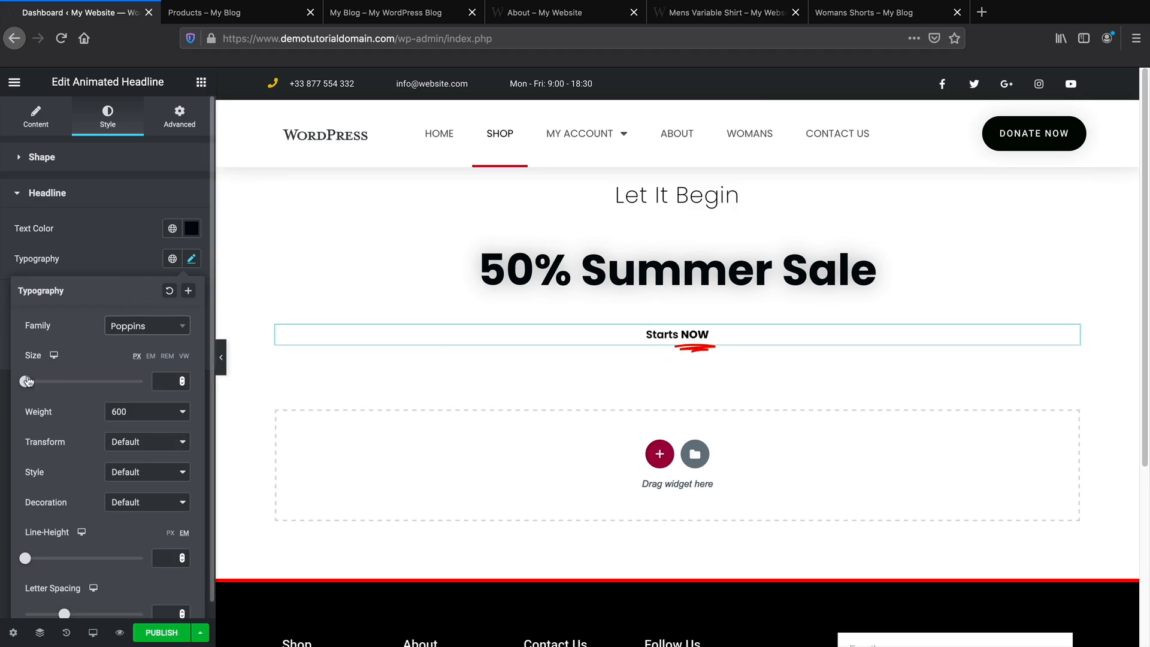
Set the "Starts NOW" headline's font size to 31 px and compare it with the reference shop page's banner.
mouse_move(26, 383)
mouse_down()
mouse_move(58, 383)
mouse_move(45, 385)
mouse_up()
click(240, 12)
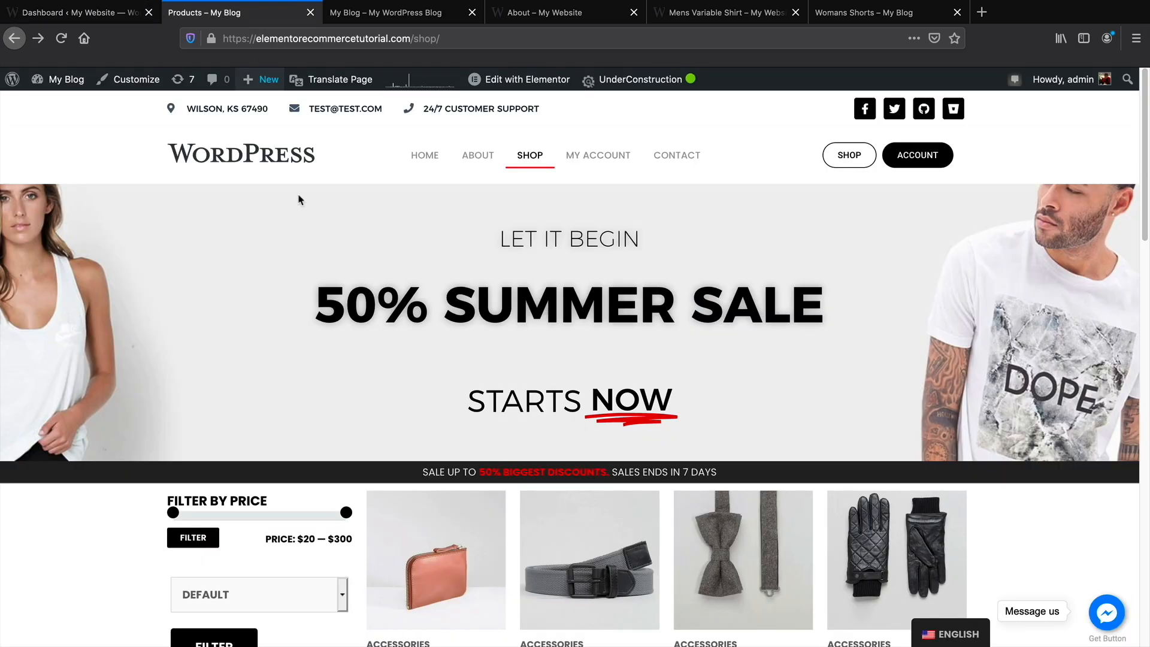
click(115, 13)
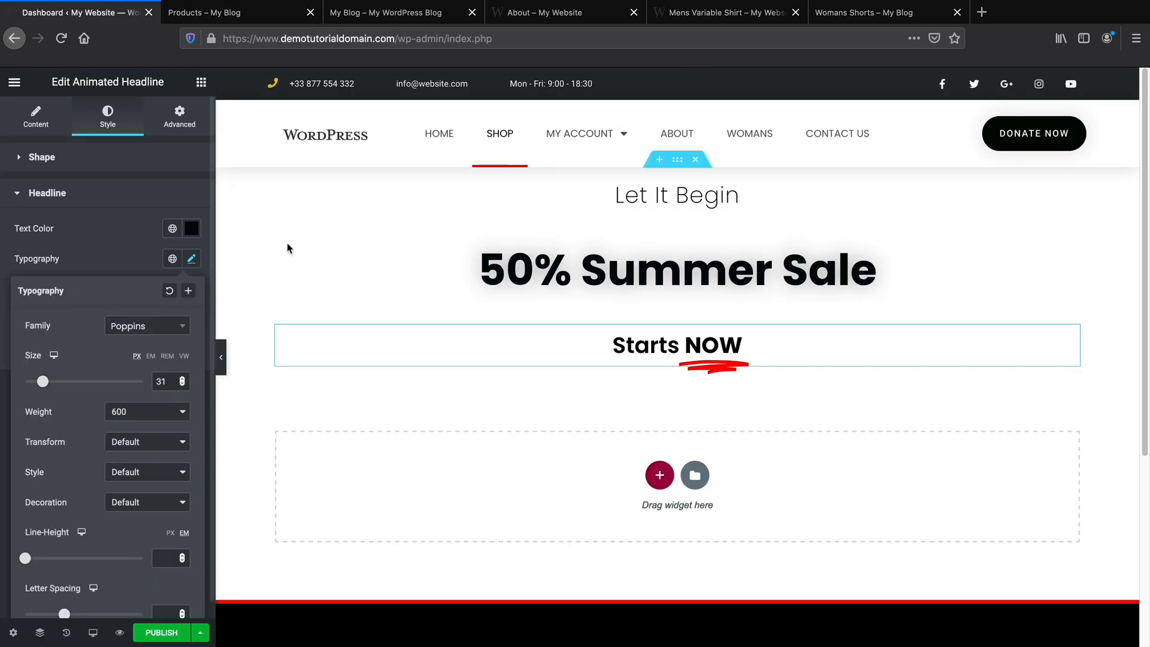
Set the font weight of the "Starts NOW" headline to 400.
click(392, 336)
click(188, 266)
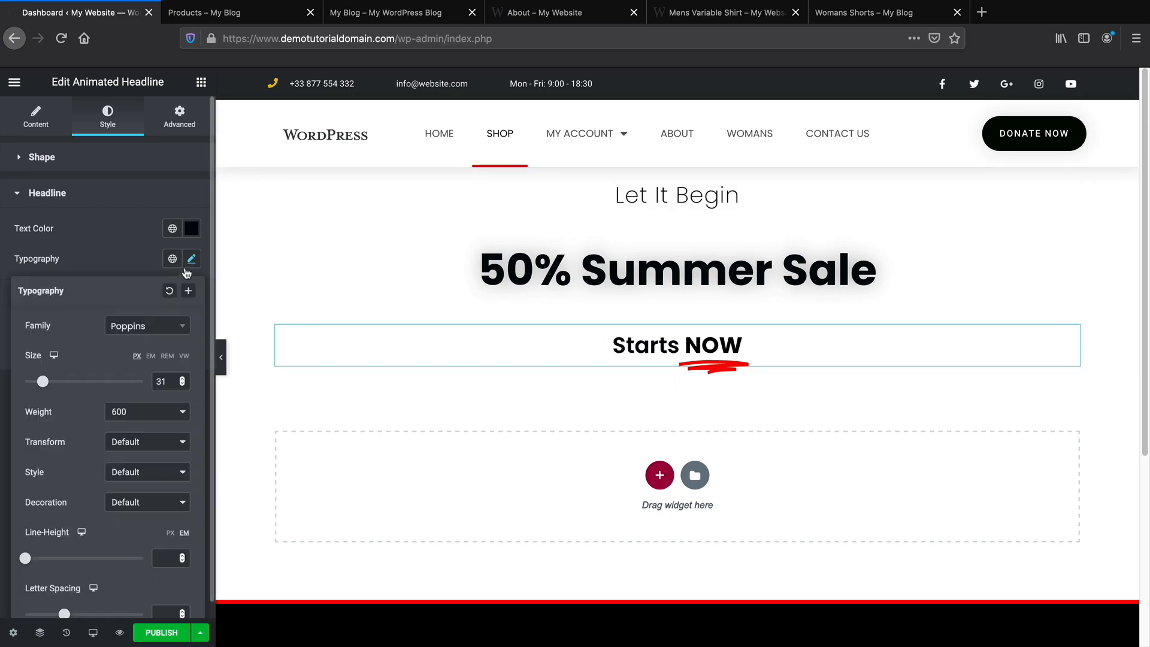
click(127, 407)
click(136, 377)
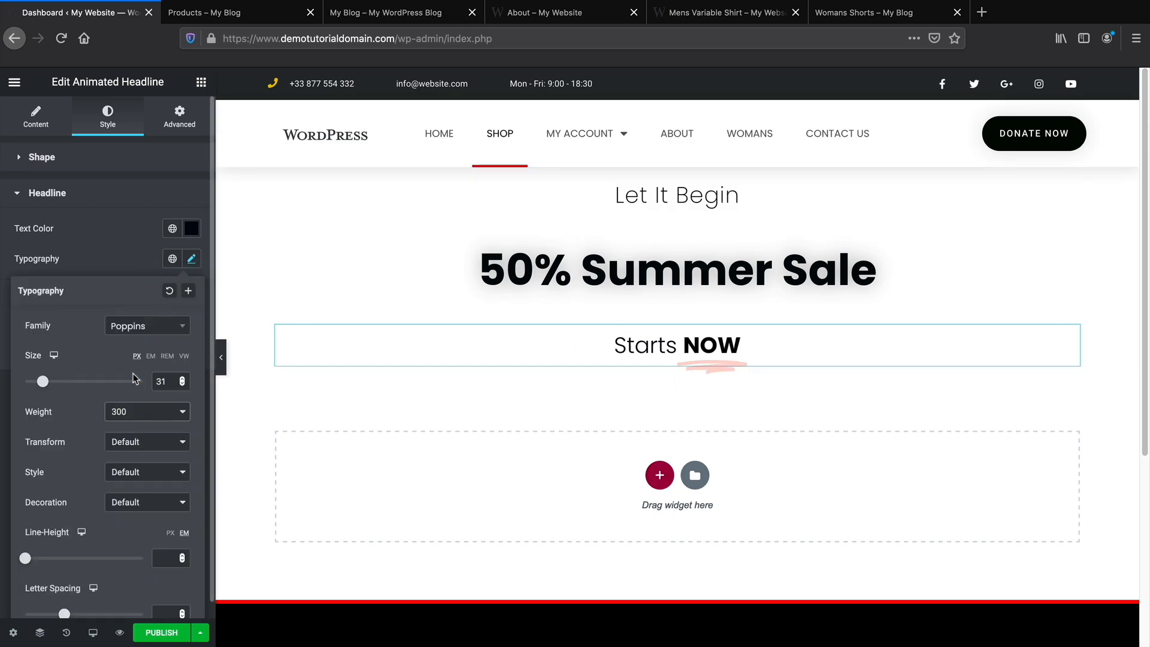
click(148, 411)
click(148, 419)
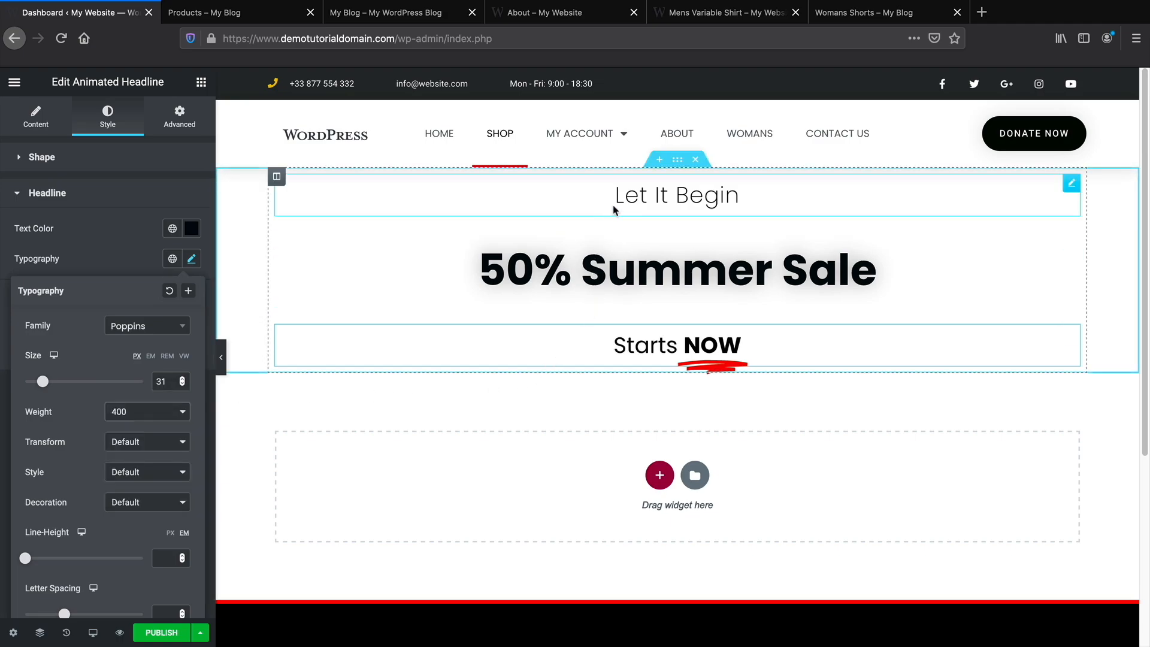
Set the content width of the summer sale banner section to Full Width.
click(678, 160)
click(141, 190)
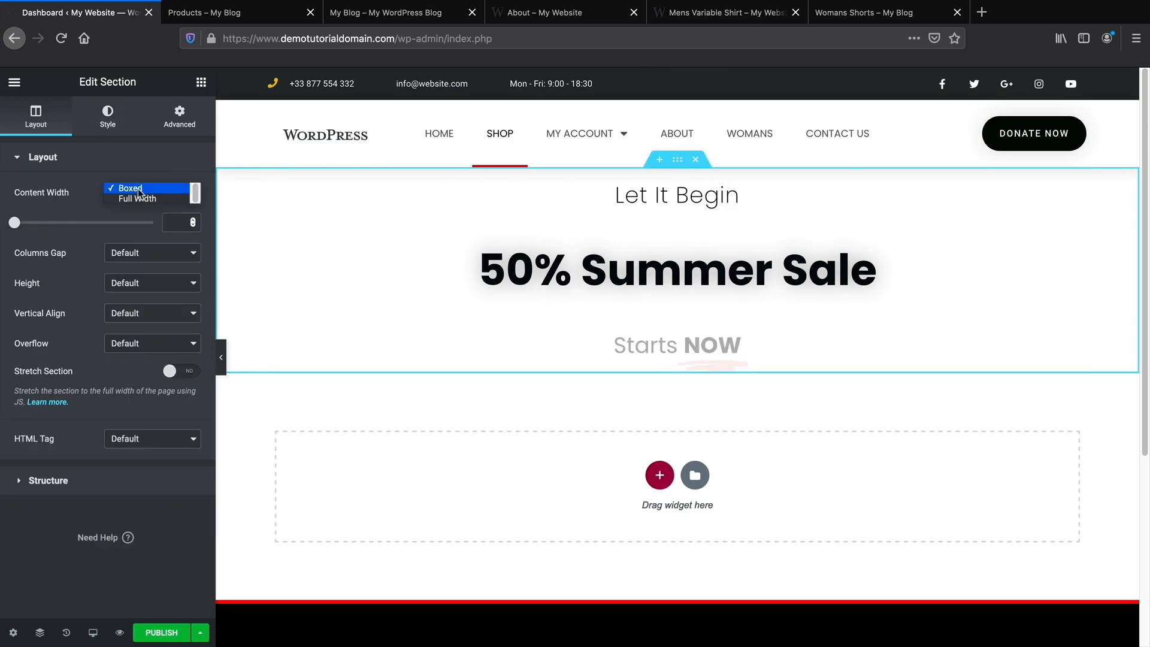
click(138, 199)
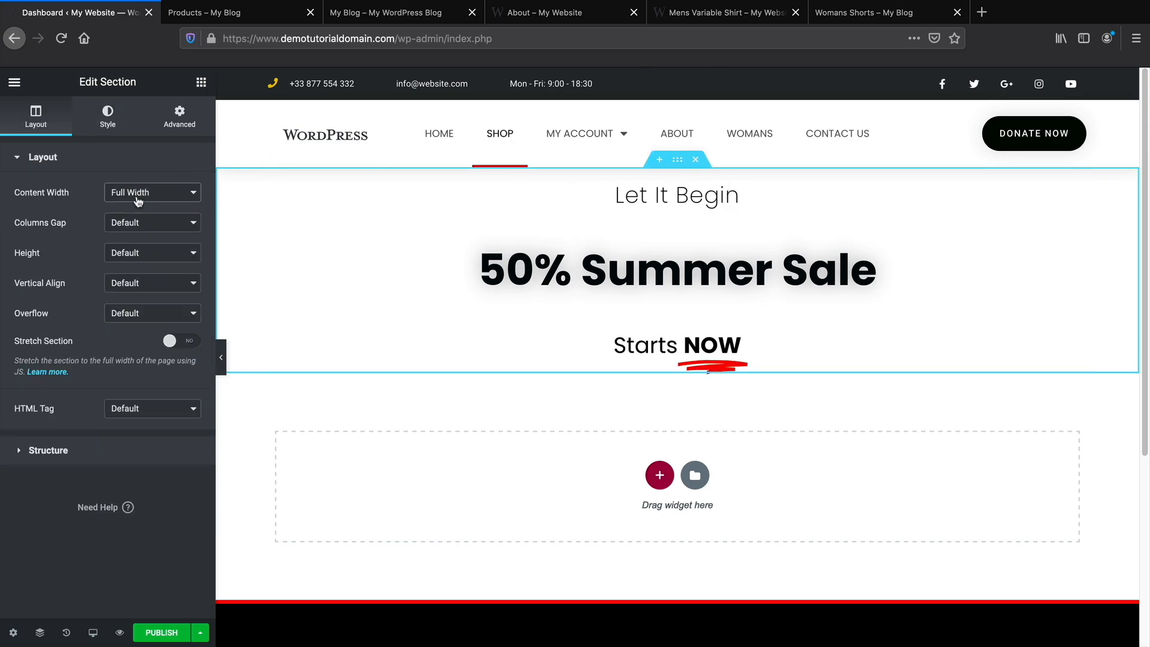
Give the banner section a classic background using the media library image backround-for-banner-secttions-and-sop-page.jpg.
click(108, 116)
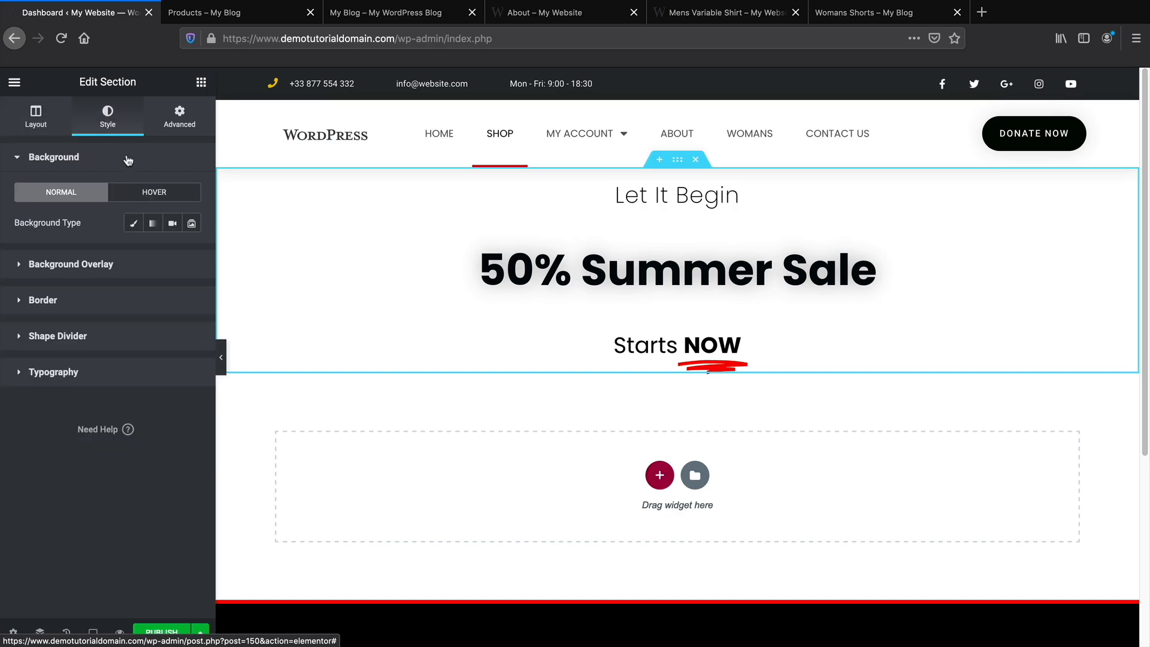
click(133, 224)
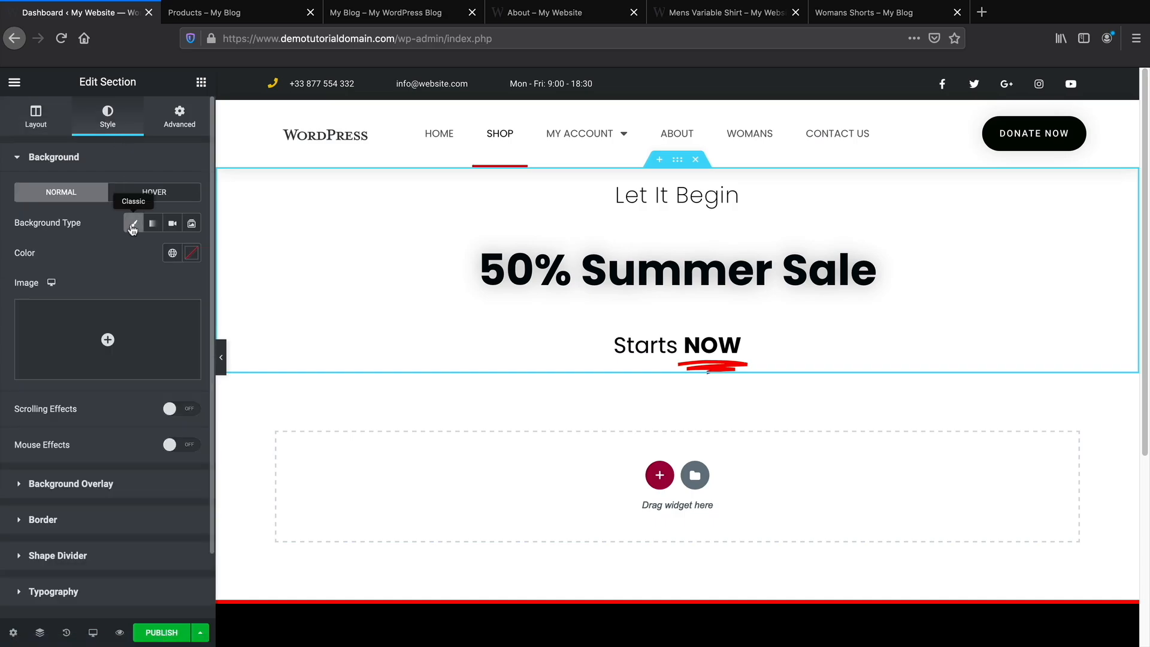
click(109, 340)
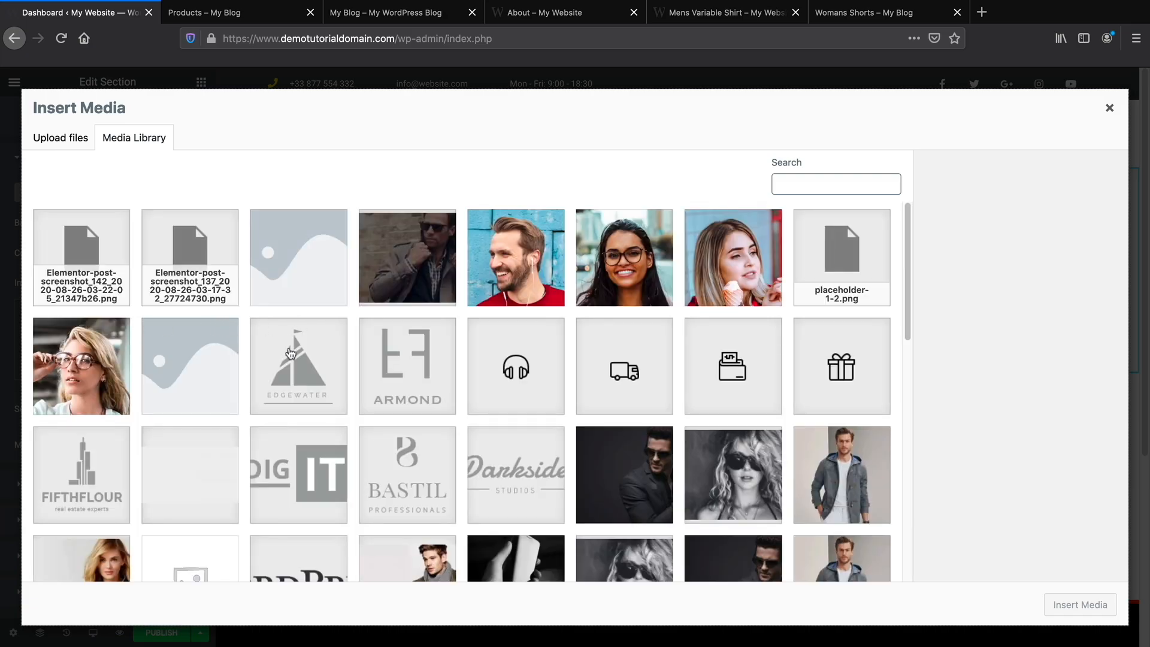
scroll(290, 352, down, 8)
scroll(290, 352, up, 4)
click(198, 375)
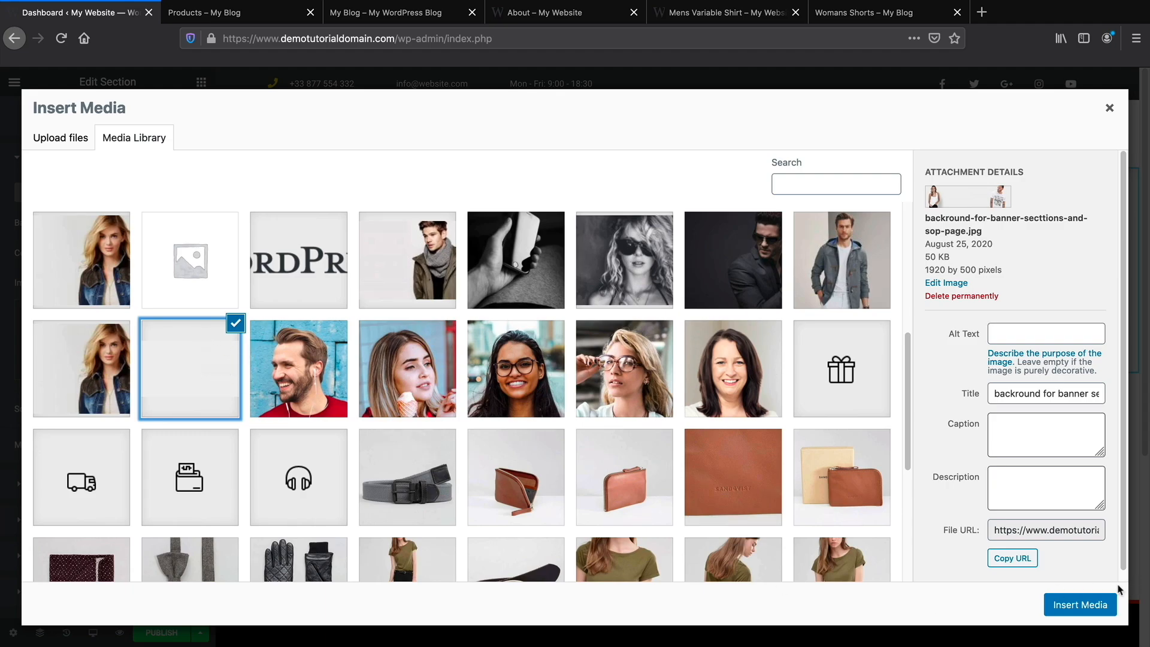
click(1099, 604)
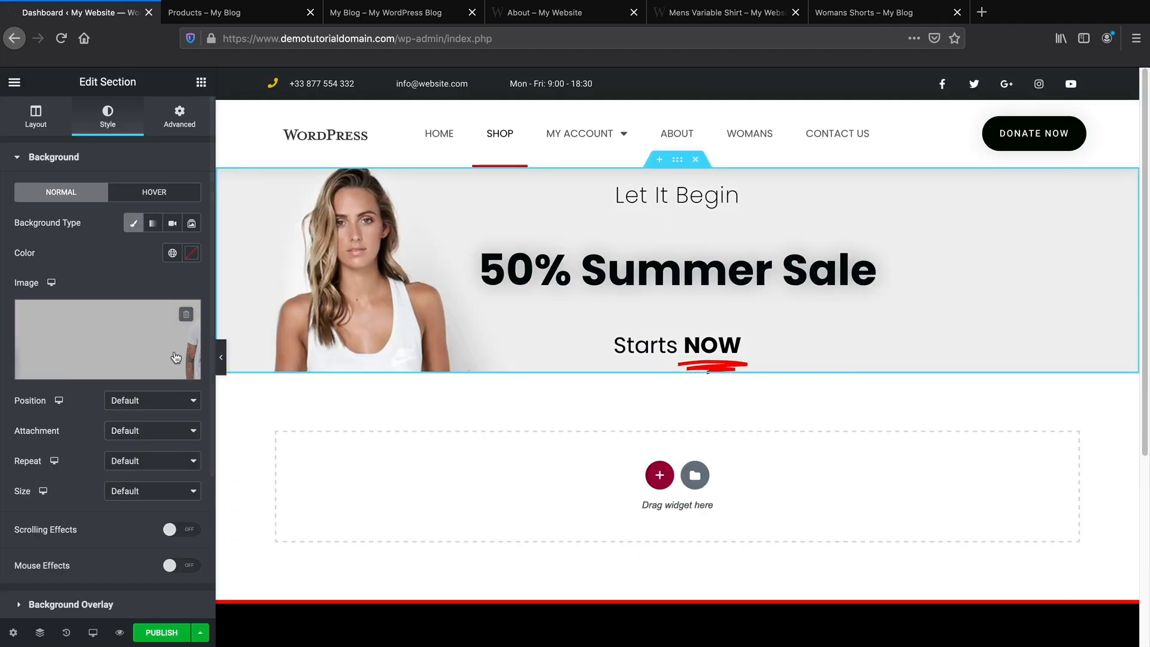
Set the banner background image's size to Cover and preview the banner without the editing panel.
click(158, 490)
click(160, 476)
click(221, 357)
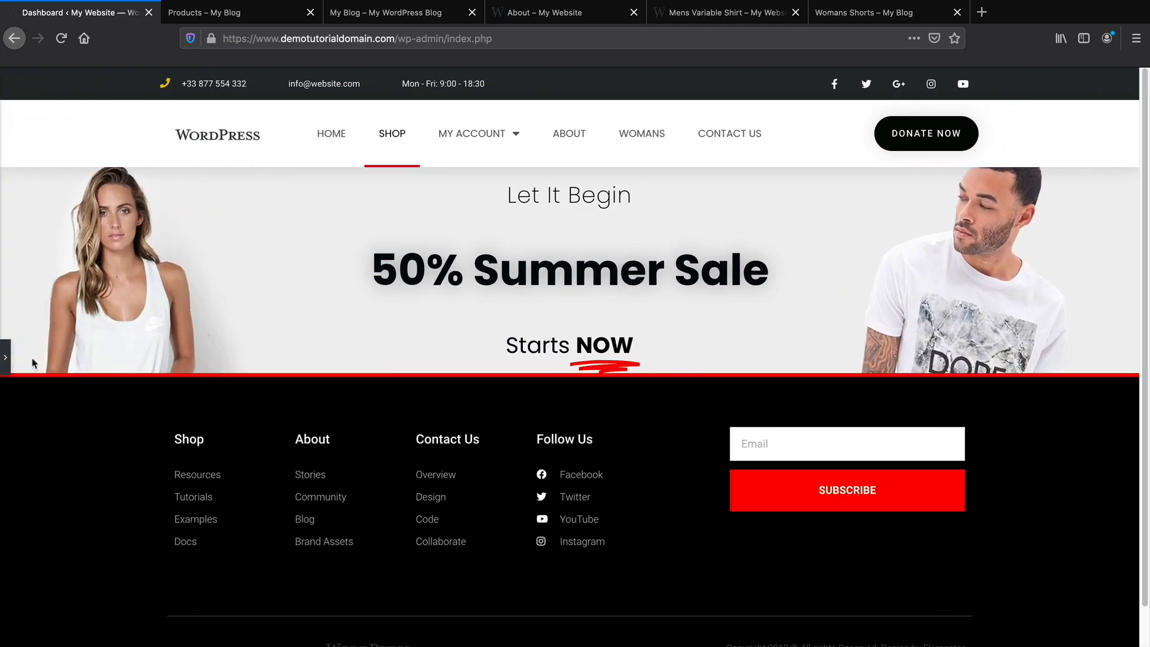
click(4, 357)
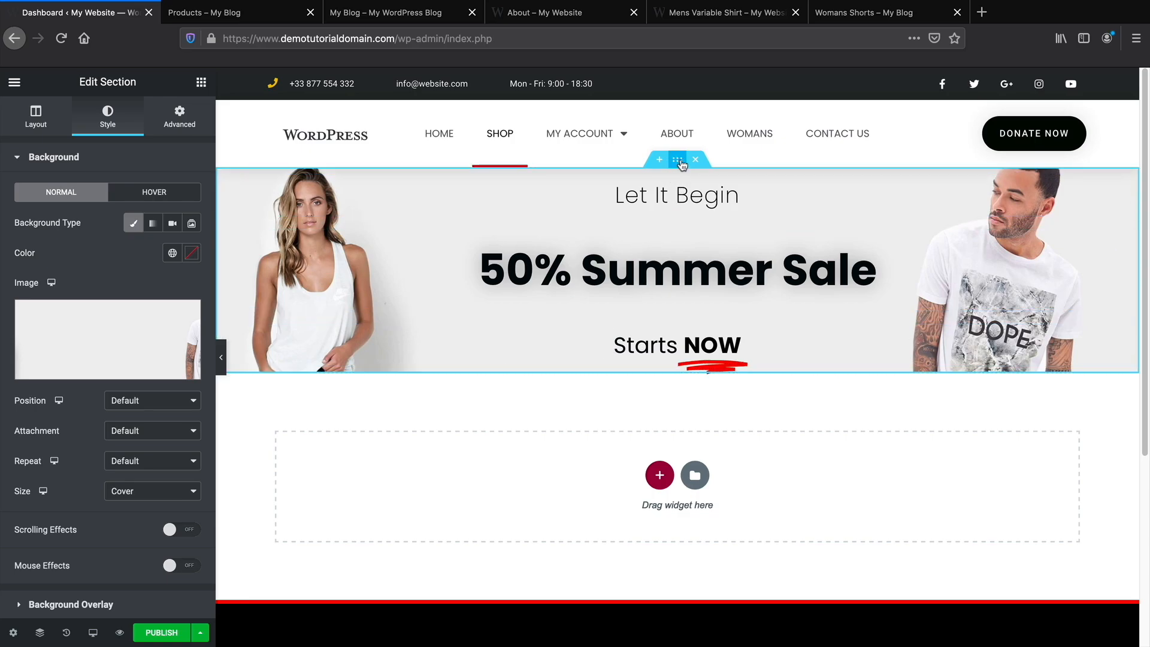
Unlink the banner section's padding values, set top and bottom padding to 30 px, and preview the result.
click(179, 115)
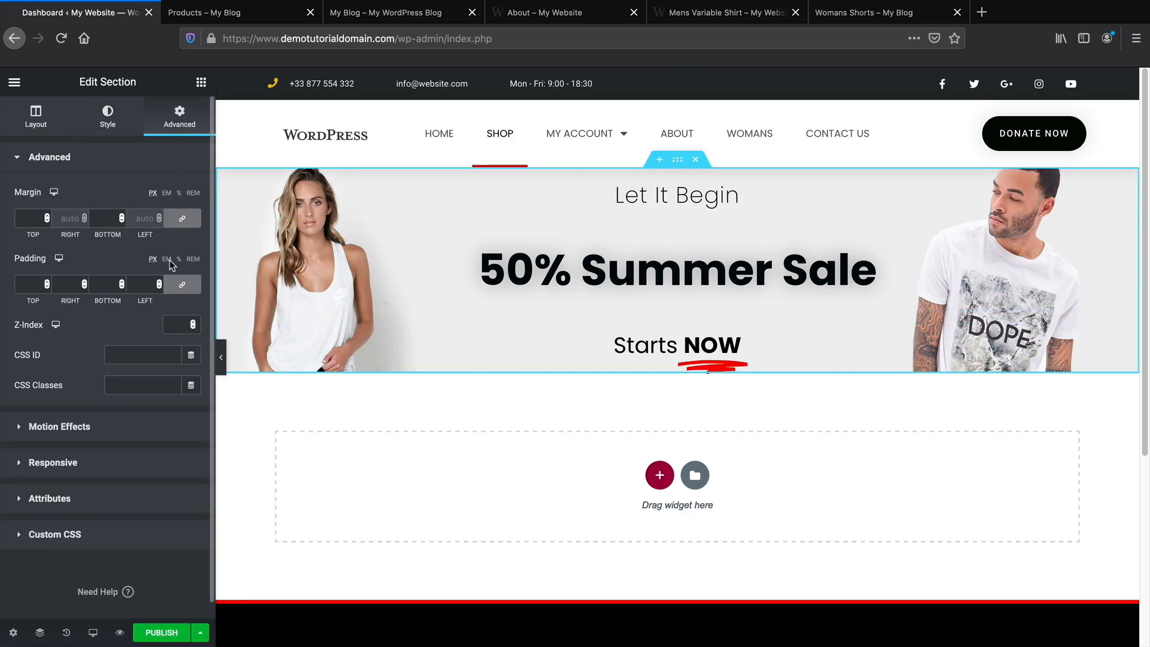
click(182, 285)
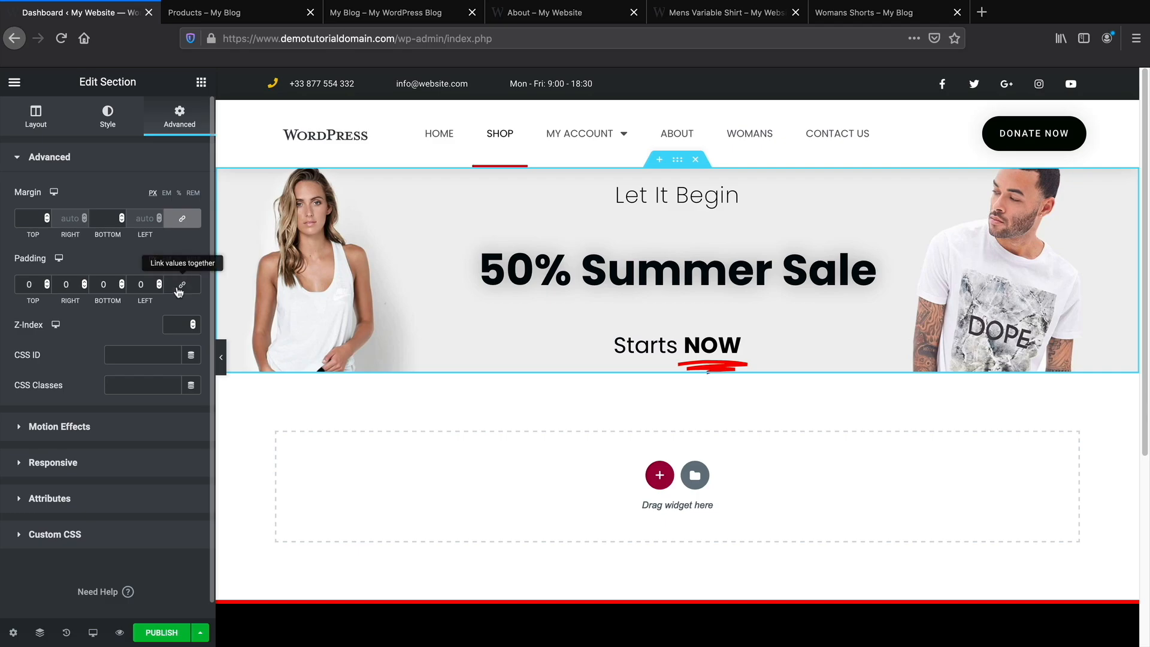
click(26, 284)
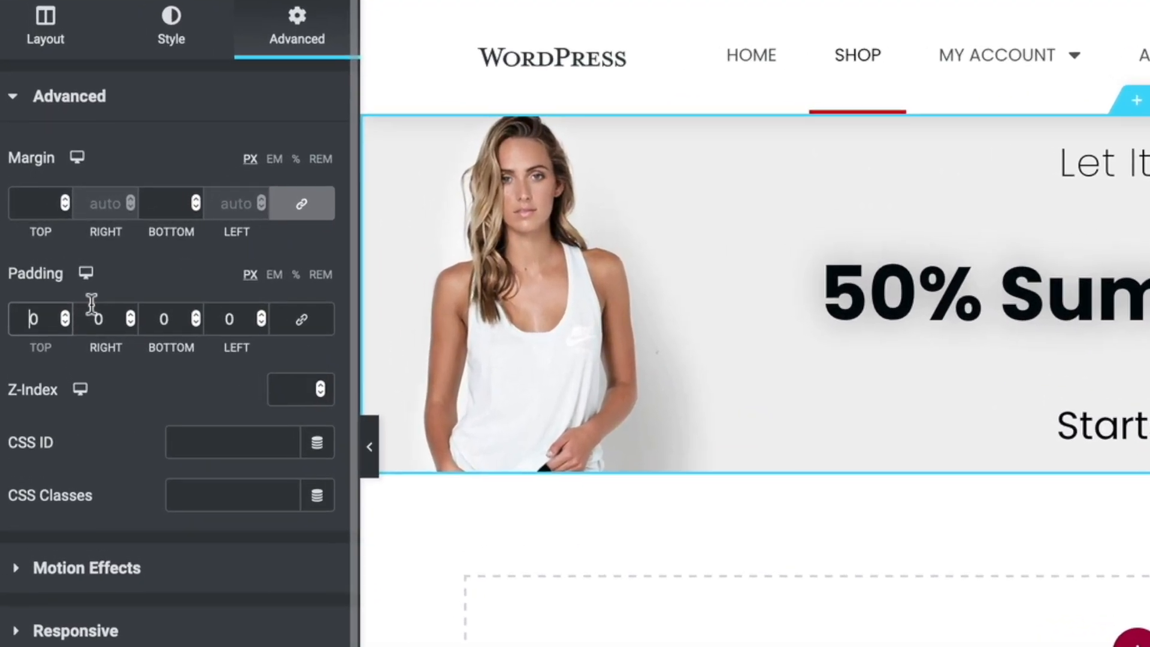
text(3)
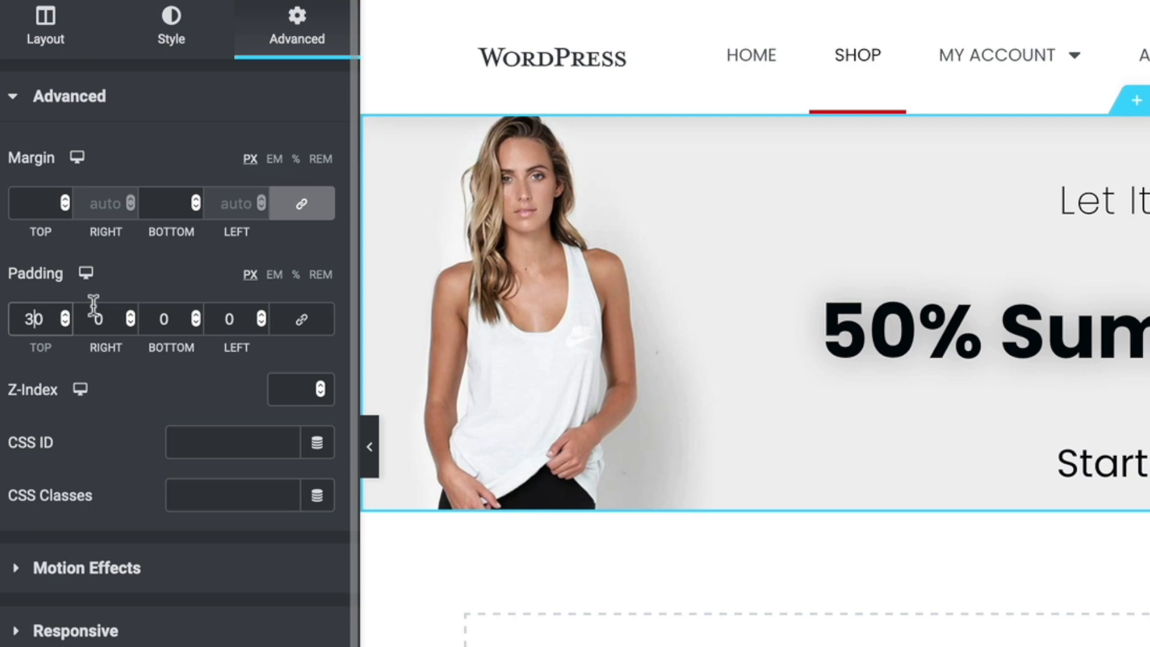
click(162, 319)
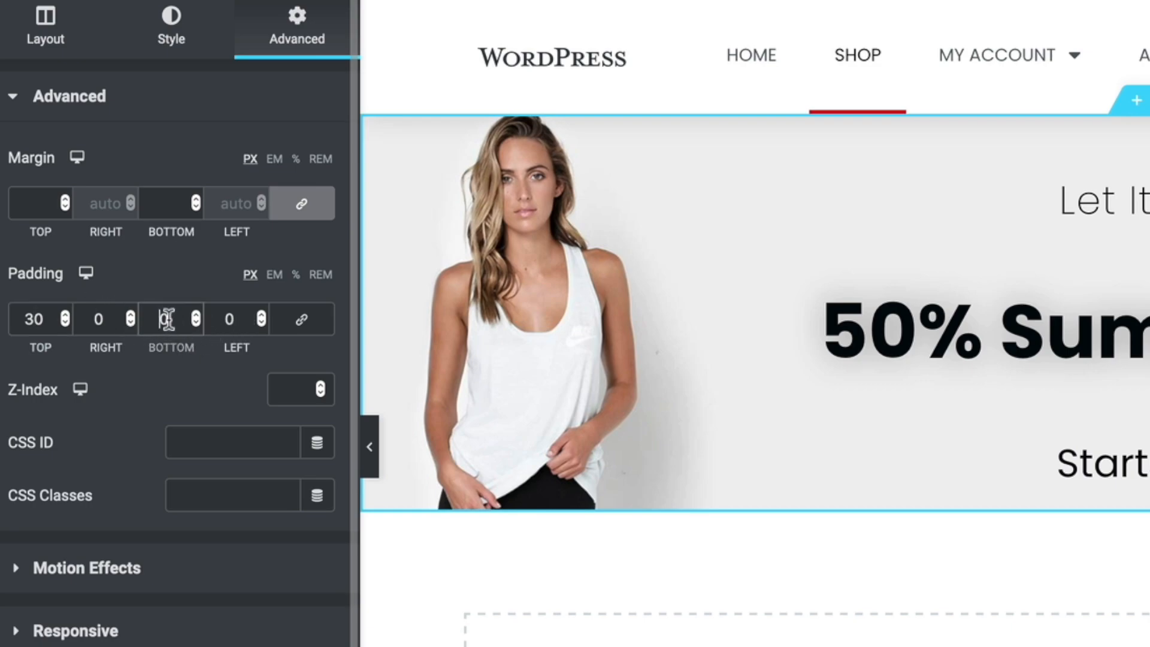
text(3)
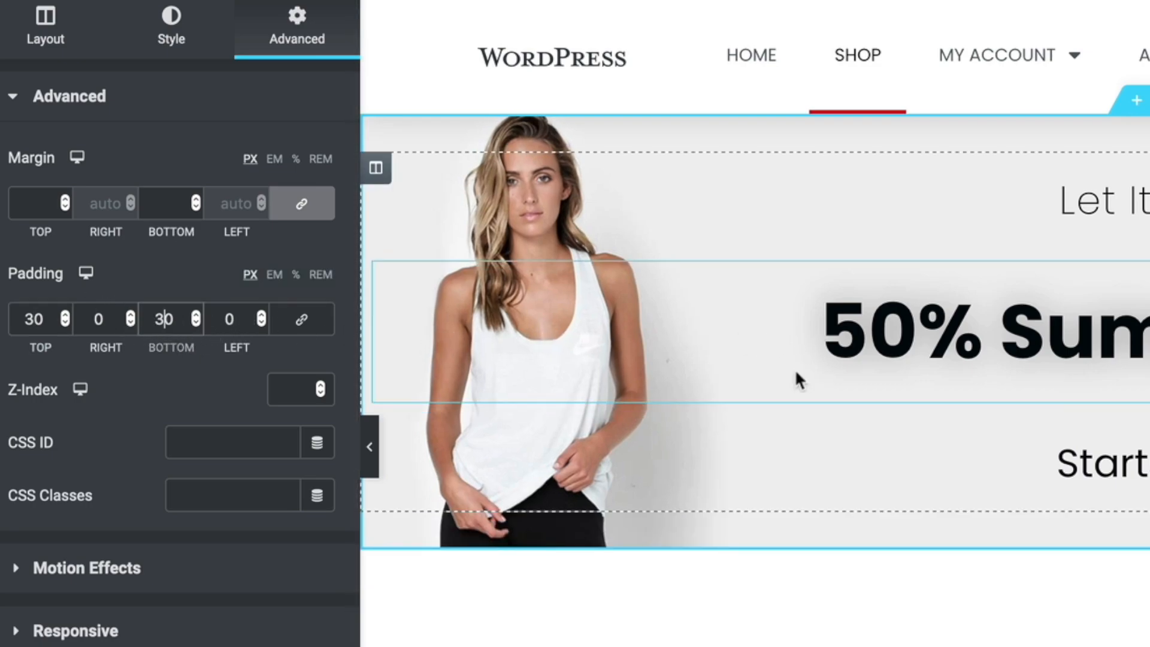
click(372, 448)
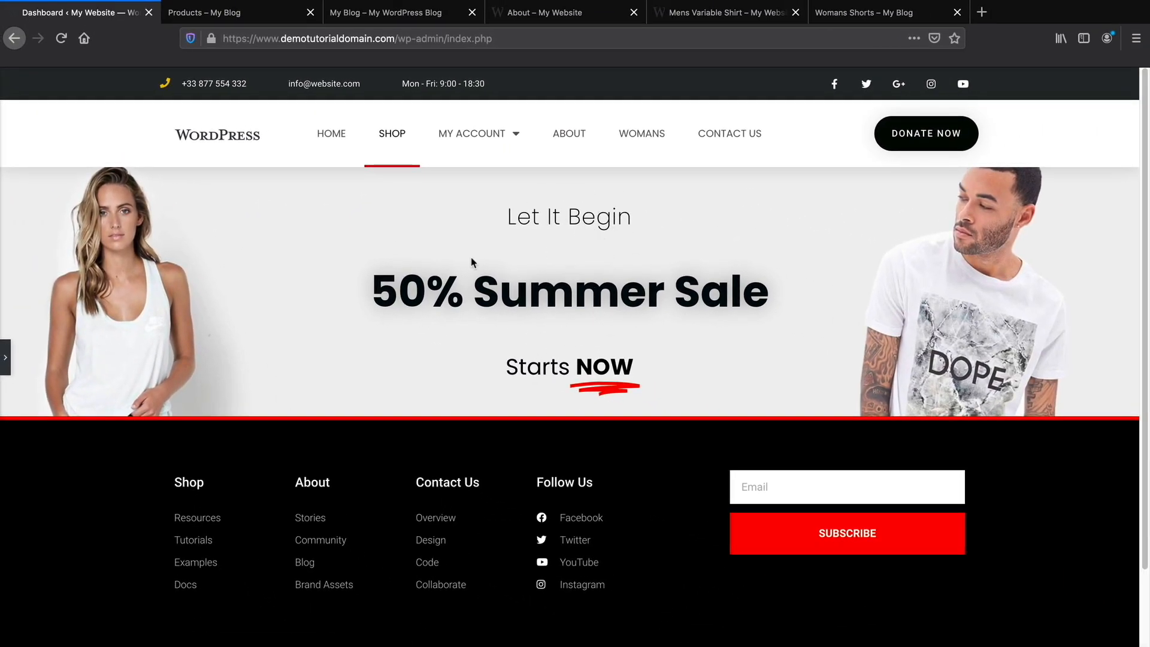
Examine the reference shop page's sale notice bar, filter sidebar and product grid, comparing them with the page being built.
click(265, 9)
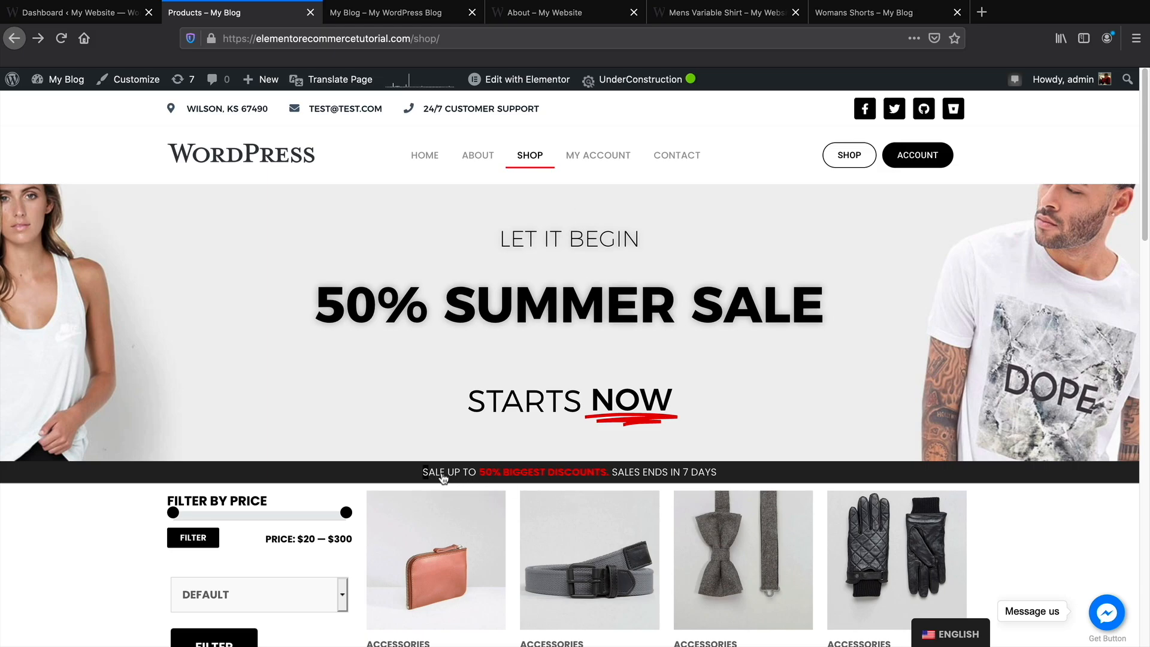
drag(444, 478, 728, 482)
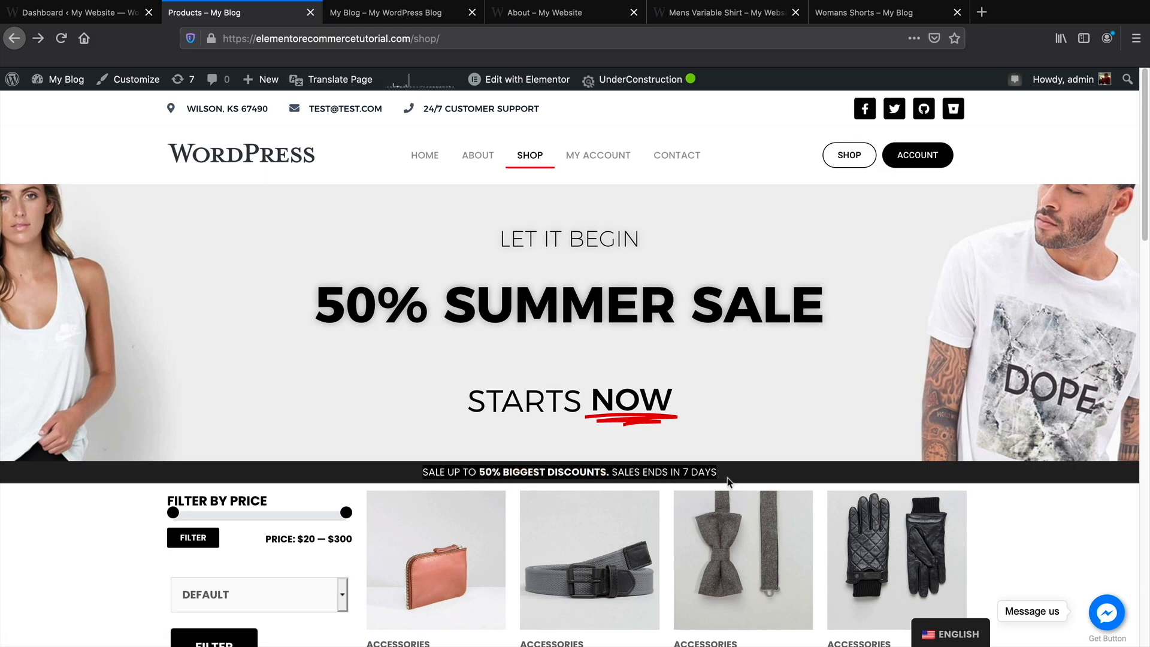
click(728, 483)
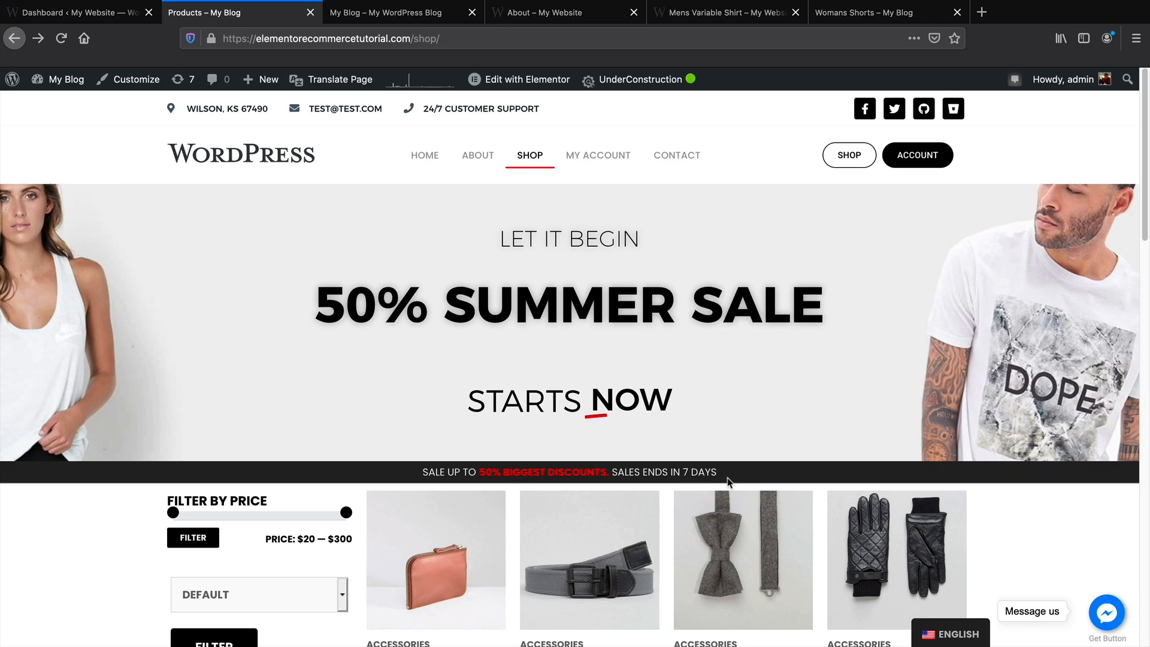
click(128, 18)
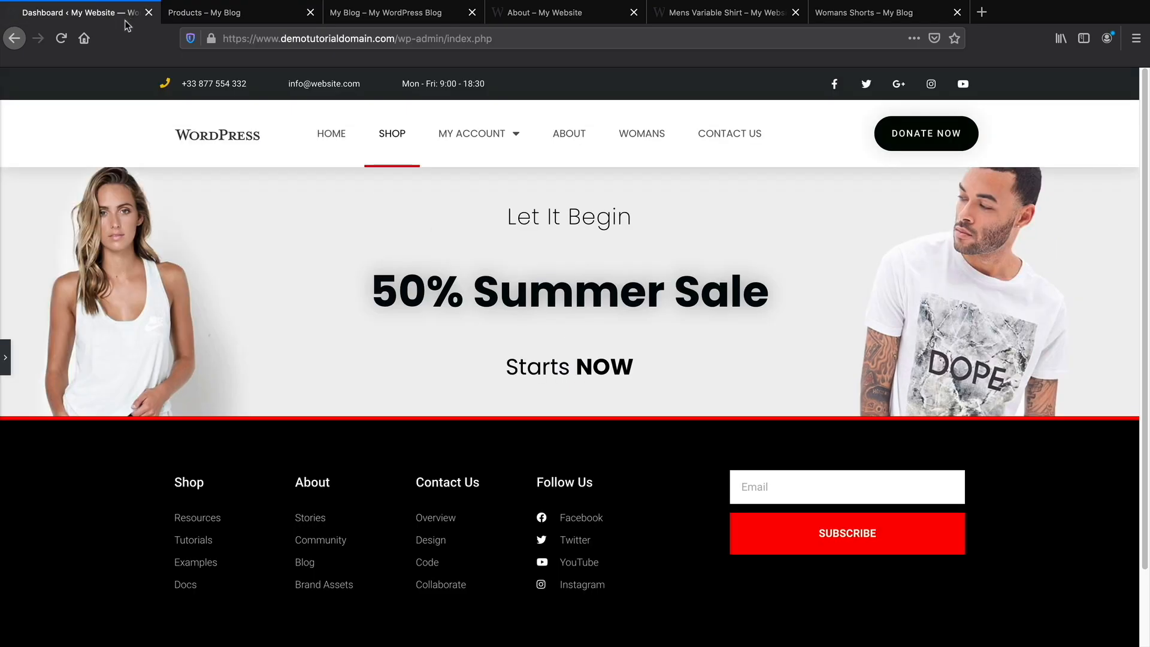
click(223, 11)
scroll(417, 313, down, 5)
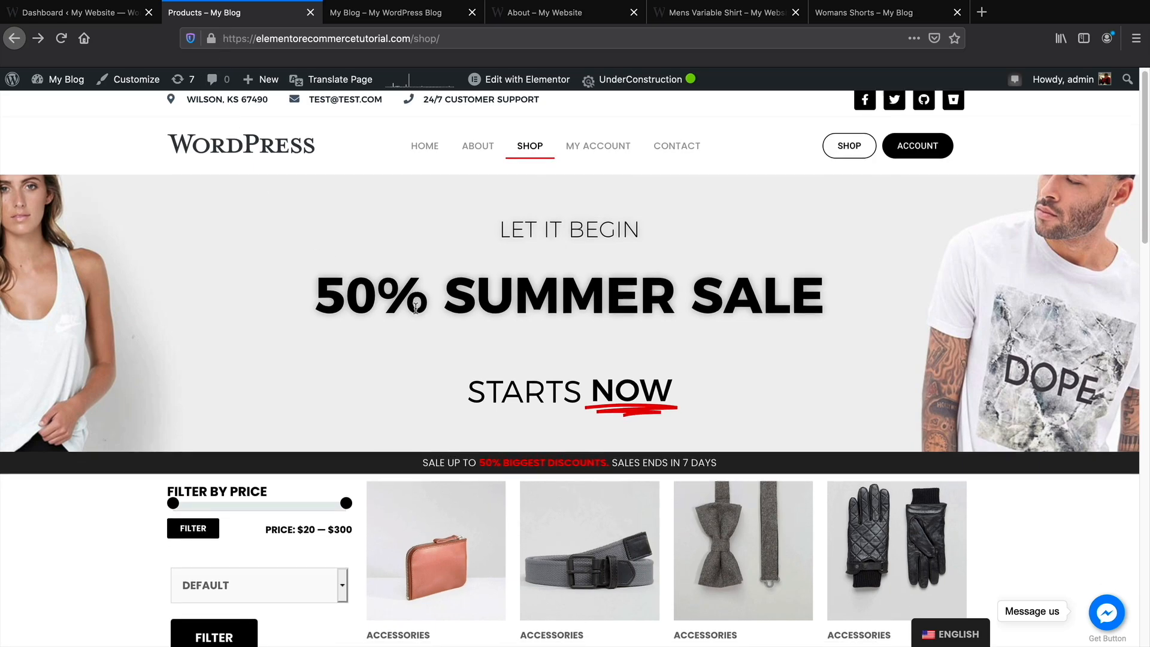
scroll(417, 312, down, 4)
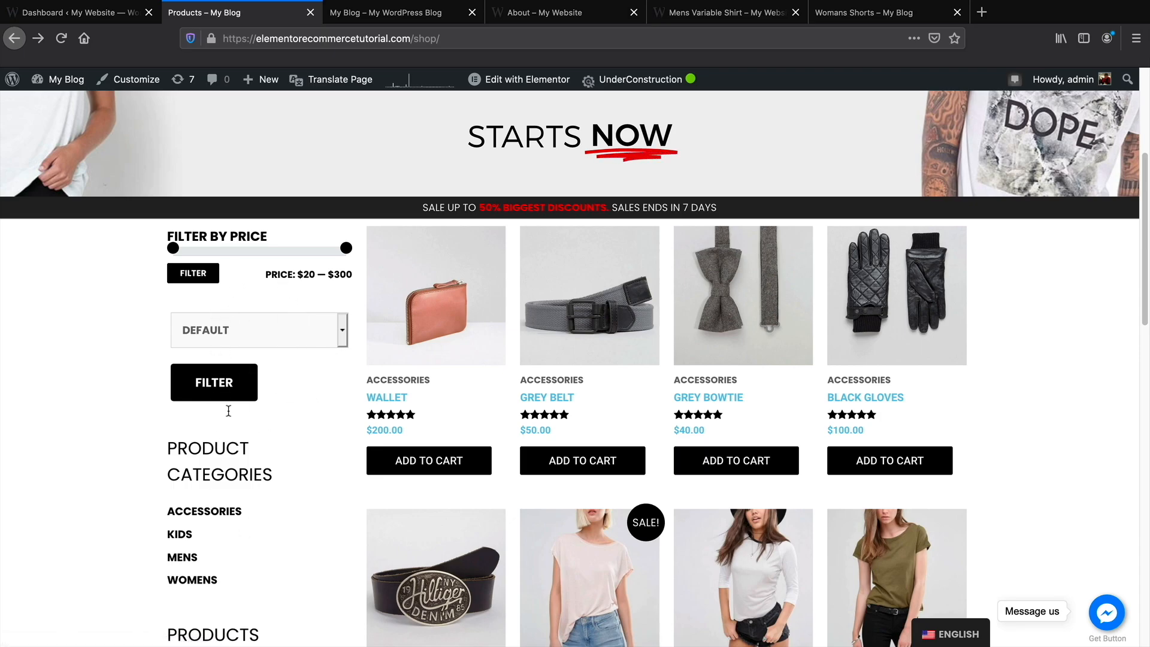
click(91, 12)
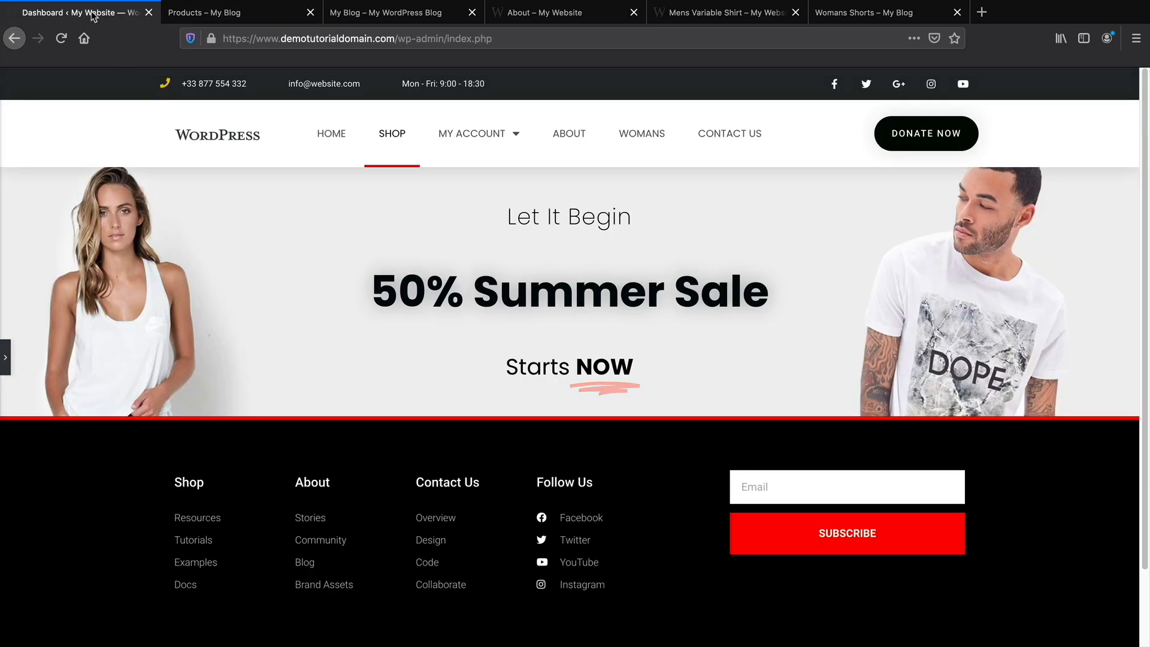
click(267, 15)
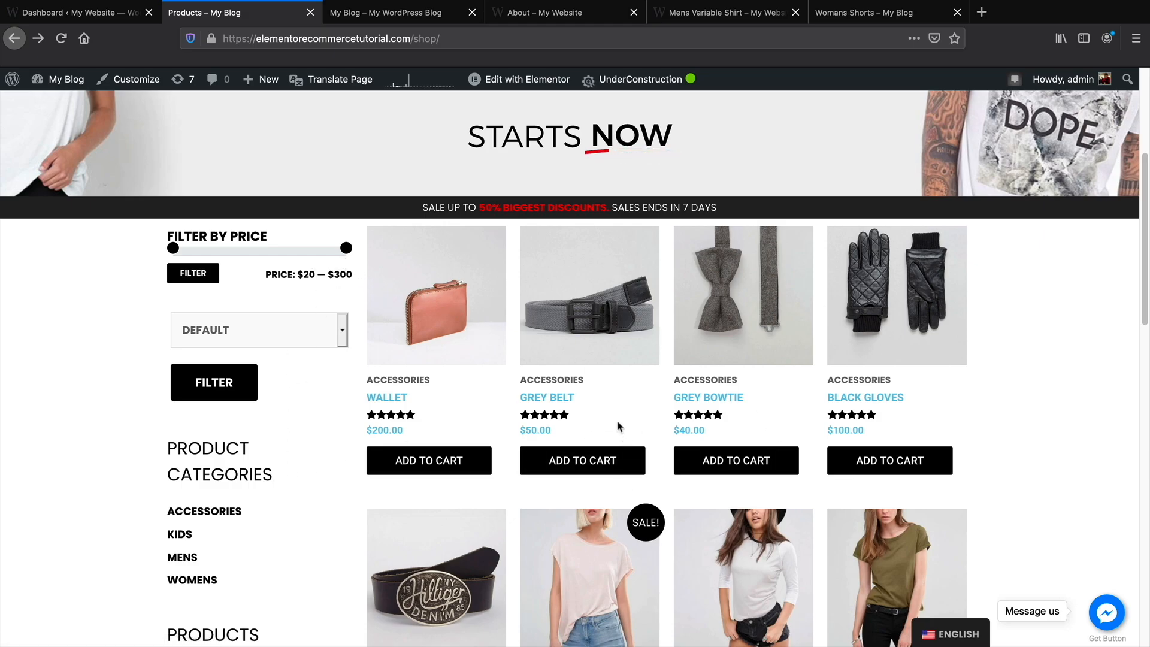
click(111, 20)
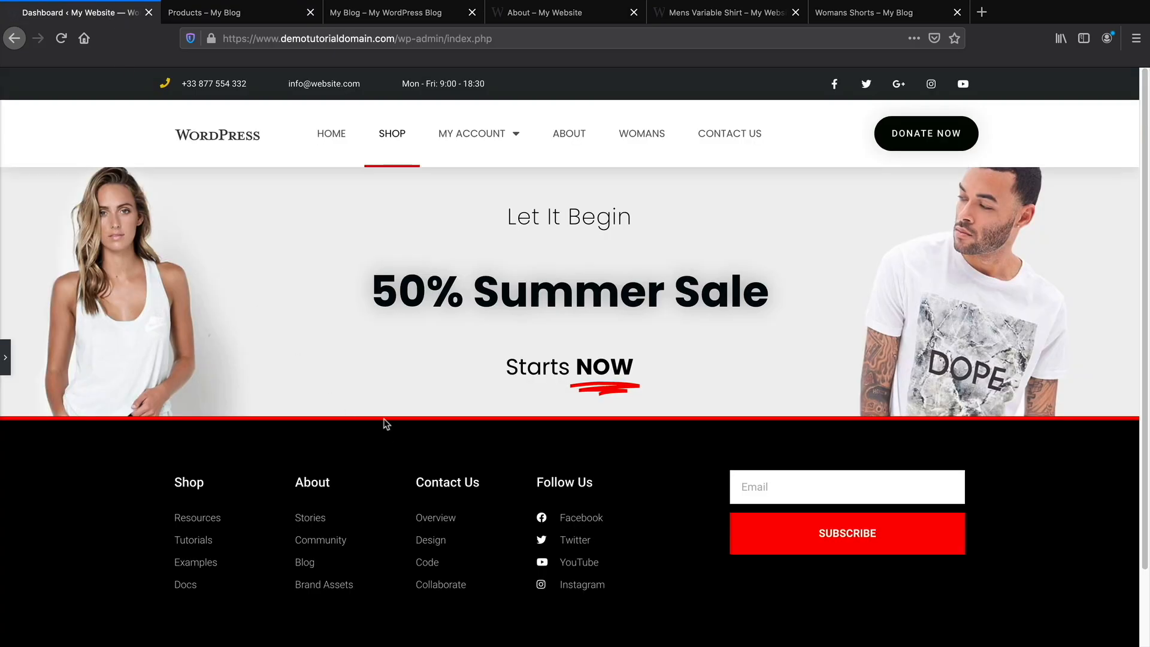
Add a two-column section with a narrow first column below the banner, shrink that column to about a quarter width, and show the widget list.
click(5, 358)
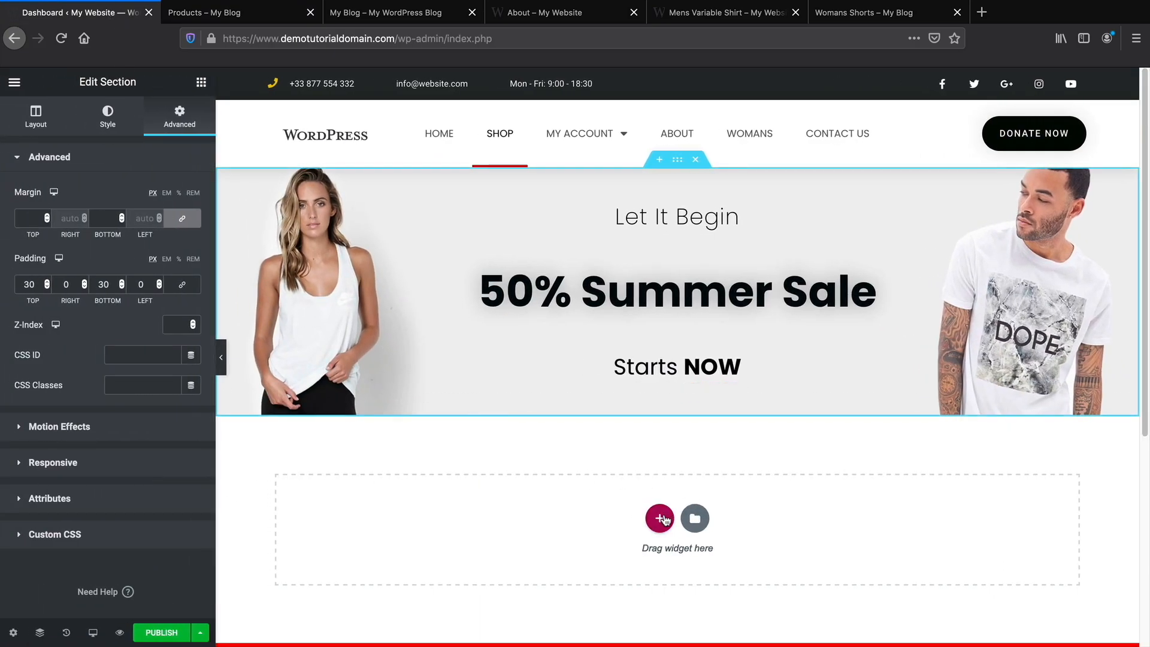
click(660, 518)
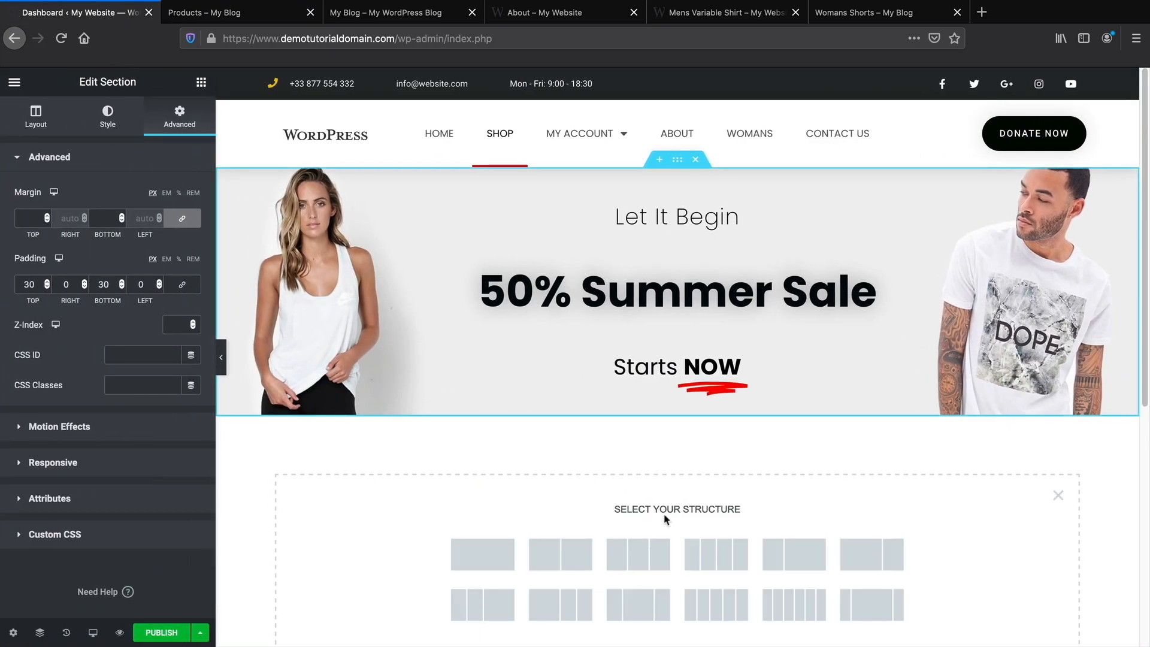
scroll(663, 516, down, 4)
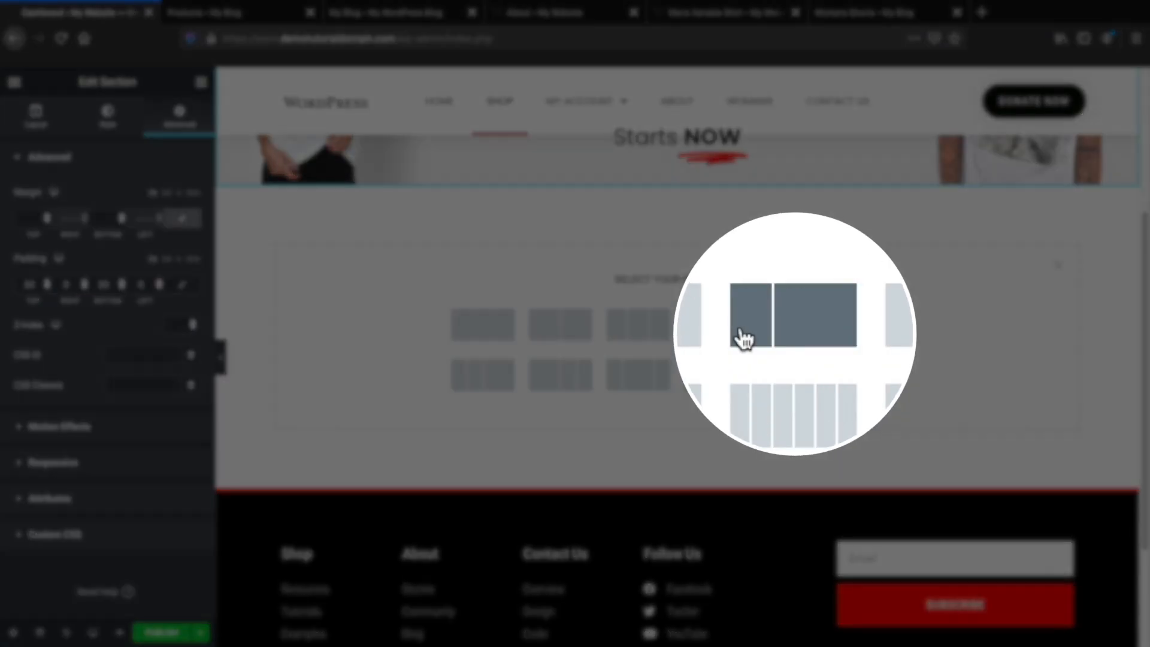
click(769, 335)
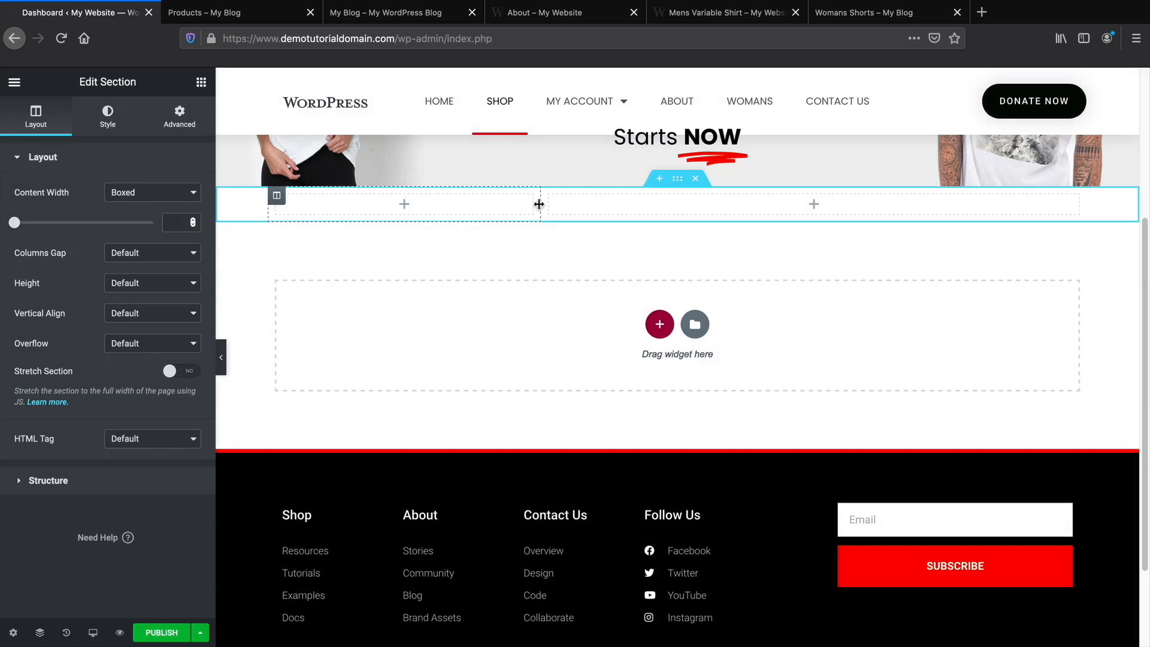
drag(537, 208, 473, 208)
click(200, 83)
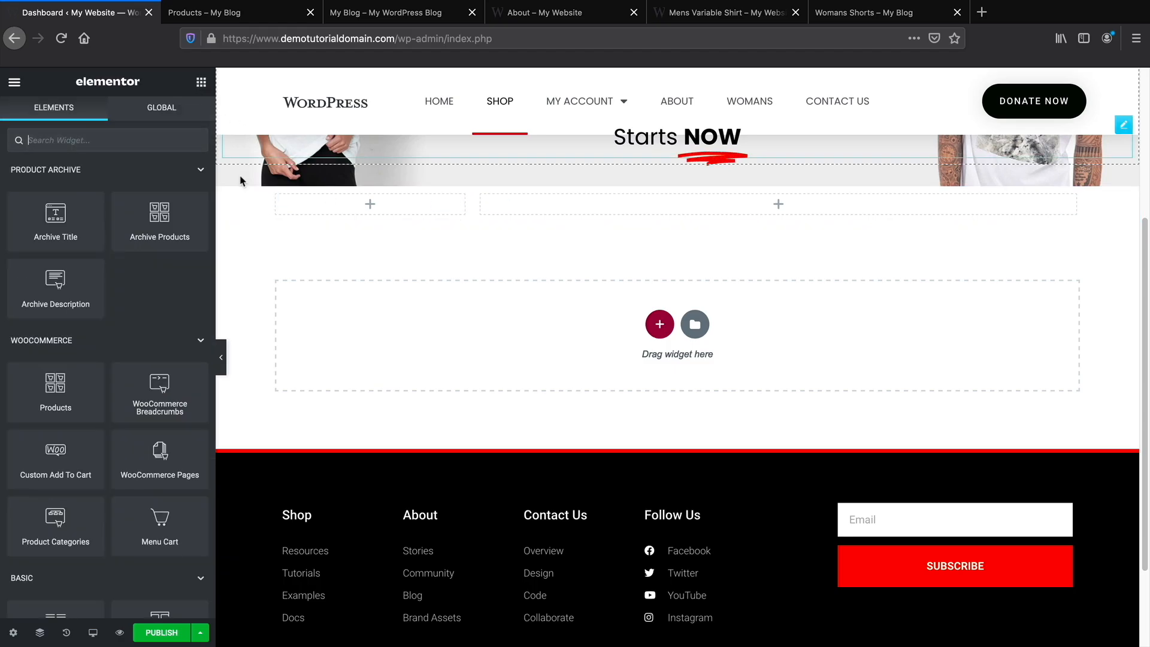
Add a Sidebar widget to the narrow column below the banner and set it to show the WooCommerce Sidebar.
scroll(239, 179, up, 3)
click(104, 140)
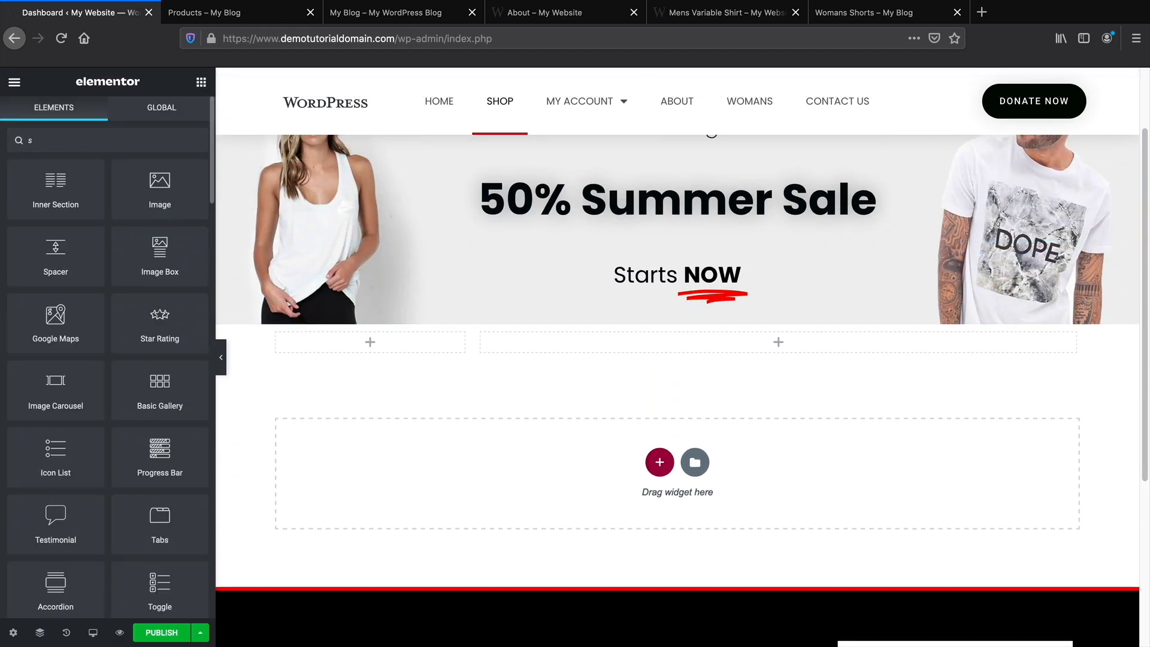
text(side)
drag(56, 185, 362, 351)
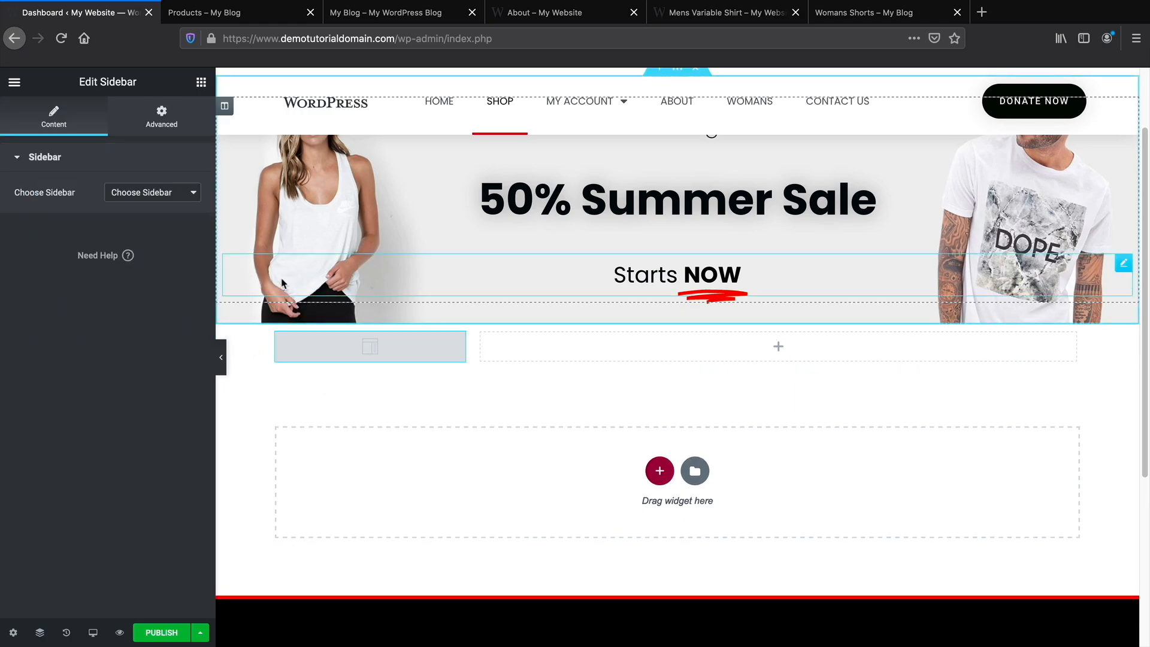
click(167, 195)
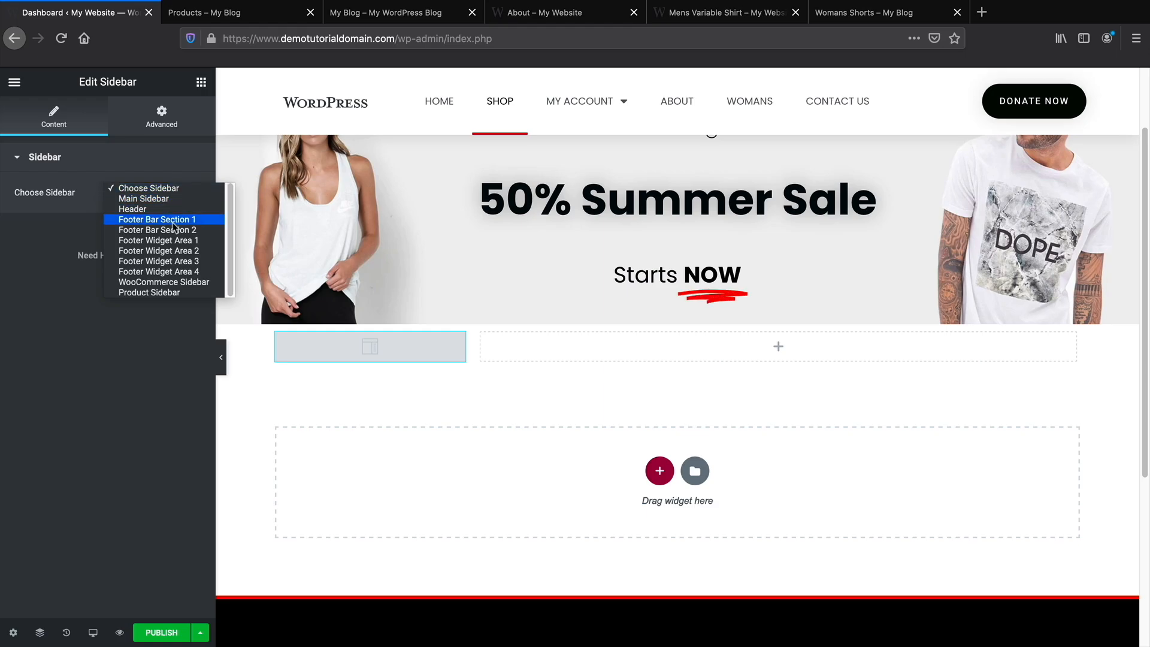
click(186, 282)
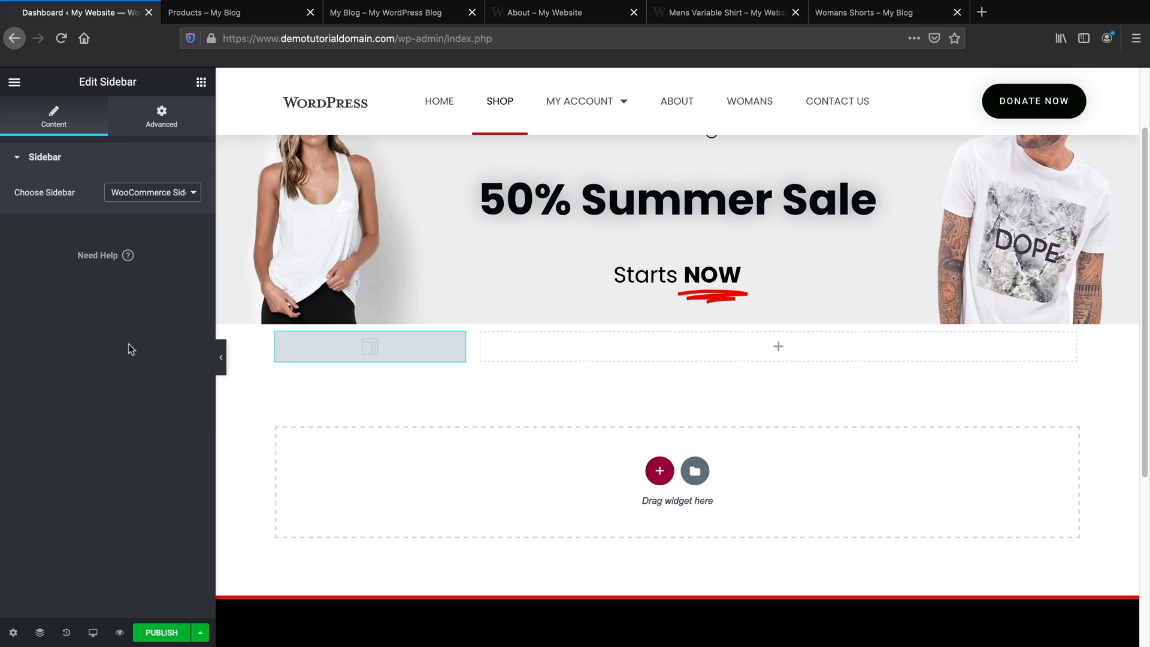
Find the Products widget and place it in the wide column beside the sidebar.
click(202, 83)
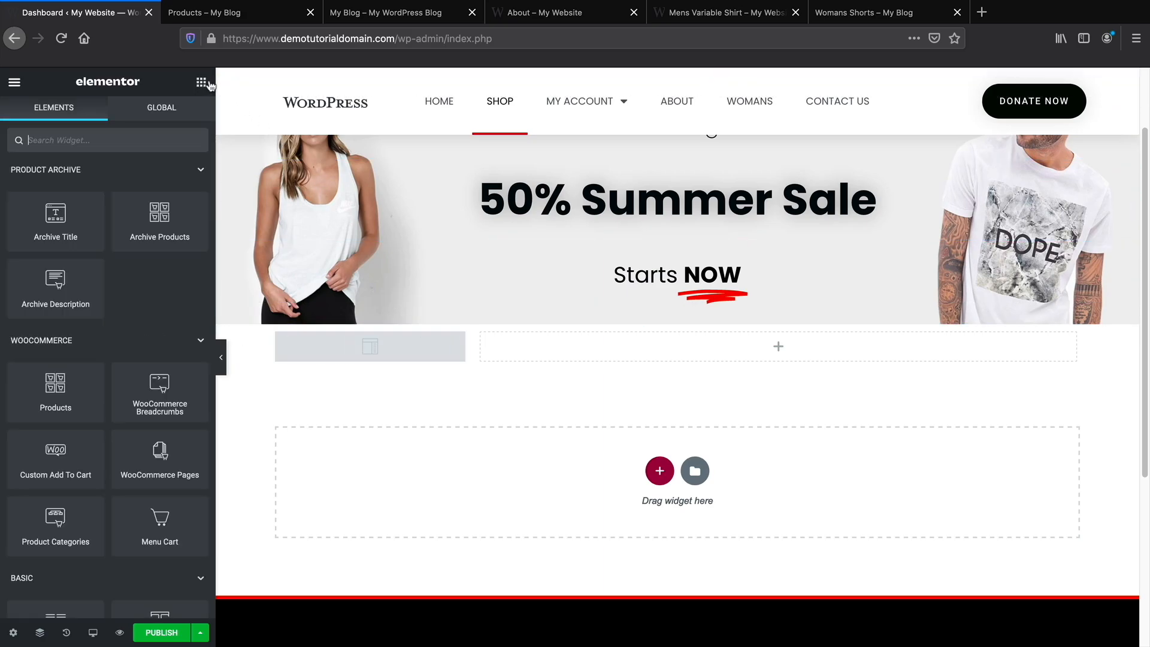
click(164, 142)
text(product)
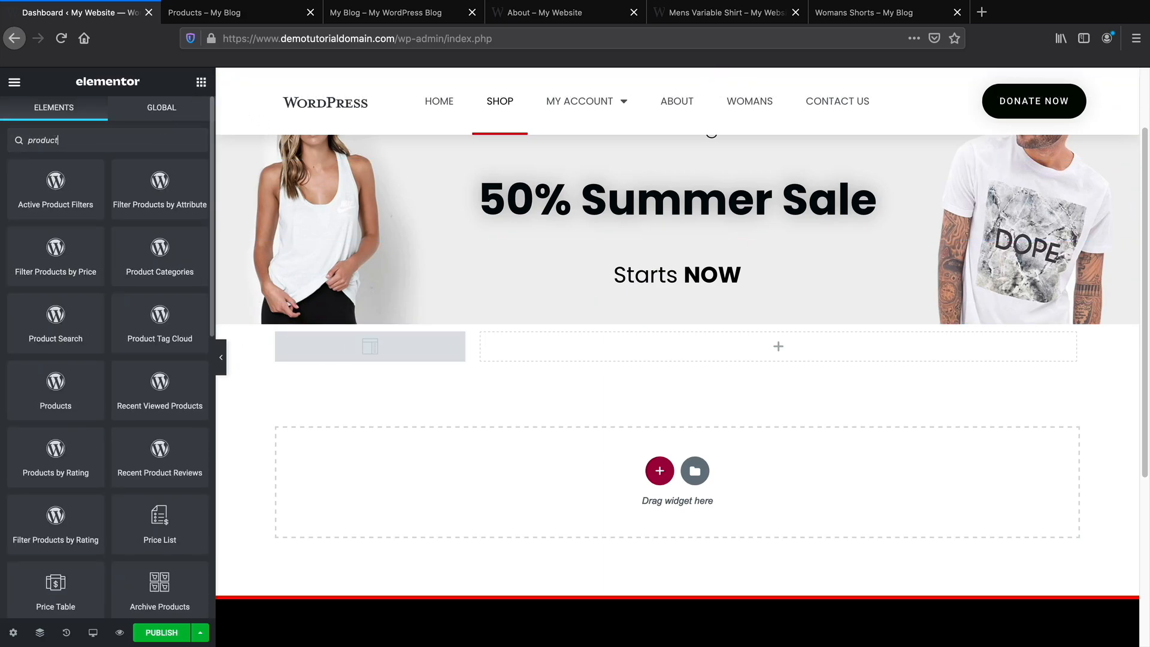
text(s)
drag(187, 378, 811, 354)
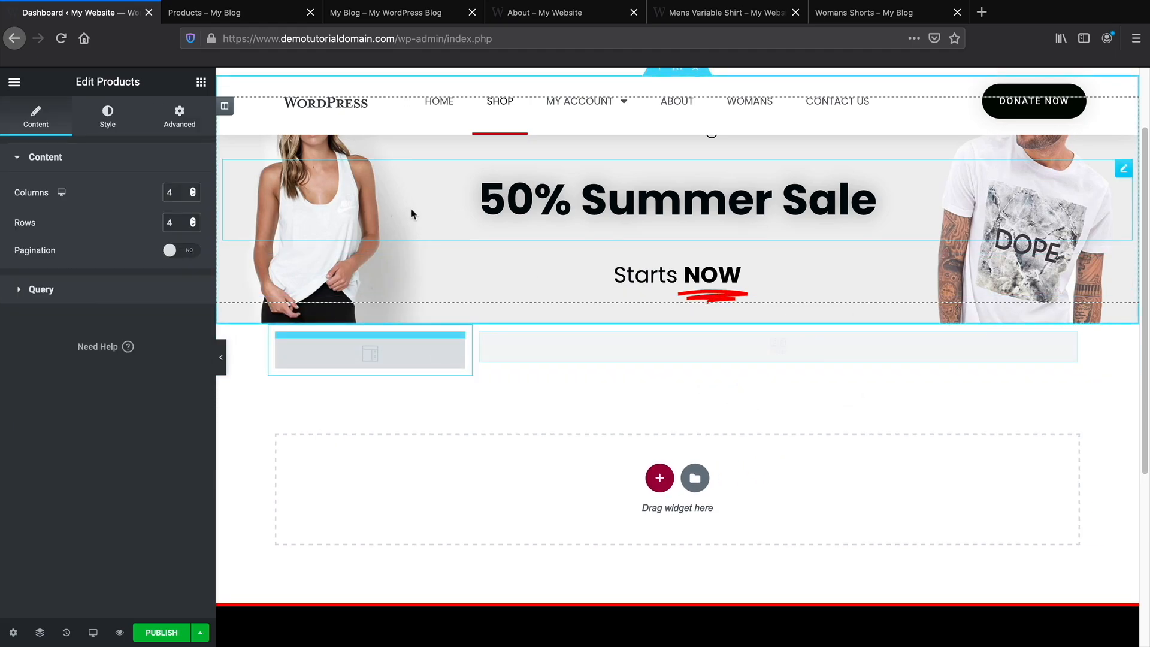
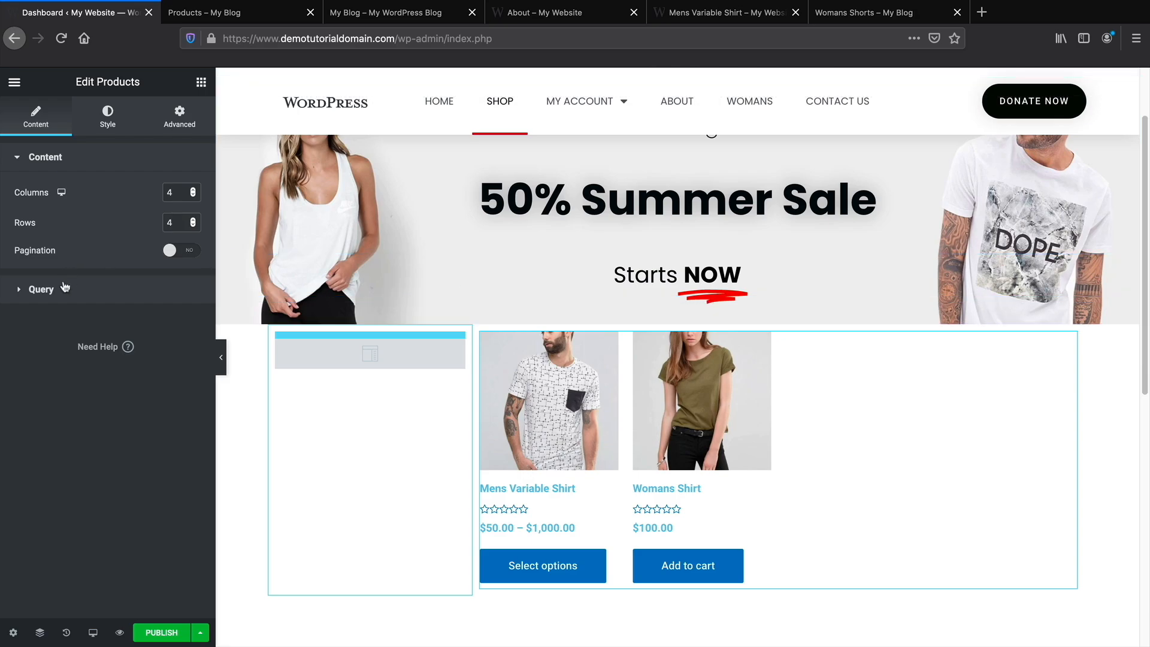
click(108, 118)
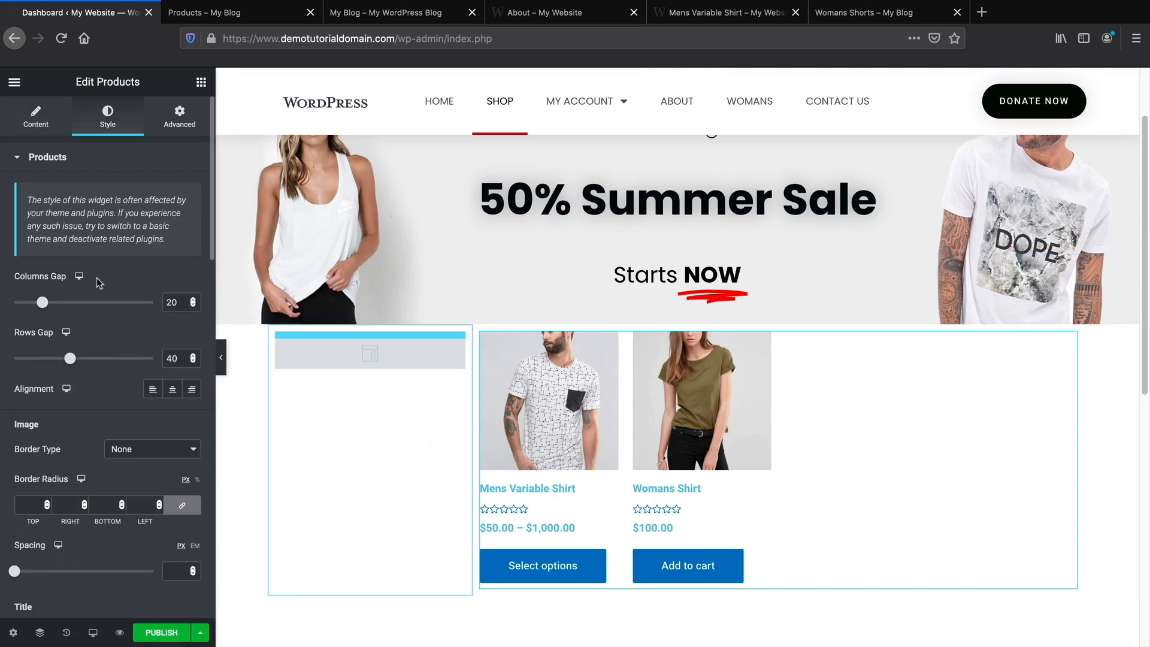
click(37, 124)
click(92, 289)
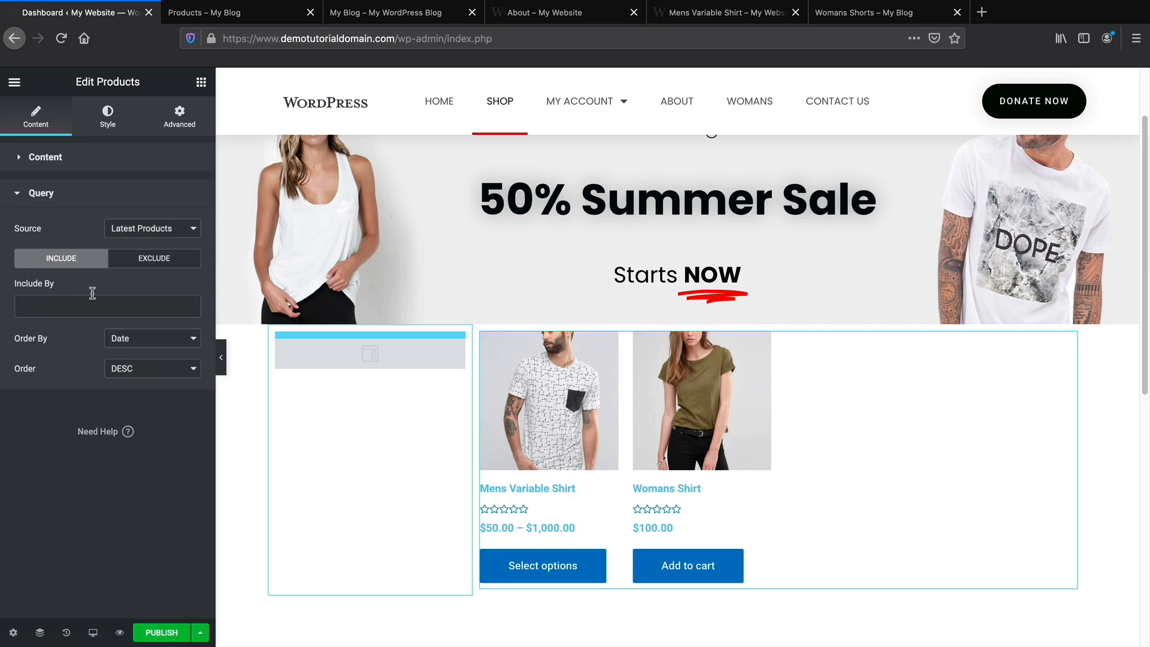
Set the product title color in the Products widget's style settings to near-black #010709.
click(107, 120)
scroll(96, 299, down, 5)
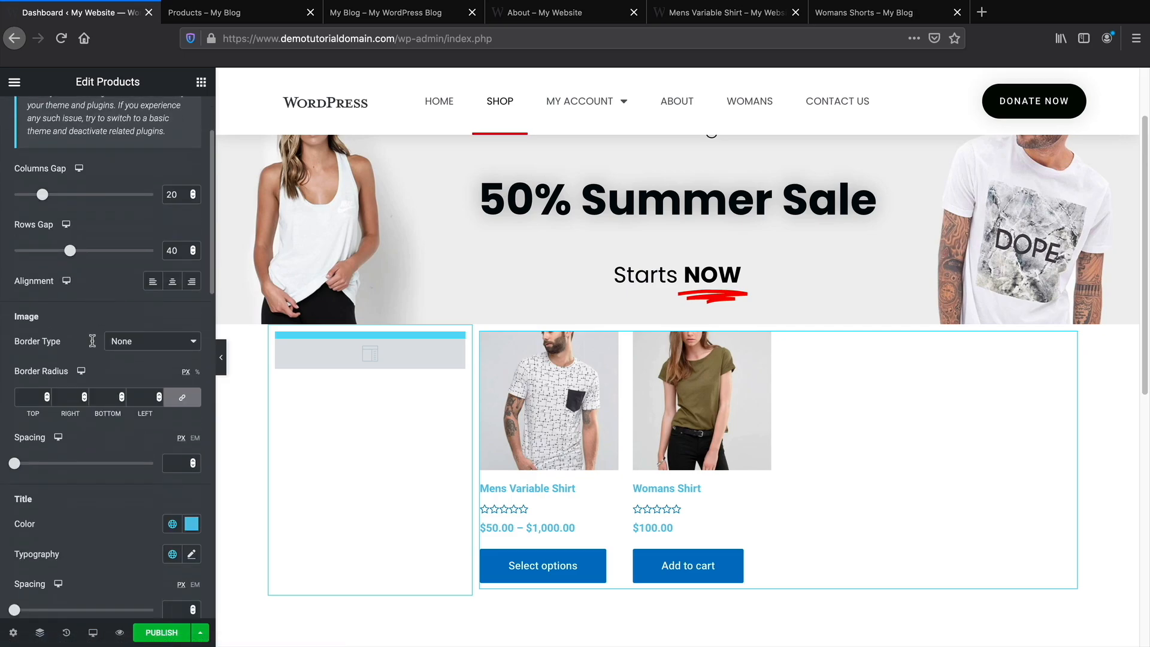
scroll(92, 340, down, 1)
click(191, 460)
drag(128, 345, 175, 373)
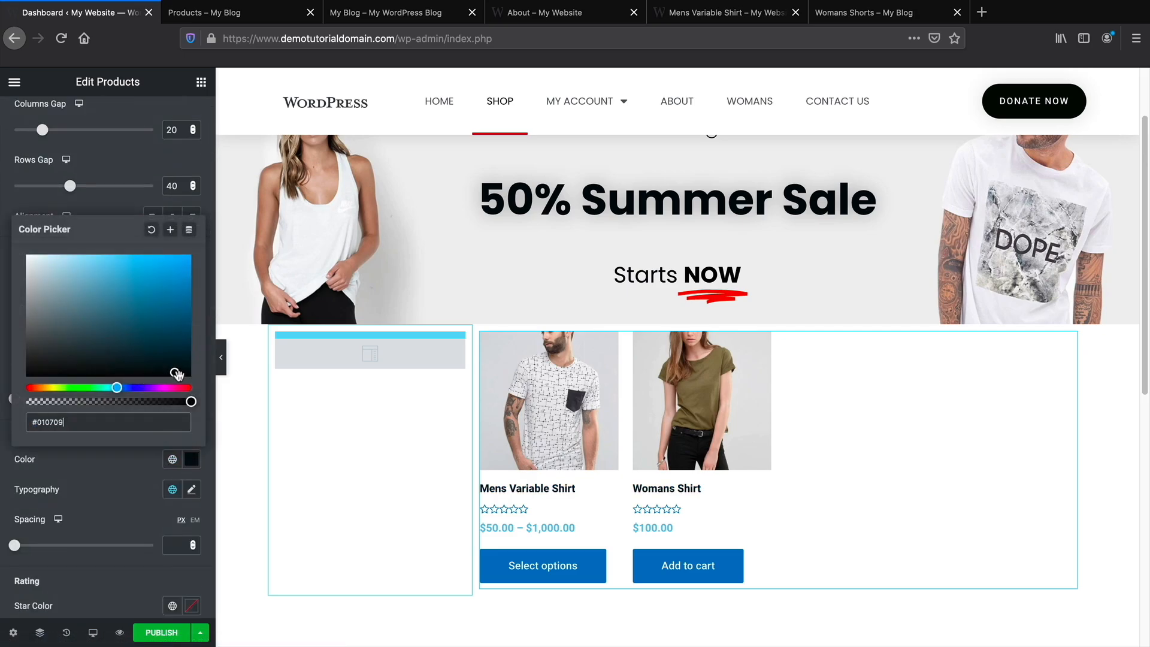
click(137, 478)
Set the product title typography to the Poppins font family with Bold weight.
click(191, 490)
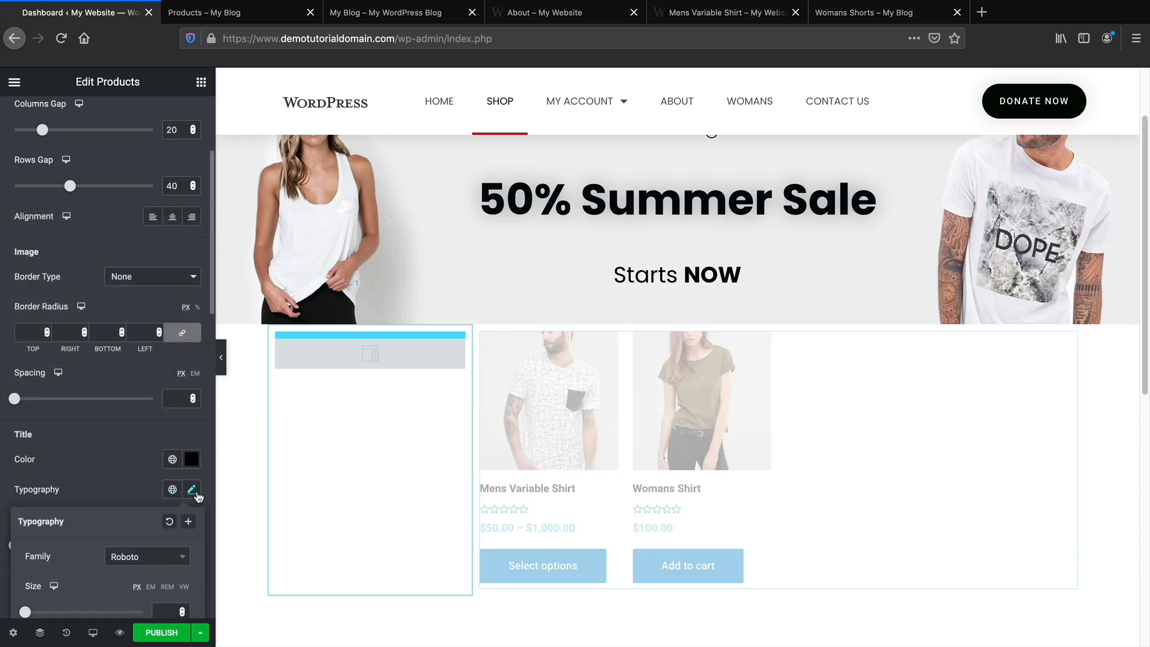
scroll(135, 514, down, 2)
click(150, 482)
text(p)
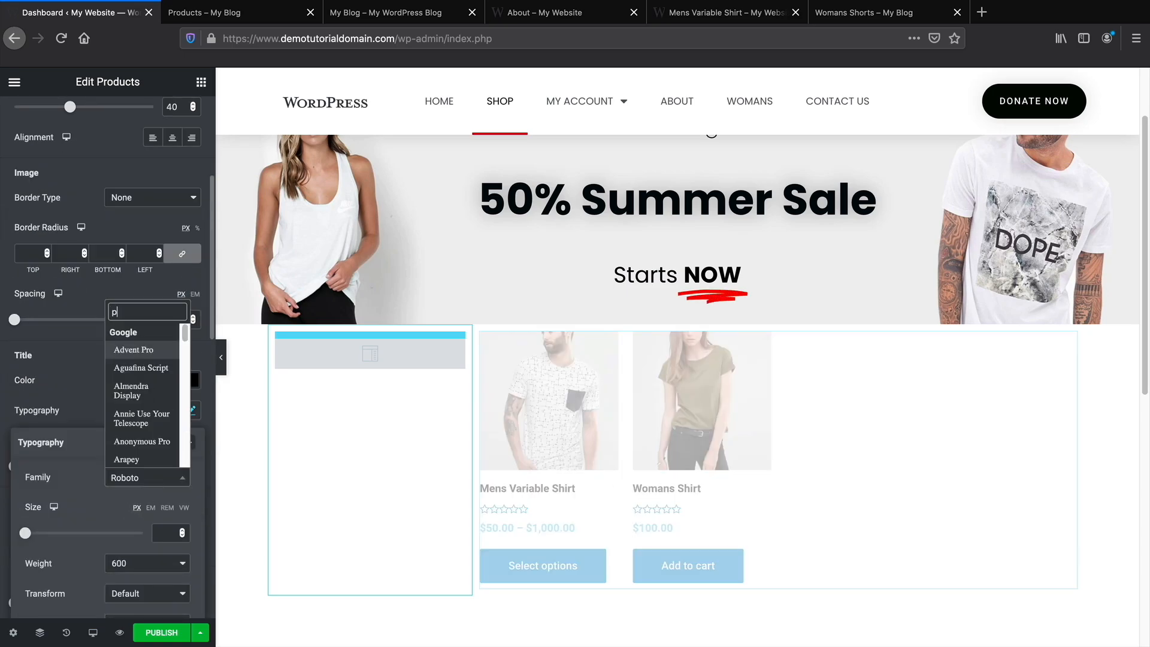
text(opp)
click(123, 458)
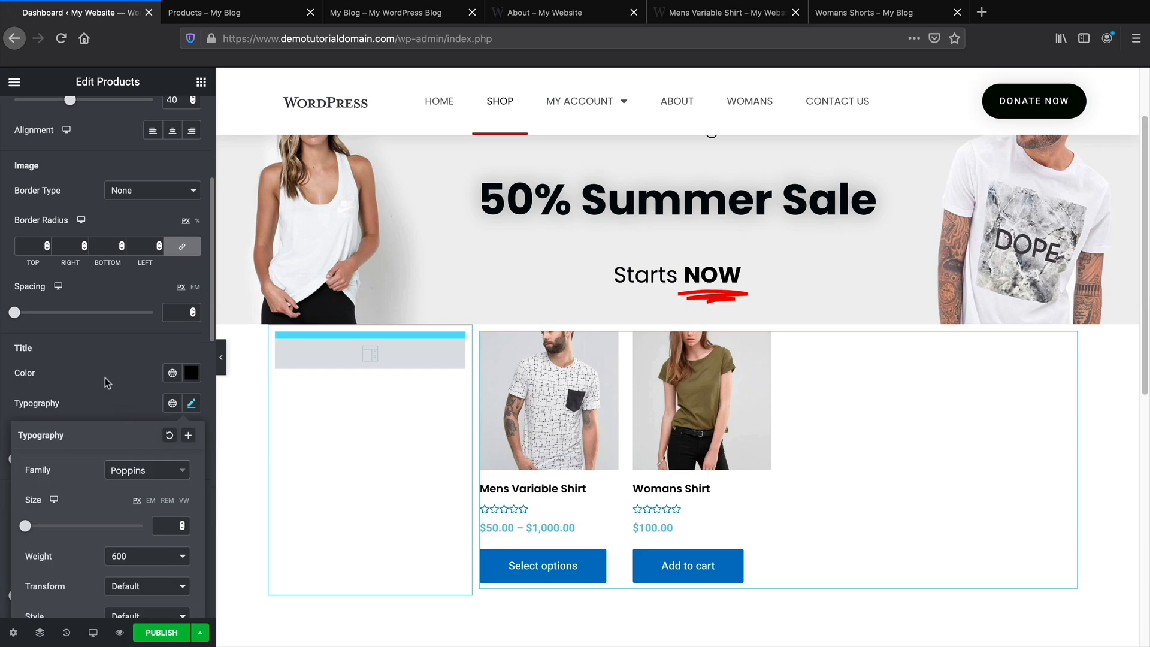
scroll(108, 383, down, 3)
click(138, 469)
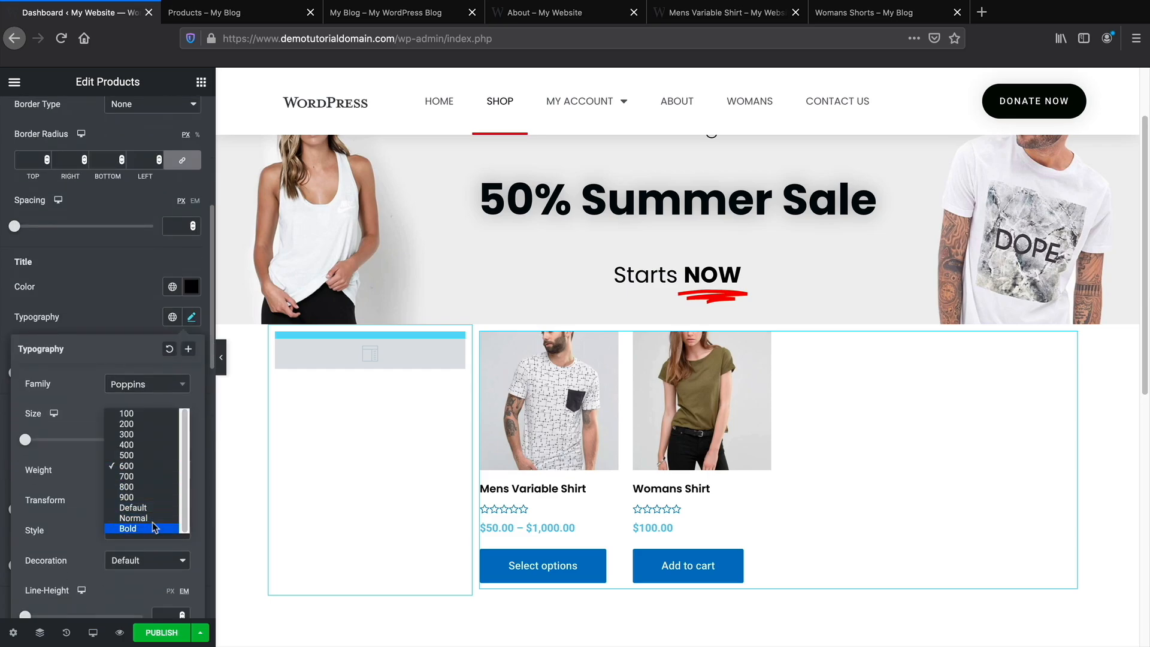
click(154, 528)
click(105, 337)
Change both the price color and the regular price color of the products to near-black.
scroll(114, 324, down, 5)
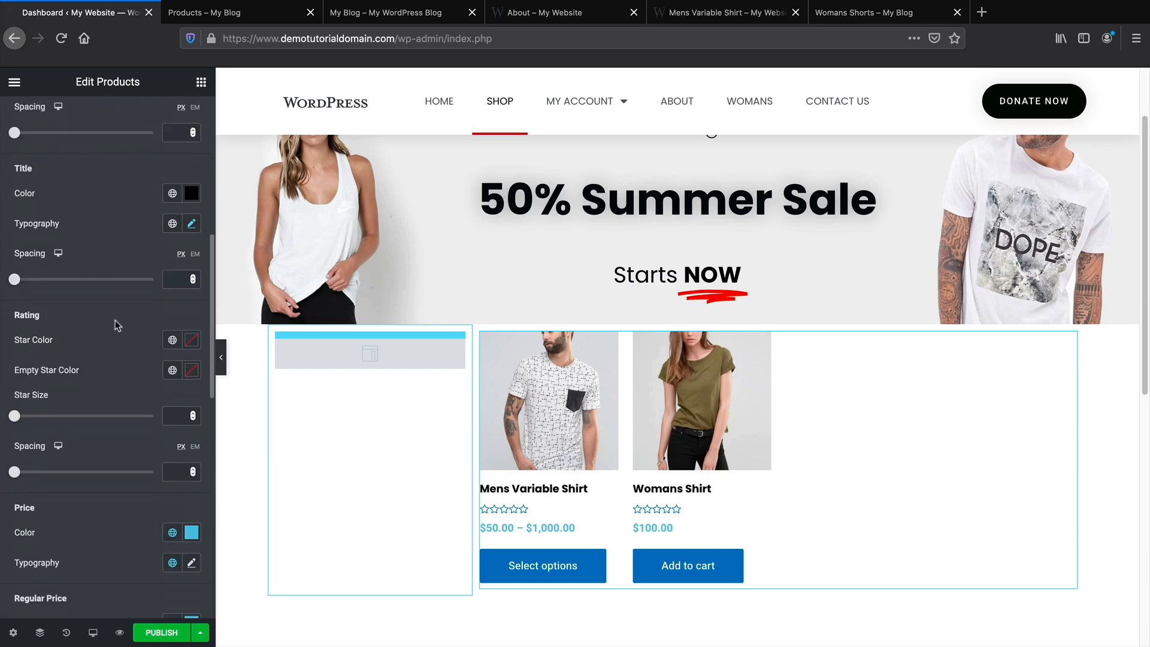
click(192, 460)
drag(120, 300, 180, 384)
click(138, 476)
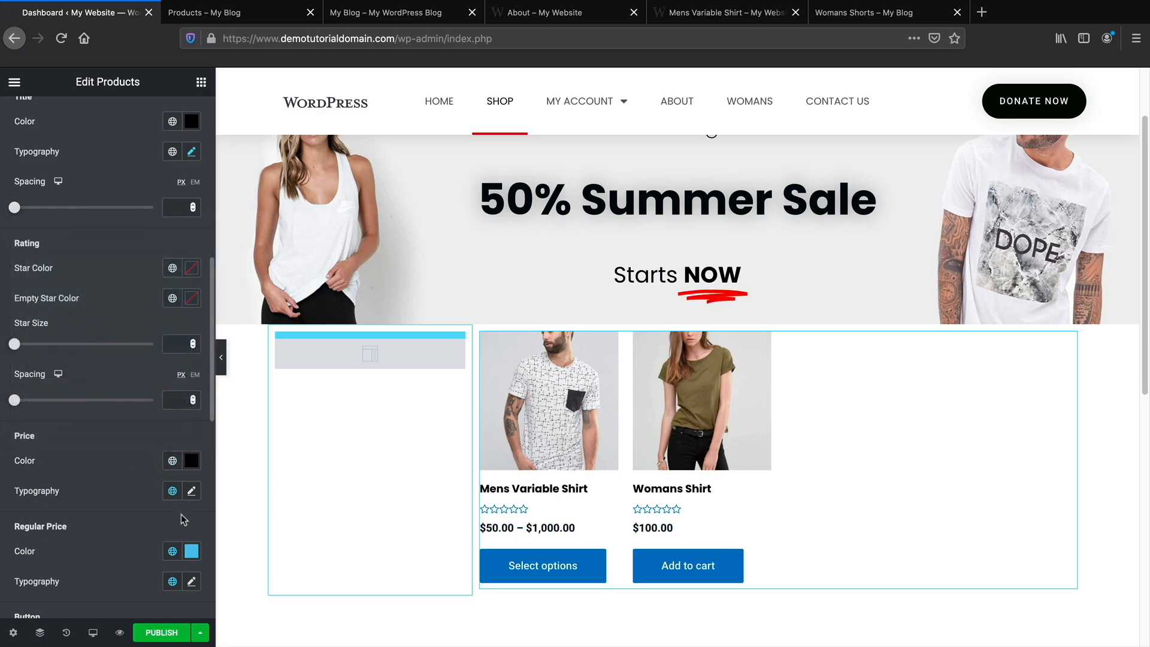
click(191, 551)
drag(173, 461, 181, 465)
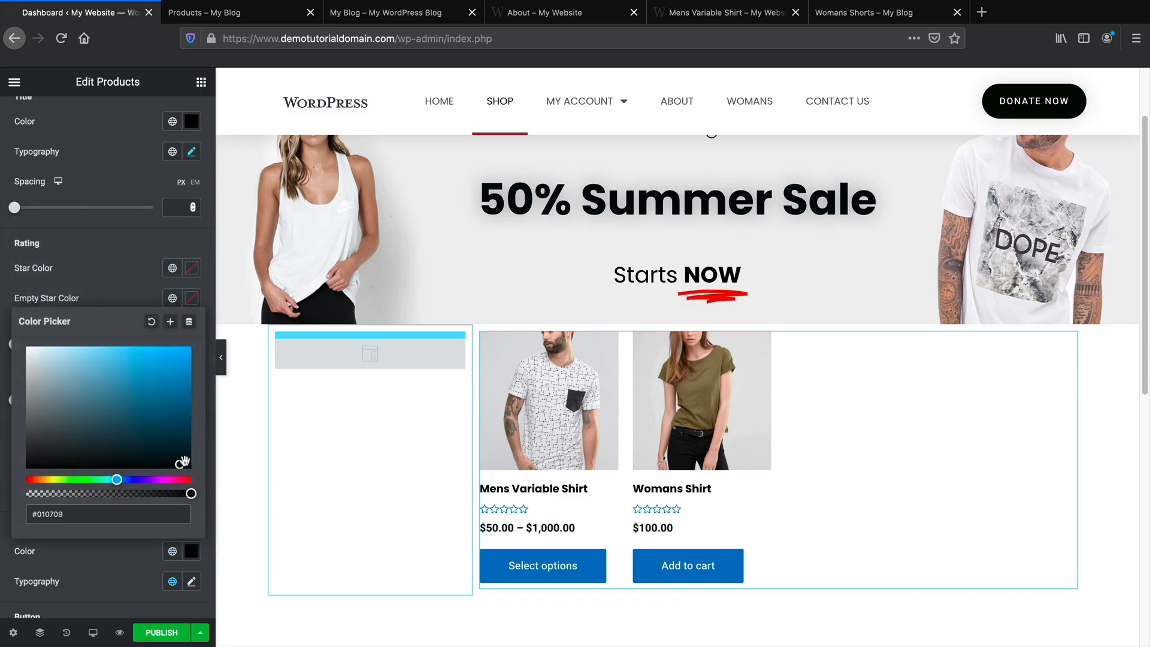
click(123, 274)
Look through the Products widget's button, box, sale flash, image and title style settings.
scroll(124, 365, down, 3)
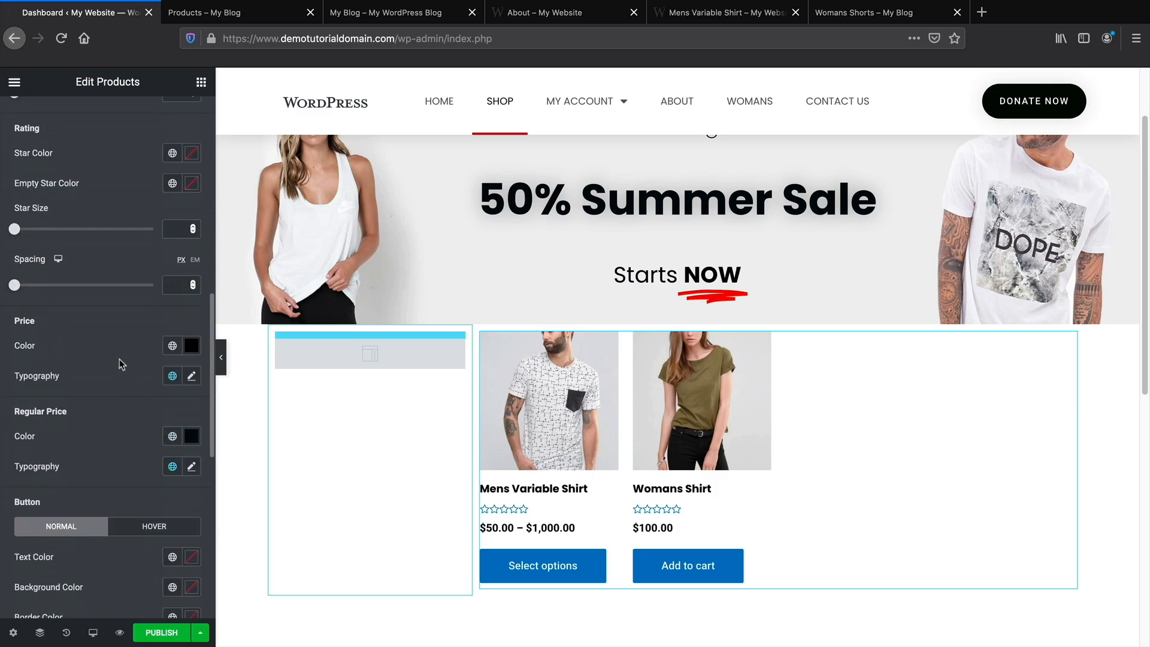
scroll(117, 360, down, 7)
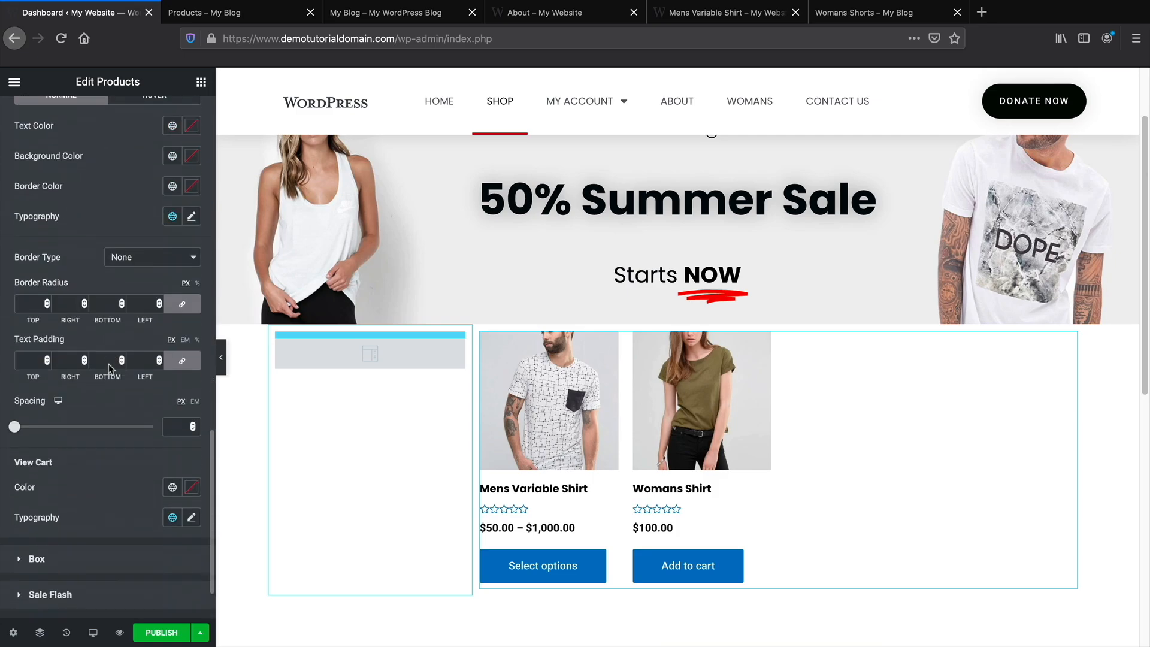
scroll(109, 364, down, 2)
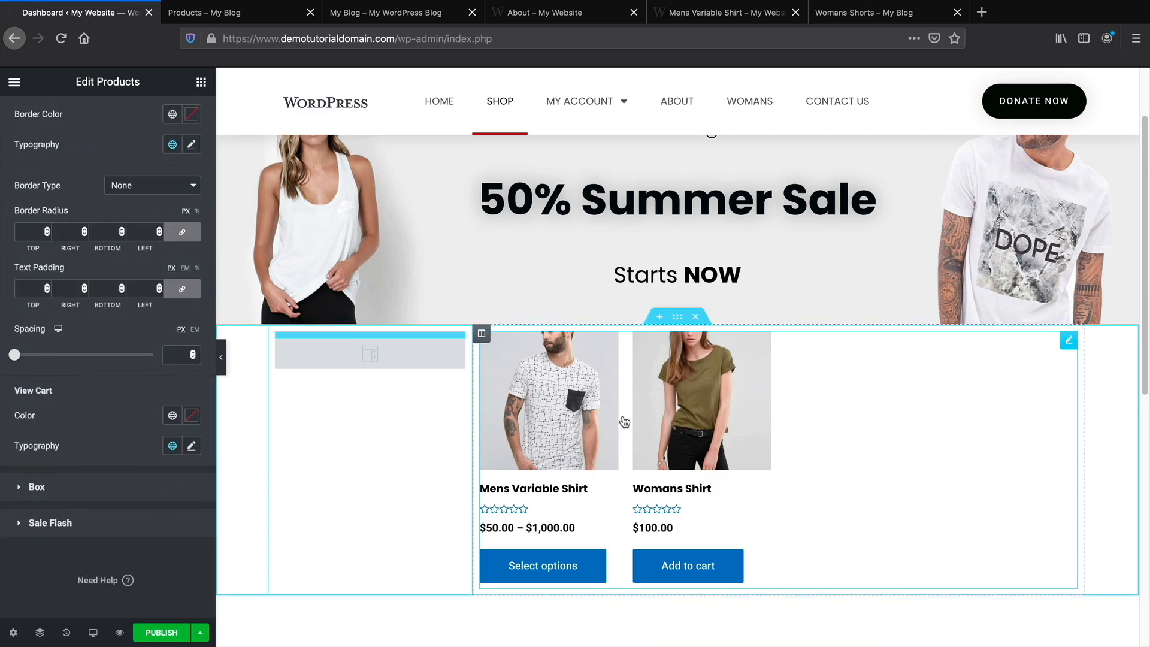
click(108, 487)
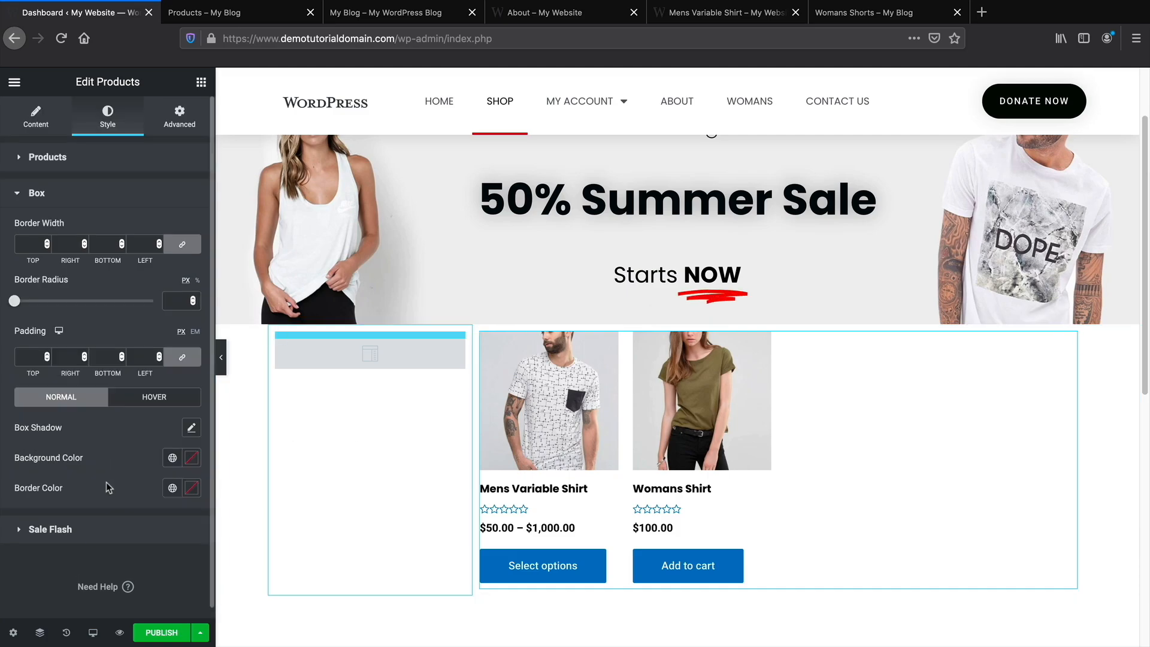
click(117, 526)
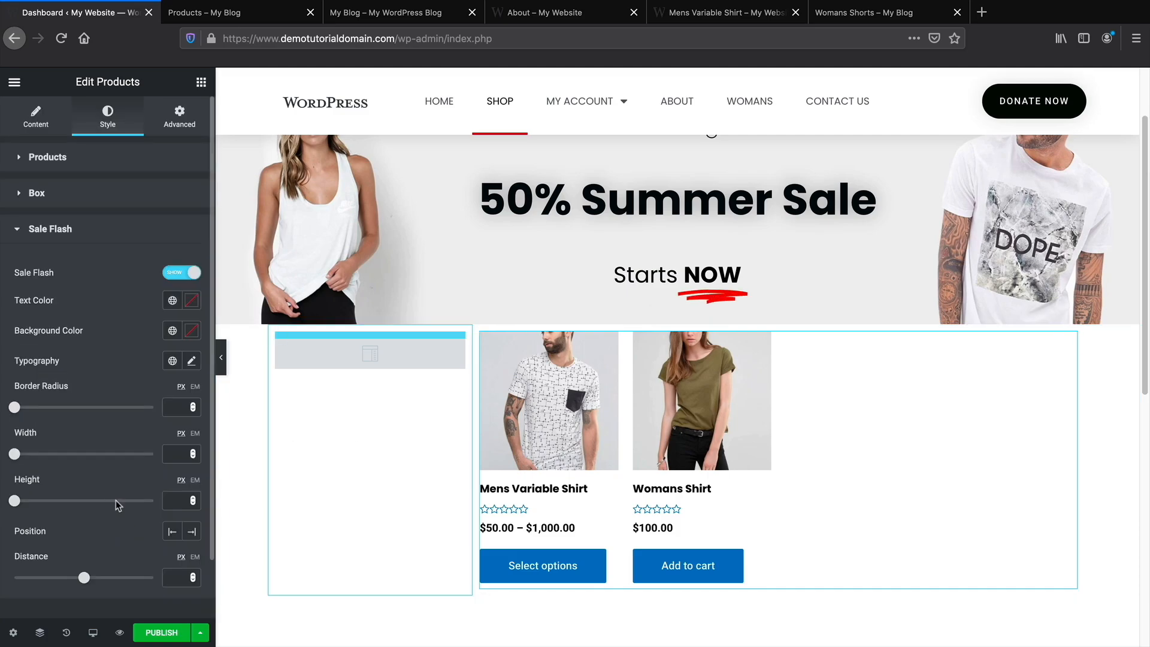
click(114, 162)
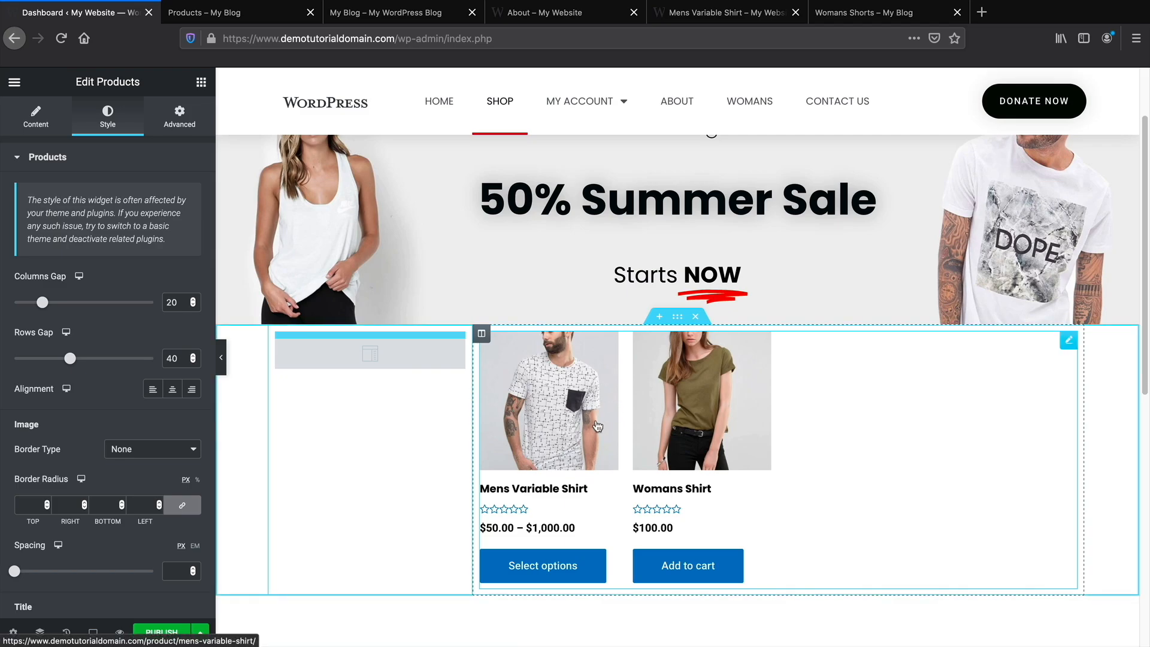
scroll(136, 329, down, 3)
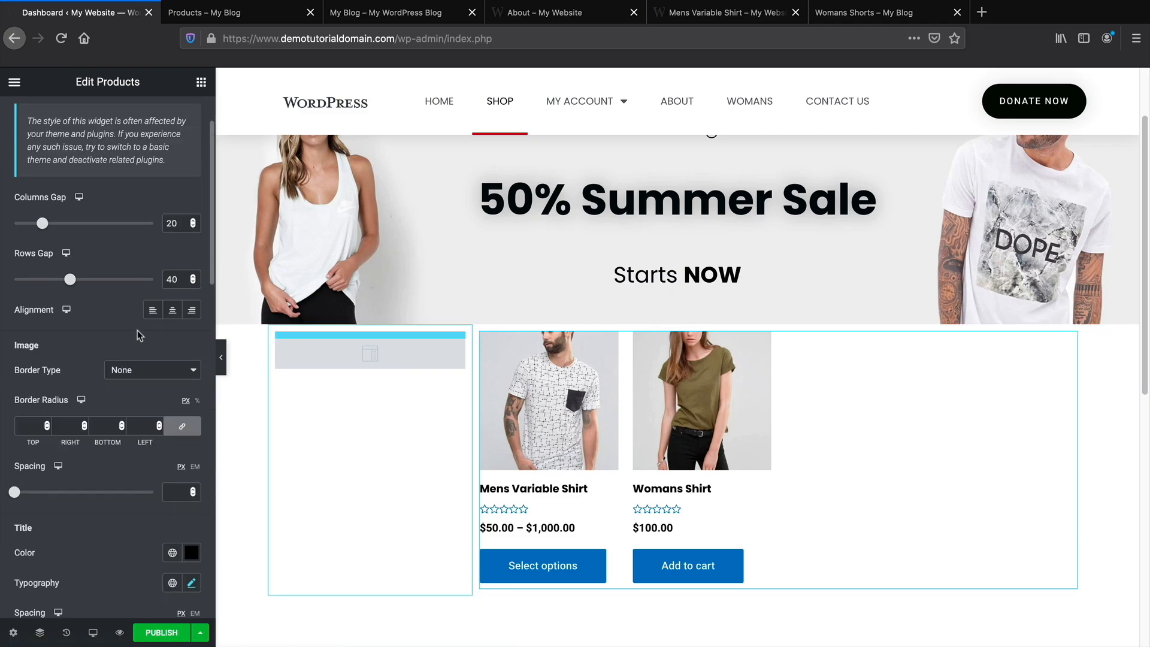
scroll(136, 343, down, 5)
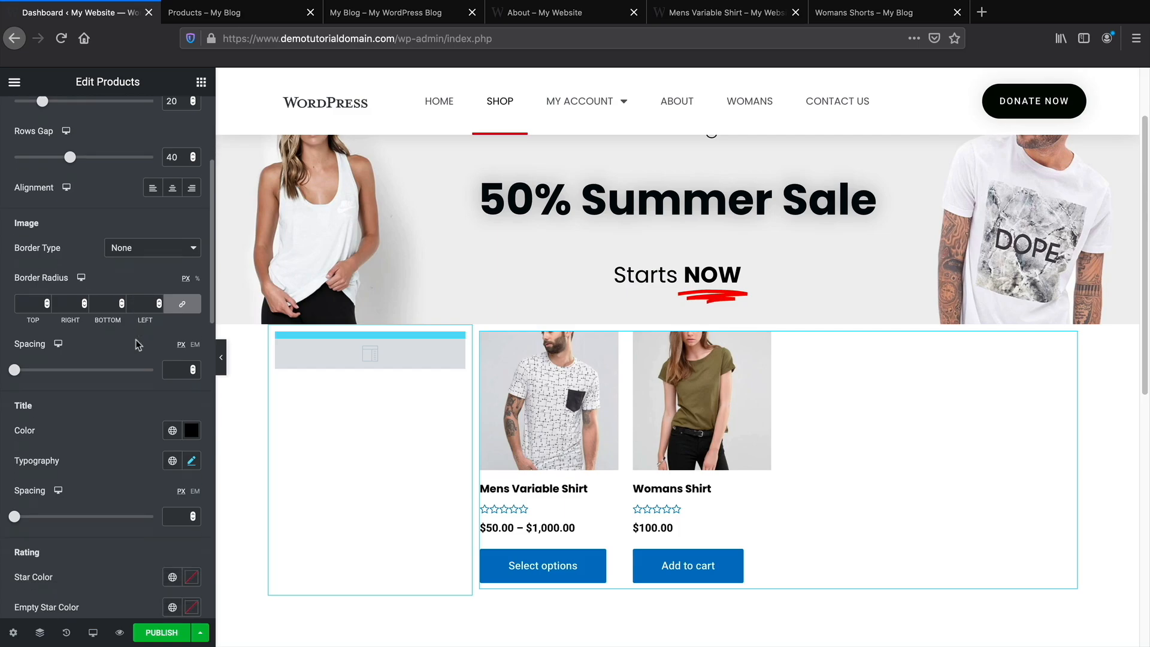
scroll(136, 343, down, 2)
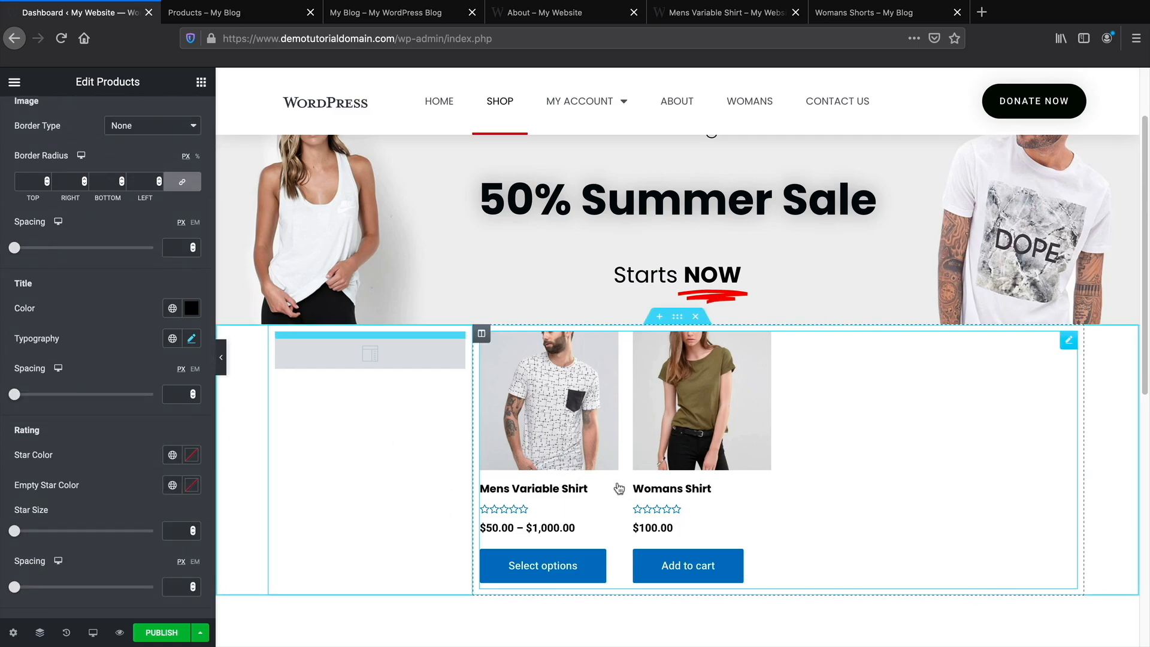
Set the product rating's star color and empty star color to near-black.
scroll(63, 388, down, 2)
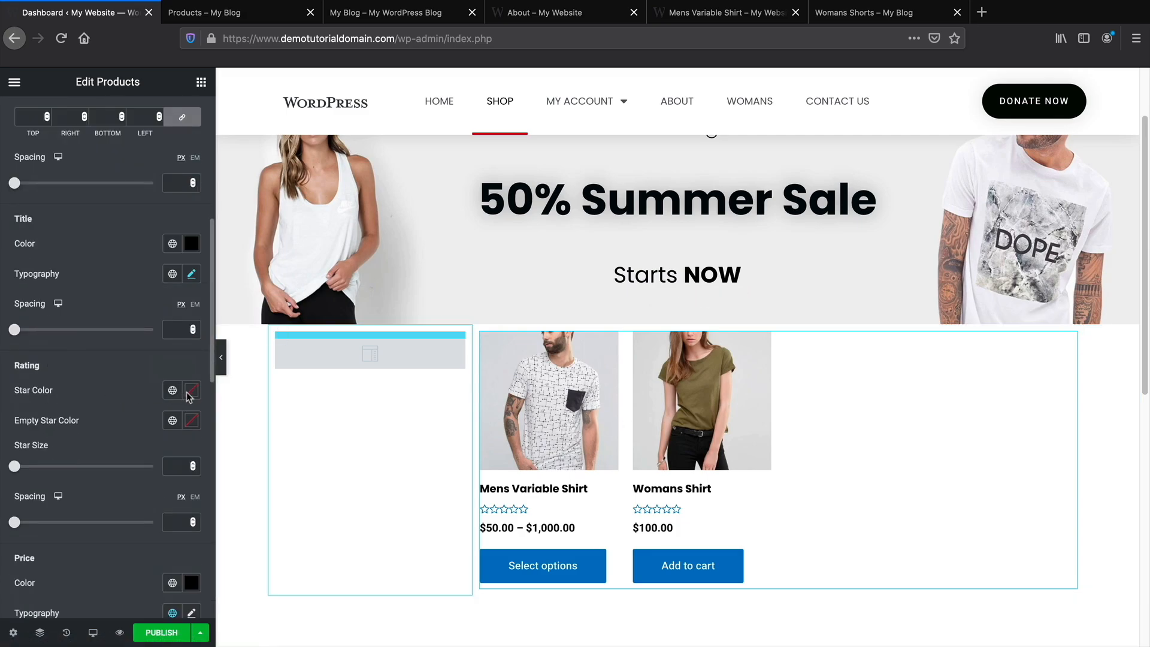
click(191, 390)
drag(154, 479, 181, 560)
click(117, 390)
click(191, 422)
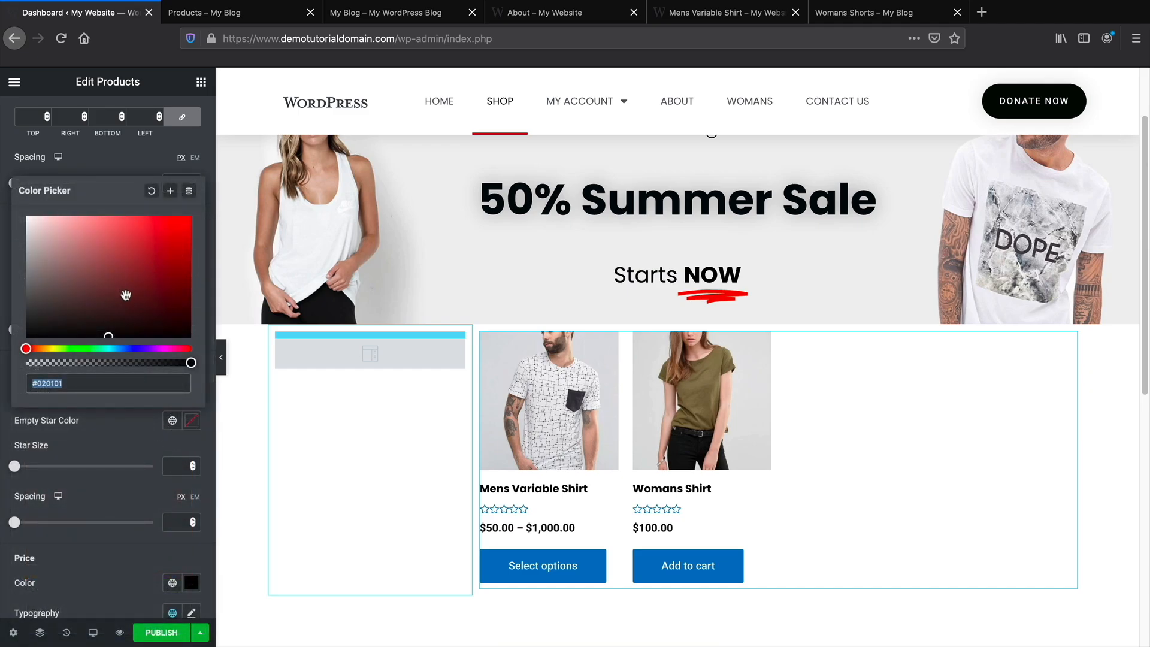
click(180, 333)
click(133, 425)
Set the normal-state background color of the product buttons to black.
scroll(129, 436, down, 3)
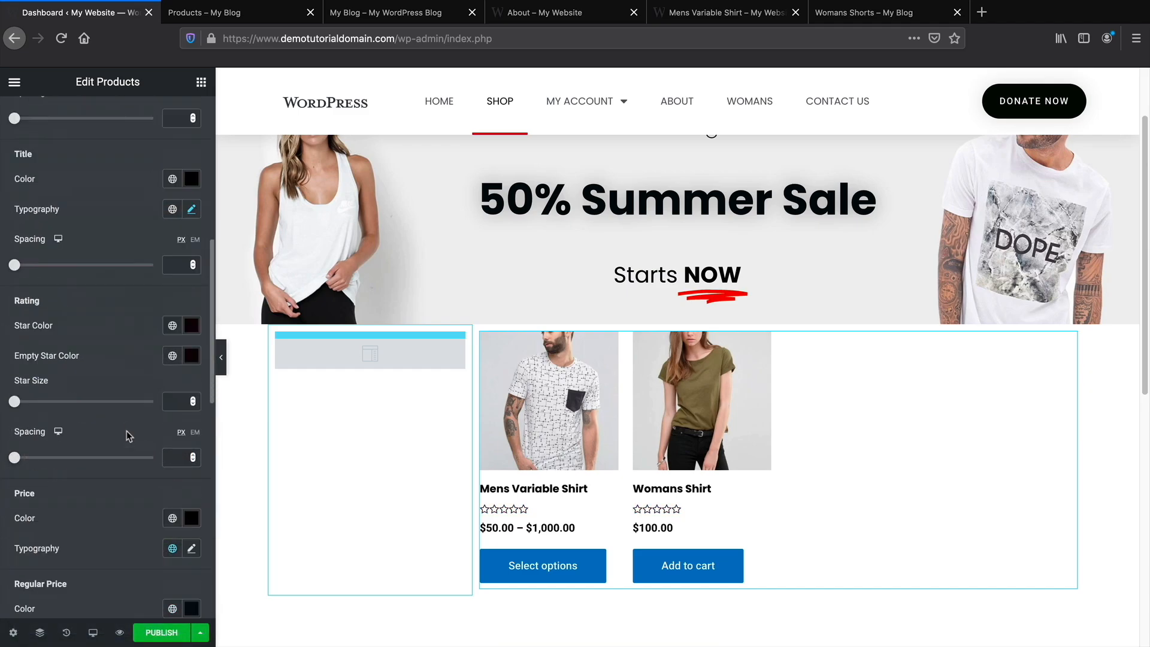
scroll(128, 436, down, 5)
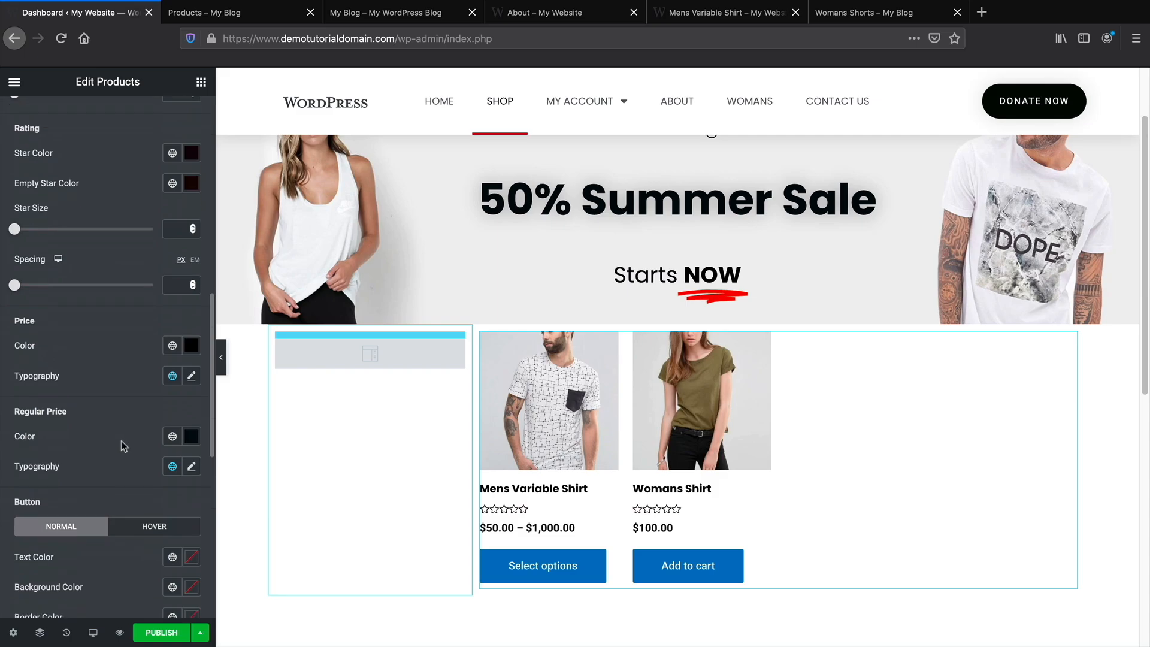
click(192, 479)
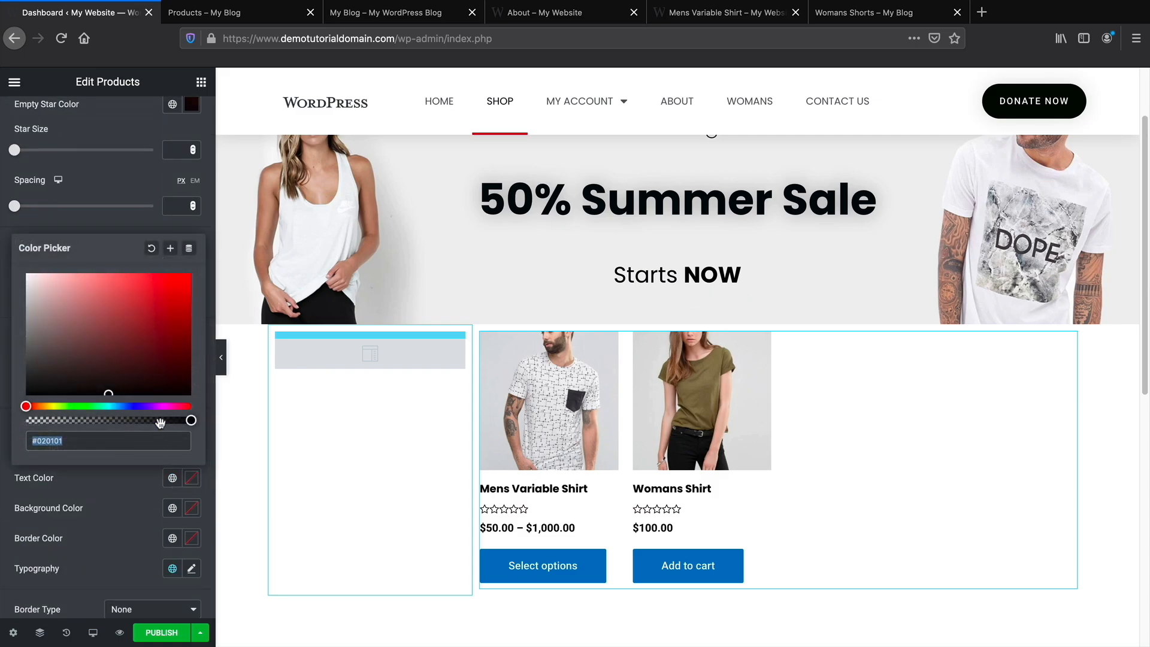
click(115, 504)
click(191, 510)
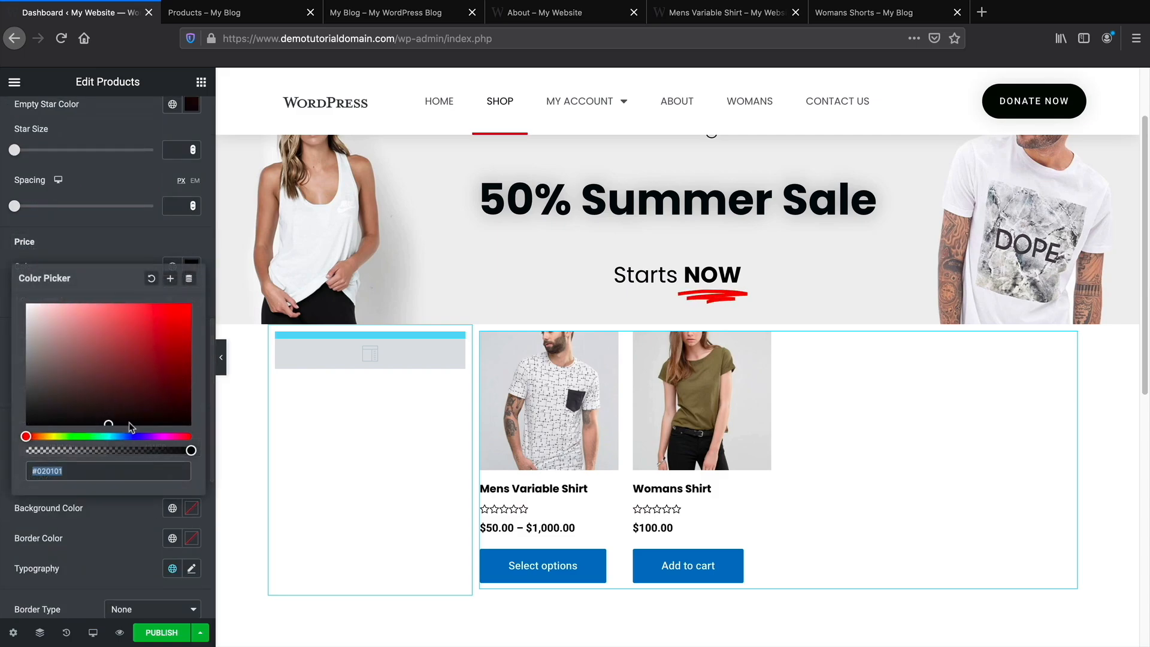
drag(131, 427, 186, 431)
click(236, 336)
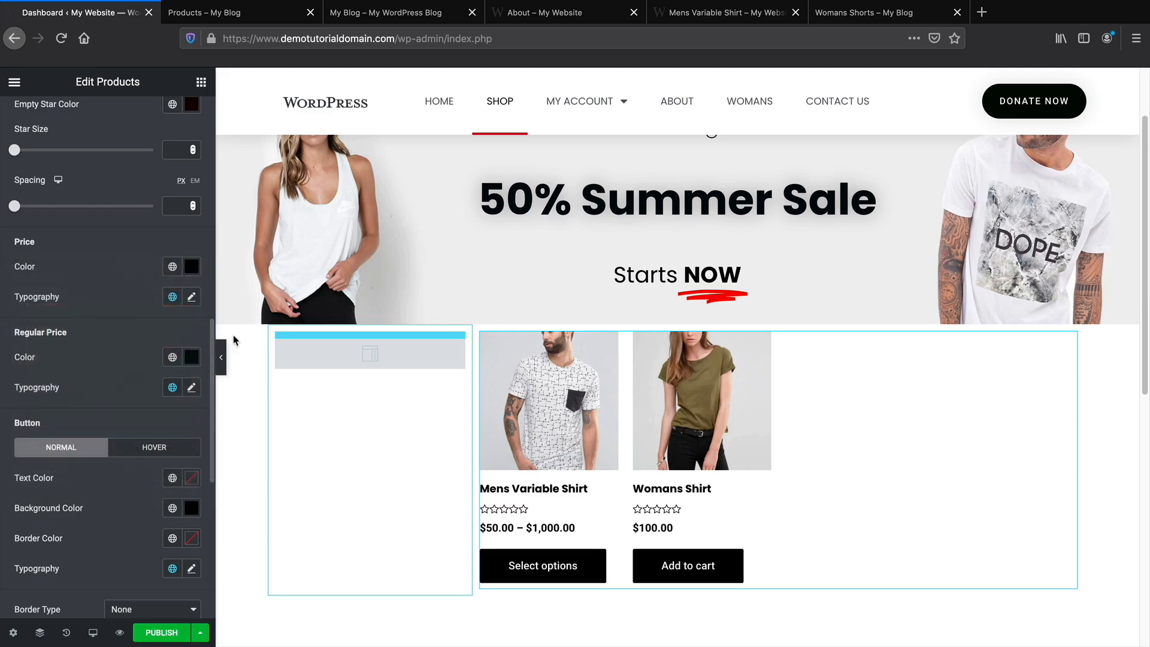
Check the Products widget's content Query settings.
scroll(59, 225, up, 5)
scroll(59, 224, up, 5)
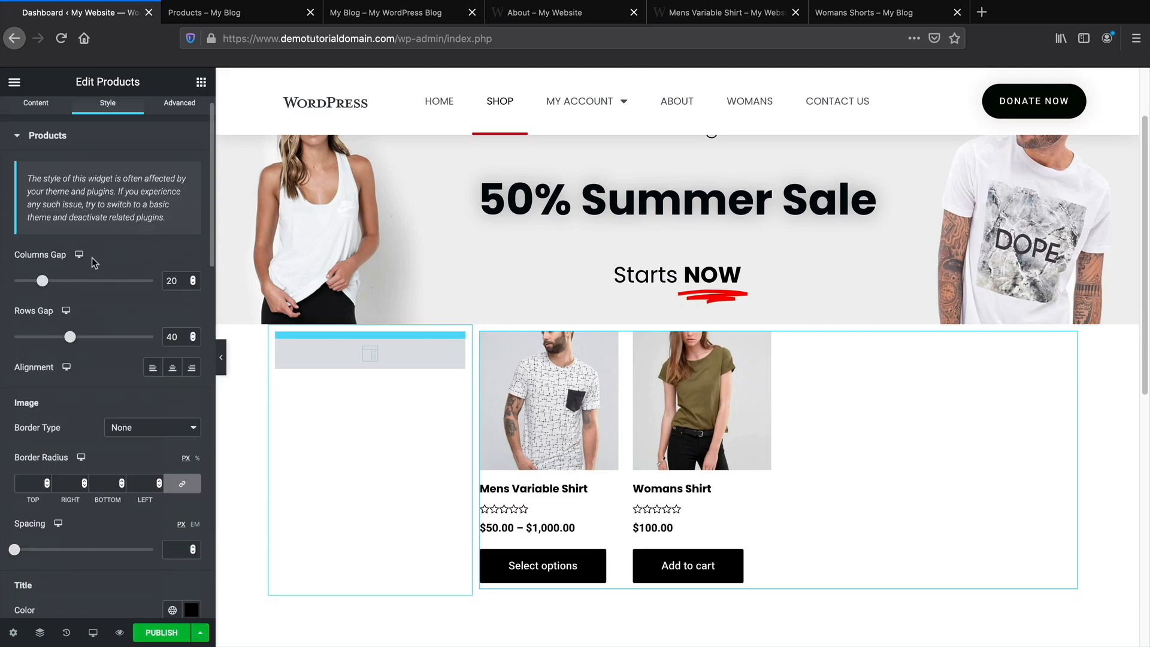
scroll(118, 292, up, 1)
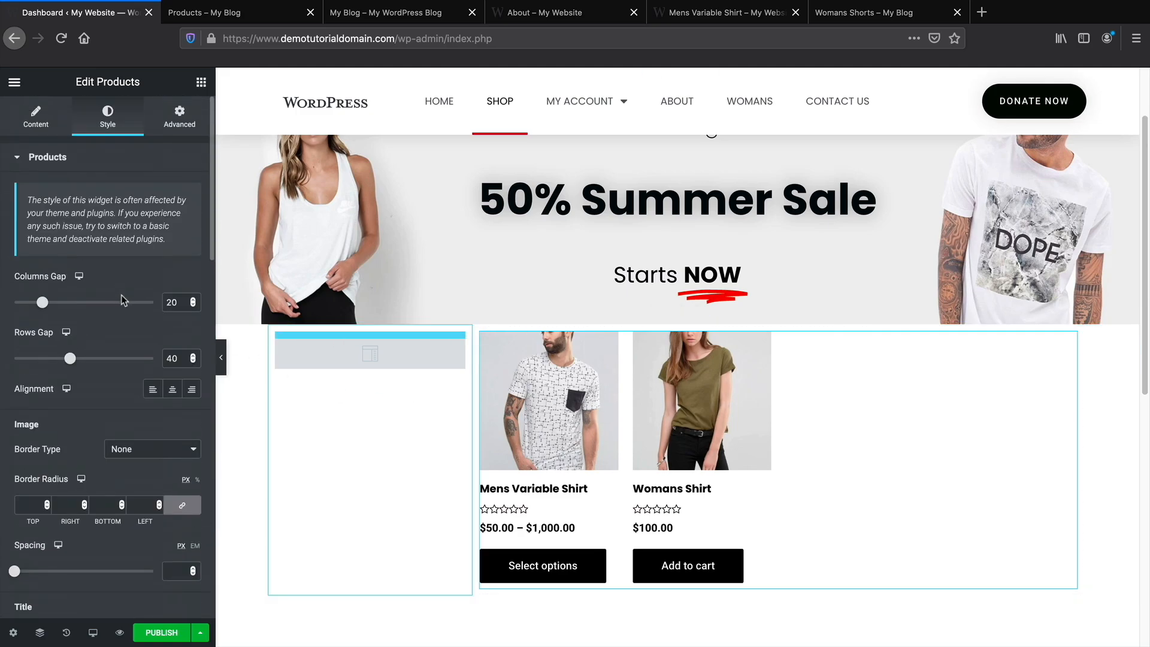
click(41, 122)
click(58, 290)
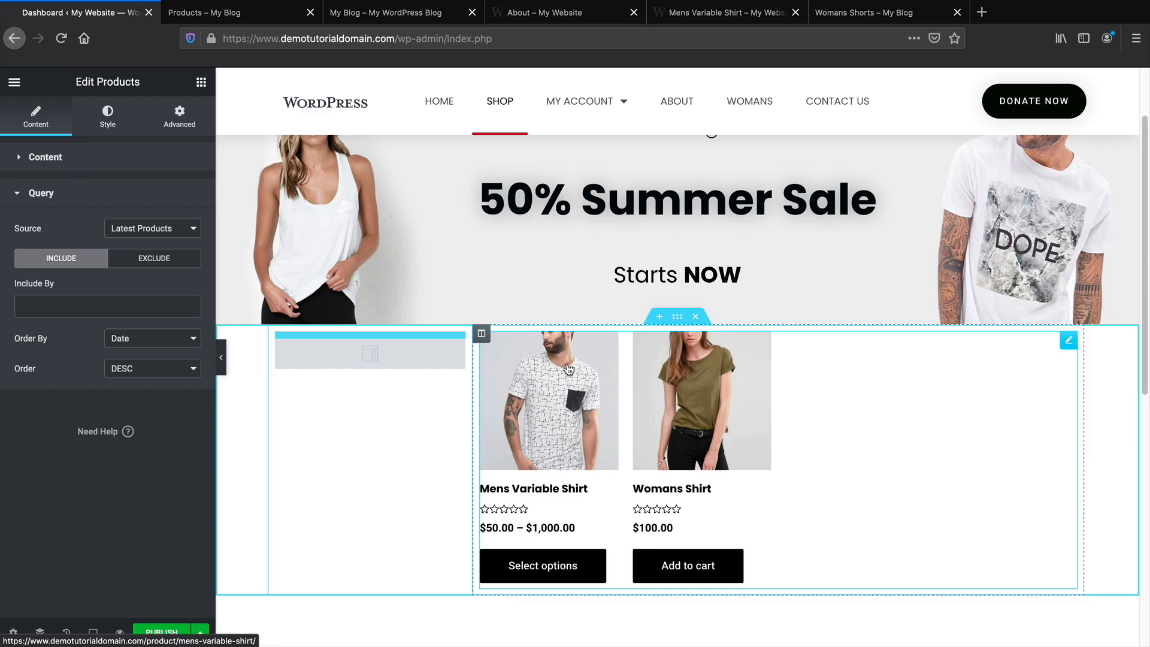
Publish the products archive template with the display condition Include Shop Page, and save the conditions.
click(168, 634)
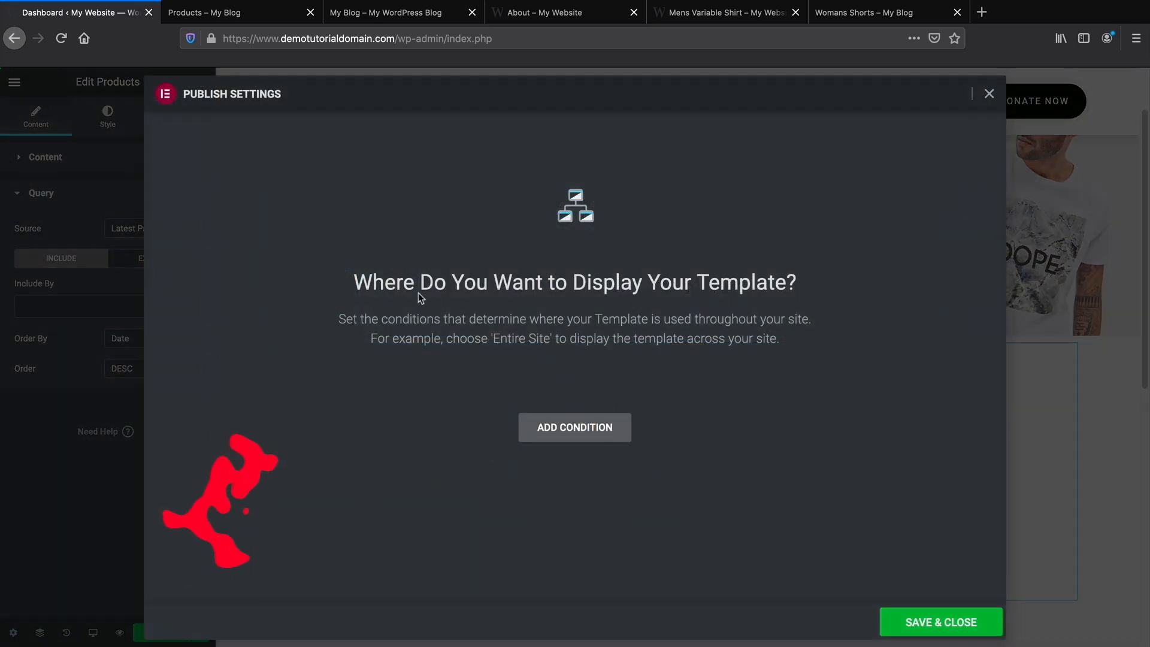
click(609, 433)
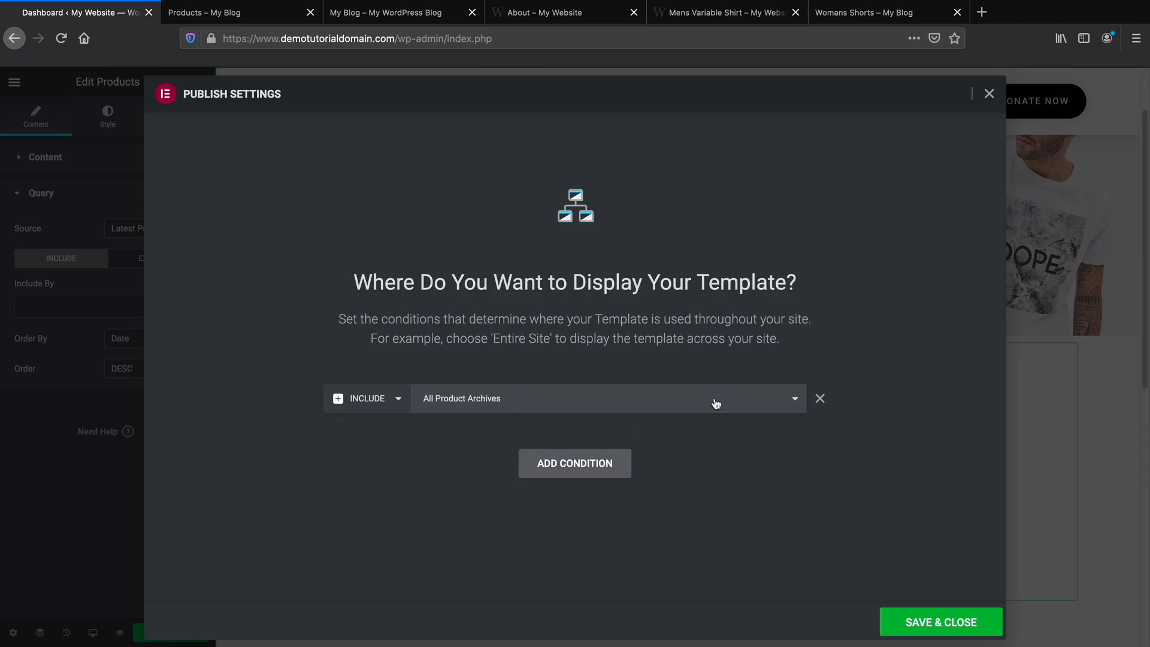
click(714, 397)
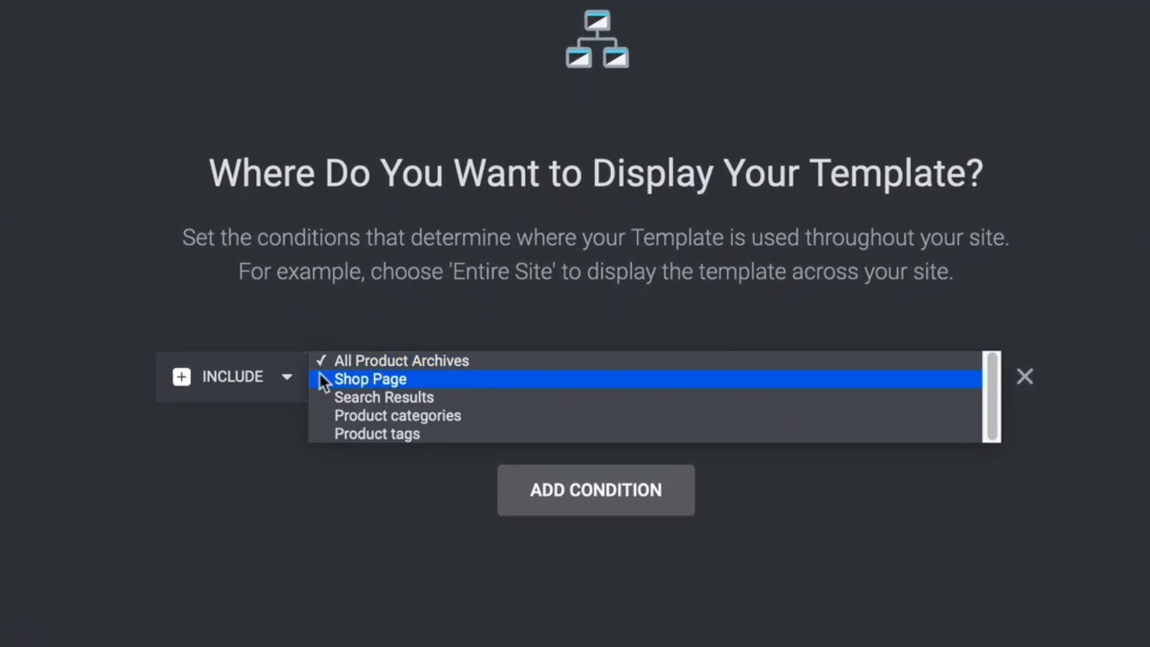
click(372, 379)
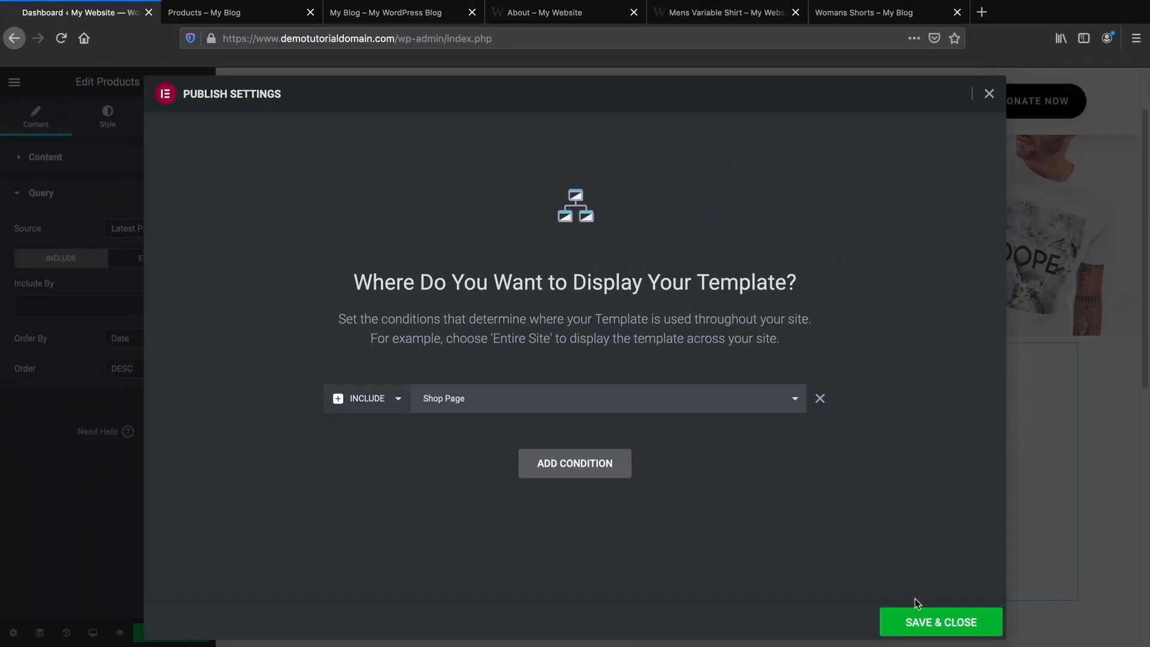
click(925, 620)
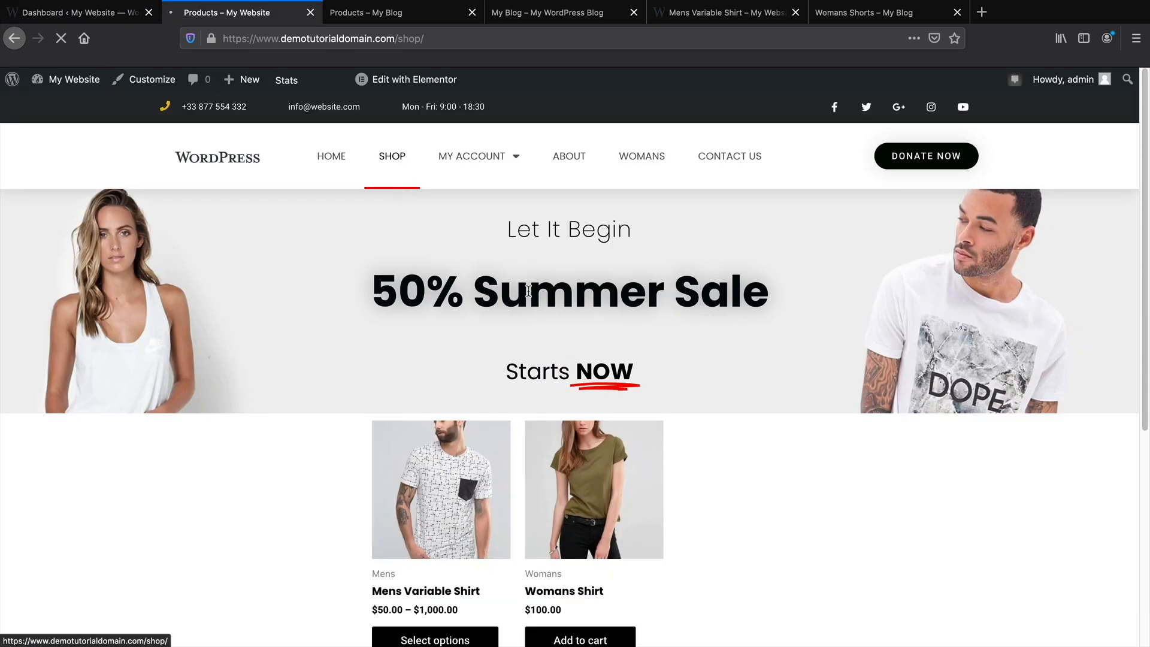
Look over the live shop page's sale banner and product grid.
scroll(535, 300, down, 5)
scroll(536, 295, up, 5)
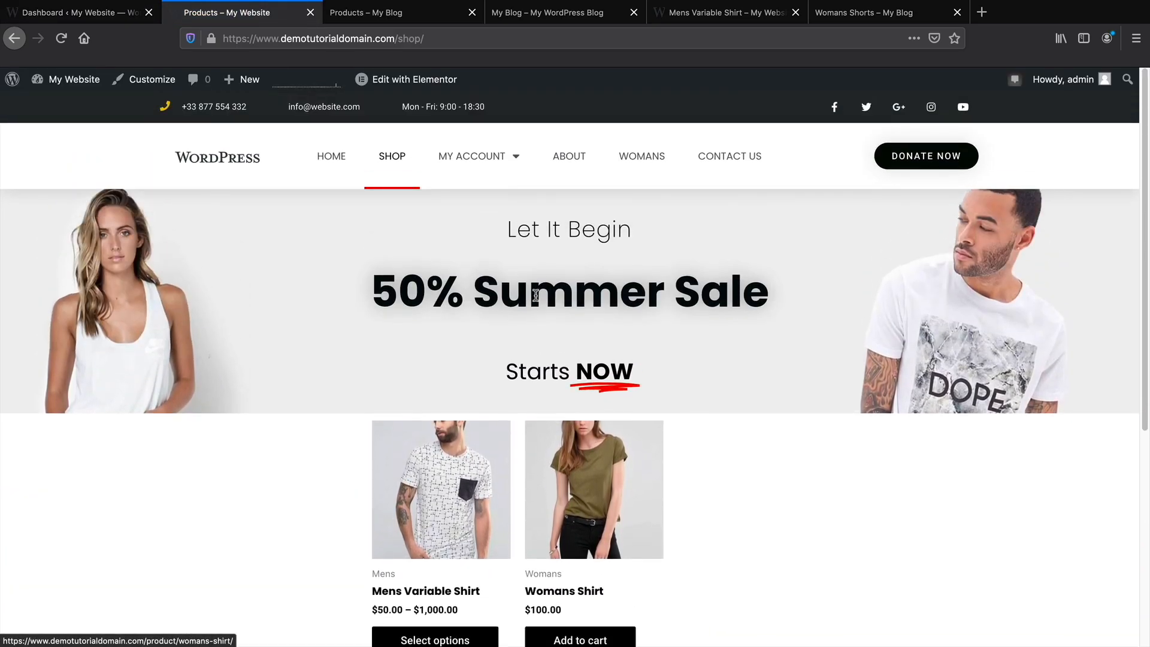
scroll(606, 414, down, 1)
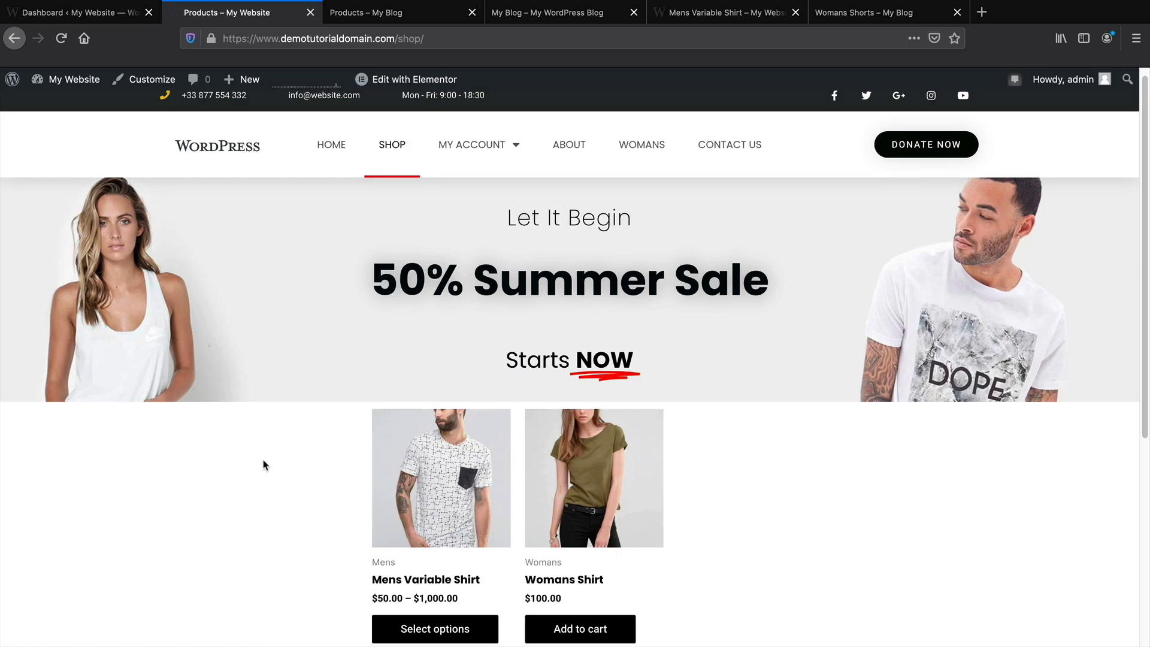
Return to the template editor and exit it to the WordPress admin dashboard.
click(77, 13)
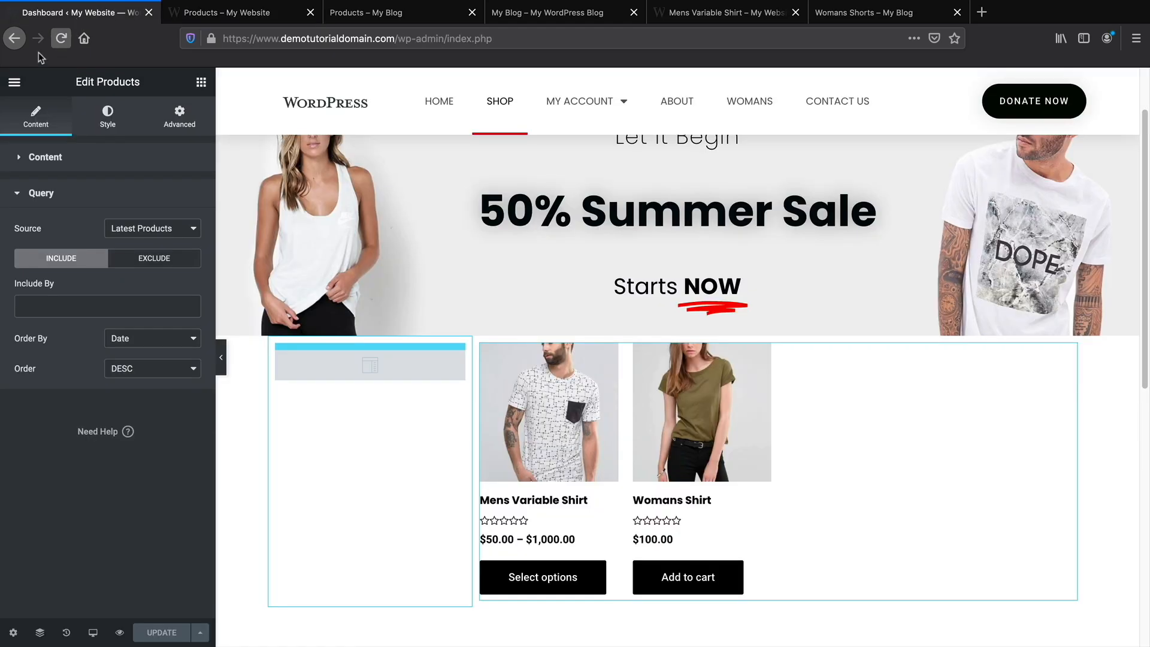
click(15, 82)
click(80, 335)
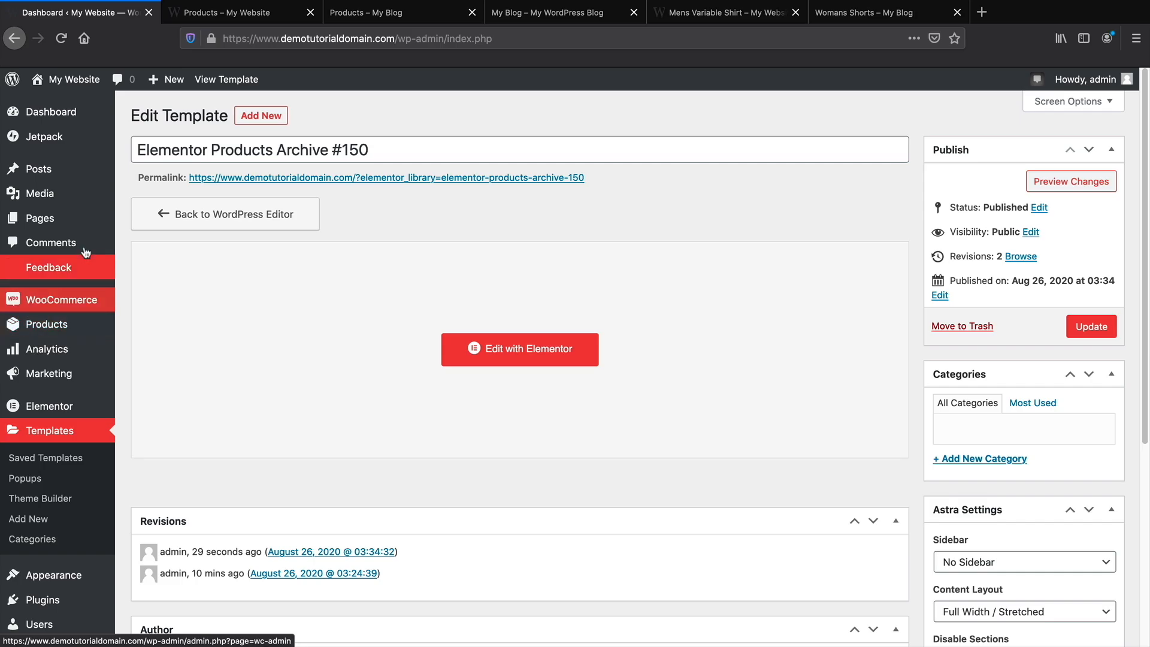
click(65, 117)
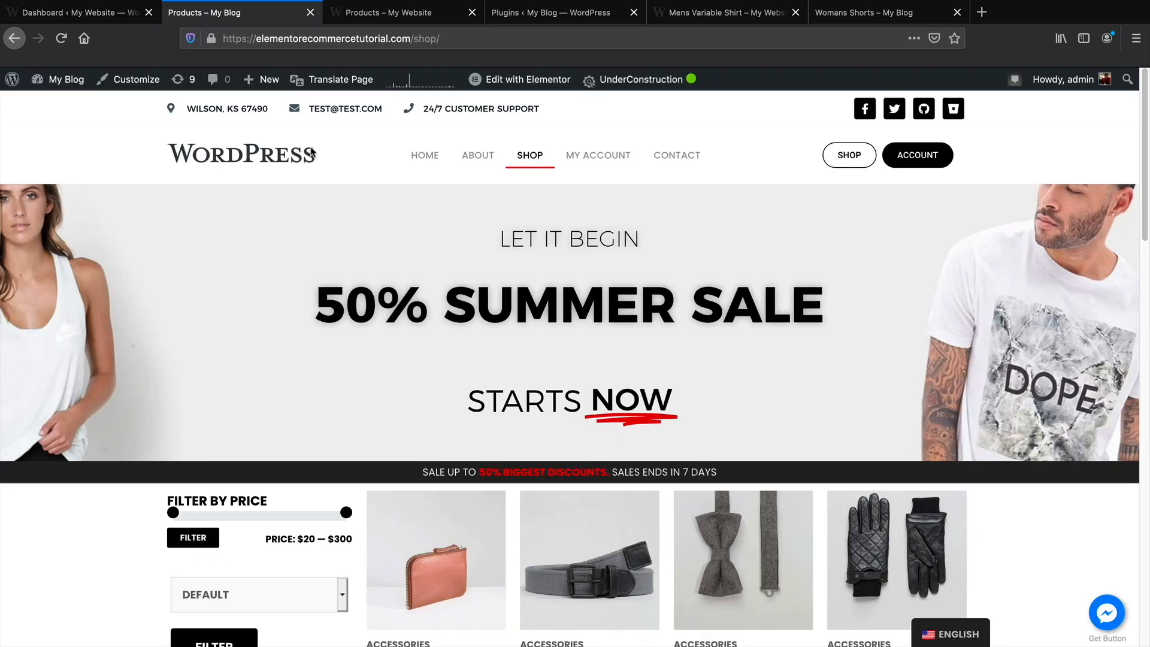
Examine the reference shop page's sidebar, including its price filter, sorting options, product categories, product list and video.
scroll(359, 290, down, 5)
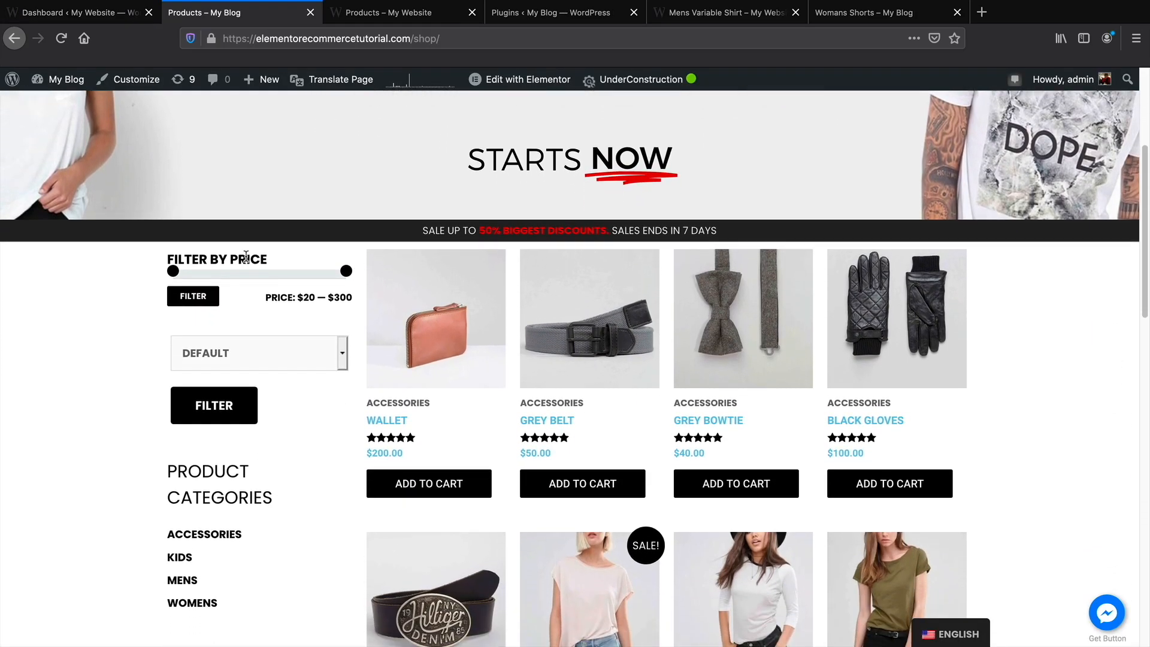
scroll(251, 288, down, 1)
click(259, 326)
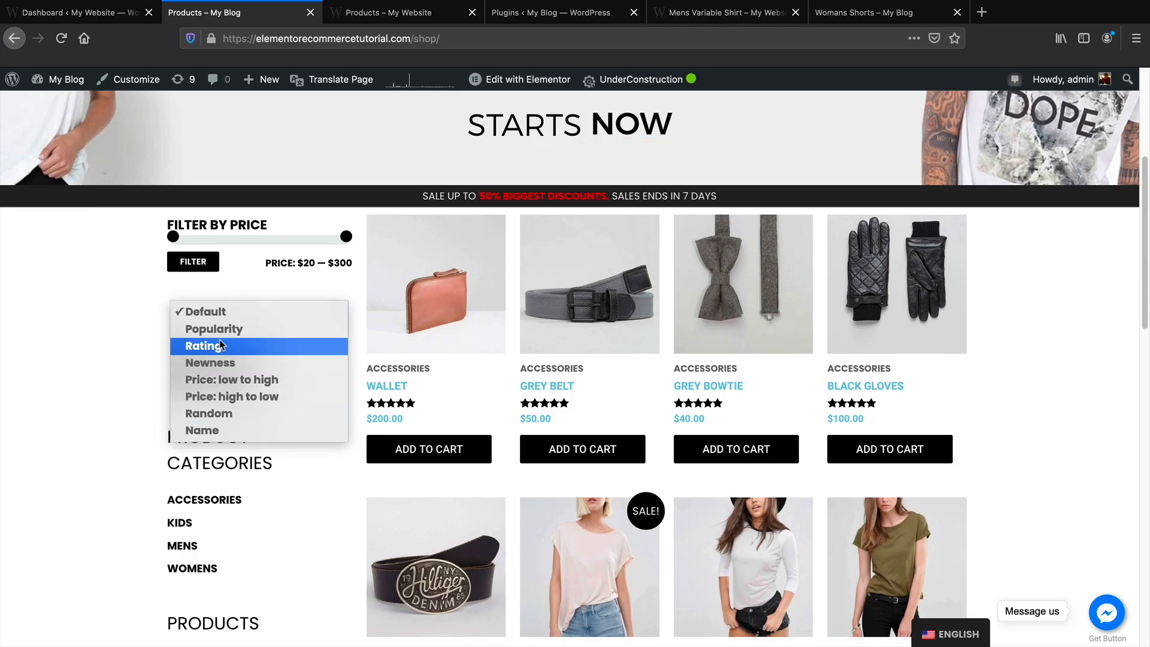
click(111, 327)
scroll(137, 334, down, 3)
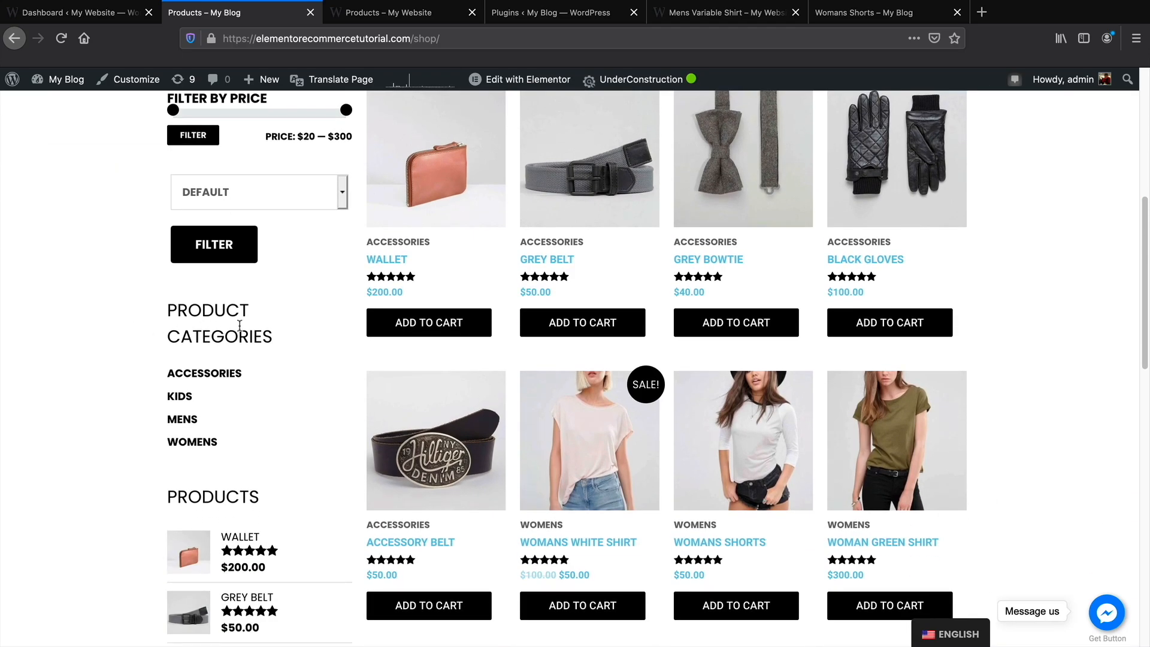
scroll(239, 326, down, 11)
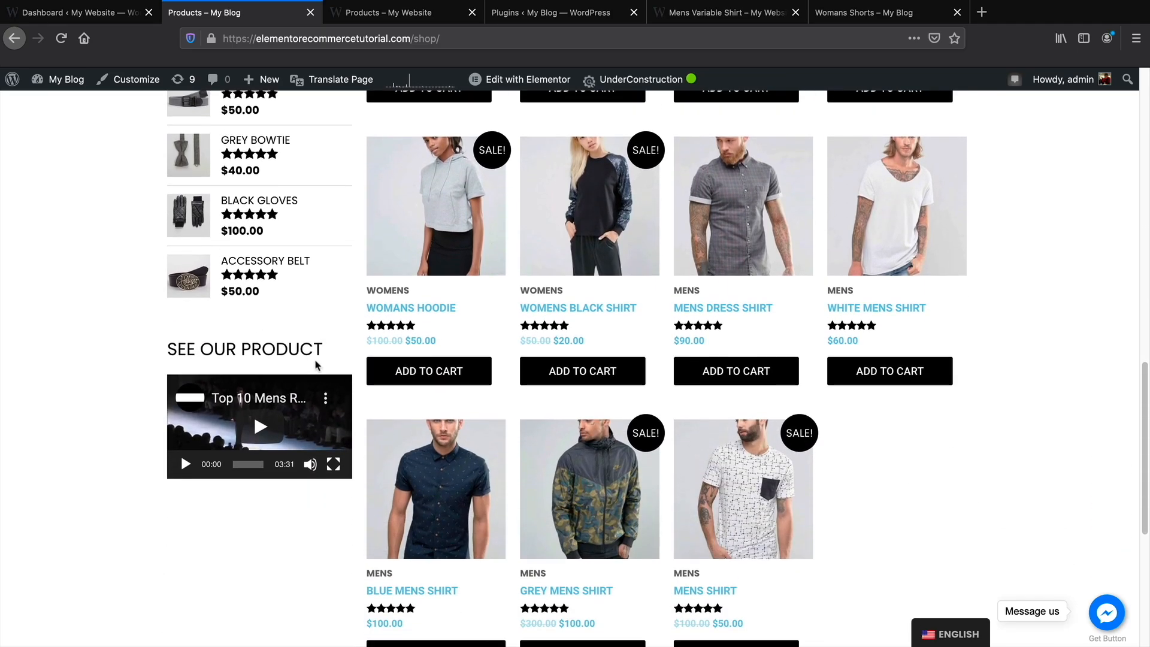
drag(315, 366, 167, 354)
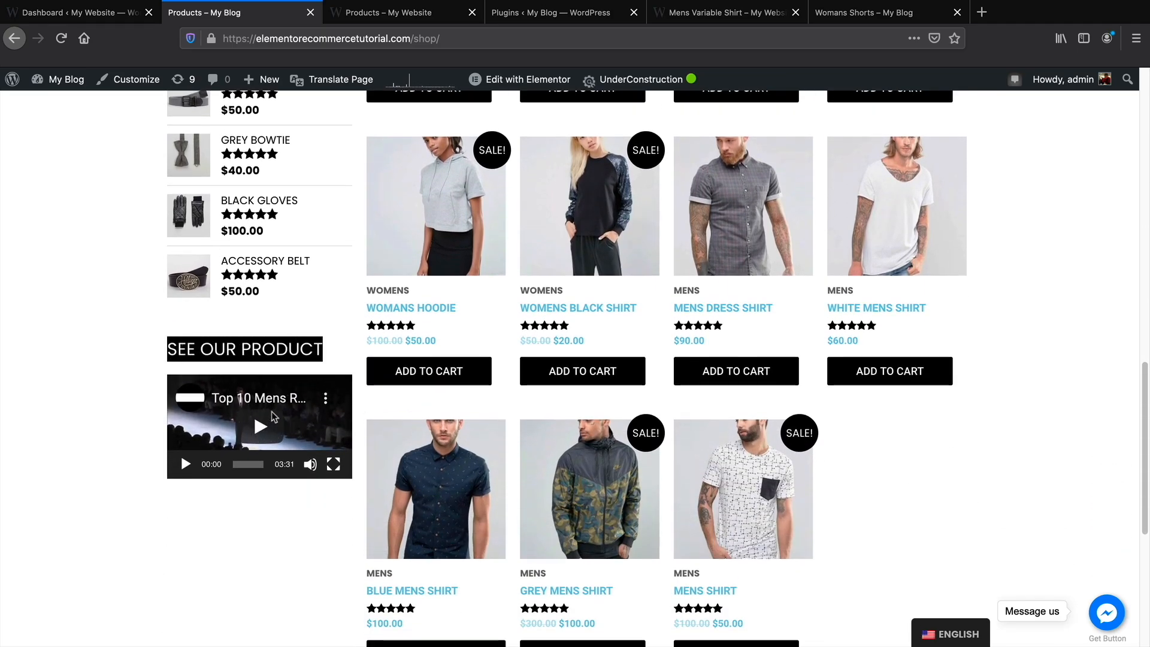
scroll(274, 416, up, 12)
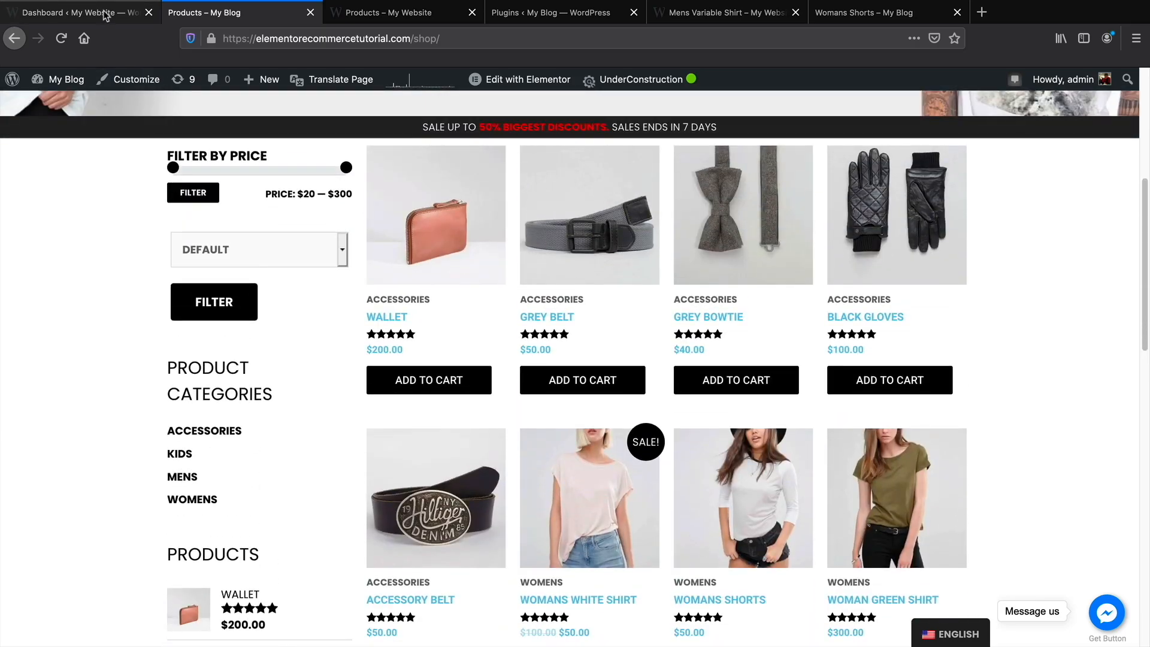
On the Widgets page, add the Filter Products by Price and Product Categories widgets to the WooCommerce Sidebar.
click(105, 15)
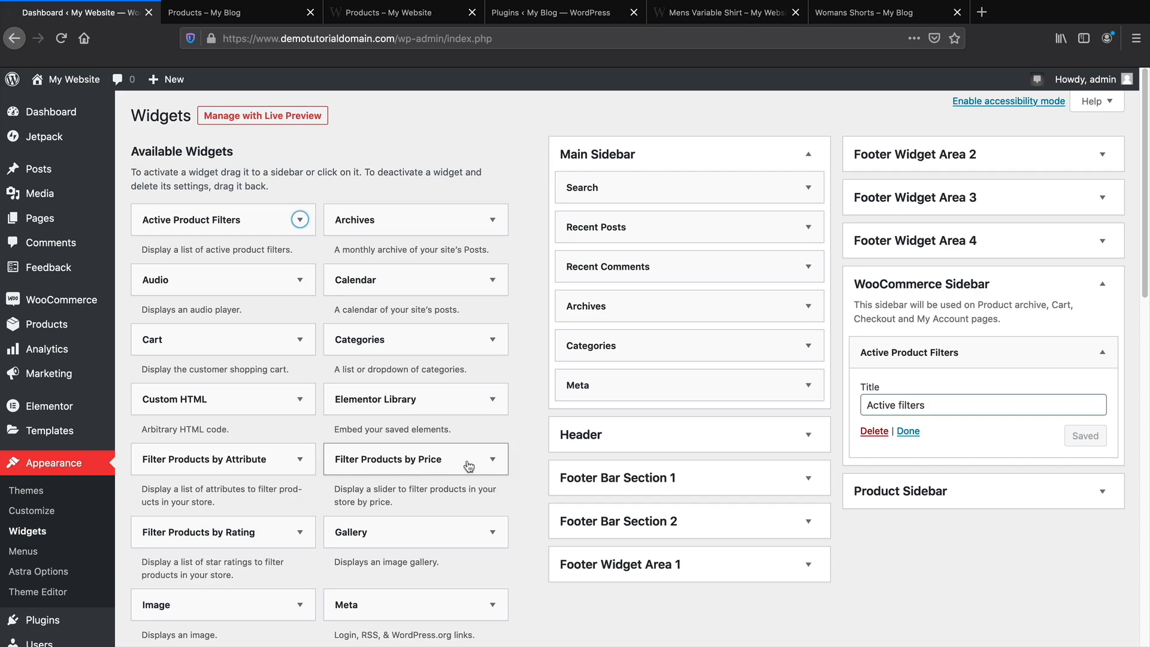
drag(403, 460, 963, 352)
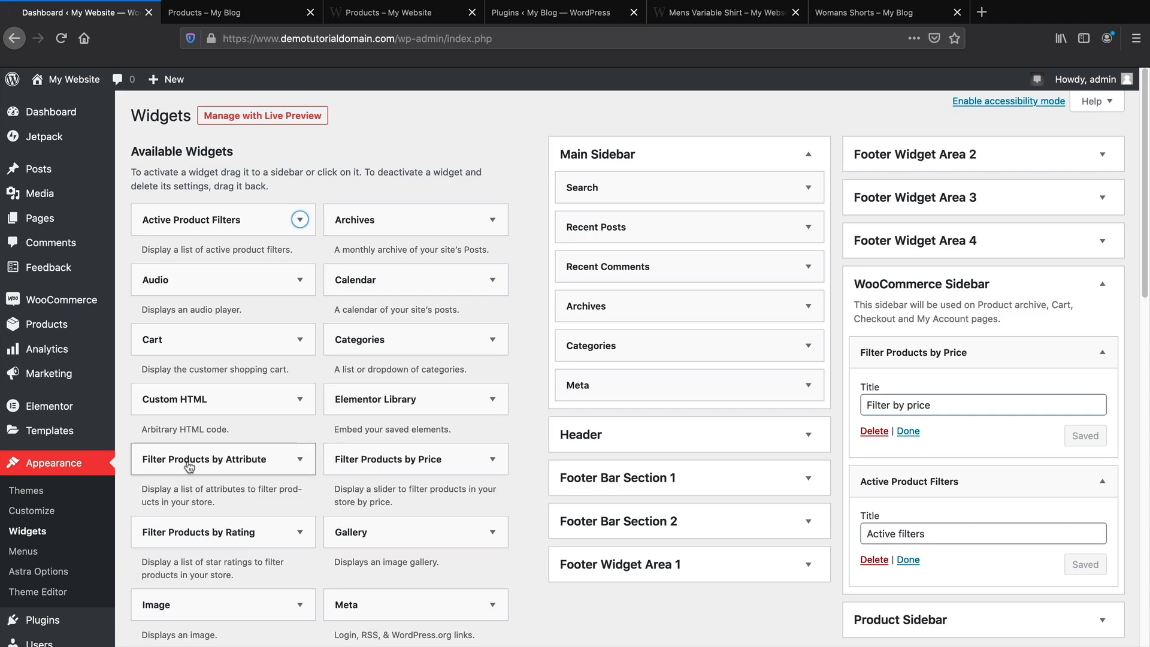
scroll(226, 526, down, 3)
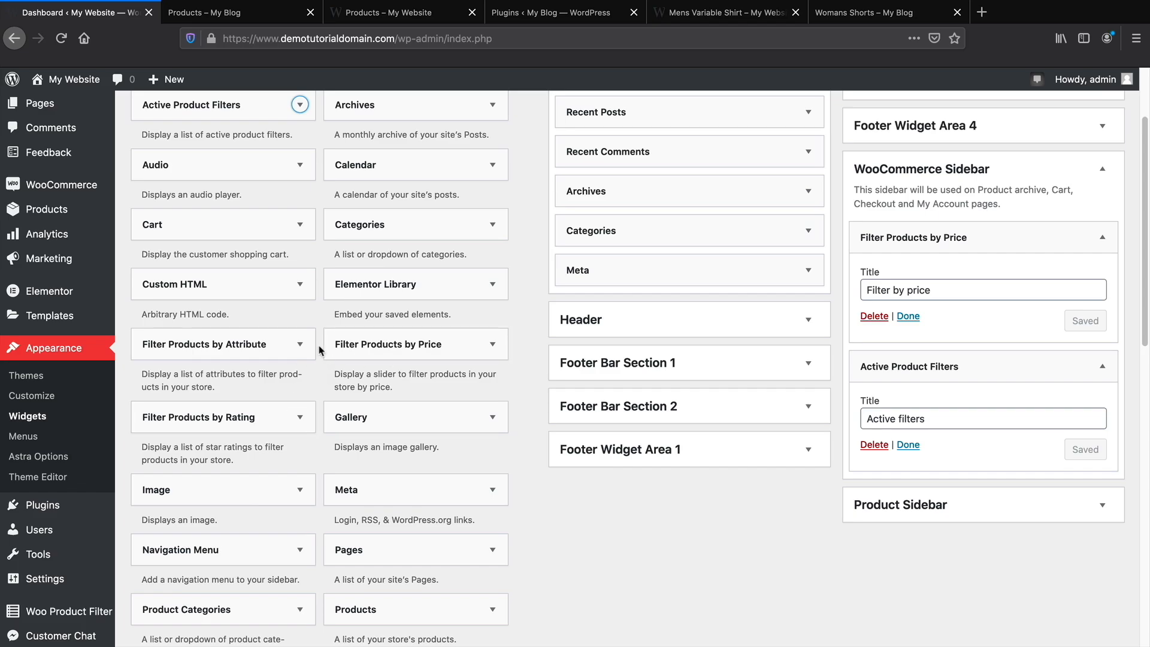
scroll(267, 174, down, 1)
drag(240, 576, 997, 450)
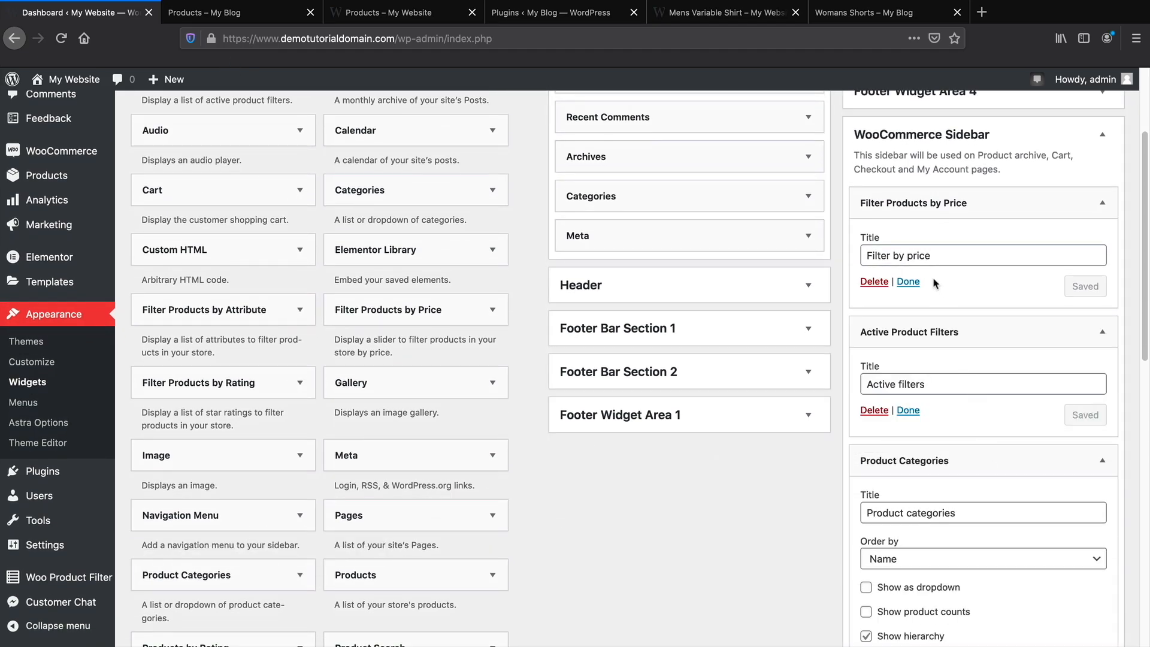
Check the product list in the reference shop's sidebar and add the Products widget to the WooCommerce Sidebar.
click(242, 19)
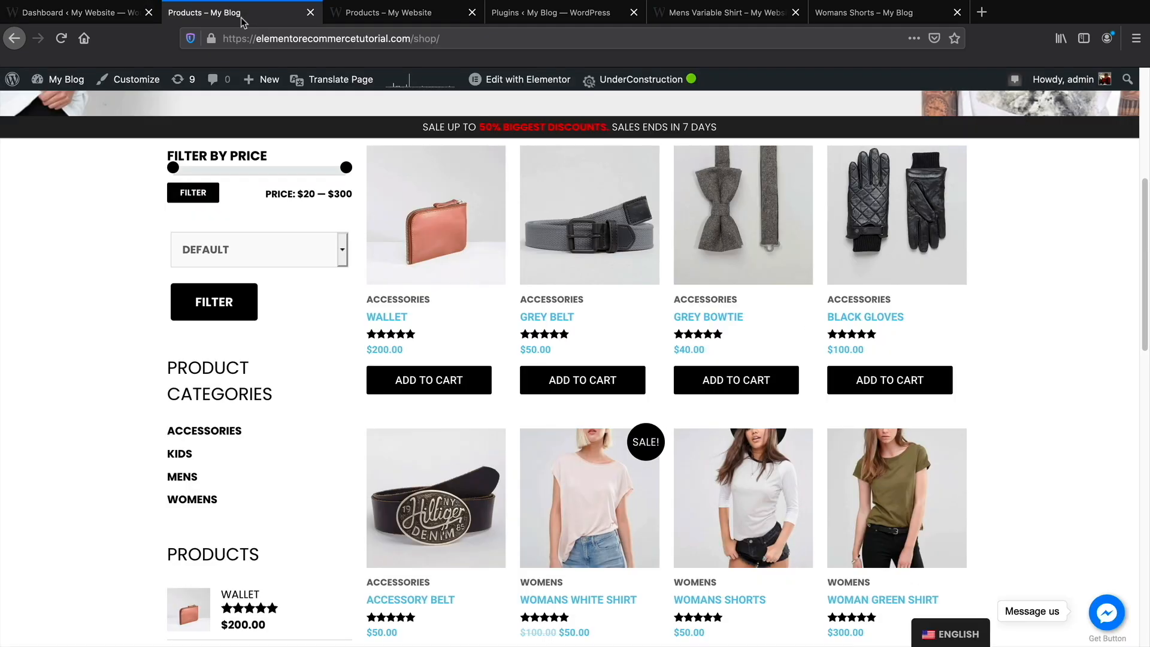
scroll(242, 429, down, 8)
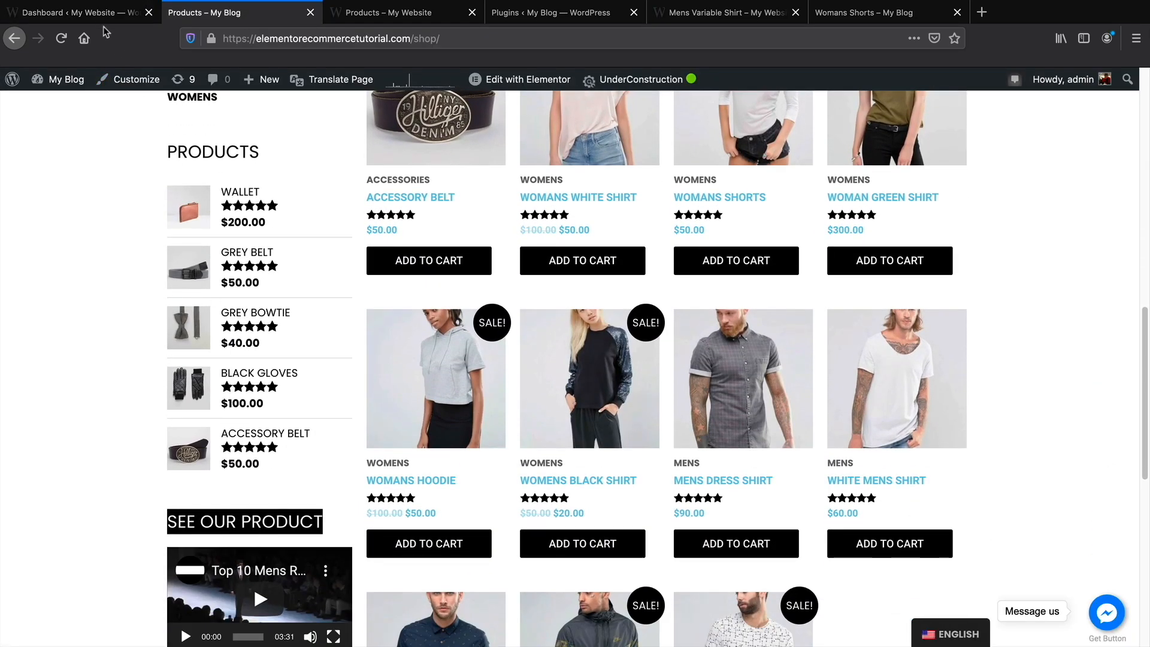
click(102, 14)
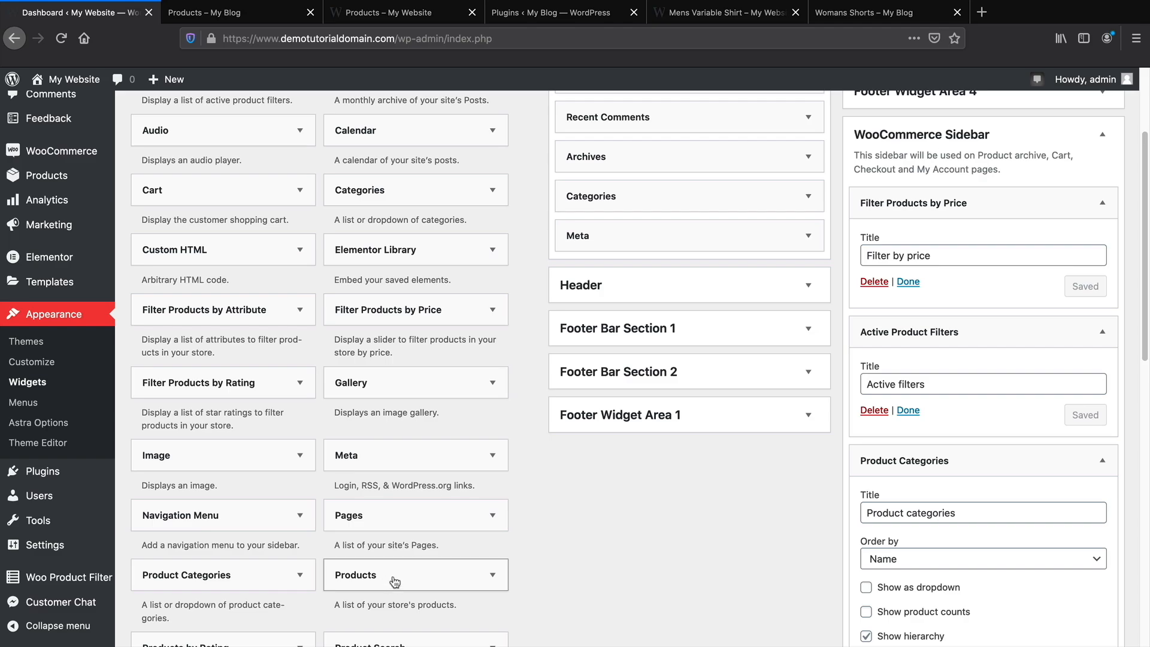
drag(394, 578, 900, 497)
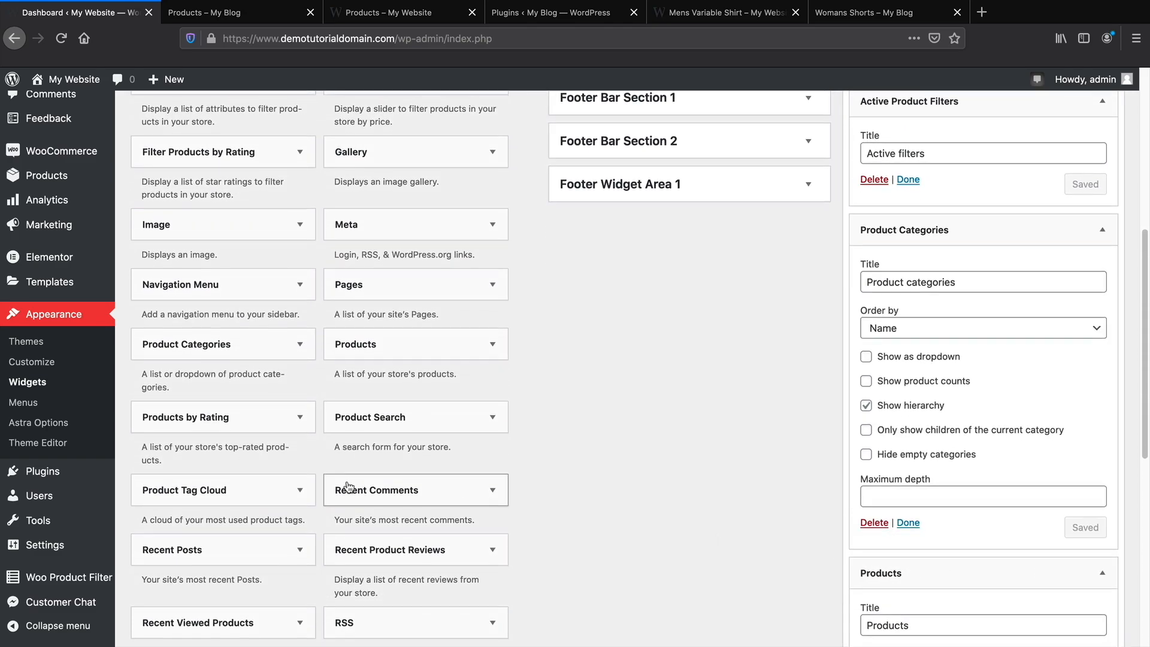
scroll(349, 477, down, 3)
scroll(348, 477, down, 4)
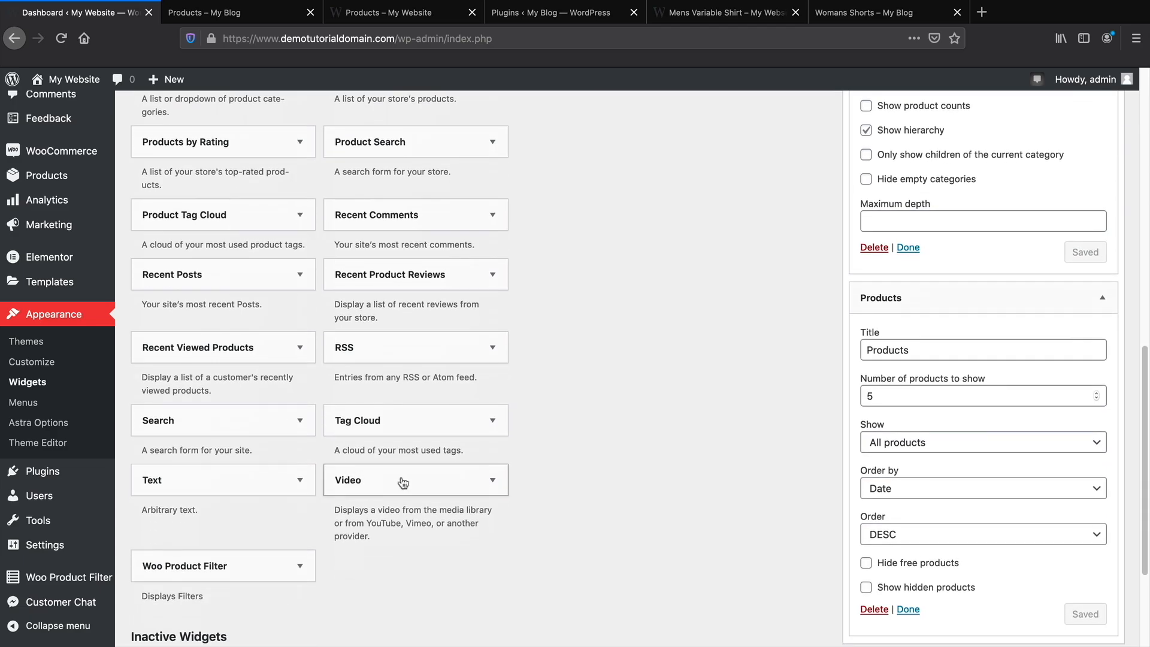
click(490, 482)
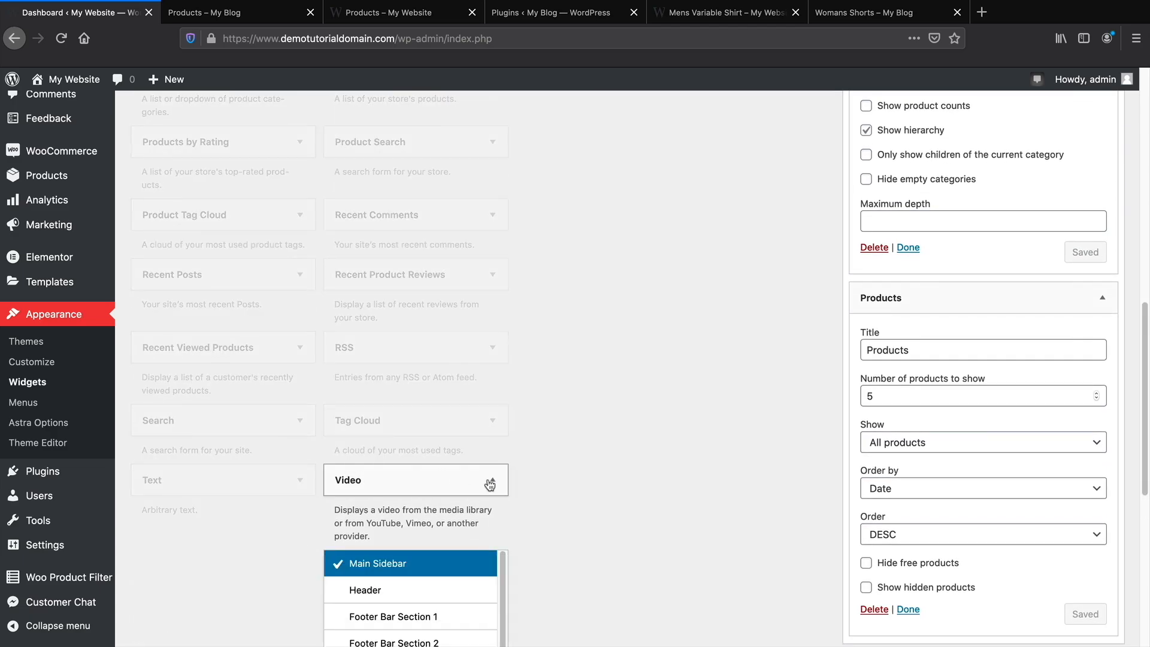
click(491, 483)
scroll(526, 478, down, 4)
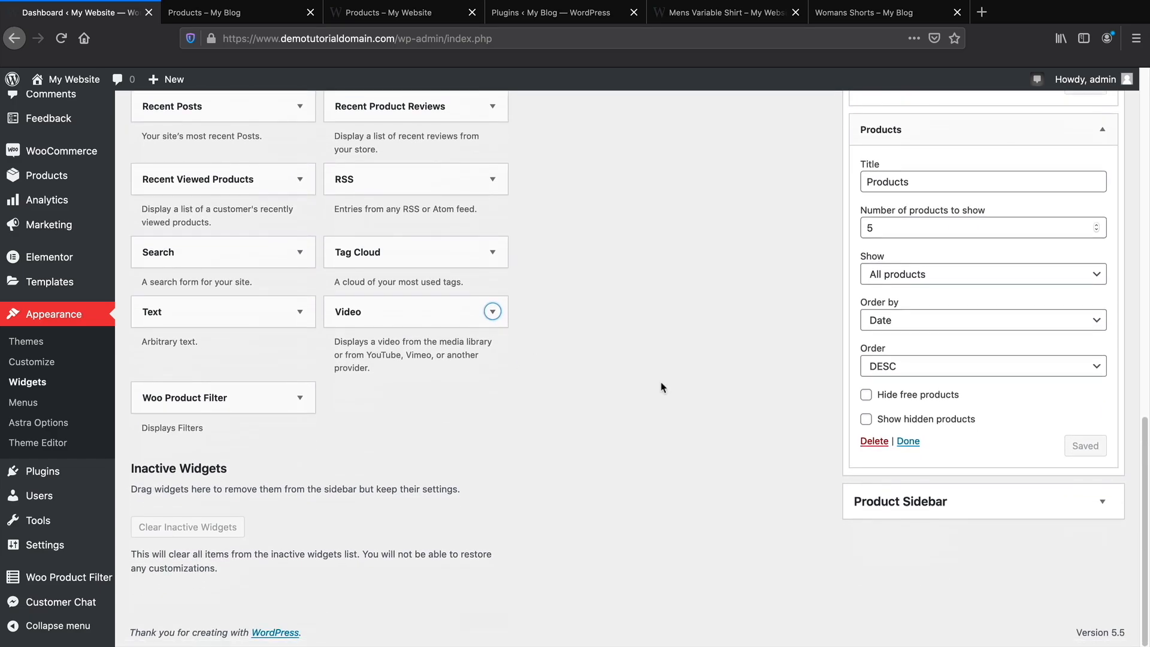
drag(431, 317, 939, 554)
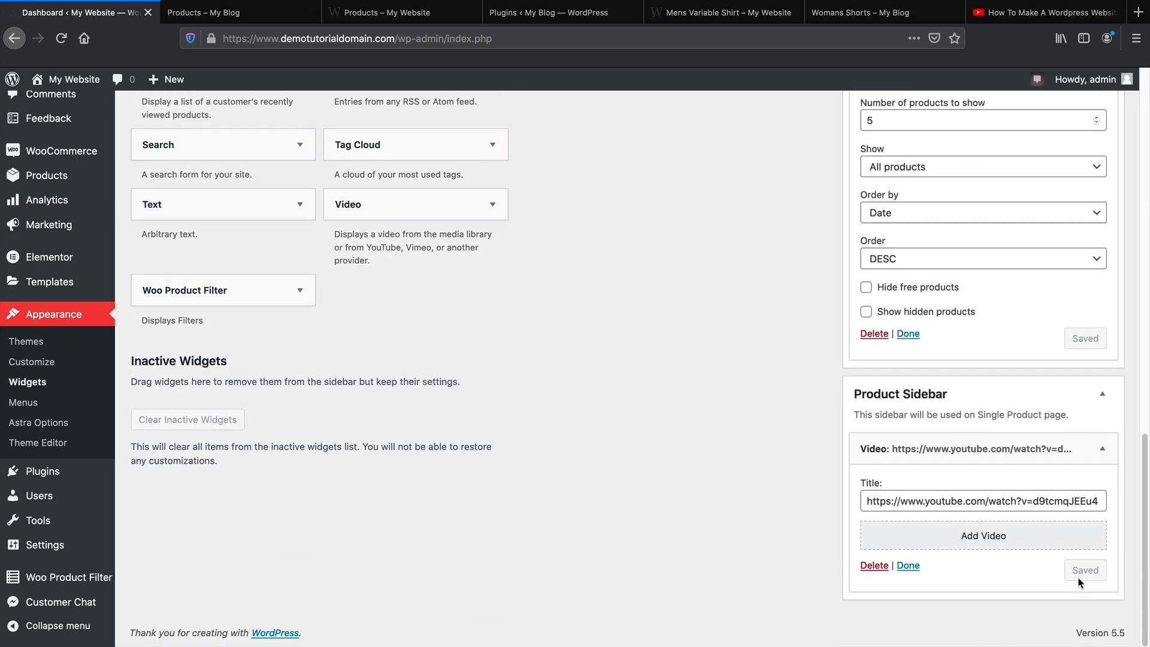
Review the WooCommerce Sidebar widgets and the reference shop page, then bring up the site's own shop page beside the dashboard tab.
scroll(659, 435, up, 15)
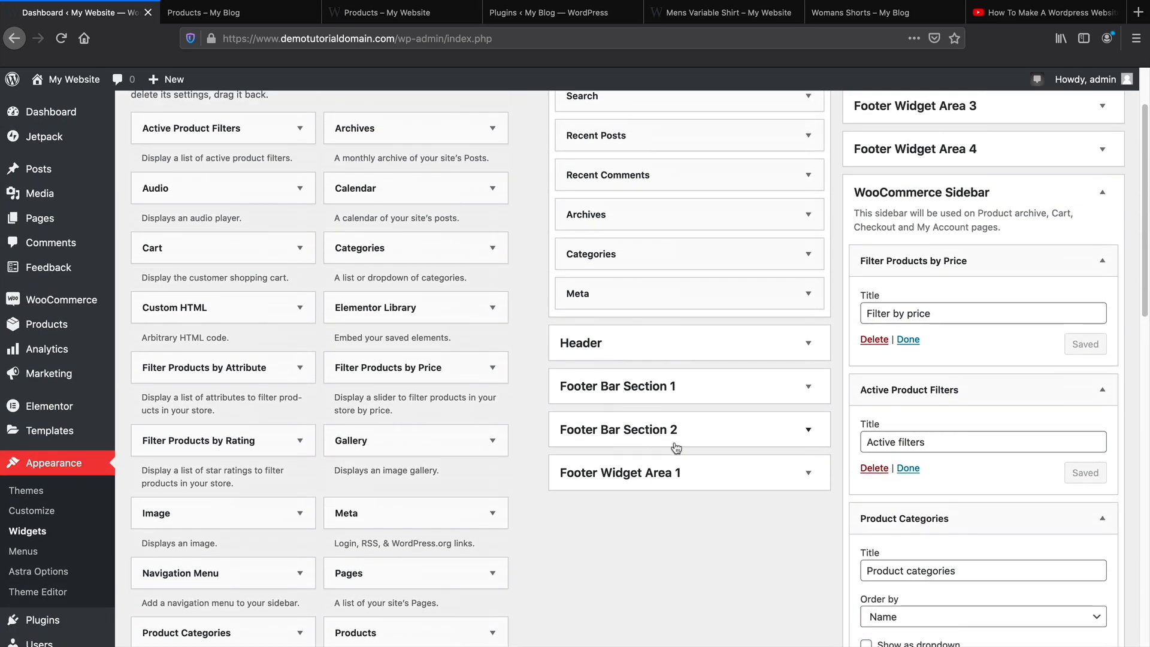
scroll(863, 462, up, 1)
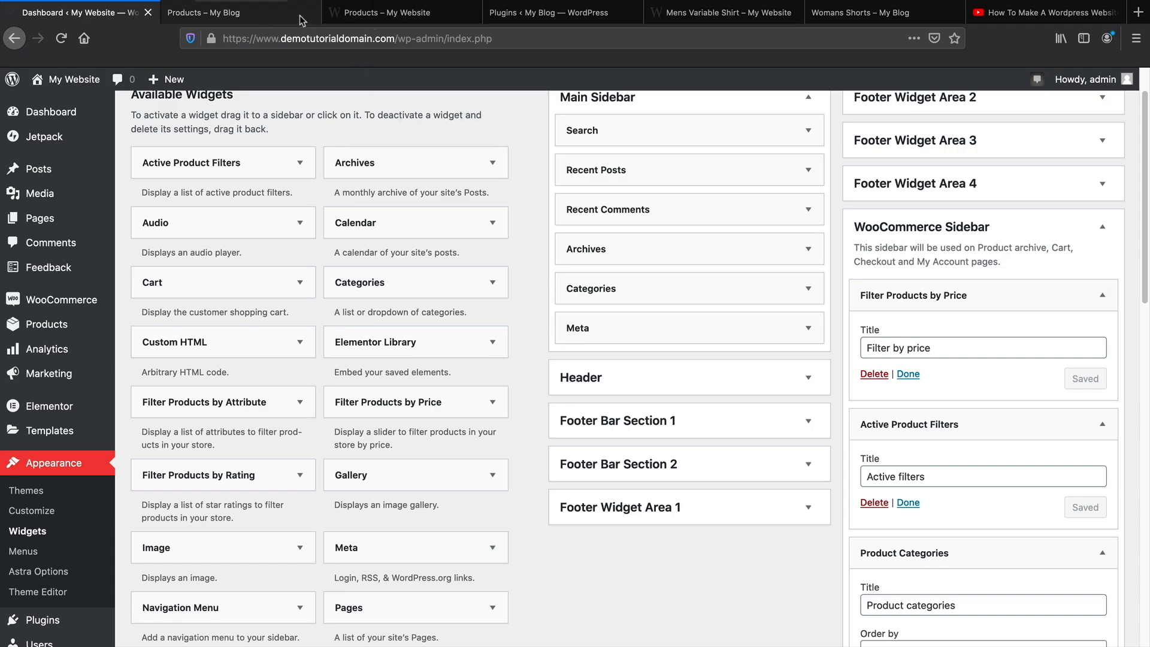
click(267, 16)
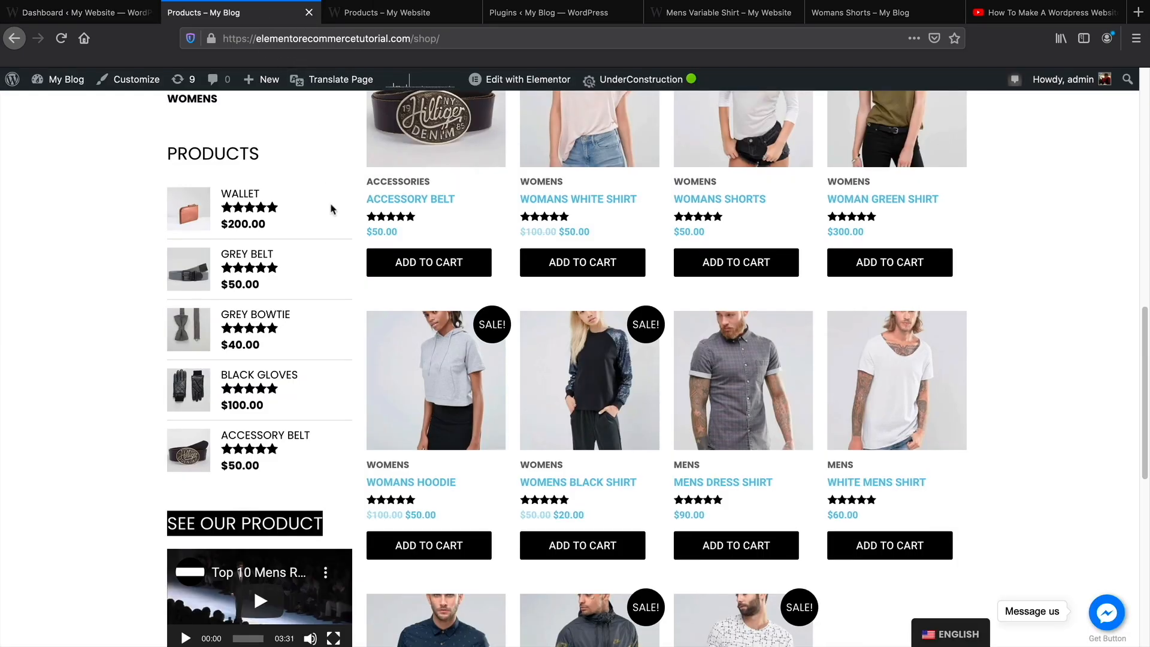
scroll(331, 208, up, 10)
click(384, 12)
drag(384, 12, 278, 17)
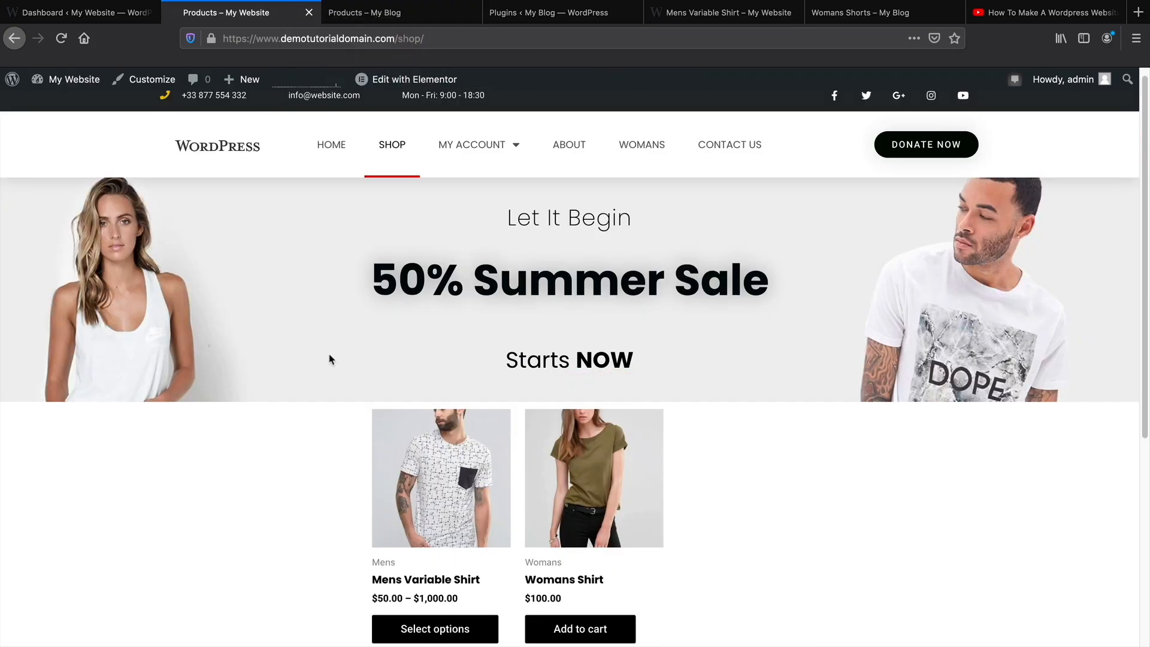
Reload the site's shop page and check the price filter, product categories and products list in its sidebar.
scroll(329, 359, down, 3)
click(60, 38)
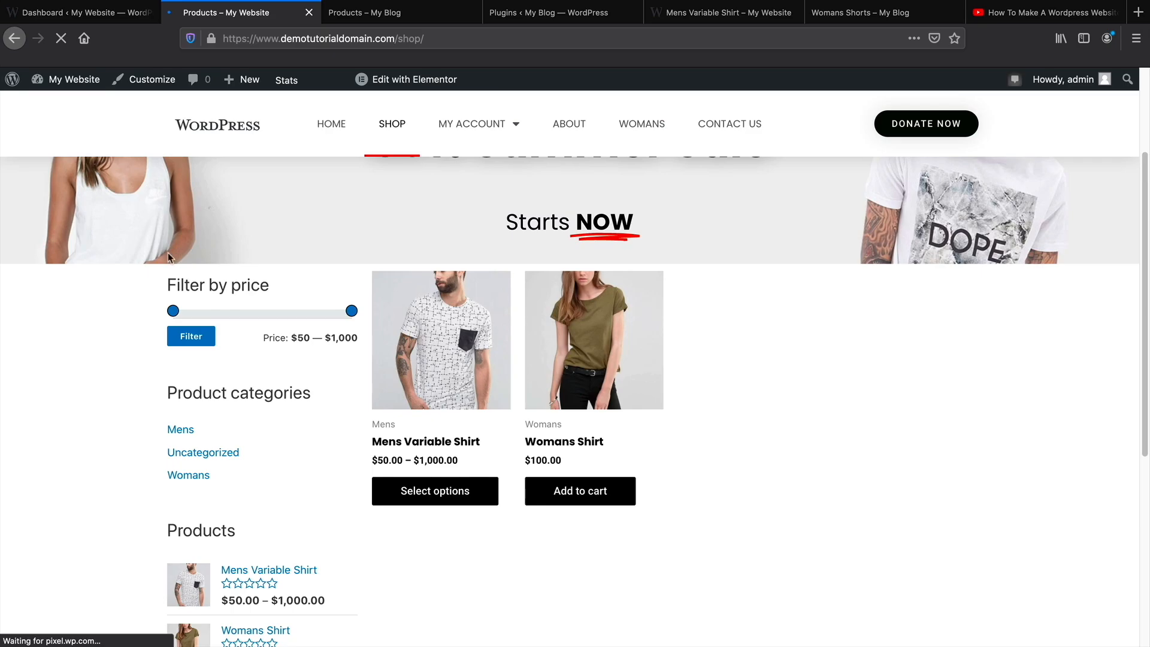
scroll(226, 311, down, 1)
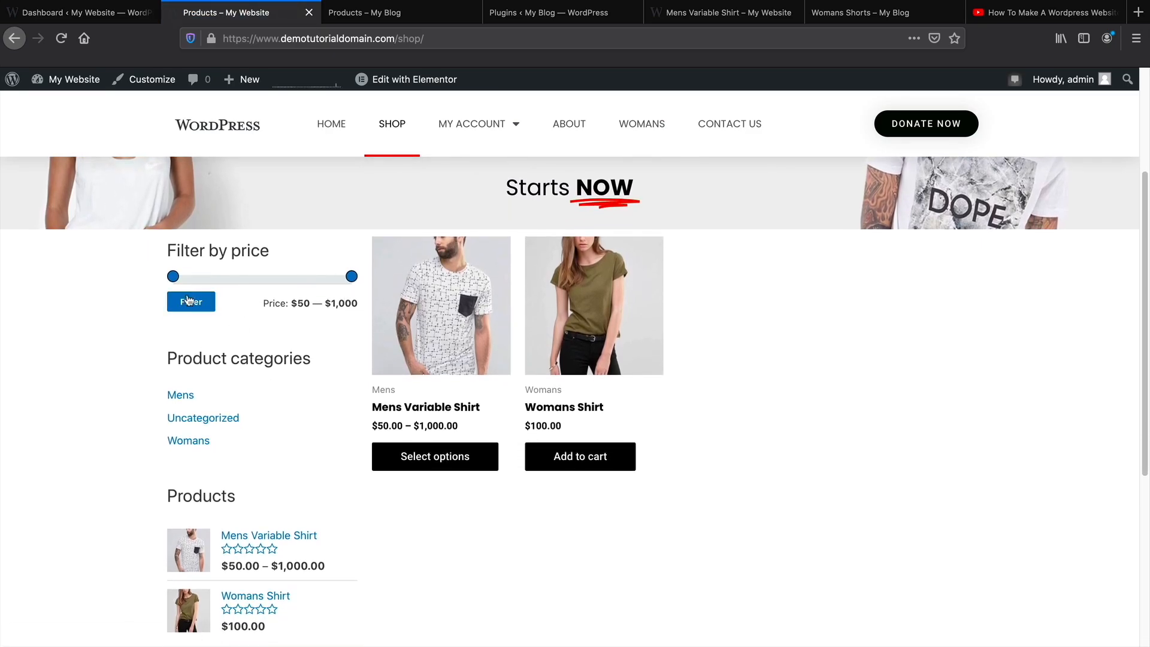
scroll(207, 324, down, 1)
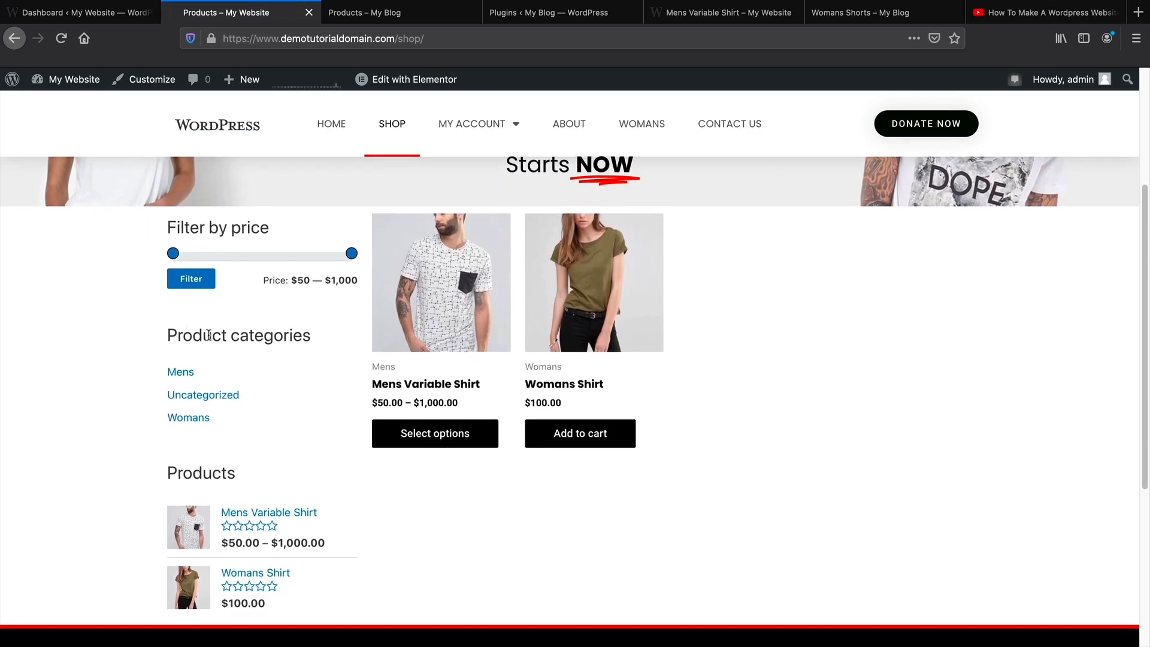
scroll(226, 363, down, 1)
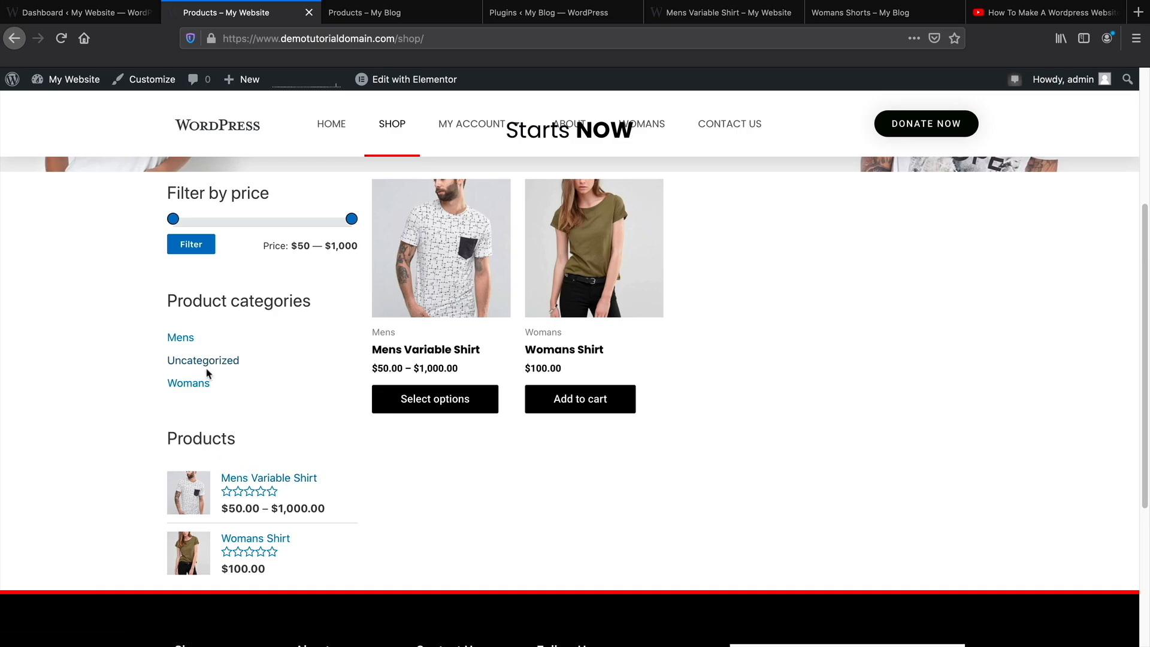
scroll(257, 457, up, 3)
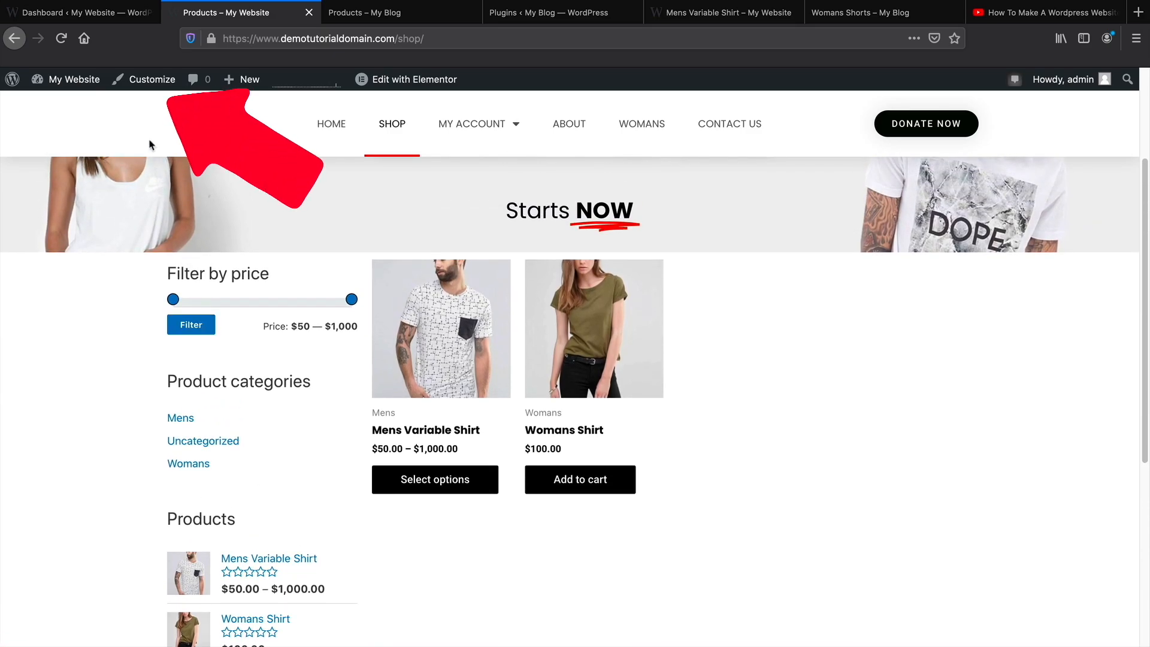
Open the shop page in the theme Customizer, glancing at the dashboard's Widgets page while it loads.
click(153, 82)
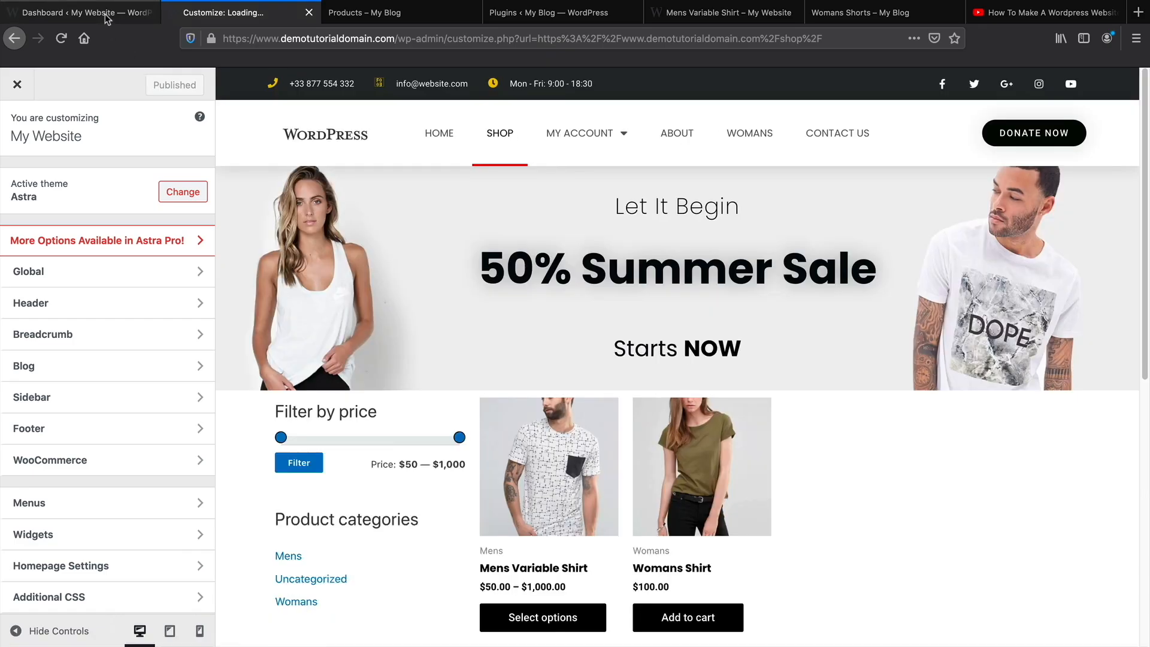
click(110, 18)
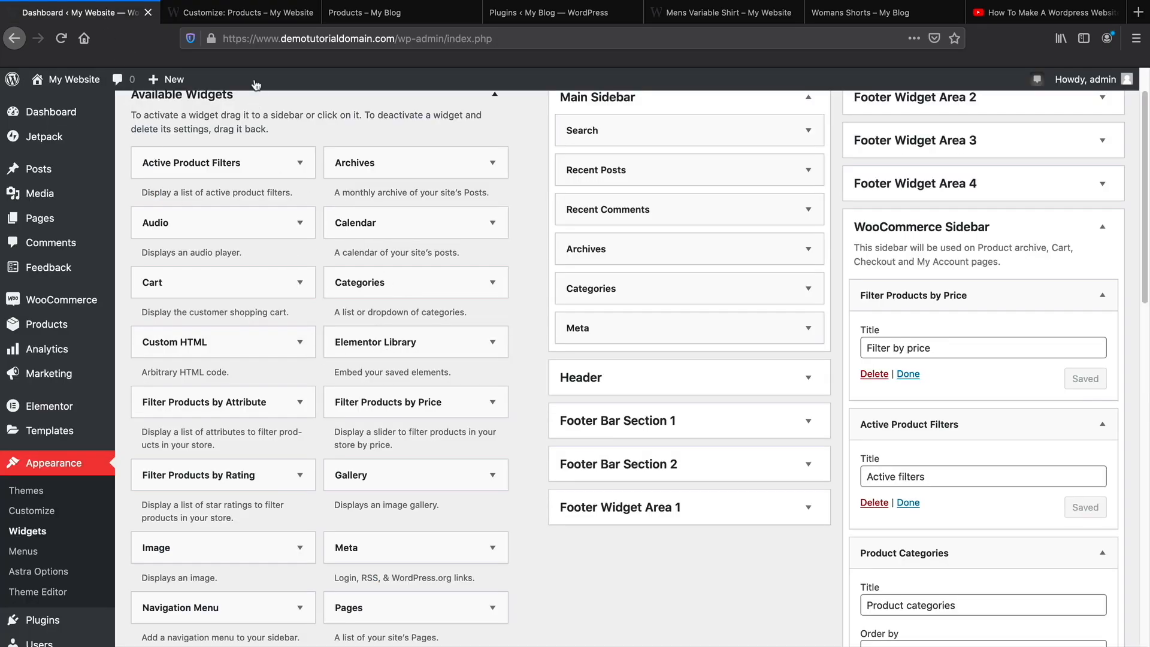
click(256, 14)
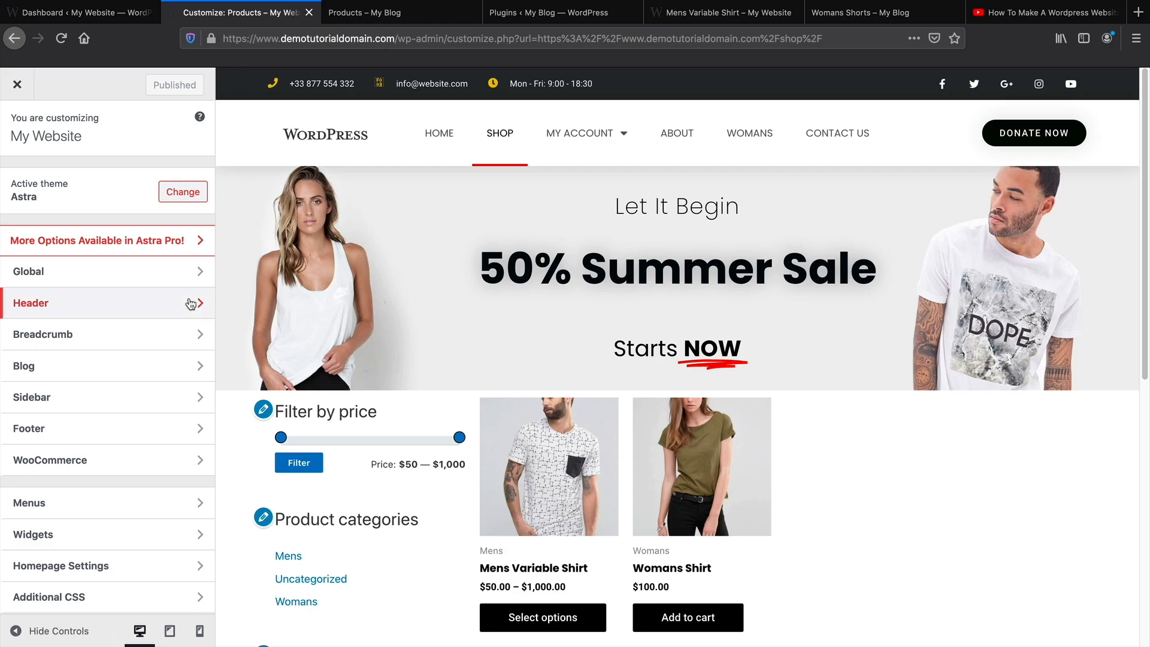
Inspect the Filter Products by Price widget's settings in the WooCommerce Sidebar section and return to the main Customizer options.
scroll(376, 464, down, 1)
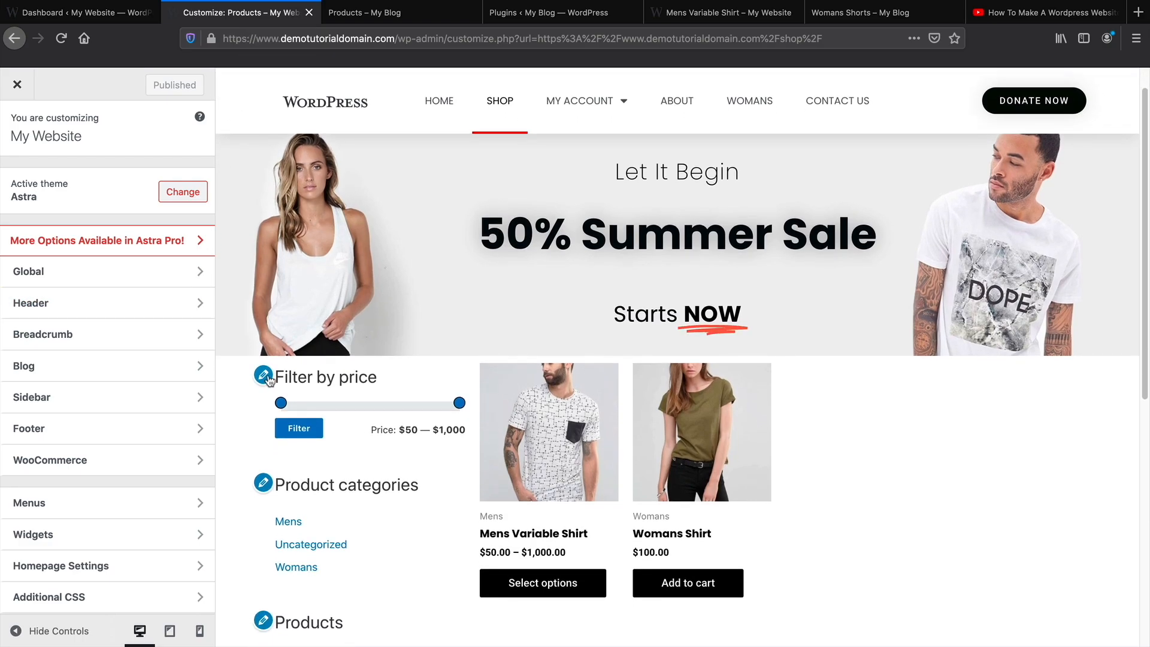
click(265, 377)
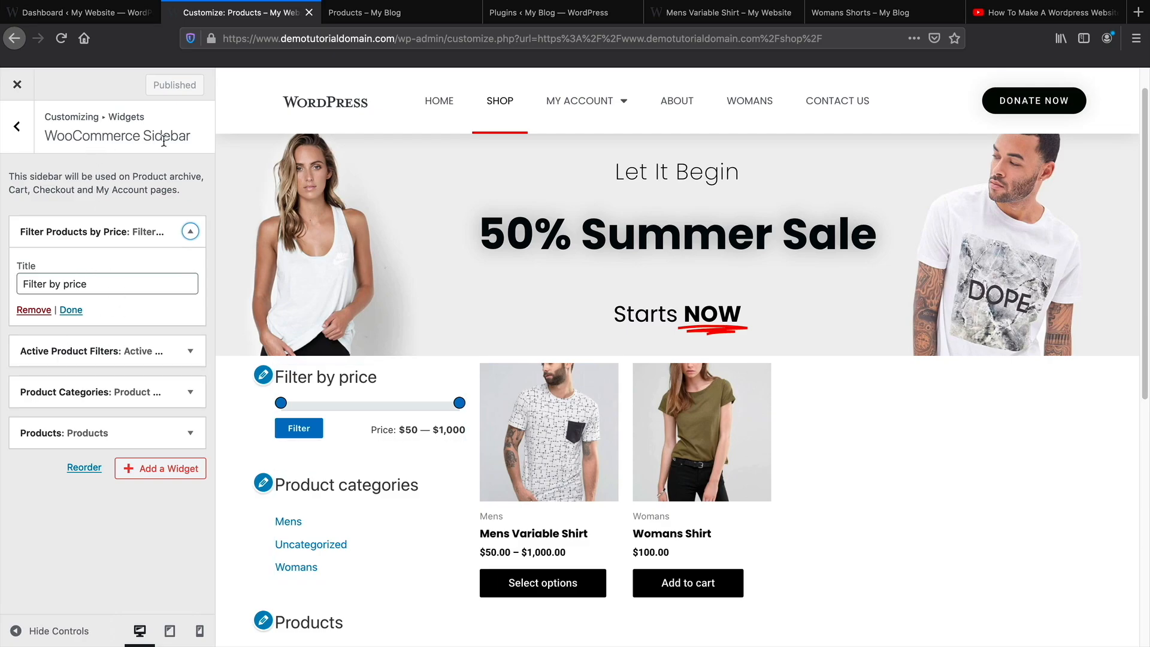
drag(187, 137, 69, 138)
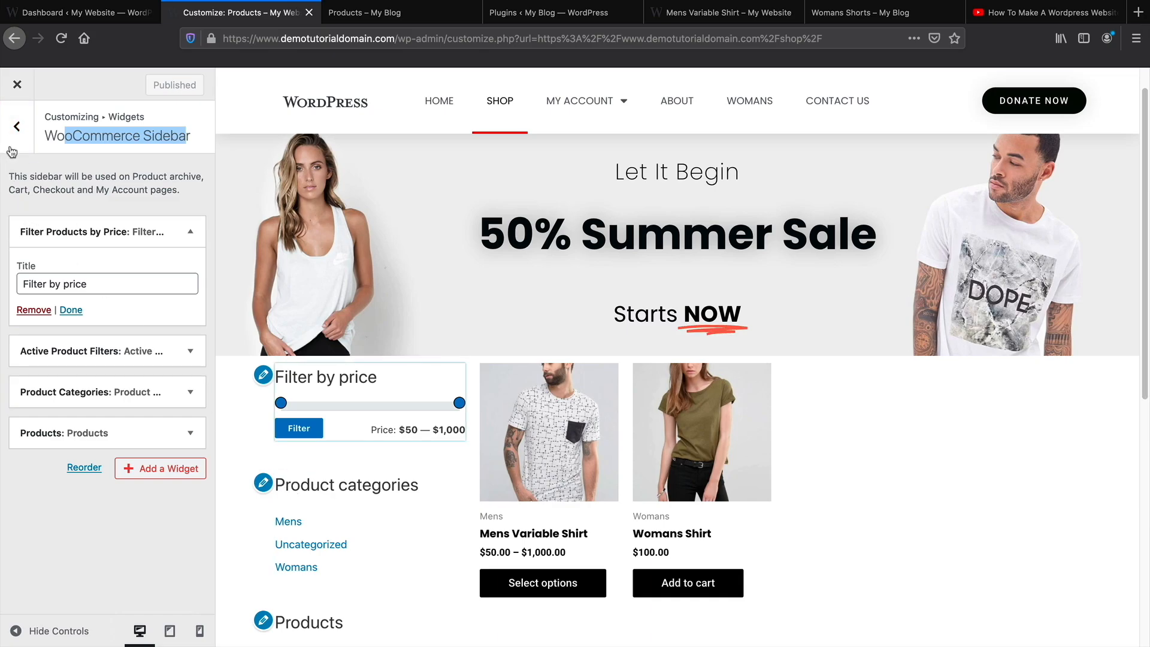
click(18, 129)
click(18, 128)
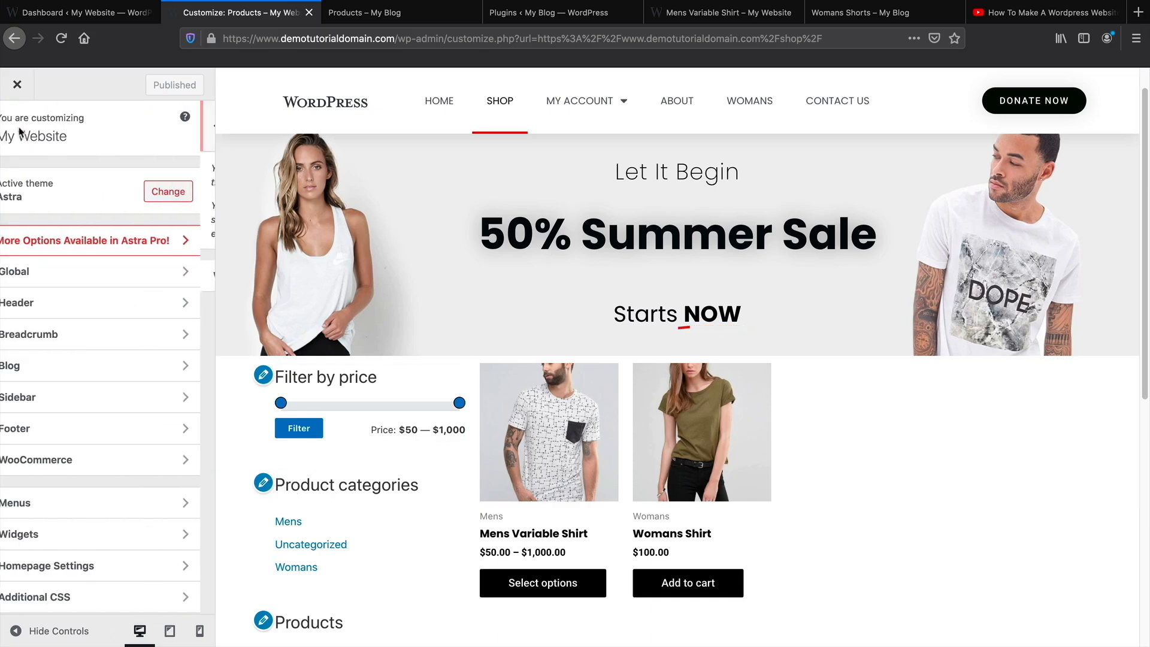
In the global base colors, set the Theme Color to black, #000000.
click(28, 272)
click(56, 223)
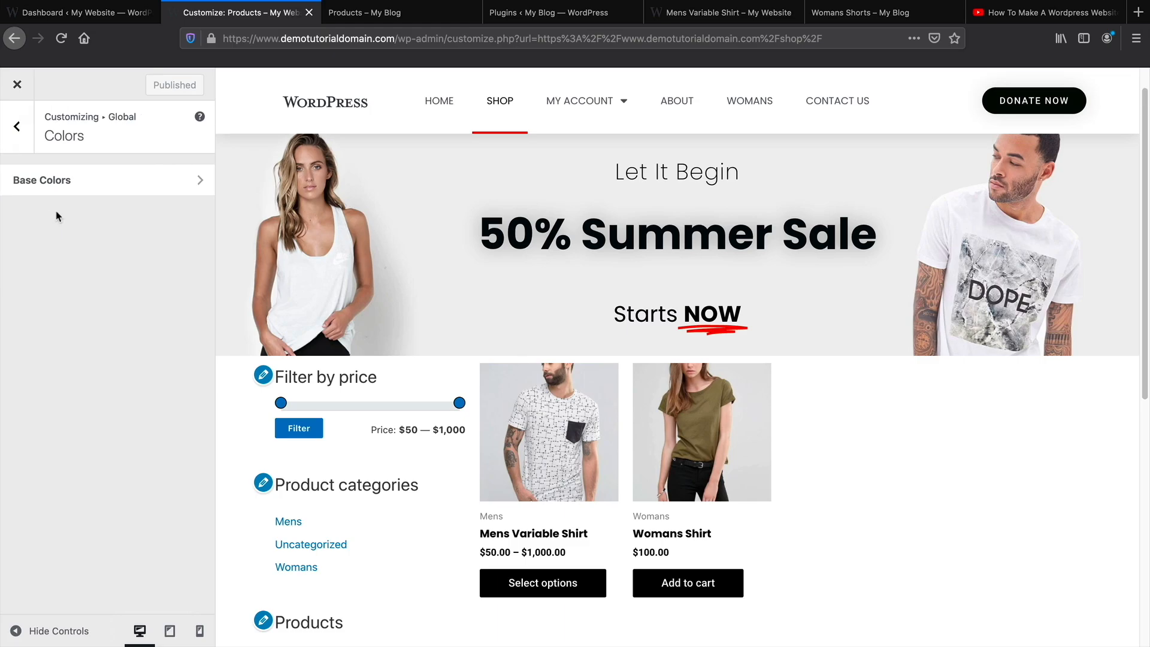
click(64, 187)
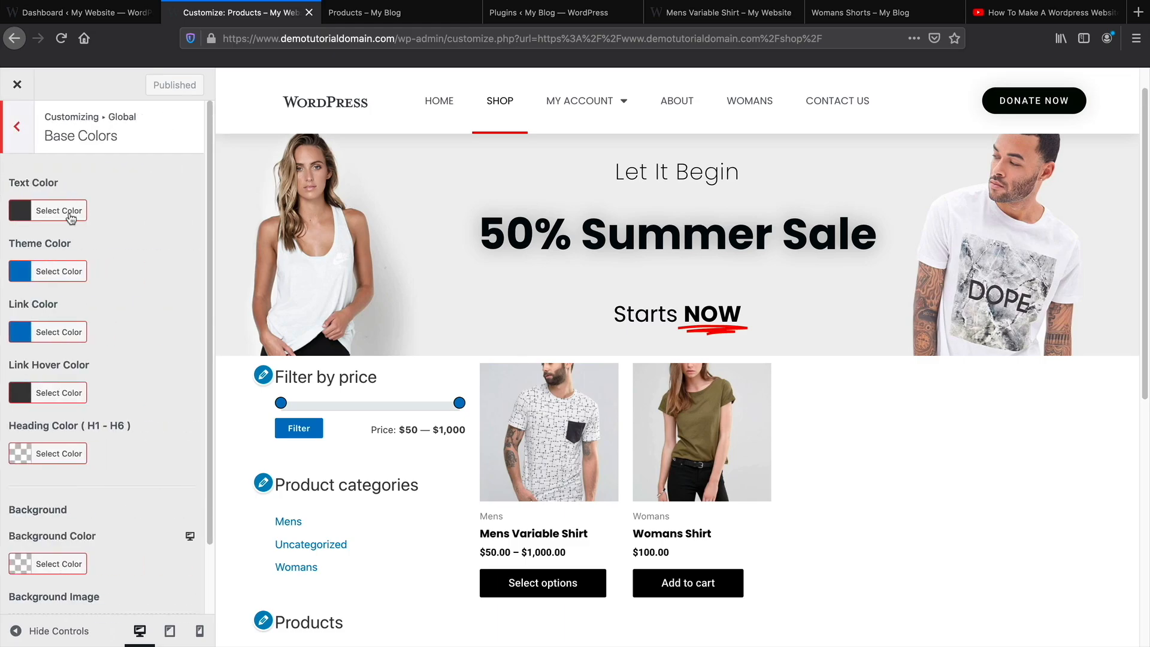
click(24, 274)
click(81, 368)
click(24, 441)
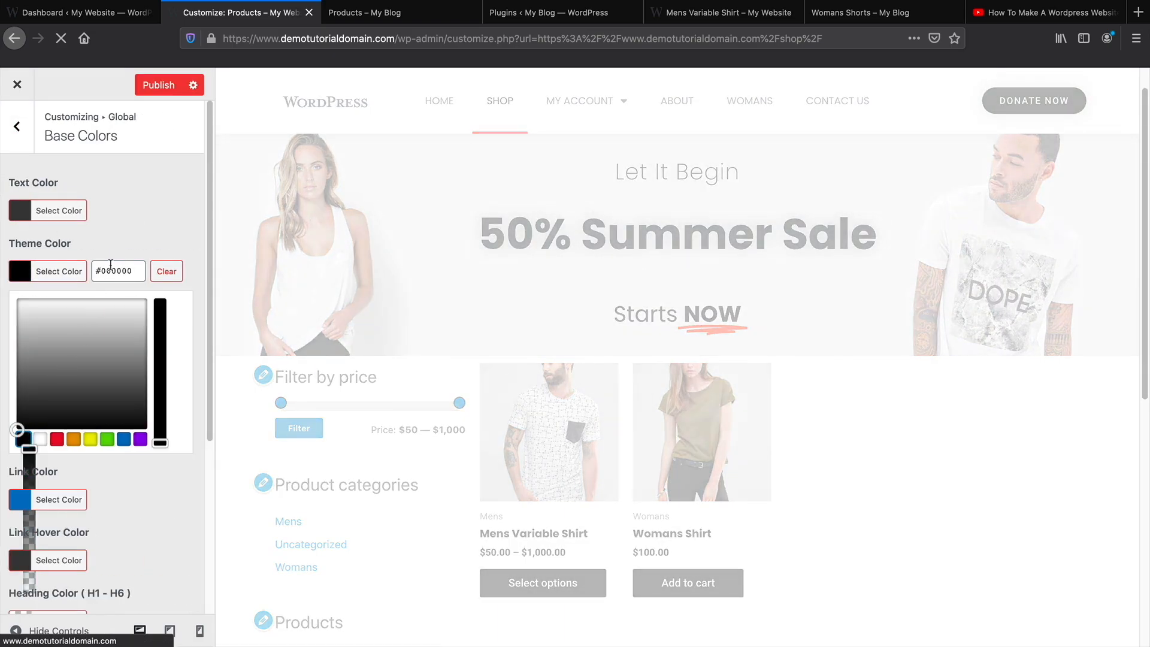
click(143, 211)
Set the Link Color in the base colors to black.
click(21, 338)
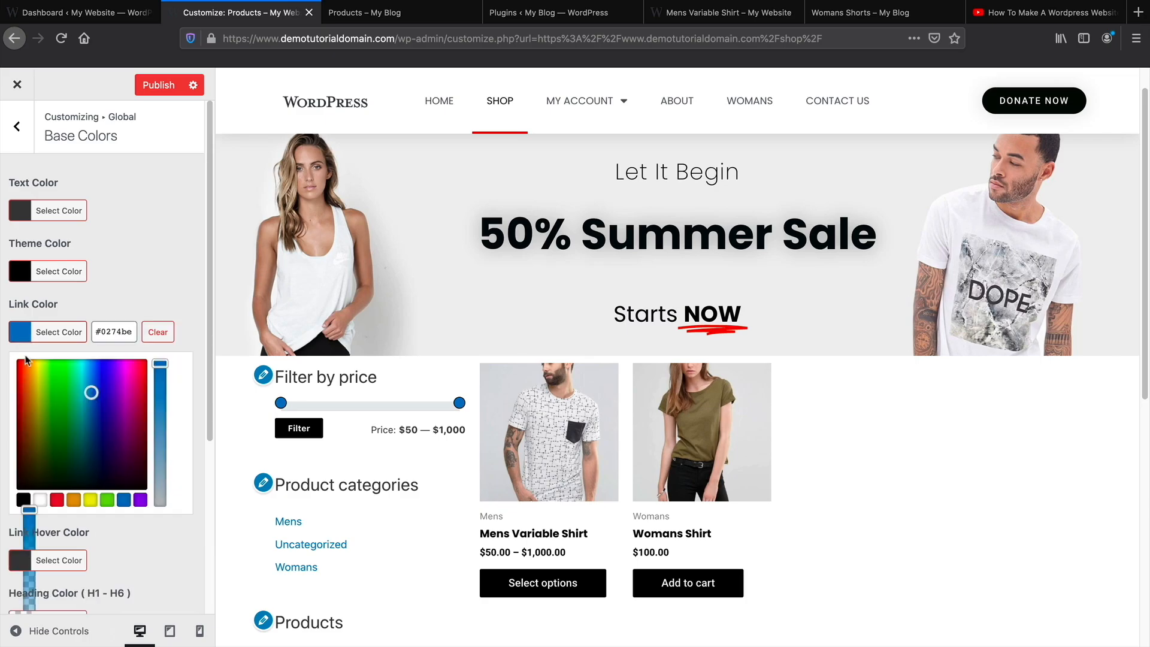
click(24, 501)
click(139, 274)
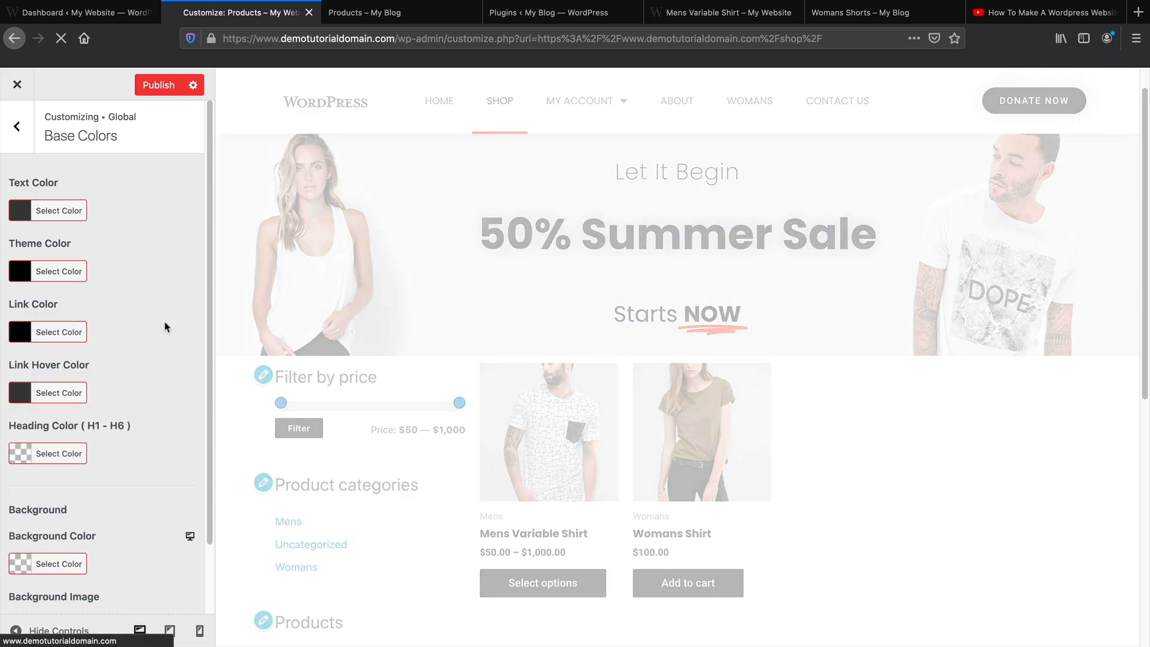
Check the black filter, category links and product list of the sidebar in the Customizer preview.
scroll(166, 326, down, 2)
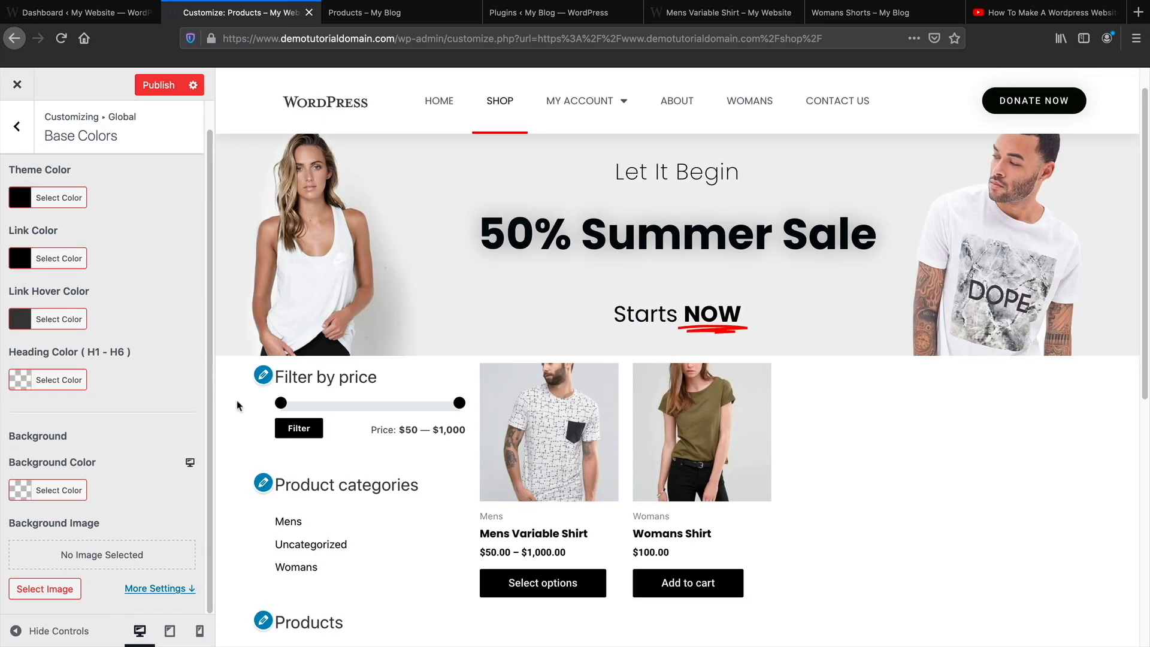
scroll(240, 406, down, 1)
scroll(309, 434, down, 2)
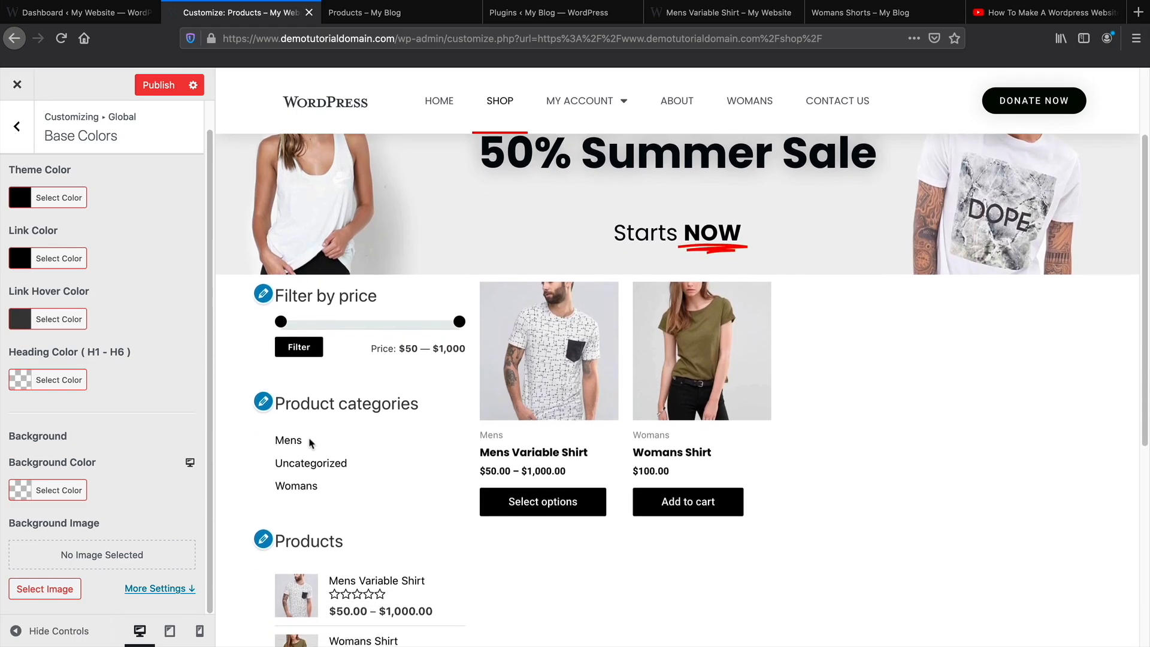
scroll(314, 437, down, 2)
scroll(167, 418, up, 2)
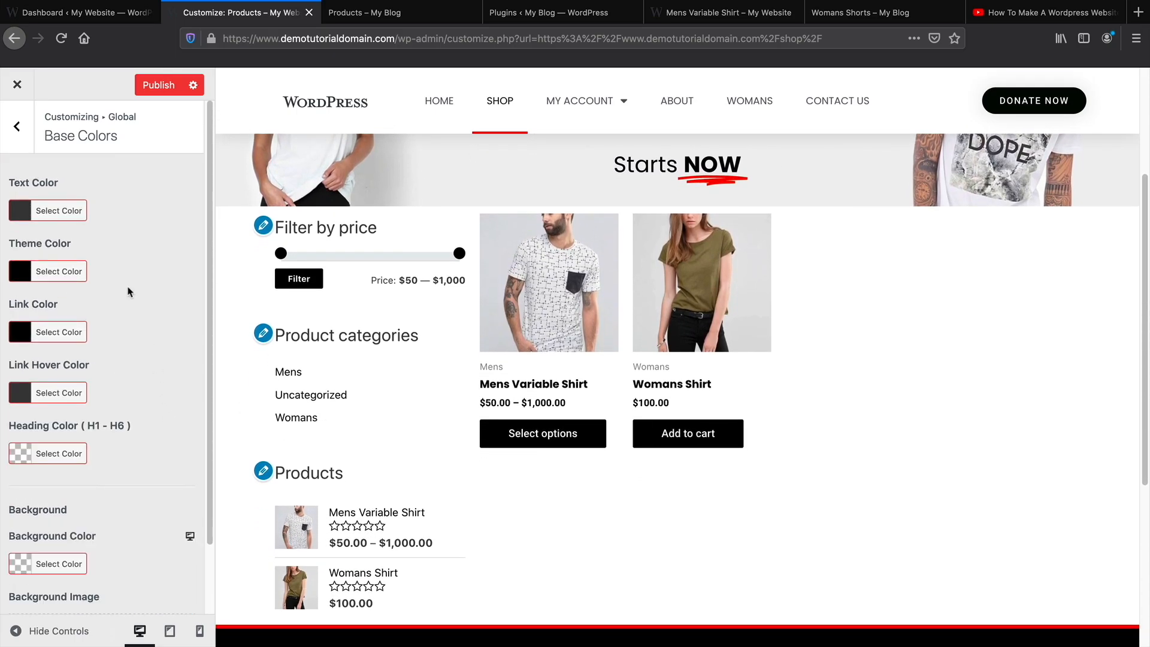
Leave the Customizer and examine the live shop page's banner, sidebar and product grid.
click(17, 84)
scroll(245, 257, down, 3)
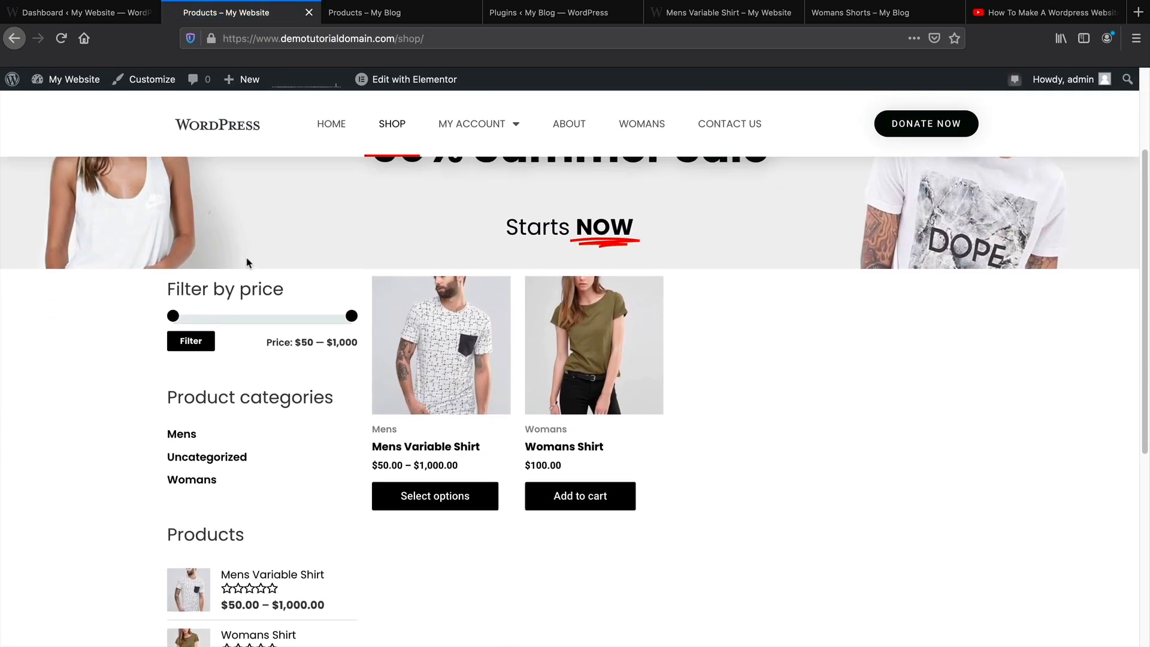
scroll(246, 262, up, 2)
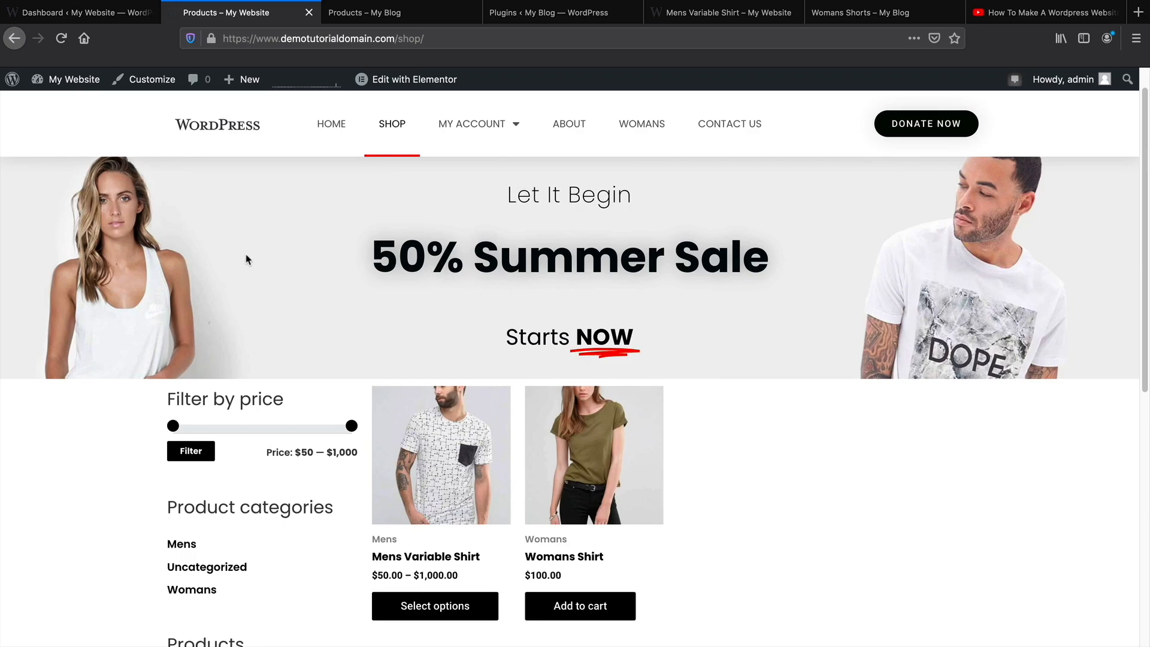
scroll(245, 257, down, 3)
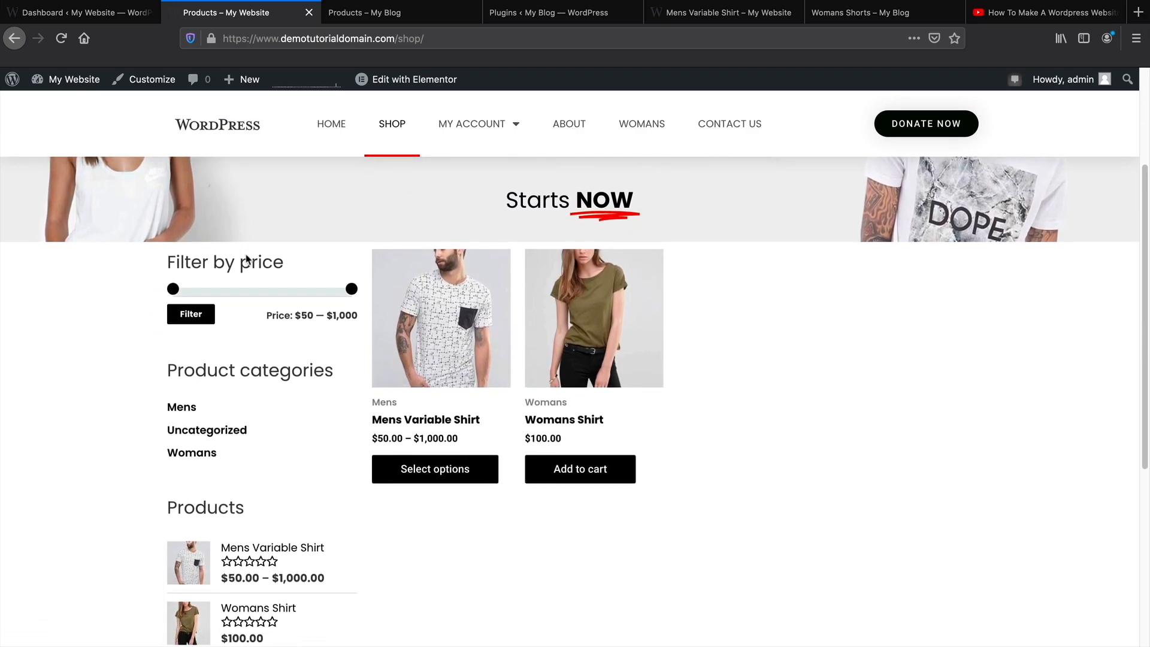
scroll(246, 256, down, 3)
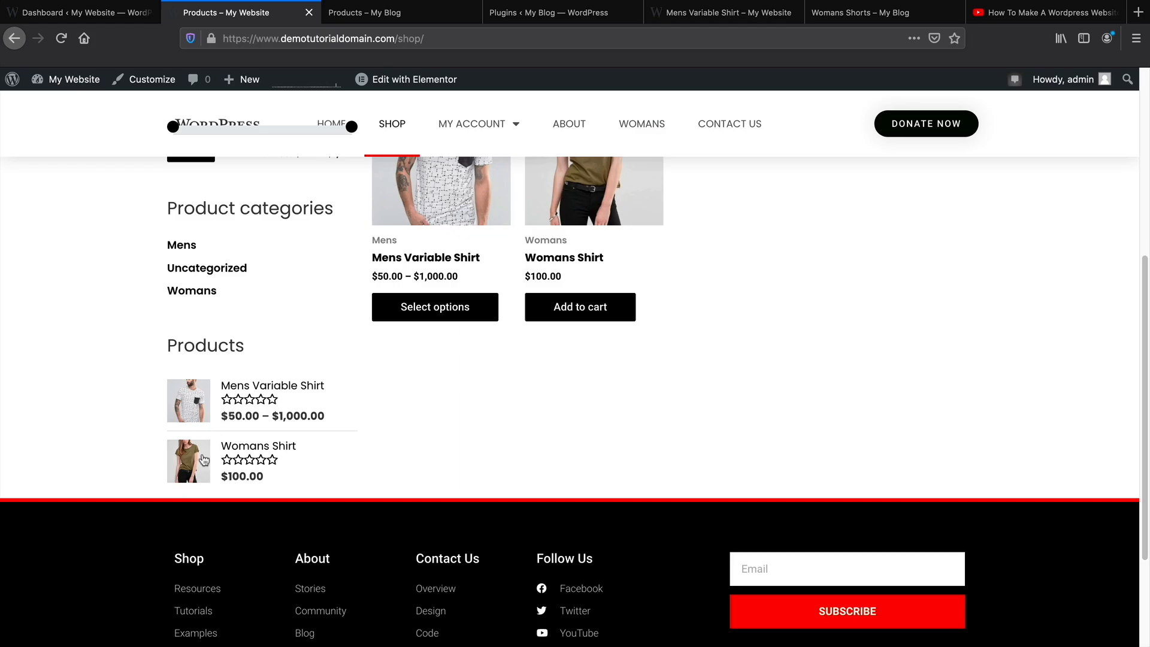
scroll(225, 461, up, 1)
Look through the available widgets on the dashboard's Widgets page, down to the product and video widgets.
click(94, 13)
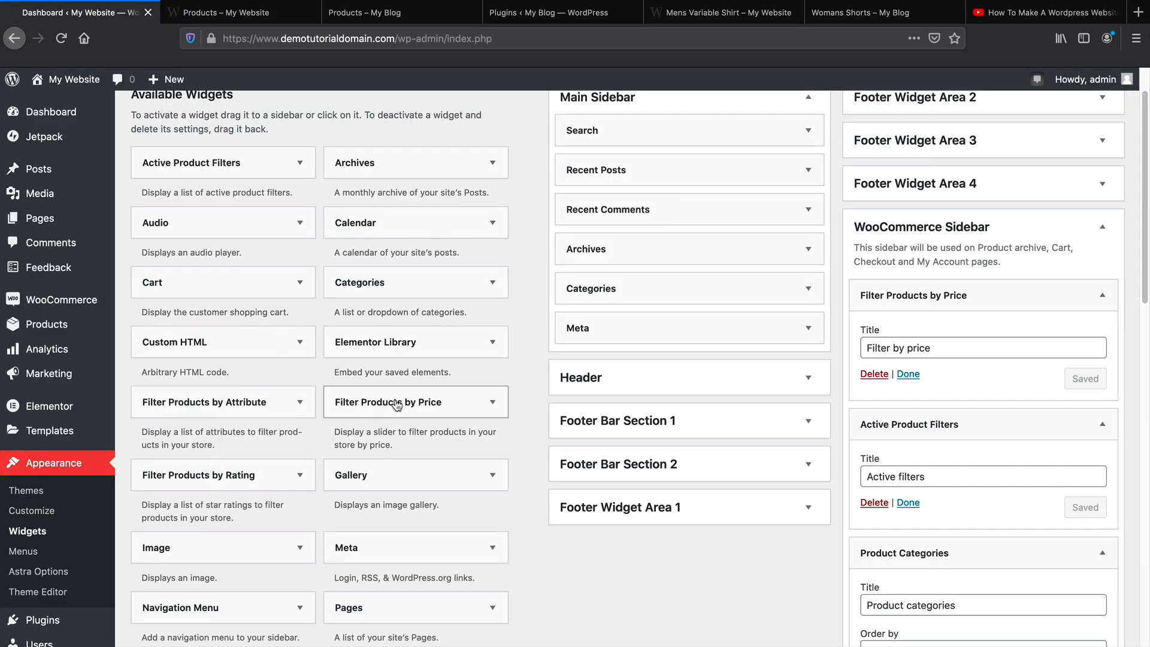
scroll(314, 475, down, 1)
scroll(300, 482, down, 8)
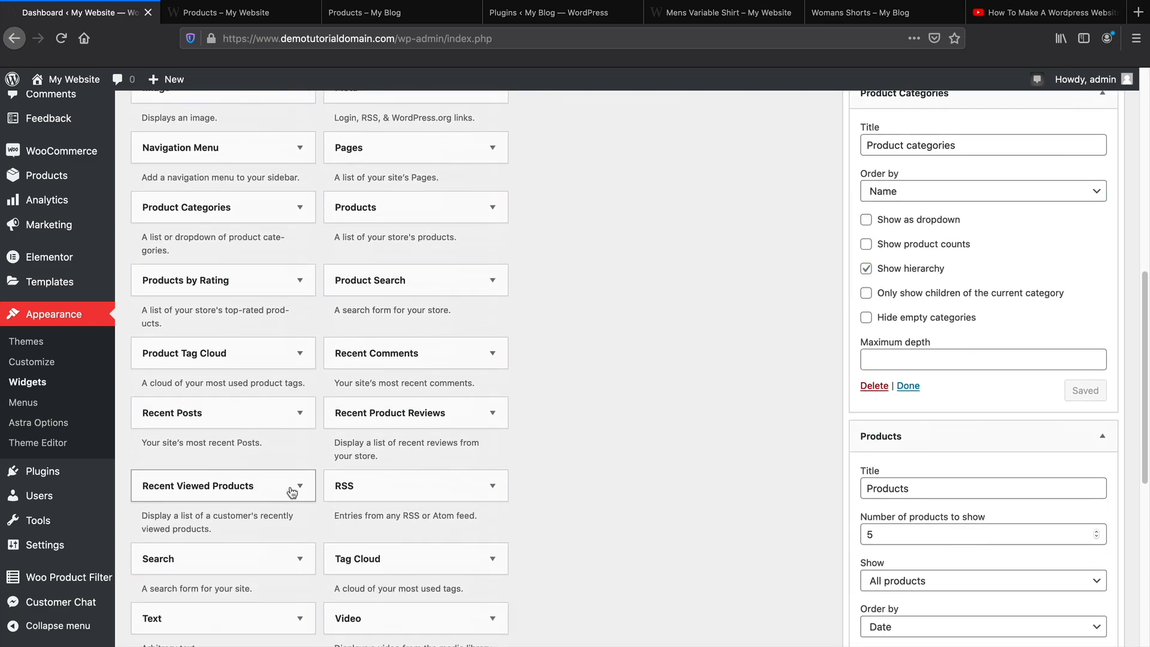
scroll(292, 492, down, 3)
From the shop page, open the Mens Variable Shirt product, view its Mens category page and return to the shop.
key(ctrl+Tab)
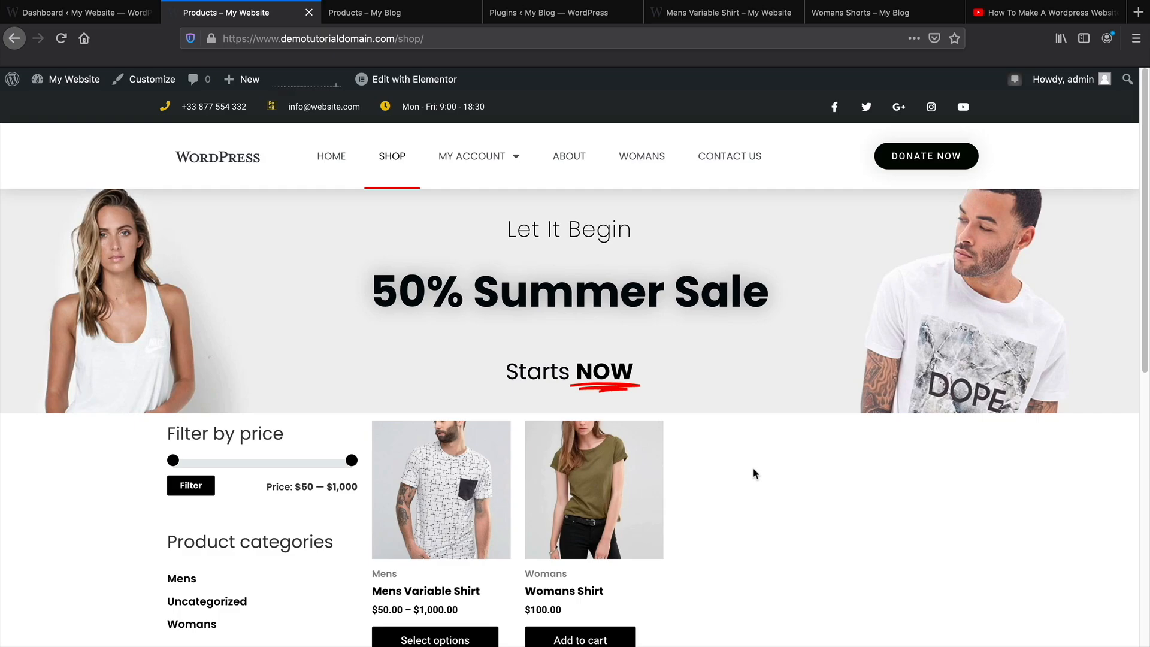
scroll(753, 470, down, 1)
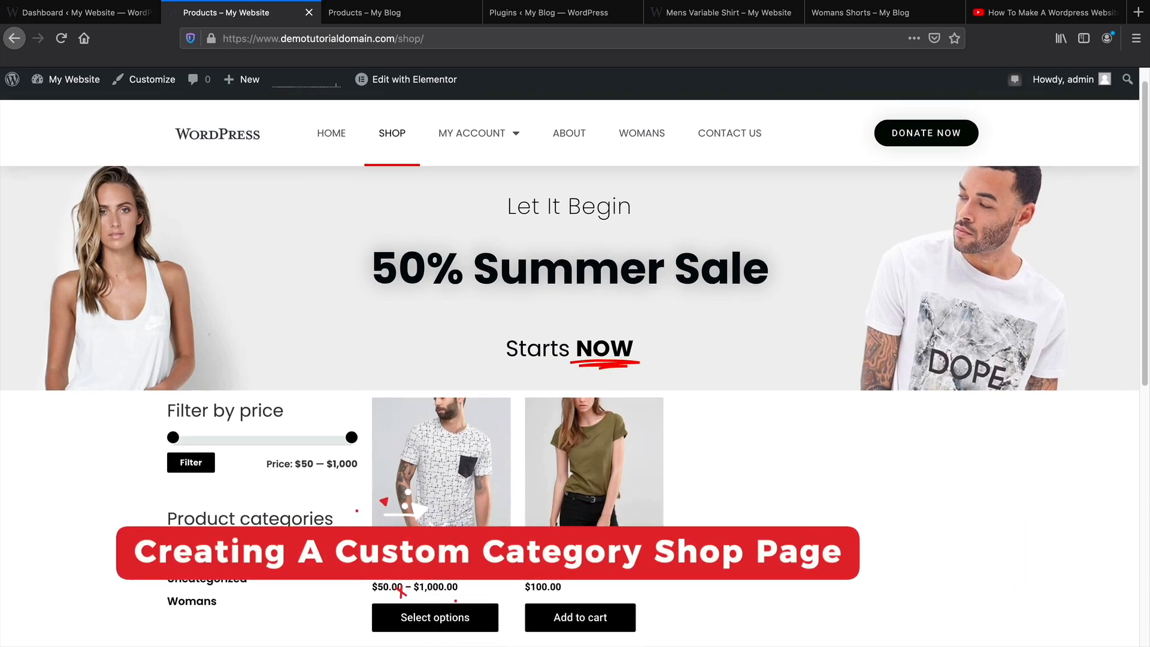
scroll(418, 439, down, 4)
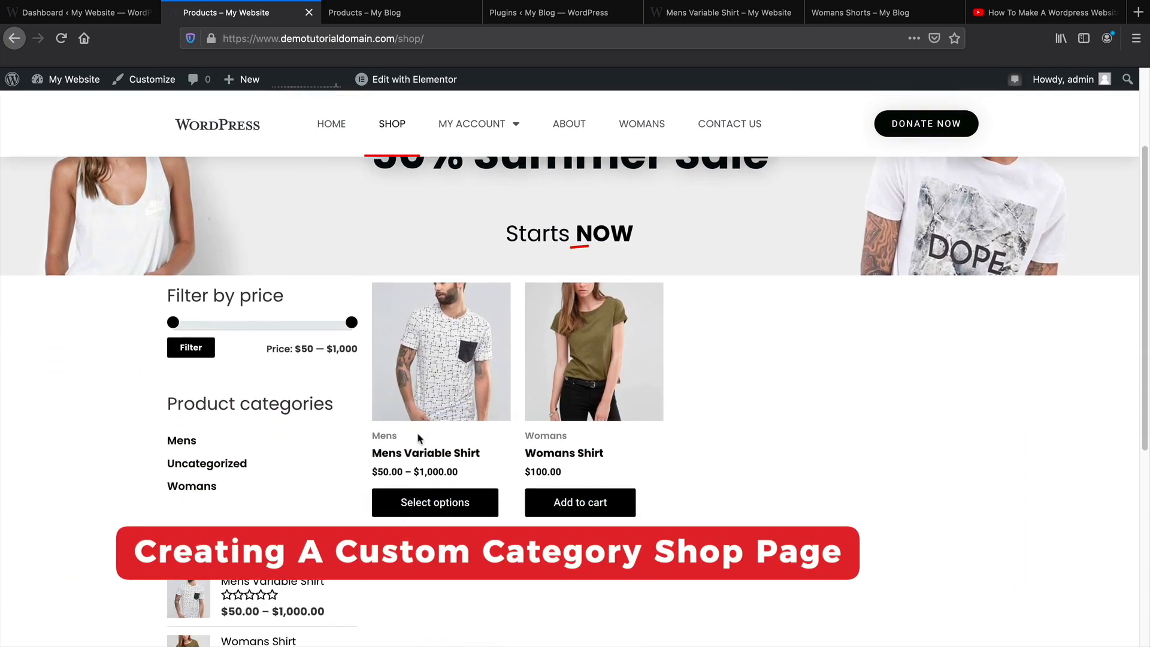
click(437, 376)
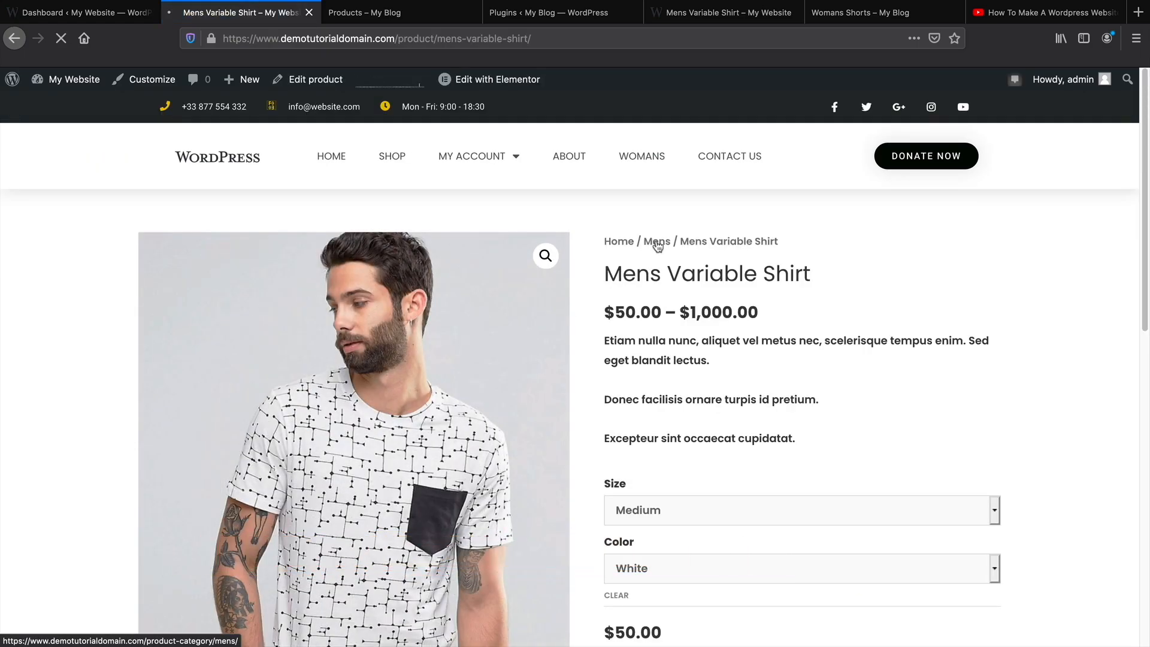
click(658, 242)
scroll(418, 336, down, 1)
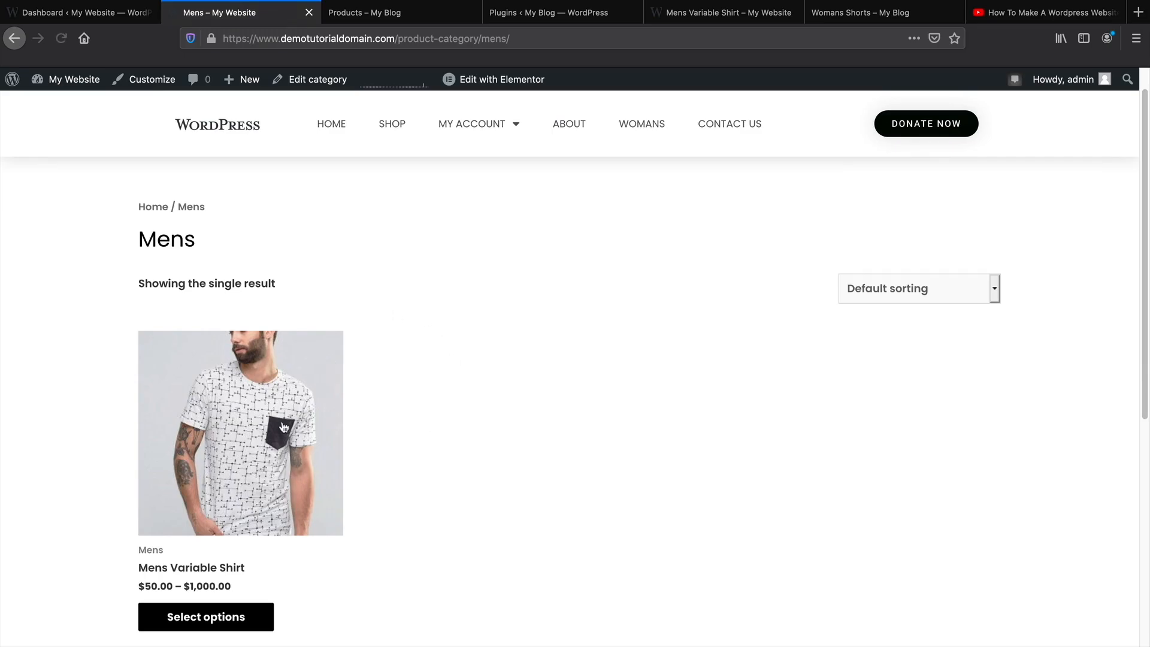
click(14, 40)
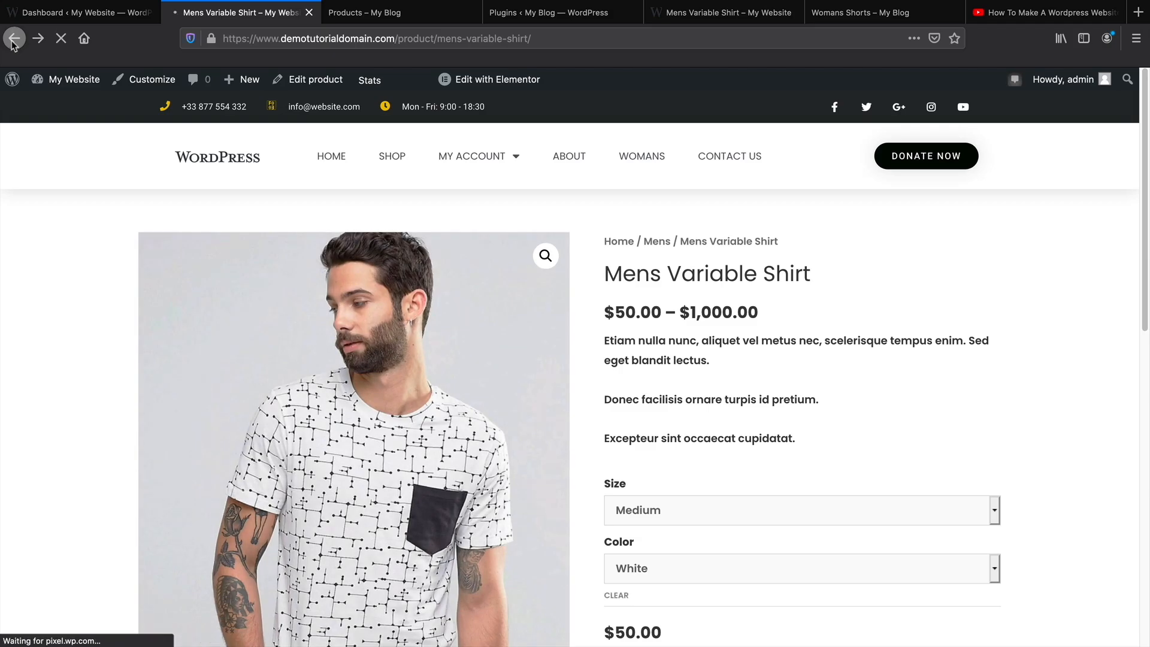
click(13, 43)
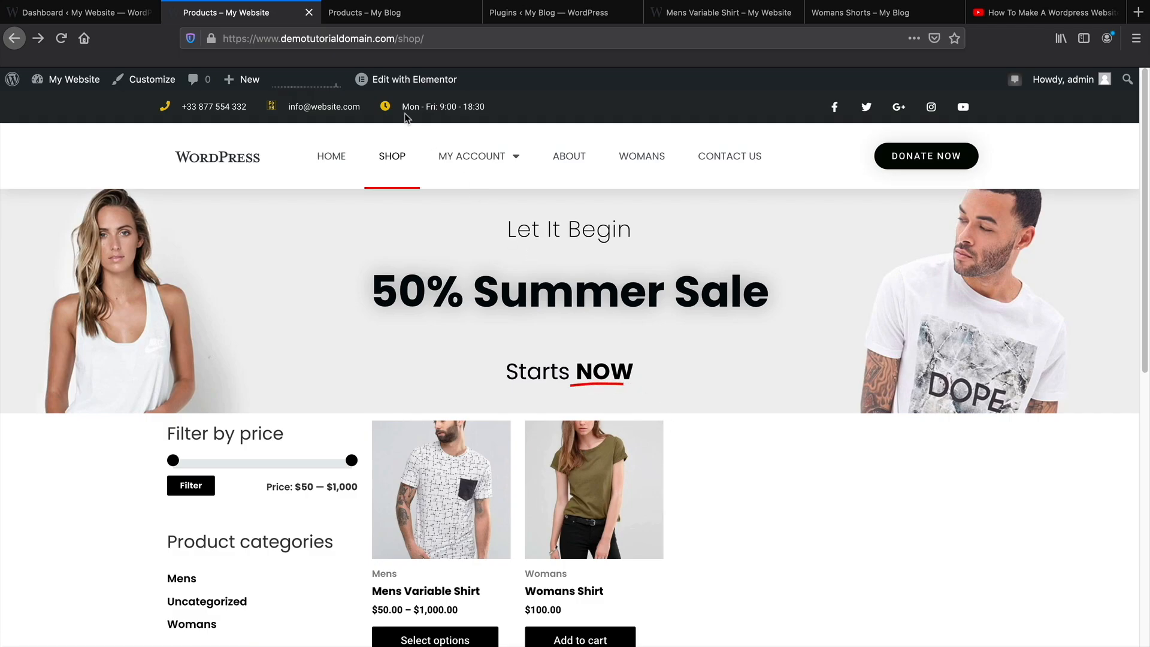
Save the shop page's products archive to the template library as "Main Shop Page Template".
mouse_move(392, 78)
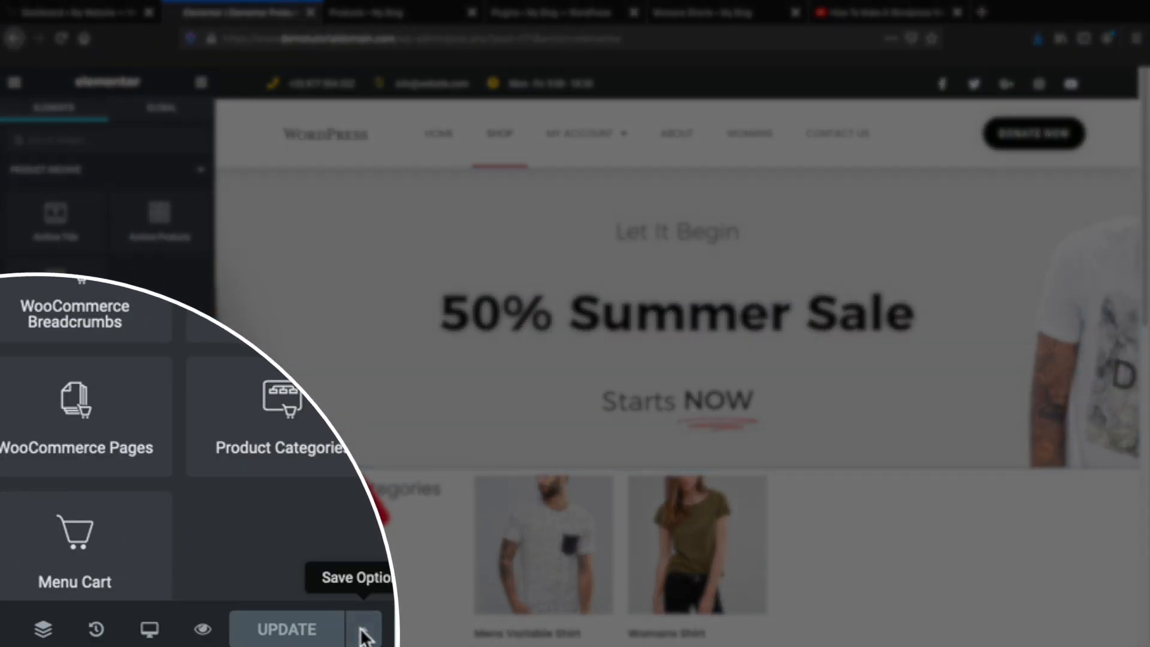
click(200, 632)
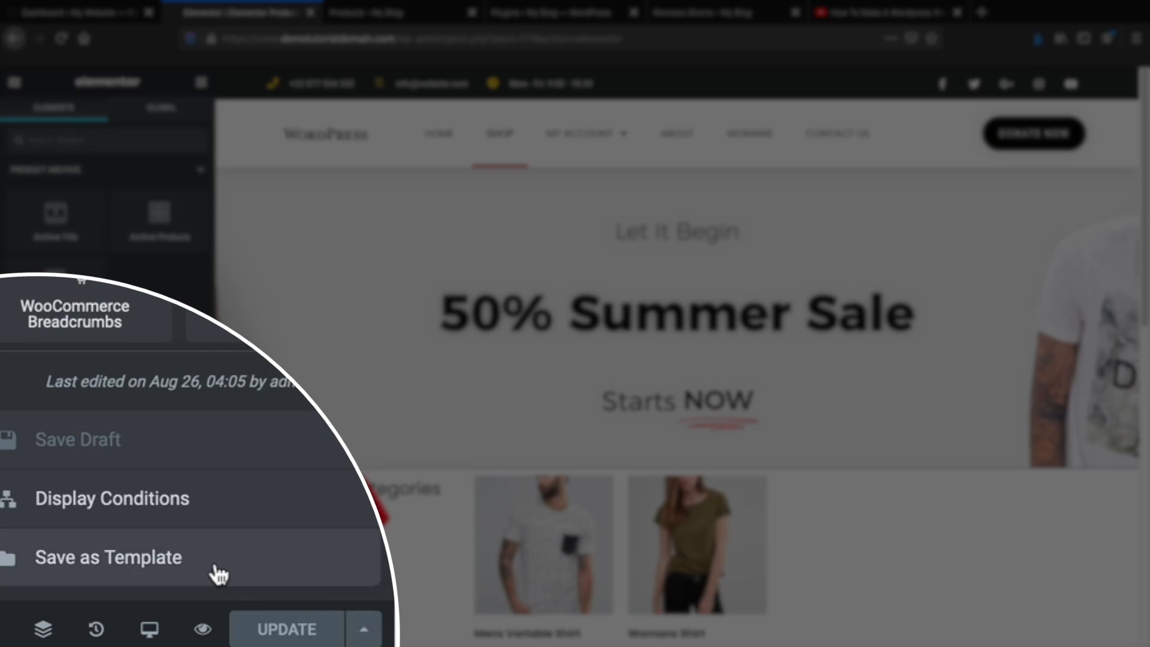
click(143, 603)
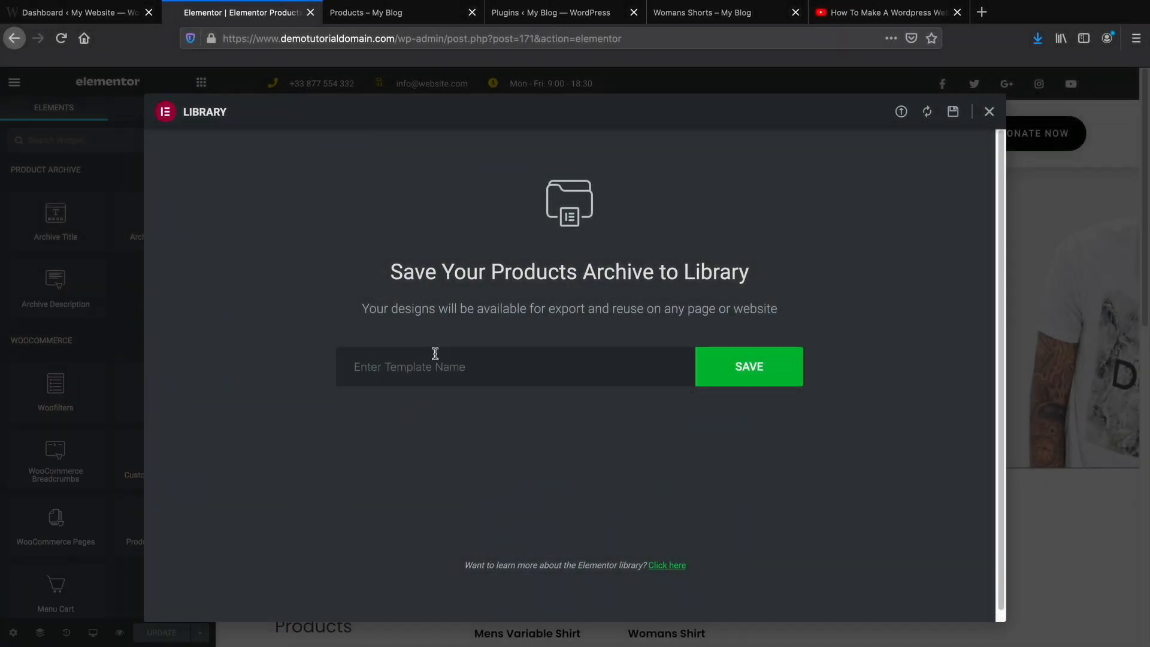
text(Main Shop Page Template)
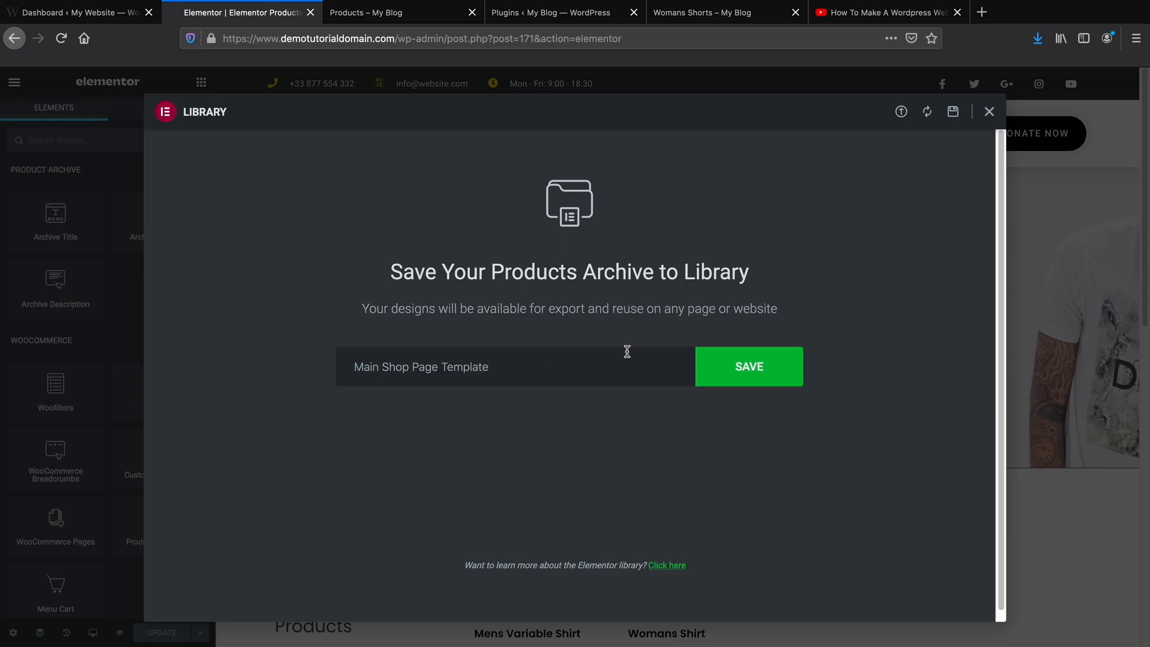
click(748, 366)
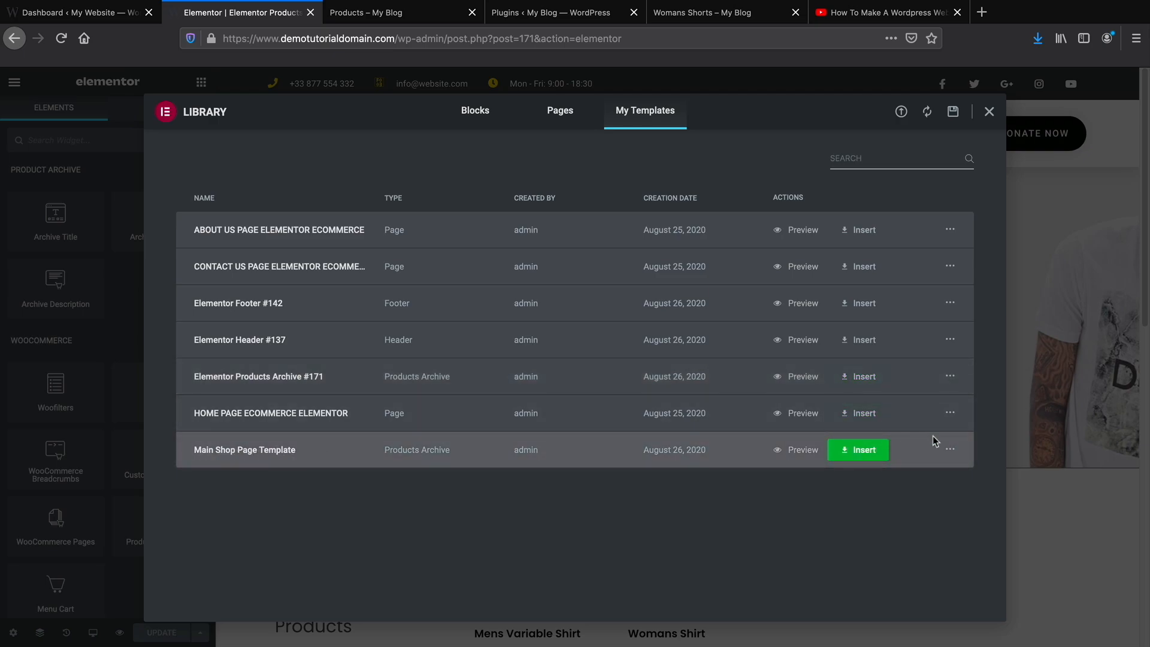
Export the Main Shop Page Template, saving its JSON file to the computer, and close the library.
click(951, 451)
click(971, 491)
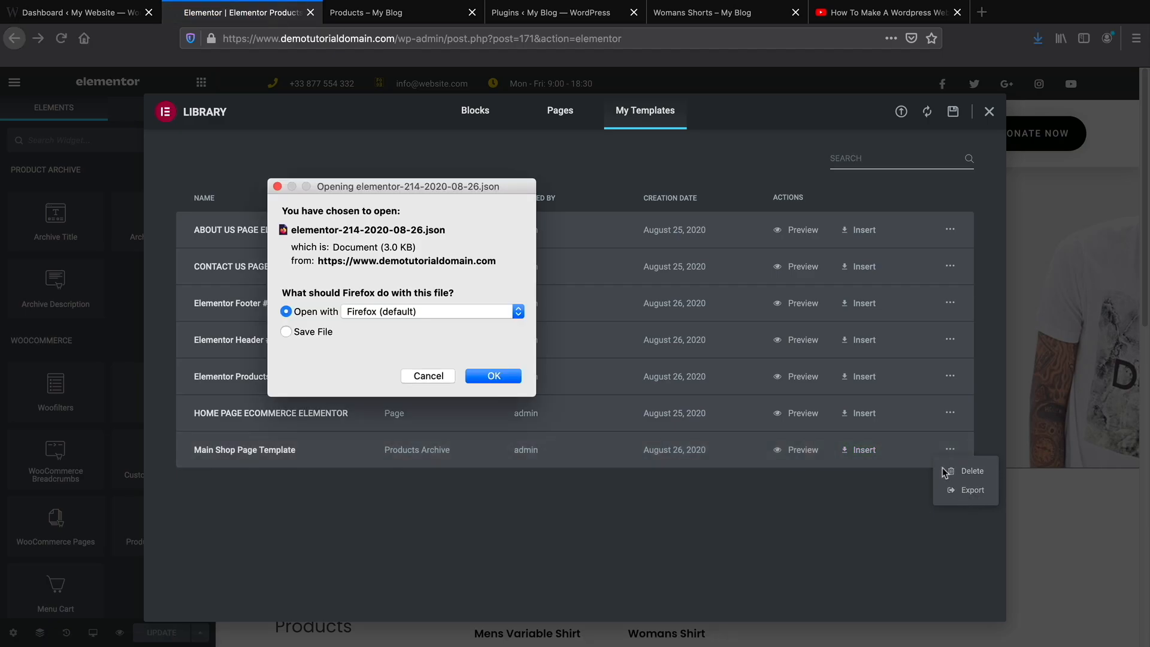
click(288, 332)
click(492, 377)
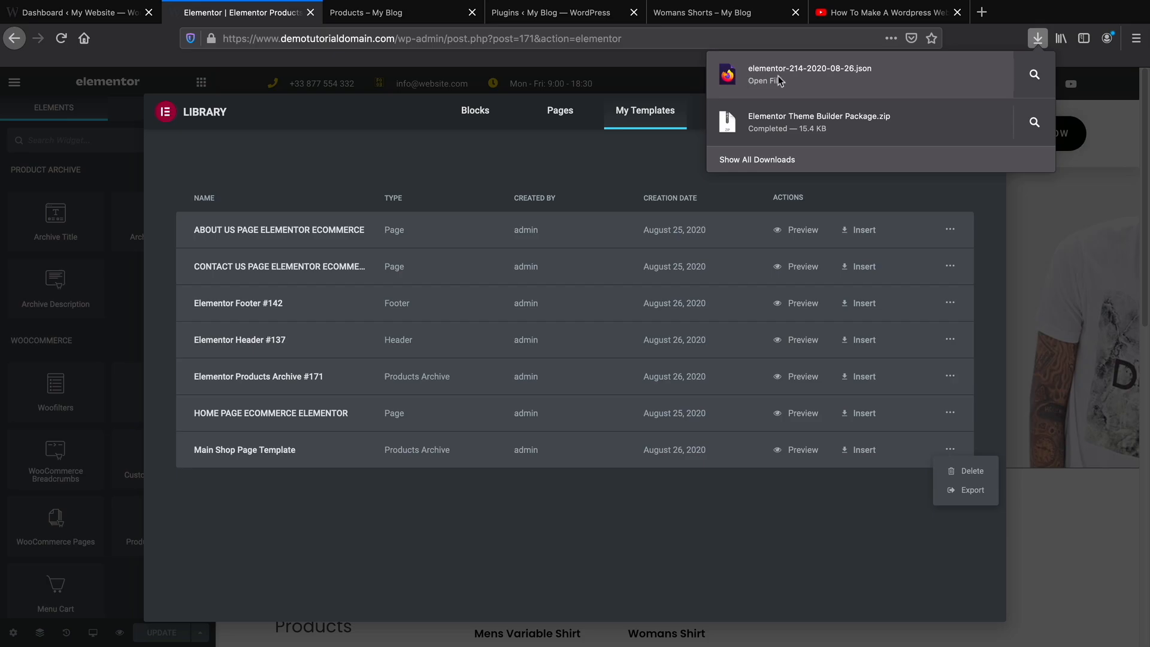
click(1103, 554)
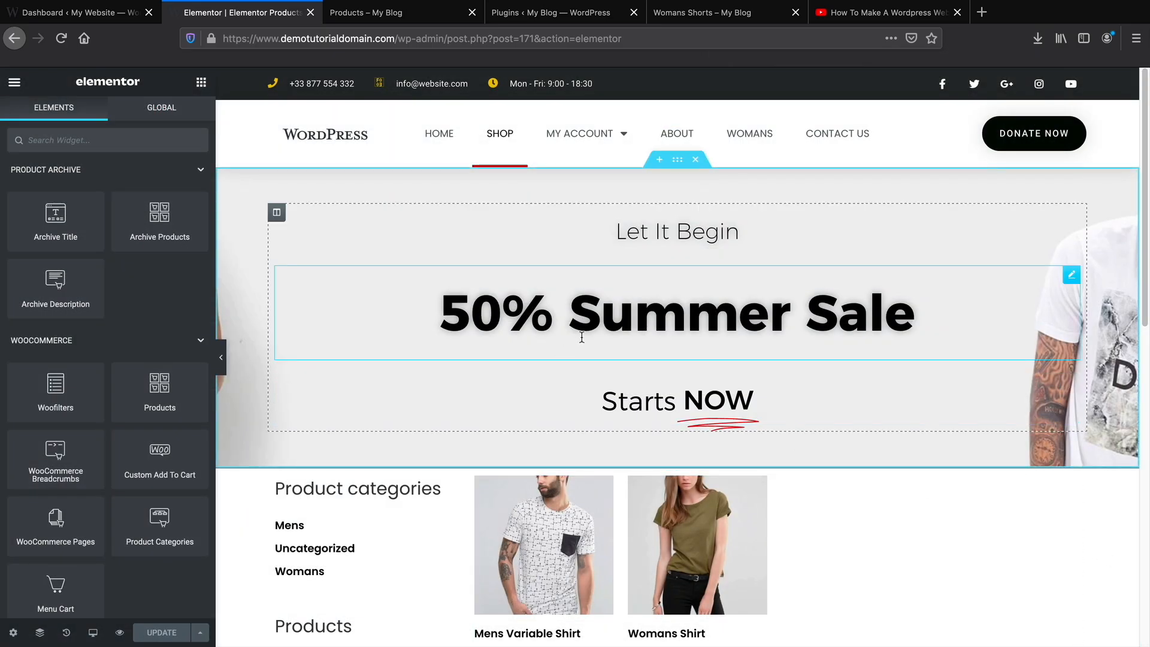
scroll(539, 527, down, 1)
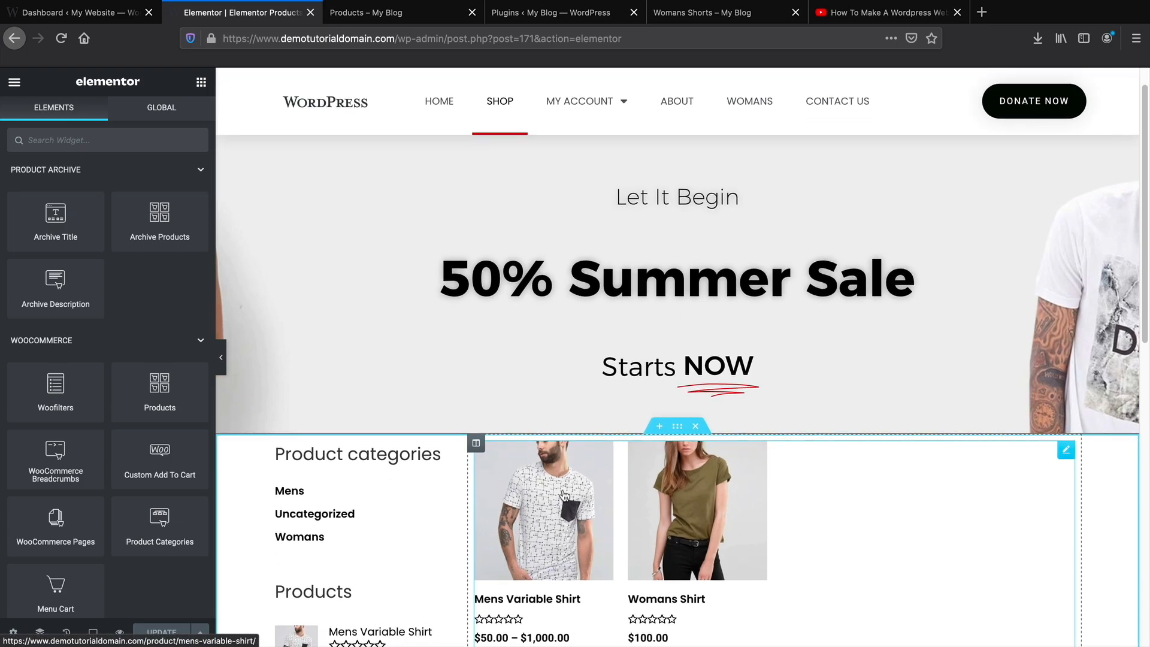
Return to the Theme Builder's site parts and add a new Products Archive template.
click(99, 12)
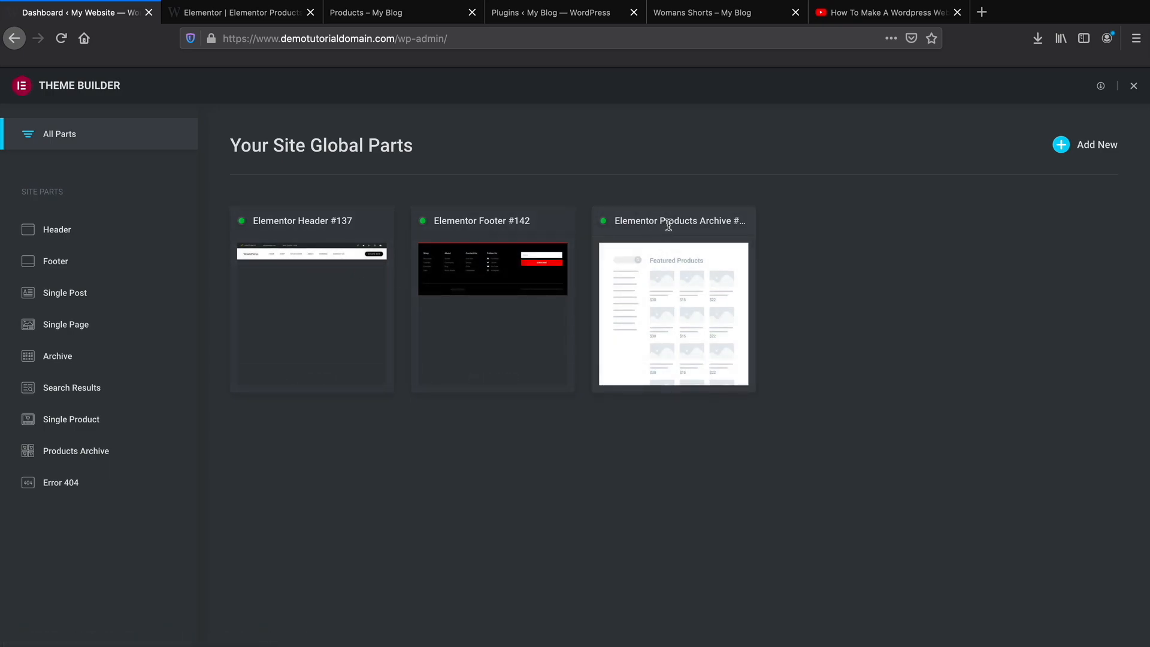
click(1088, 150)
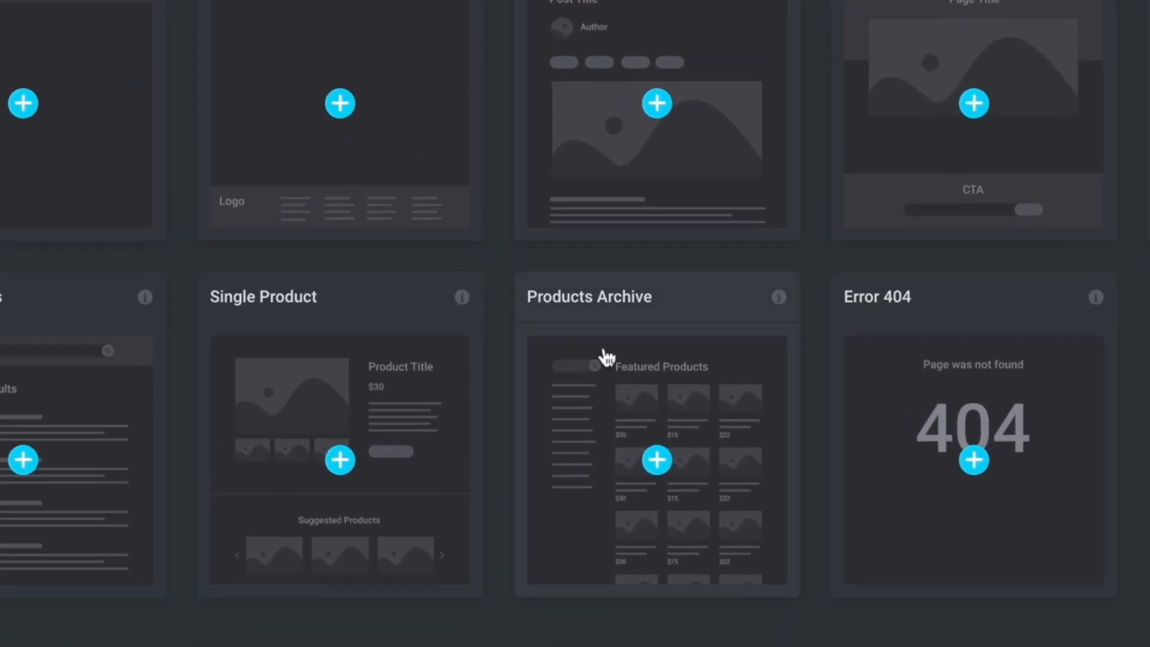
click(671, 382)
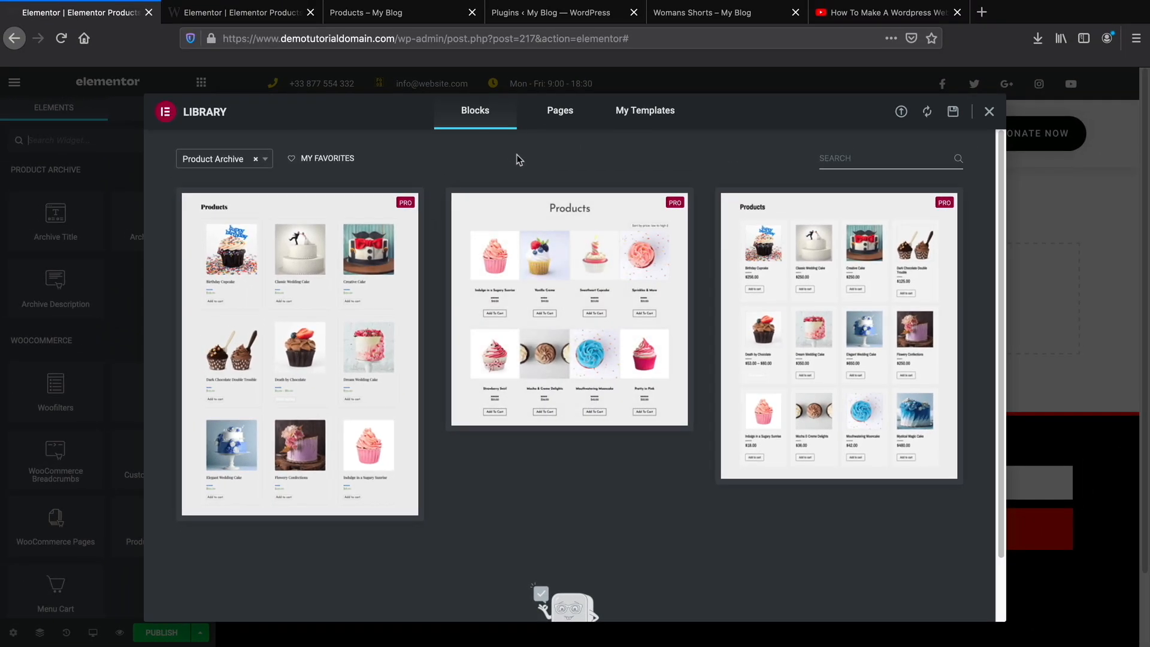
Insert the saved Main Shop Page Template into the new archive, including its document settings.
click(659, 111)
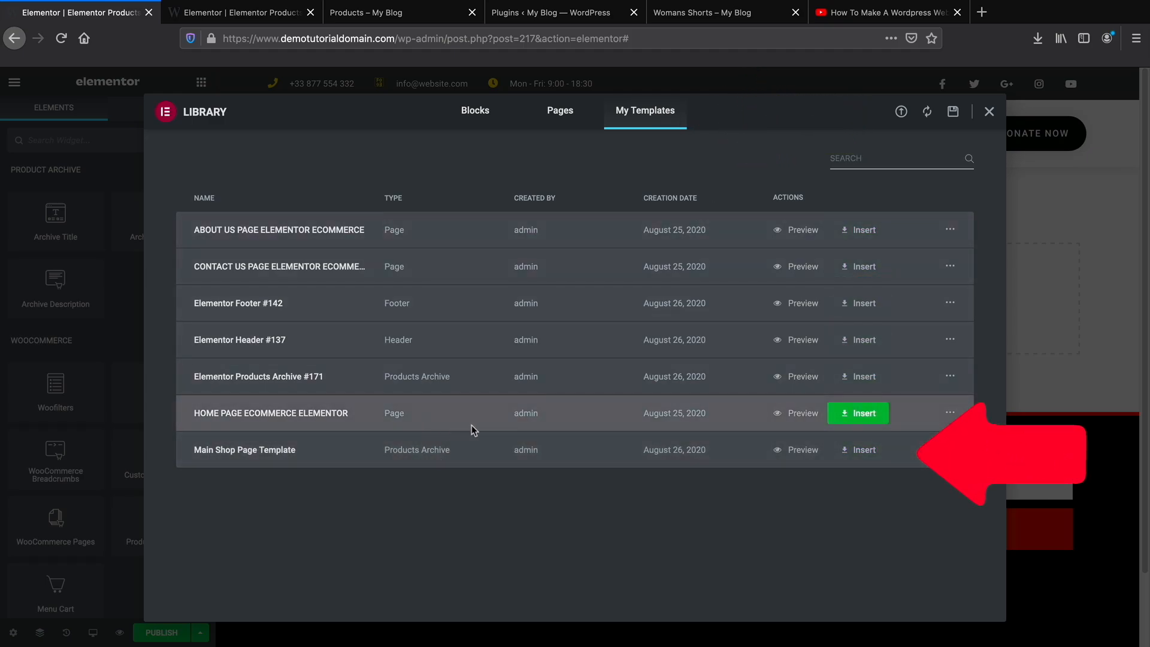
click(904, 115)
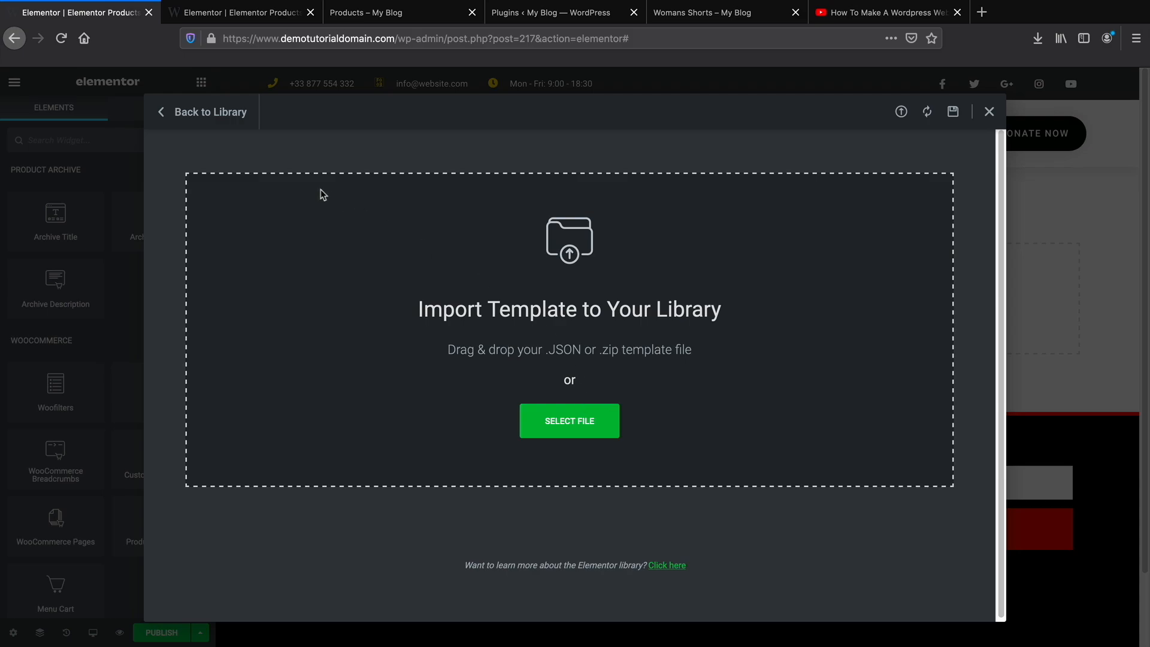
click(228, 115)
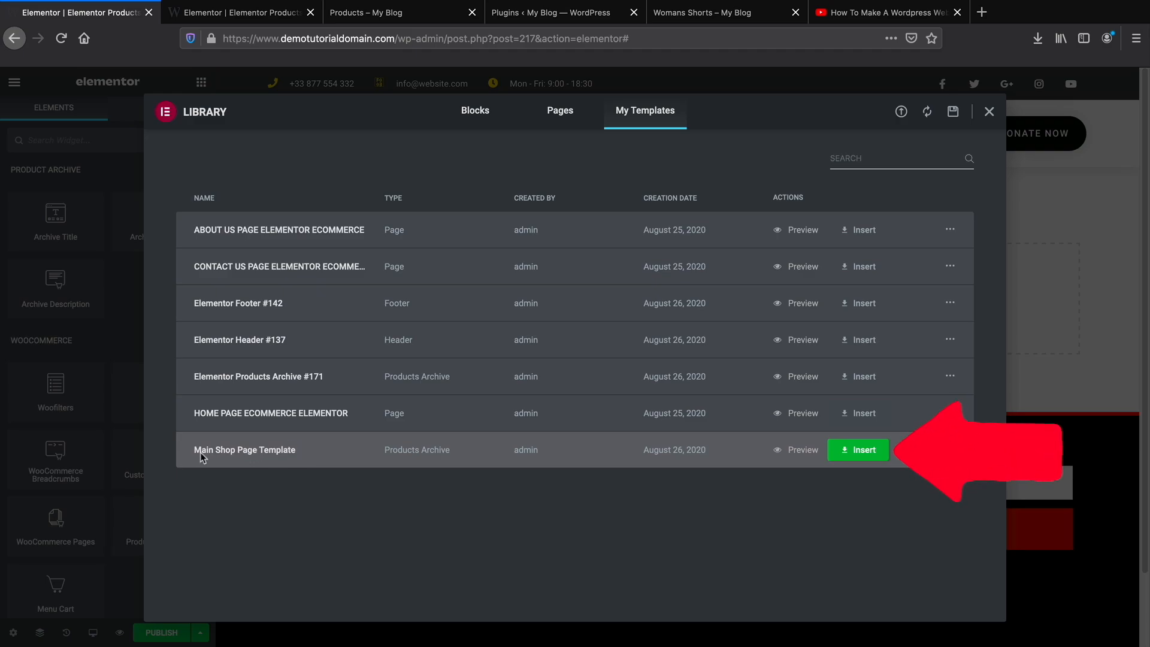
click(864, 459)
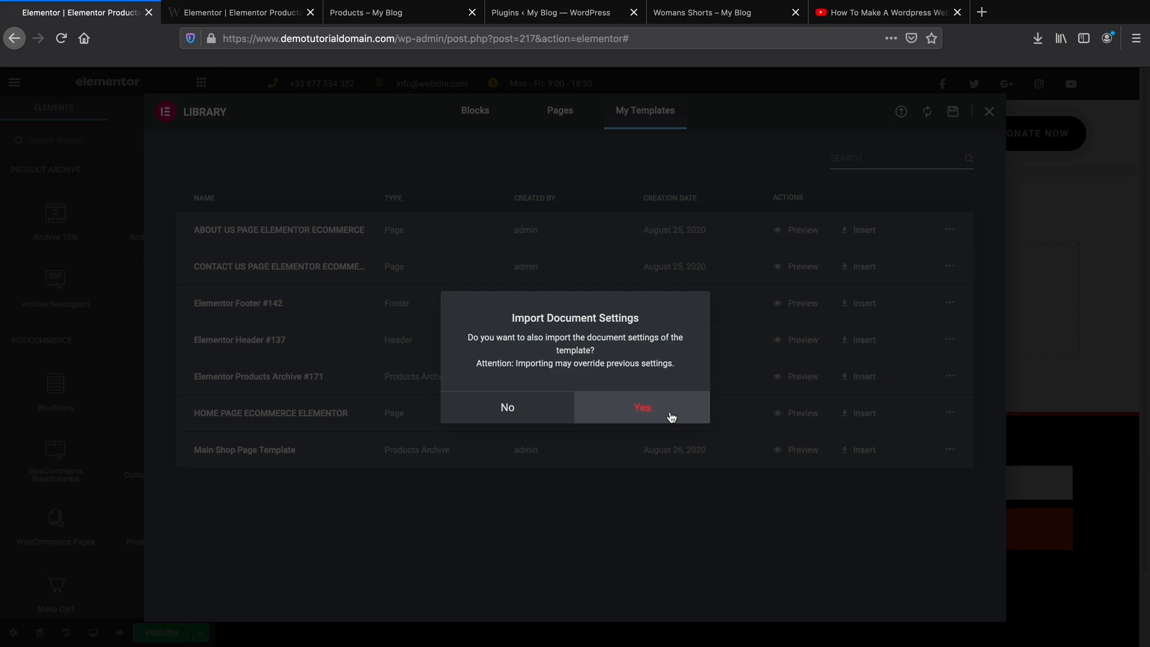
click(672, 415)
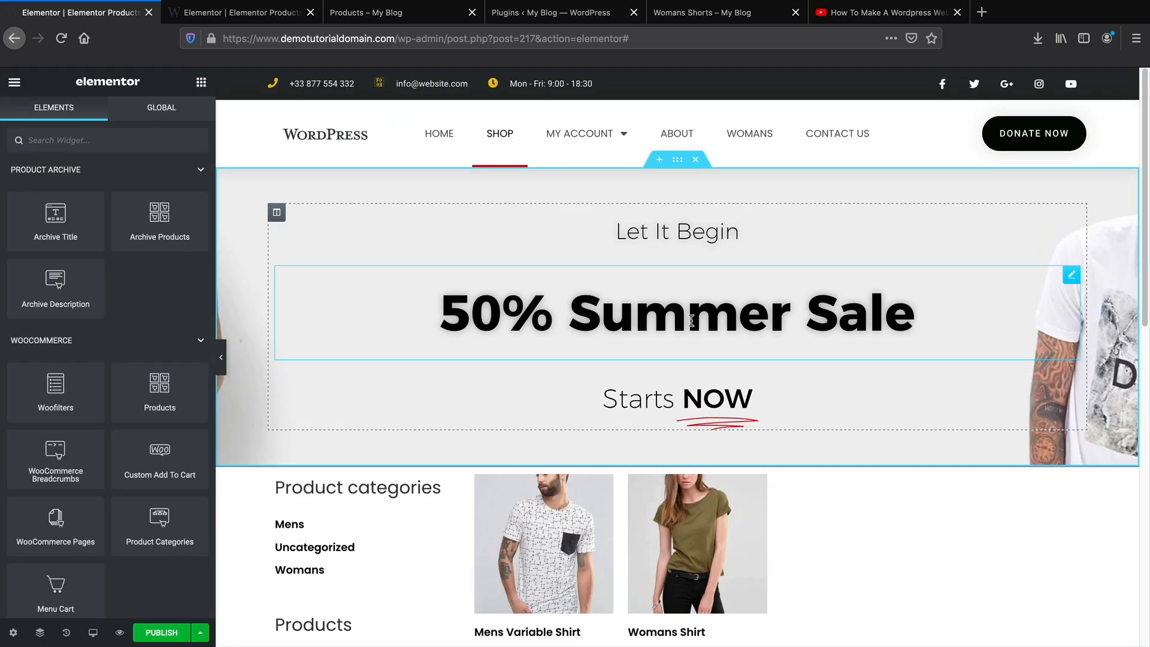
Replace the banner's "50% Summer Sale" heading text with "Mens Products!".
triple_click(692, 320)
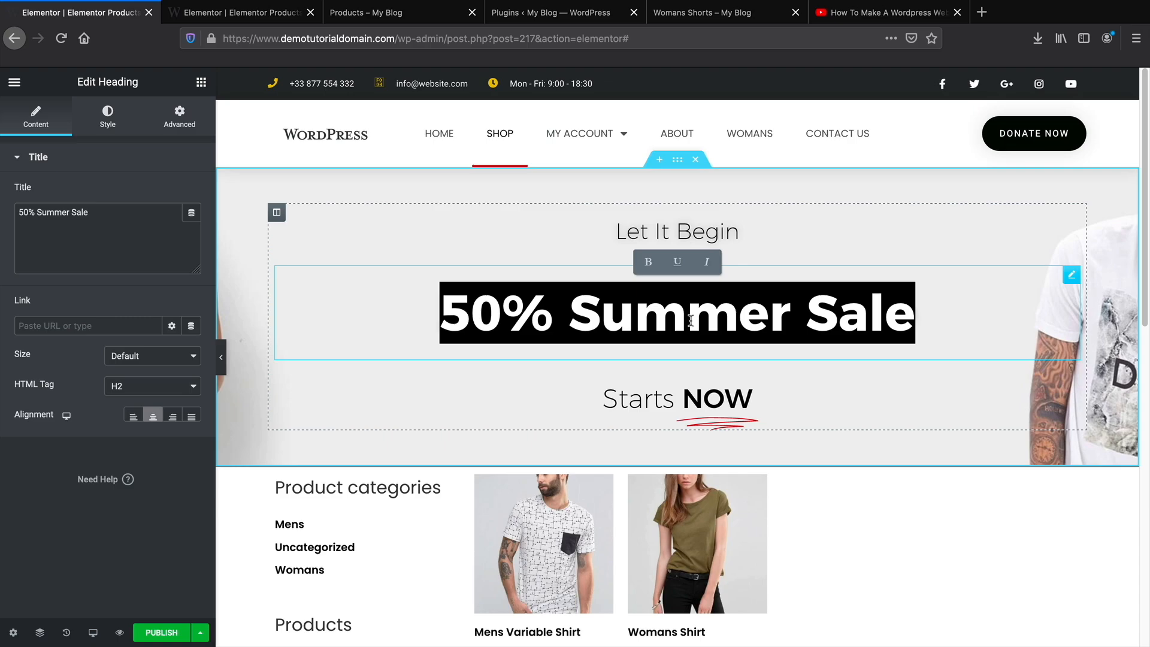
text(Mens PRoduc)
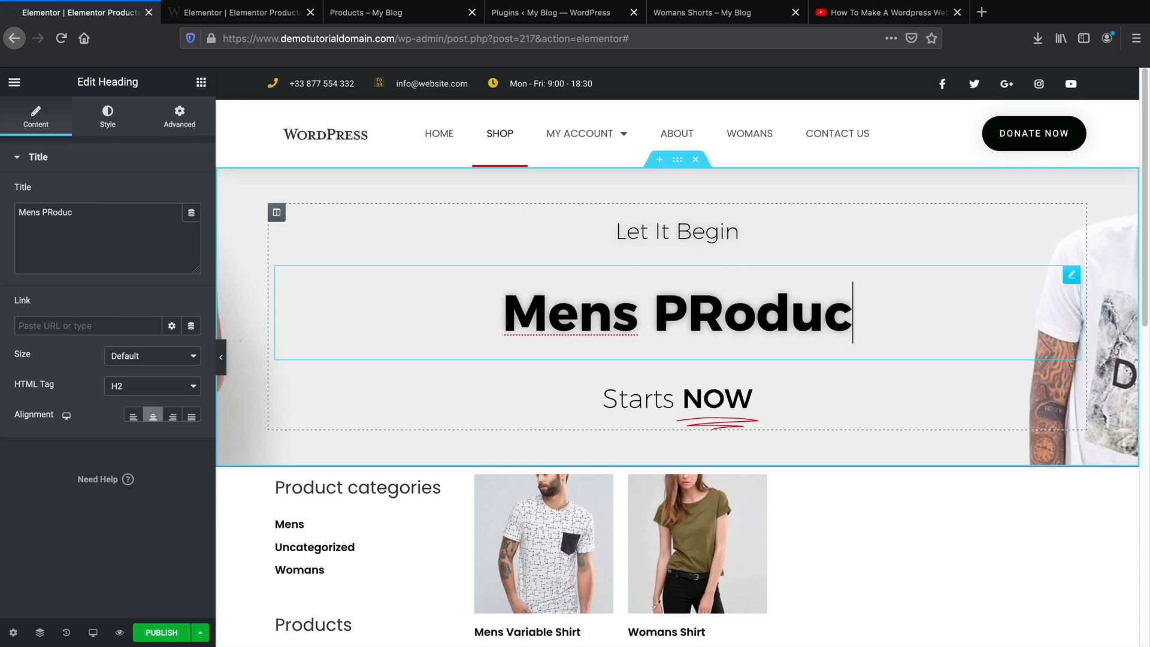
key(BackSpace)
key(BackSpace)
key(BackSpace)
key(BackSpace)
key(BackSpace)
text(rpd)
key(BackSpace)
key(BackSpace)
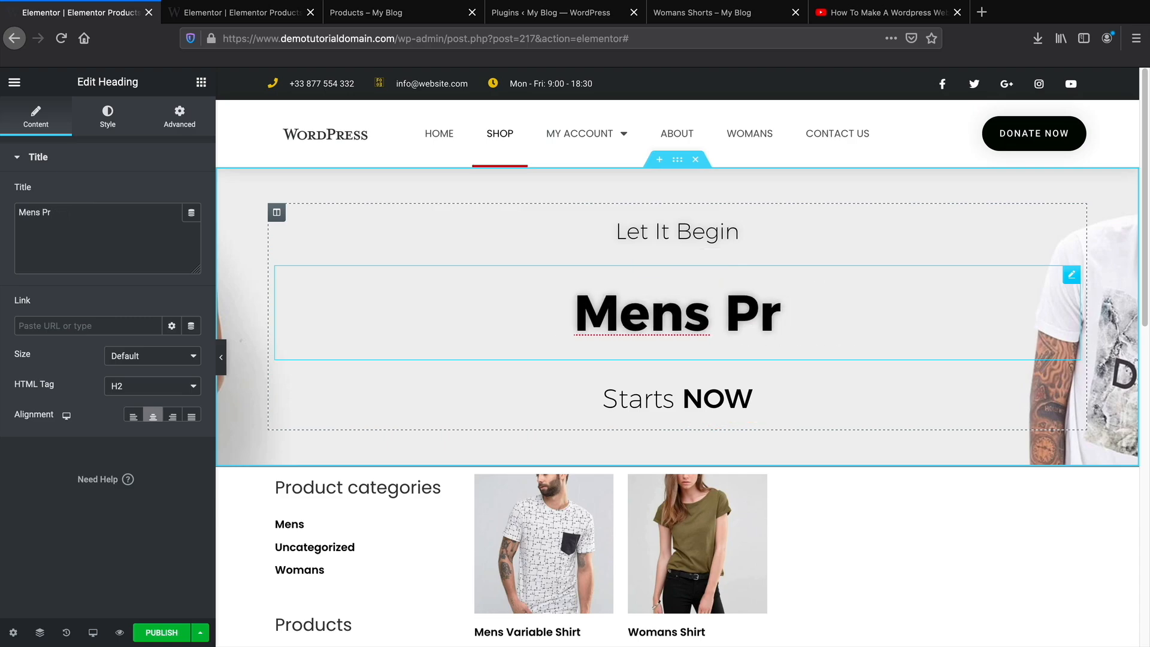
text(oducts!)
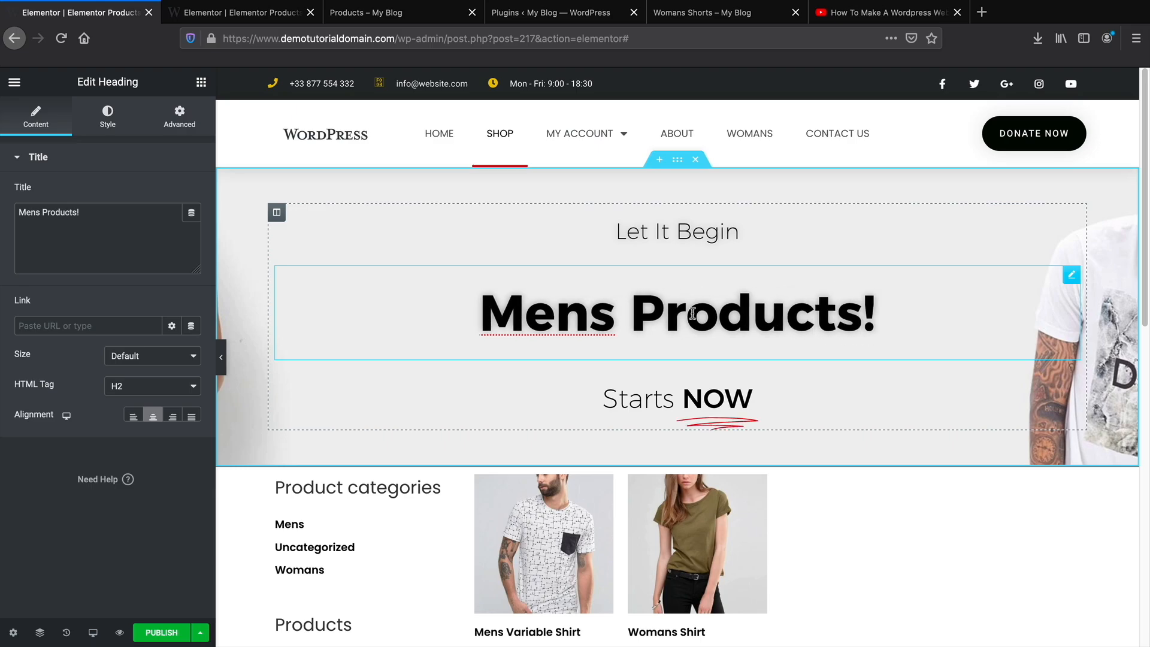
Limit the product grid's query to the term "Product categories: Mens" and preview the page at full width.
scroll(677, 335, down, 3)
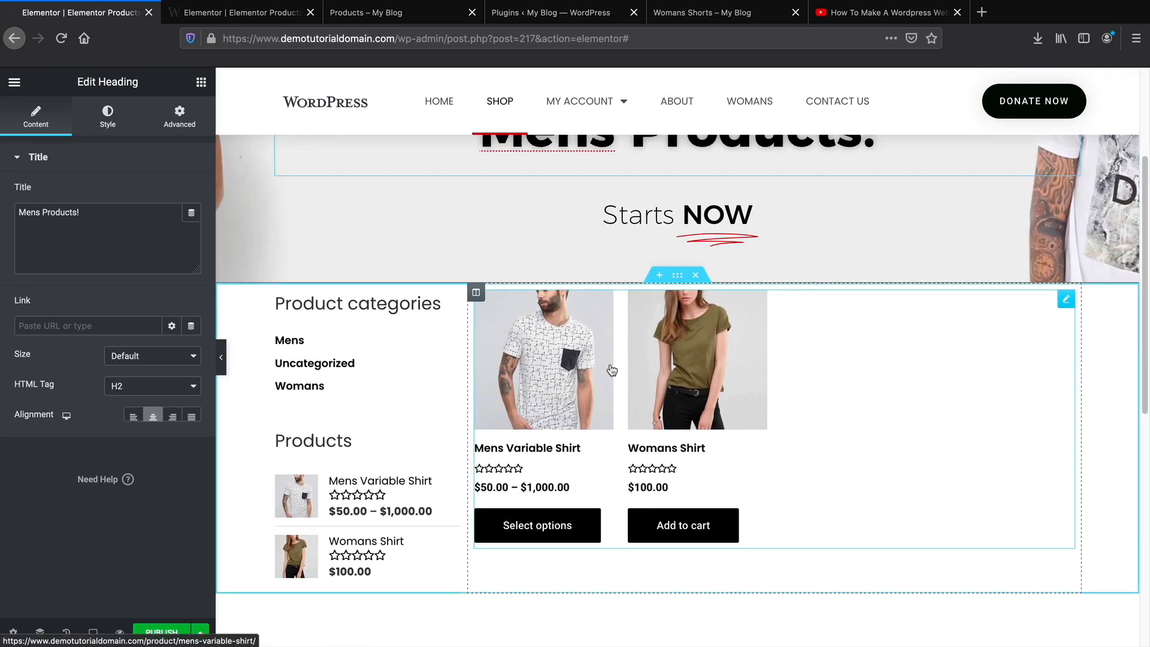
click(612, 370)
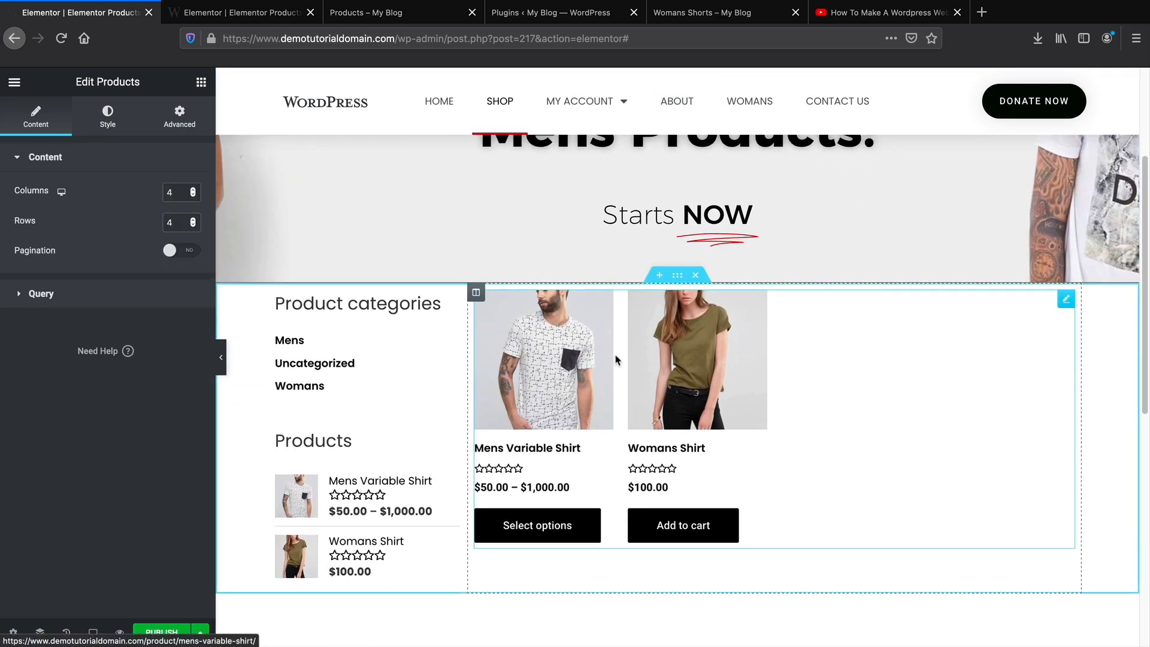
click(42, 294)
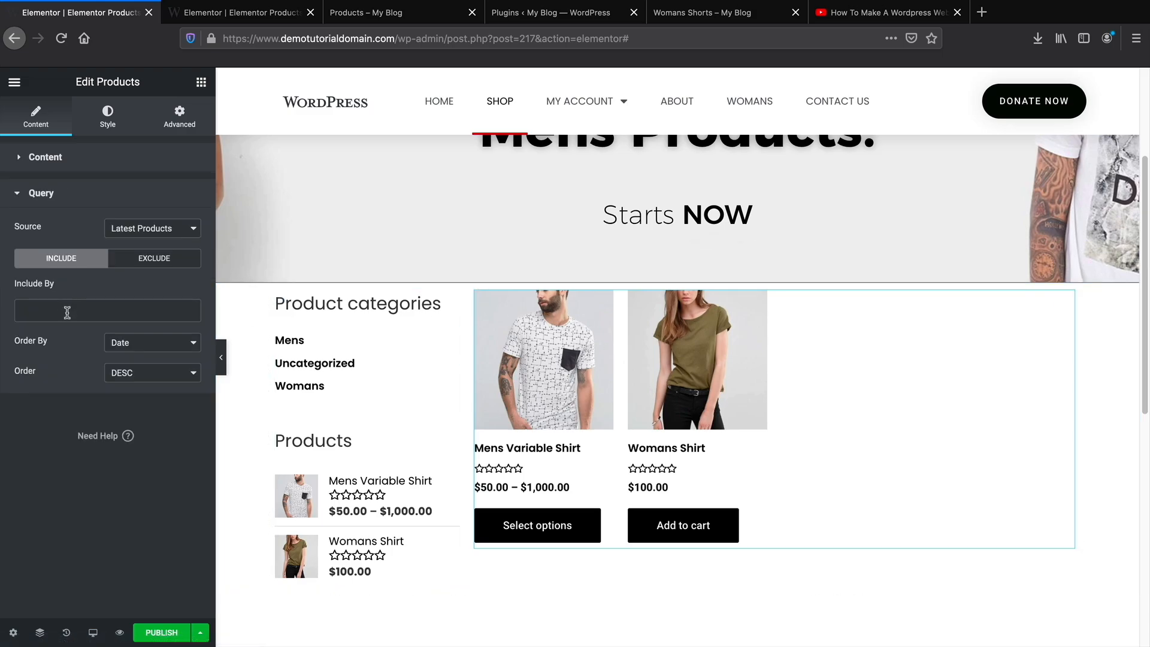
click(68, 312)
click(38, 333)
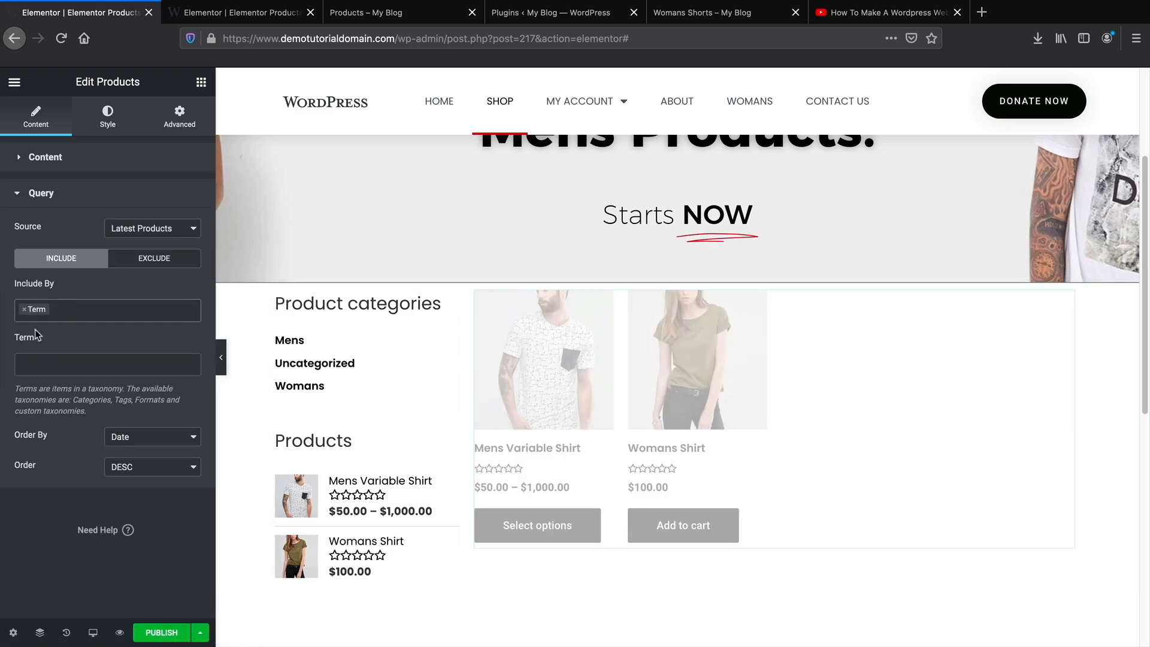
click(53, 362)
text(men)
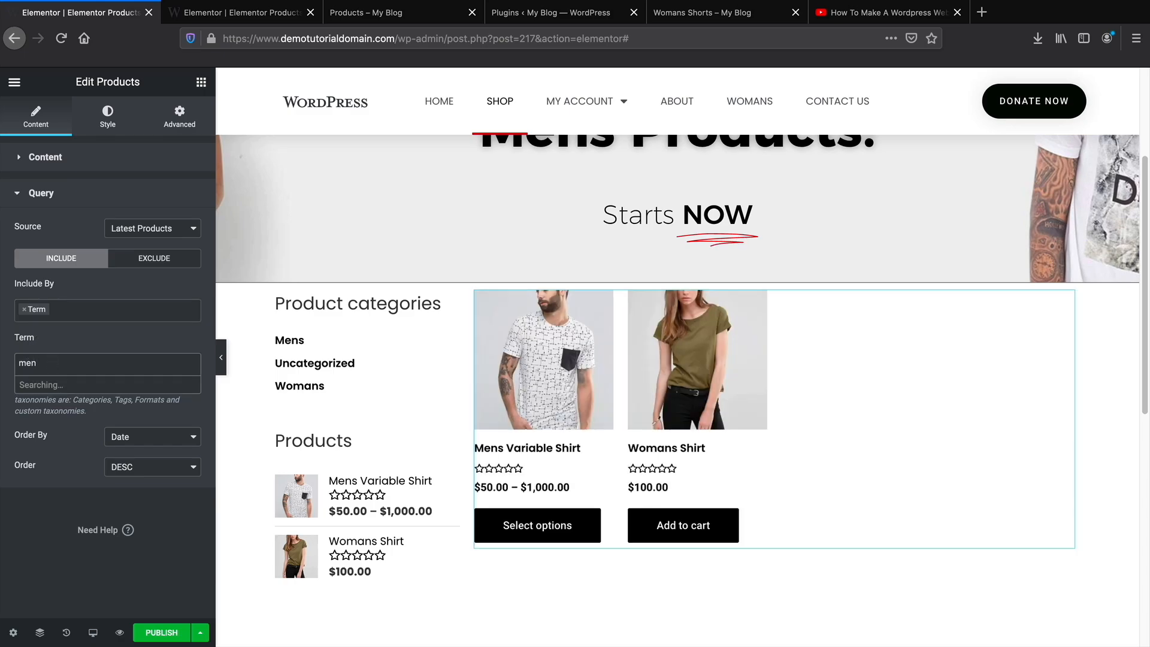
click(50, 389)
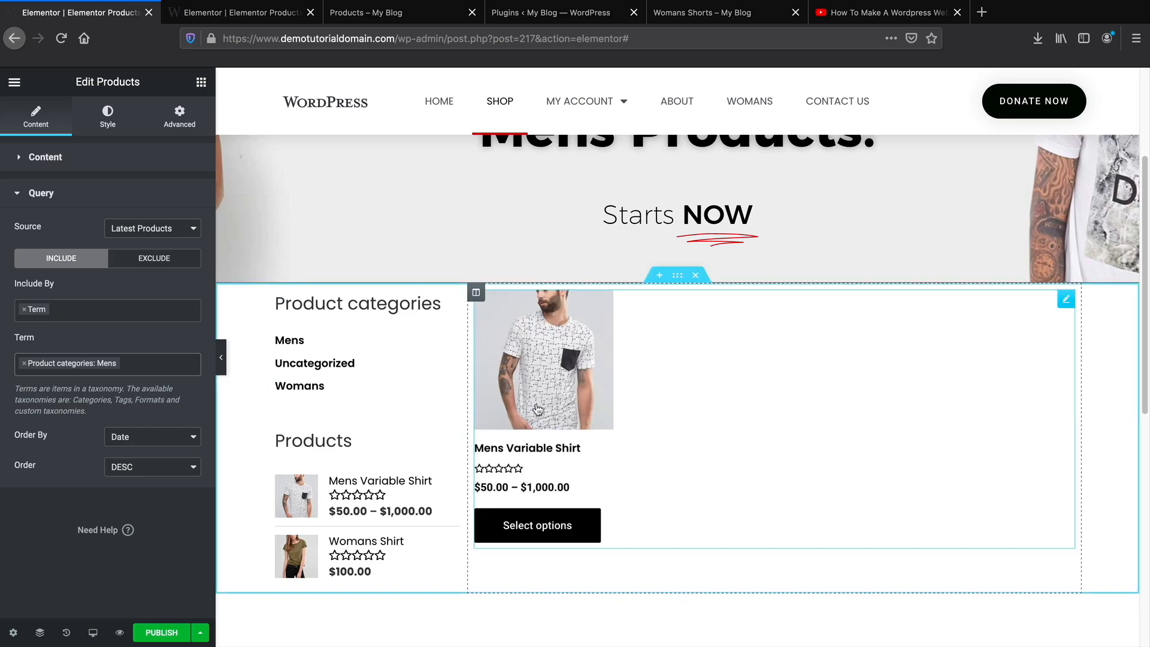
scroll(666, 410, up, 5)
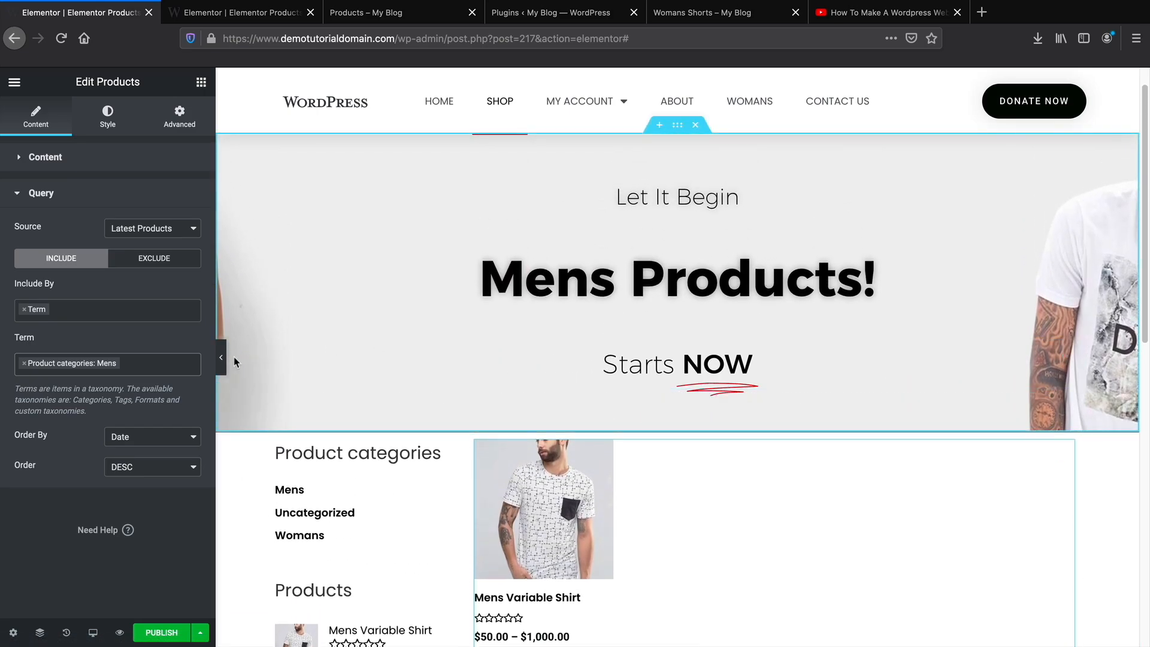
click(222, 359)
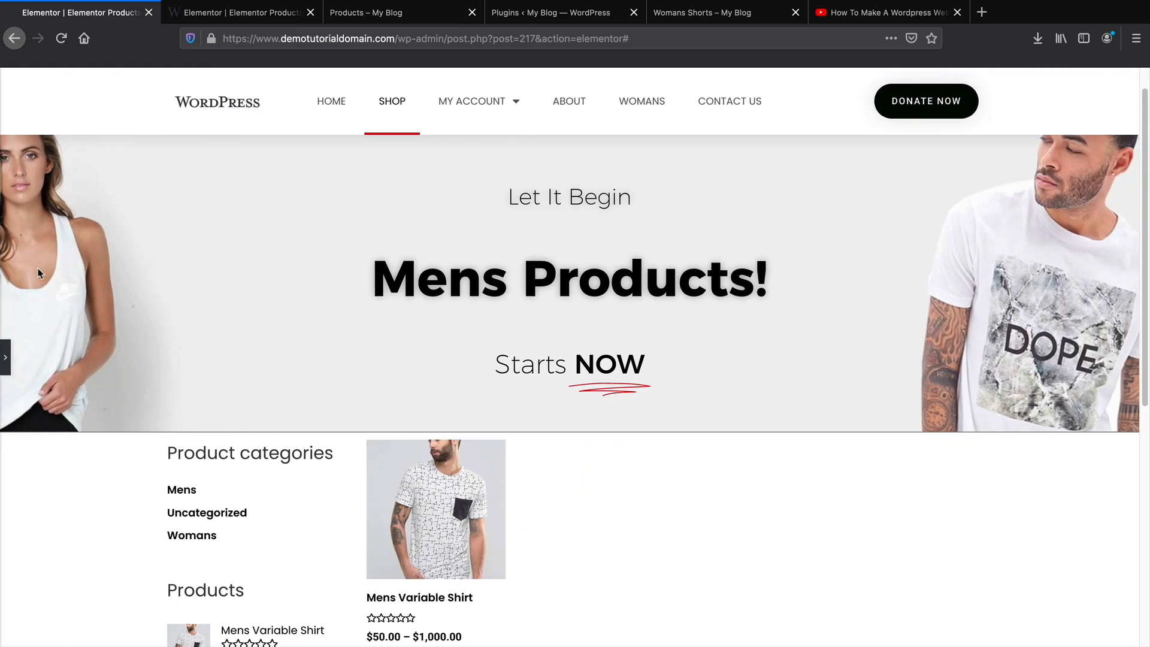
click(7, 358)
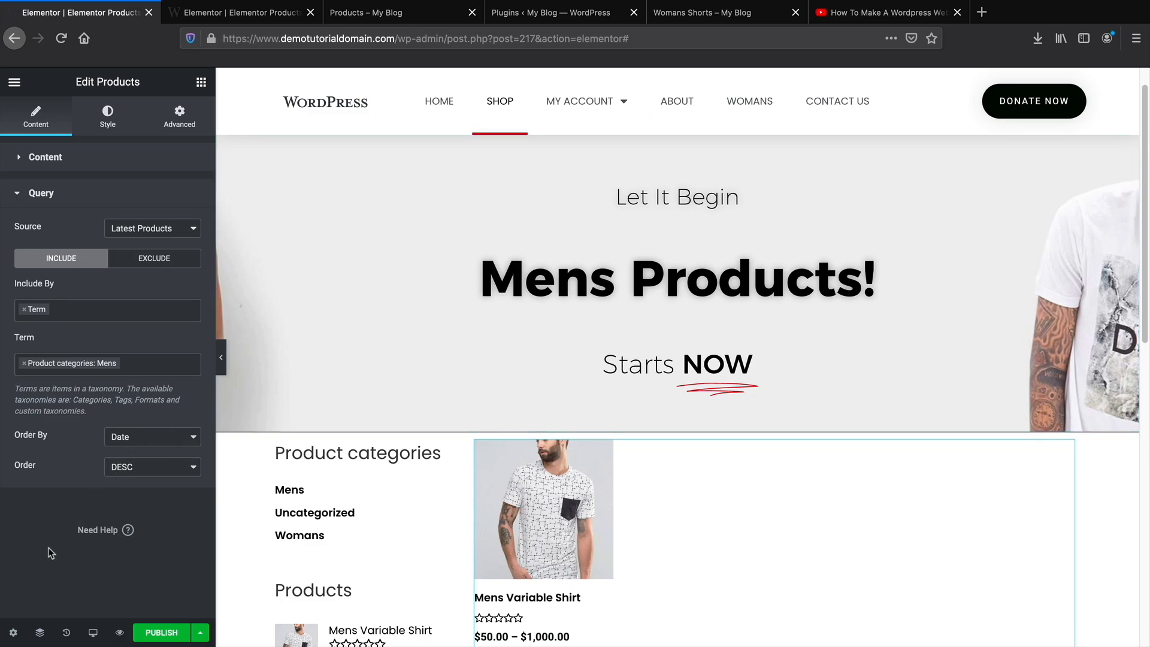
Set the products archive's page layout to Default and preview the page at full width.
click(13, 634)
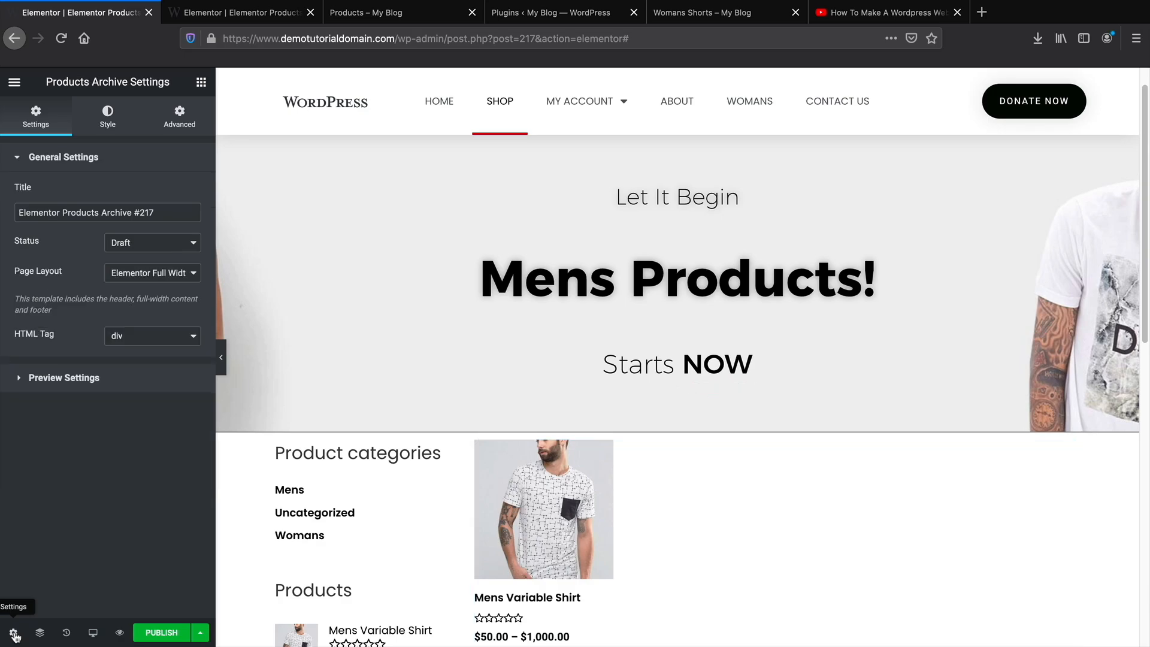
click(150, 272)
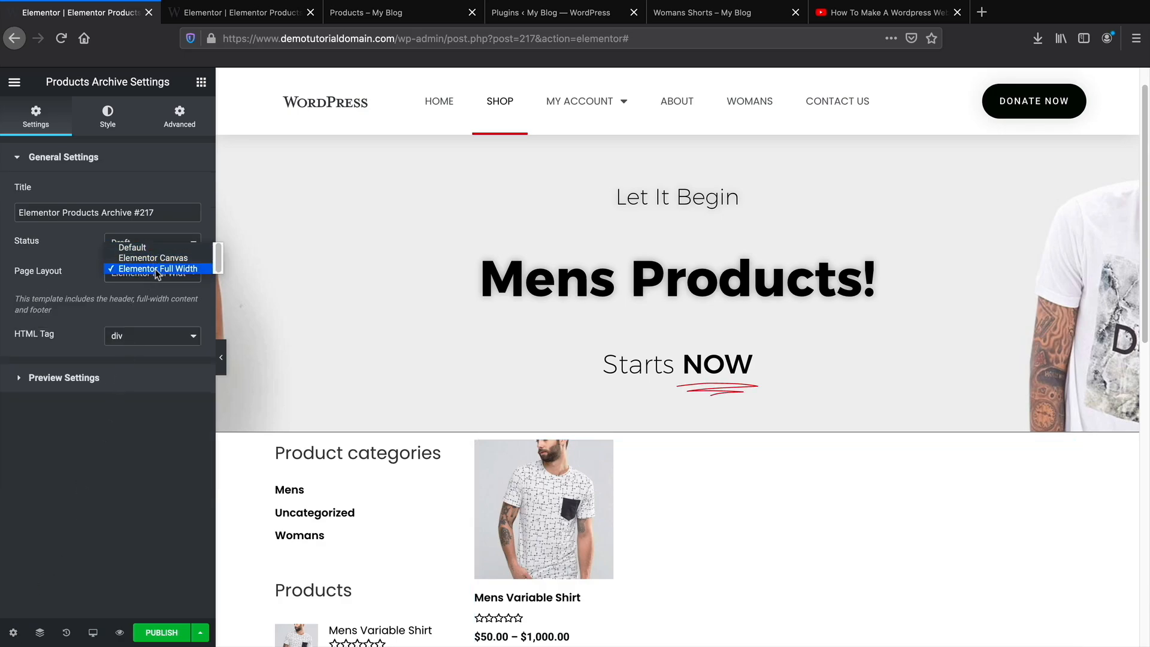
click(155, 247)
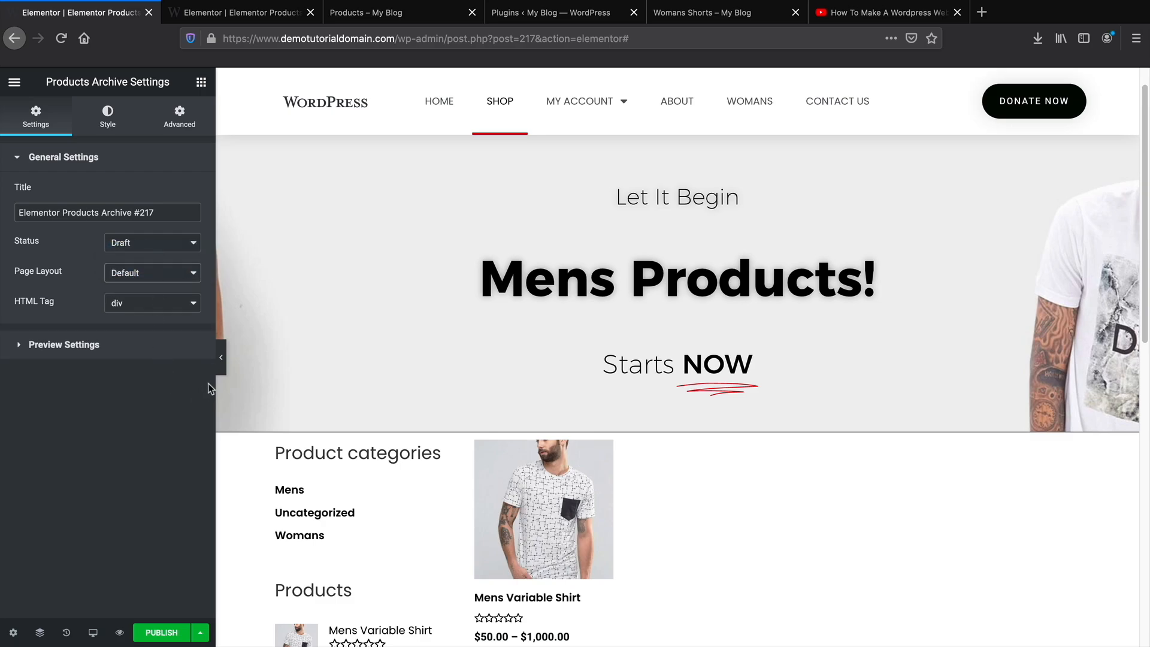
click(224, 360)
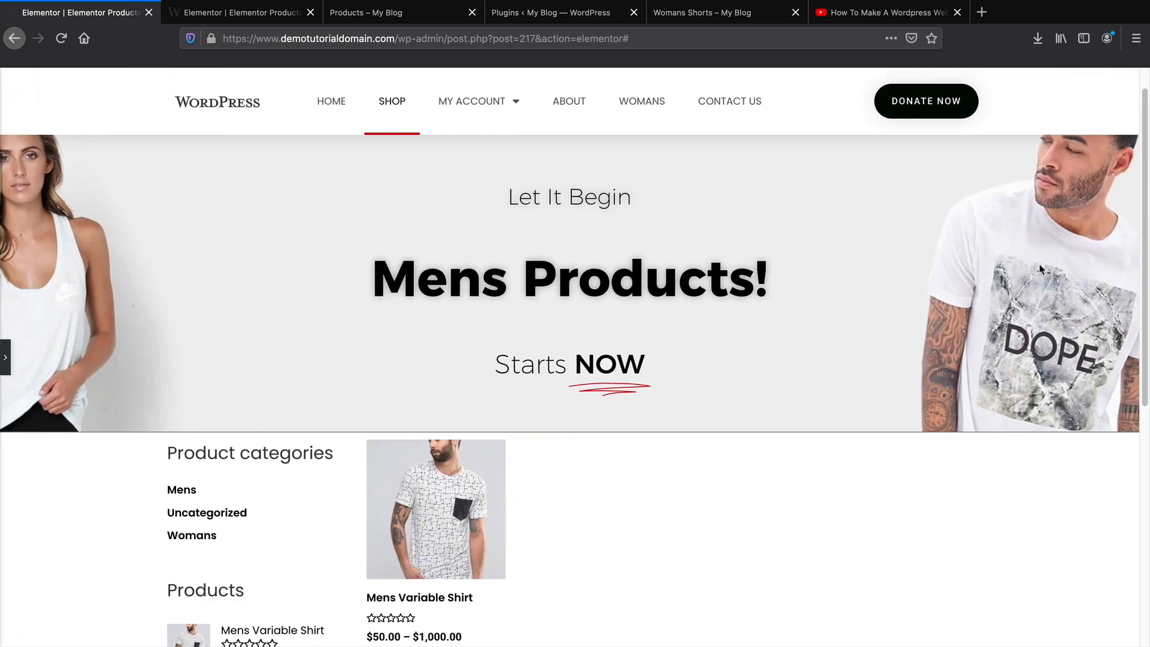
click(5, 357)
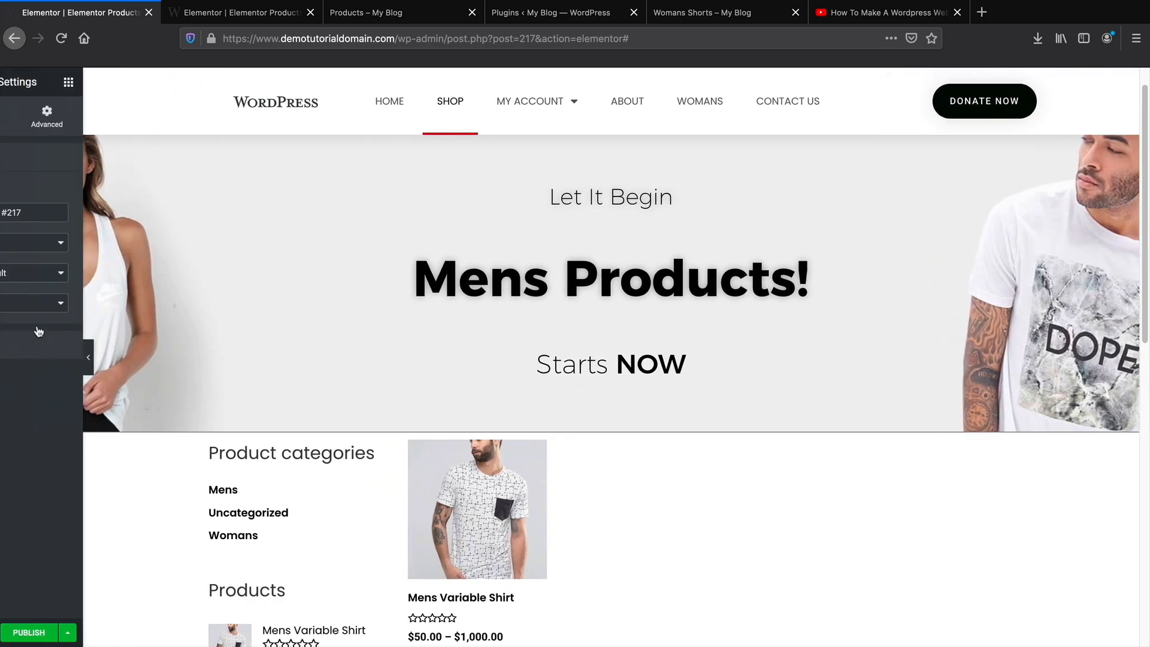
Reselect Default as the products archive's page layout and check the result at full width.
click(147, 274)
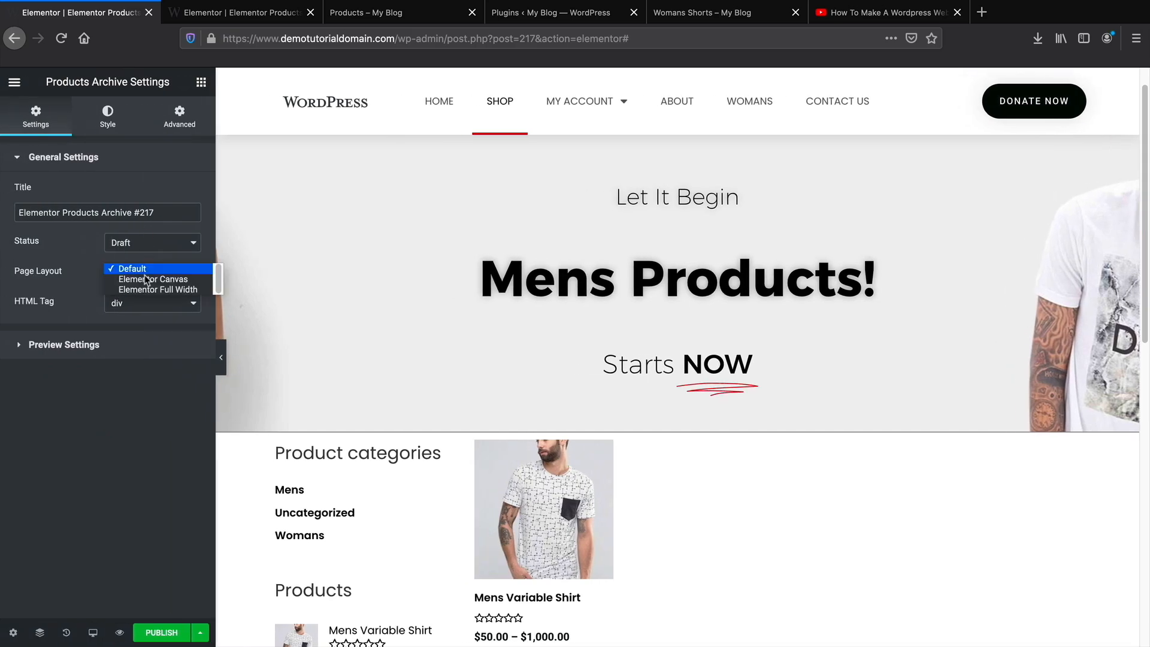
click(149, 270)
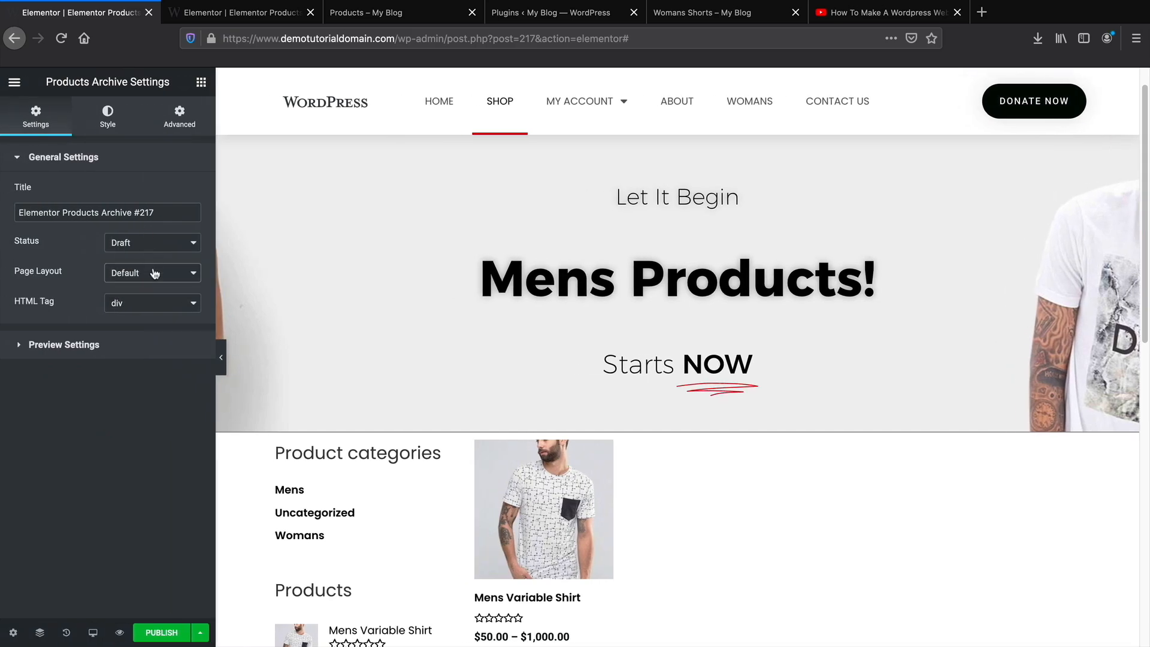
click(154, 274)
click(157, 270)
click(221, 358)
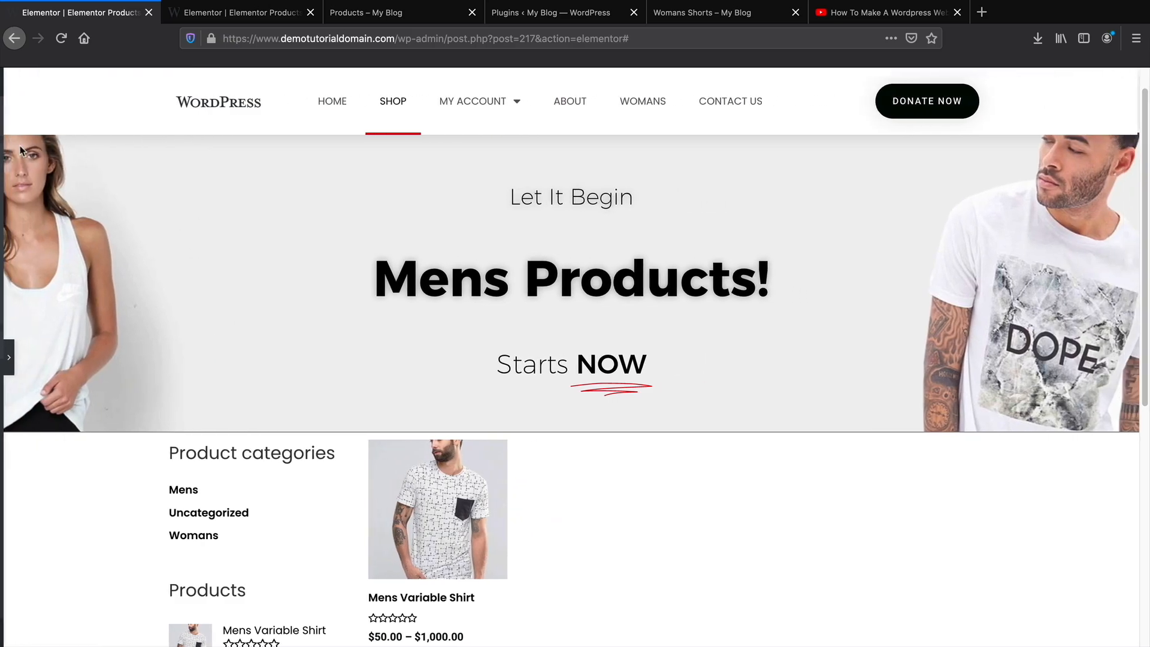
click(18, 351)
Set the products archive's page layout to Elementor Full Width and preview the page without the editing panel.
click(150, 273)
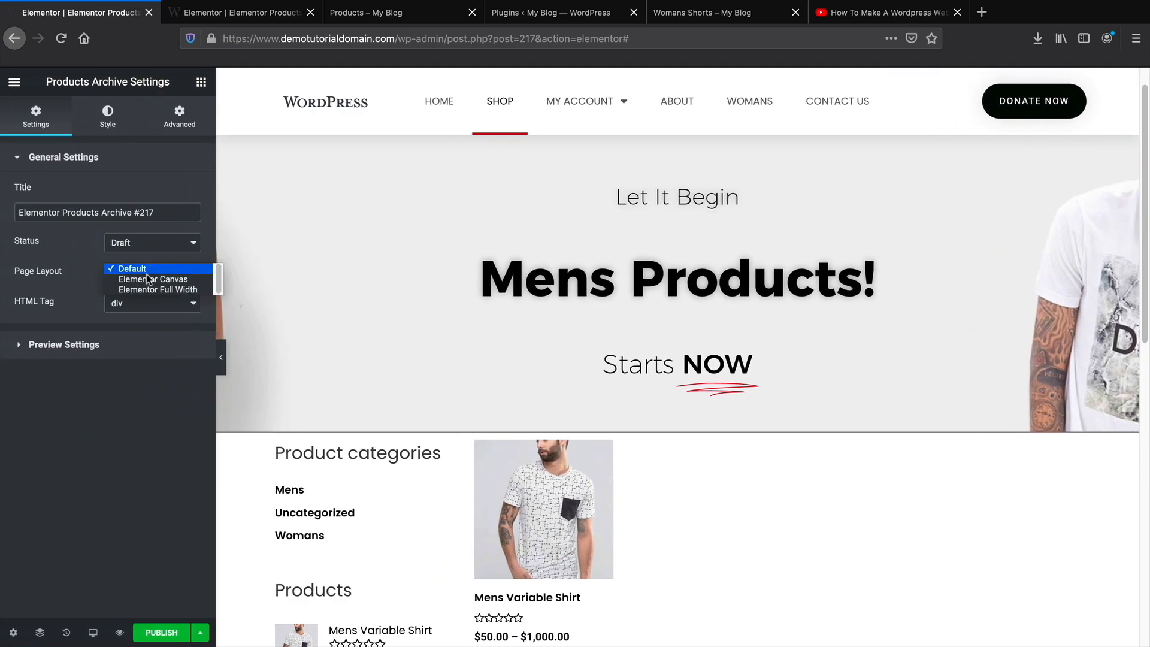
click(151, 290)
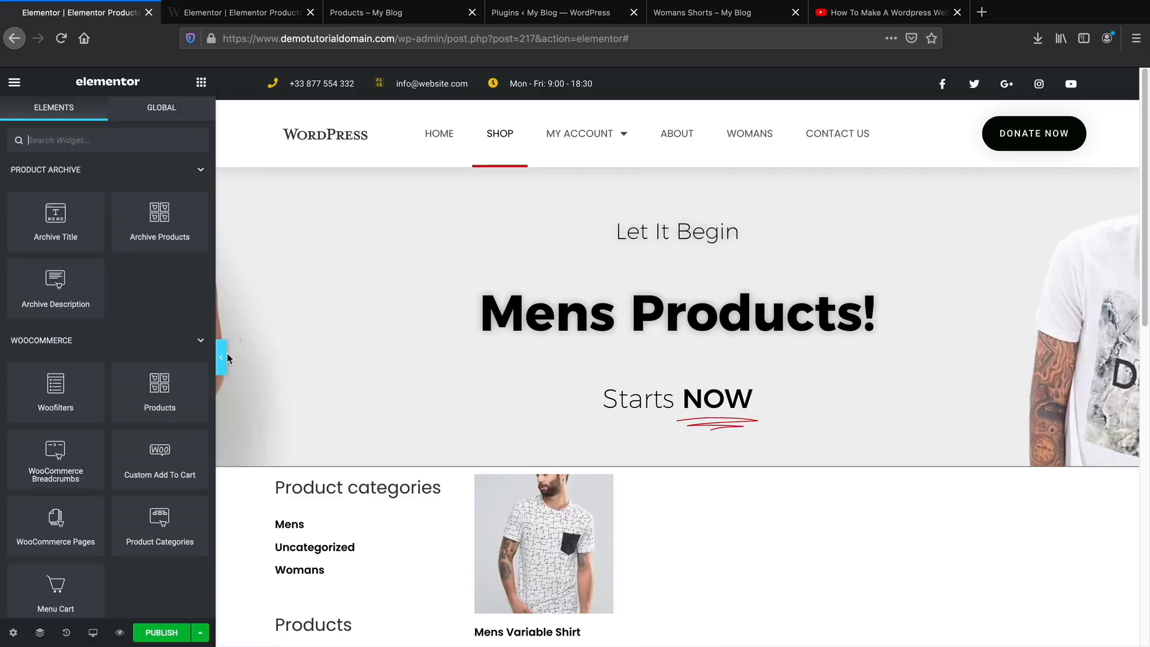
click(221, 358)
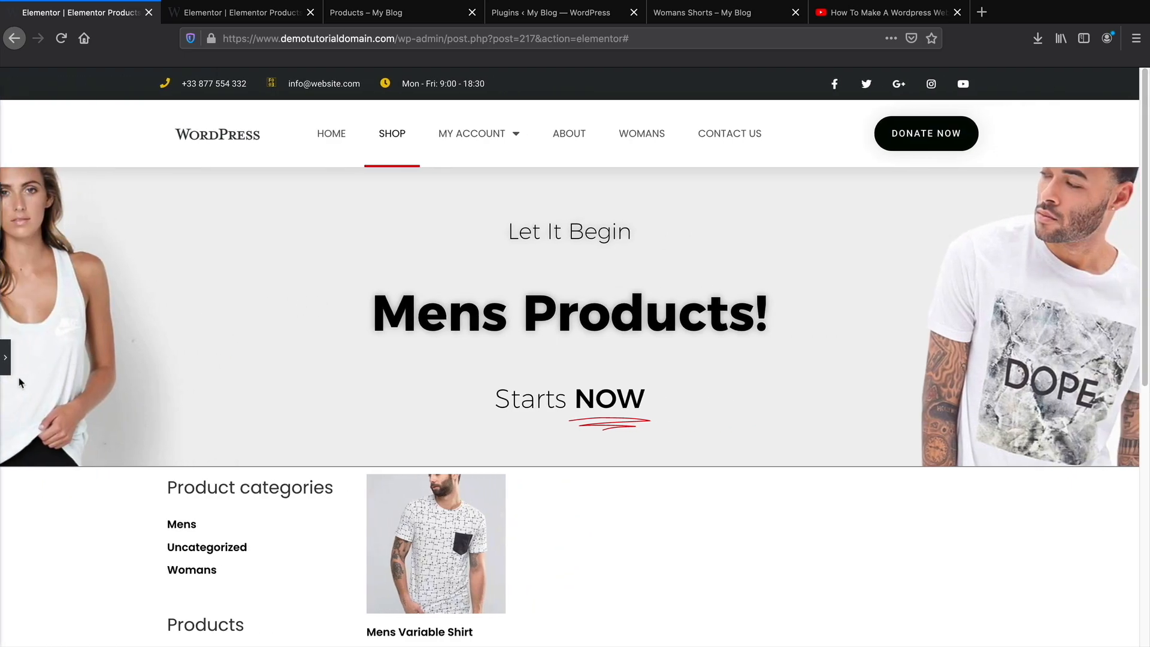
click(6, 358)
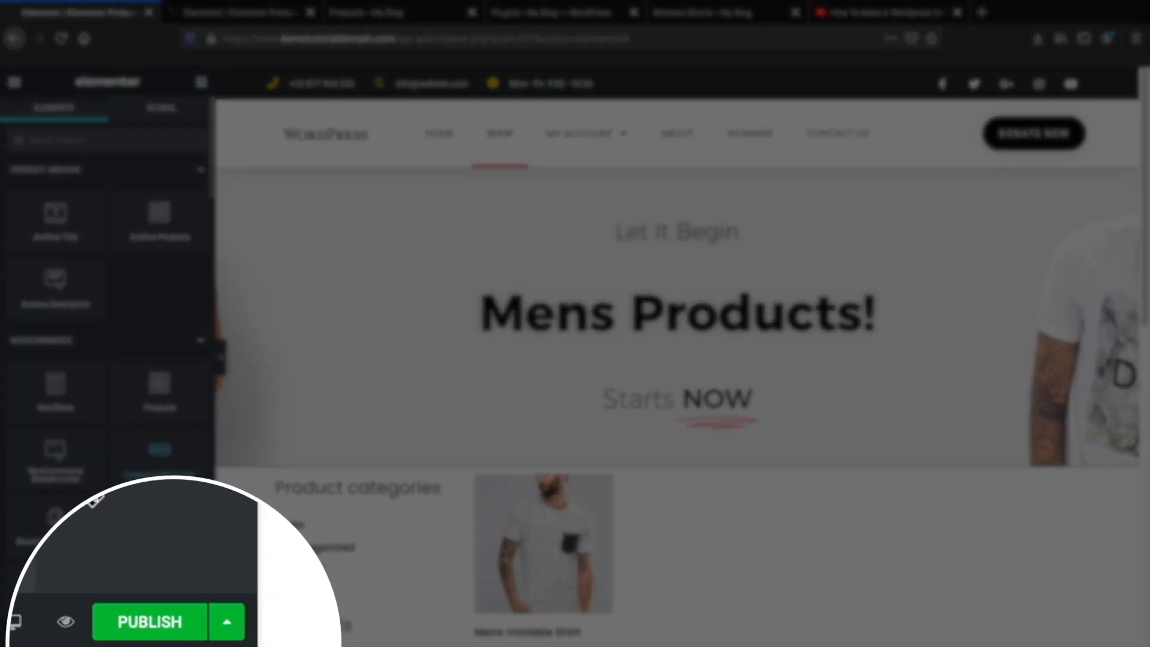
Publish the products archive with the display condition Include, Product categories, Mens.
click(170, 633)
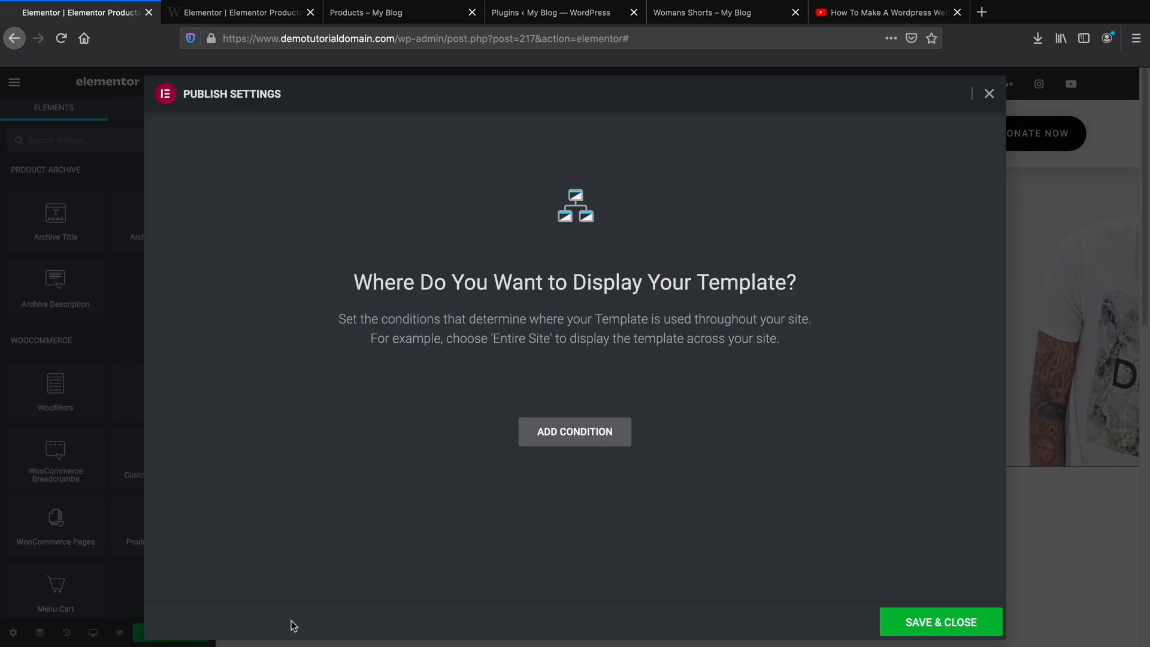
click(574, 436)
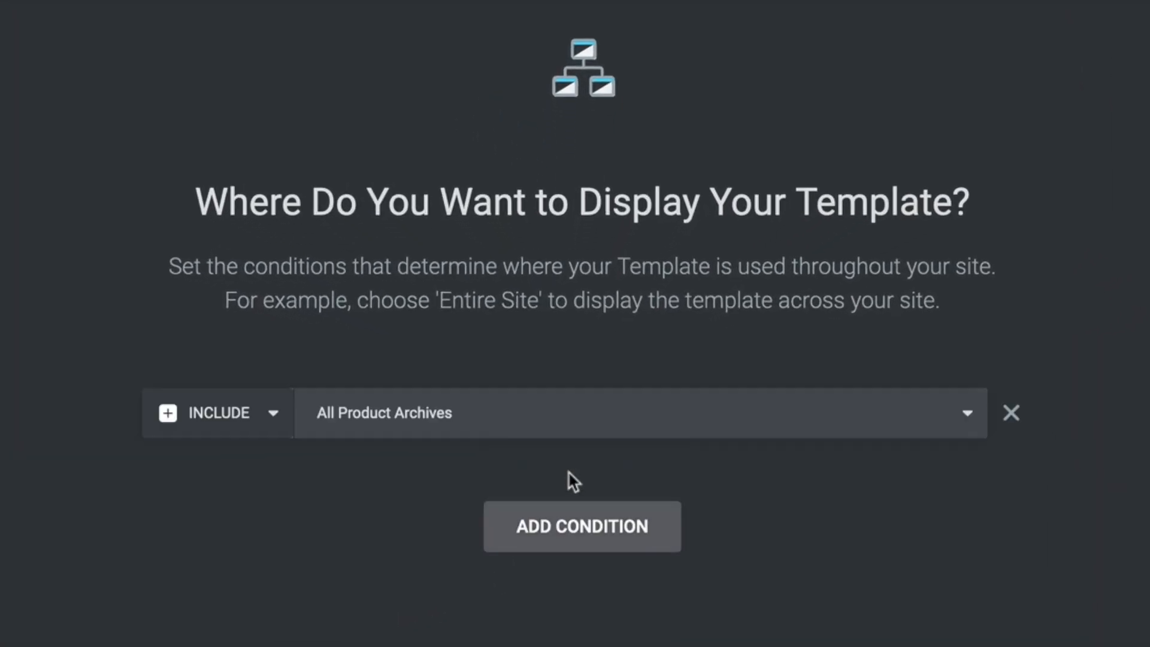
click(511, 415)
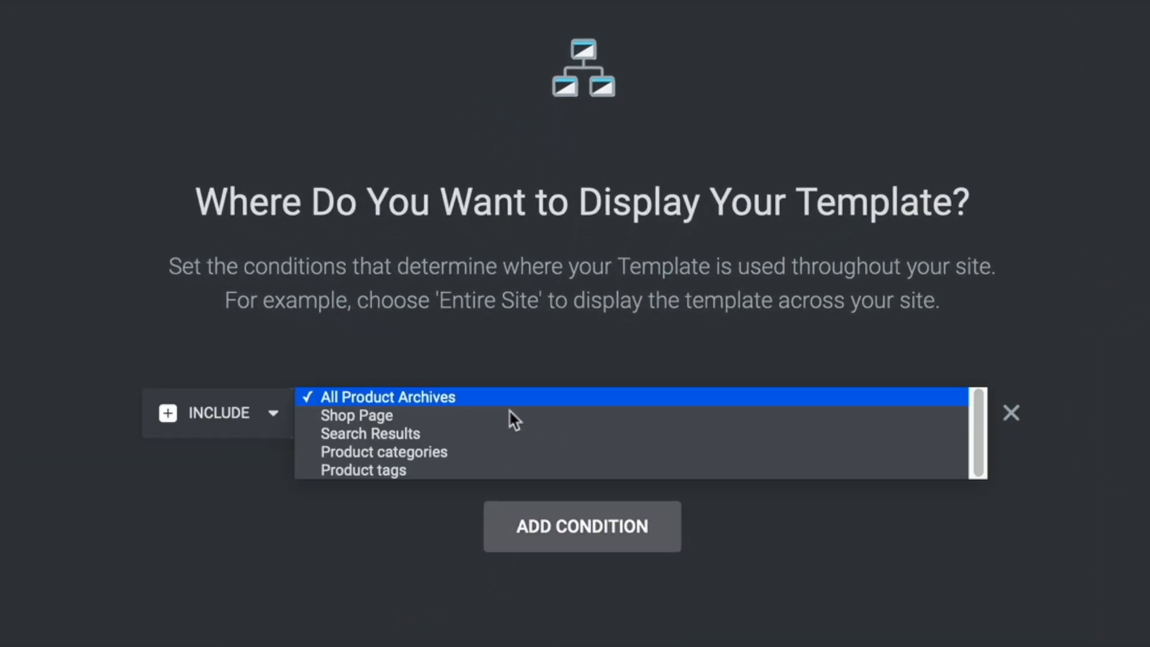
click(371, 454)
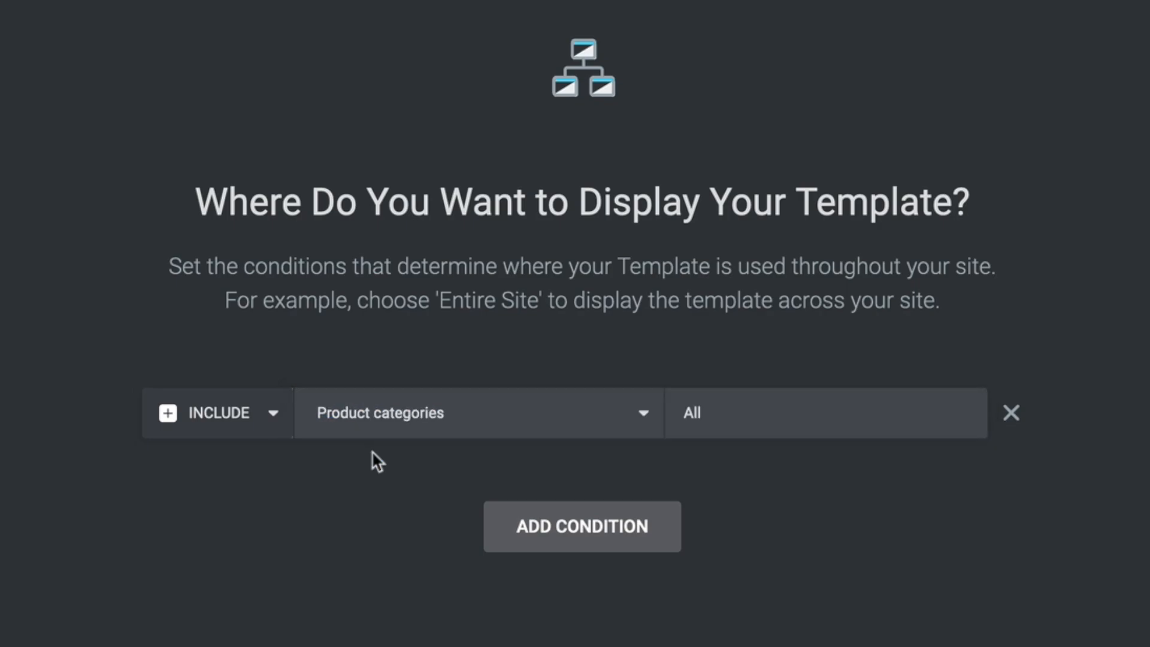
click(847, 429)
text(mens)
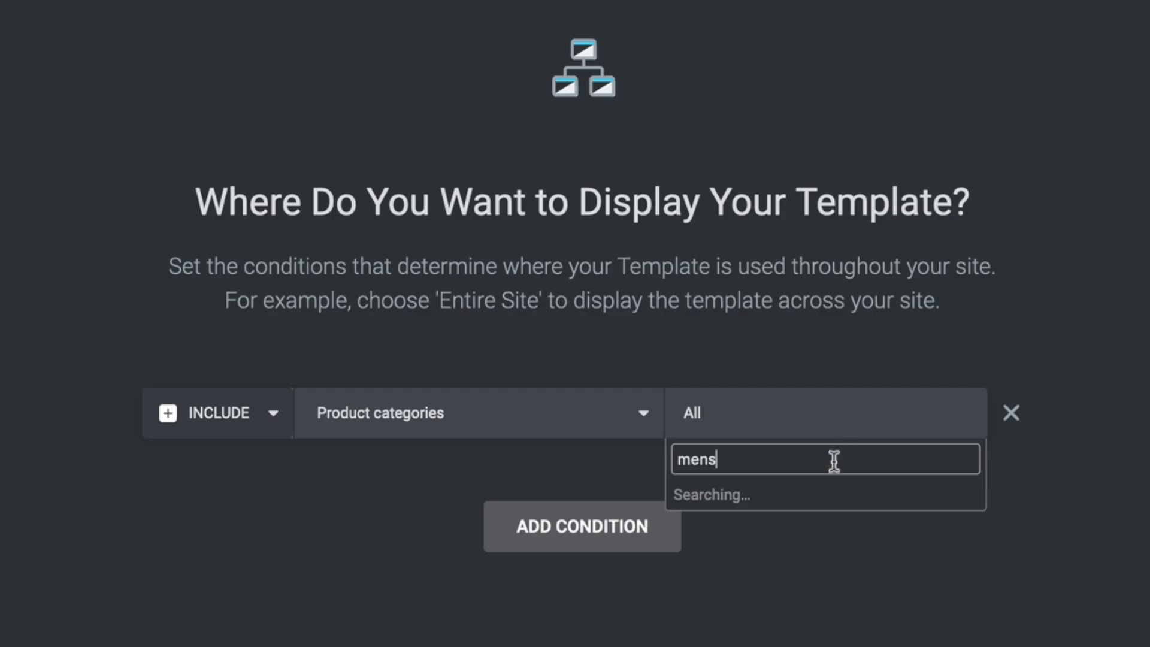
click(706, 495)
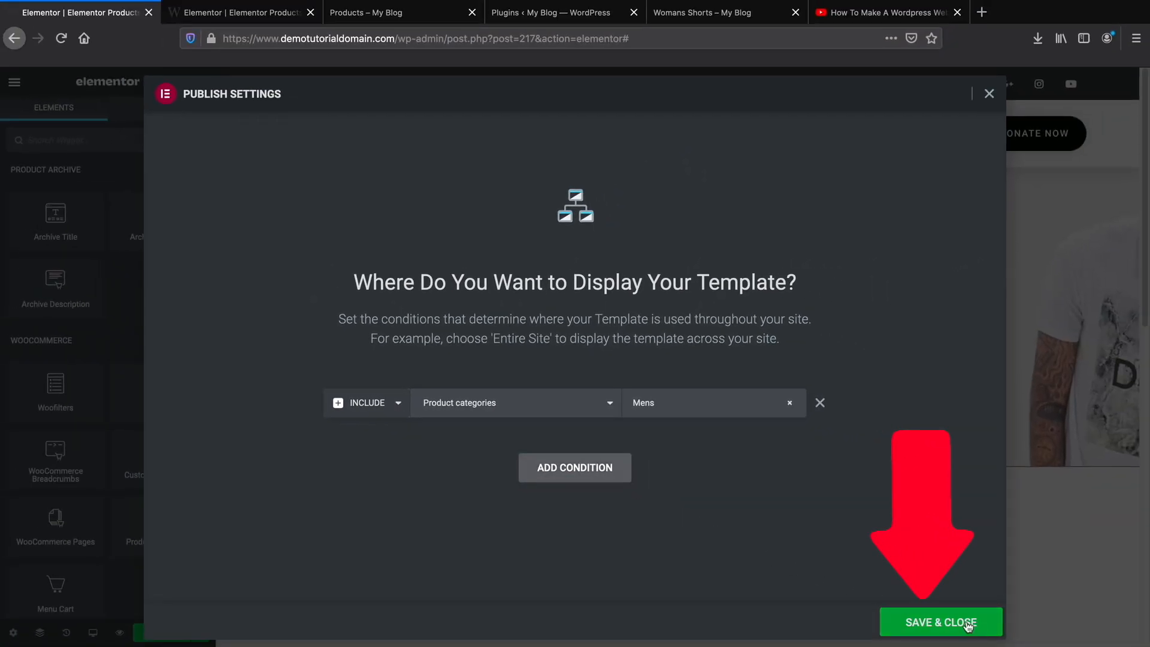
click(962, 623)
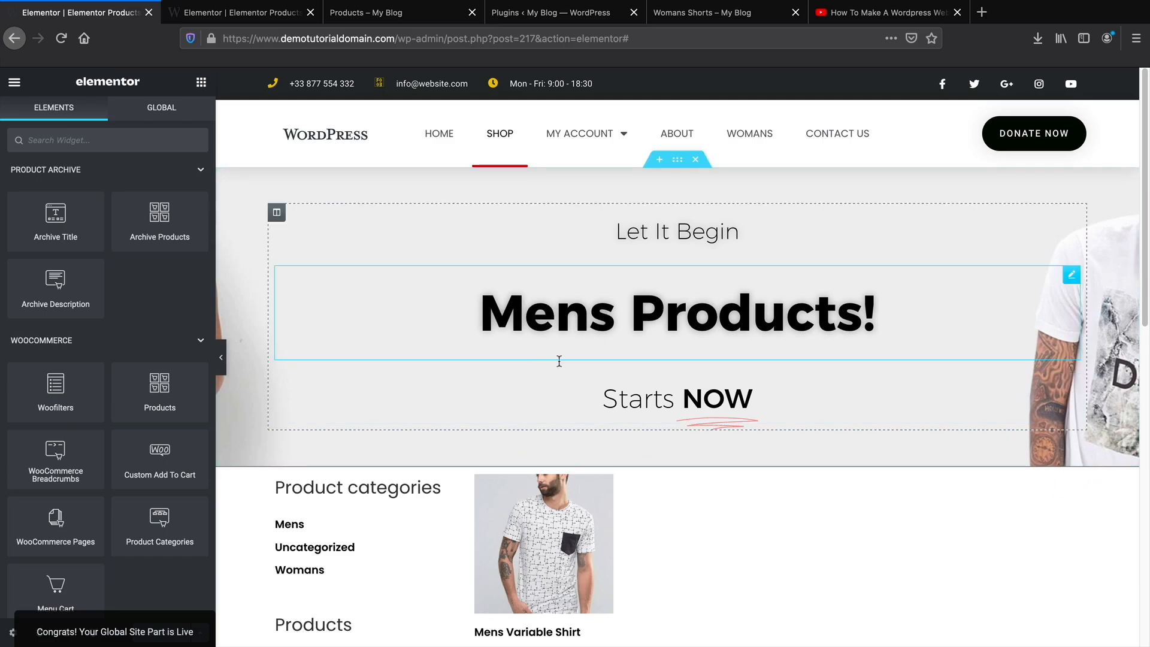
Exit the main shop archive's editor to the live site and view the Home page and the Shop page's banner.
click(239, 16)
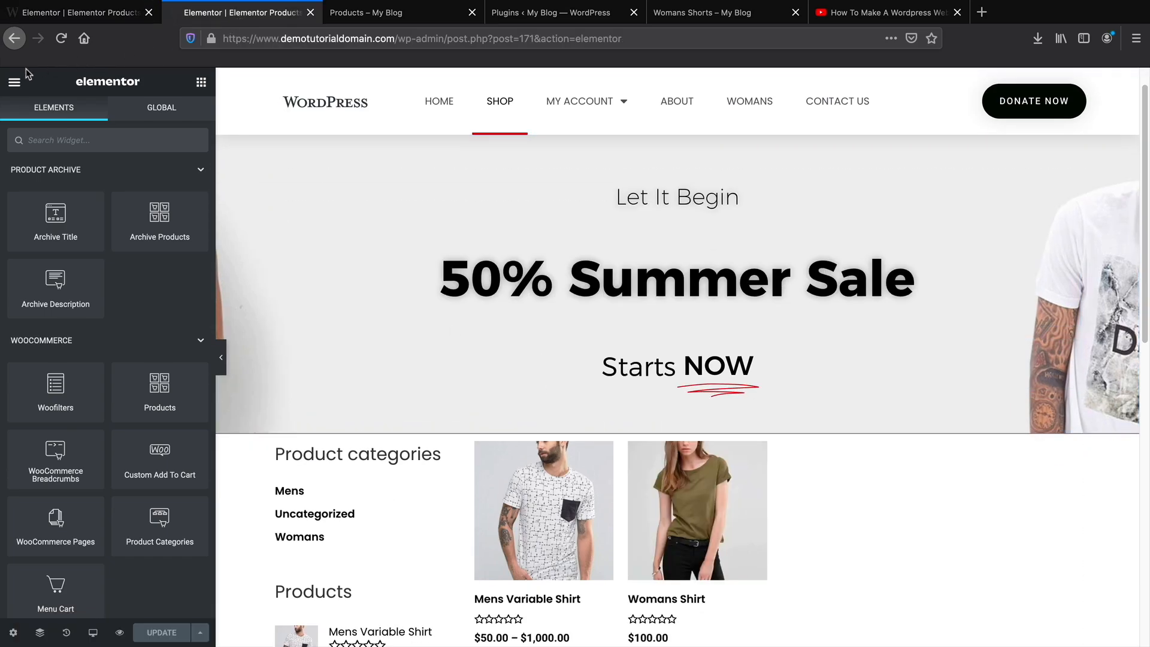
click(14, 82)
click(69, 303)
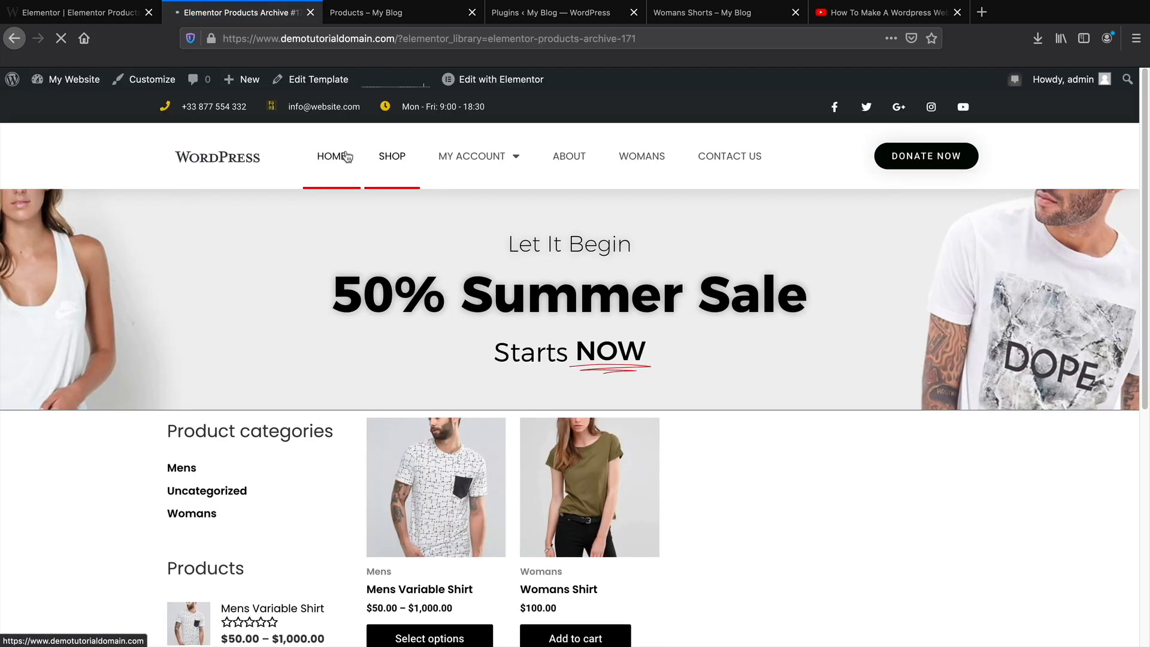
click(346, 157)
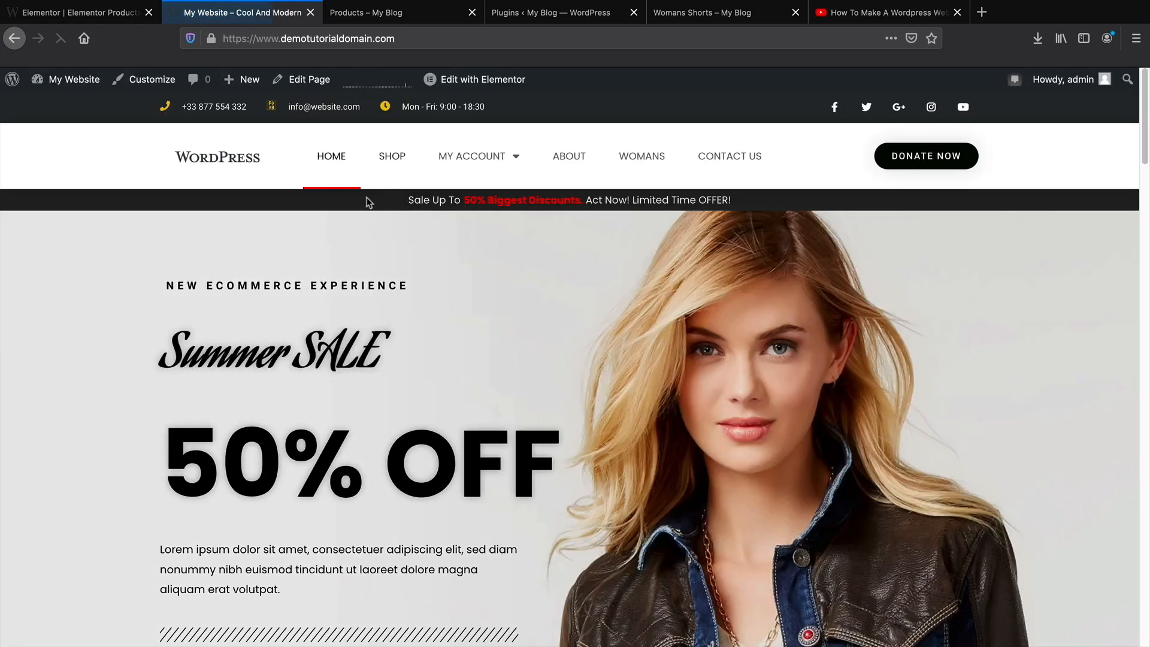
click(388, 164)
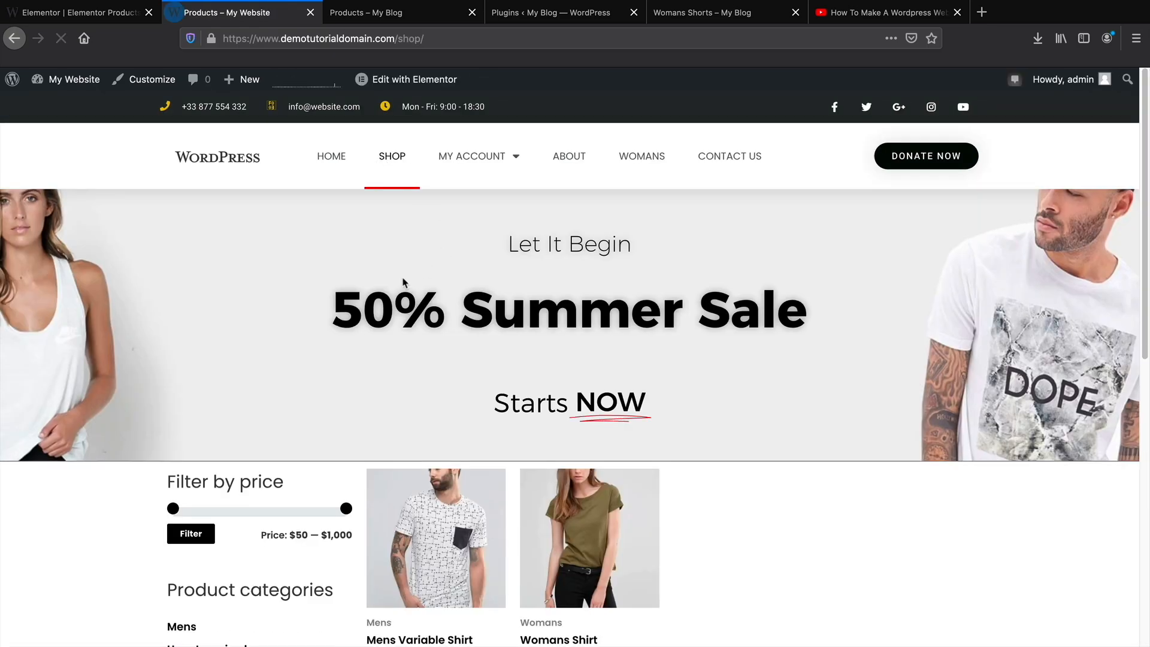
drag(333, 299, 782, 303)
click(727, 280)
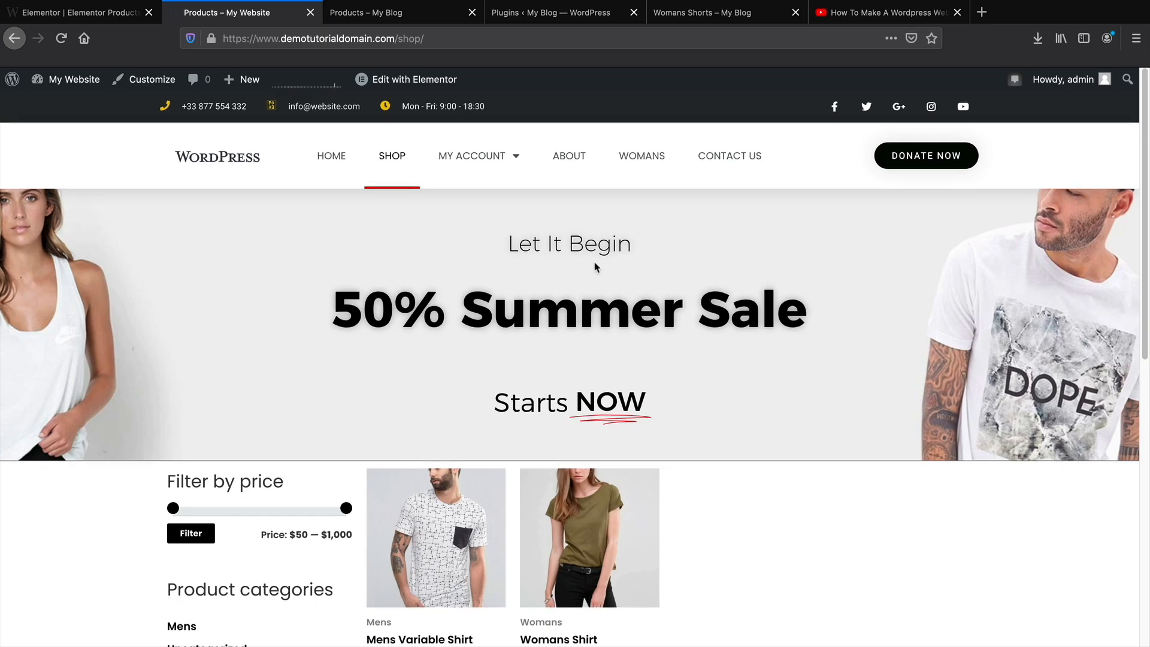
Open the Mens category from the live shop page and examine its banner heading and product grid.
scroll(415, 338, down, 3)
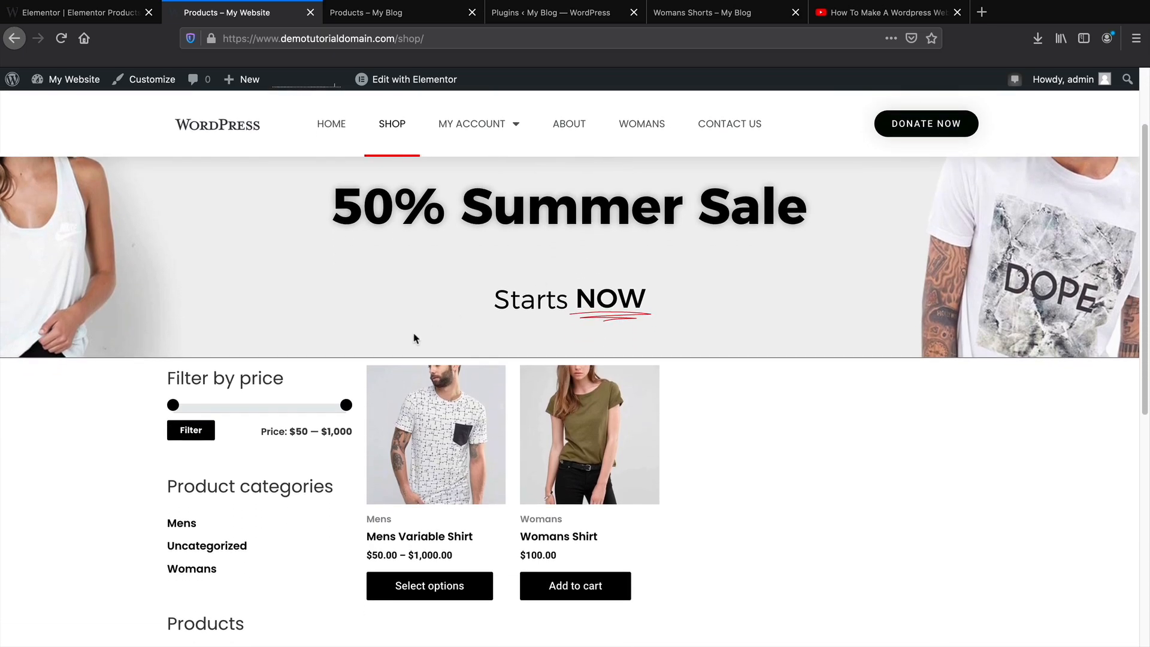
click(188, 525)
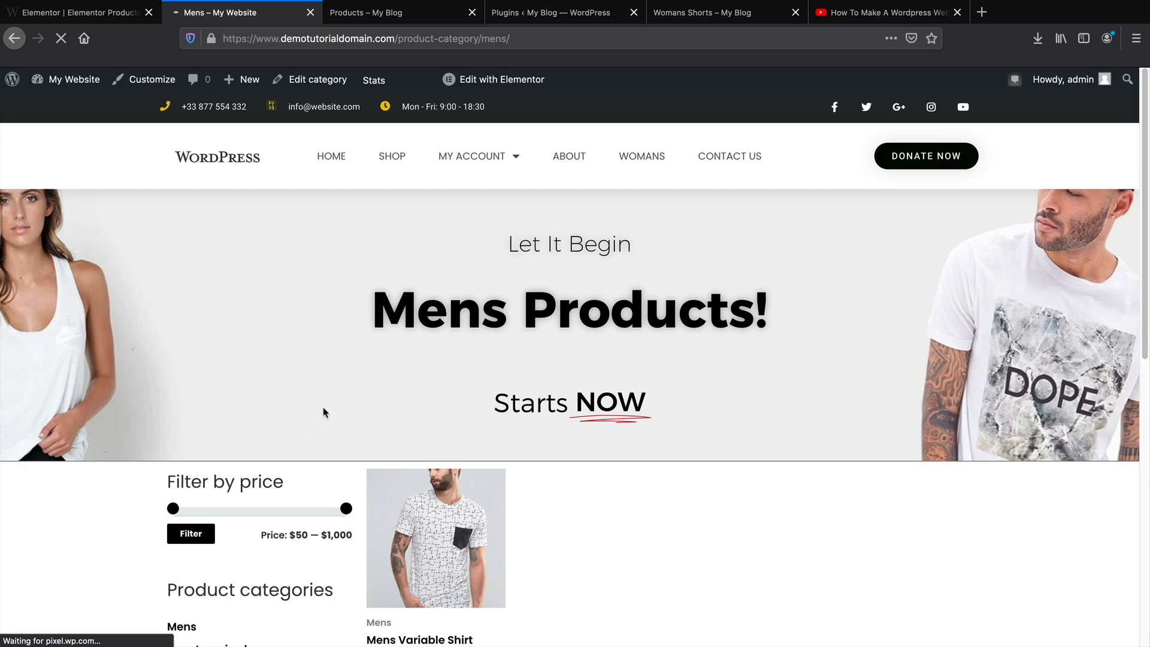
drag(361, 313, 772, 318)
click(772, 319)
scroll(760, 314, down, 3)
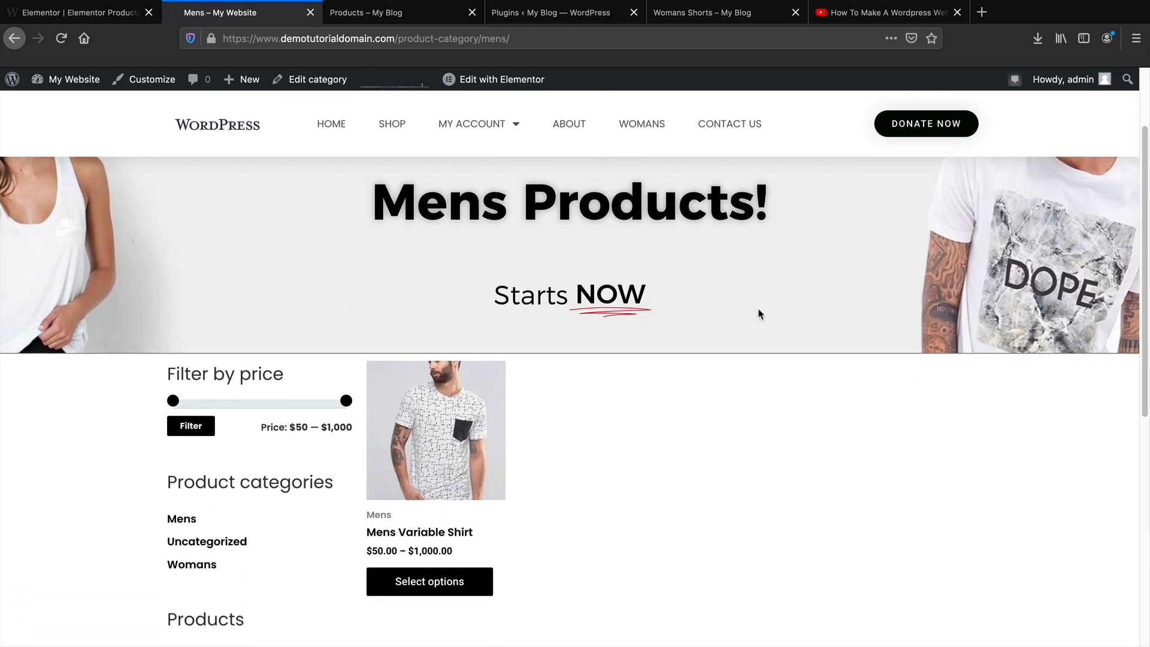
scroll(760, 314, down, 1)
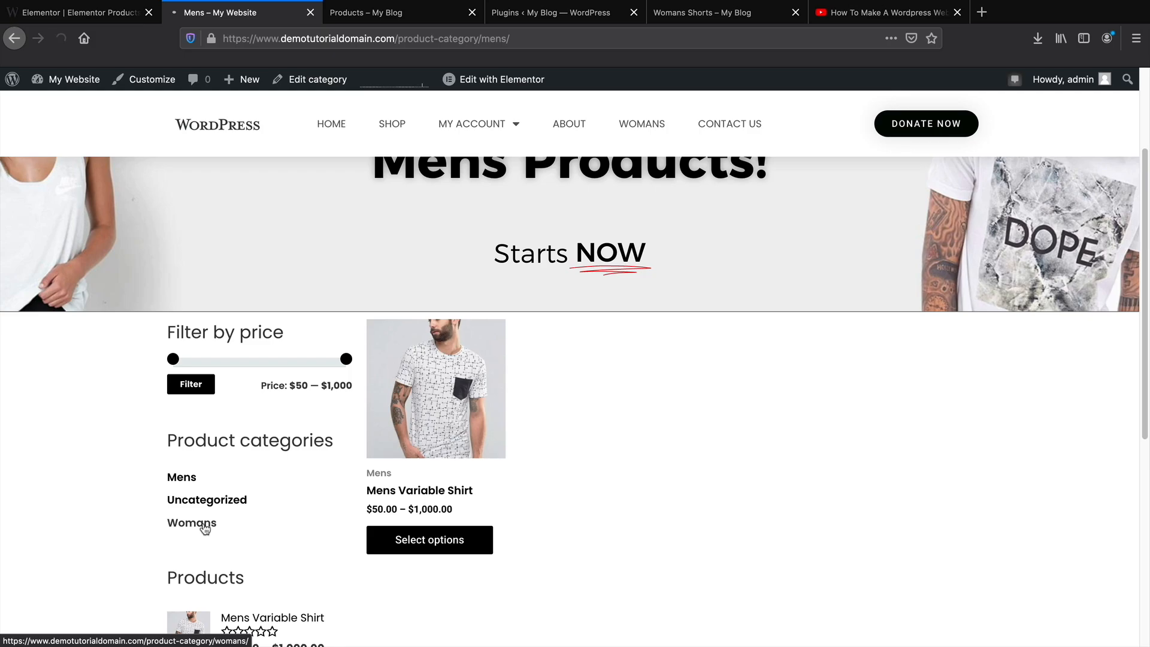
Check the Womans category page and return to the shop page's product grid.
click(204, 527)
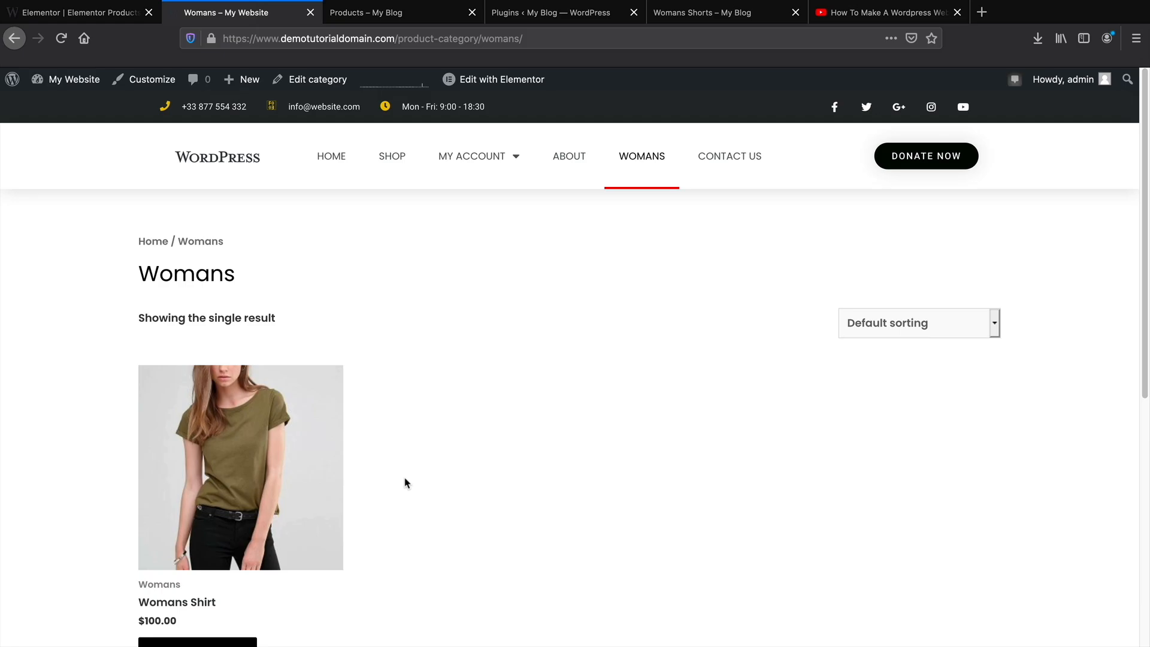
key(alt+Left)
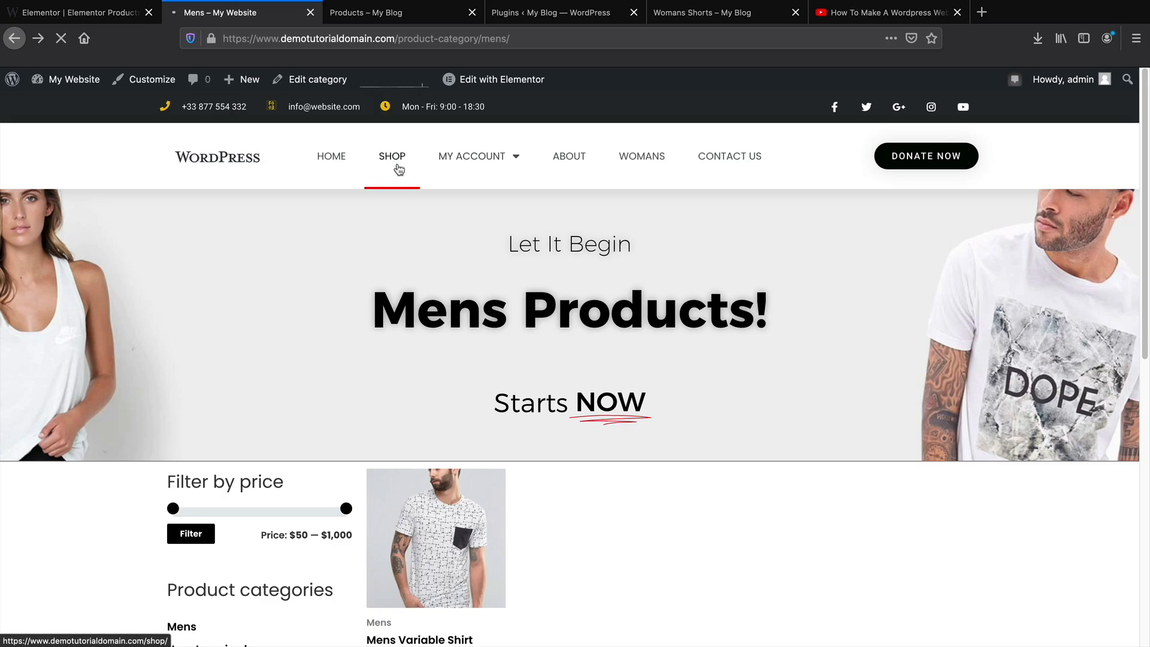
scroll(424, 231, down, 5)
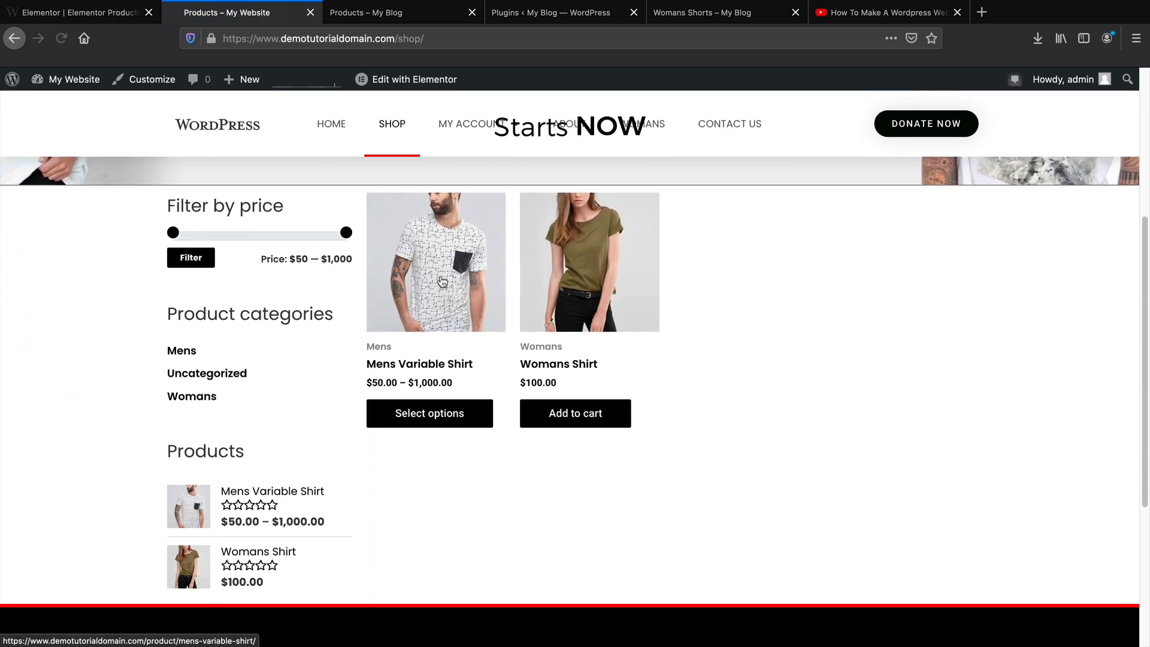
Open the Mens Variable Shirt from the shop grid and review its product page layout down to the description.
click(442, 282)
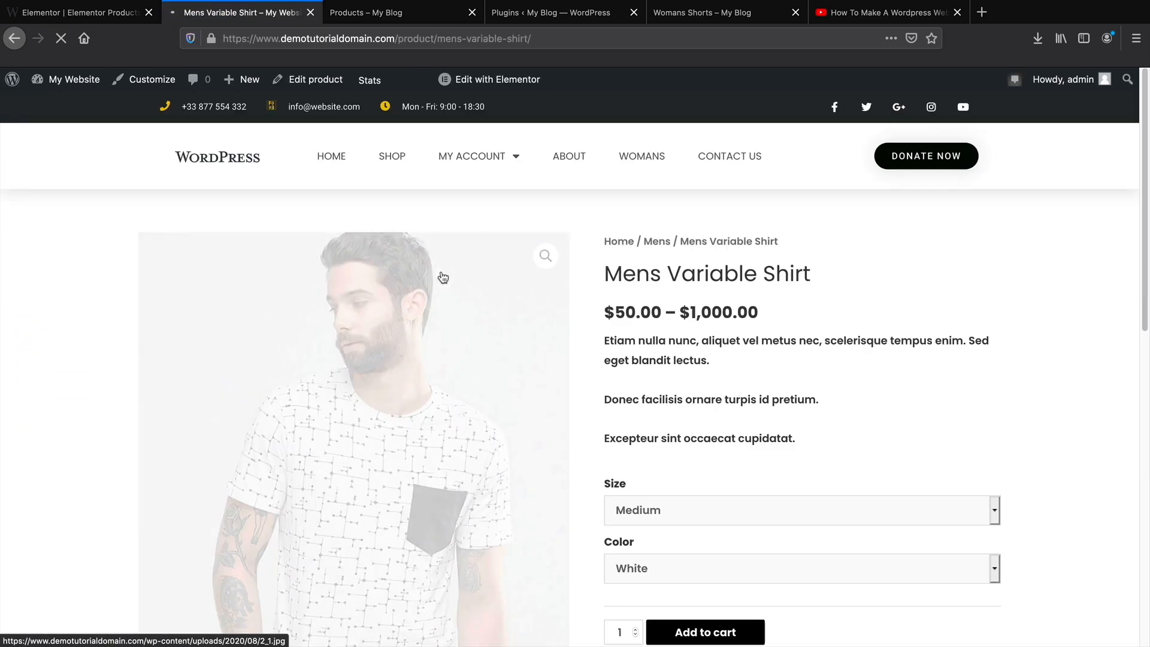
scroll(605, 290, down, 5)
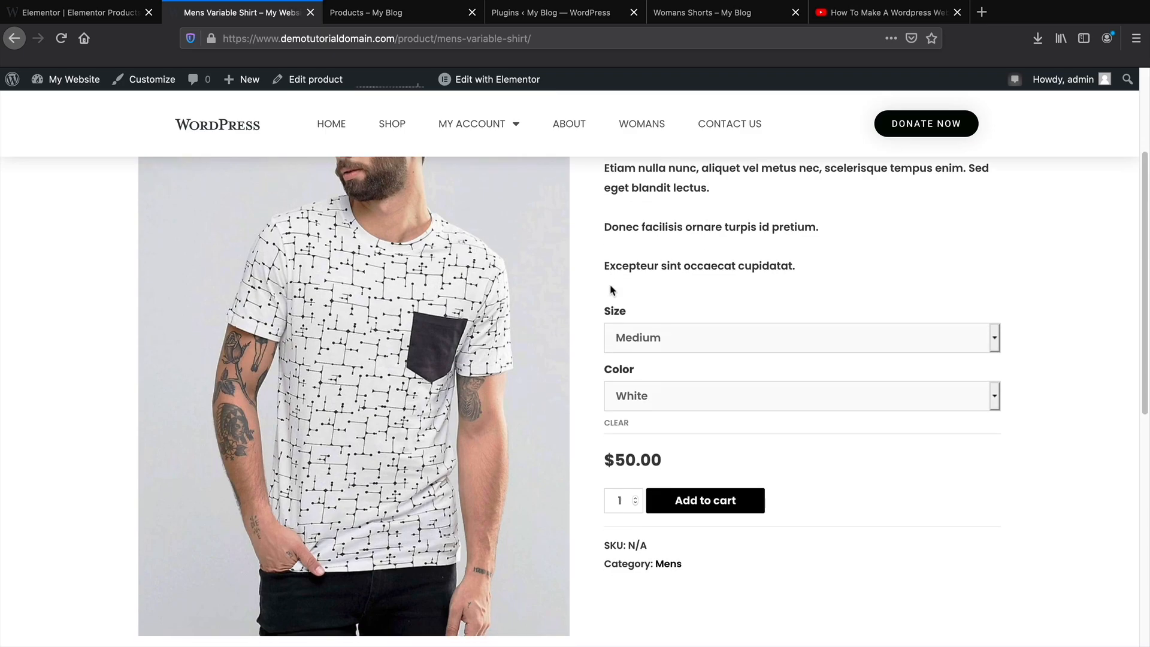
scroll(611, 292, down, 5)
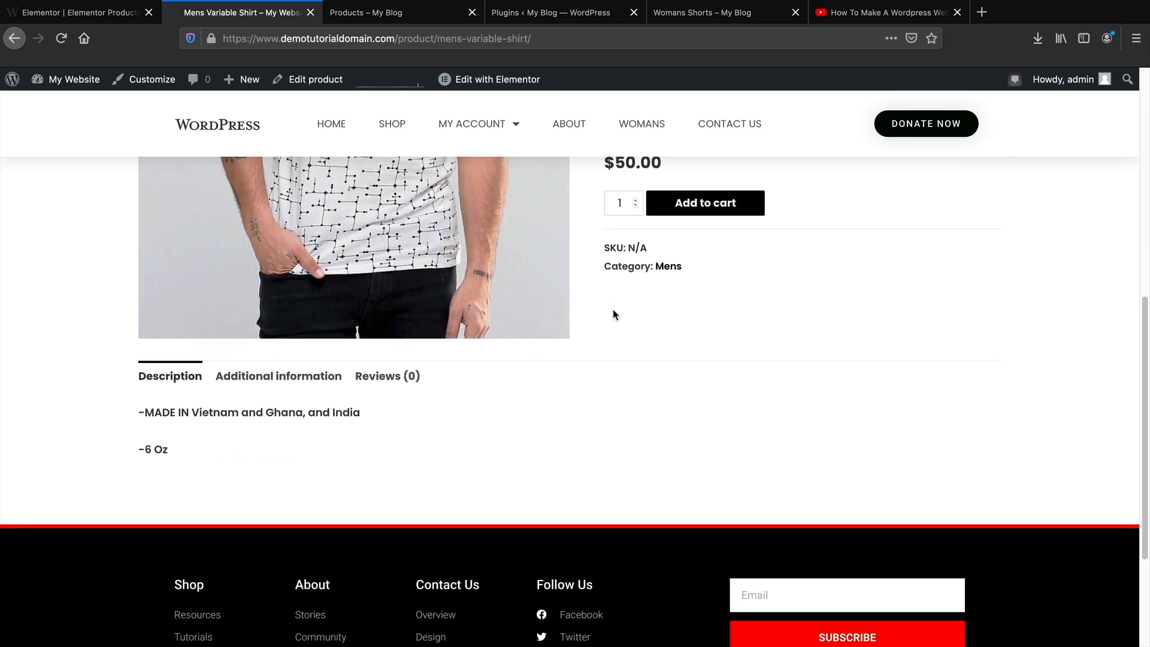
scroll(614, 309, up, 2)
scroll(614, 308, up, 5)
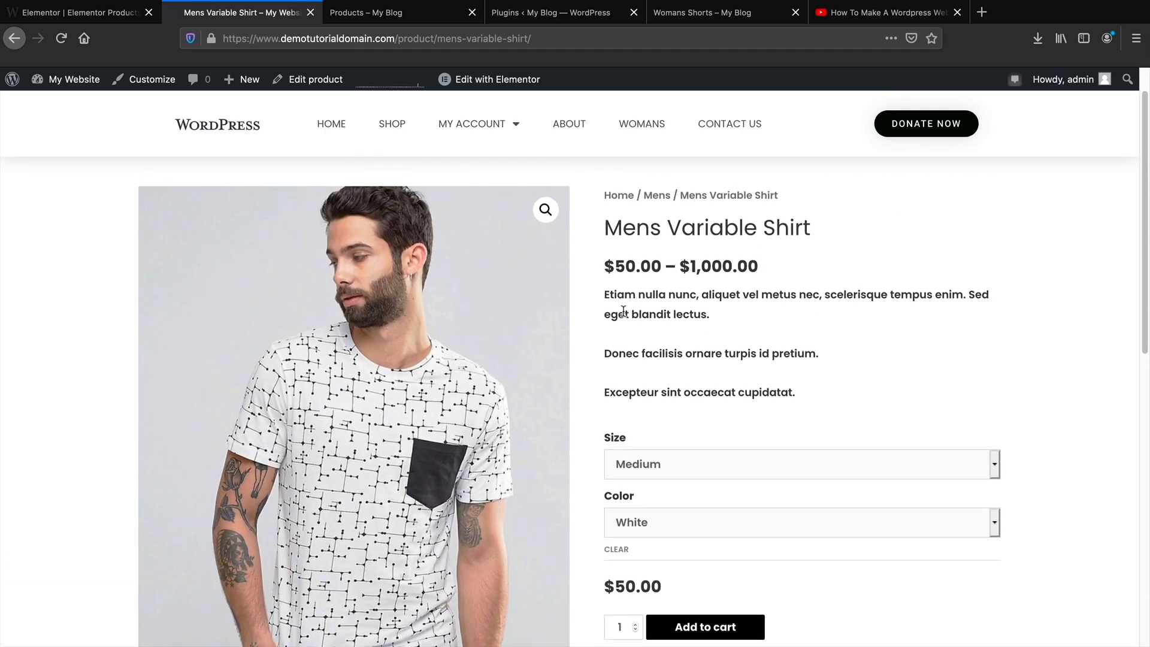
scroll(623, 311, up, 1)
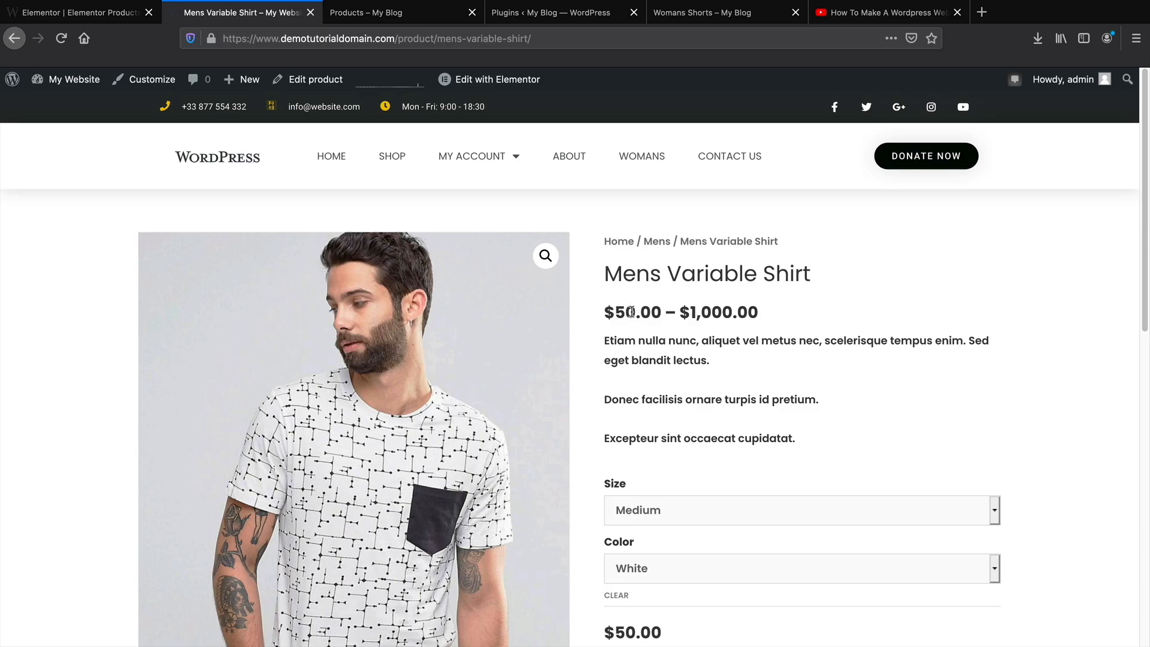
Return to the Mens archive in the editor and add a new Single Product template through the Theme Builder.
click(84, 12)
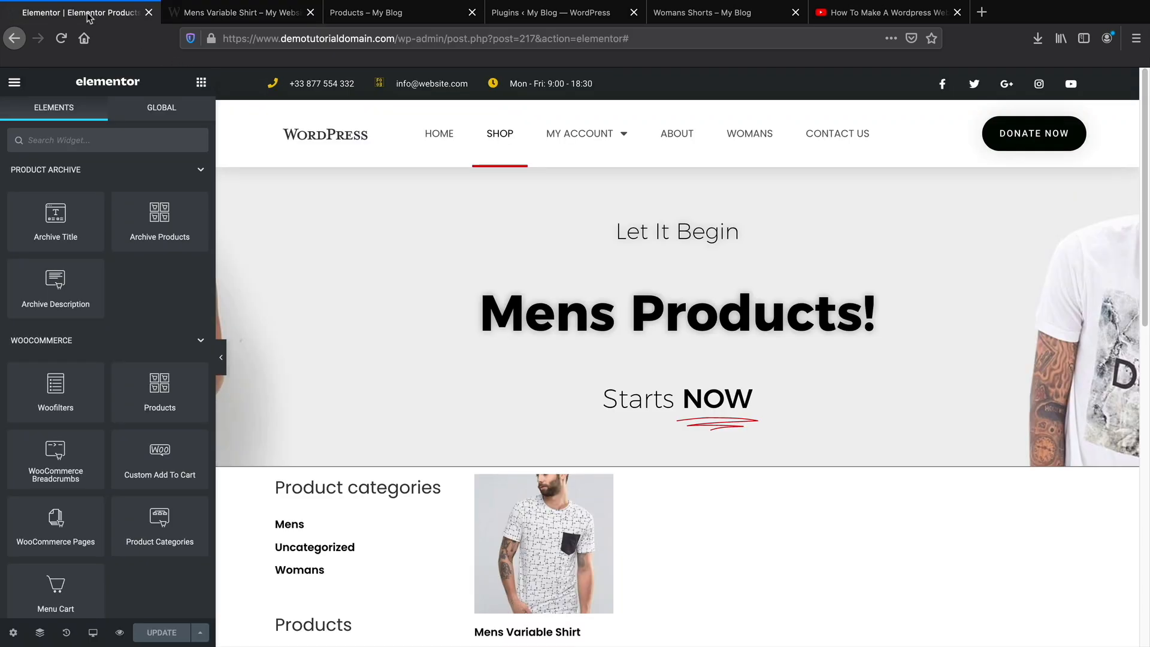
click(13, 82)
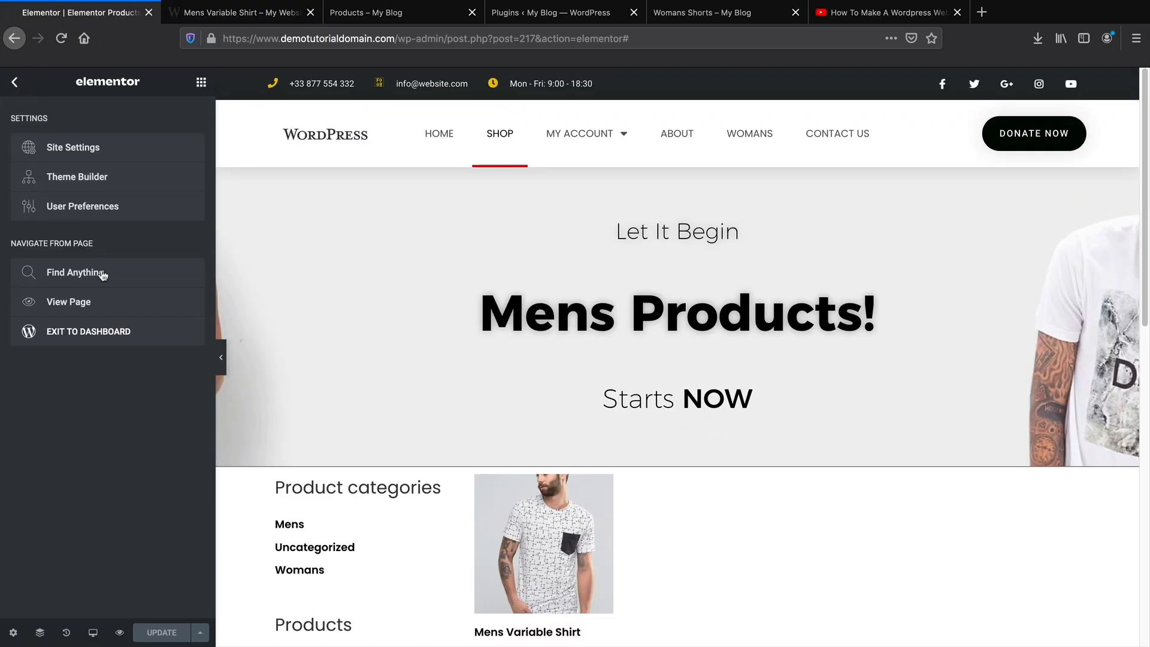
click(54, 176)
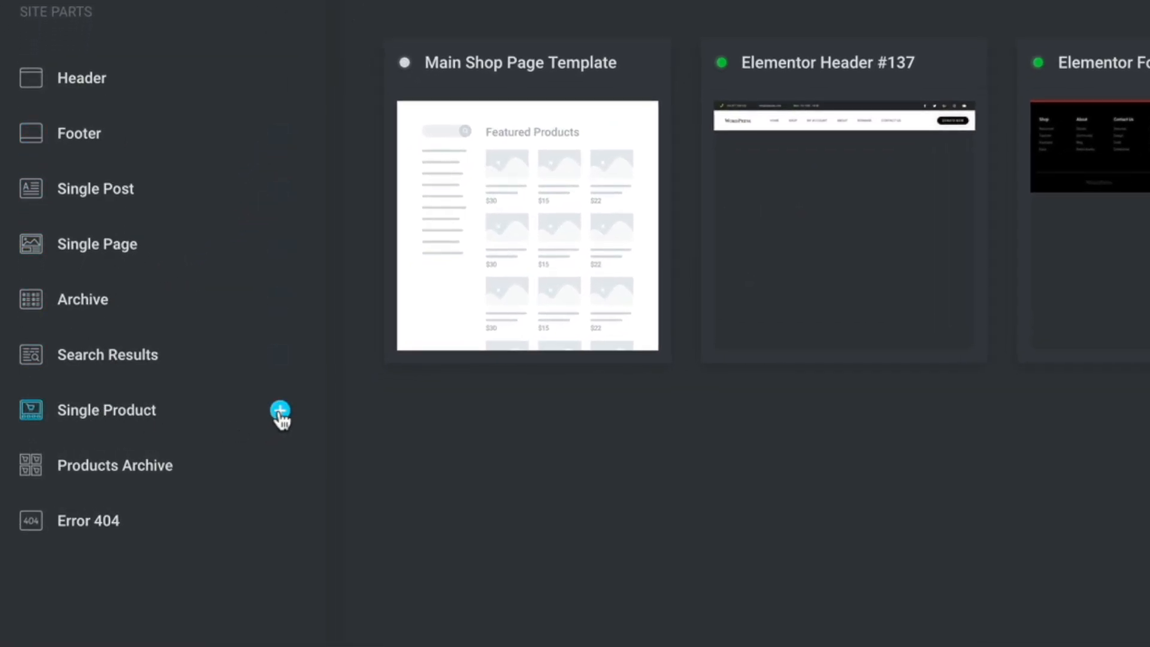
click(247, 413)
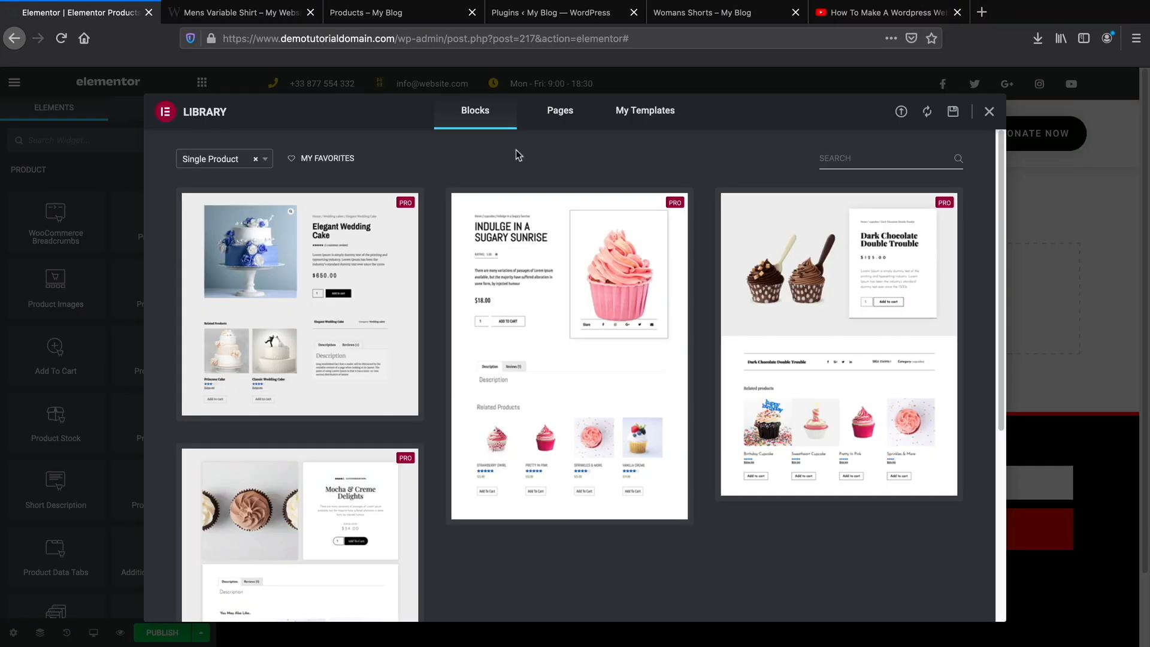
Look over the premade Single Product blocks in the template library, then close it without inserting one.
mouse_move(508, 195)
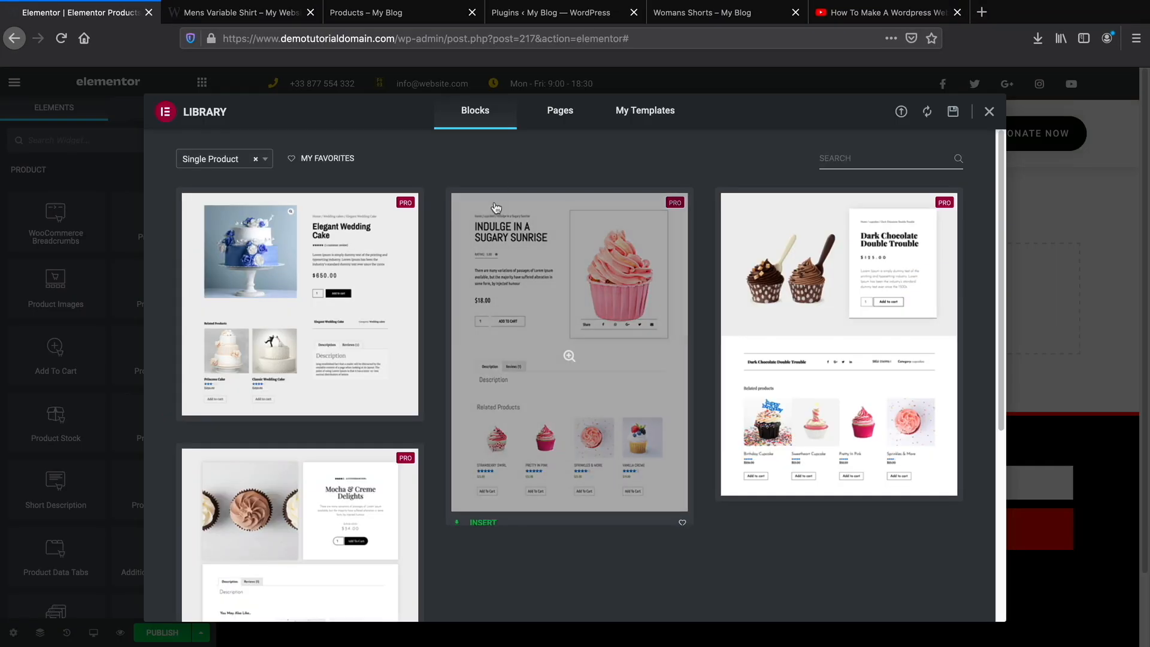
scroll(500, 197, down, 1)
mouse_move(360, 249)
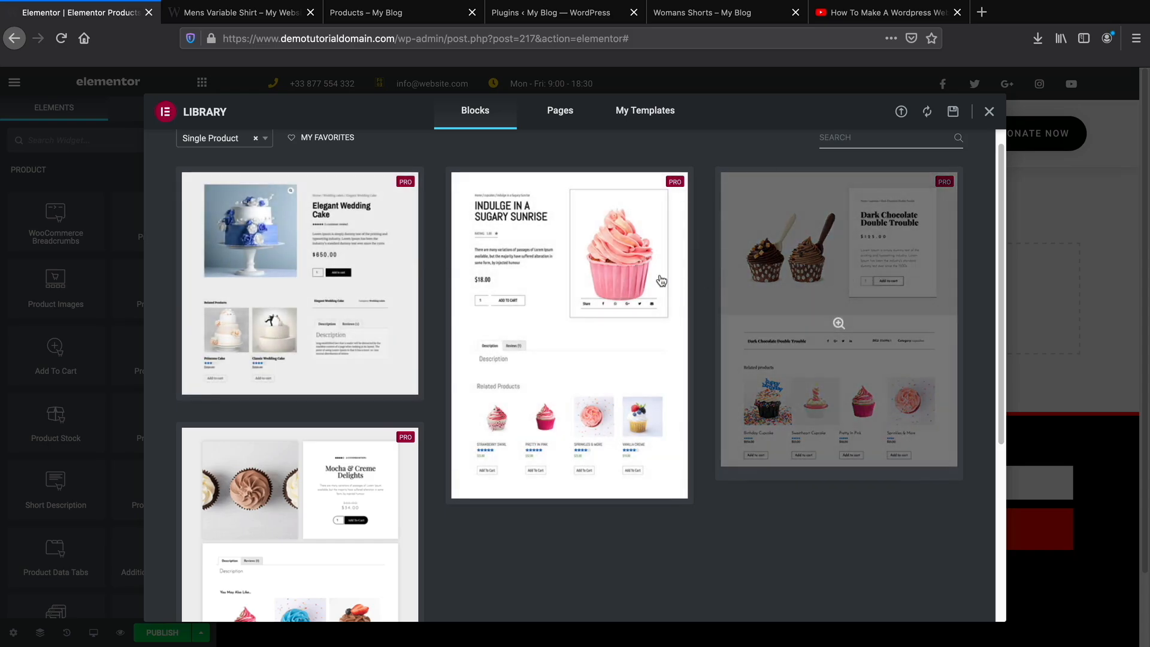
scroll(414, 209, up, 1)
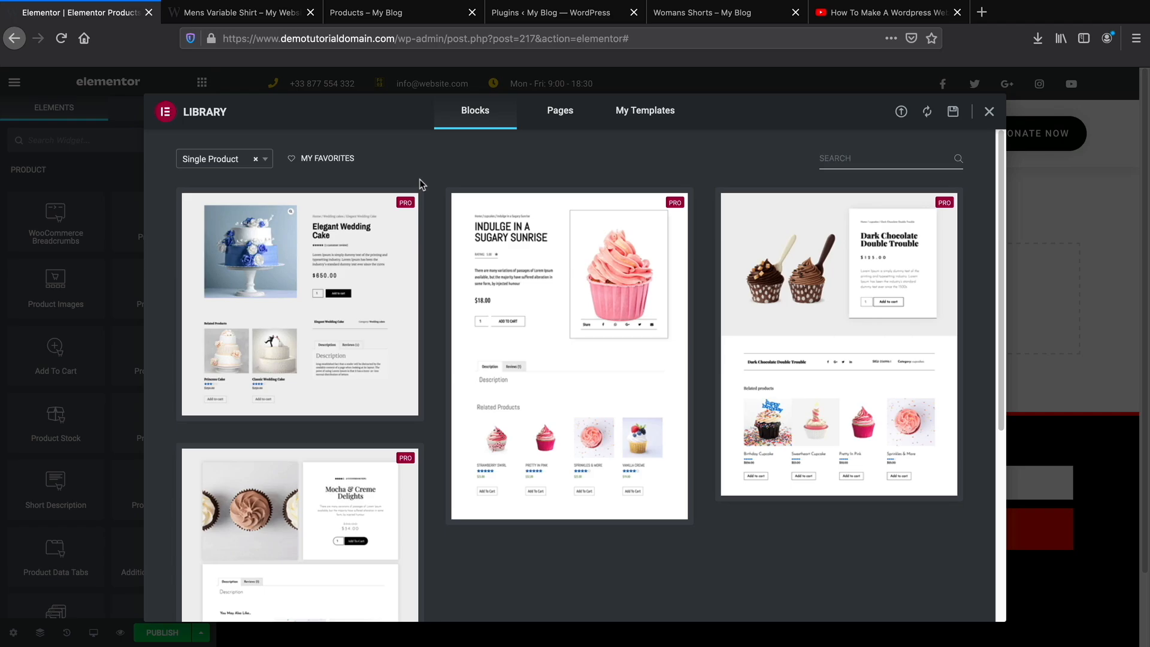
mouse_move(565, 259)
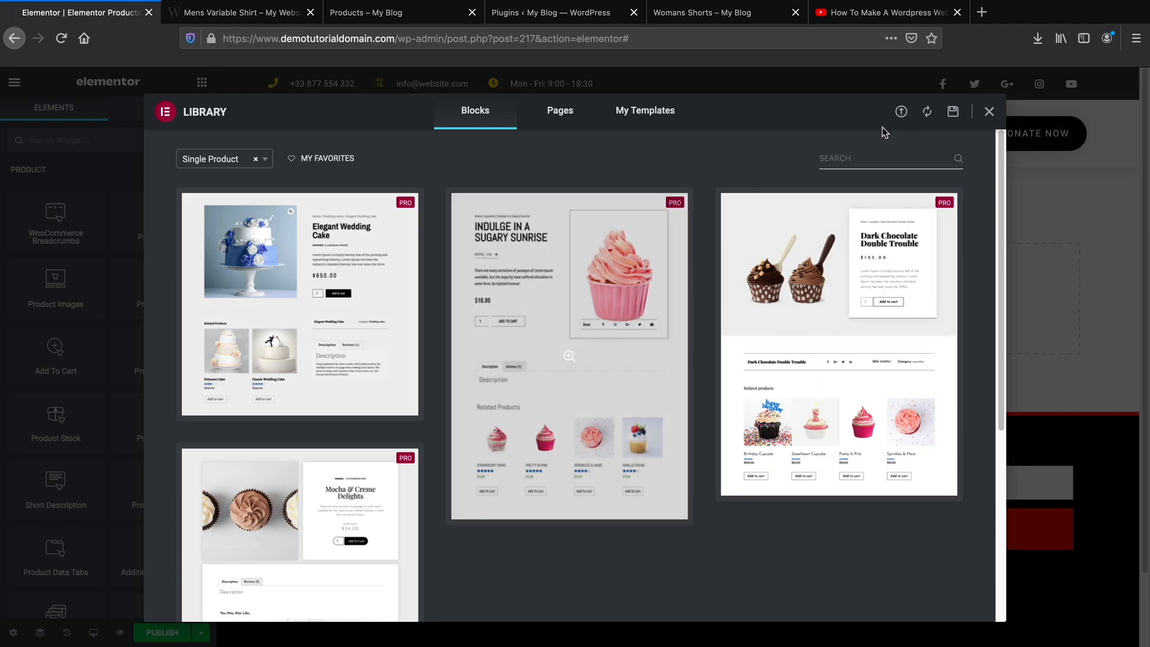
click(990, 112)
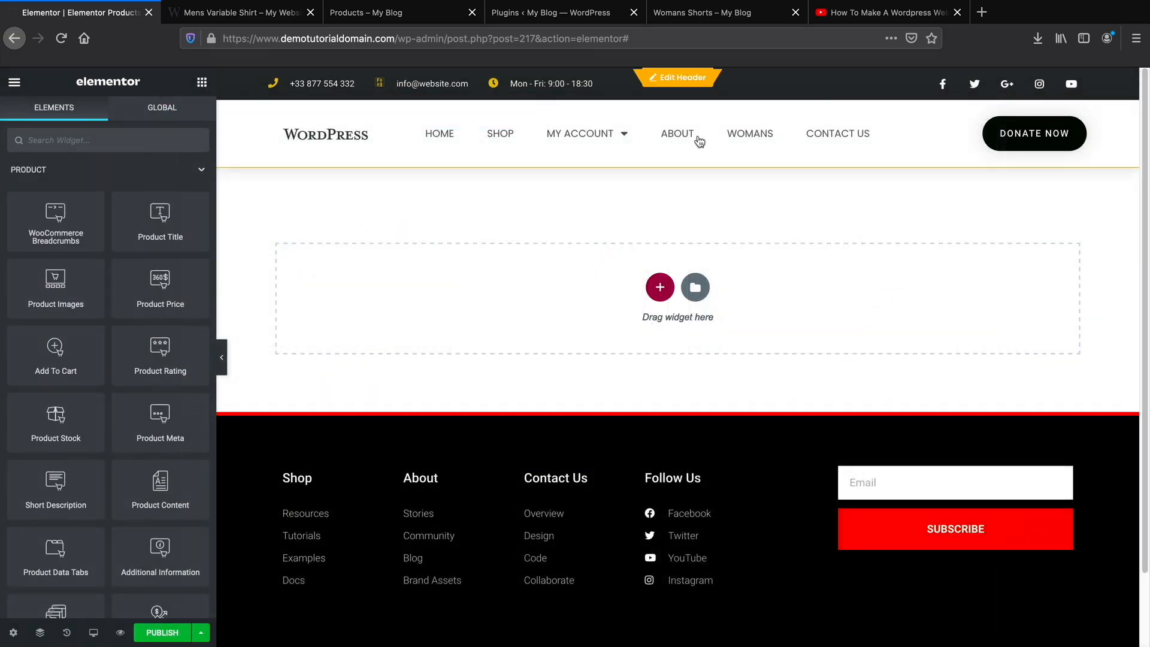
Open the Womans White Shirt from the reference site's shop page and examine its breadcrumbs and product title.
click(262, 13)
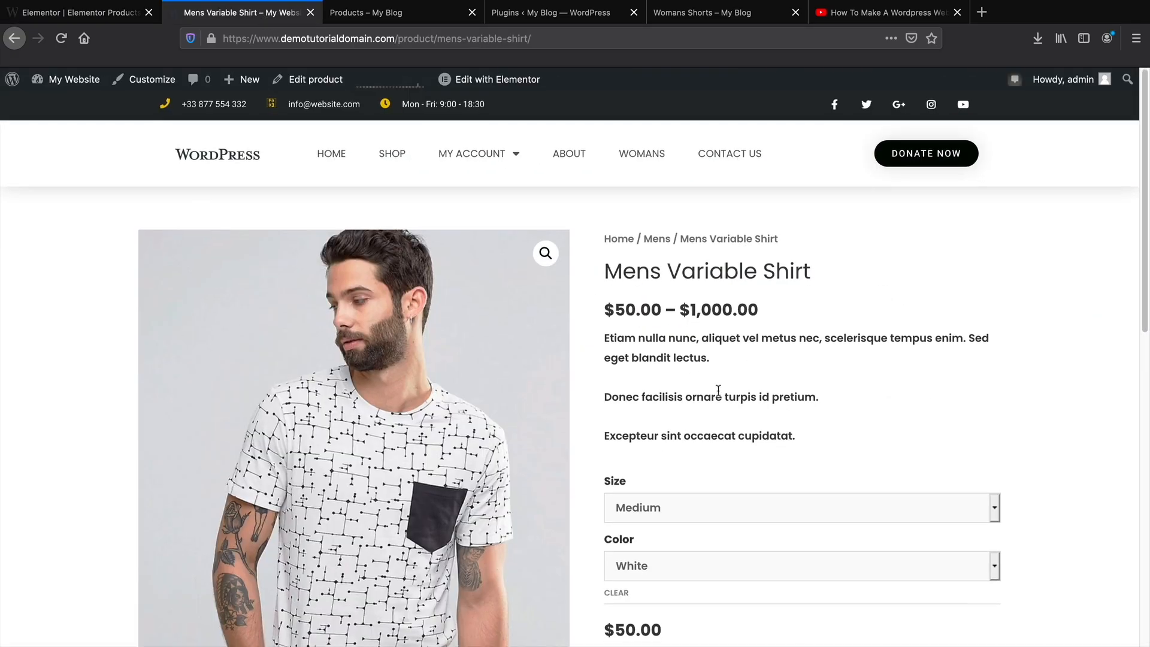
click(370, 13)
drag(370, 18, 252, 13)
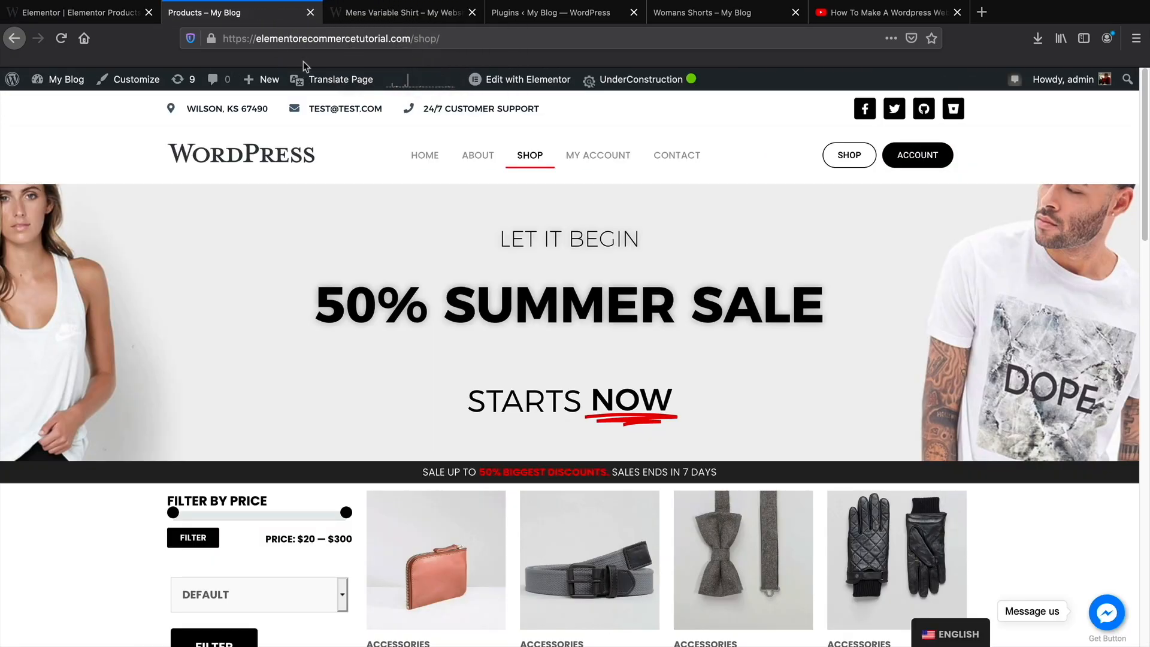
scroll(554, 407, down, 7)
click(639, 400)
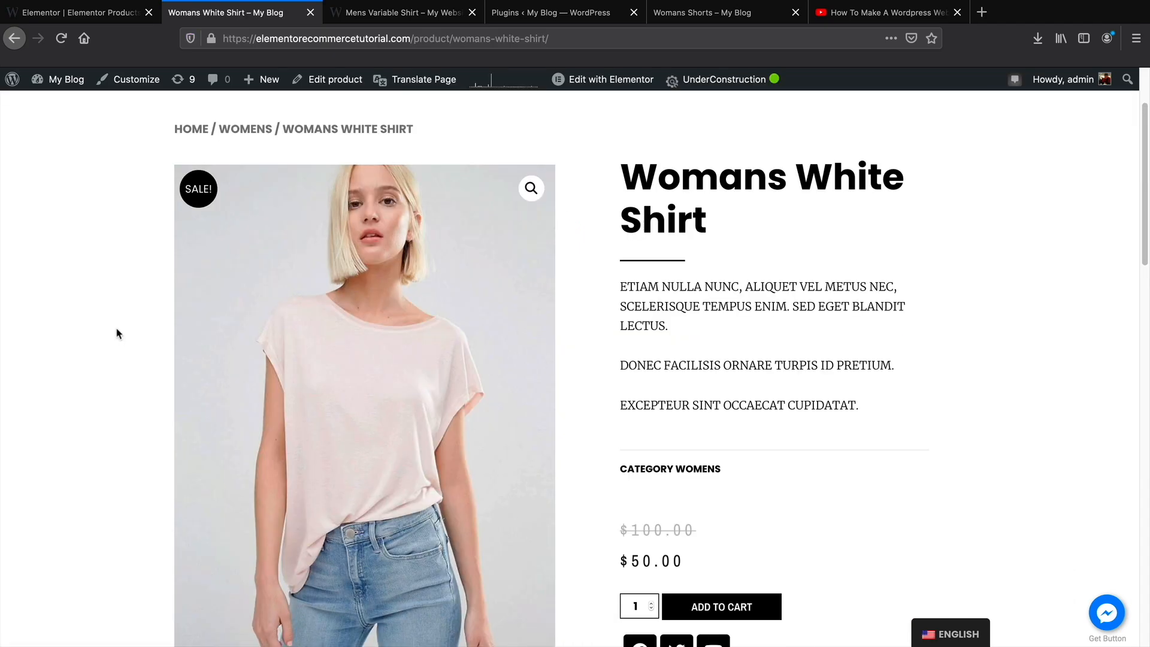
drag(423, 129, 203, 129)
drag(725, 218, 633, 184)
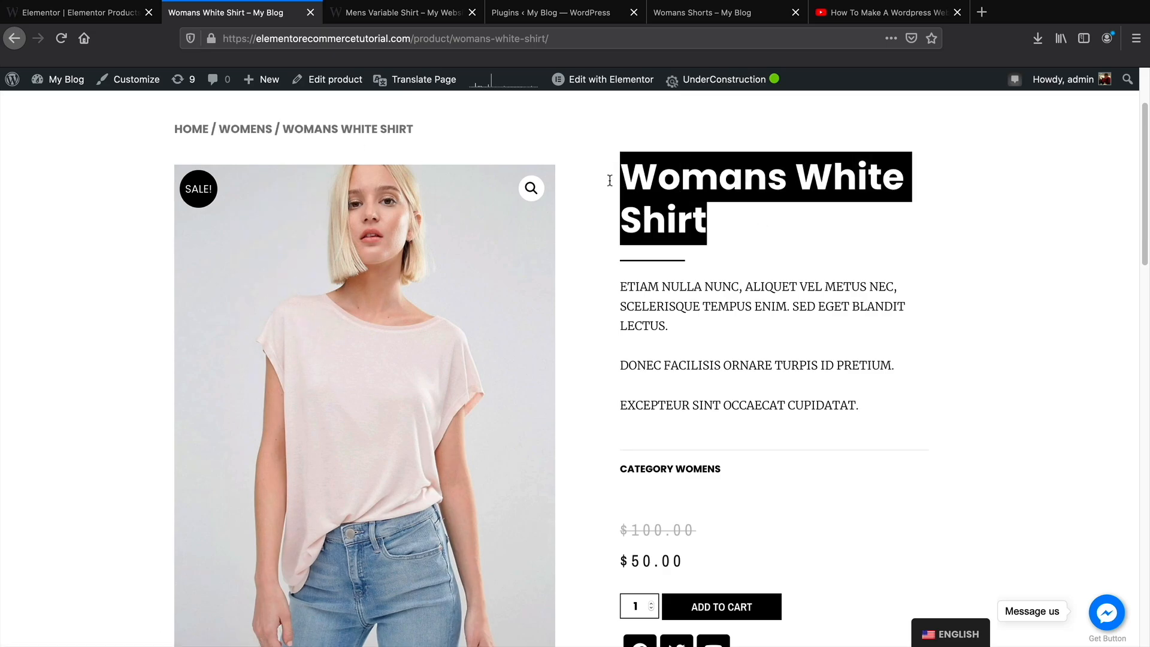
Return to the product template in the editor and add a section with two equal columns, keeping its content width boxed.
click(51, 14)
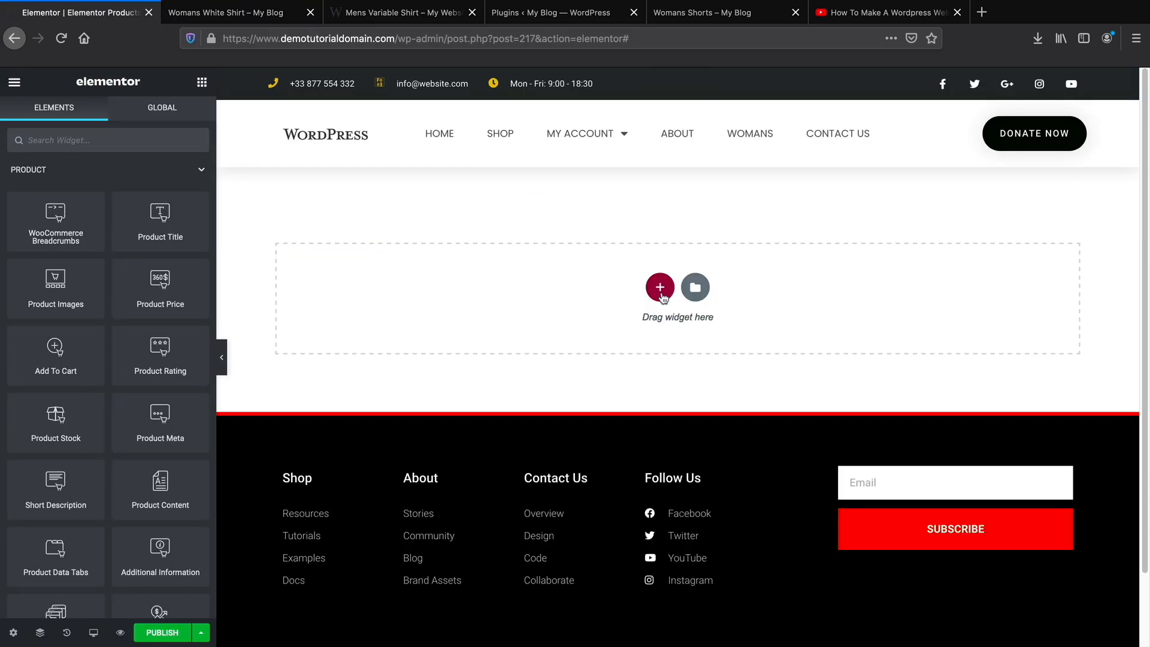
click(661, 290)
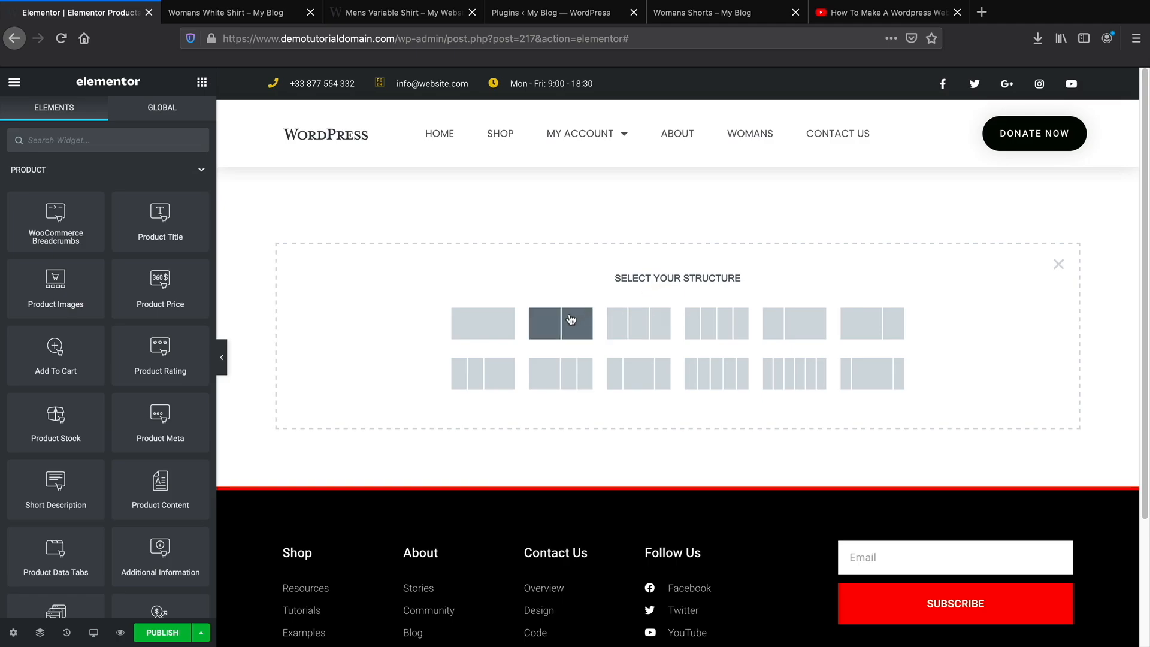
click(563, 326)
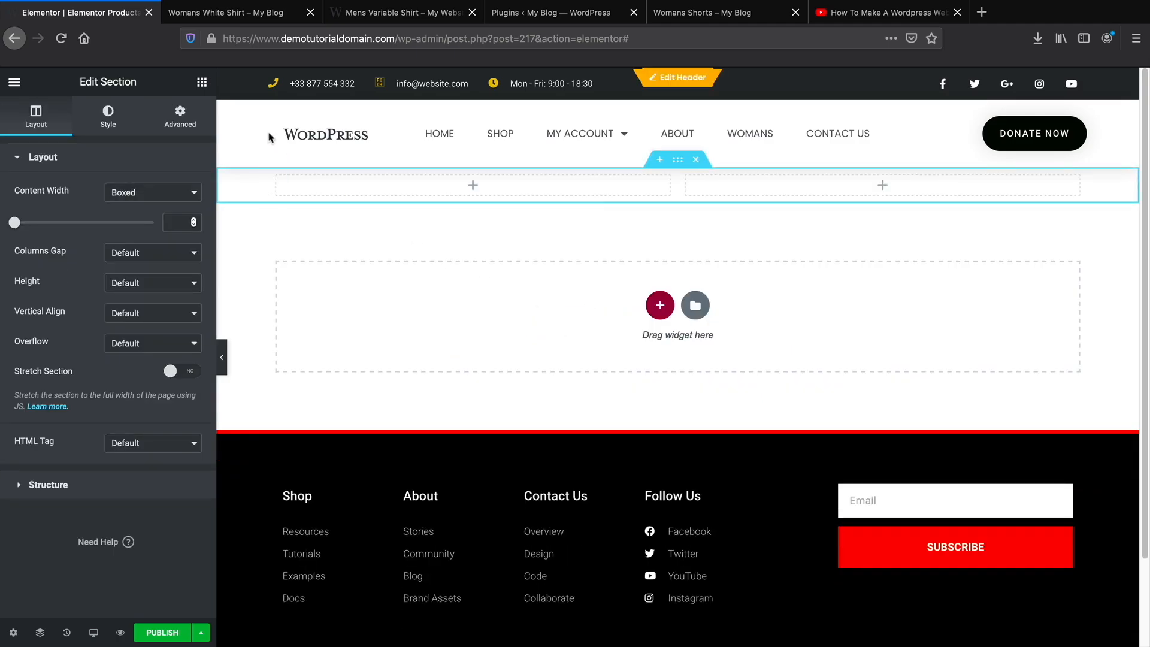
click(159, 191)
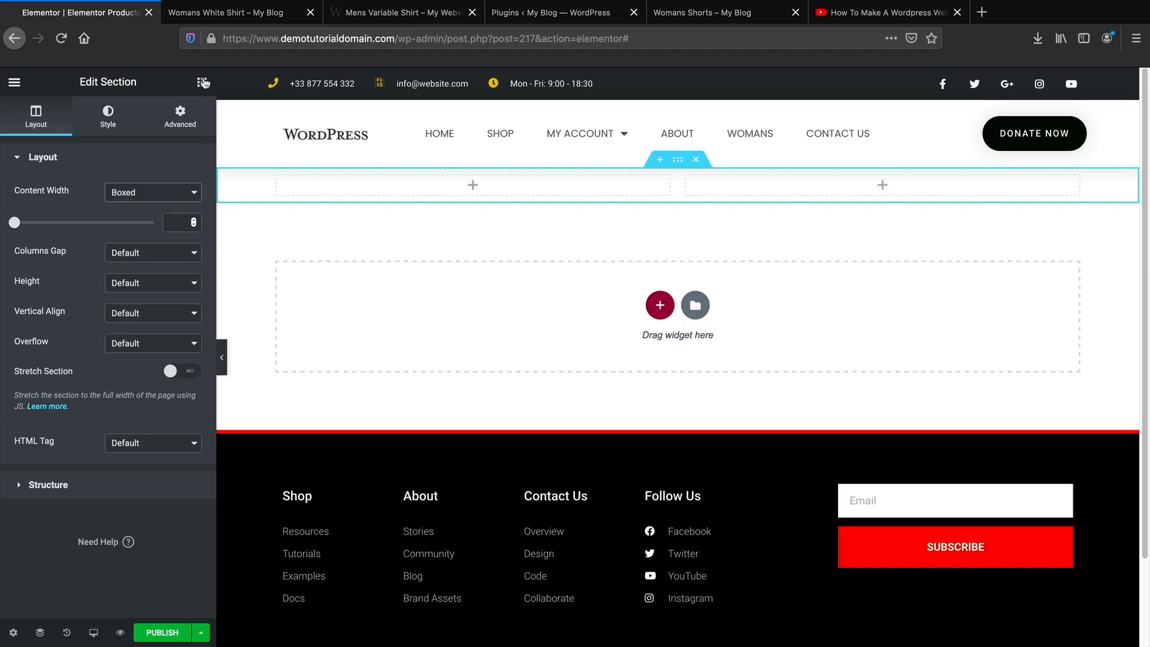
Look through the available product widgets and place the WooCommerce Breadcrumbs widget in the section's first column.
click(202, 83)
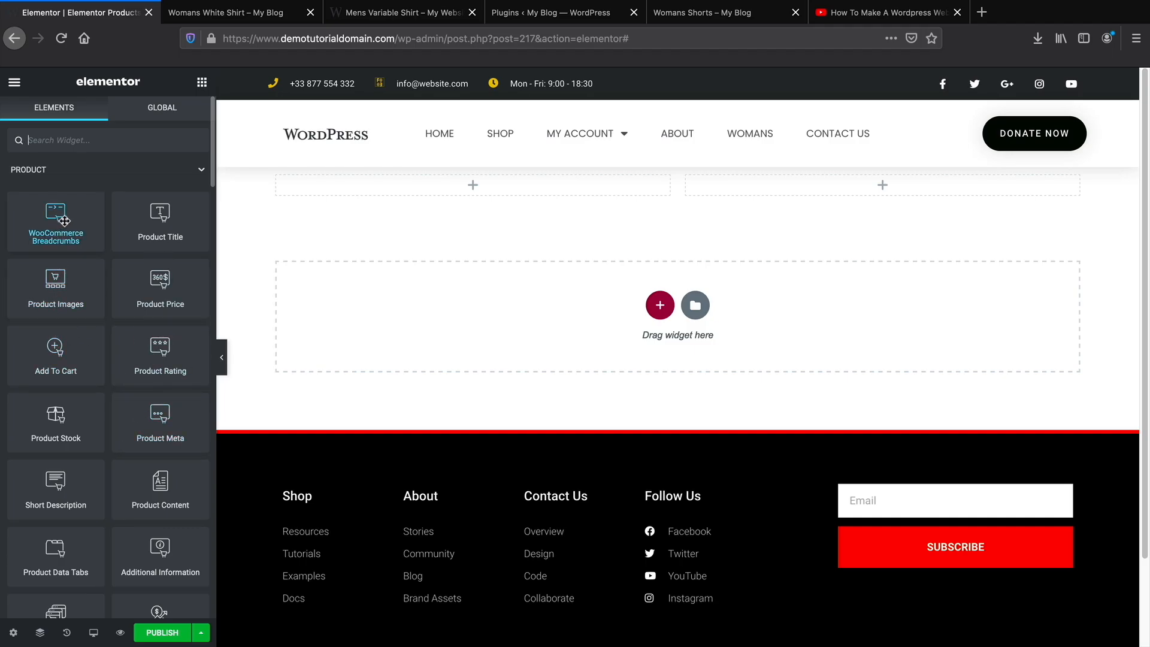
scroll(138, 324, down, 2)
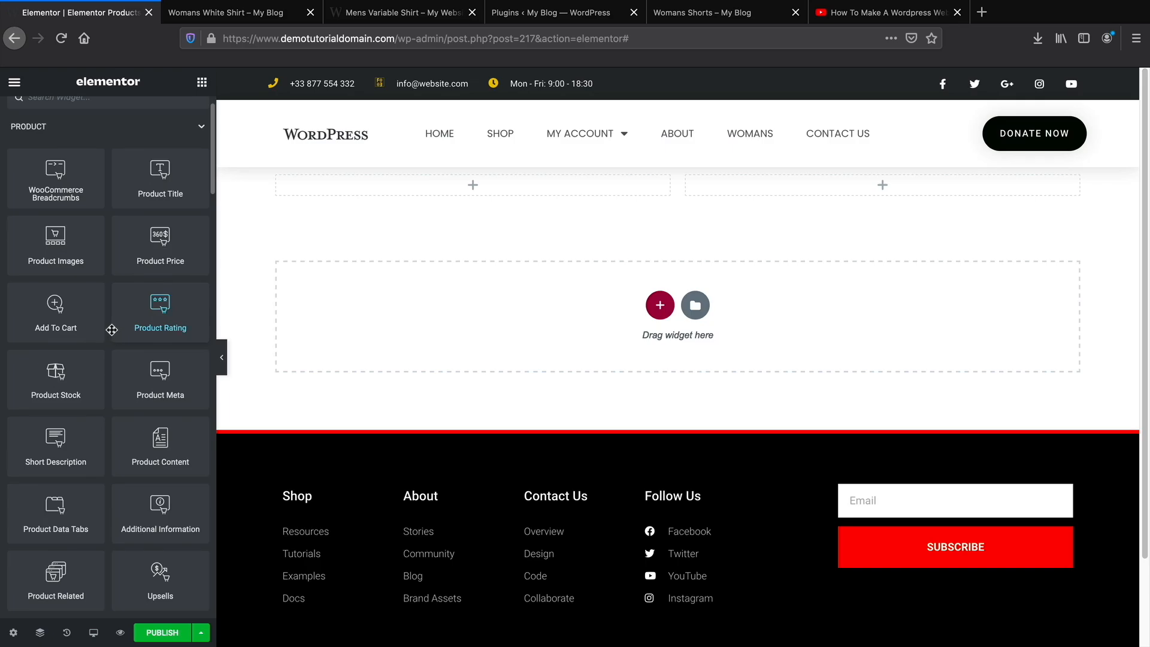
scroll(111, 332, down, 2)
scroll(117, 350, down, 1)
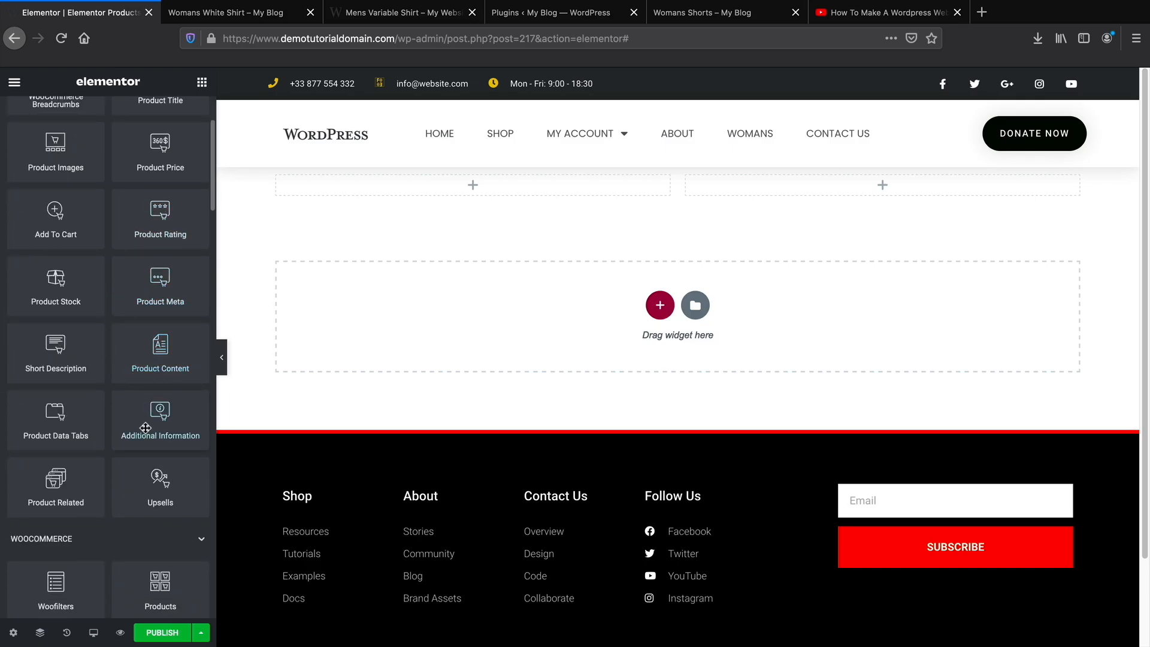
scroll(146, 427, up, 2)
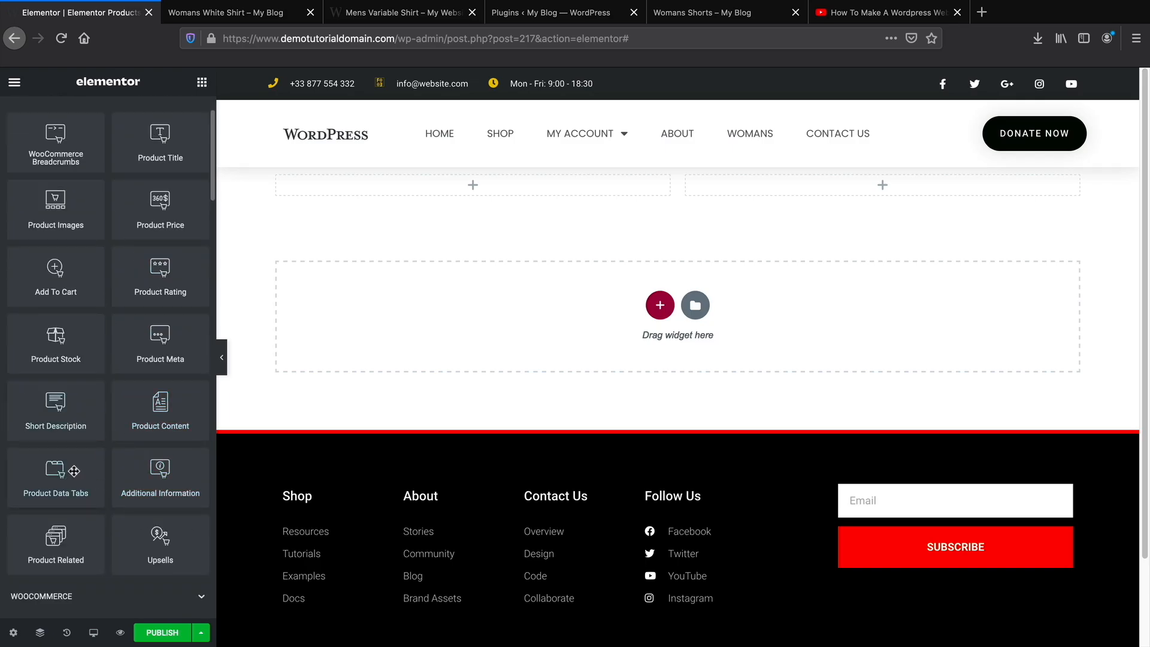
scroll(73, 471, up, 3)
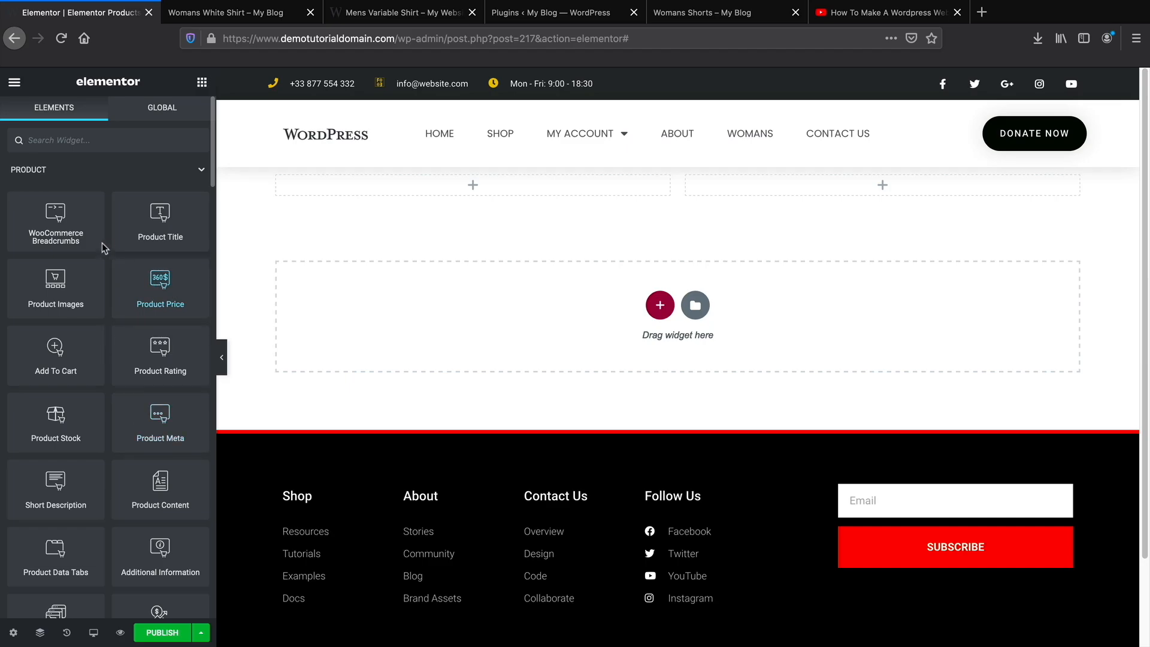
drag(55, 222, 459, 187)
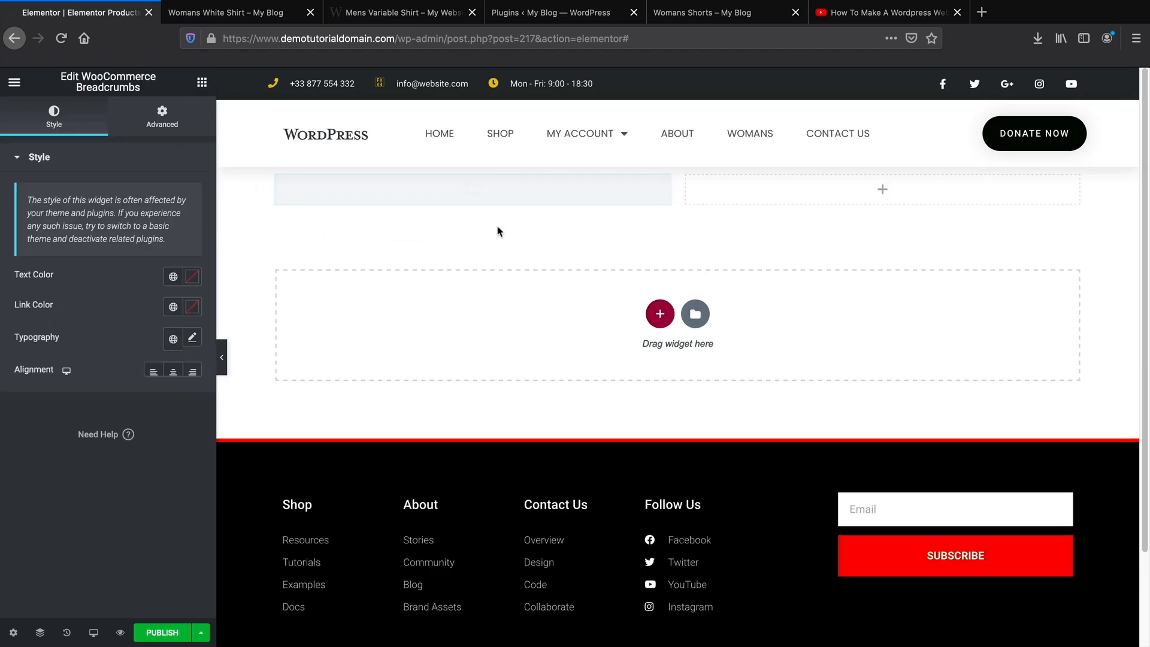
Set the breadcrumbs' text color to near black, link color to #050000 and font size to 19 px.
click(195, 278)
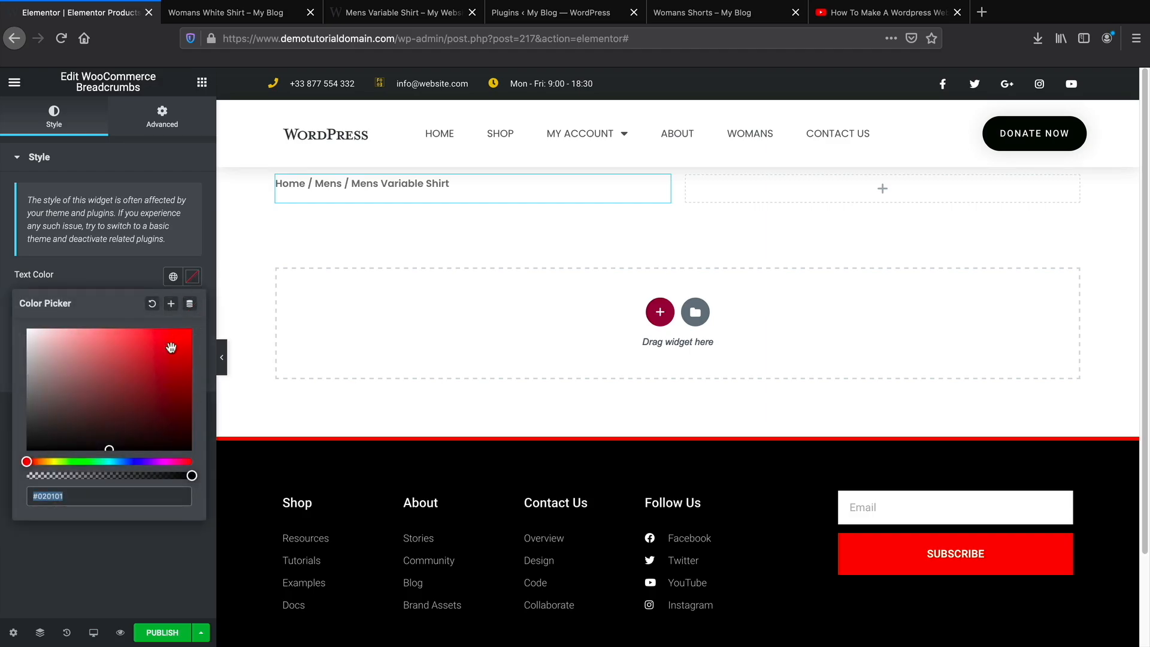
drag(144, 394, 180, 479)
click(173, 578)
click(192, 306)
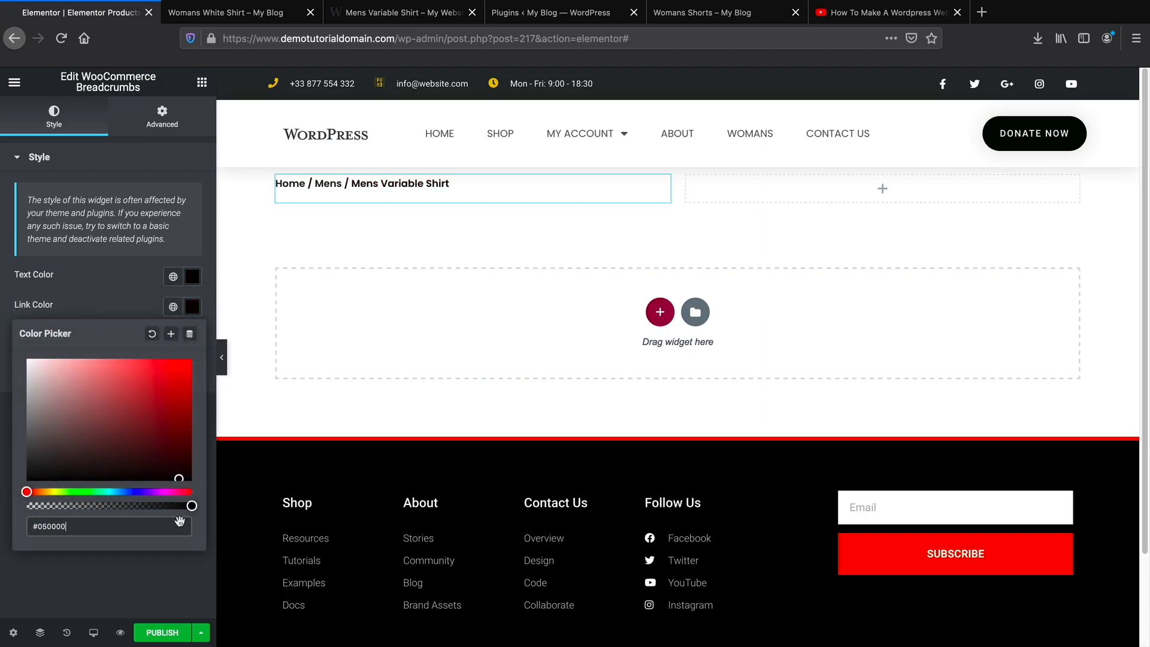
click(175, 583)
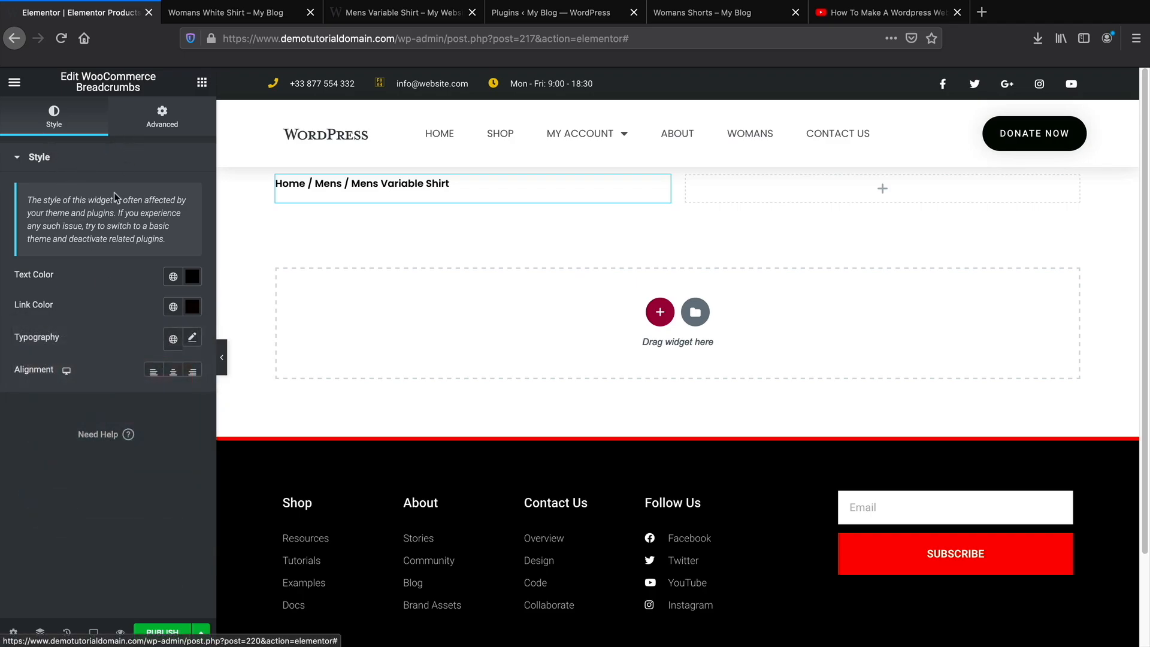
click(192, 339)
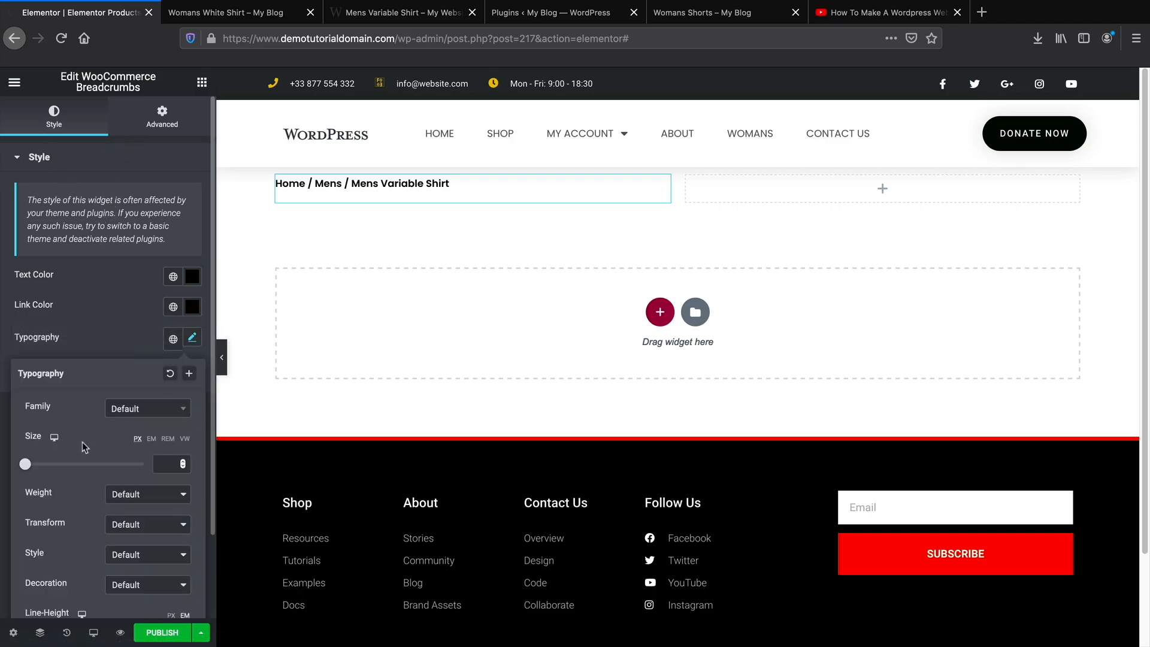
drag(25, 465, 36, 464)
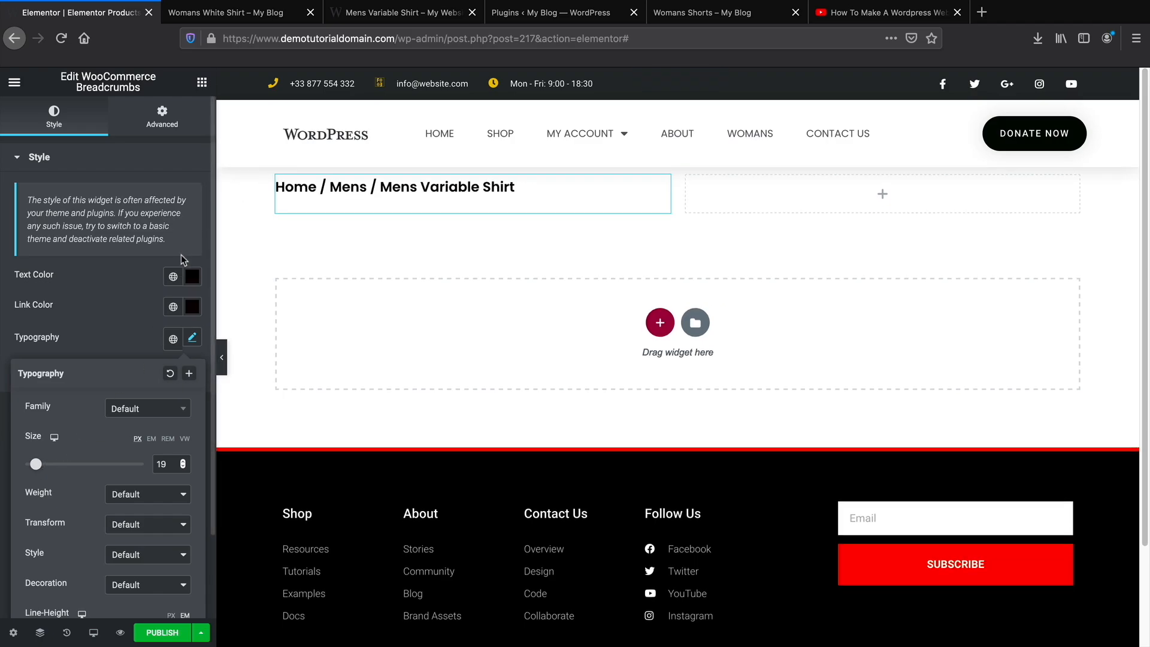
Unlink the breadcrumbs' padding values, set the top padding to 17 px and preview the page at full width.
click(162, 122)
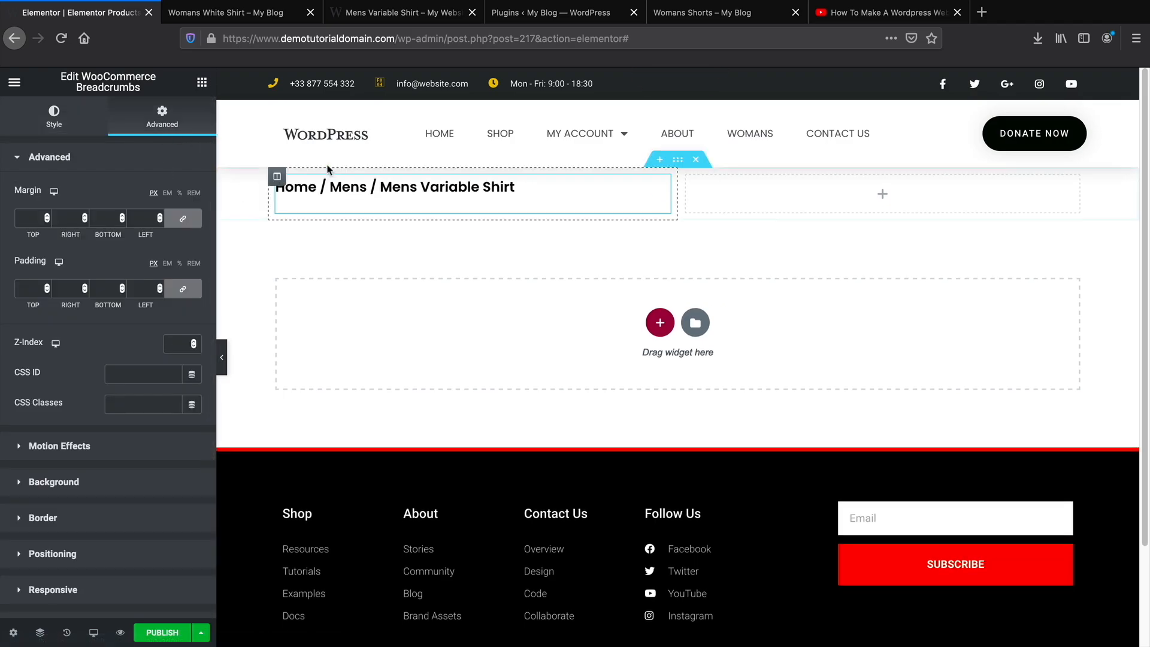
click(182, 288)
click(47, 286)
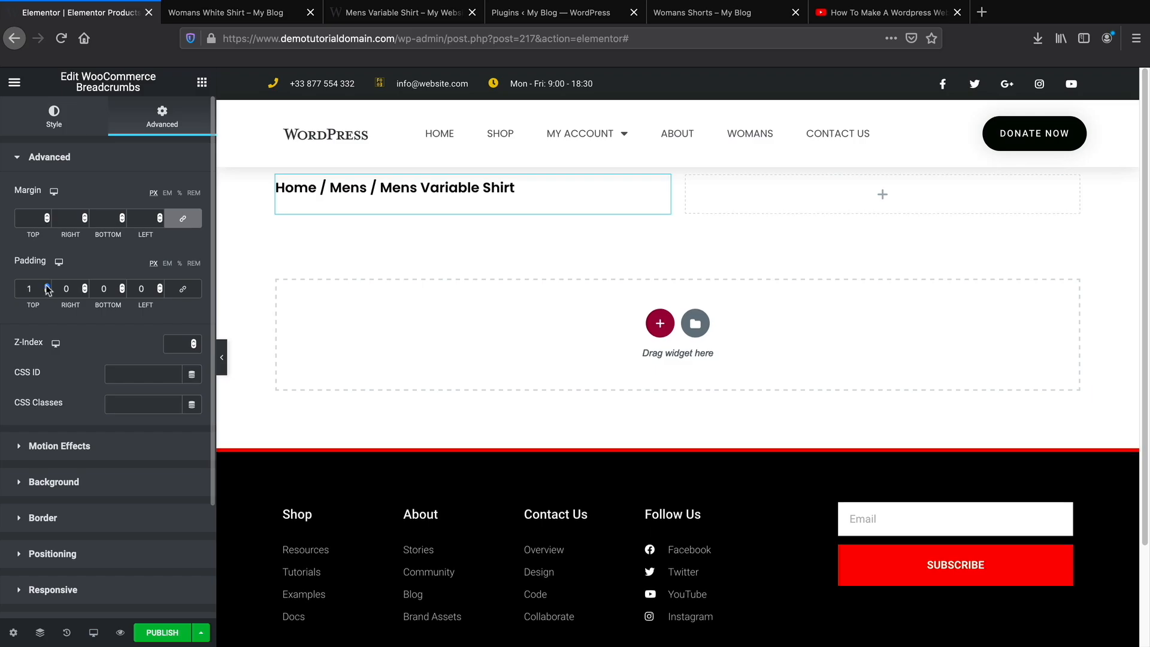
click(46, 286)
click(47, 286)
click(47, 286)
click(47, 286)
click(47, 286)
click(47, 286)
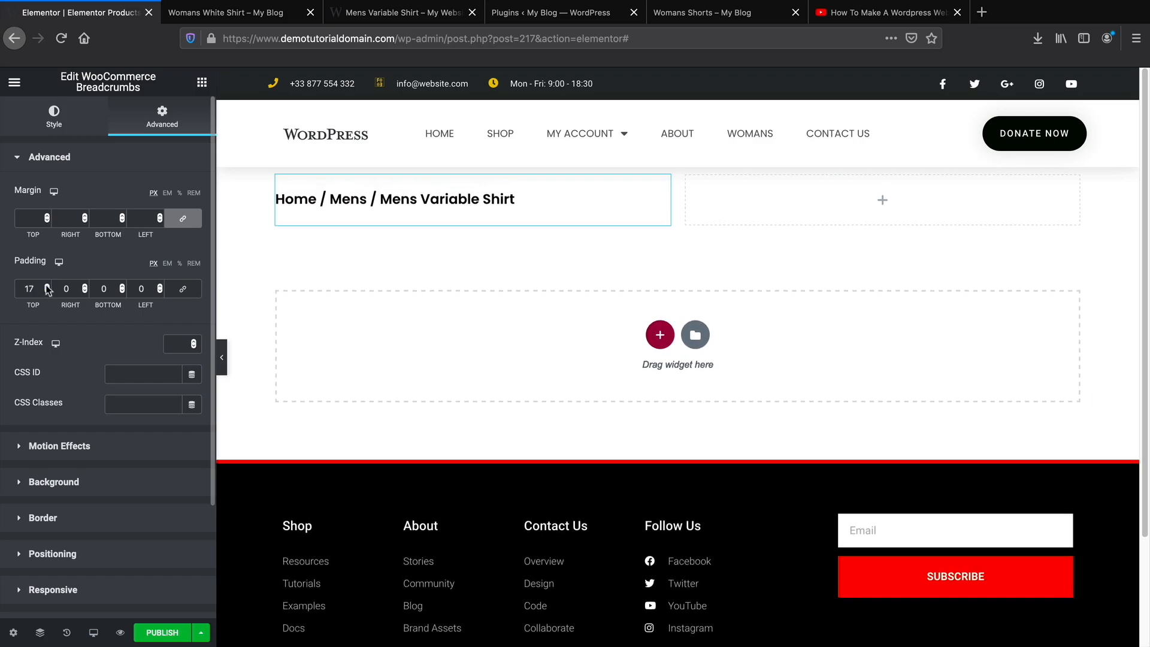
click(223, 353)
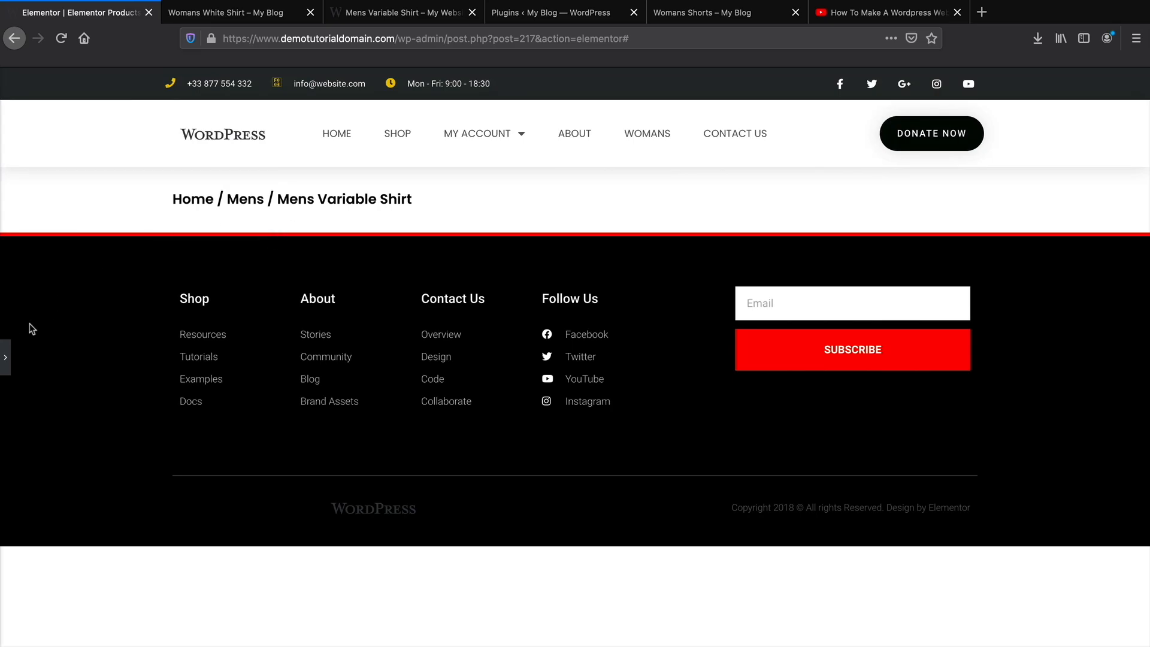
click(6, 357)
Check the title on the reference product page and place a Product Title widget in the template section's second column.
click(264, 15)
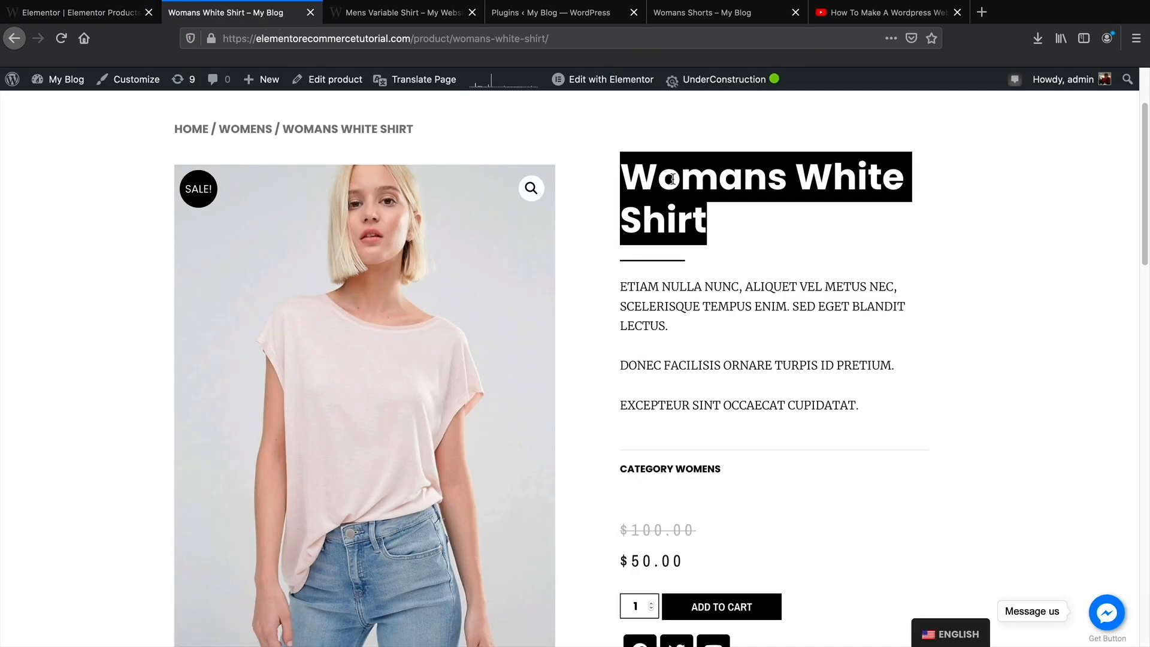
click(673, 178)
click(110, 18)
click(202, 83)
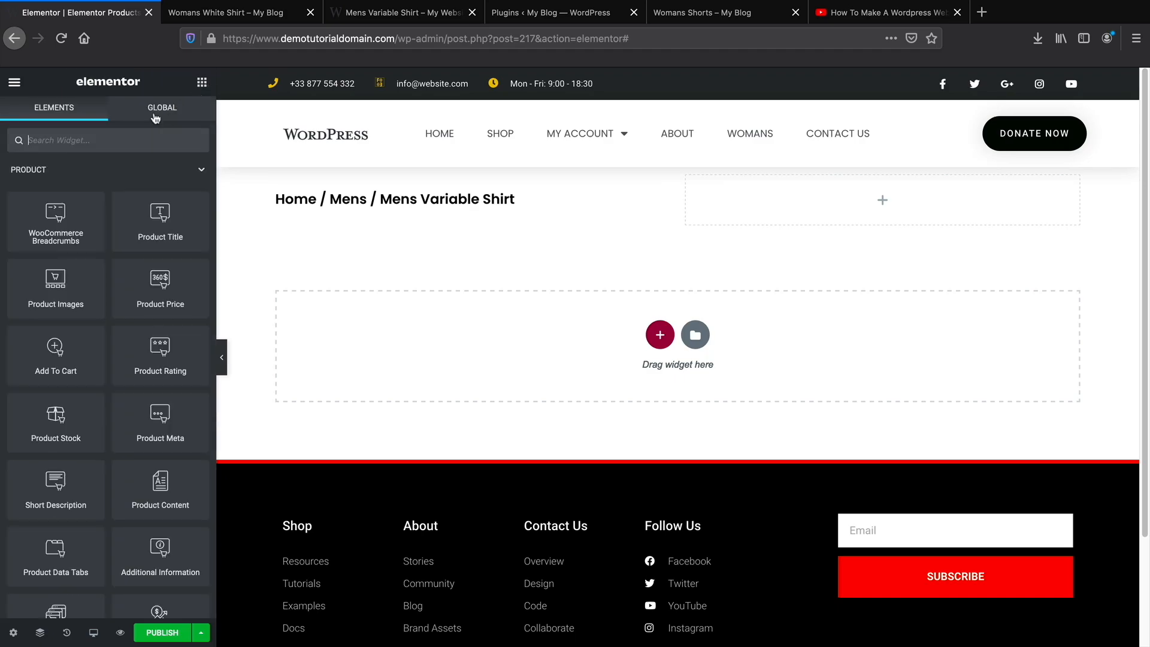
drag(151, 223, 859, 205)
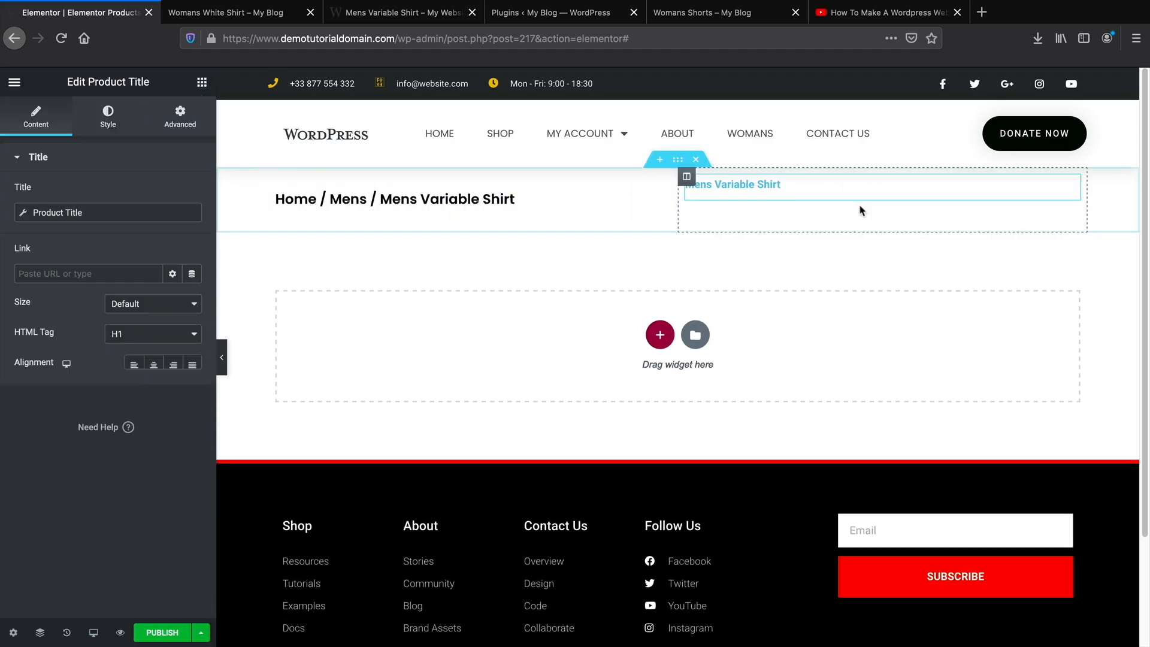
Change the product title's text color to near black.
click(111, 119)
click(193, 192)
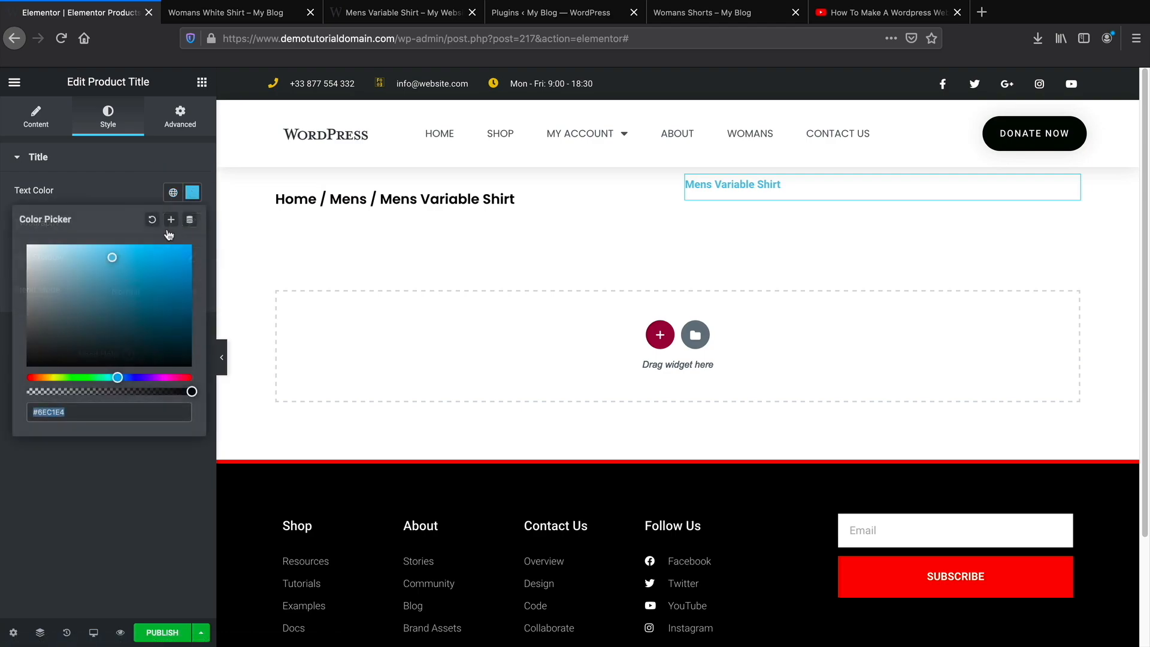
drag(170, 336, 185, 376)
click(170, 464)
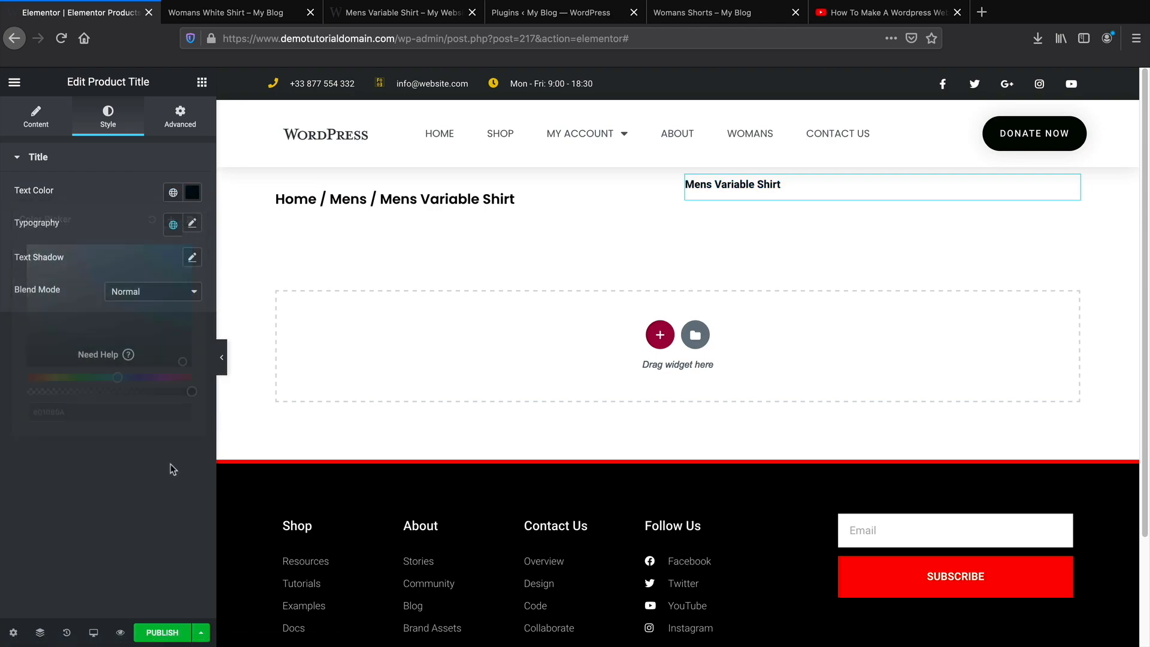
Set the product title's font family to Poppins with Bold weight and increase its font size.
click(192, 223)
click(147, 294)
text(po)
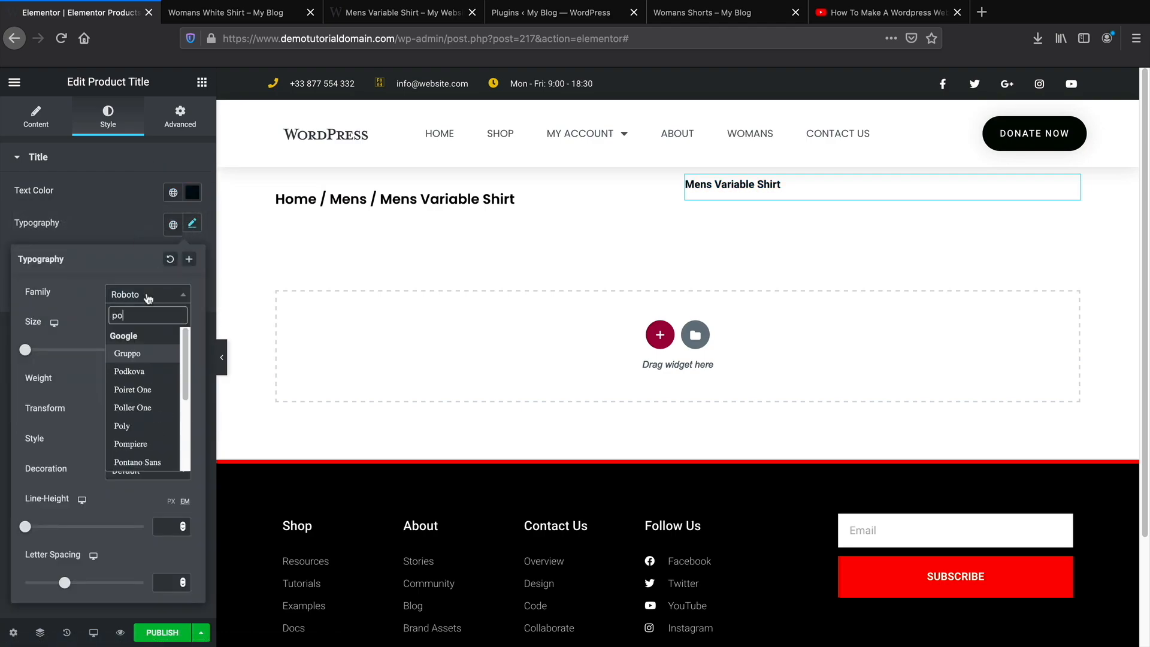
text(pp)
click(136, 352)
click(142, 380)
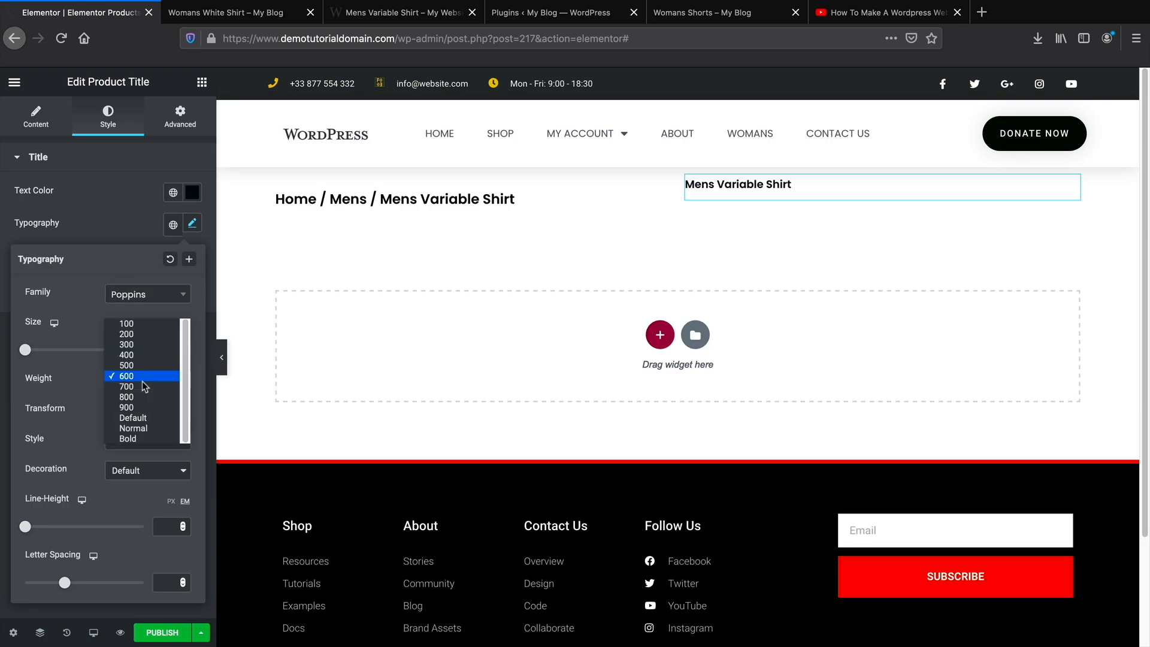
click(127, 440)
click(81, 217)
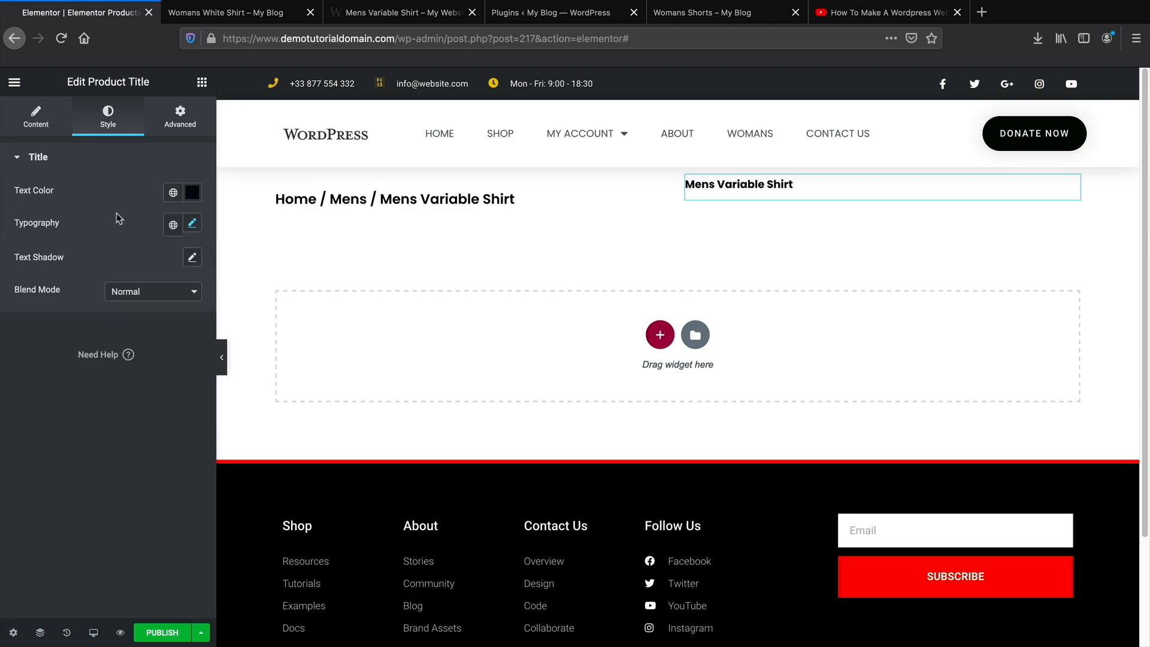
click(189, 222)
drag(28, 352, 49, 352)
Unlink the product title's padding values and set its top padding to 40 px.
click(169, 129)
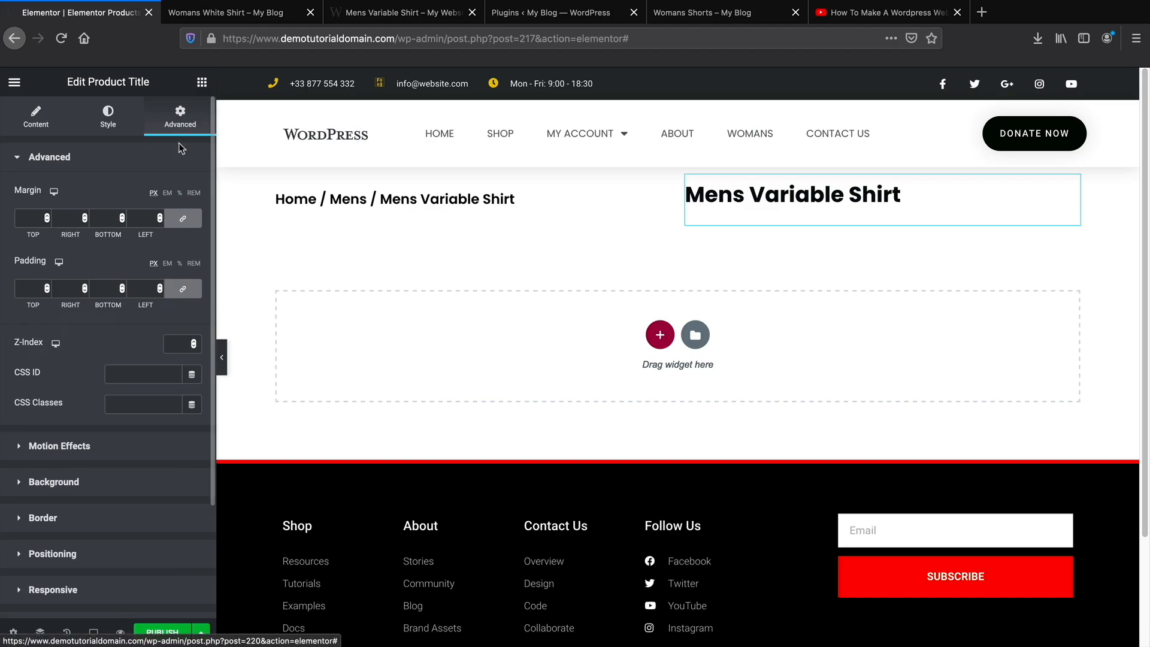
click(48, 286)
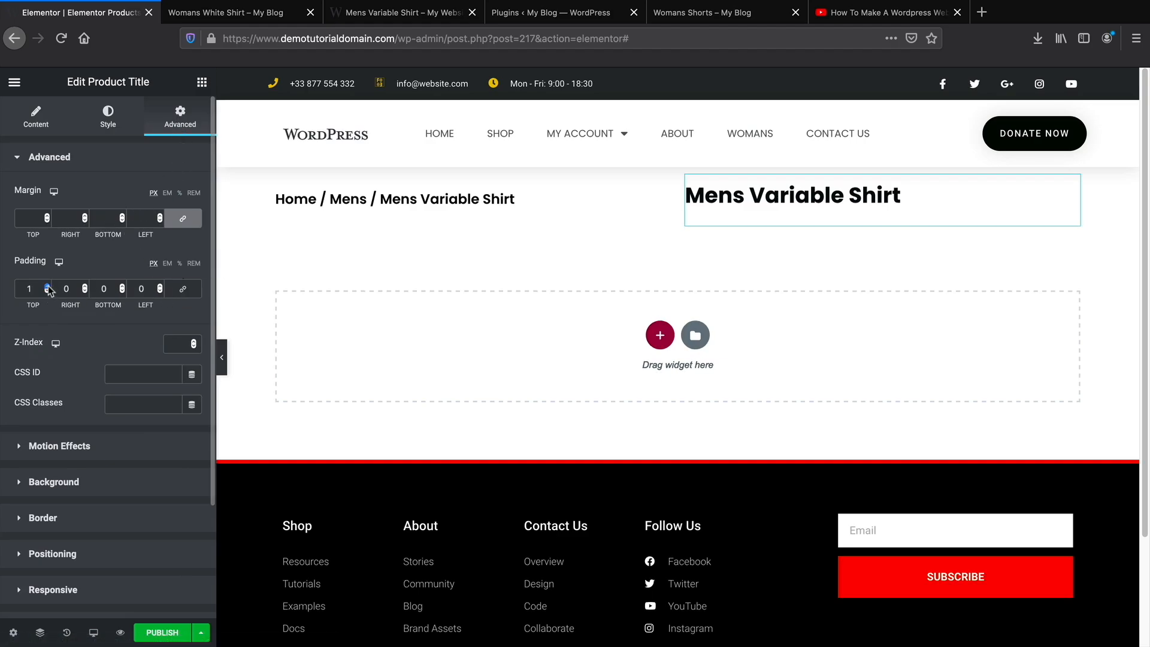
click(48, 287)
click(48, 287)
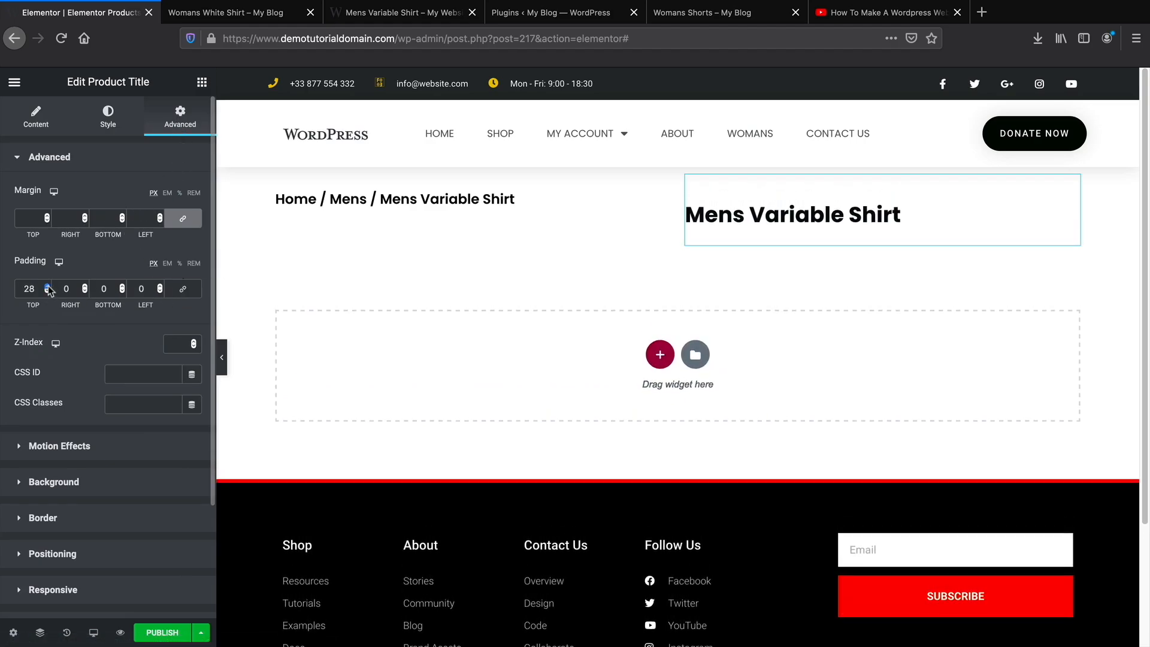
click(48, 287)
click(48, 291)
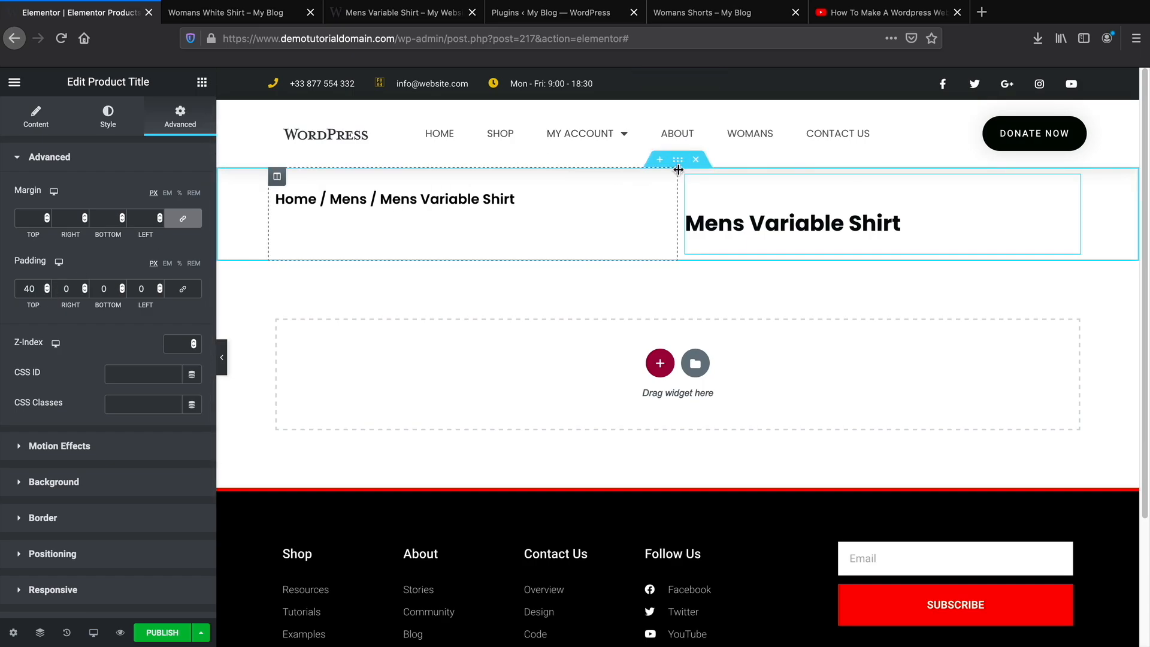
Try a top padding on the section holding the breadcrumbs and title, comparing the layout with the reference product page.
click(270, 18)
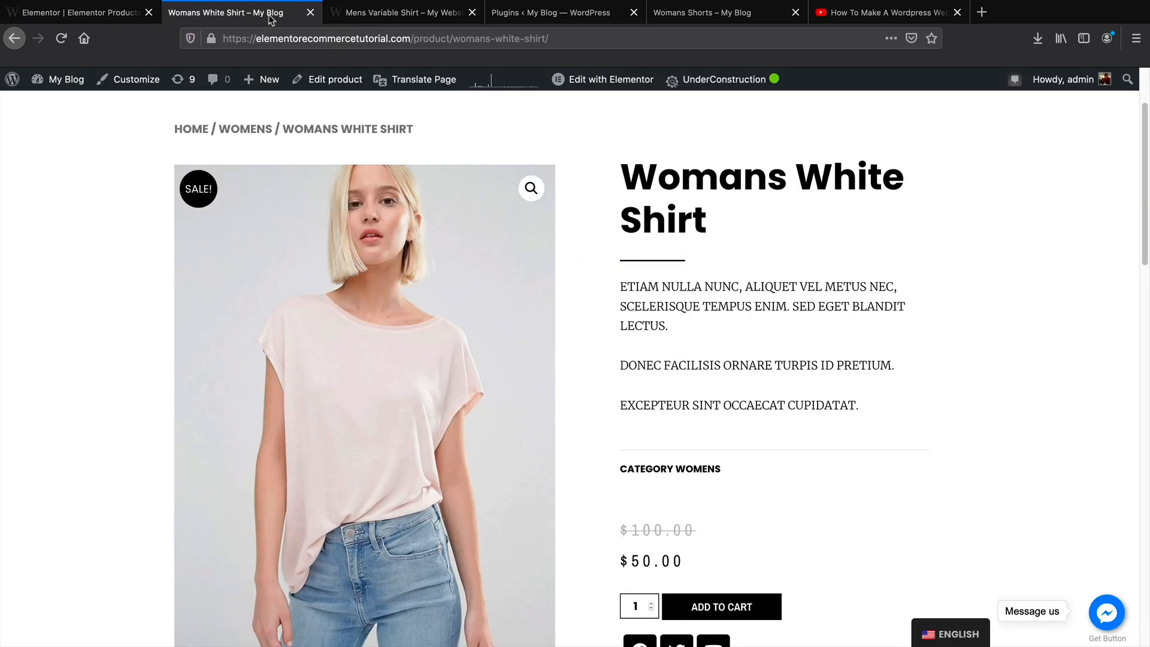
click(98, 18)
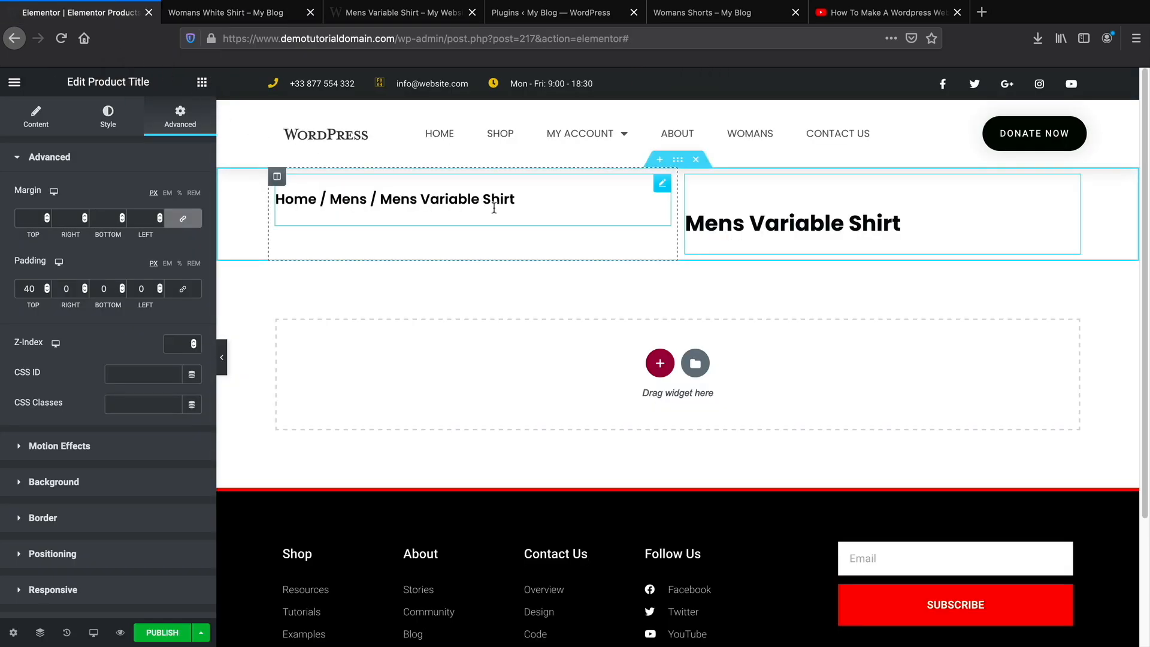
click(679, 160)
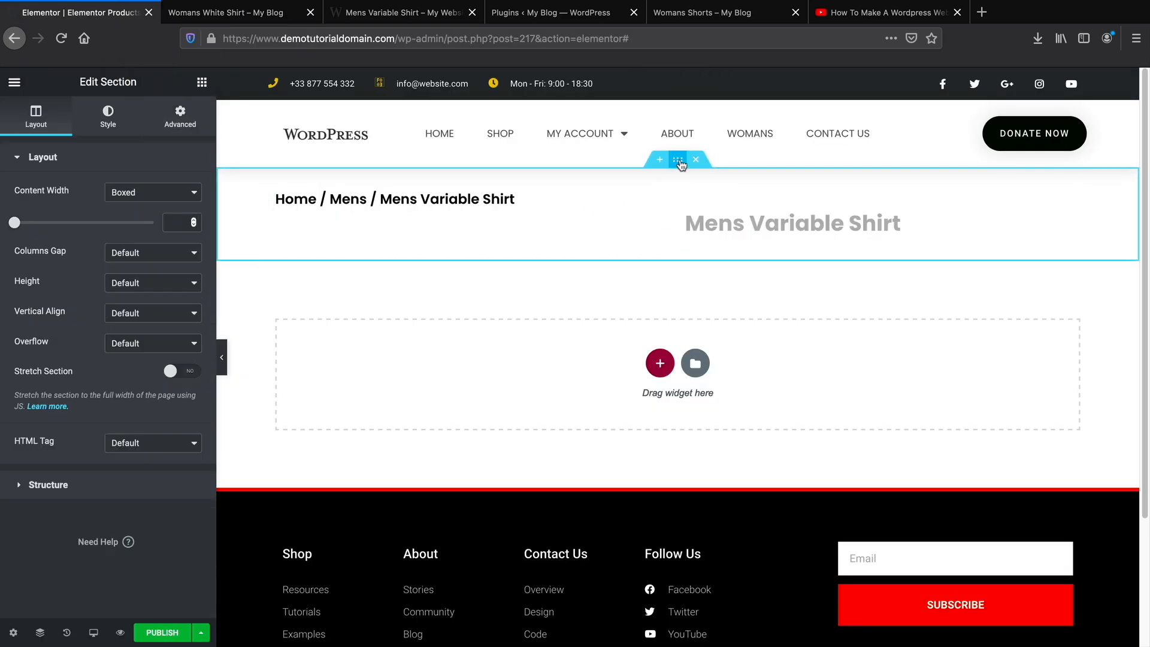
click(180, 115)
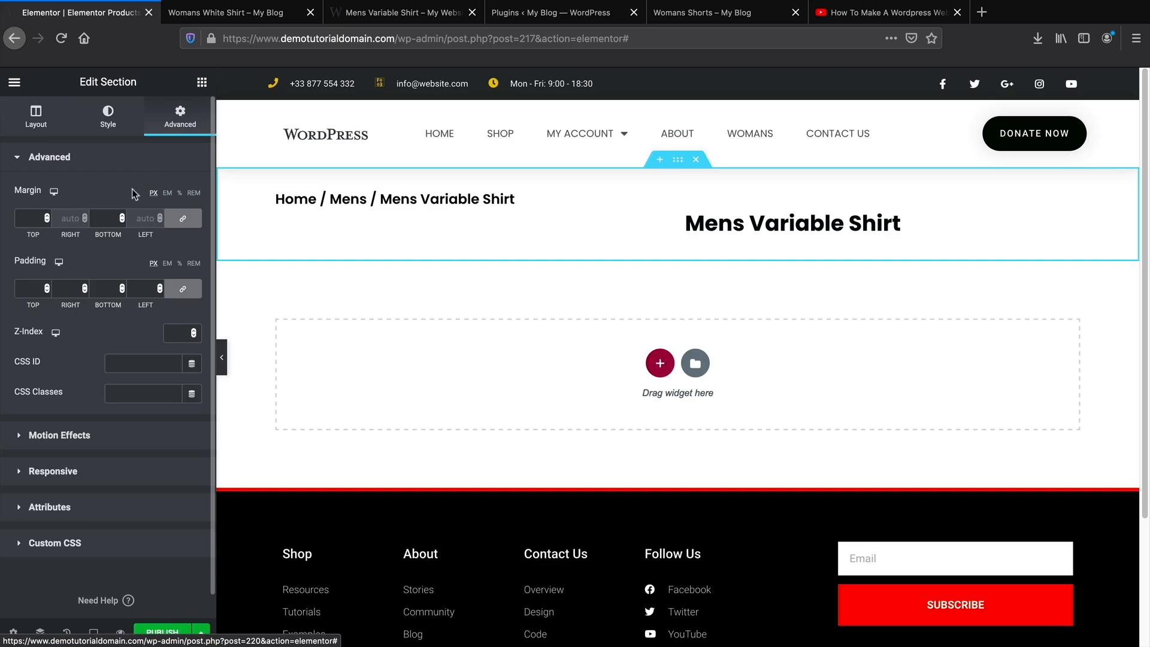
drag(47, 286, 46, 291)
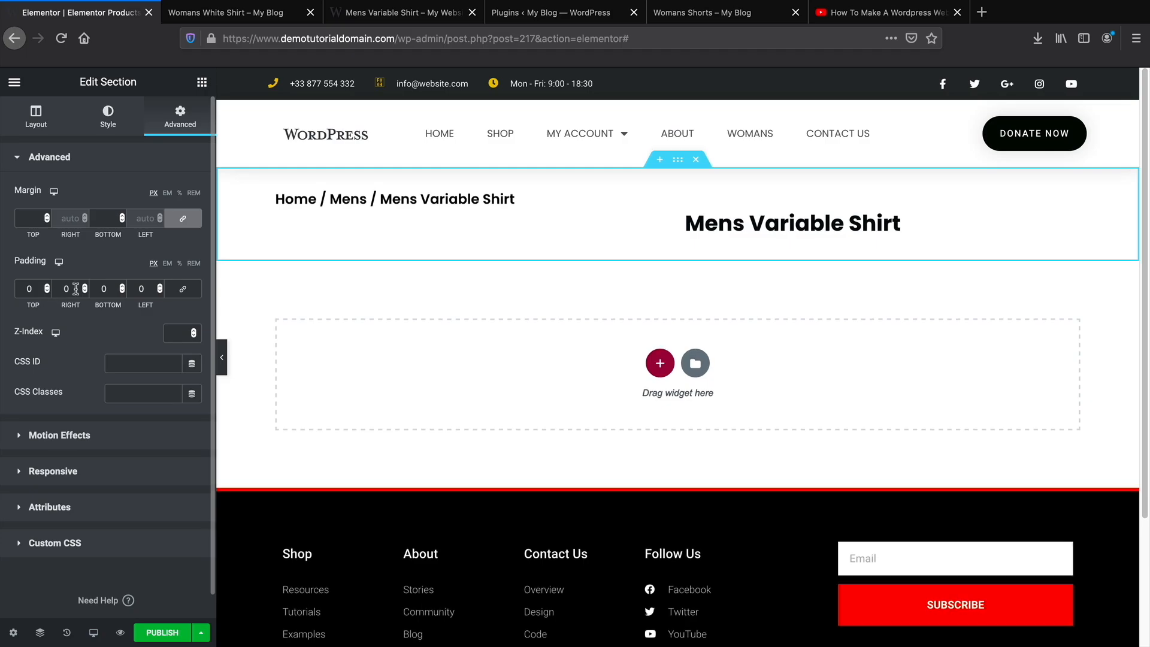
click(197, 292)
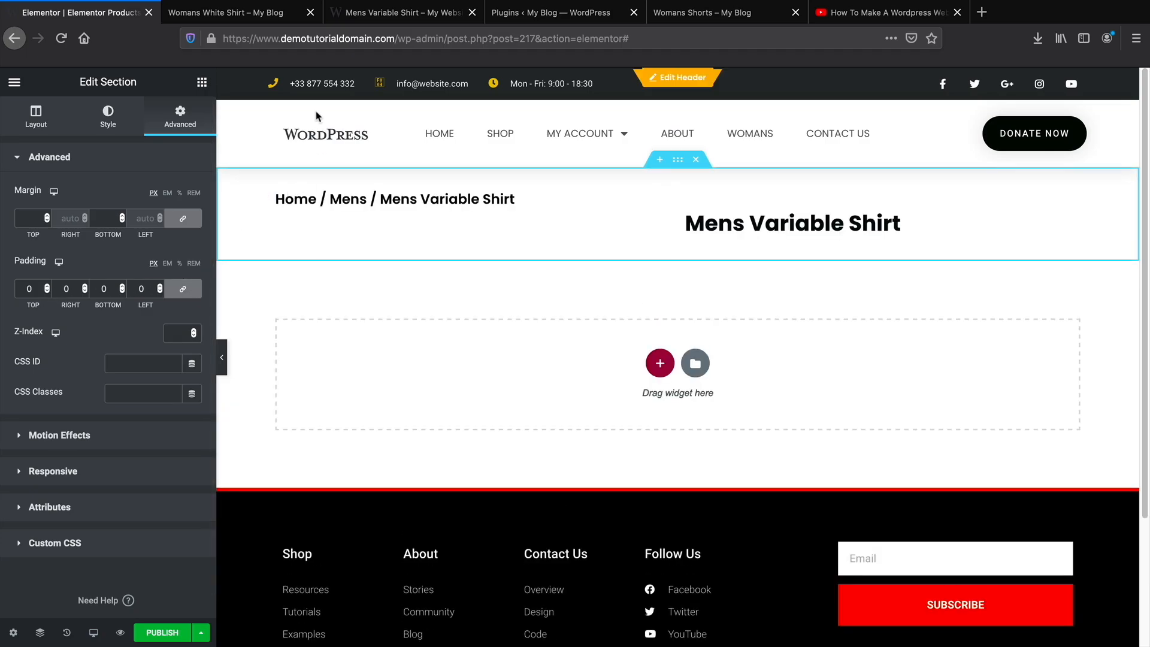
click(254, 14)
click(76, 11)
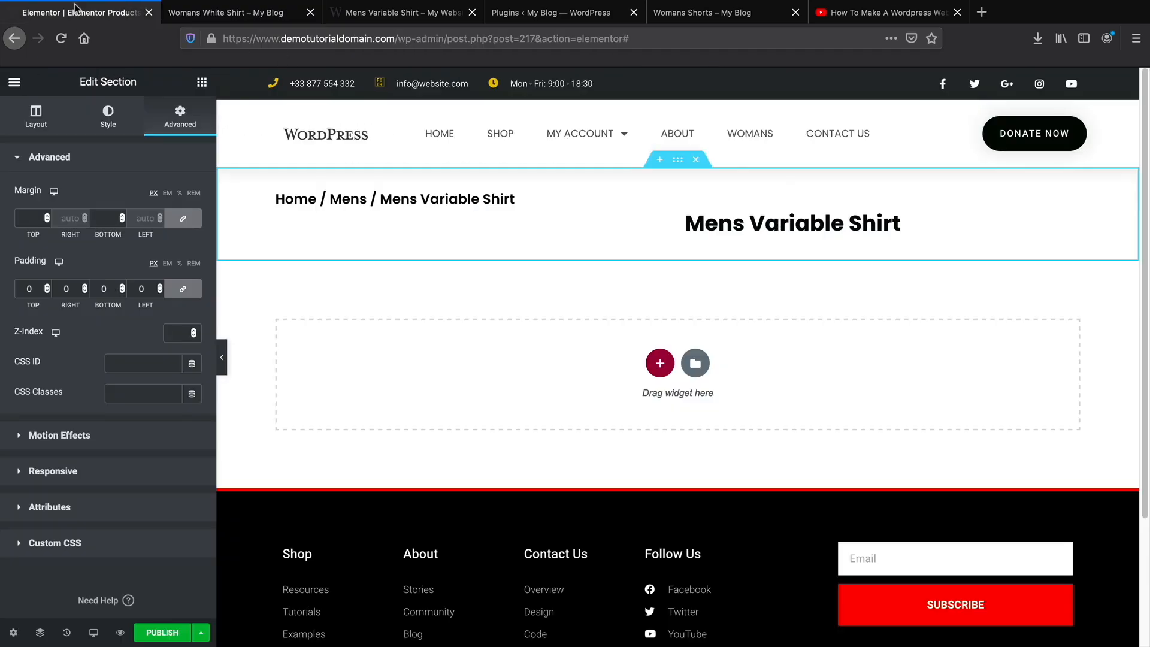
Place a Product Images widget below the breadcrumbs in the first column and review the full image.
click(202, 82)
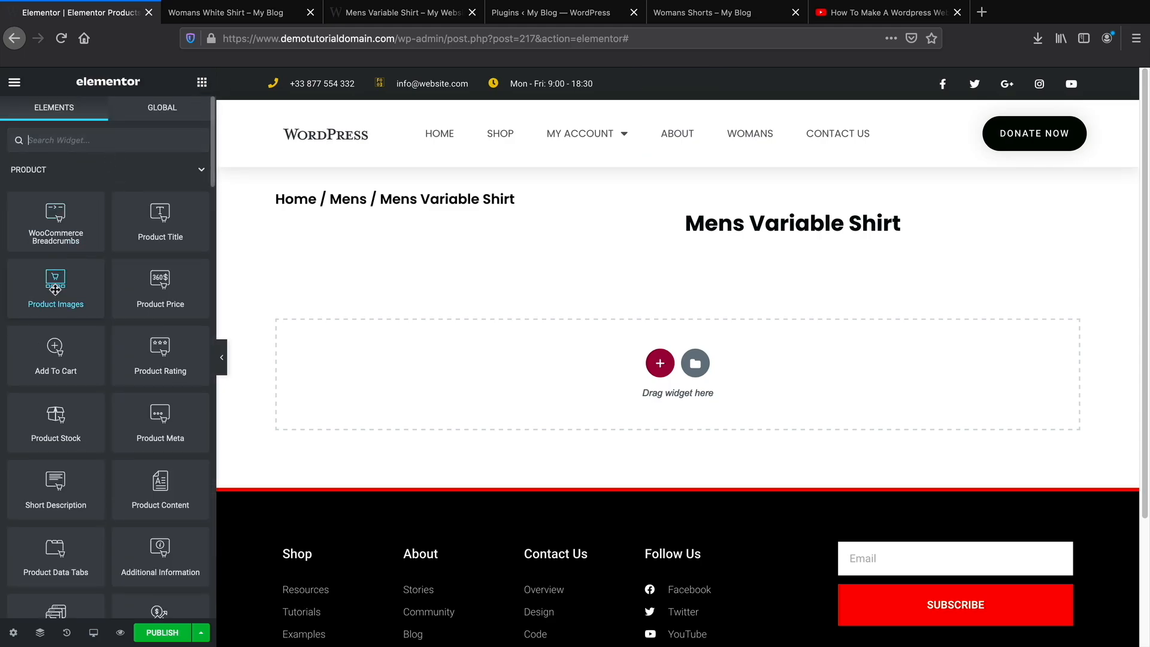
drag(55, 288, 352, 221)
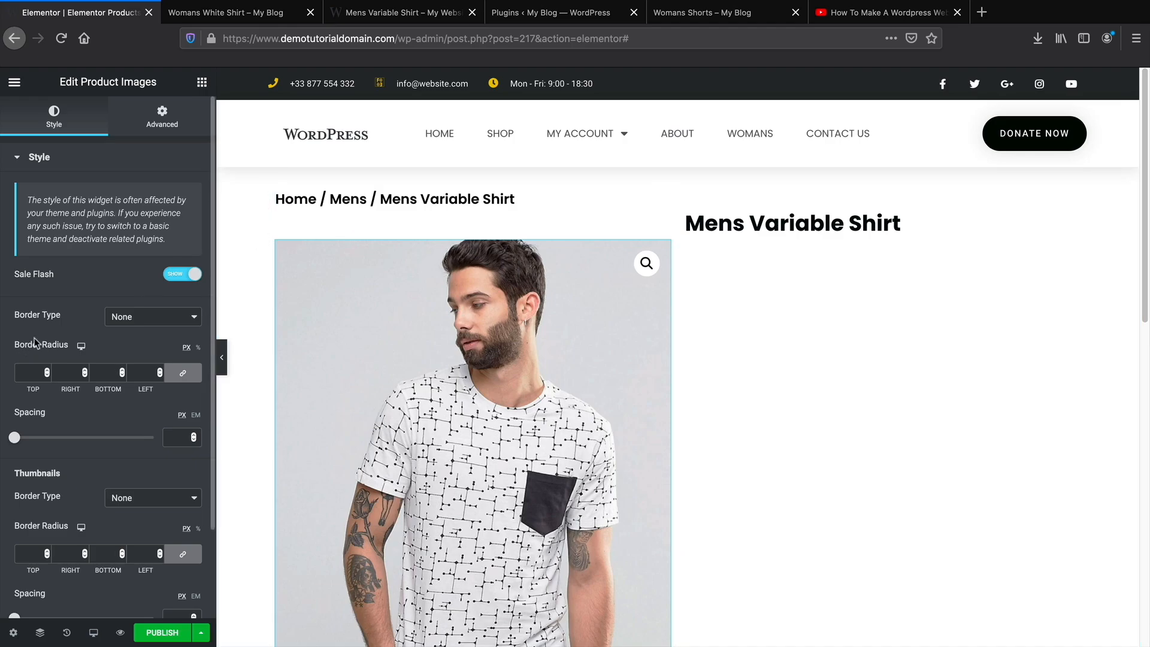
scroll(137, 316, down, 2)
scroll(357, 332, down, 5)
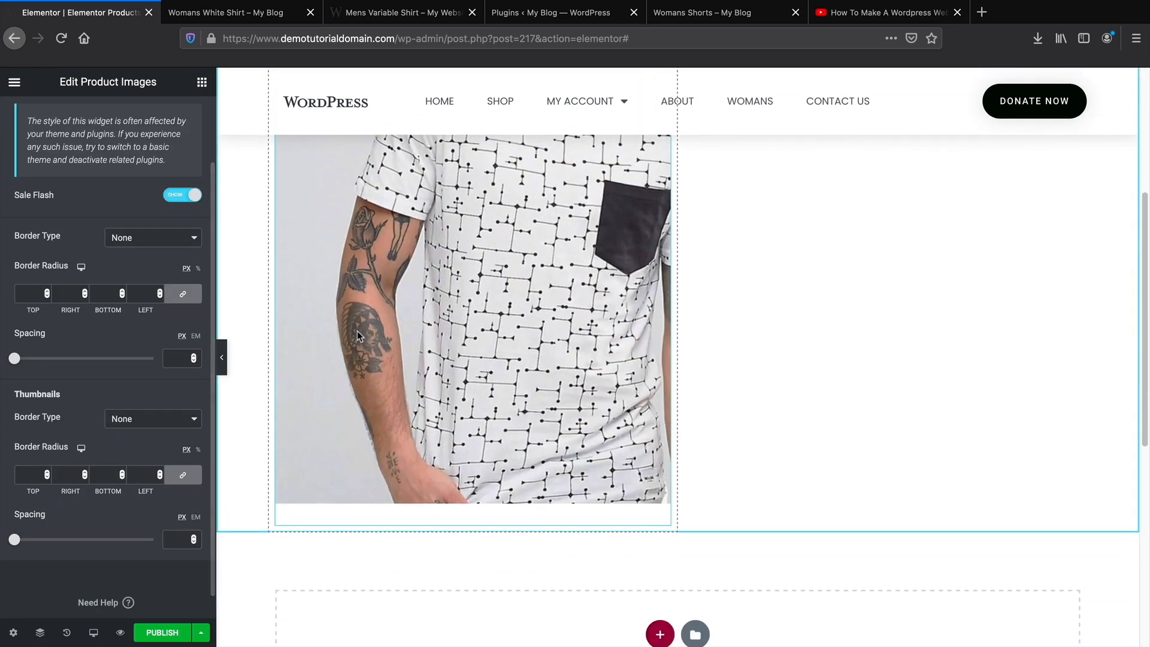
scroll(296, 340, up, 5)
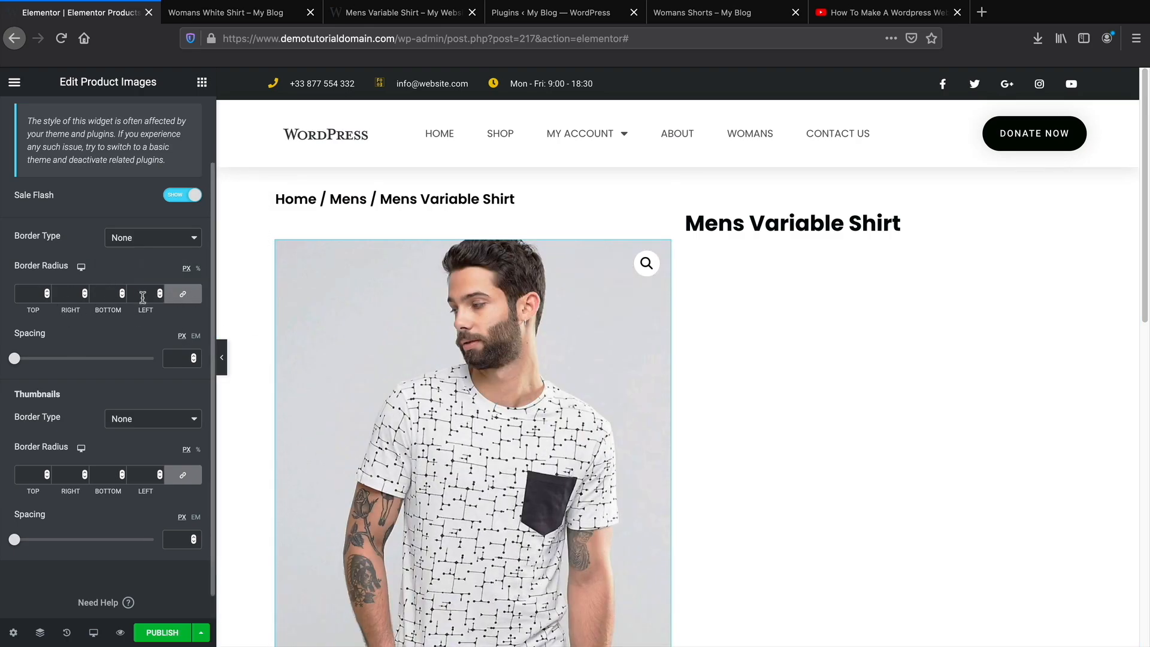
Try a 107 px border radius on all corners of the product image and reset it to 0.
drag(48, 292, 48, 291)
scroll(860, 429, down, 2)
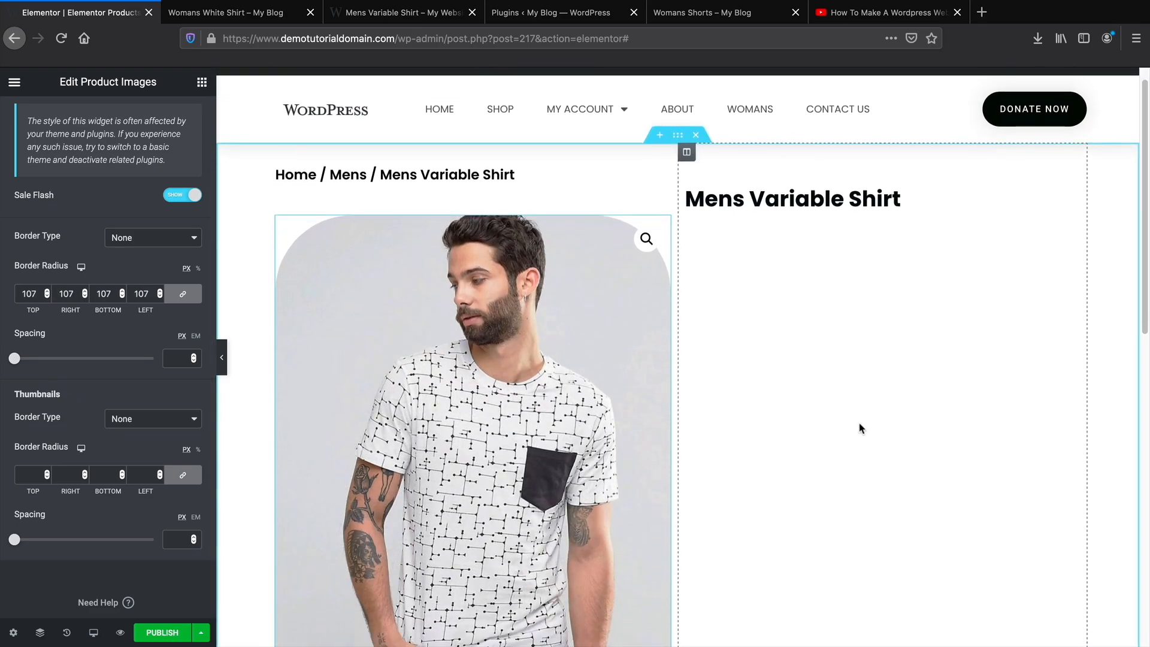
scroll(826, 431, down, 3)
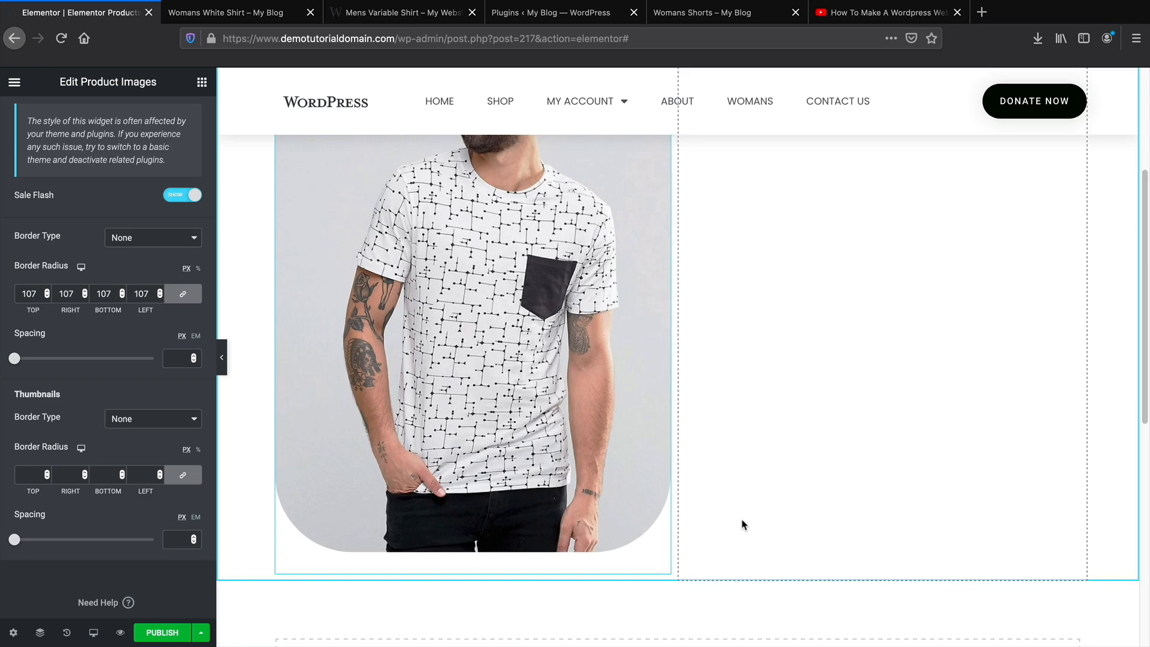
scroll(745, 524, up, 5)
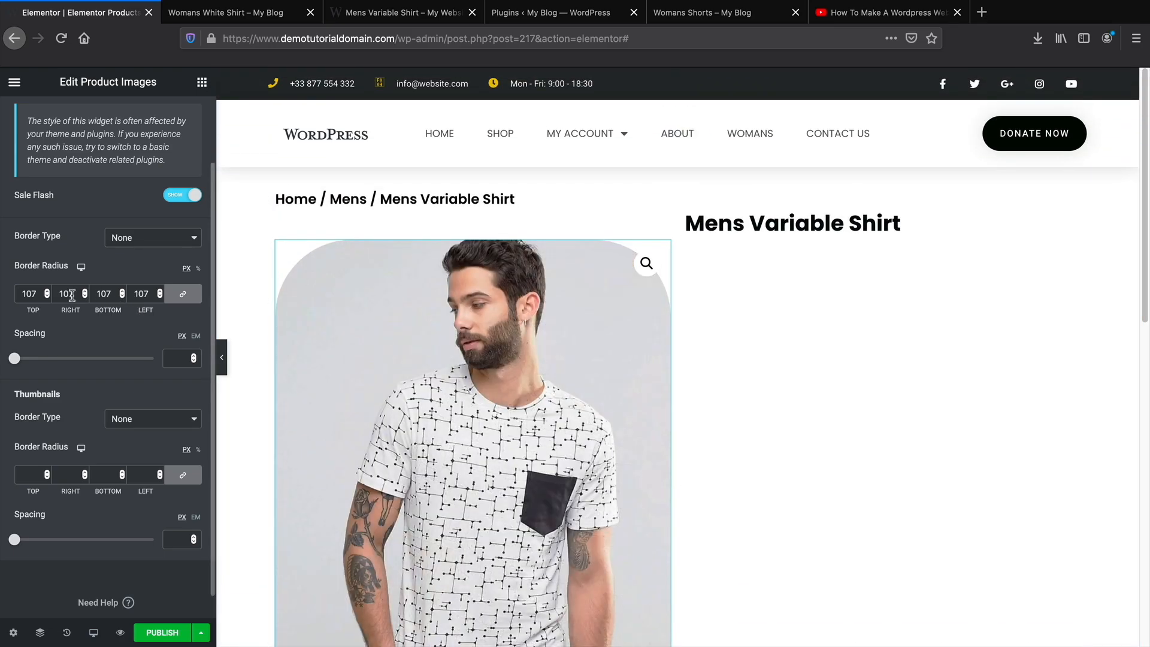
double_click(36, 294)
text(0)
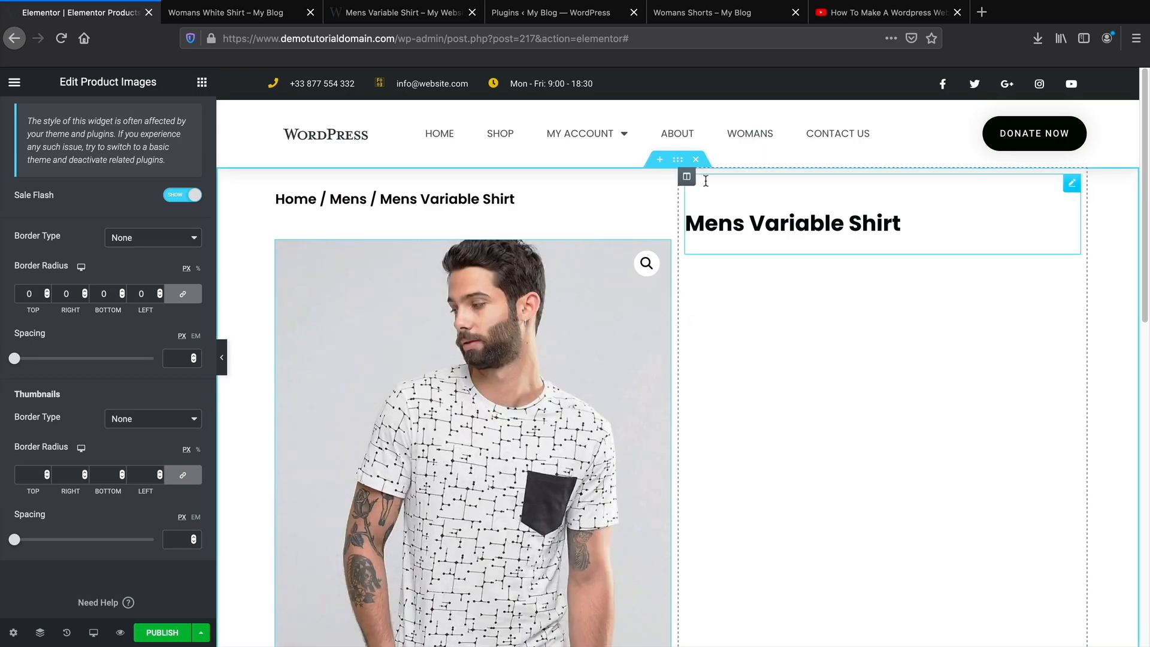
Check the reference product page and place a Divider widget below the product title in the second column.
click(248, 13)
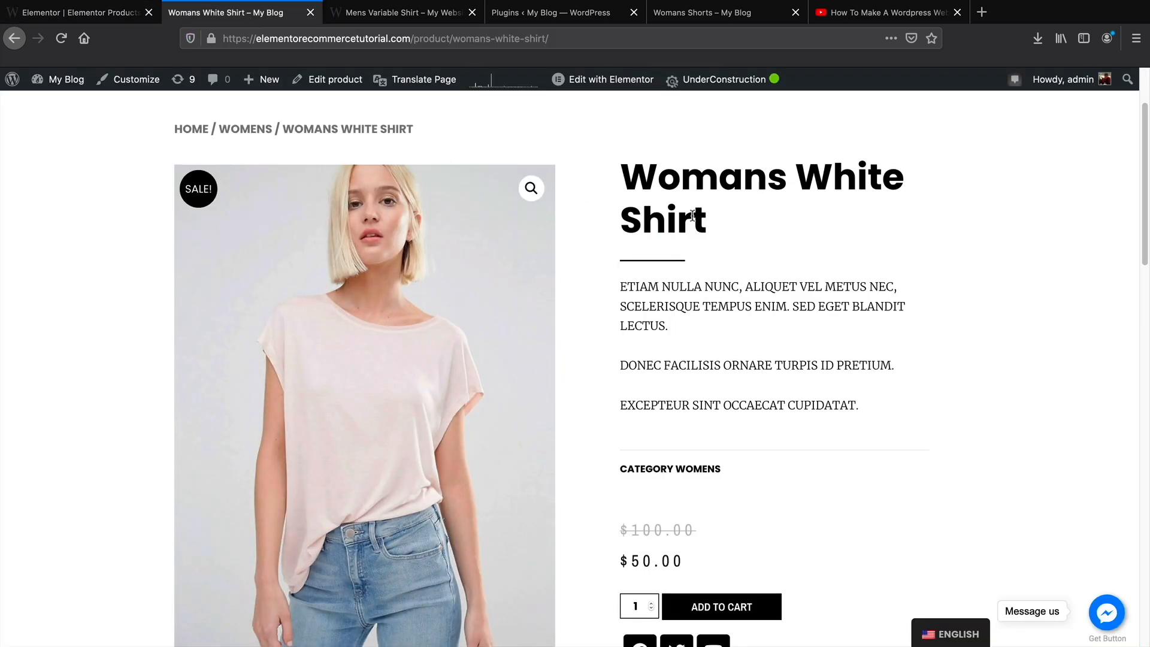
click(84, 12)
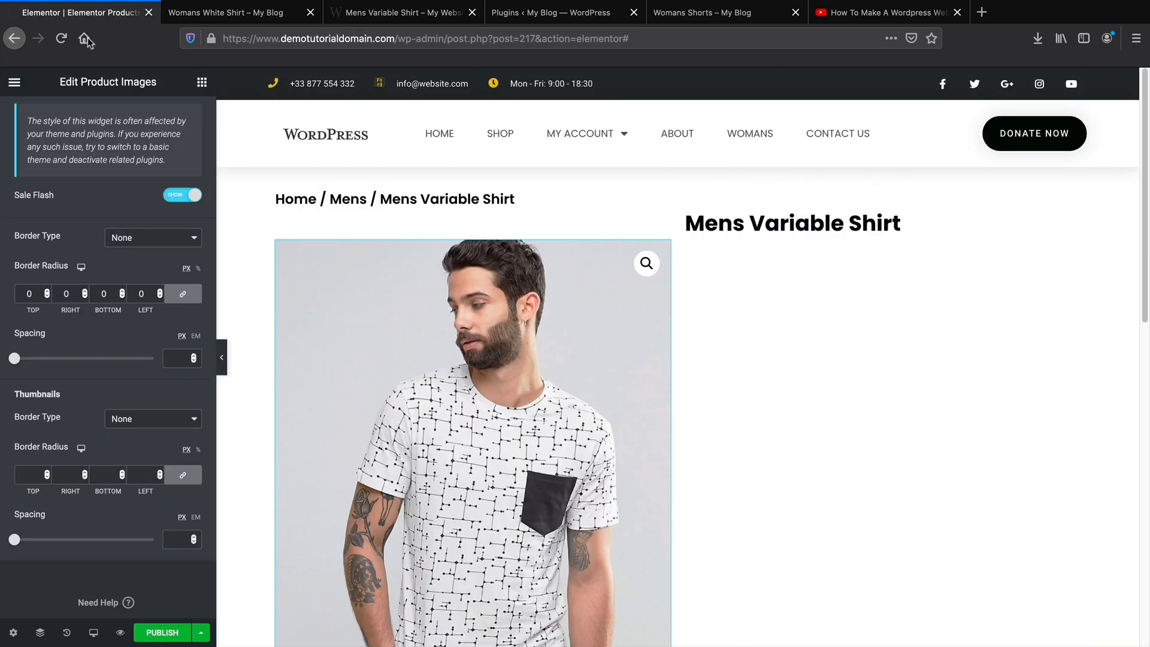
click(202, 84)
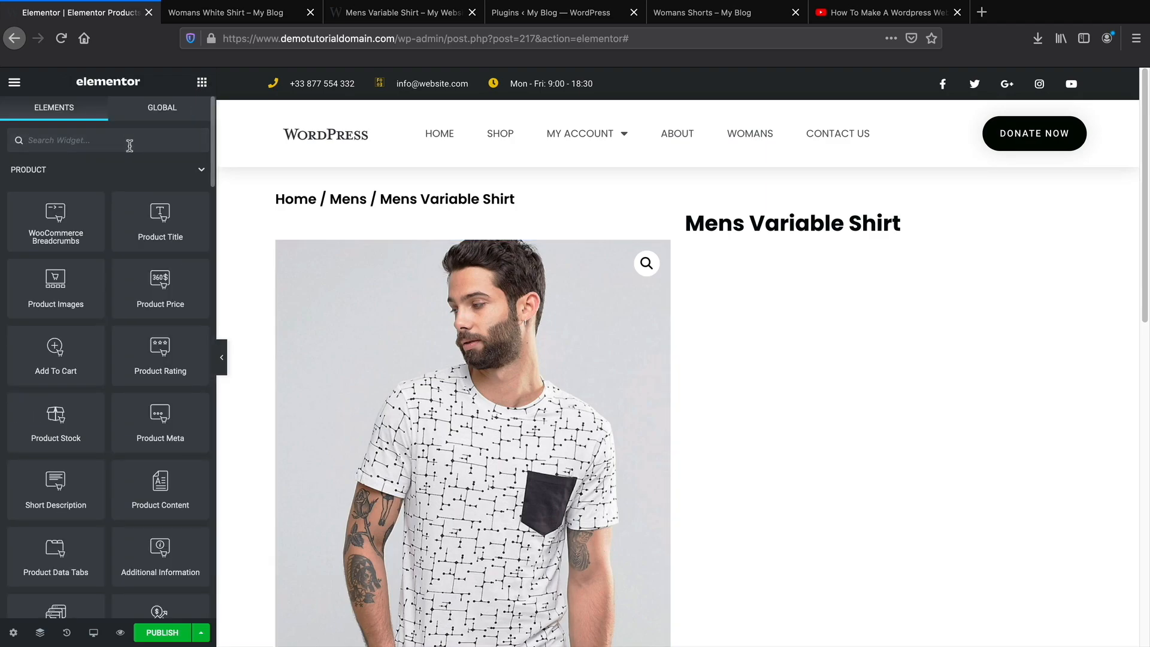
click(129, 141)
text(divider)
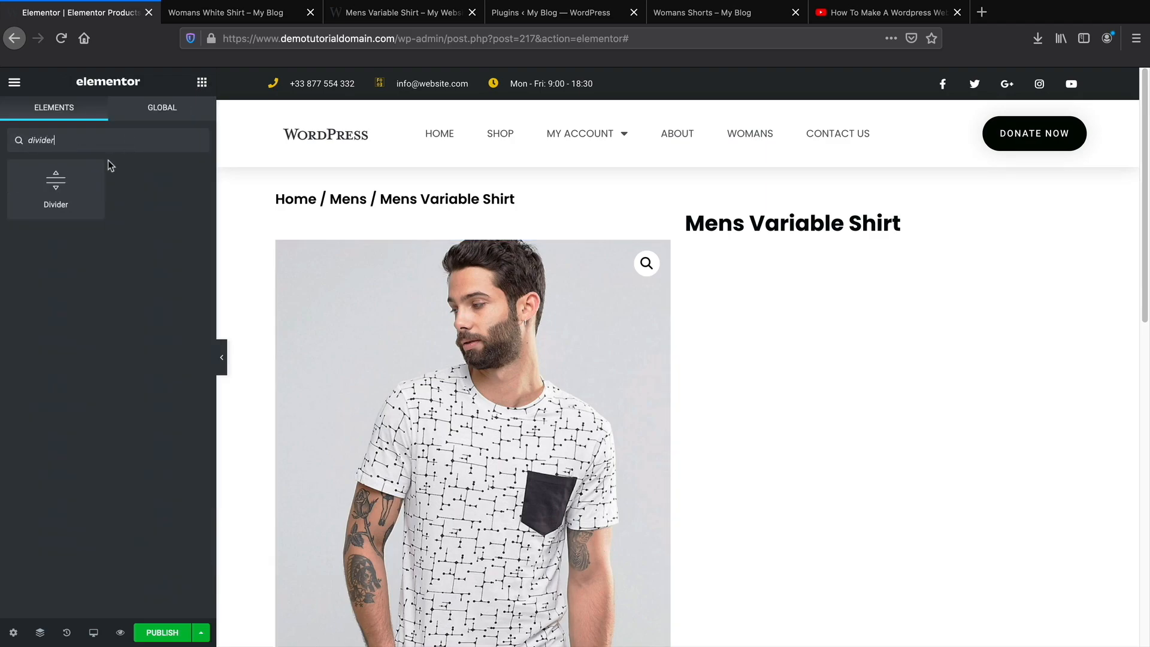
drag(69, 188, 771, 240)
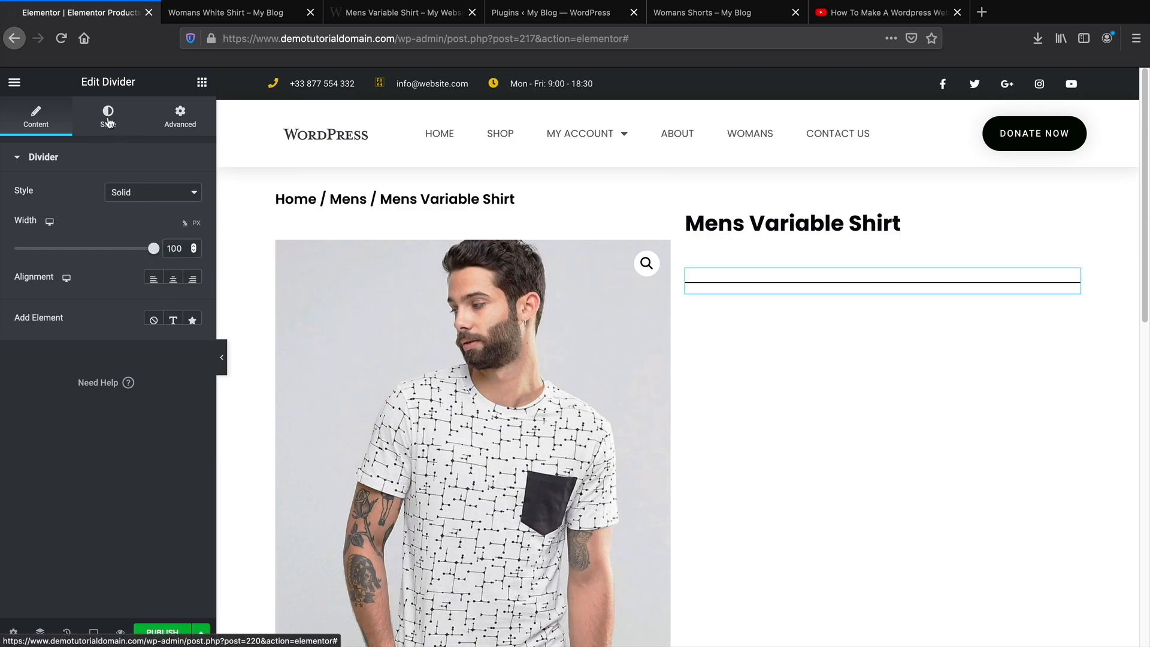
Shorten the divider's width to 24% and reload the reference product page for comparison.
drag(153, 248, 46, 254)
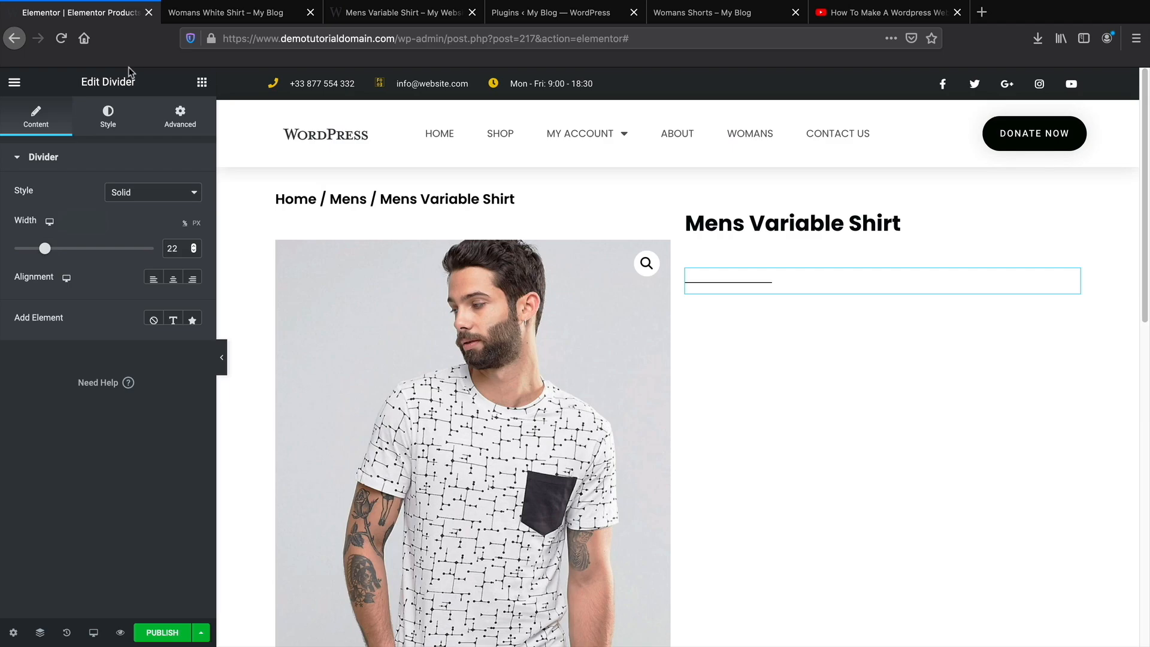
click(187, 14)
click(61, 38)
click(84, 12)
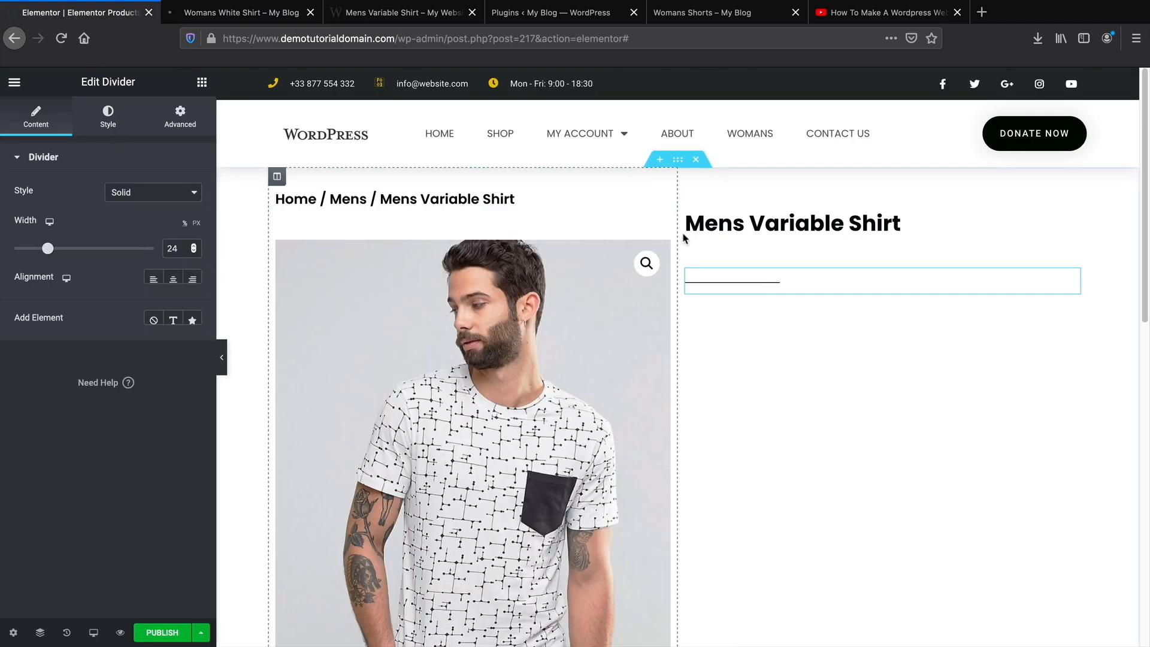
Increase the product title's font size so the heading nearly fills the width of the second column.
click(799, 223)
click(70, 130)
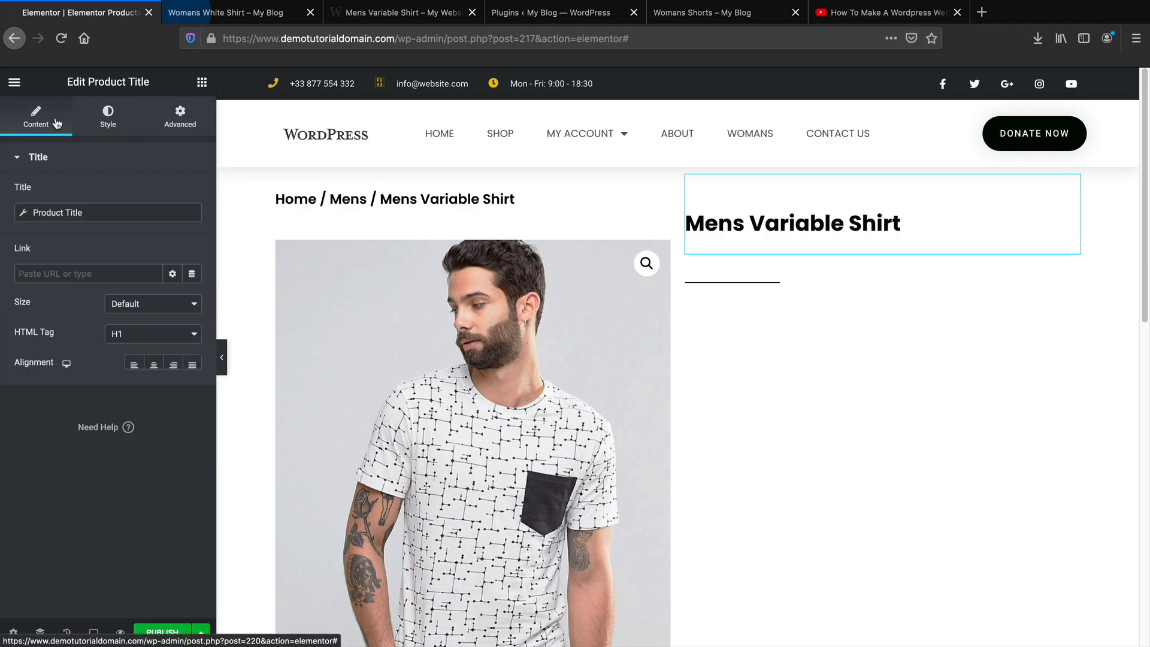
click(108, 112)
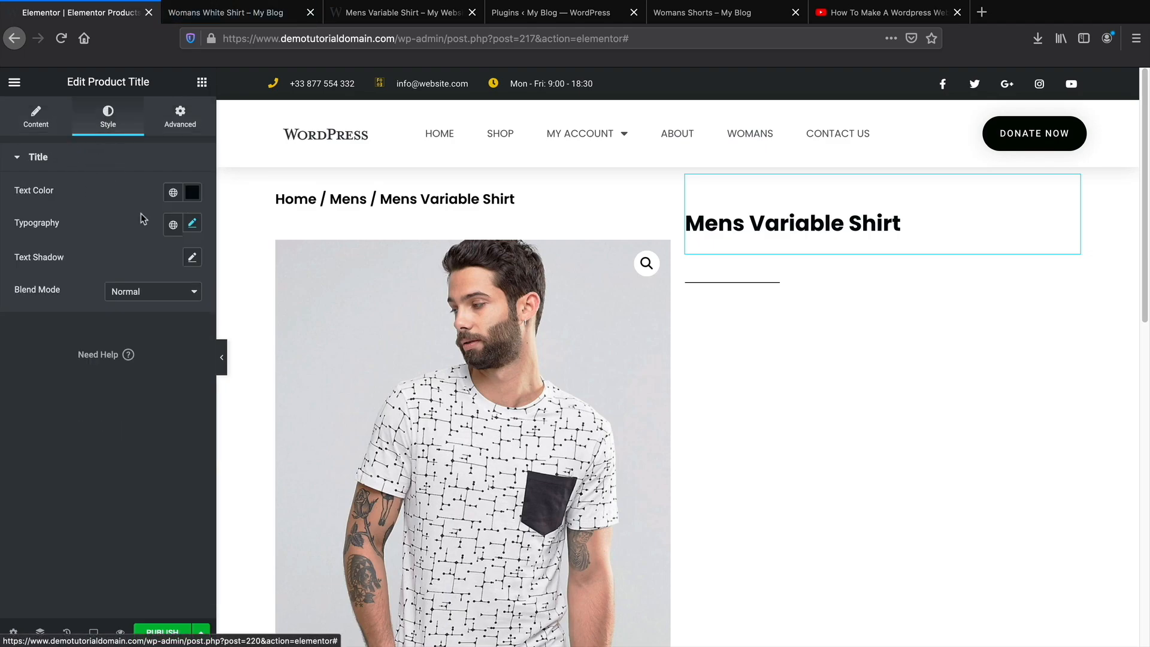
click(191, 223)
drag(42, 352, 56, 352)
Place a Short Description widget below the divider and check the description's styling on the reference product page.
drag(56, 492, 768, 328)
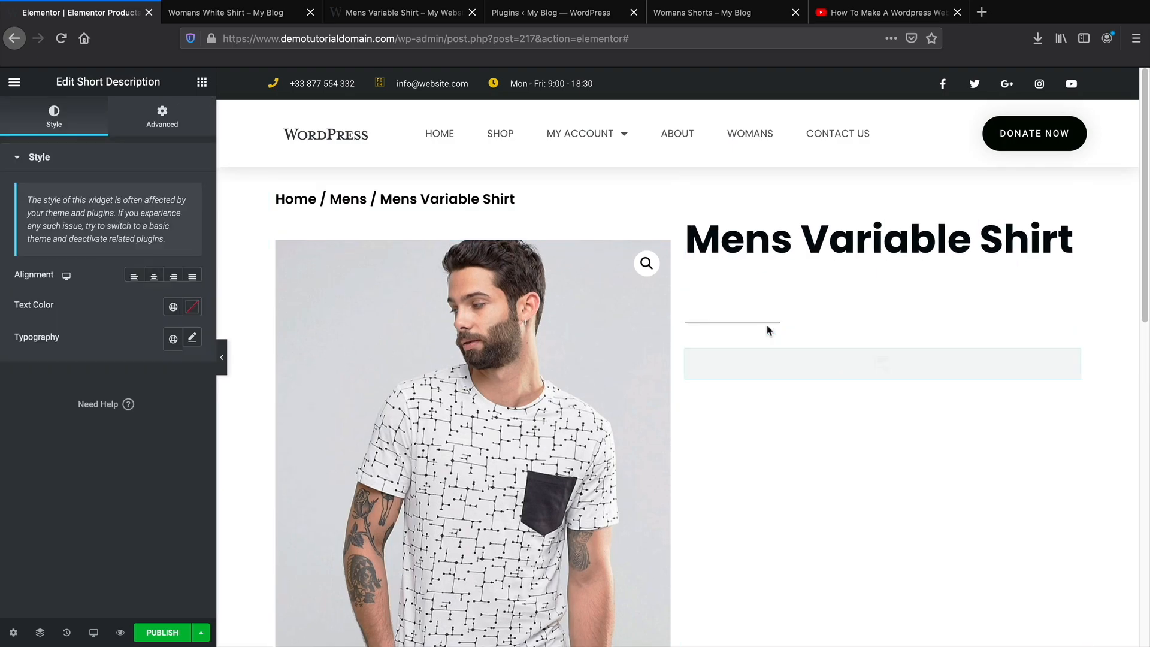
scroll(756, 407, down, 1)
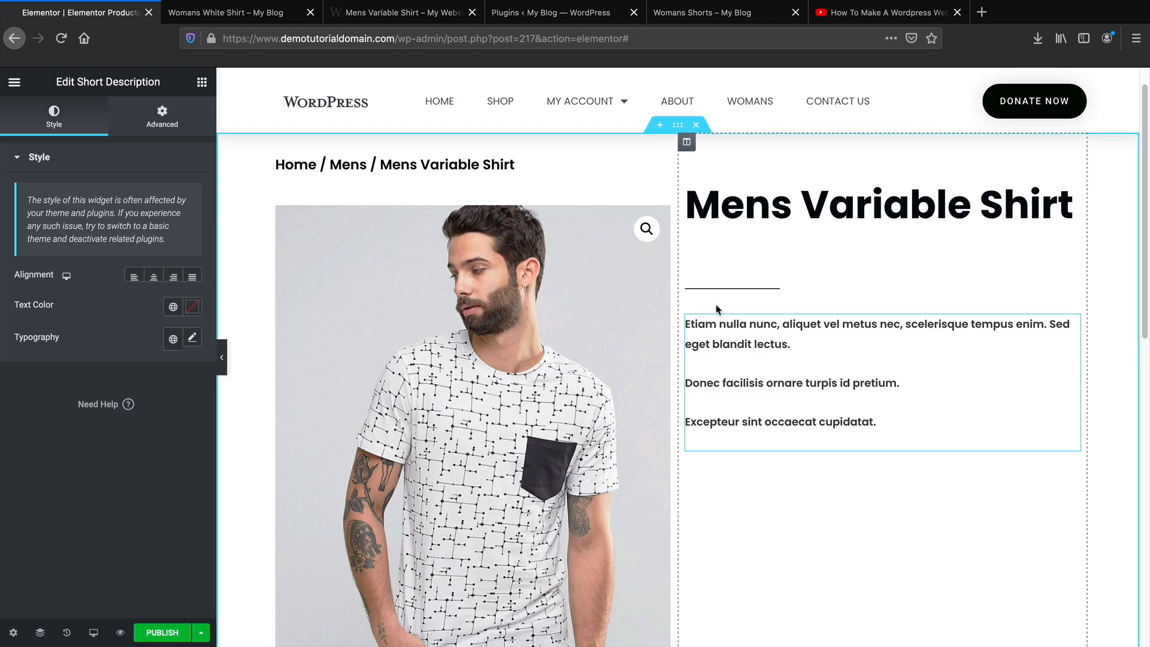
click(248, 22)
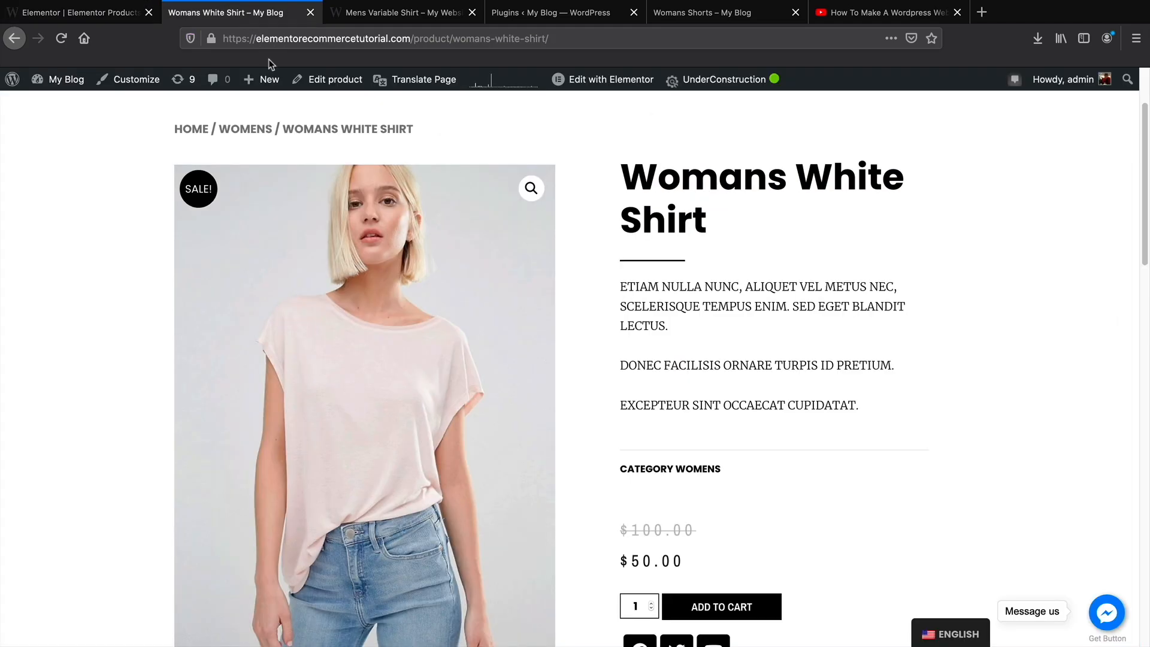
click(54, 12)
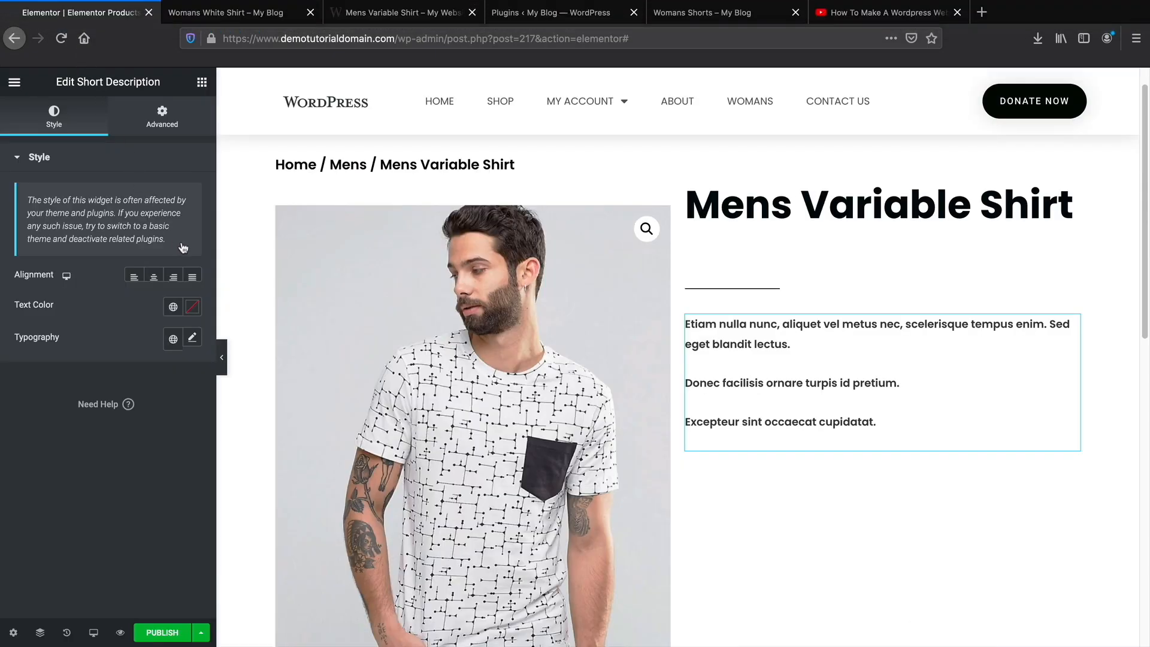
Check the reference product page and place a Product Meta widget below the short description in the second column.
click(201, 13)
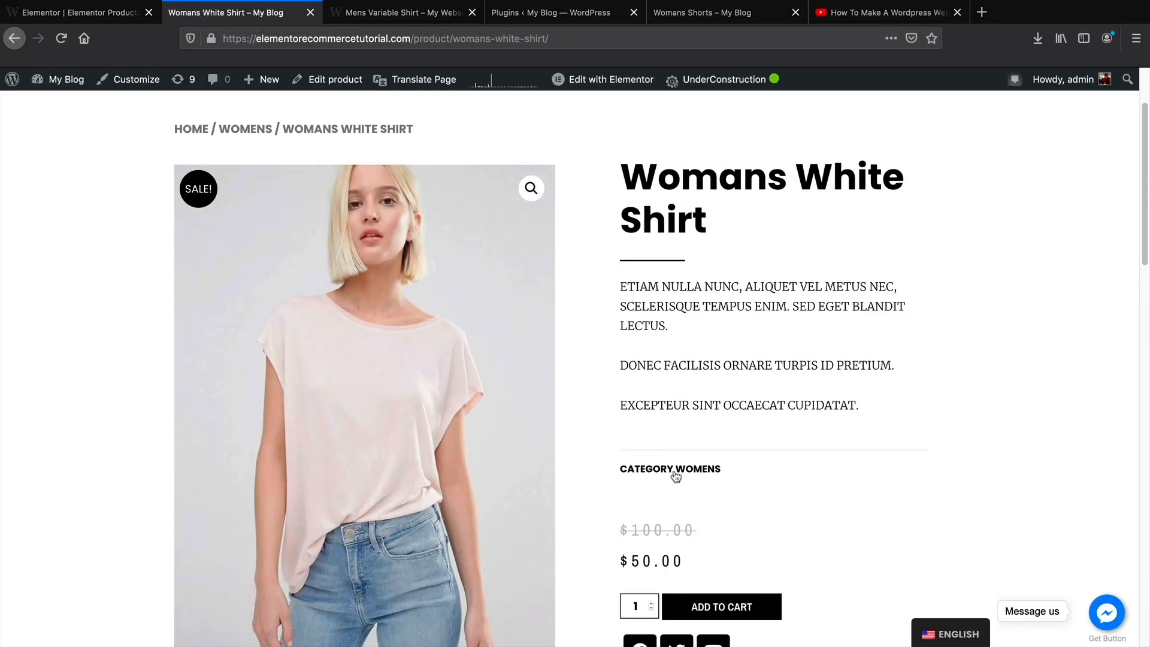
click(68, 18)
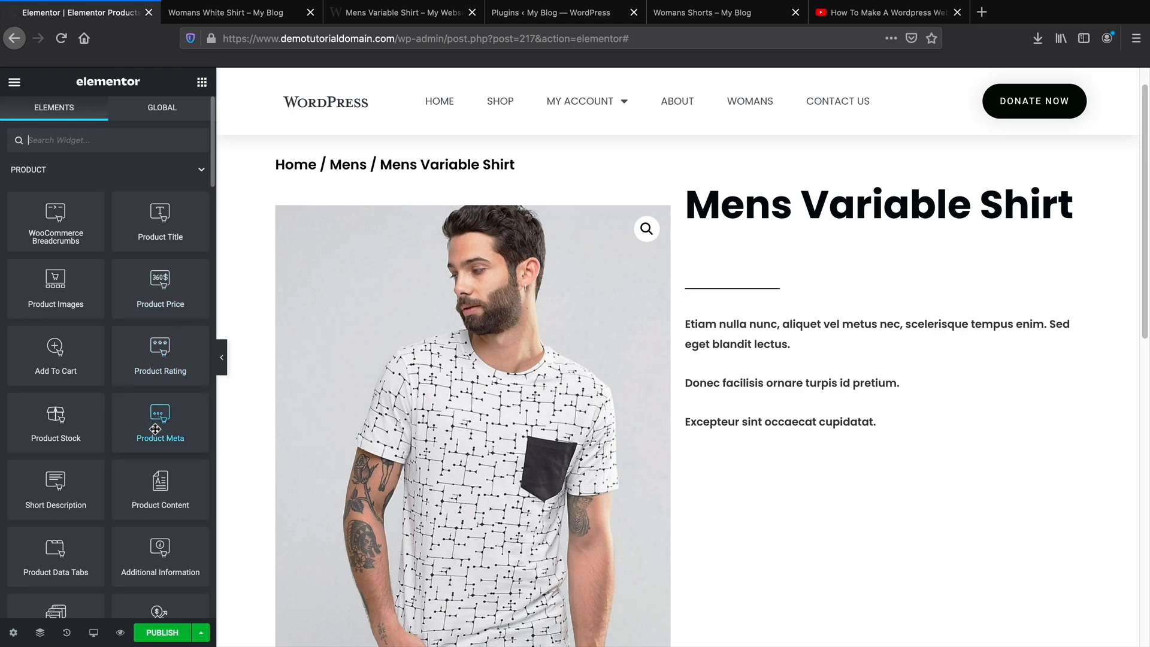
scroll(155, 433, down, 1)
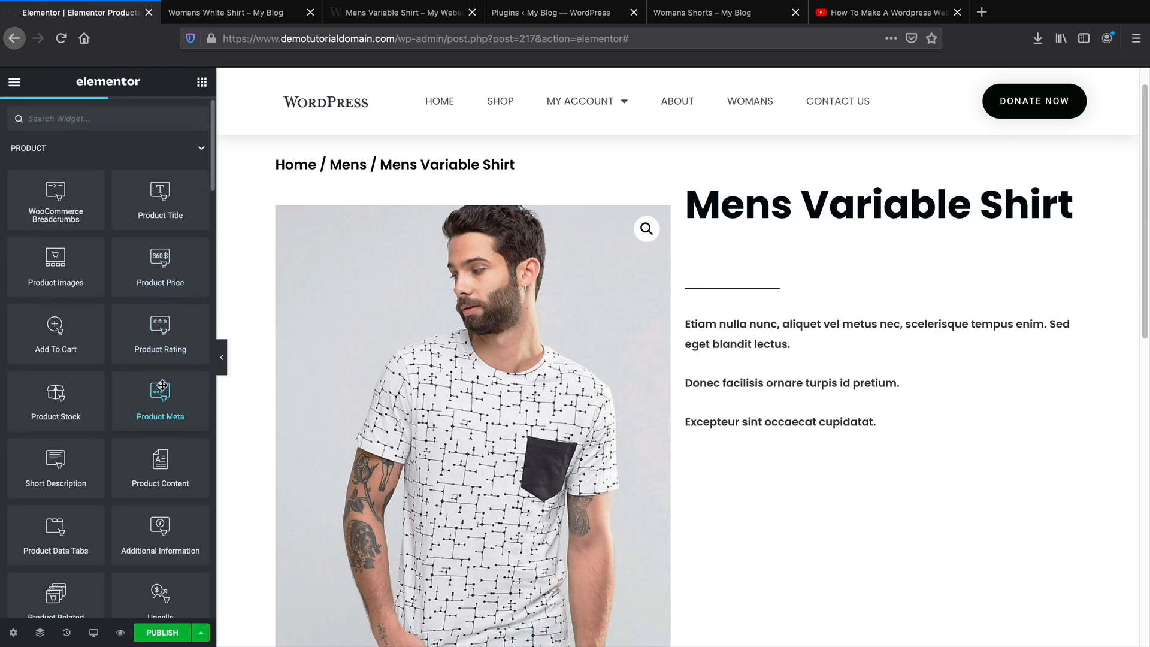
drag(162, 386, 795, 429)
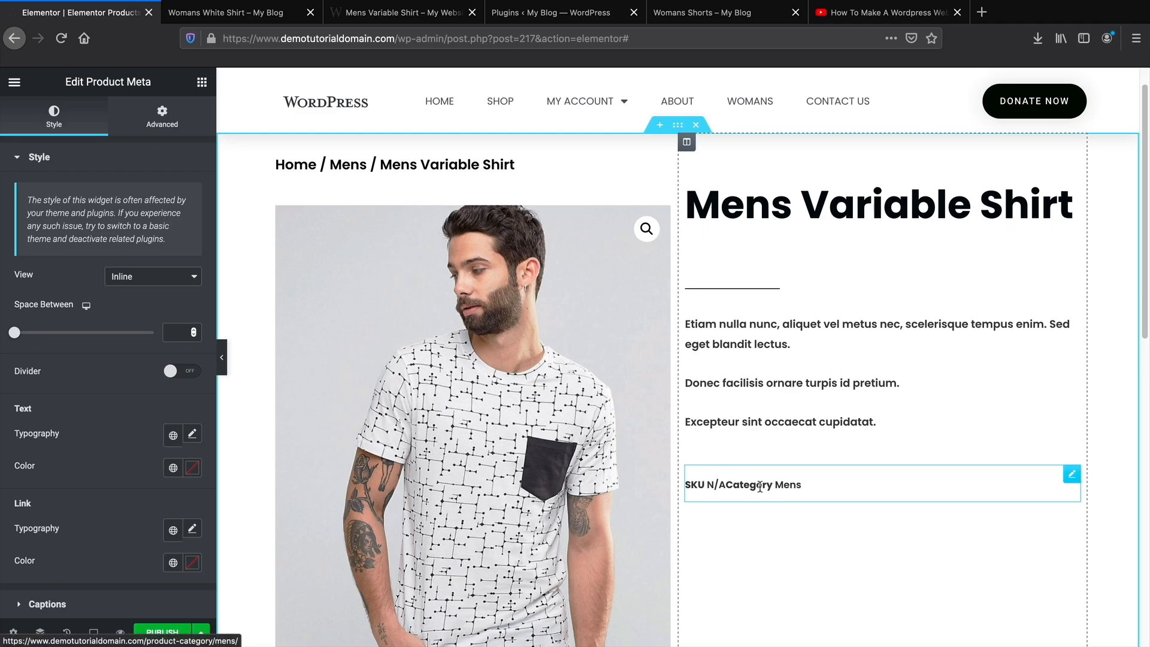
scroll(39, 449, down, 2)
scroll(45, 448, up, 2)
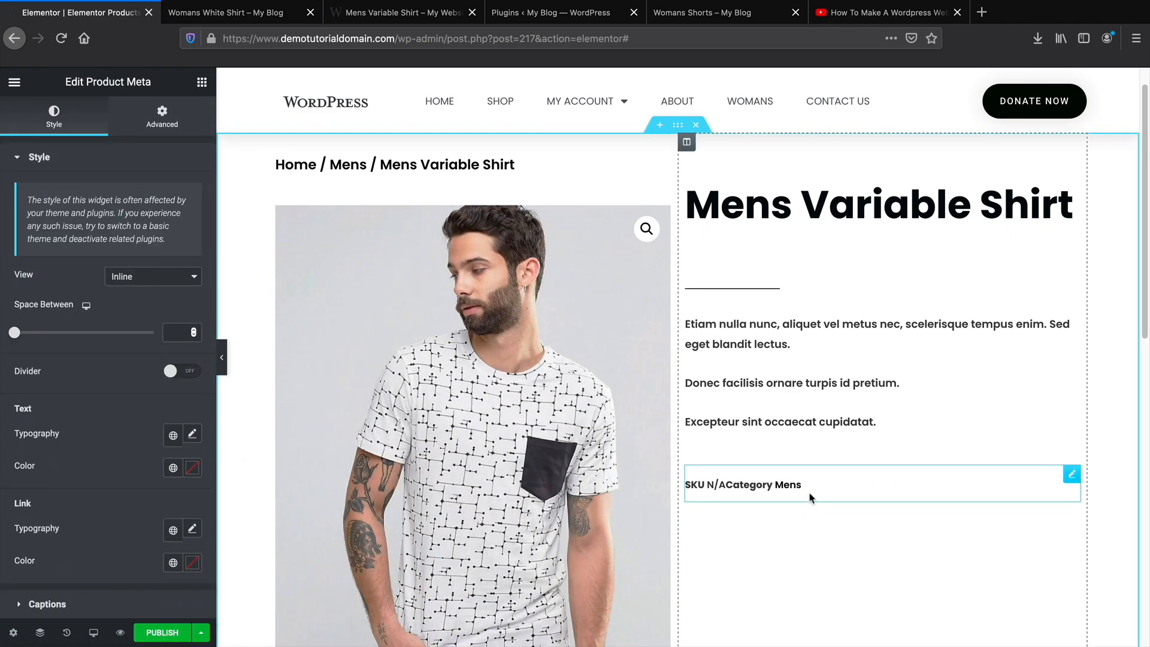
Set the Product Meta view to Stacked and turn on its divider.
click(137, 276)
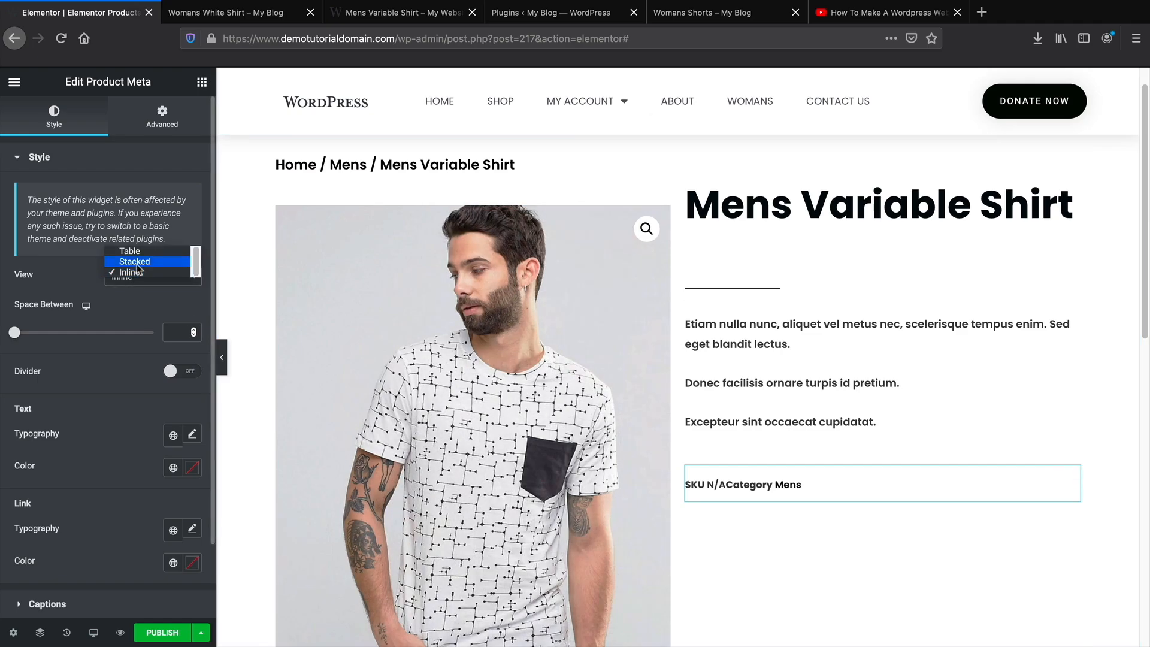
click(138, 268)
click(139, 274)
click(142, 260)
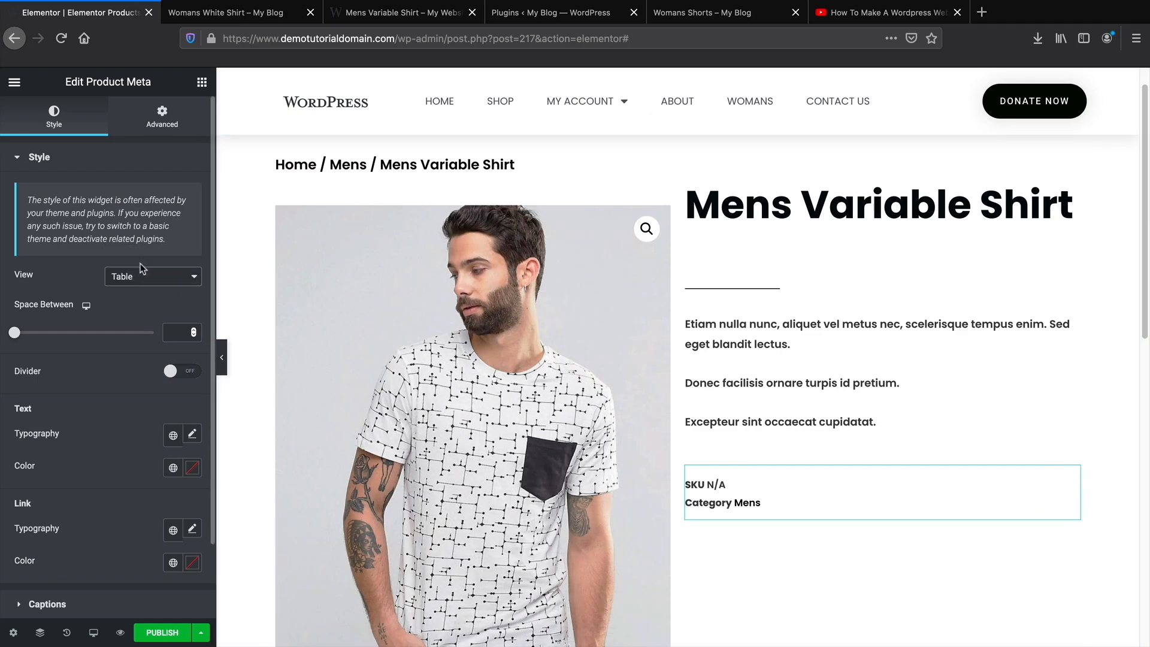
scroll(186, 352, down, 1)
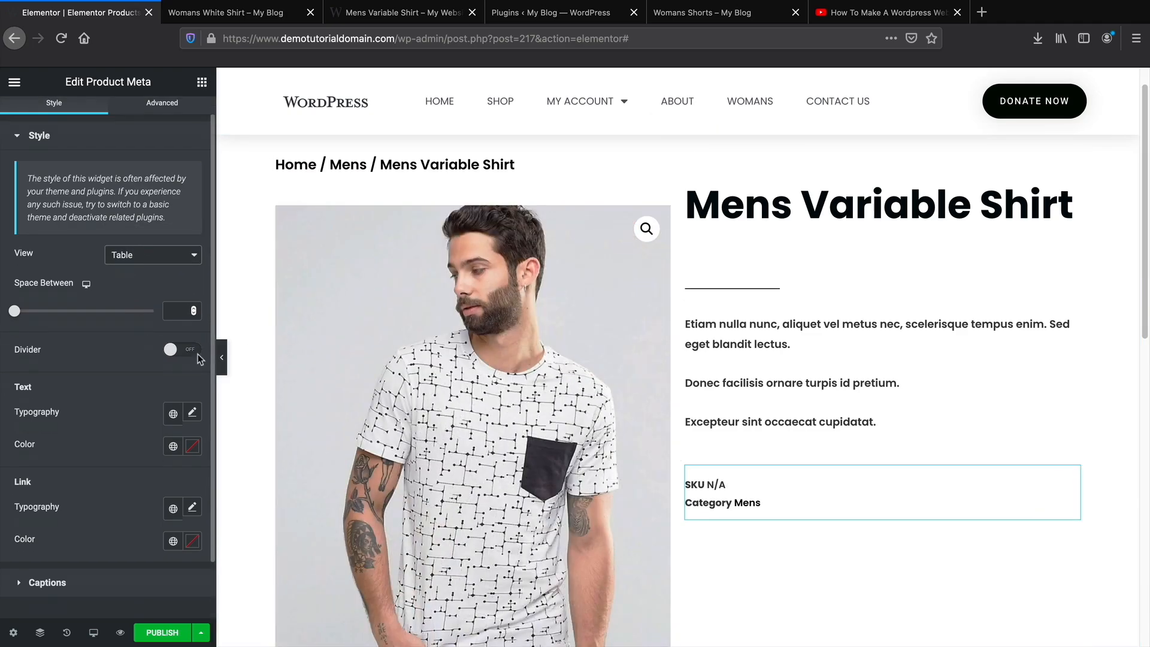
click(157, 256)
click(158, 266)
click(176, 352)
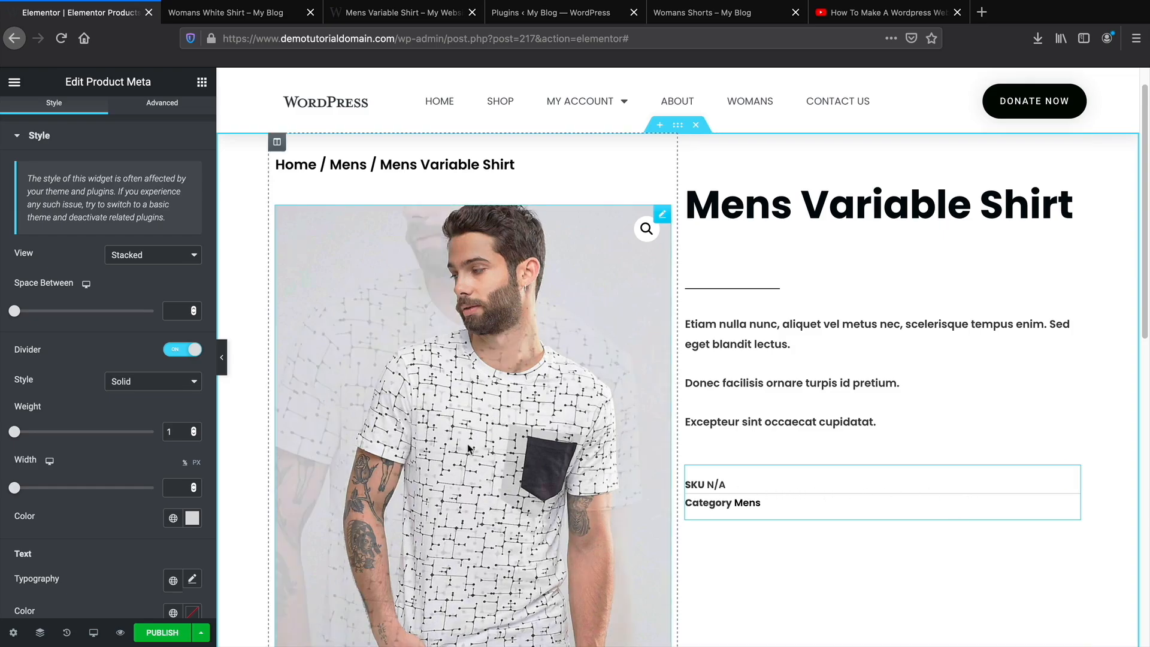
Compare with the reference product page and place a Product Price widget below the product meta.
click(220, 14)
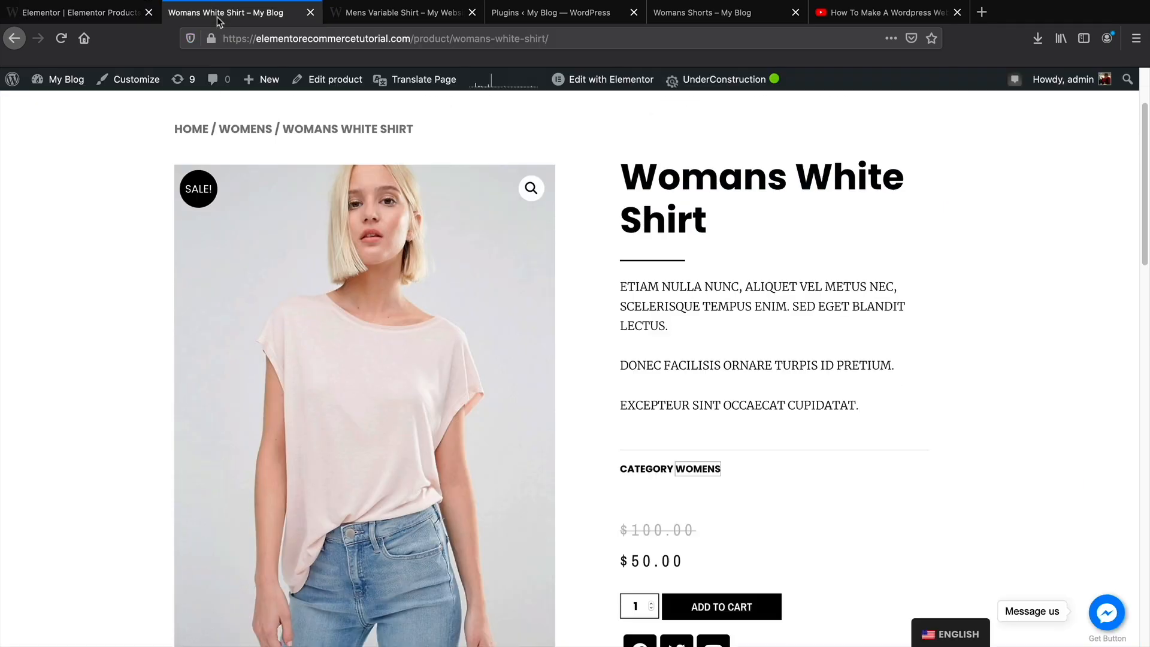
scroll(661, 475, down, 3)
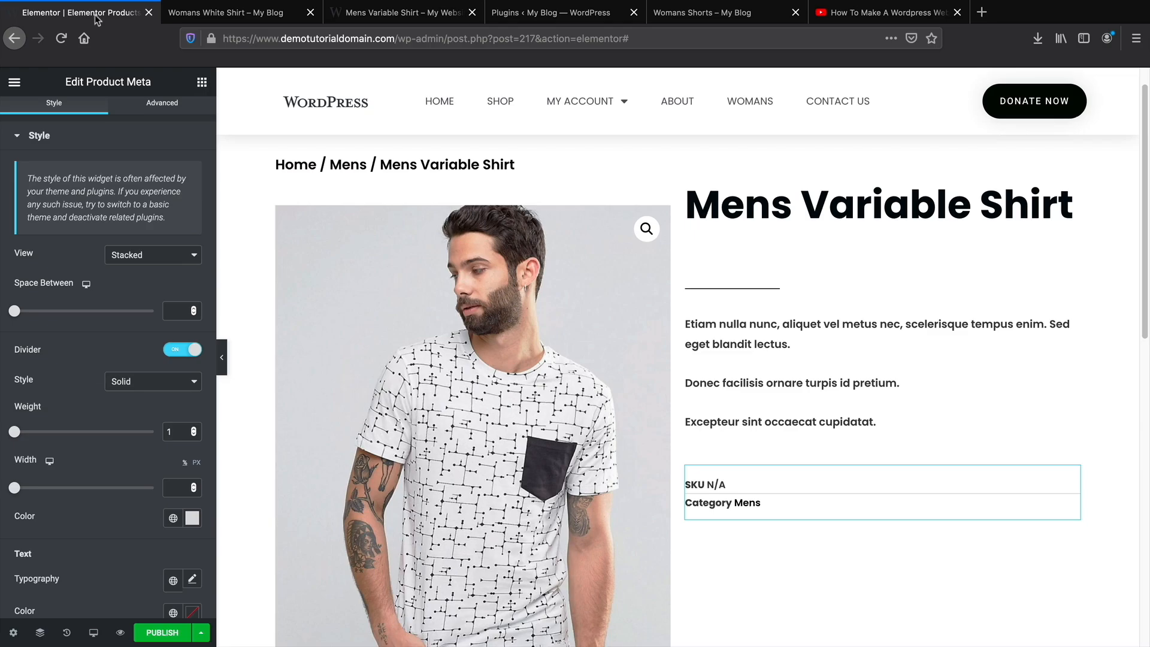
click(97, 14)
click(202, 84)
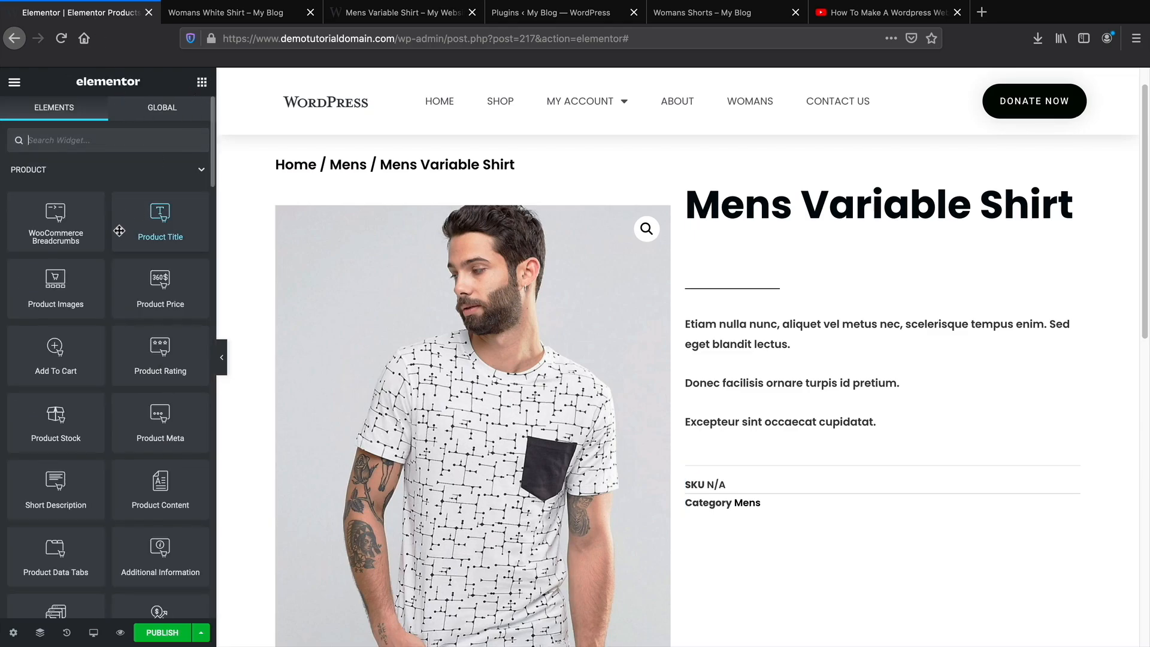
scroll(126, 282, down, 2)
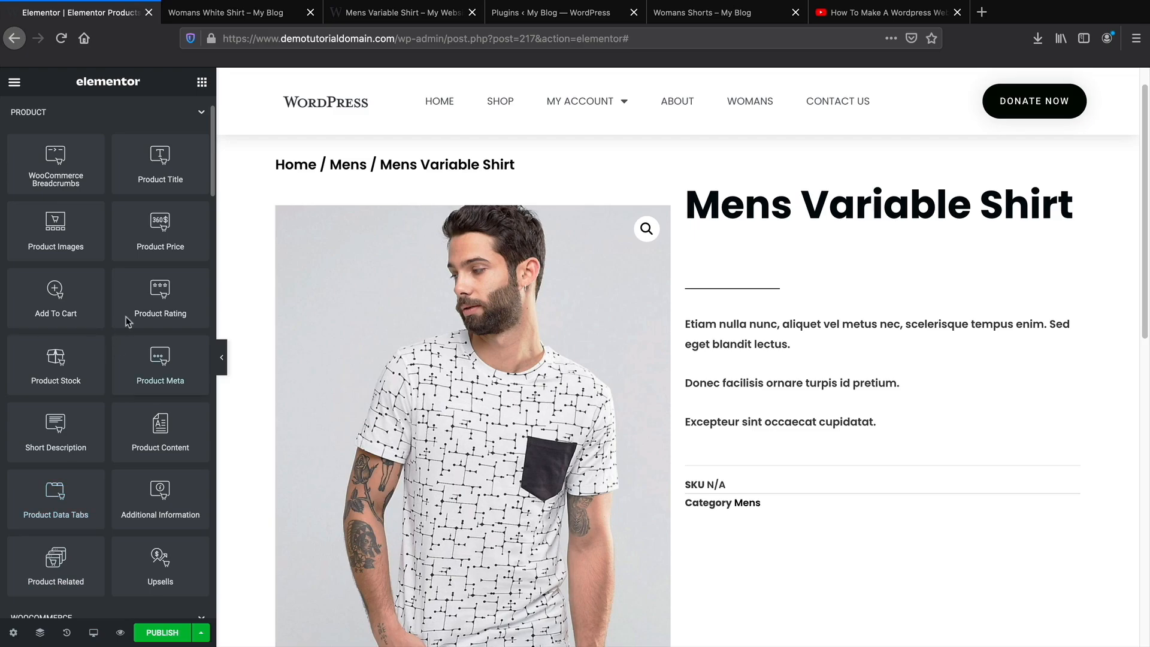
drag(160, 237, 750, 519)
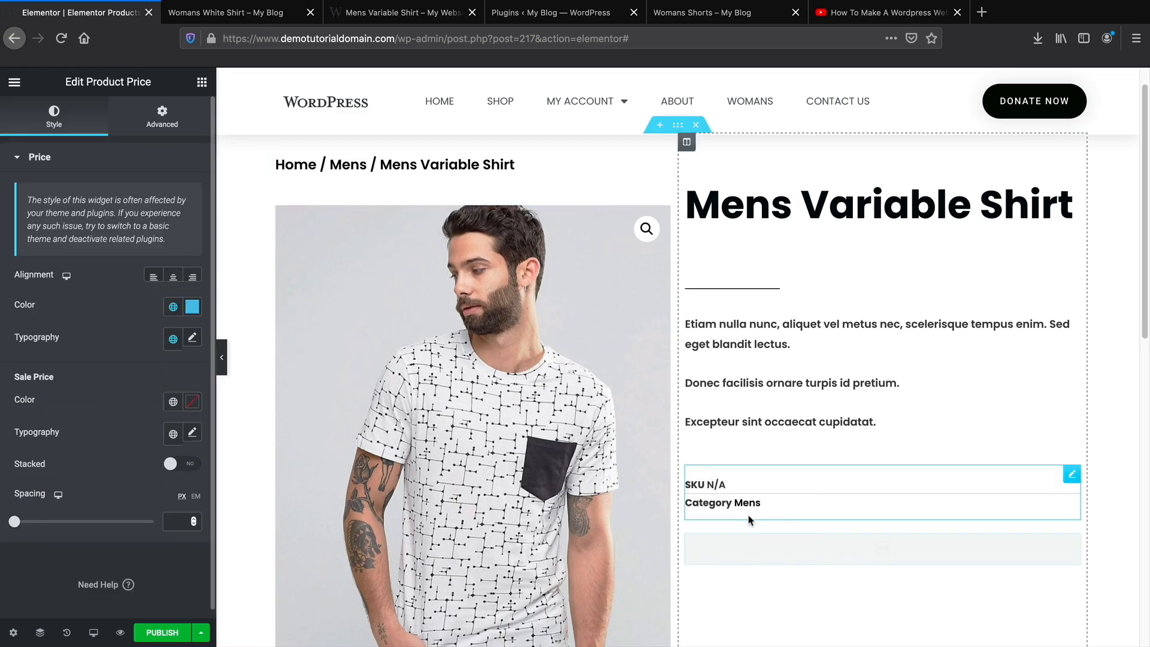
Change the product price's main text color to black.
click(192, 307)
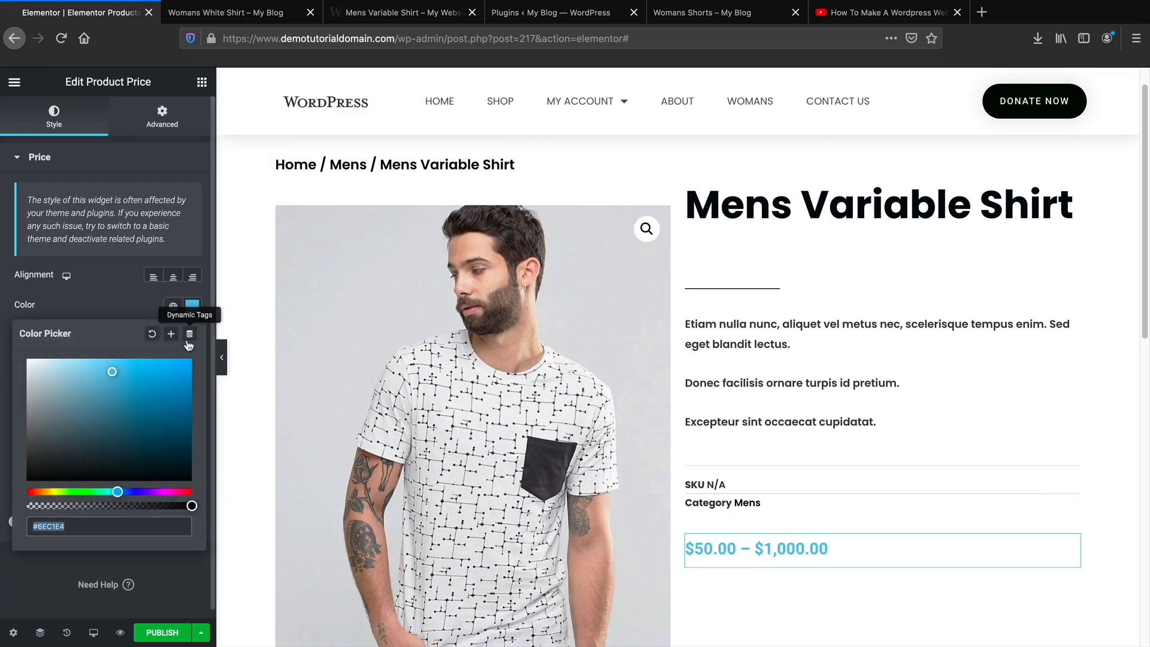
click(184, 475)
click(120, 311)
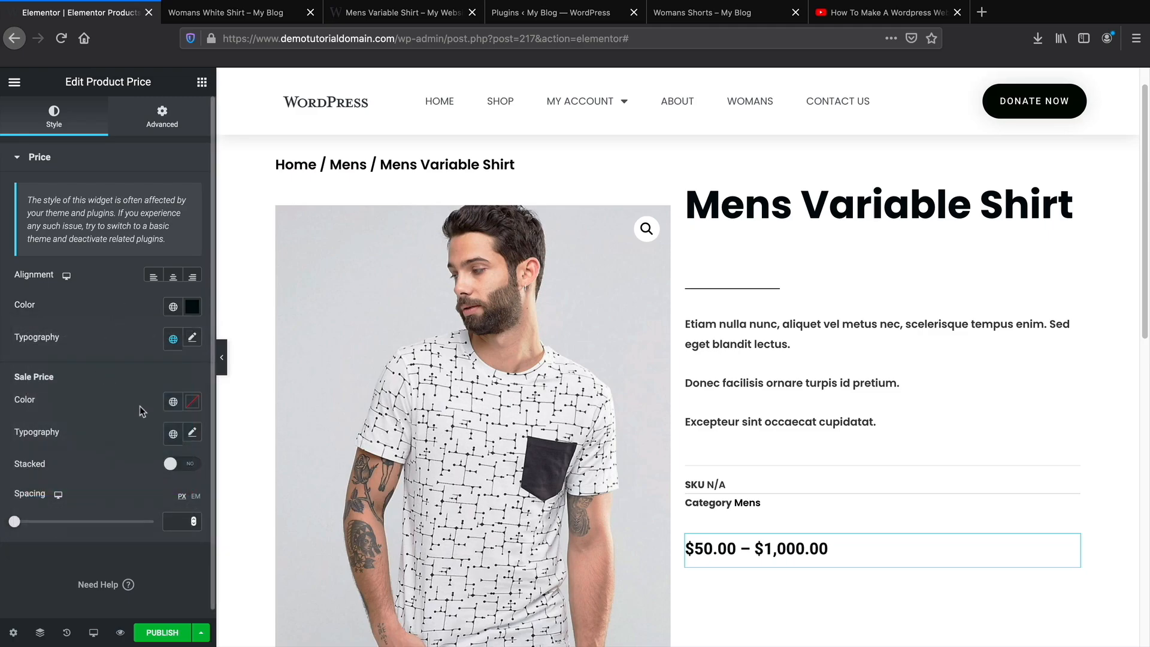
Set the sale price typography to the Poppins font family with Bold weight.
click(193, 435)
click(139, 505)
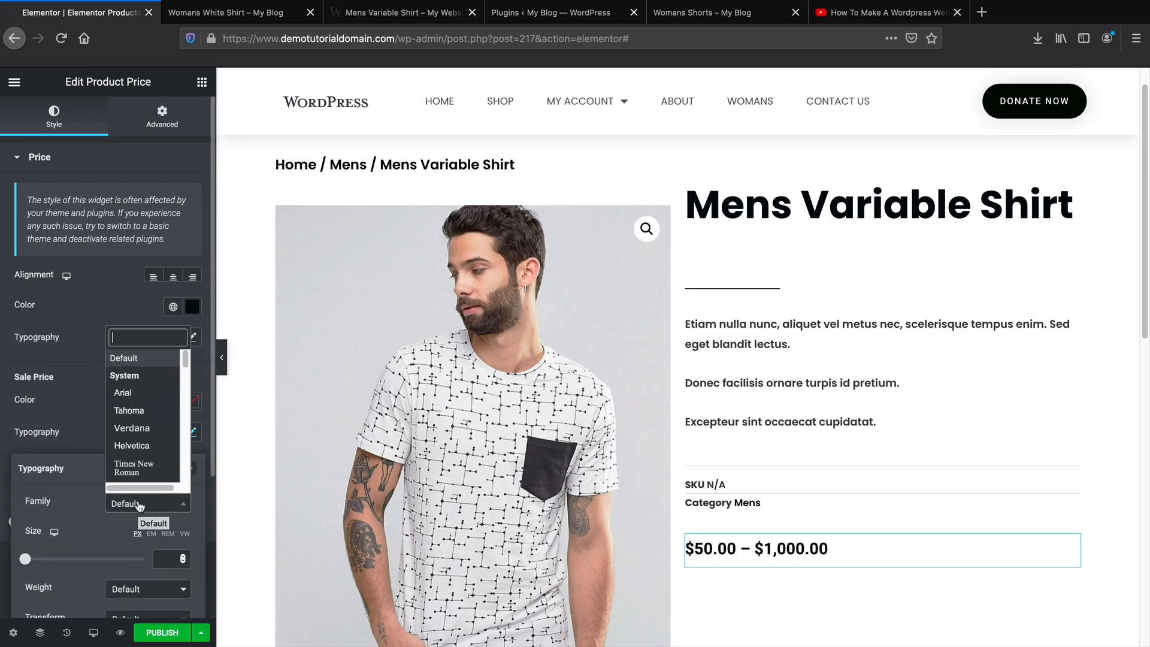
text(poppins)
click(135, 484)
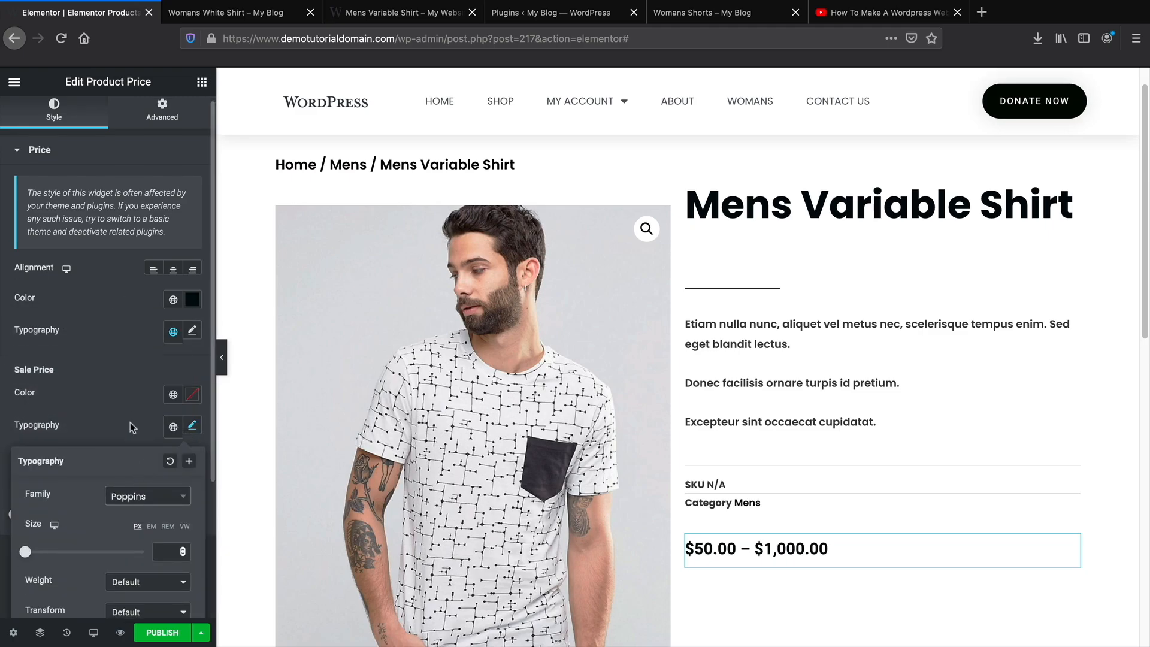
scroll(133, 427, down, 2)
click(138, 510)
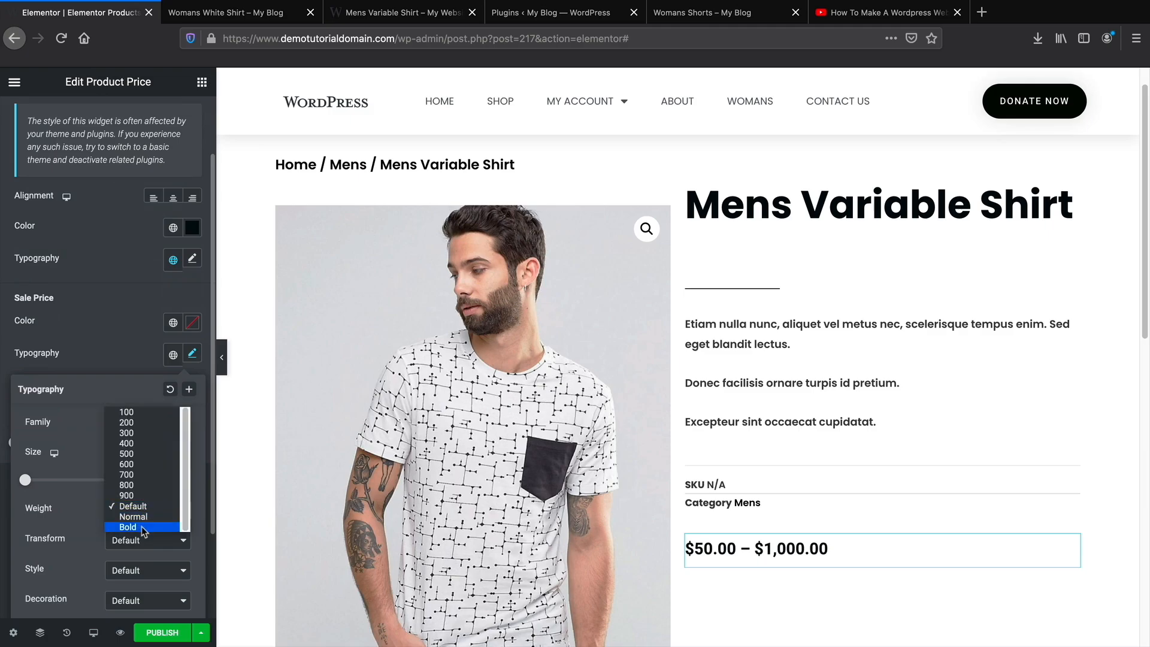
click(143, 529)
click(119, 370)
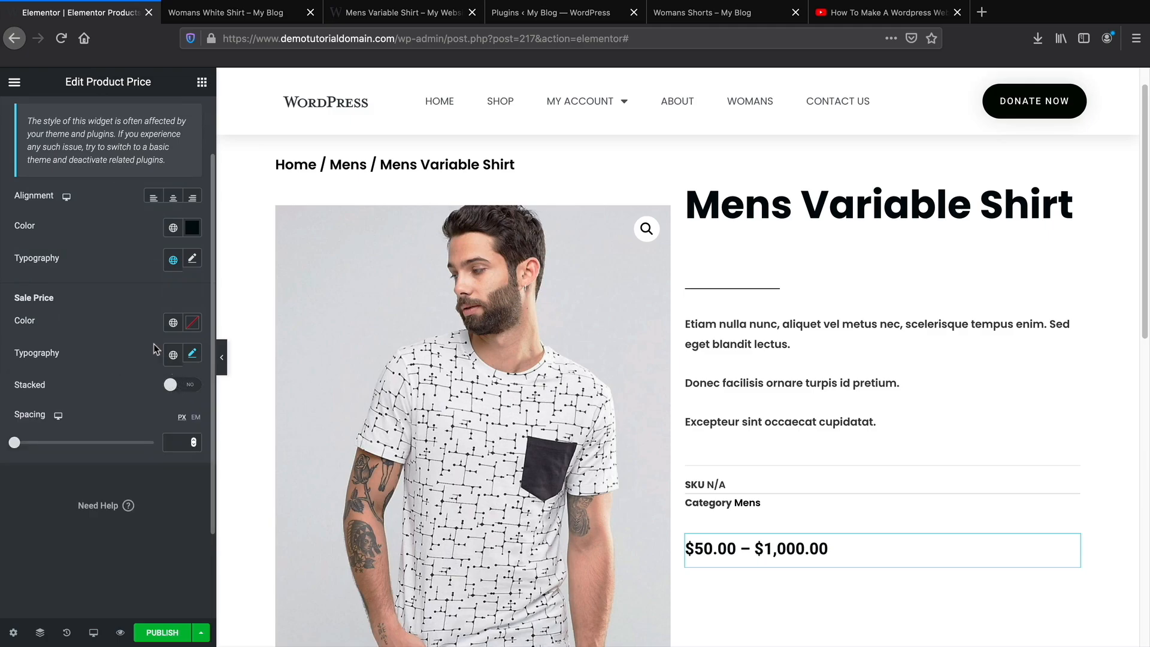
Set the regular price typography to the Poppins font family with Bold weight.
click(194, 262)
click(150, 401)
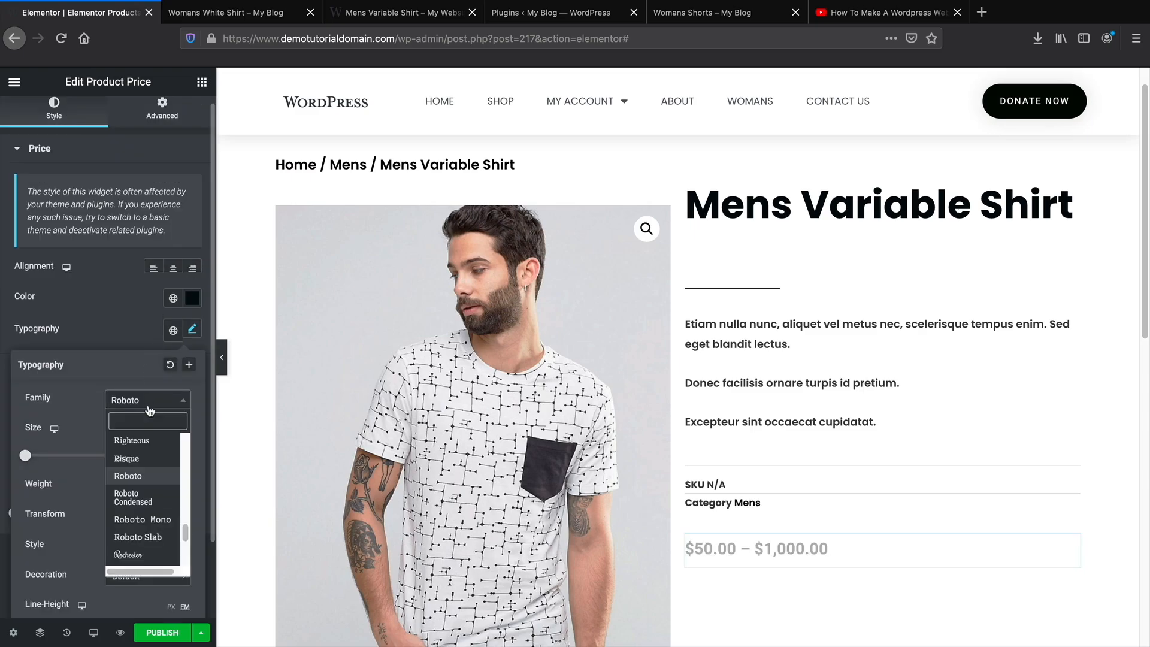
text(poppins)
click(139, 460)
click(125, 340)
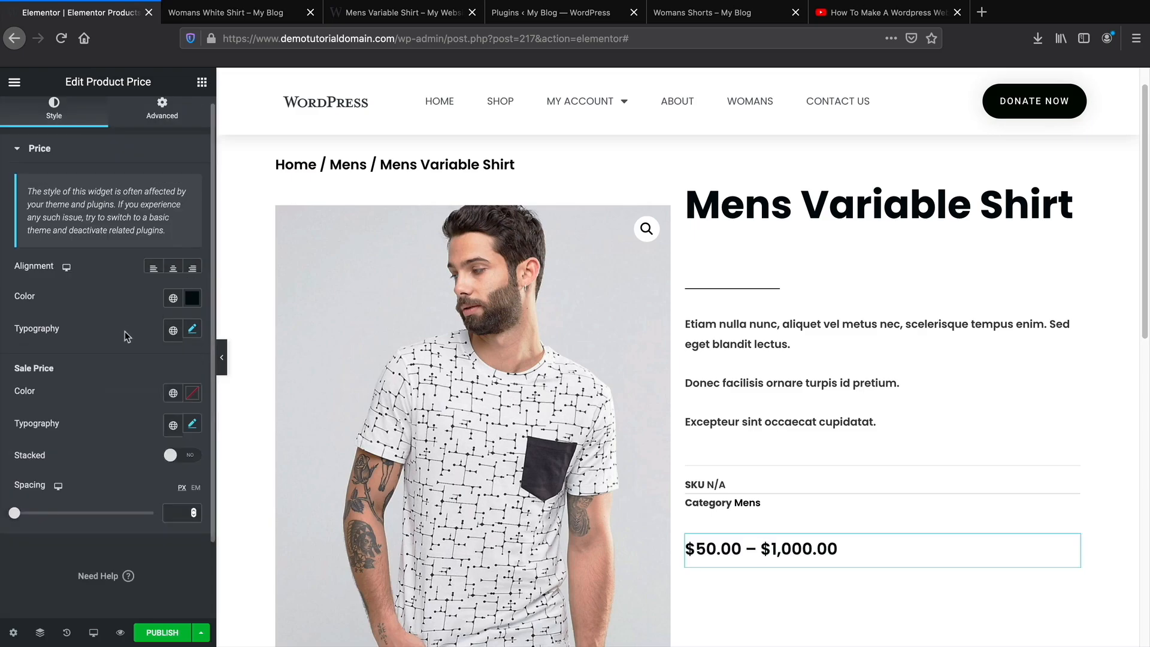
click(193, 334)
click(138, 484)
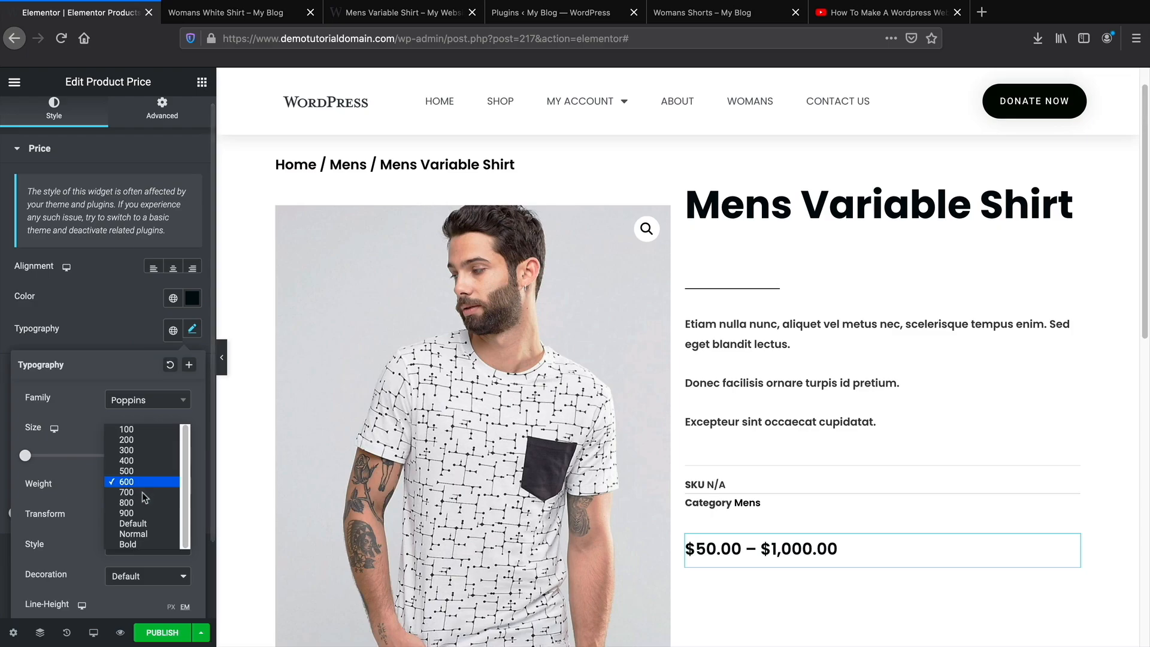
click(147, 543)
click(106, 318)
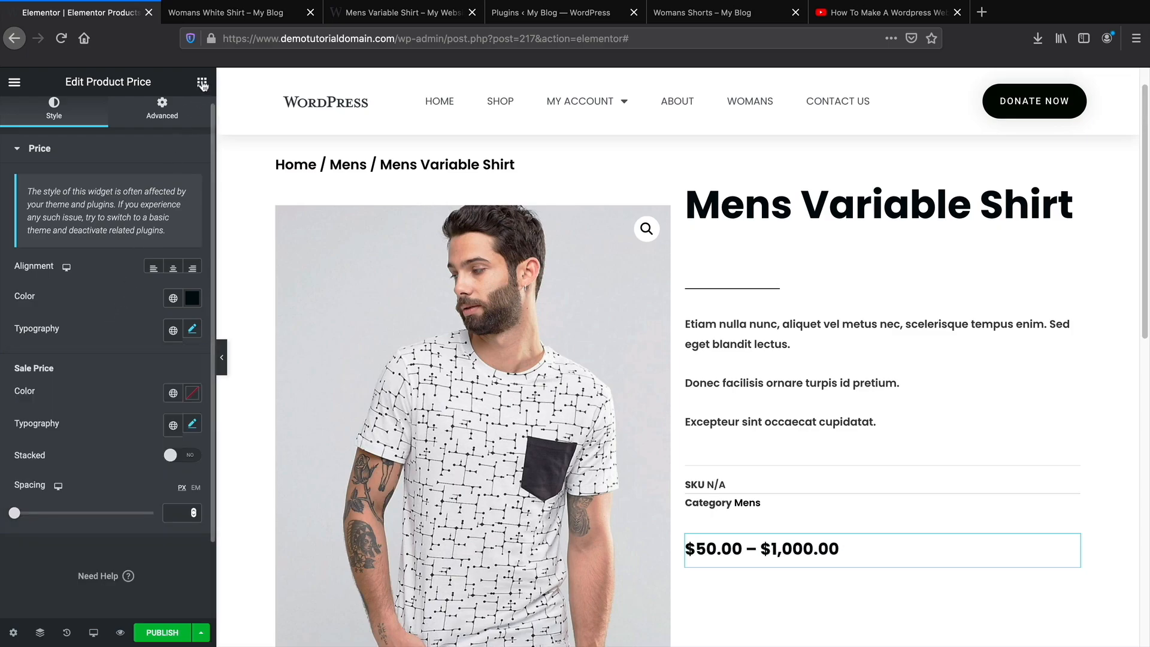
Place an Add To Cart widget below the product price in the second column.
click(202, 83)
scroll(126, 359, down, 1)
scroll(137, 390, down, 2)
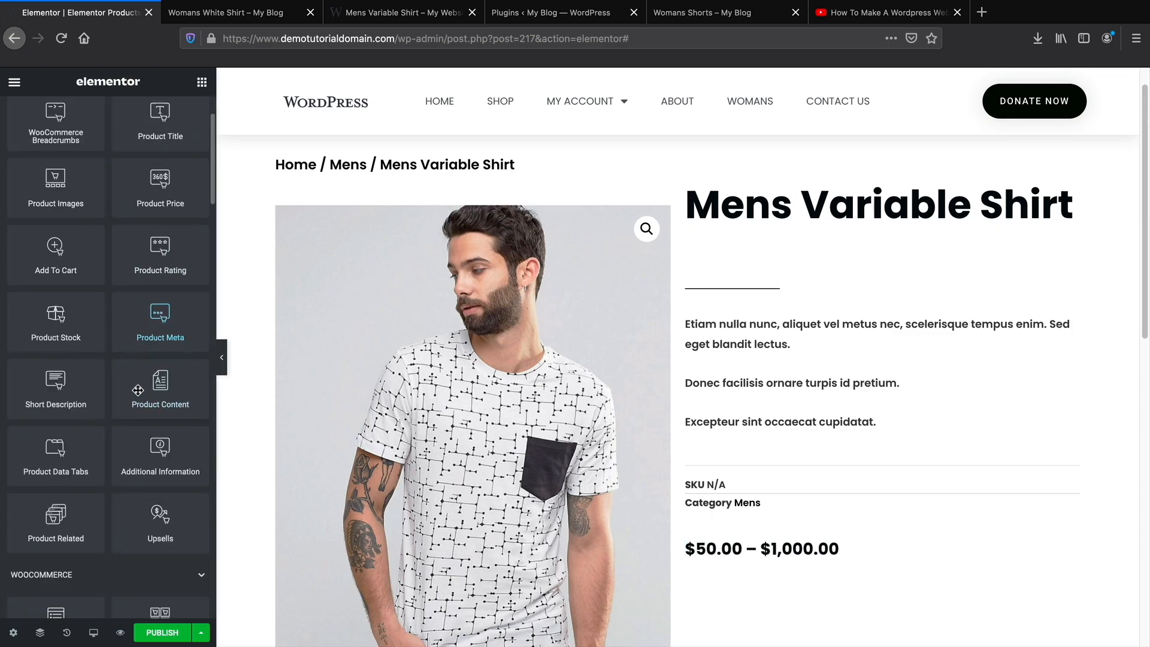
scroll(163, 342, up, 1)
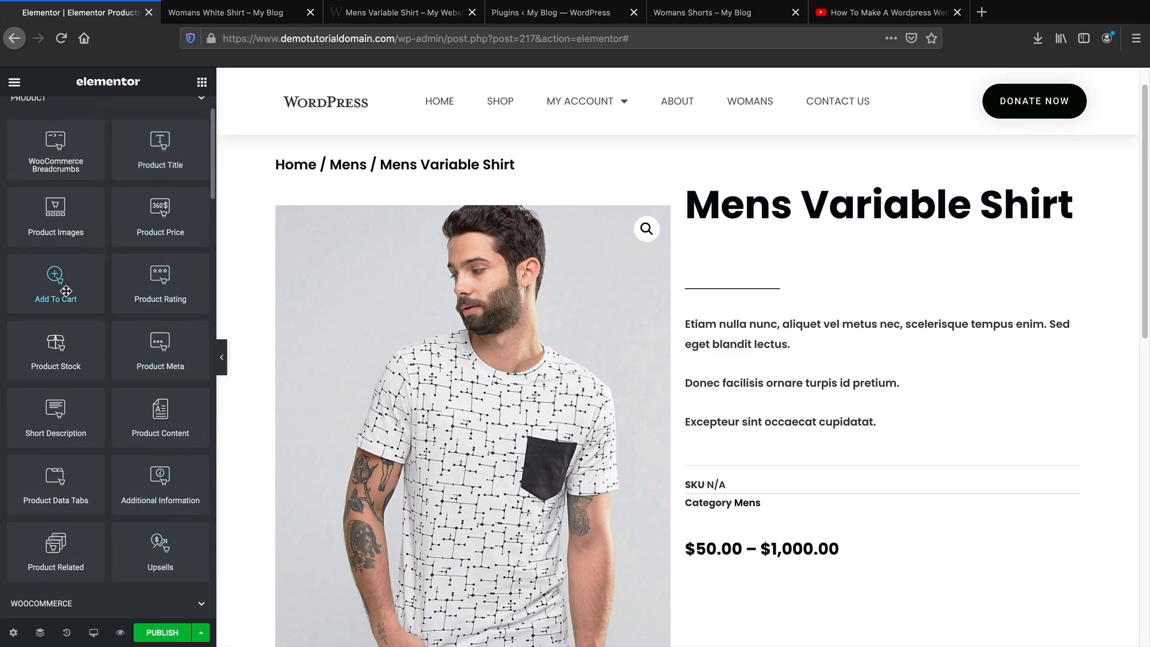
drag(66, 291, 779, 569)
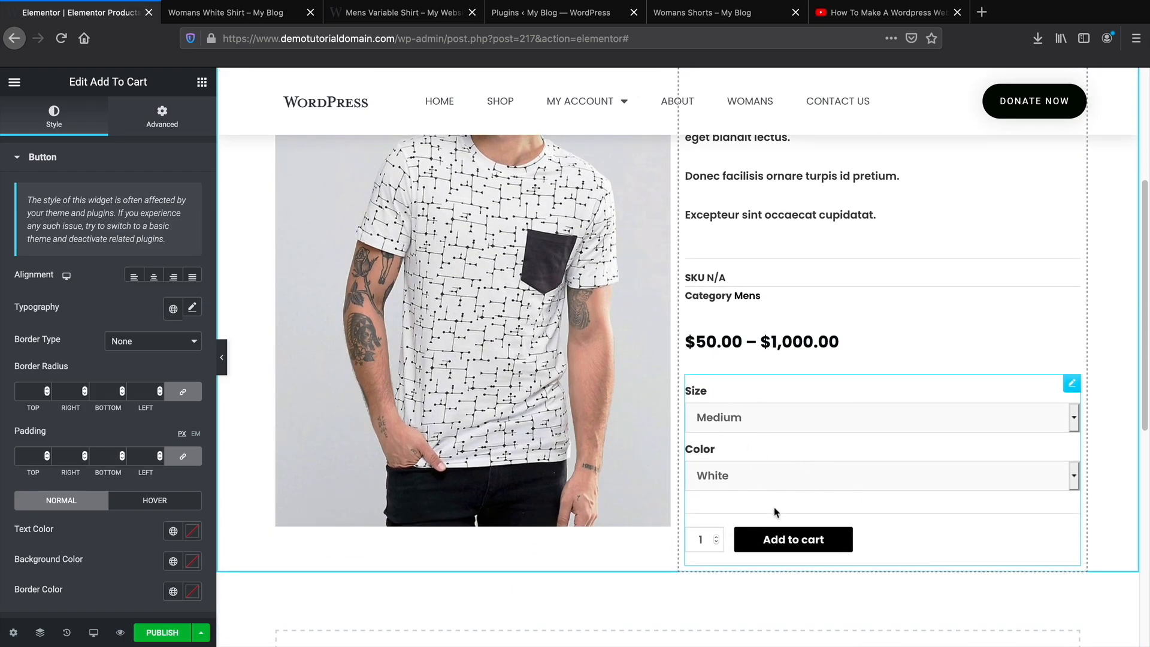
Check the reference product page and place a Social Icons widget below the Add To Cart widget.
key(ctrl+Tab)
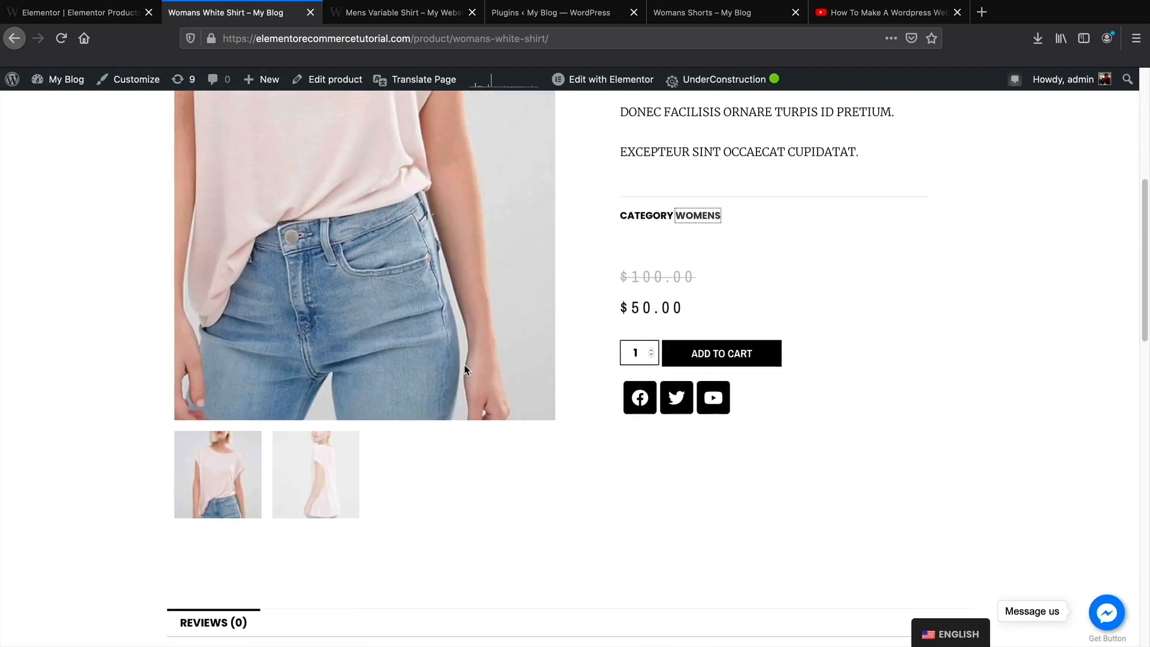
scroll(465, 365, down, 3)
click(84, 12)
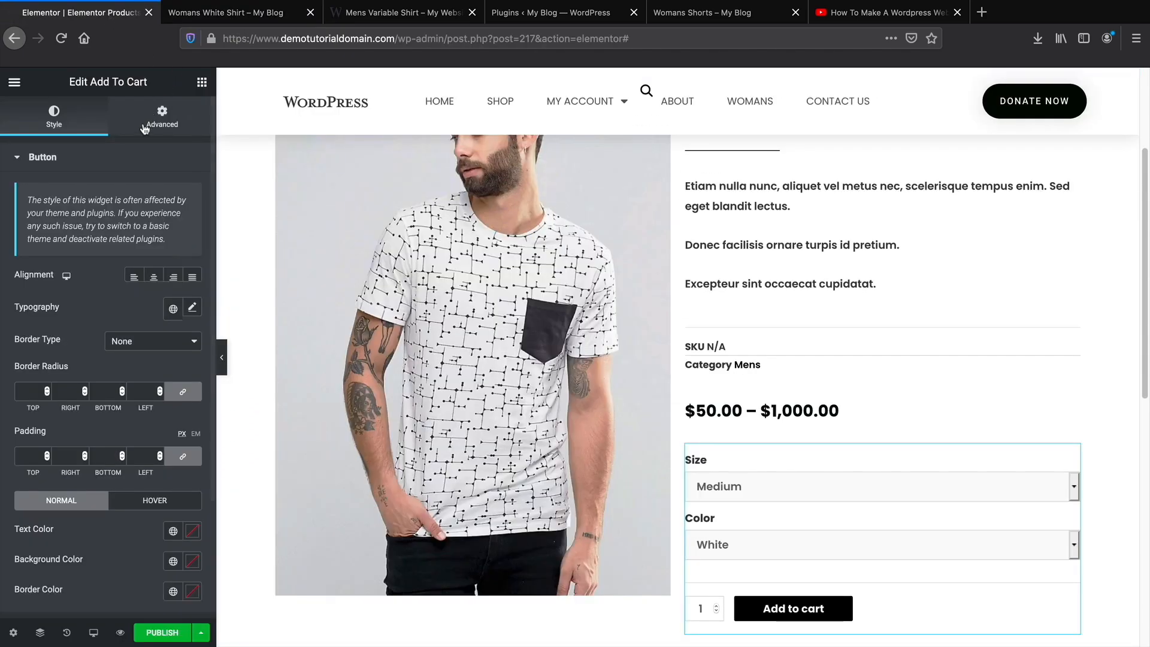
click(202, 82)
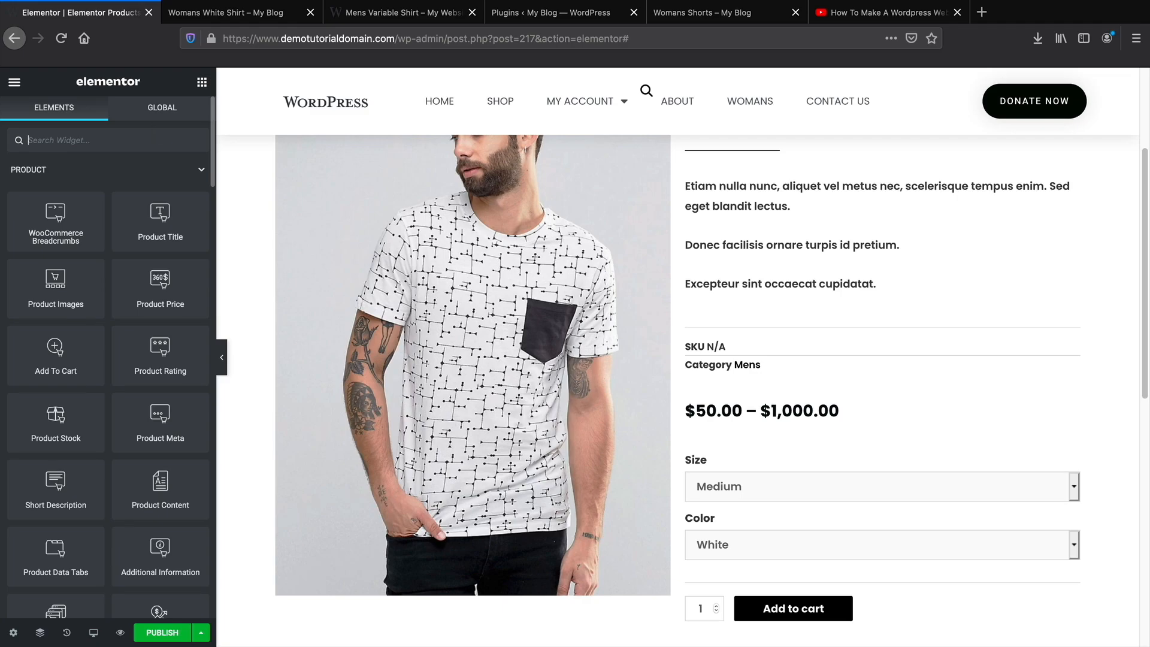
text(social)
drag(56, 186, 848, 577)
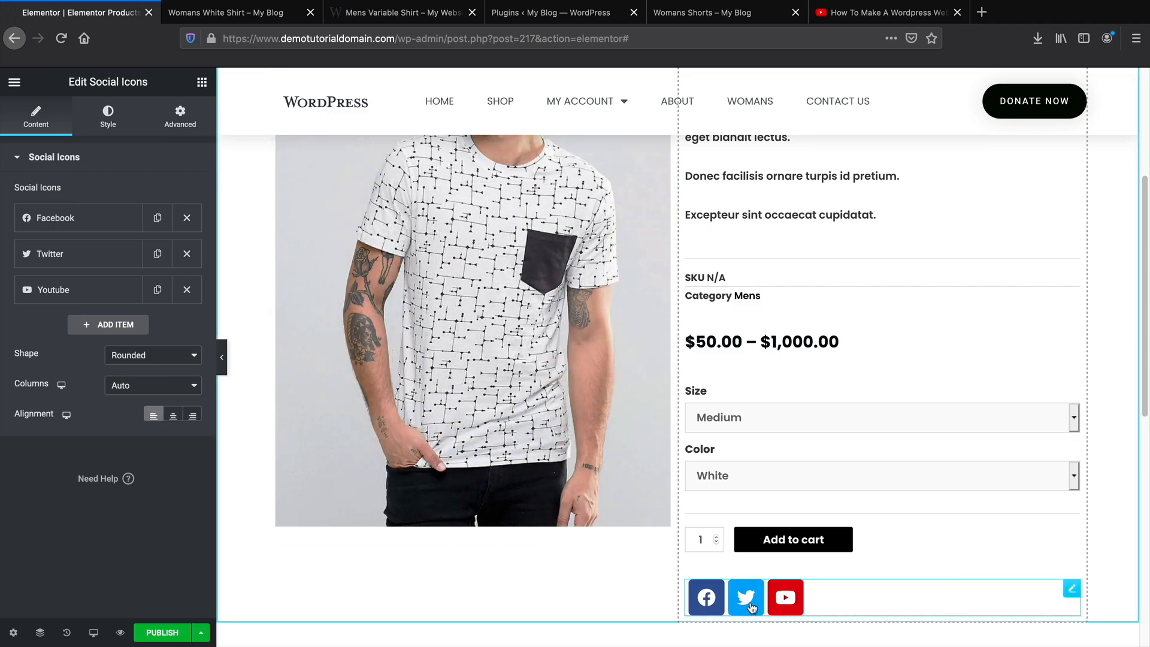
Check the reference product page below its social icons and place a Product Stock widget between the product meta and the price.
scroll(749, 605, down, 3)
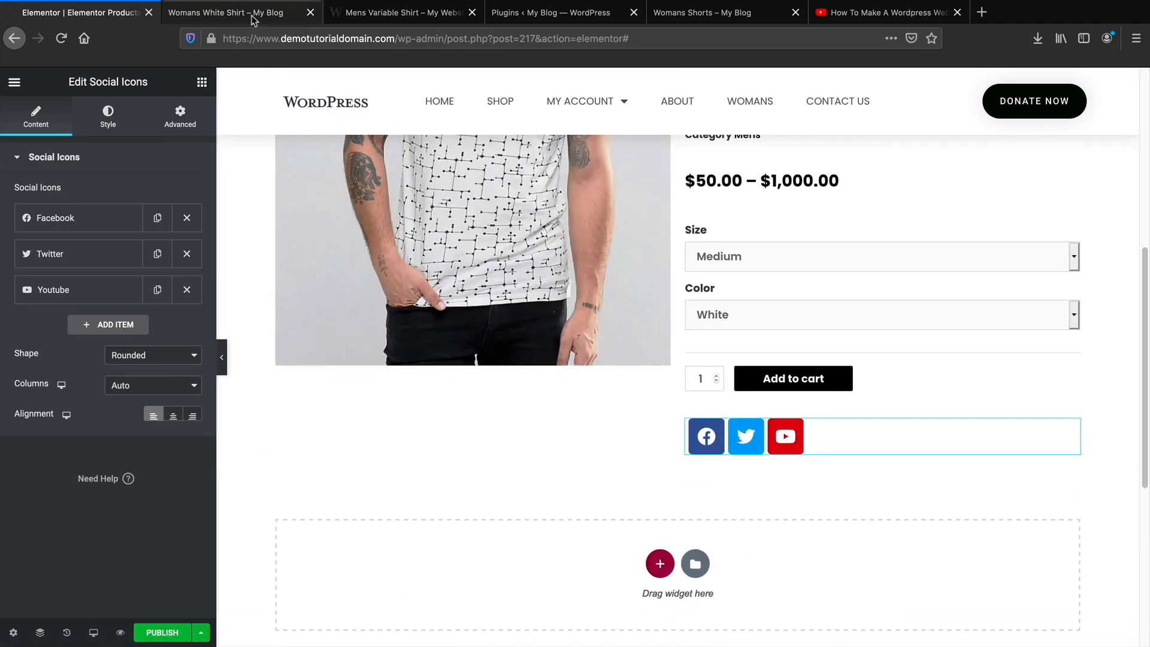
click(253, 14)
scroll(229, 489, down, 1)
scroll(237, 492, down, 3)
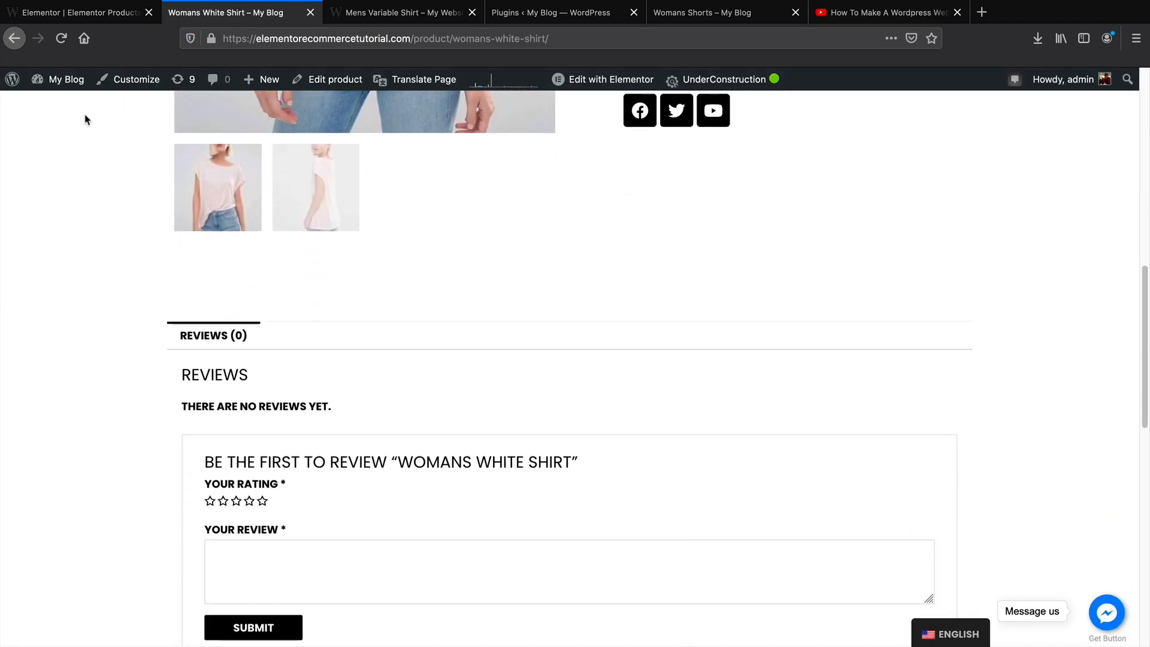
click(78, 12)
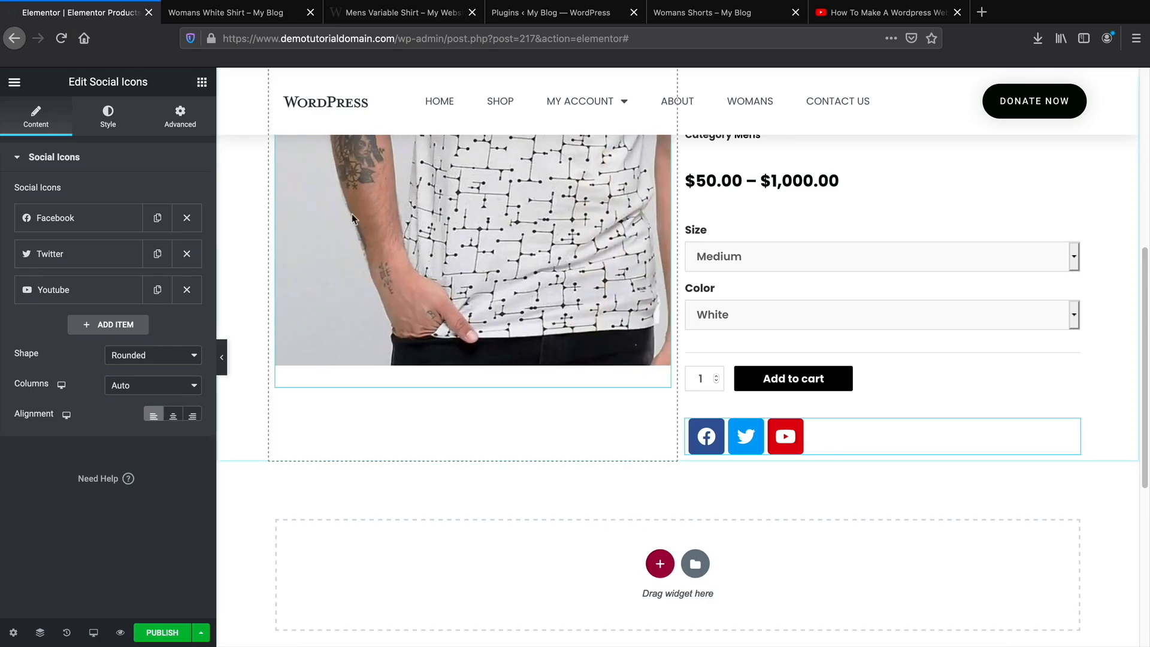
click(201, 82)
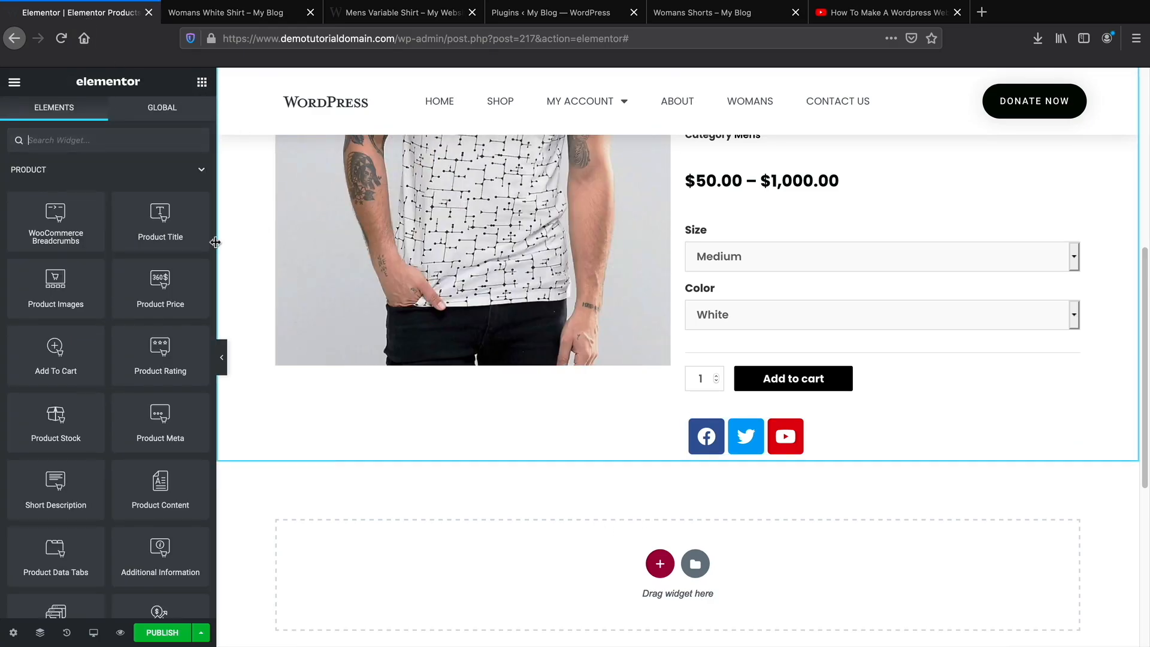
scroll(143, 419, down, 2)
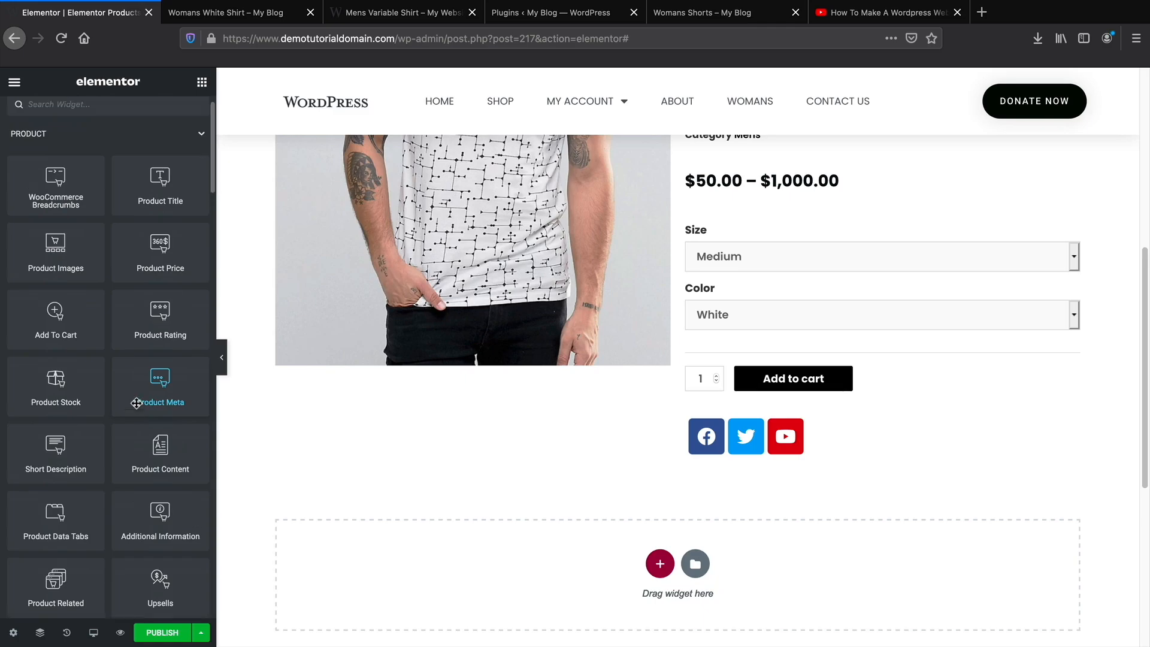
scroll(137, 404, up, 1)
scroll(480, 478, up, 4)
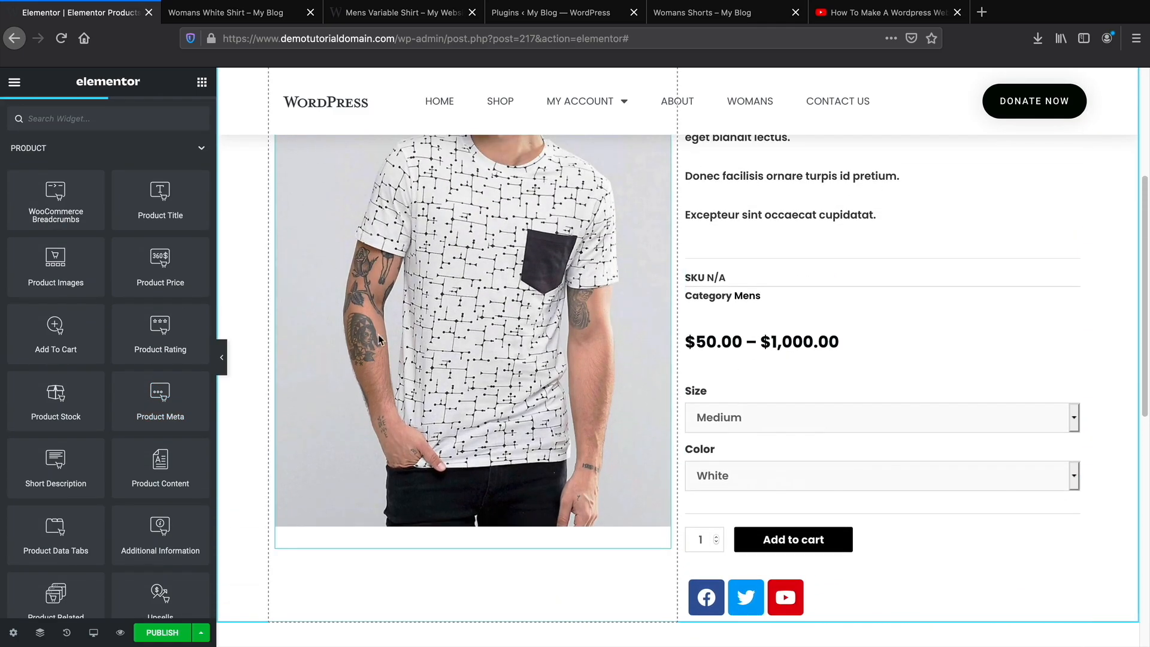
drag(55, 395, 776, 303)
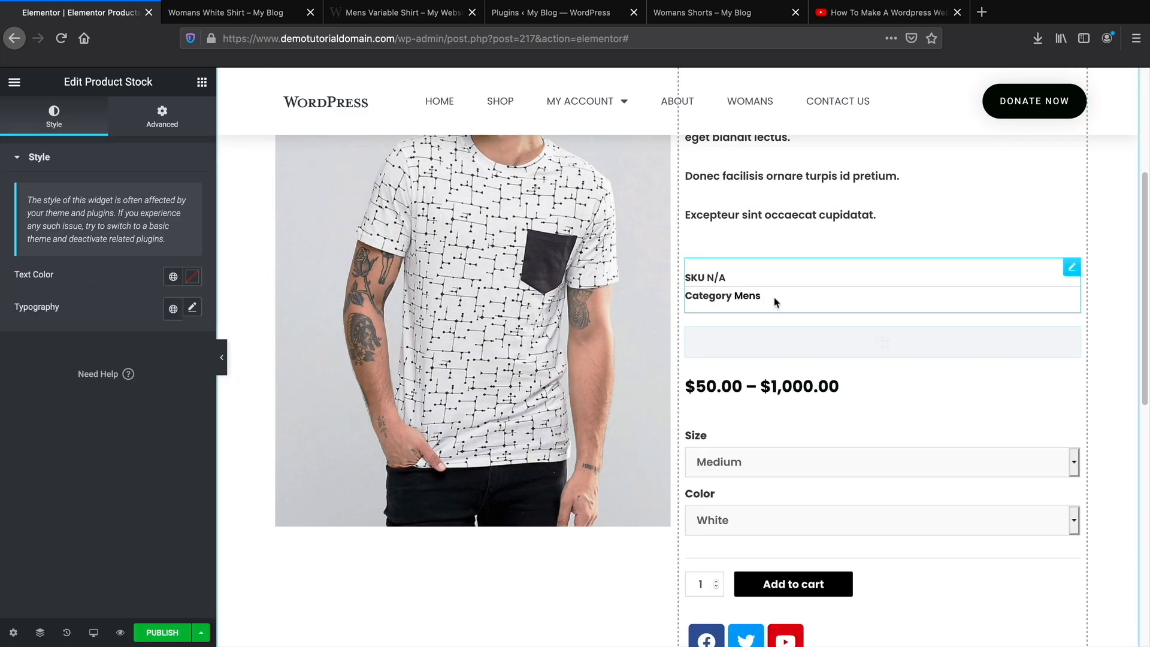
Add a two-column section below the product details and place an Additional Information widget in its first column.
click(202, 81)
scroll(473, 360, down, 5)
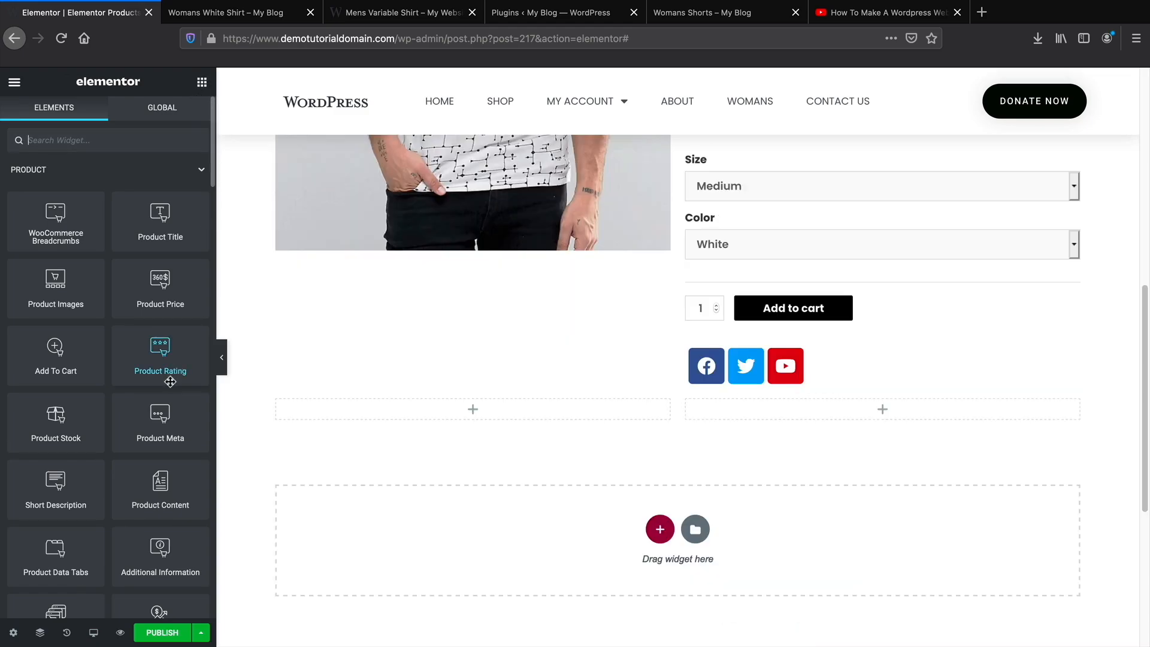
drag(159, 560, 465, 419)
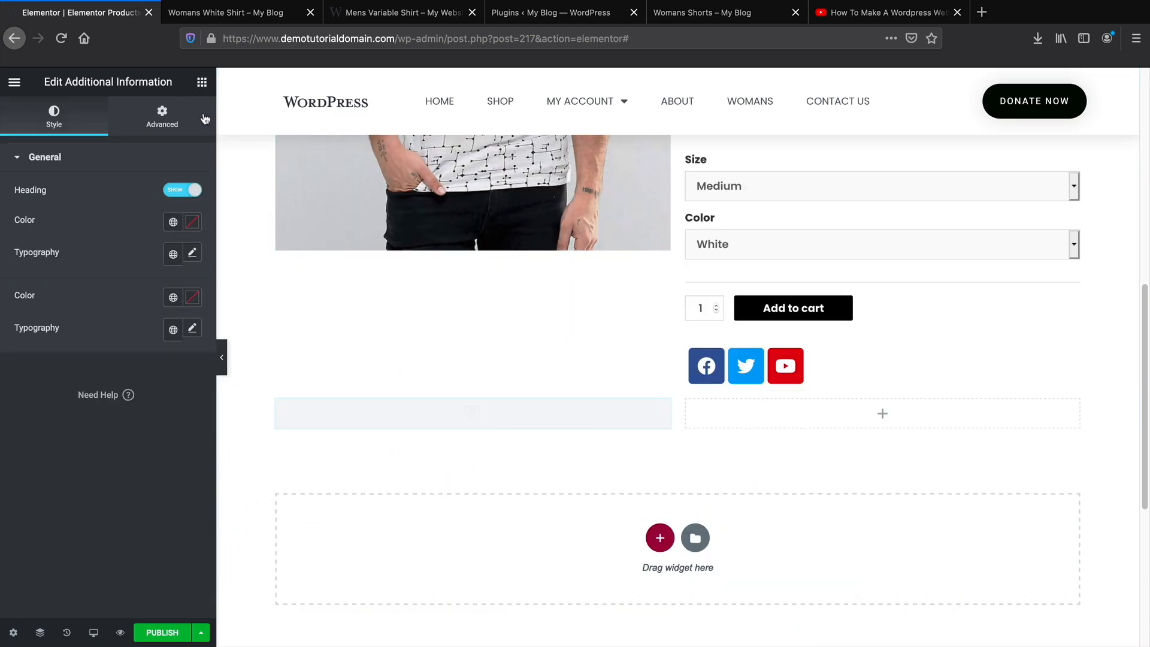
Place an Upsells widget in the empty column beside the Additional Information widget.
click(202, 81)
scroll(103, 380, down, 1)
scroll(105, 381, up, 1)
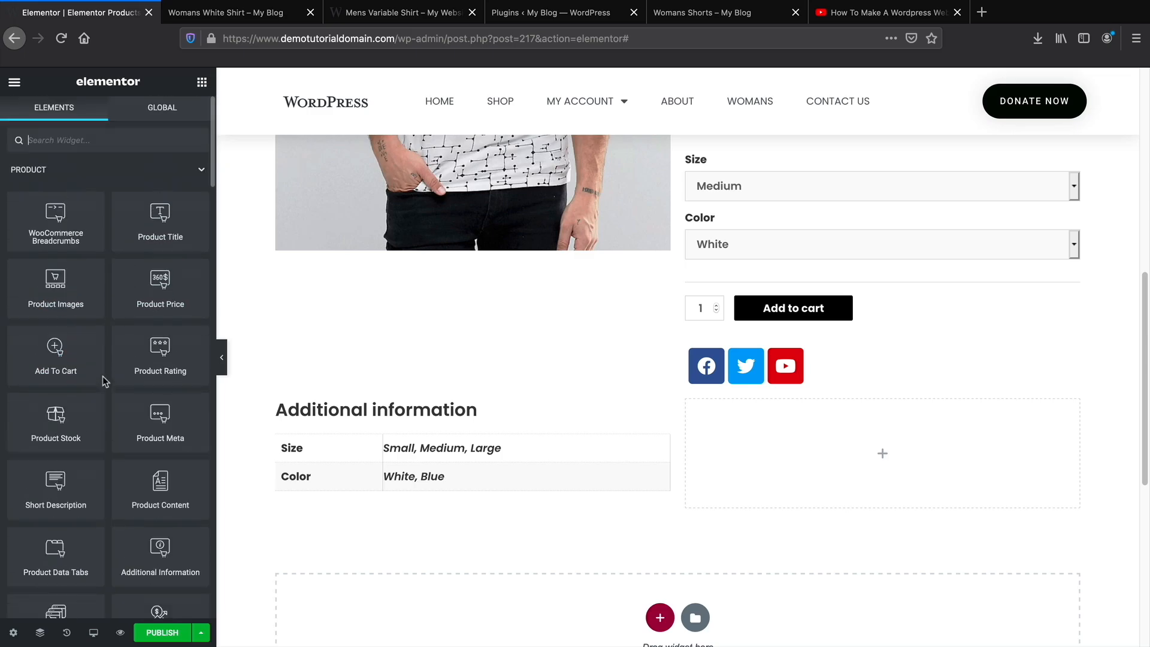
scroll(105, 383, down, 2)
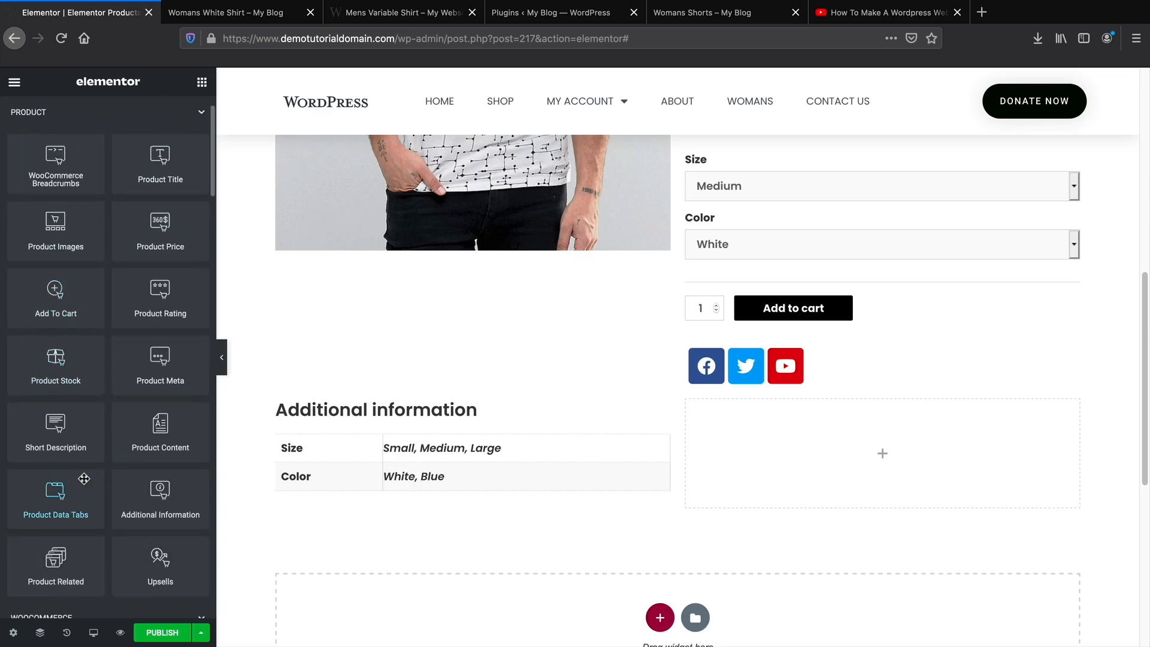
drag(145, 567, 816, 446)
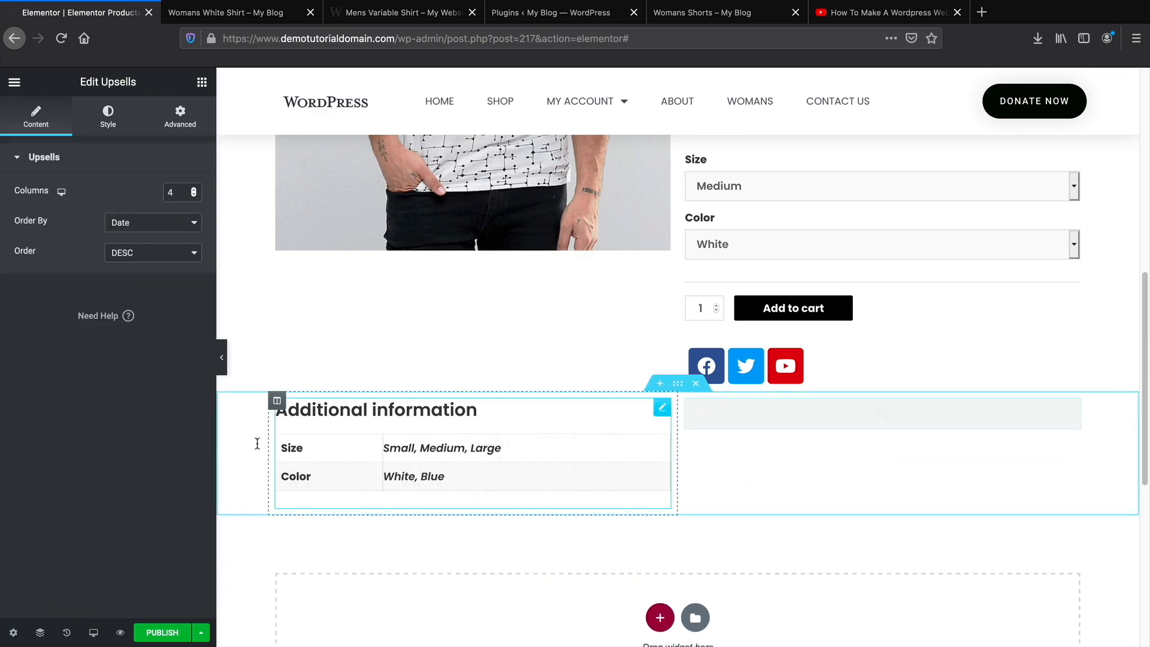
Place a Product Data Tabs widget on the template and move it above the Upsells widget in the second column.
click(202, 82)
scroll(135, 310, down, 1)
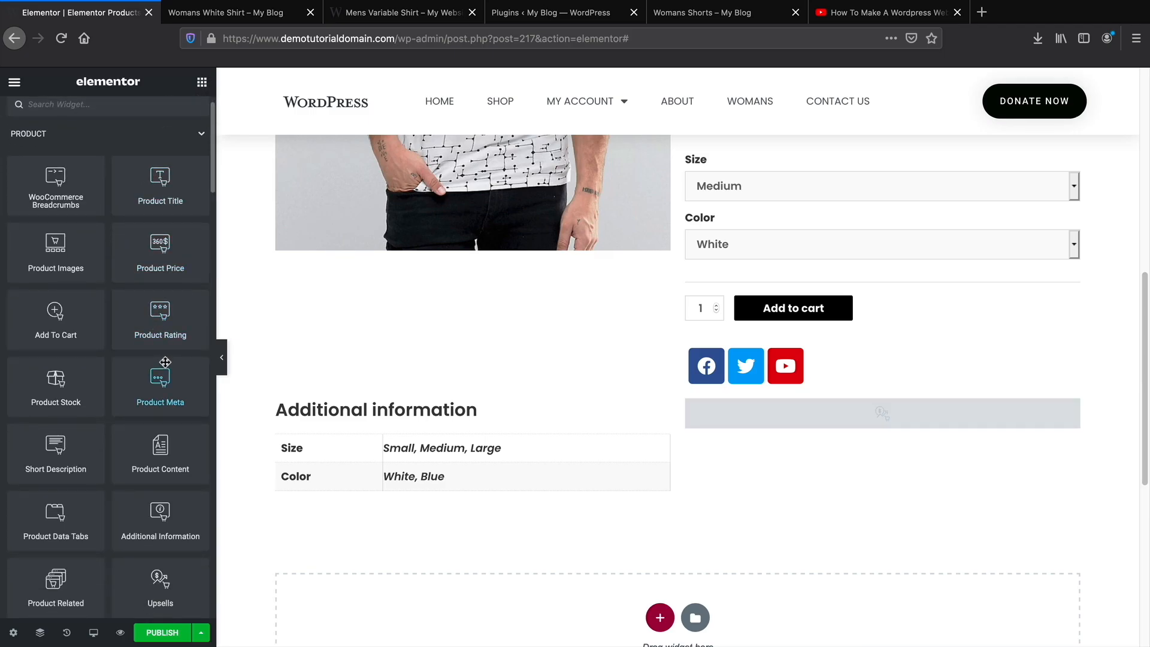
drag(160, 314, 263, 370)
scroll(130, 380, down, 1)
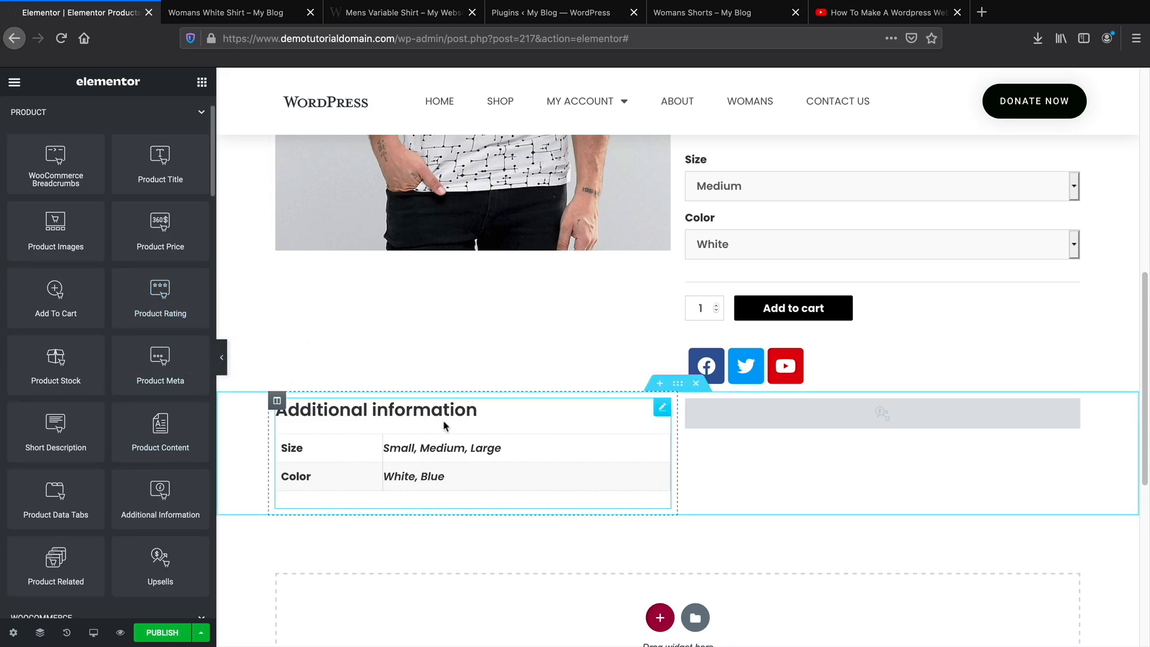
scroll(647, 440, down, 1)
scroll(72, 419, down, 1)
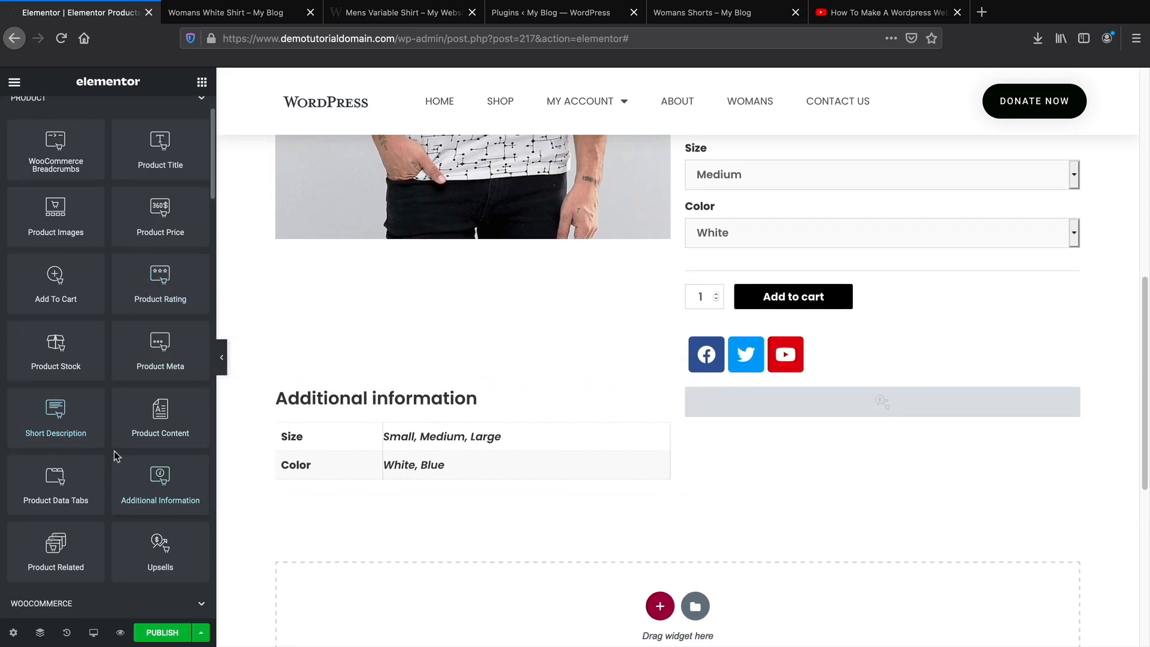
drag(55, 487, 366, 473)
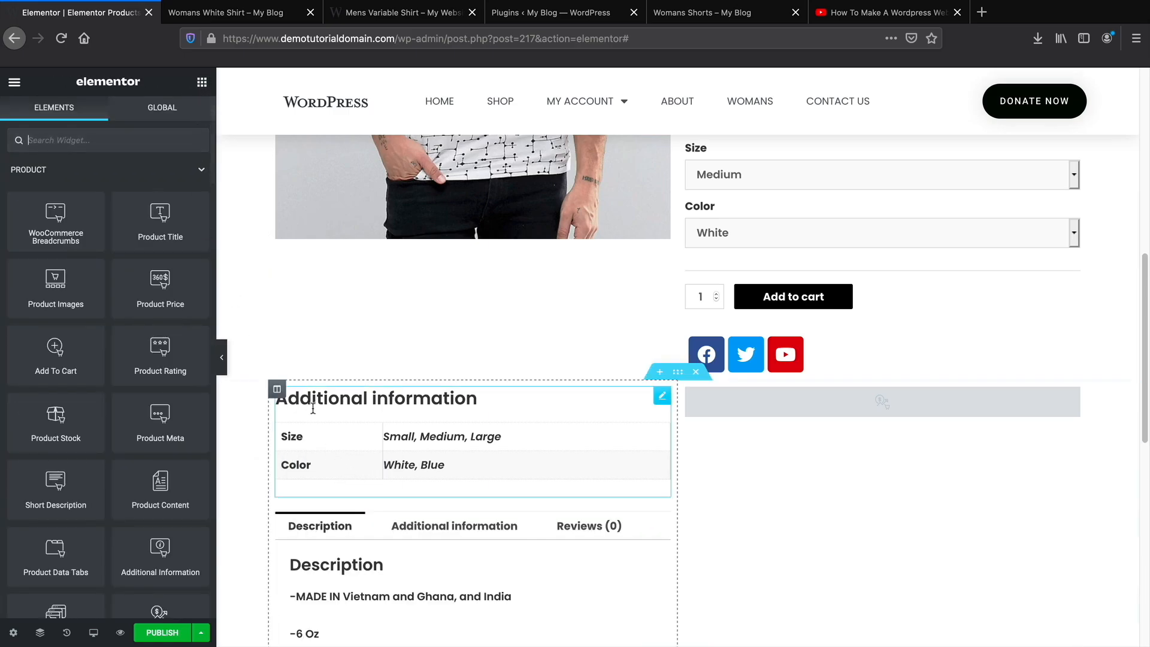
drag(660, 521, 716, 411)
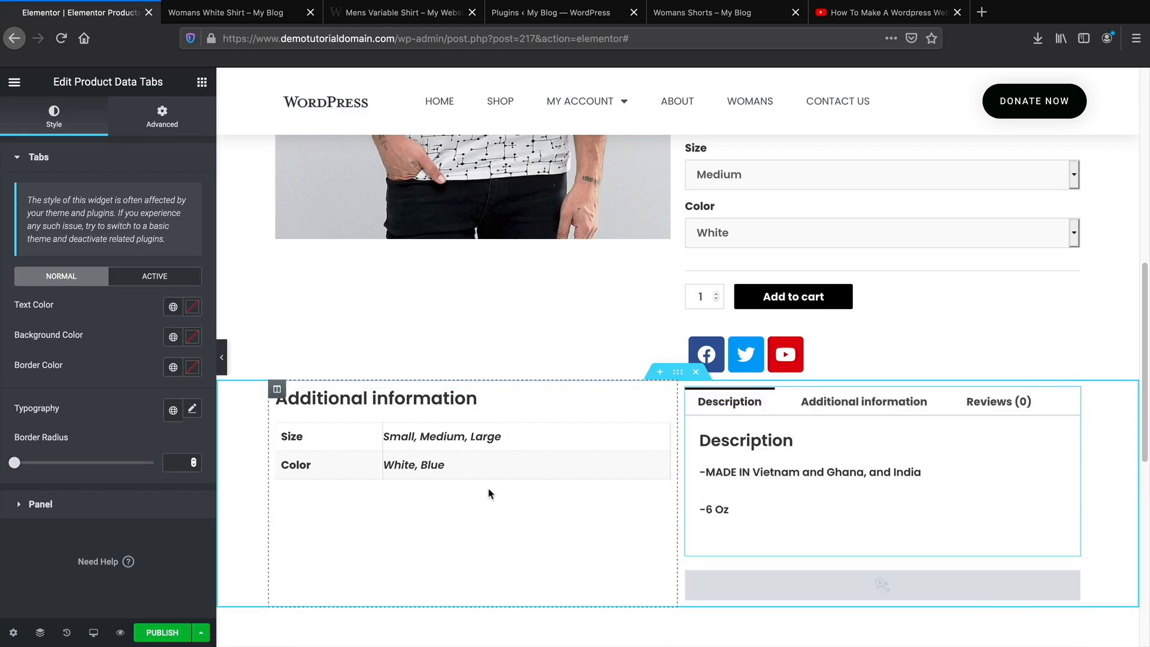
Publish the template with a display condition that includes Products.
scroll(479, 503, up, 1)
scroll(585, 543, up, 10)
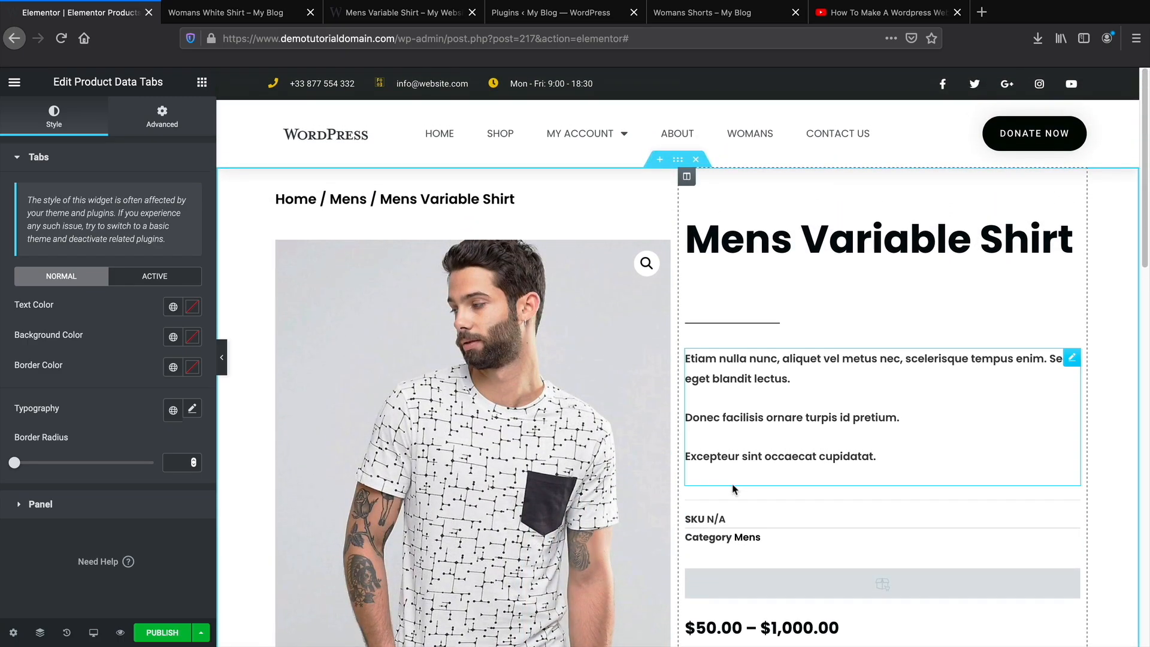
scroll(736, 491, down, 2)
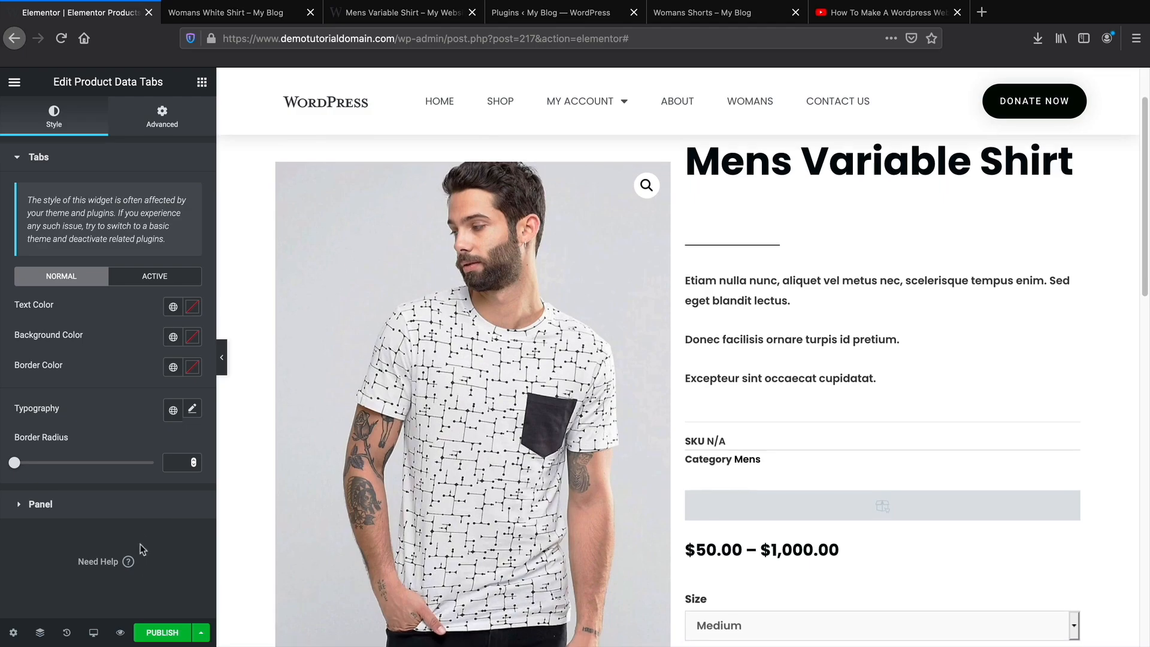
click(162, 633)
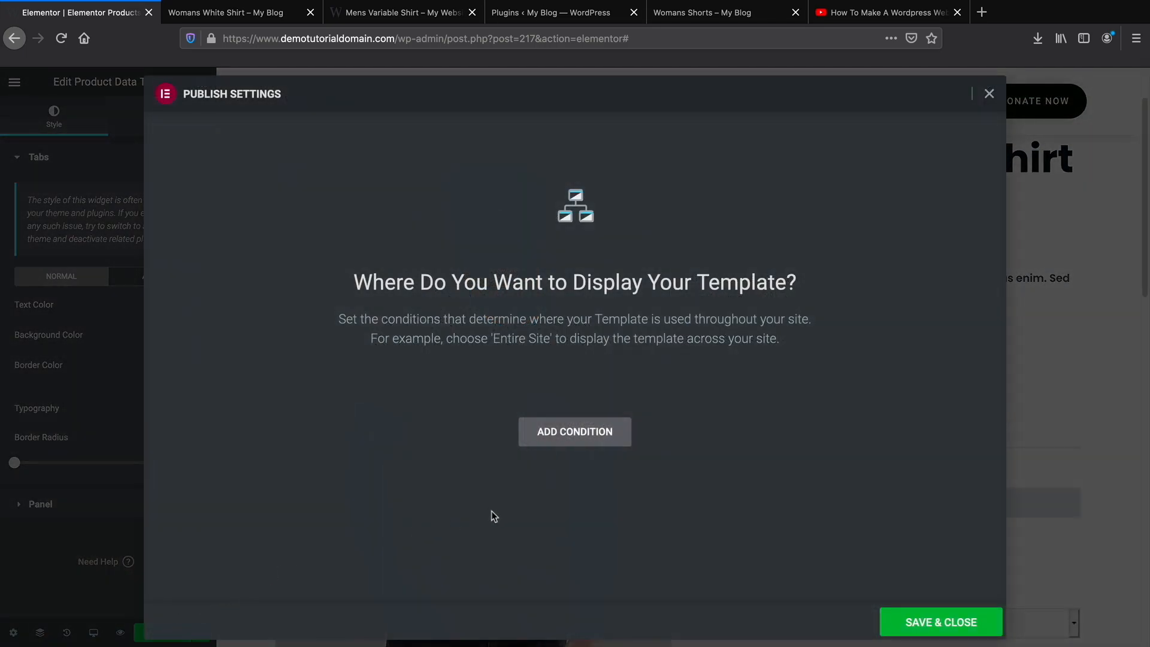
click(576, 436)
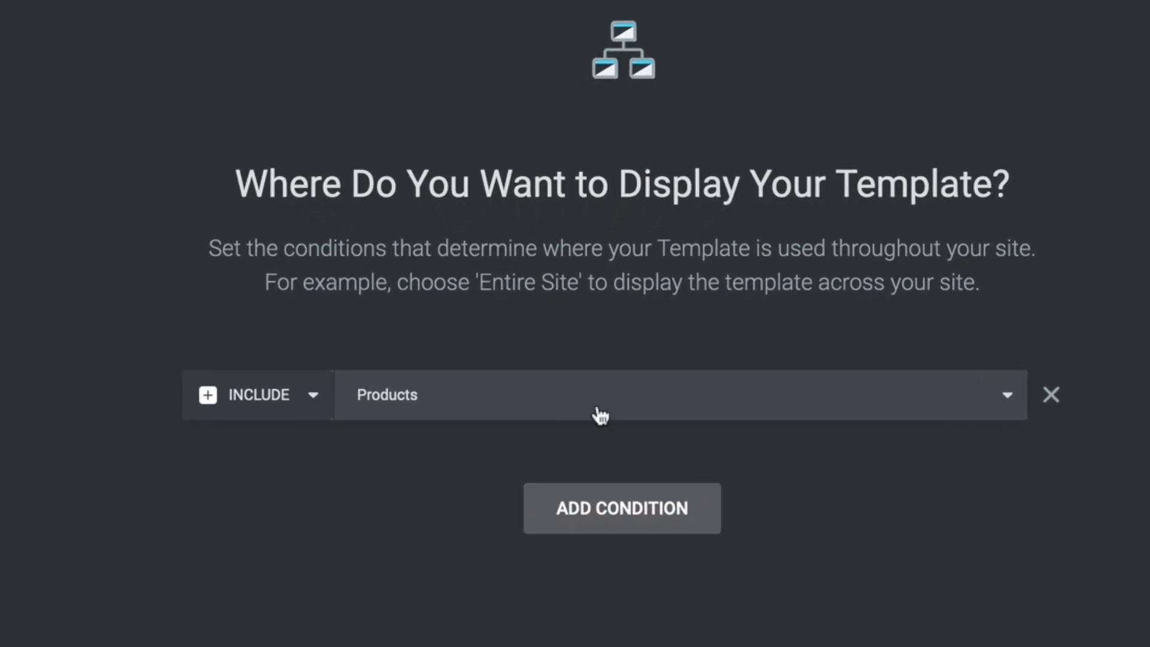
click(574, 405)
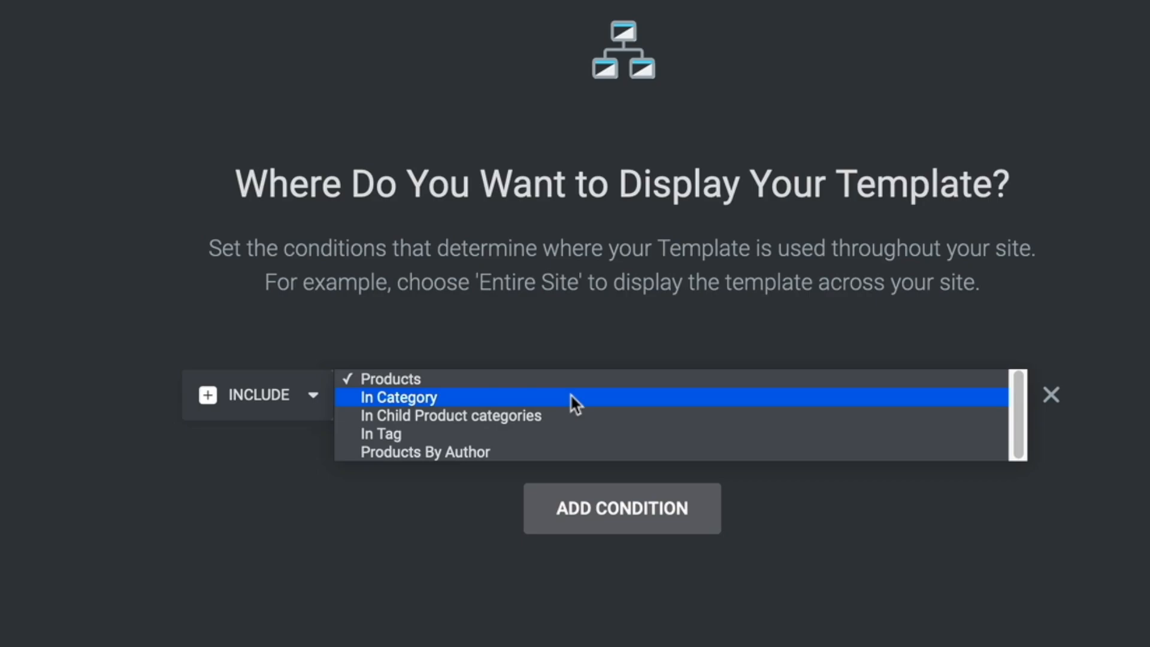
click(569, 381)
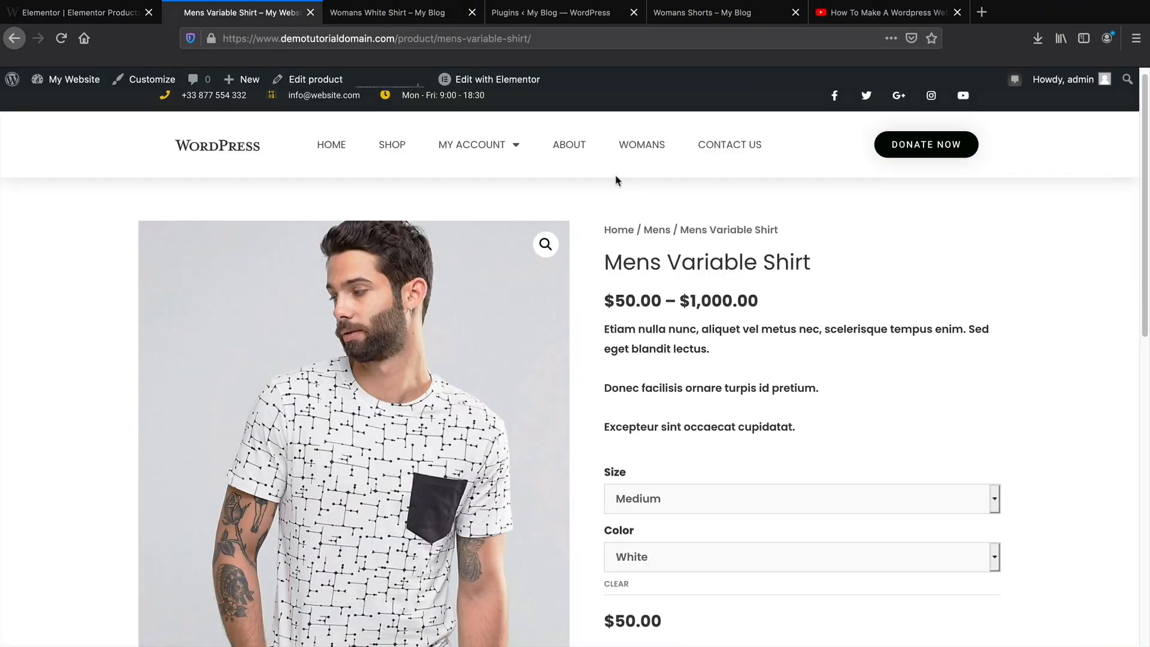
Reload the live Mens Variable Shirt page and review the template layout down to the data tabs.
click(61, 39)
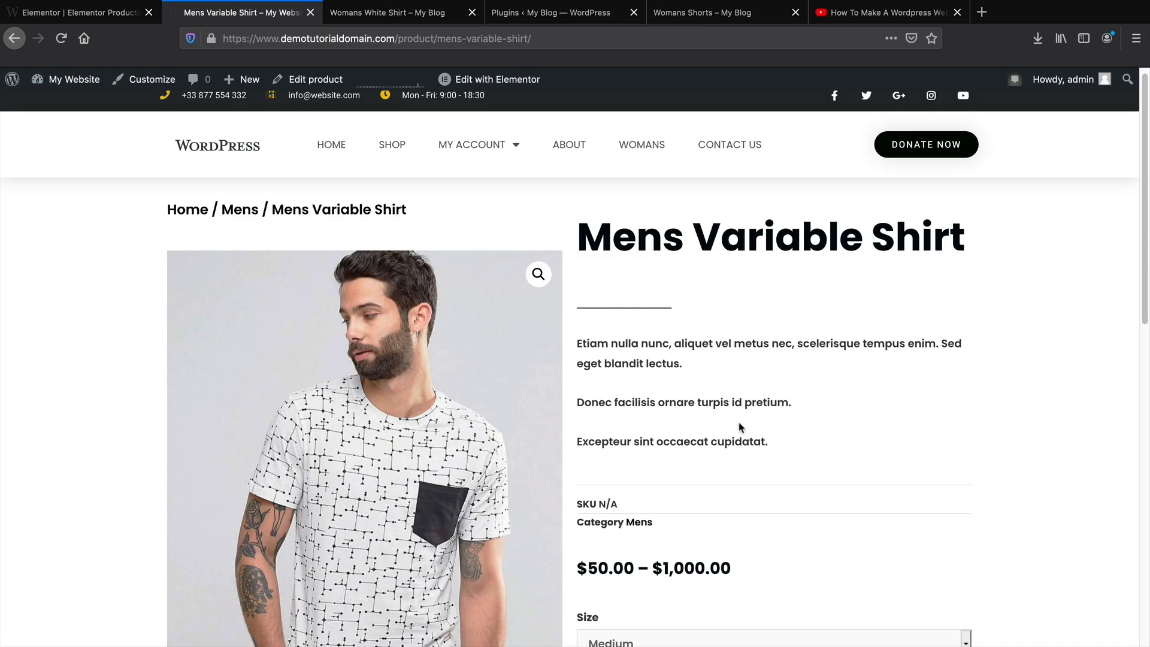
scroll(740, 426, down, 4)
scroll(739, 426, down, 4)
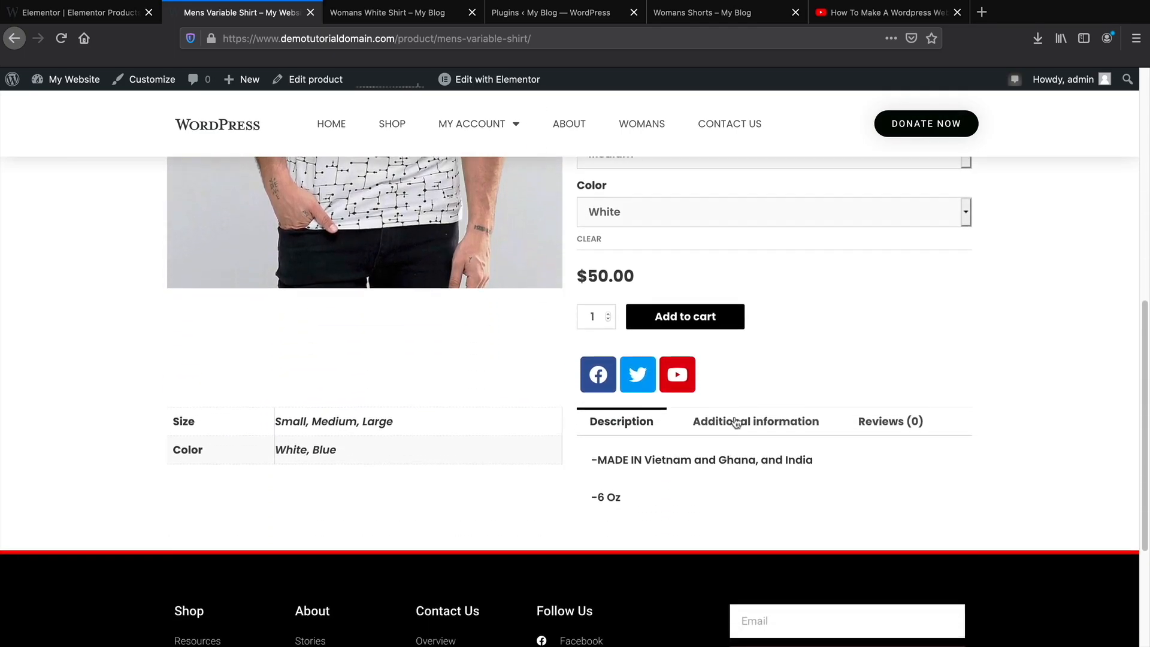
scroll(670, 409, up, 8)
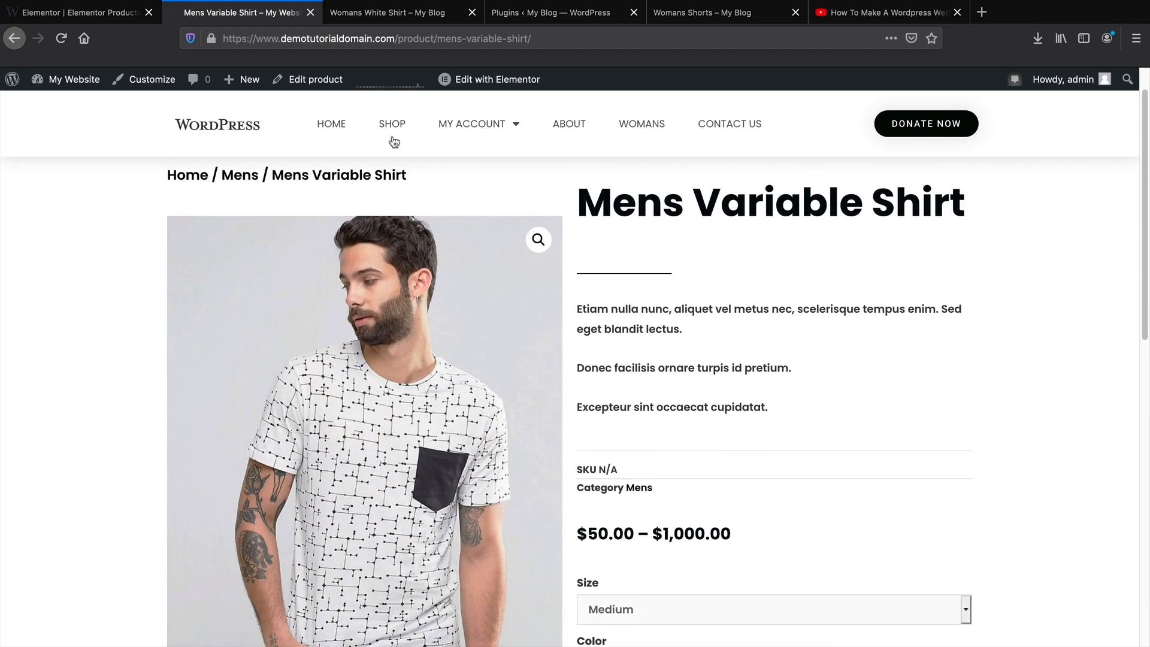
Open the Womans Shirt product from the shop page and review its title, stock, price, social icons and data tabs.
click(388, 125)
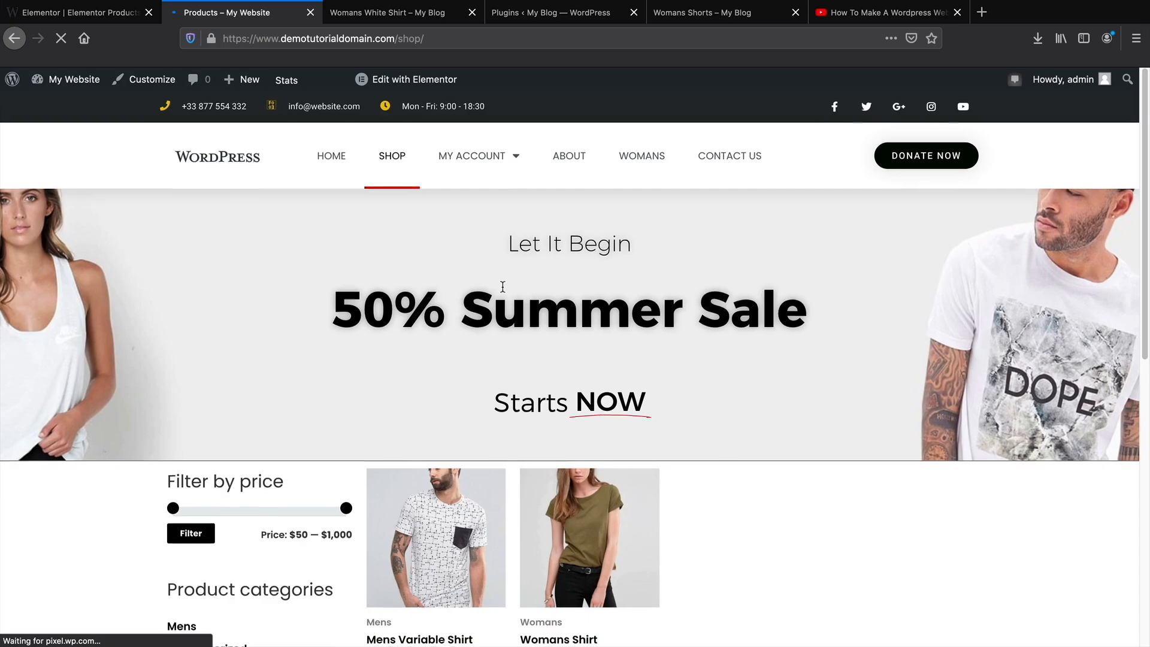
scroll(488, 391, down, 3)
scroll(488, 390, down, 1)
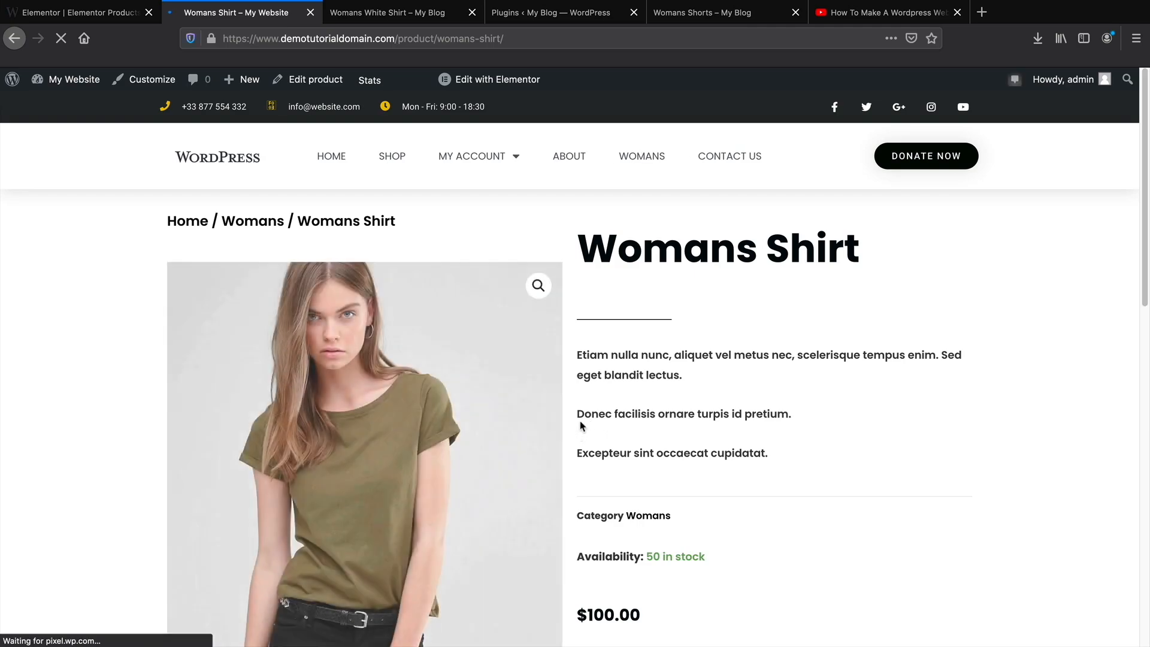
drag(625, 246, 878, 254)
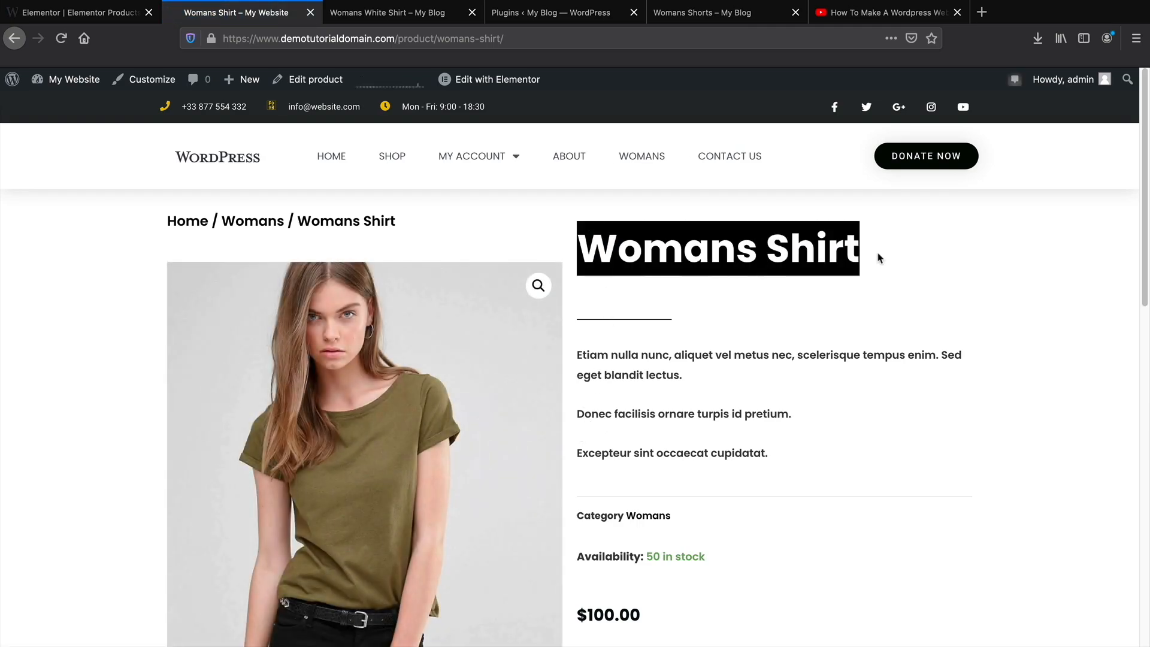
scroll(727, 278, down, 2)
scroll(726, 275, down, 5)
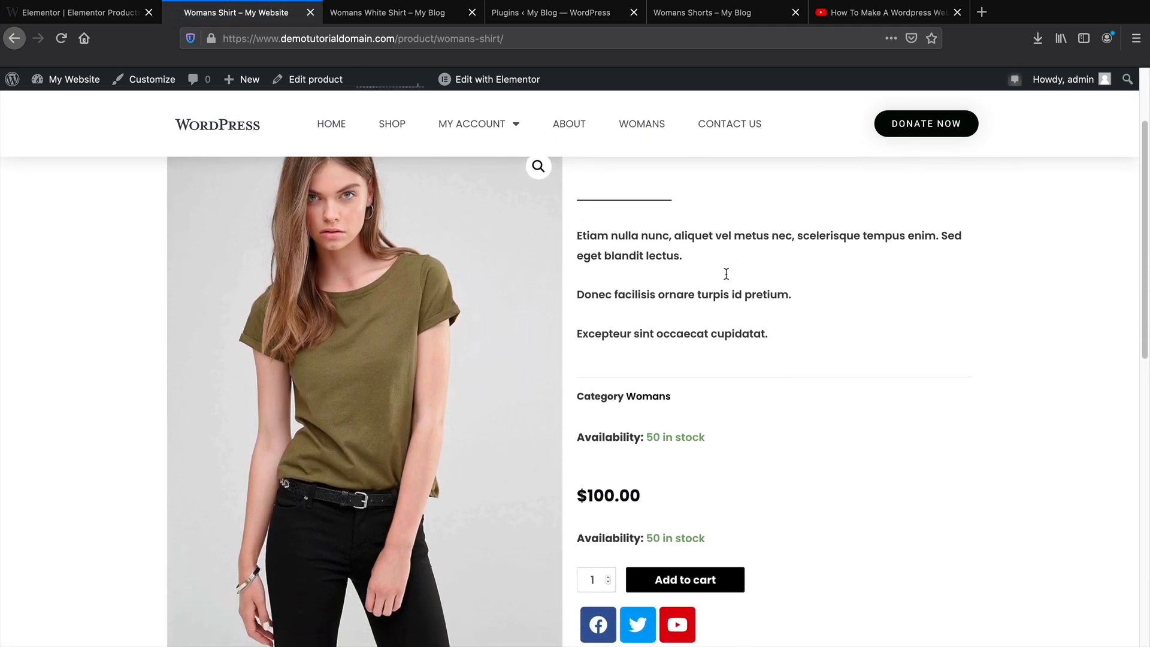
scroll(723, 285, down, 5)
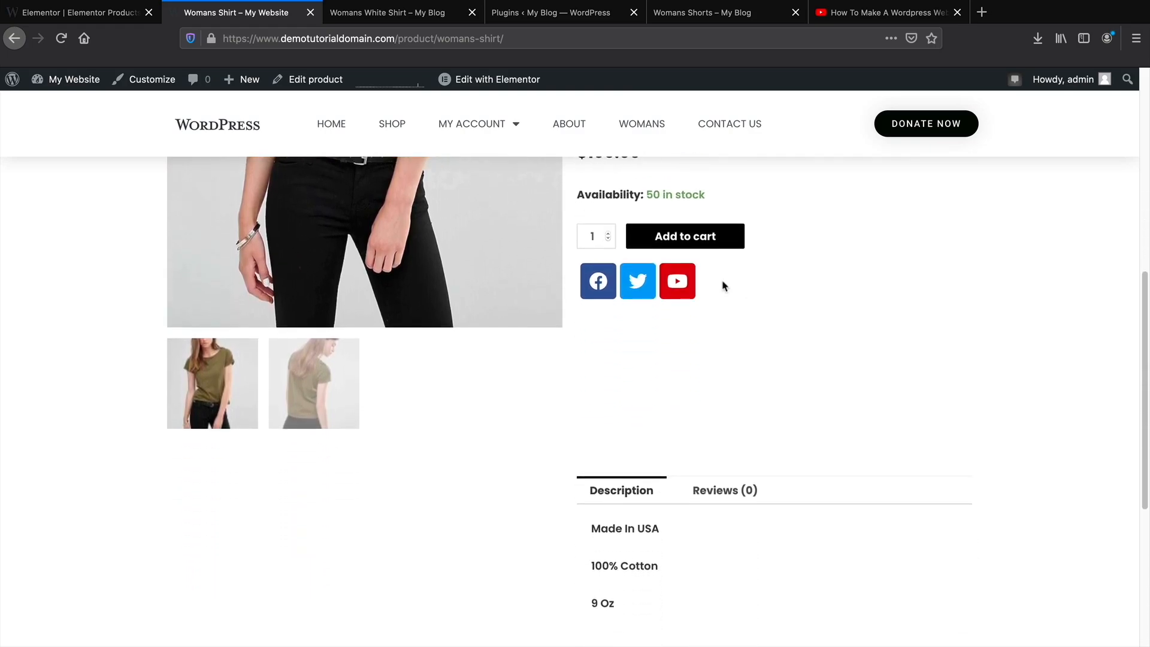
scroll(713, 312, up, 2)
scroll(705, 324, up, 6)
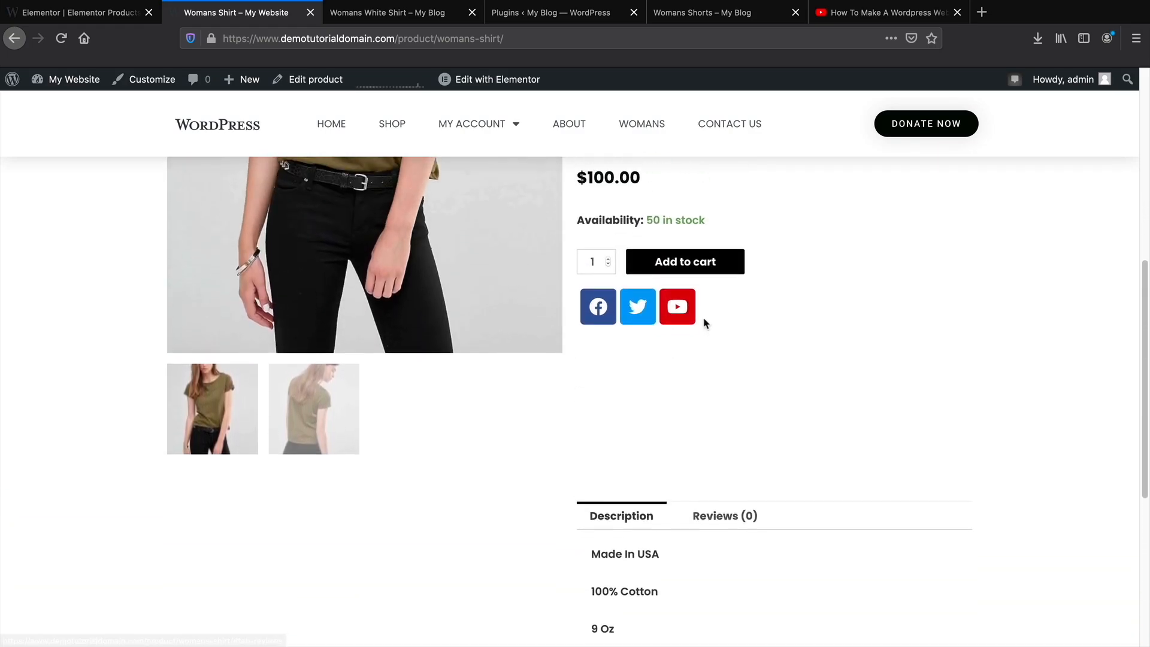
scroll(703, 320, up, 2)
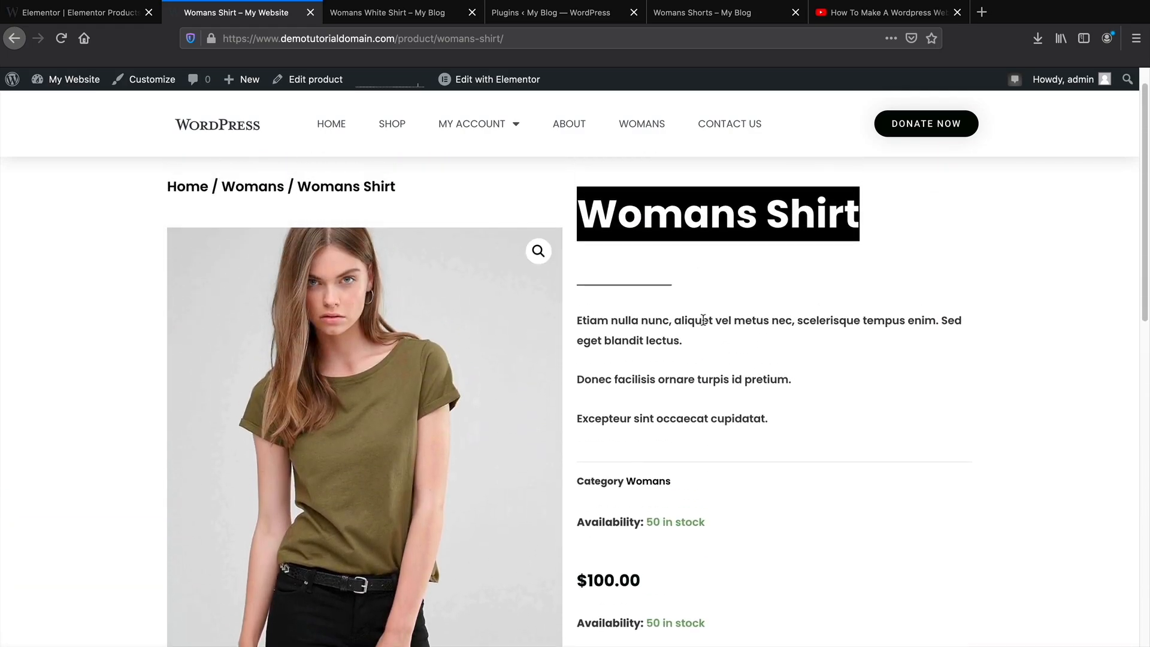
right_click(703, 315)
click(682, 314)
scroll(681, 313, up, 1)
click(671, 293)
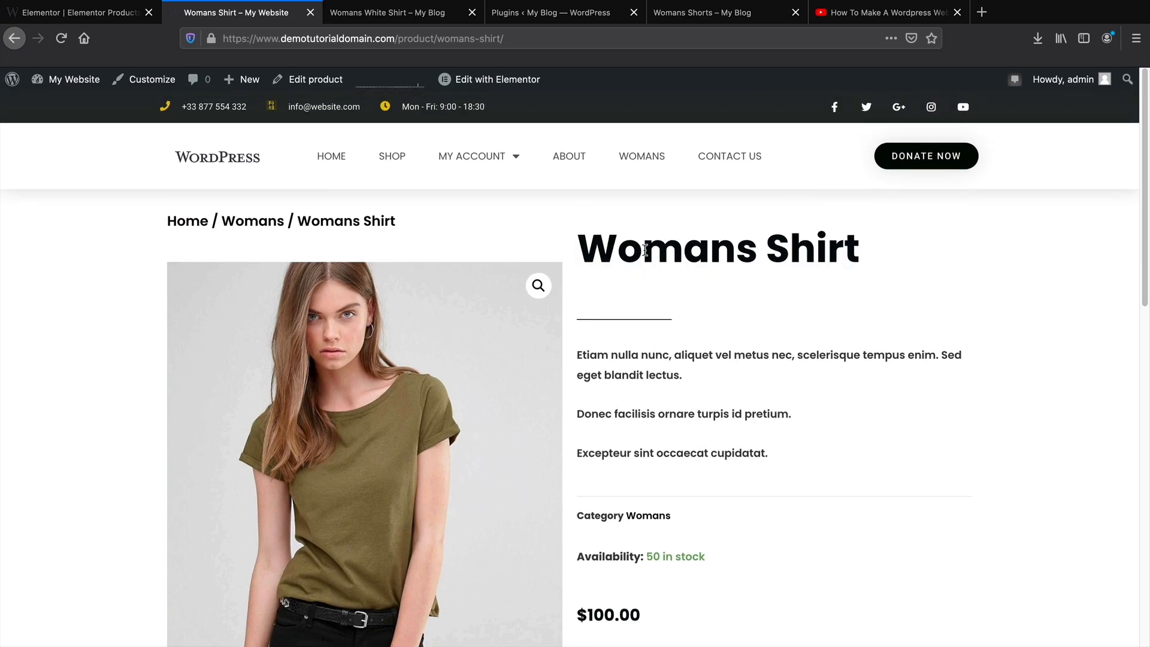
click(92, 15)
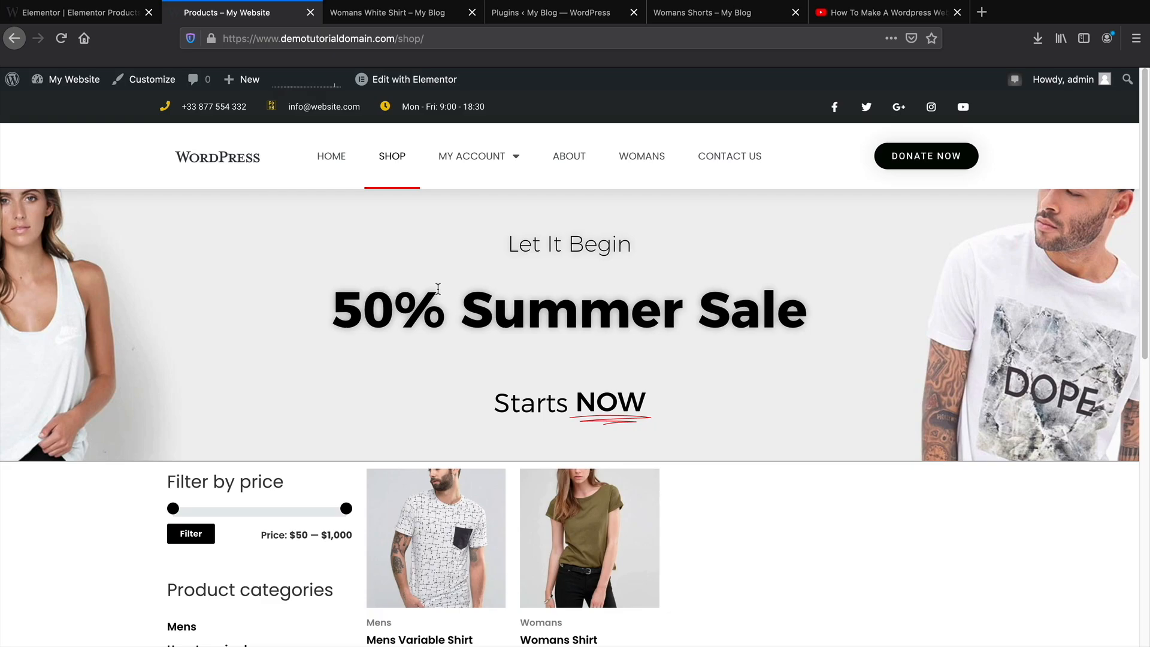
scroll(465, 343, down, 1)
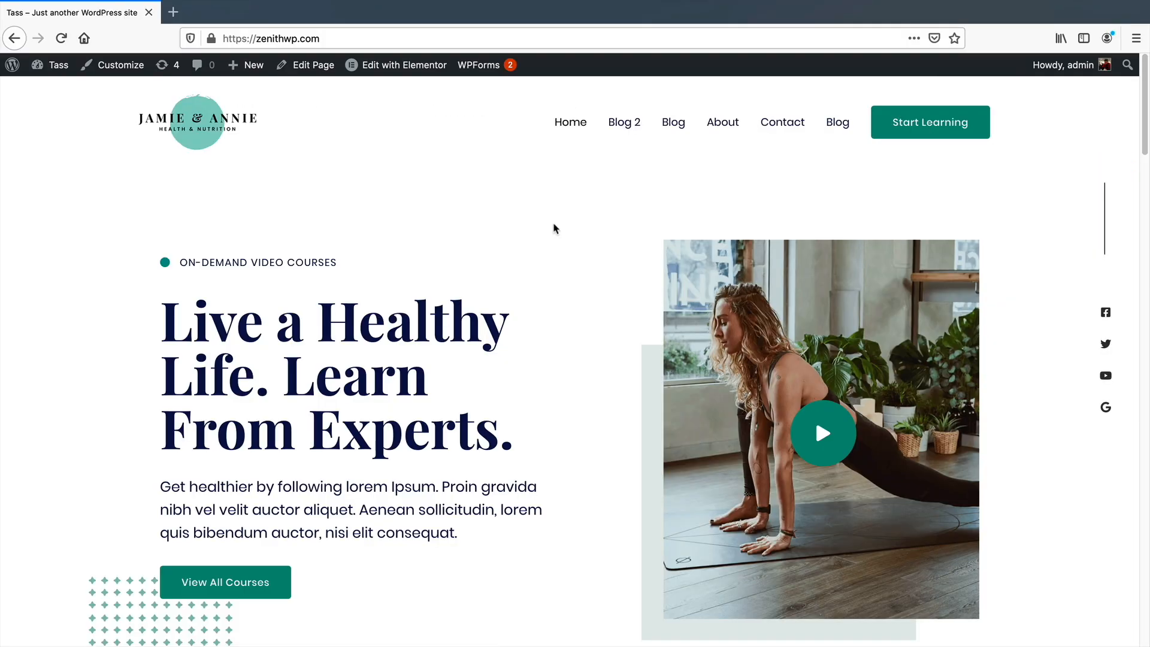
double_click(381, 44)
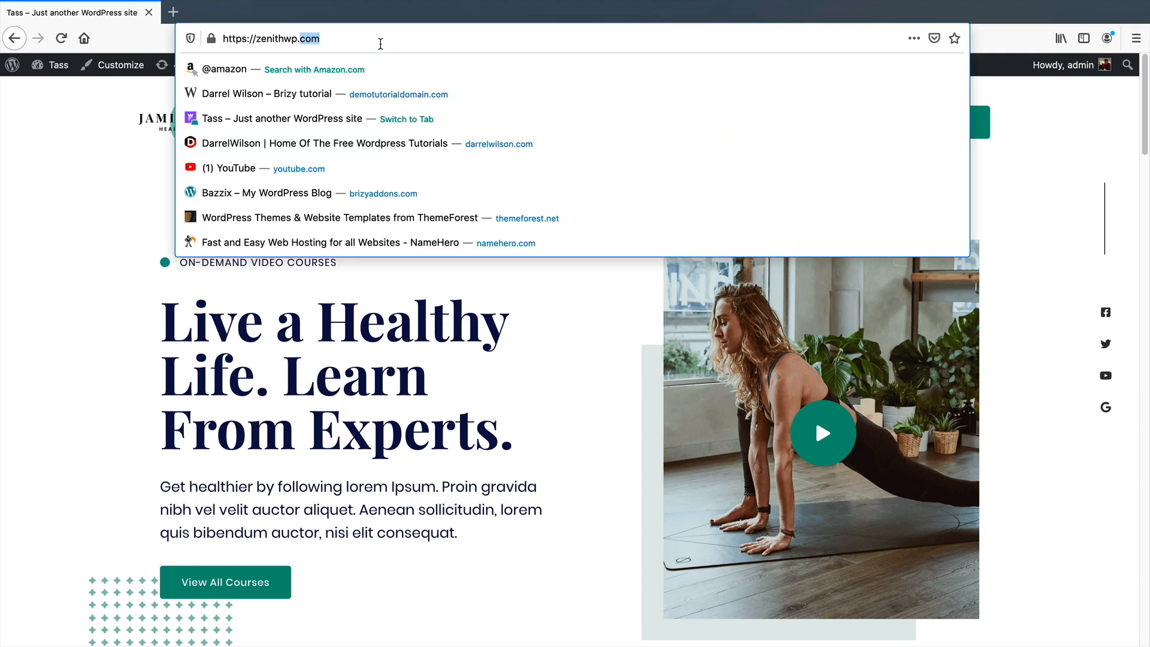
text(/asjdaskd)
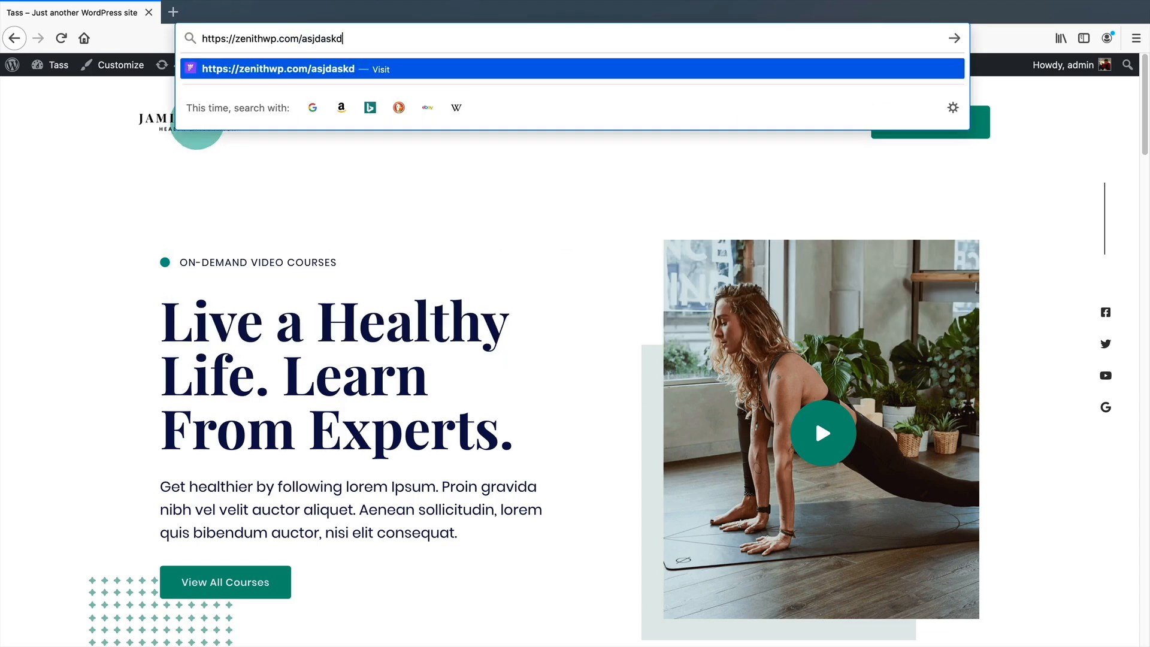
key(Return)
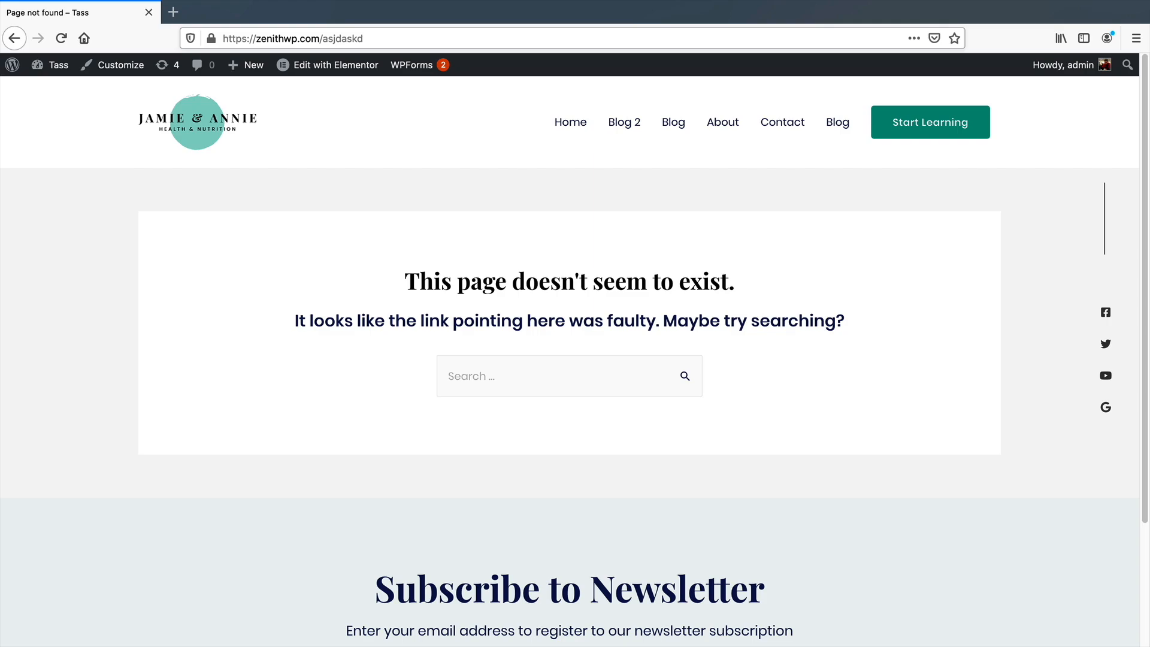
Open the Theme Builder from the site's dashboard and trash the draft Error 404 template.
mouse_move(69, 73)
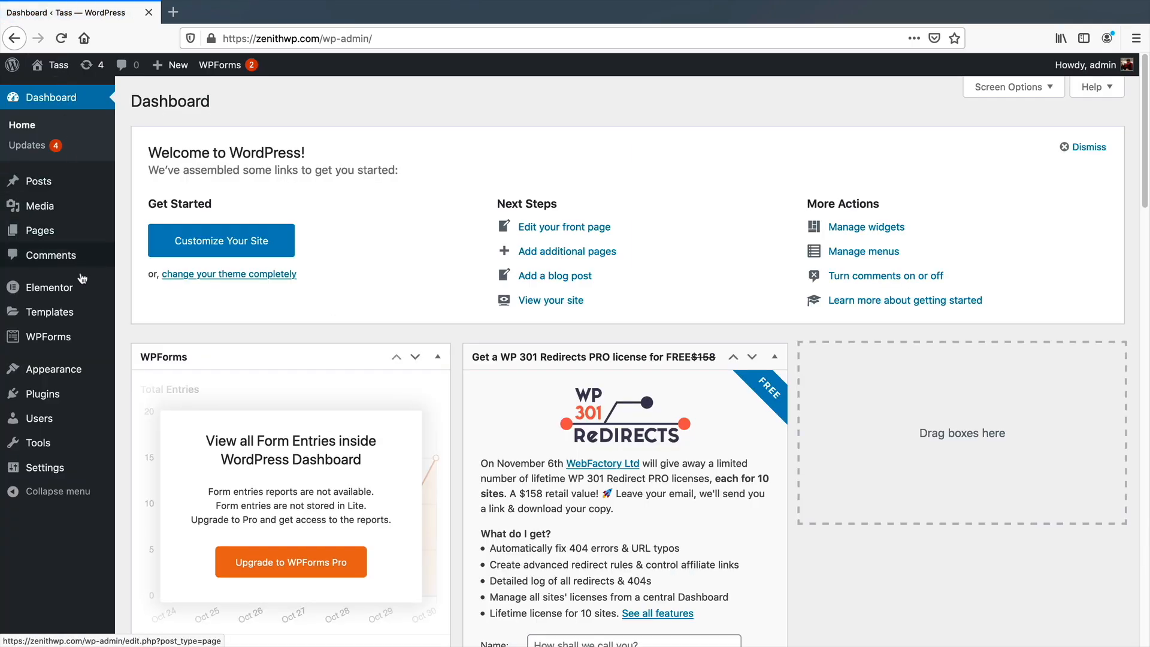
mouse_move(83, 368)
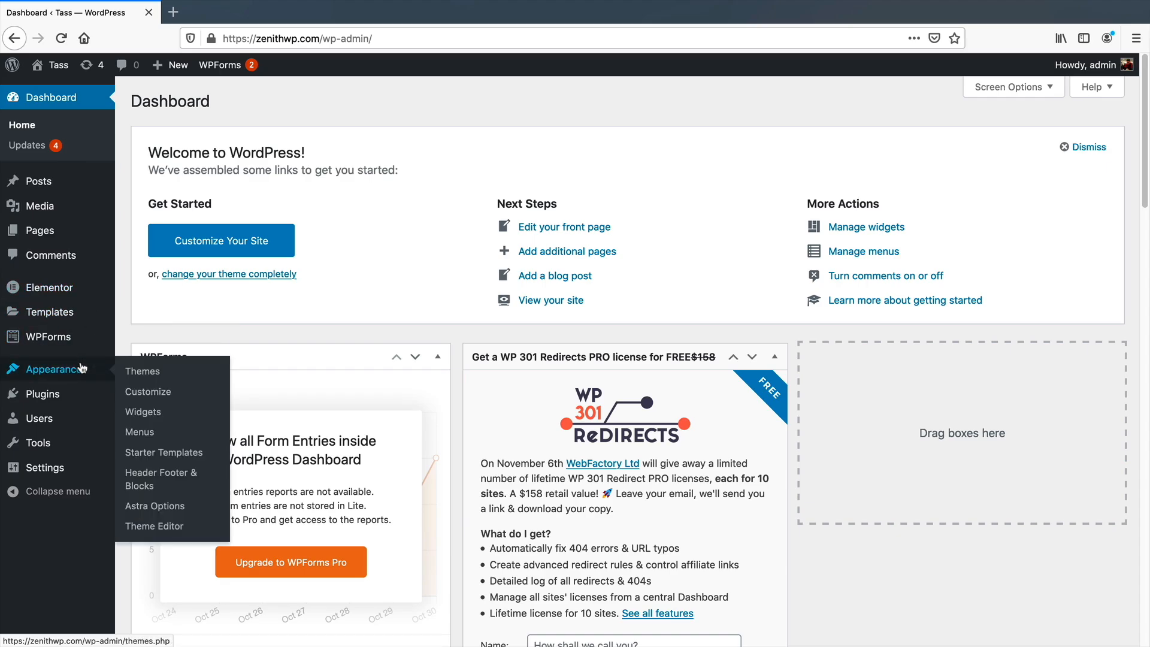
mouse_move(80, 318)
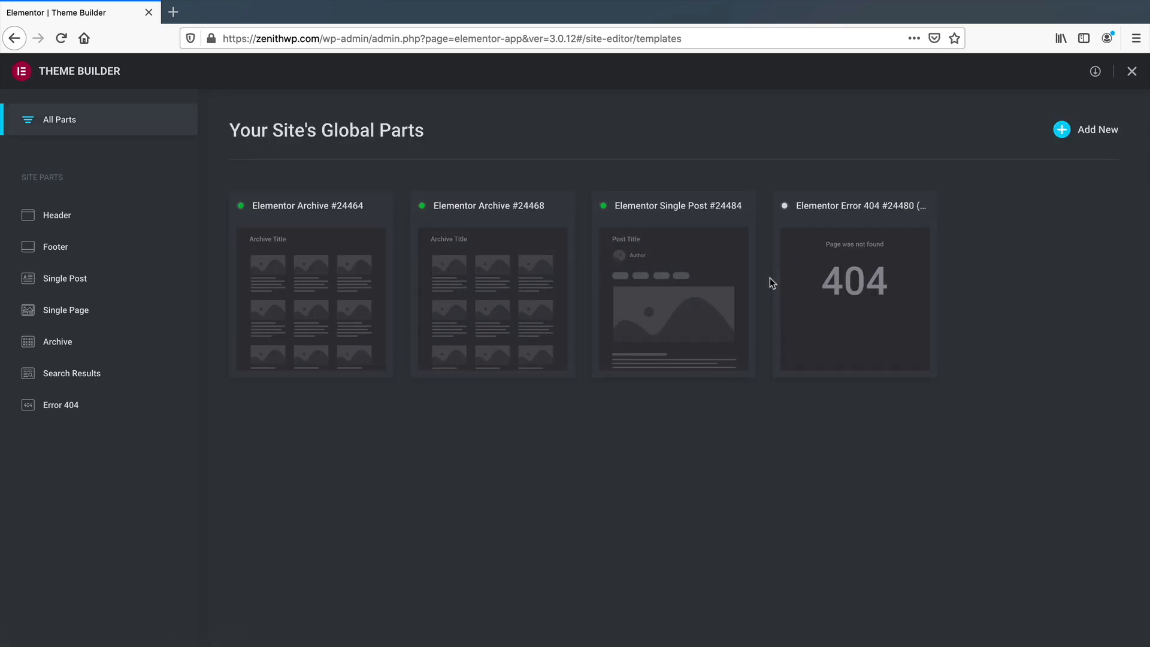
mouse_move(863, 249)
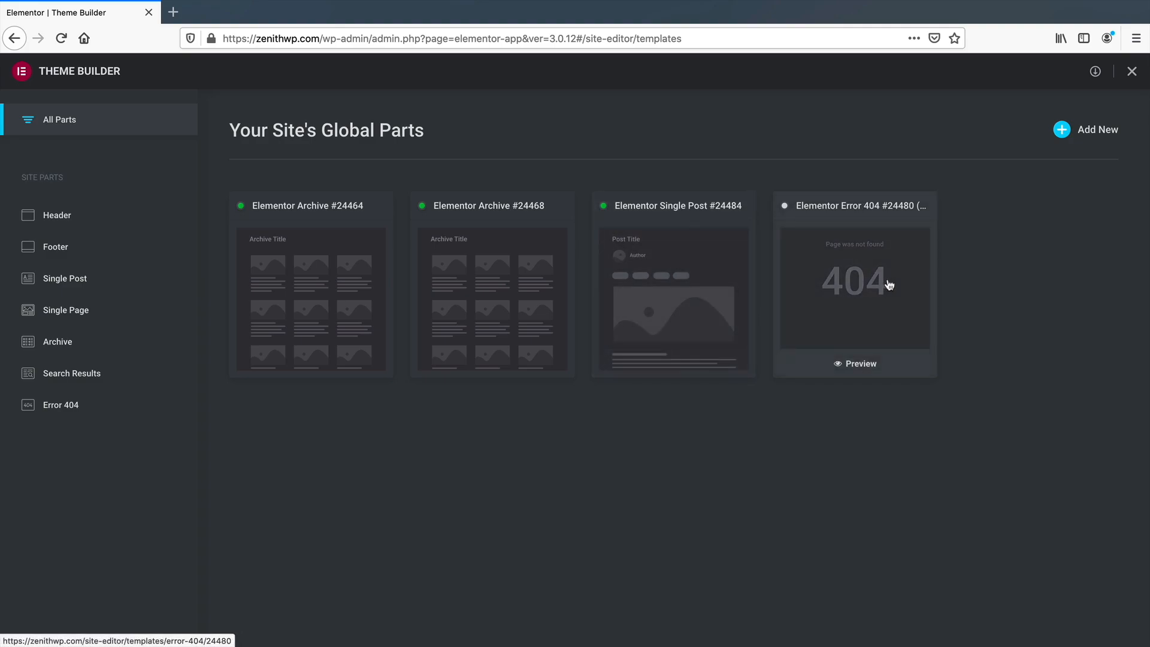
click(850, 264)
click(653, 207)
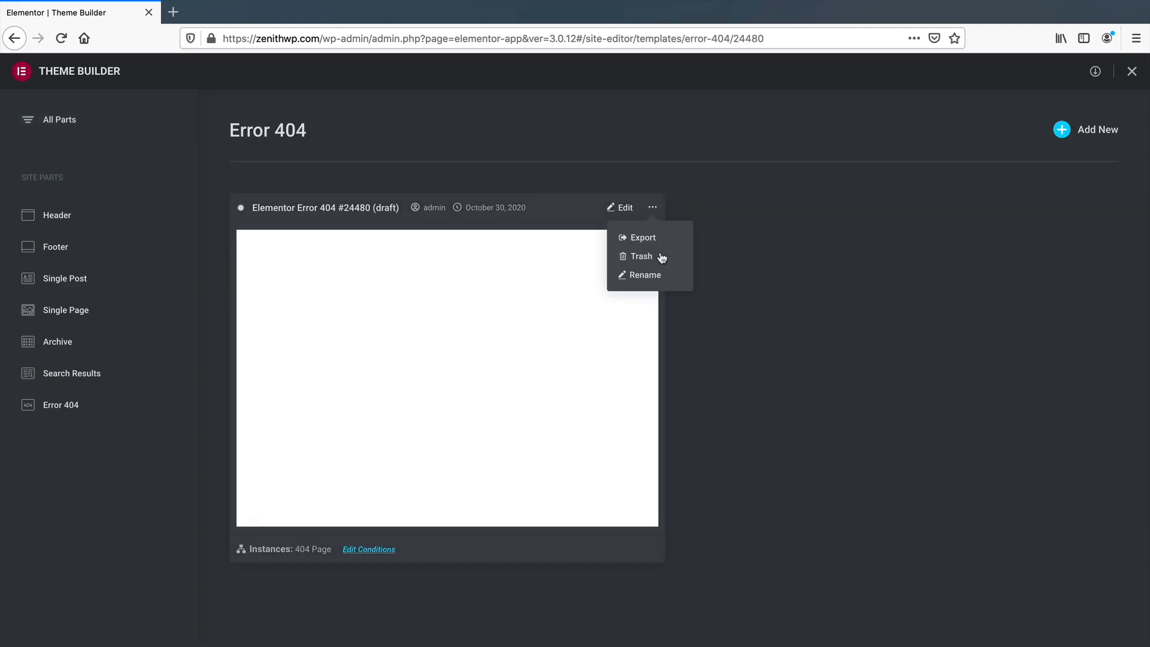
click(655, 263)
click(654, 397)
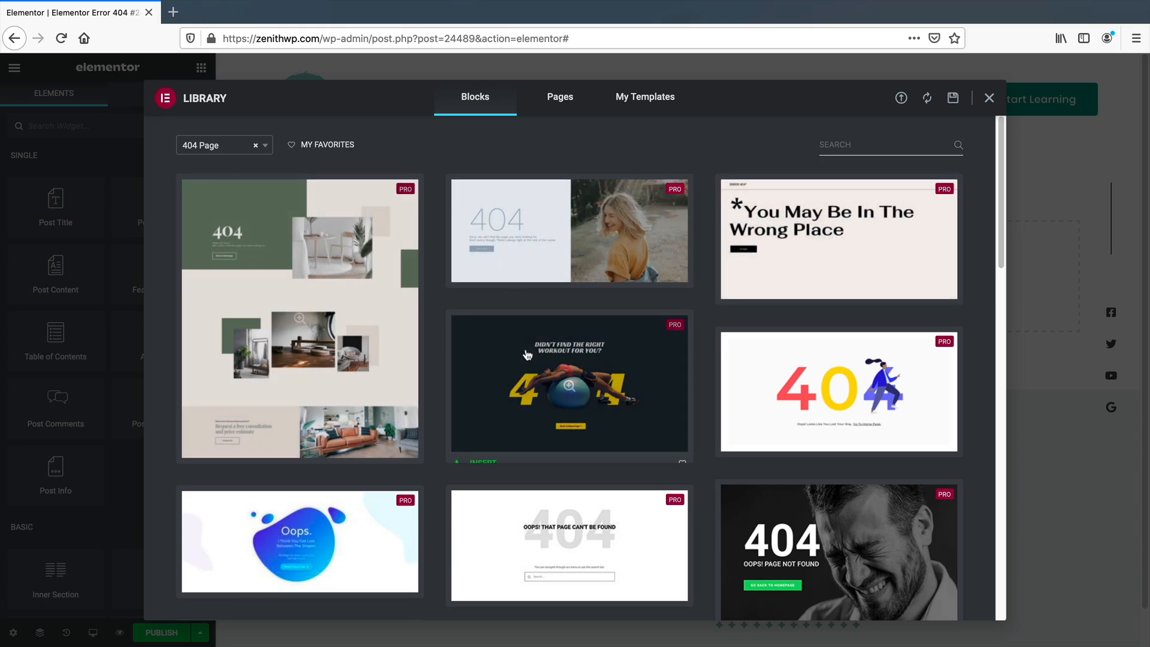
Browse the 404 Page blocks in the library and insert the colourful 404 block with the running figure.
scroll(688, 406, down, 12)
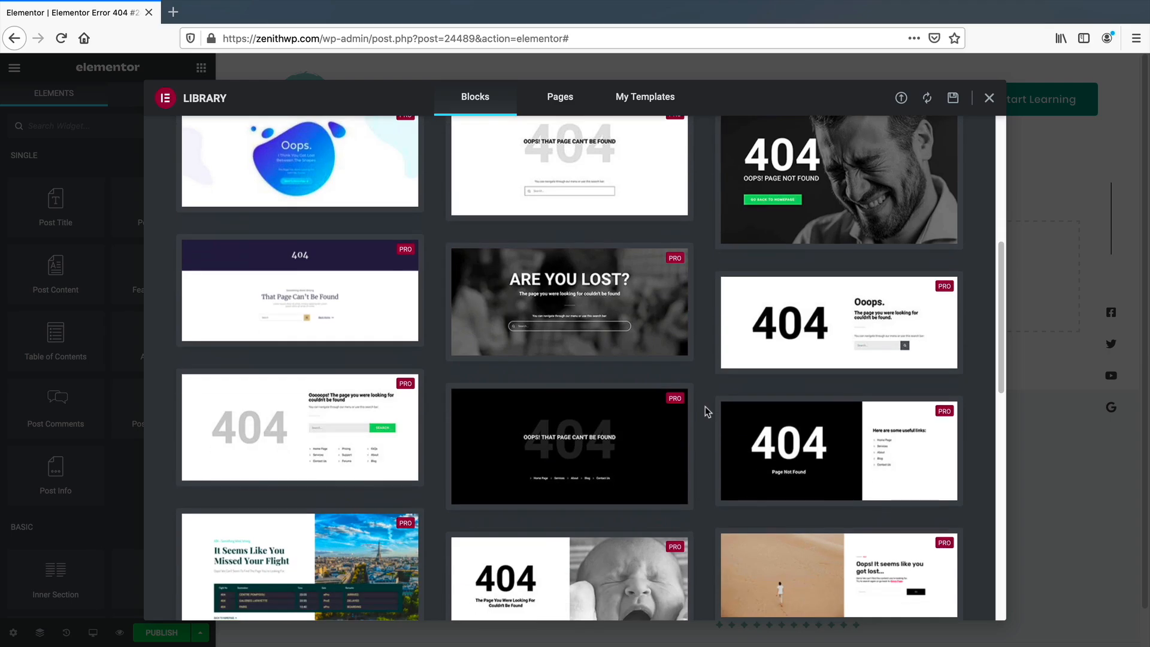
scroll(708, 411, down, 6)
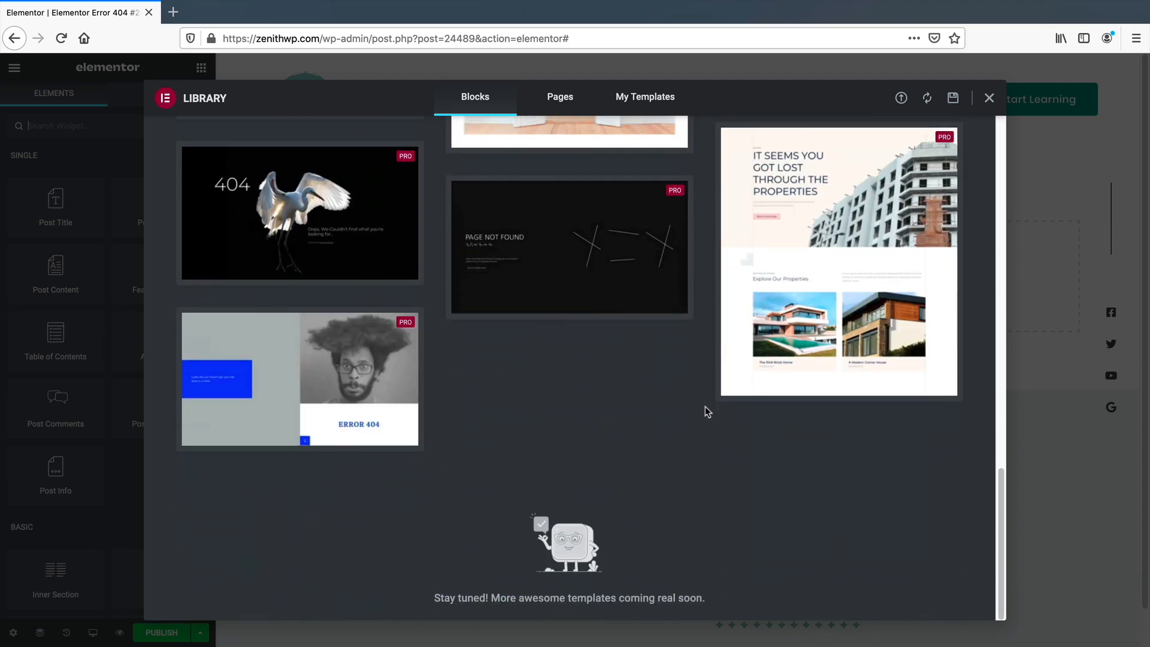
scroll(707, 411, up, 15)
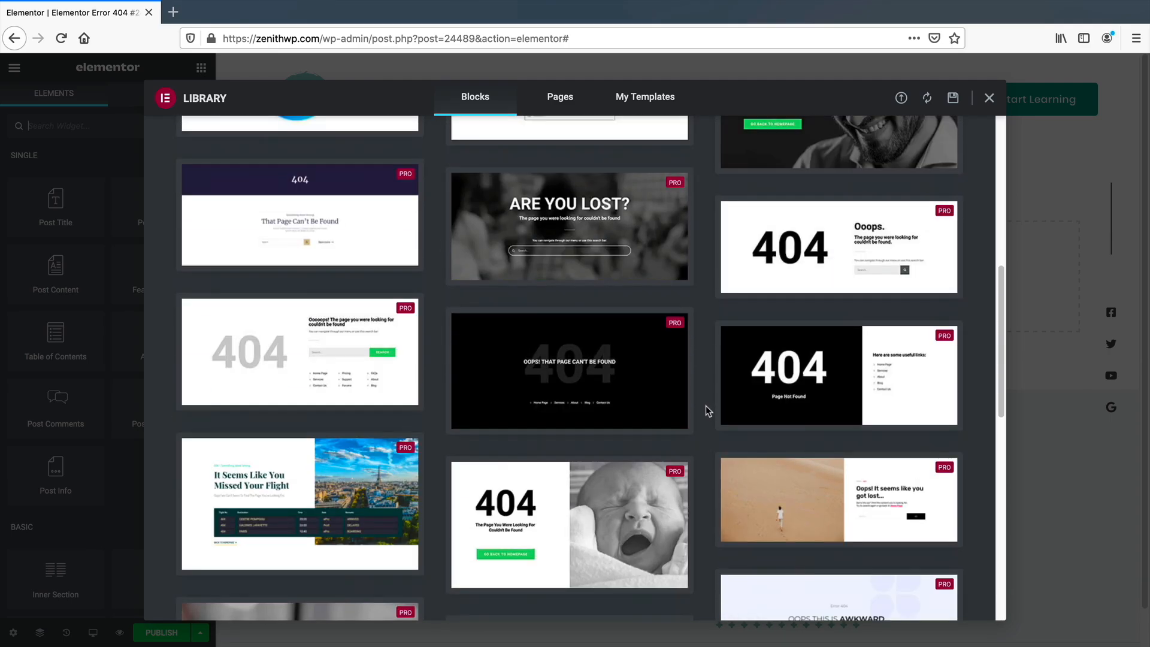
scroll(708, 411, up, 2)
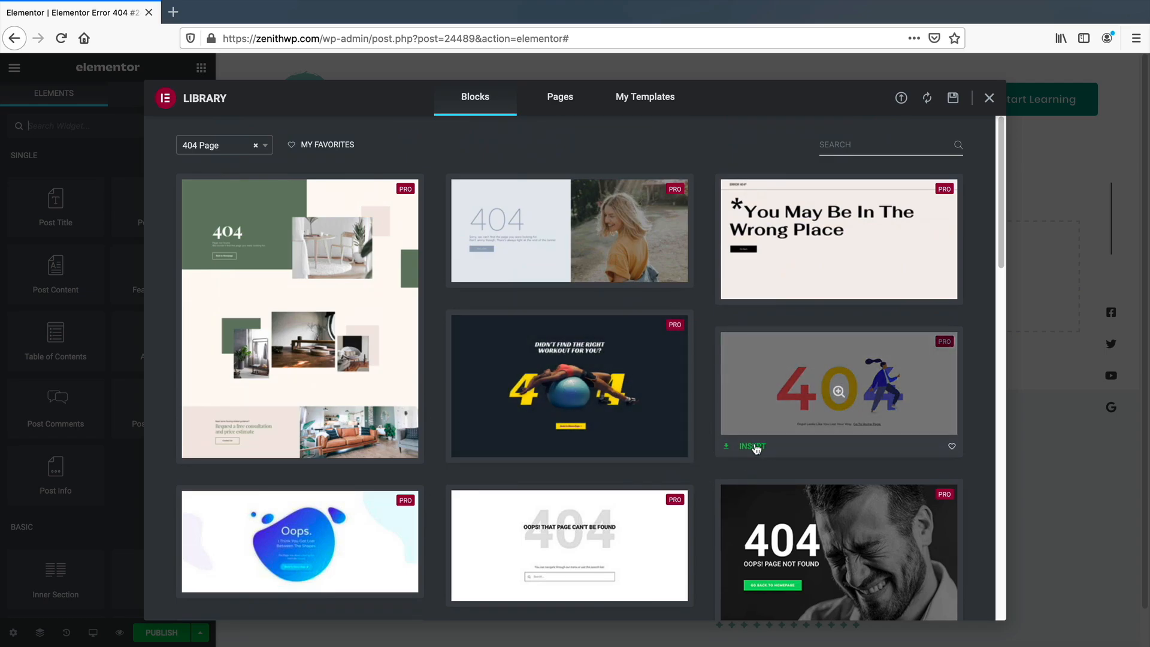
click(759, 445)
click(694, 408)
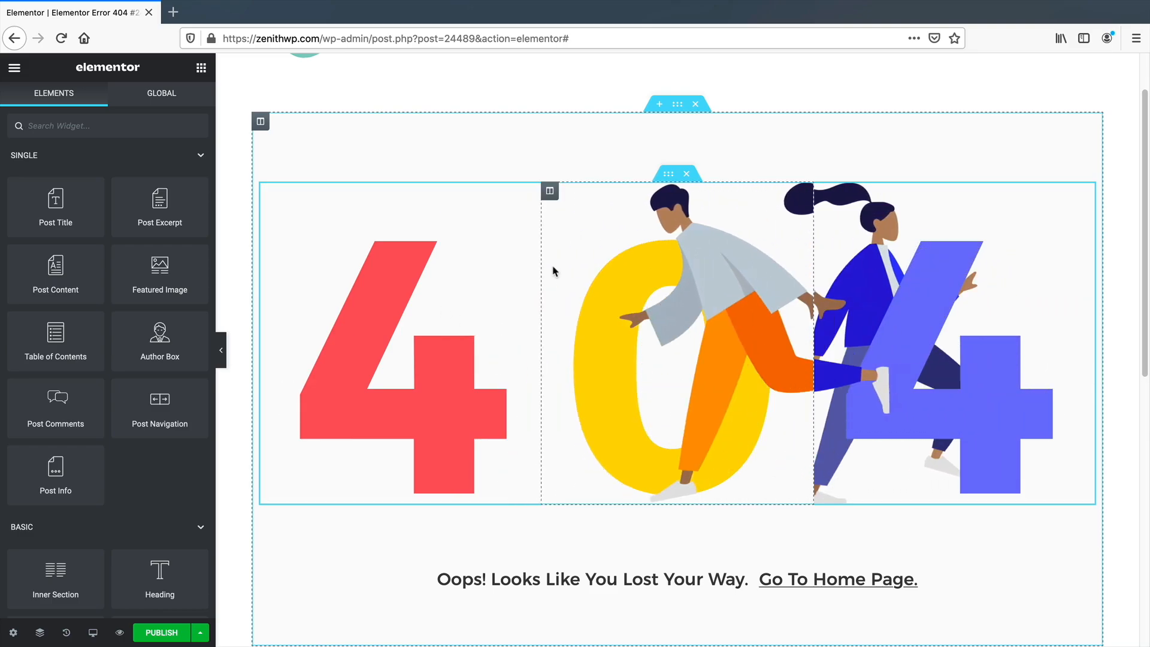
scroll(363, 467, down, 2)
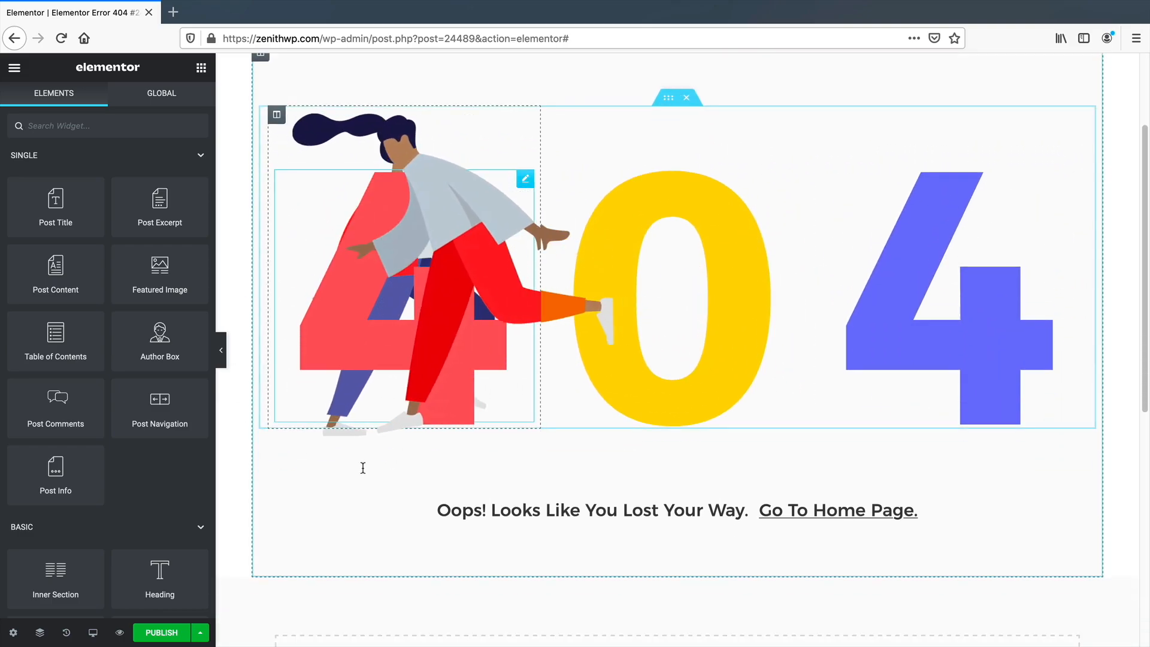
scroll(363, 468, up, 4)
drag(159, 572, 614, 300)
scroll(636, 386, up, 3)
right_click(637, 386)
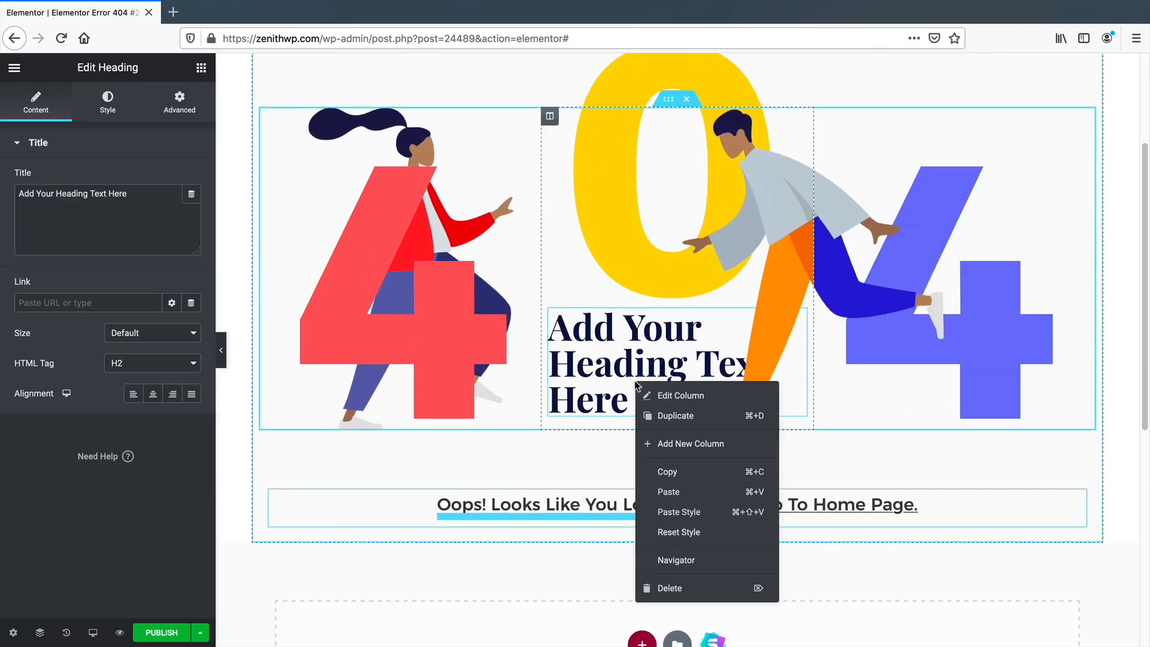
click(66, 632)
click(147, 182)
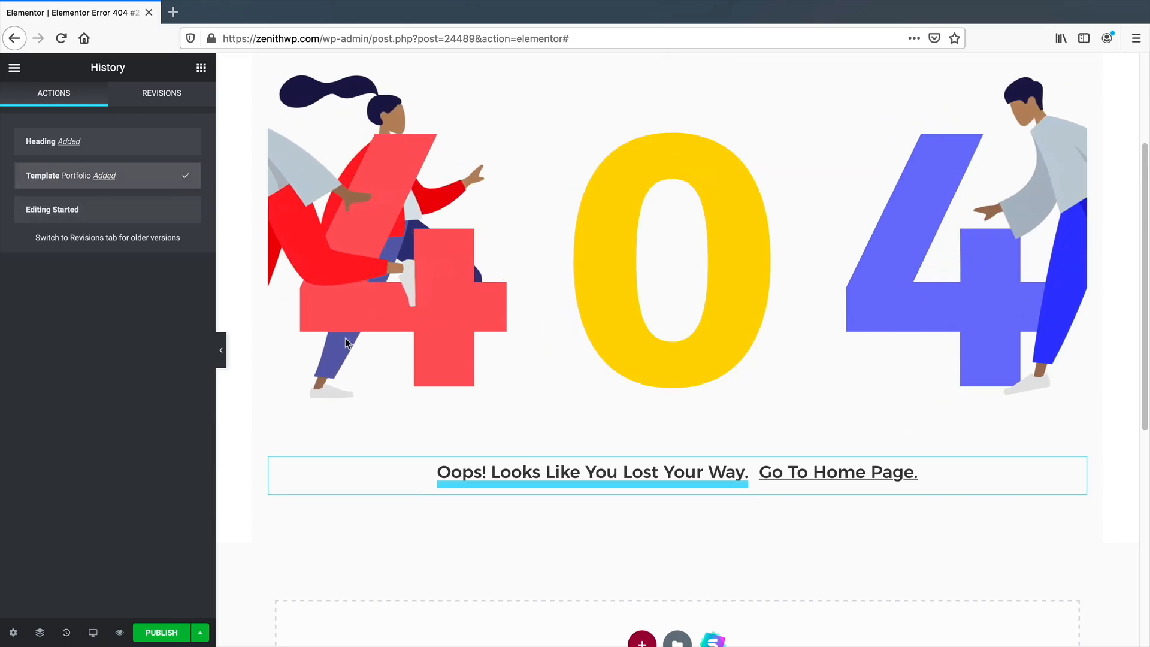
Change the message heading beneath the 404 graphic to "Lost?" and open the adjacent home page link heading for editing.
scroll(612, 572, down, 3)
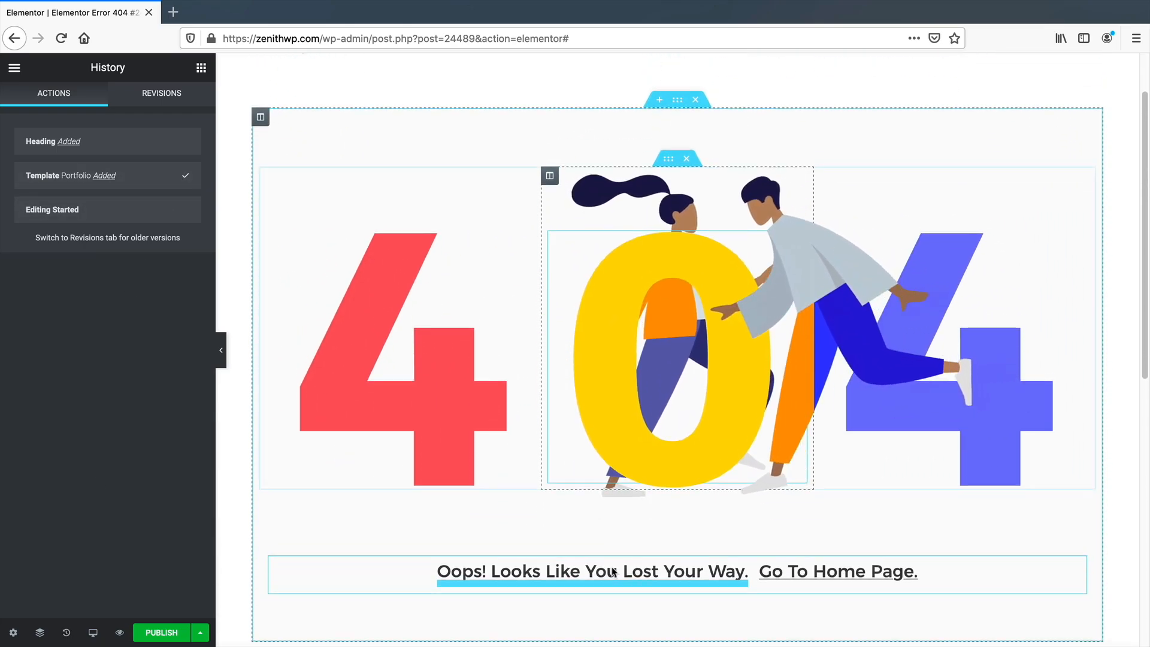
double_click(596, 438)
click(596, 438)
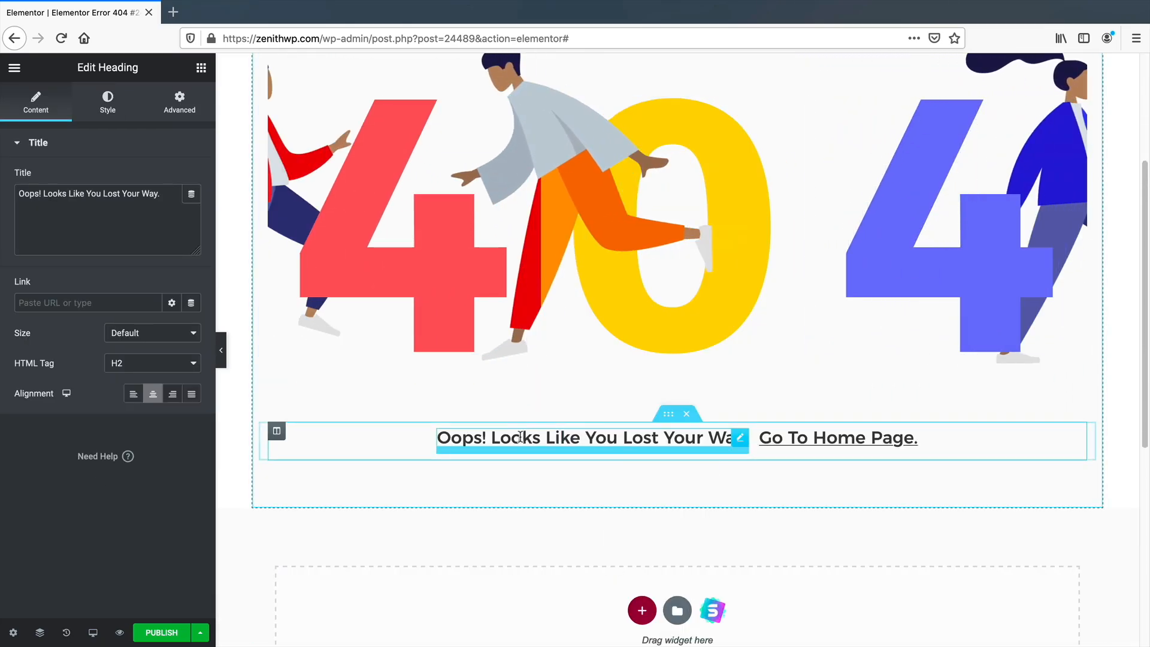
click(474, 235)
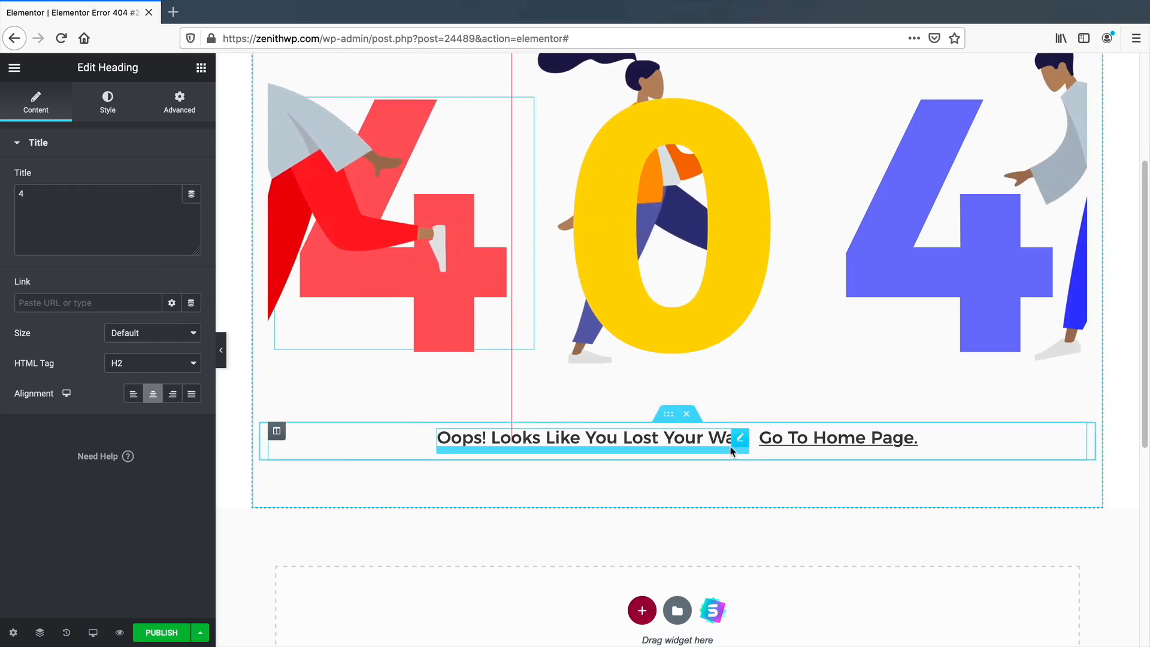
click(742, 440)
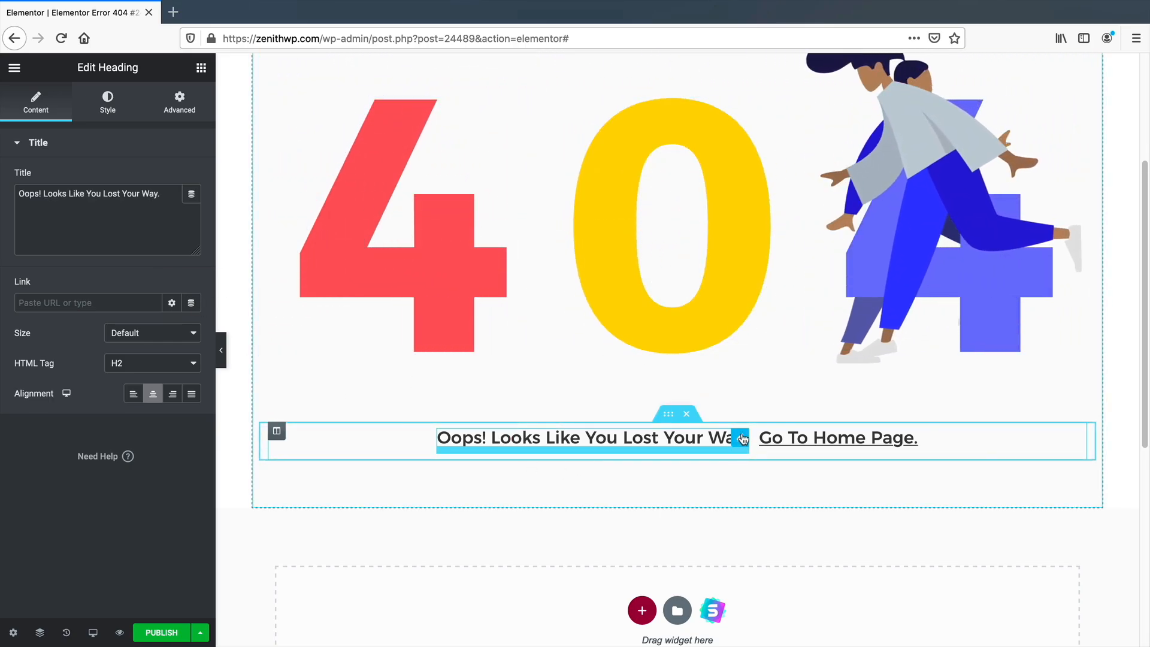
triple_click(138, 192)
text(Lost?)
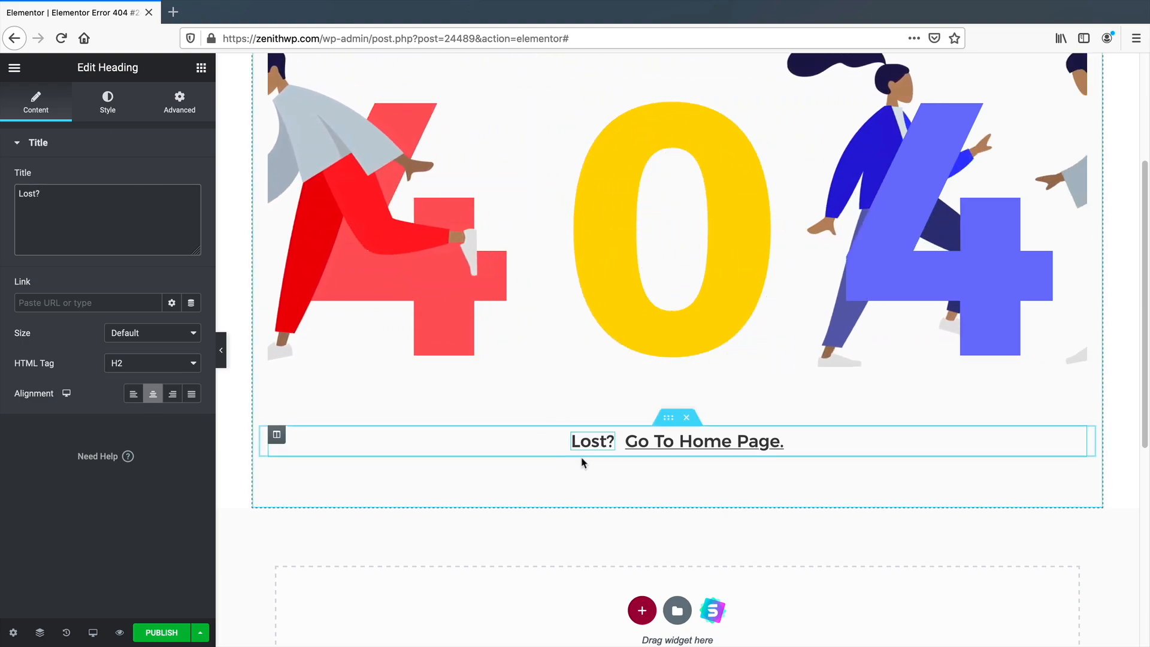
click(662, 329)
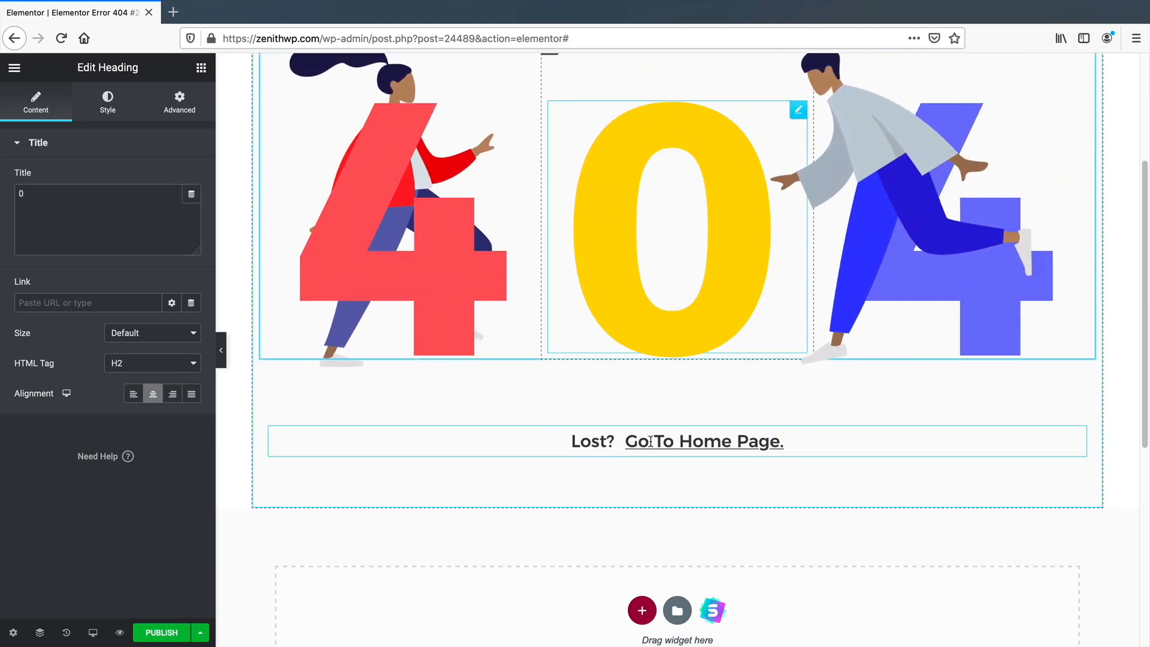
click(776, 443)
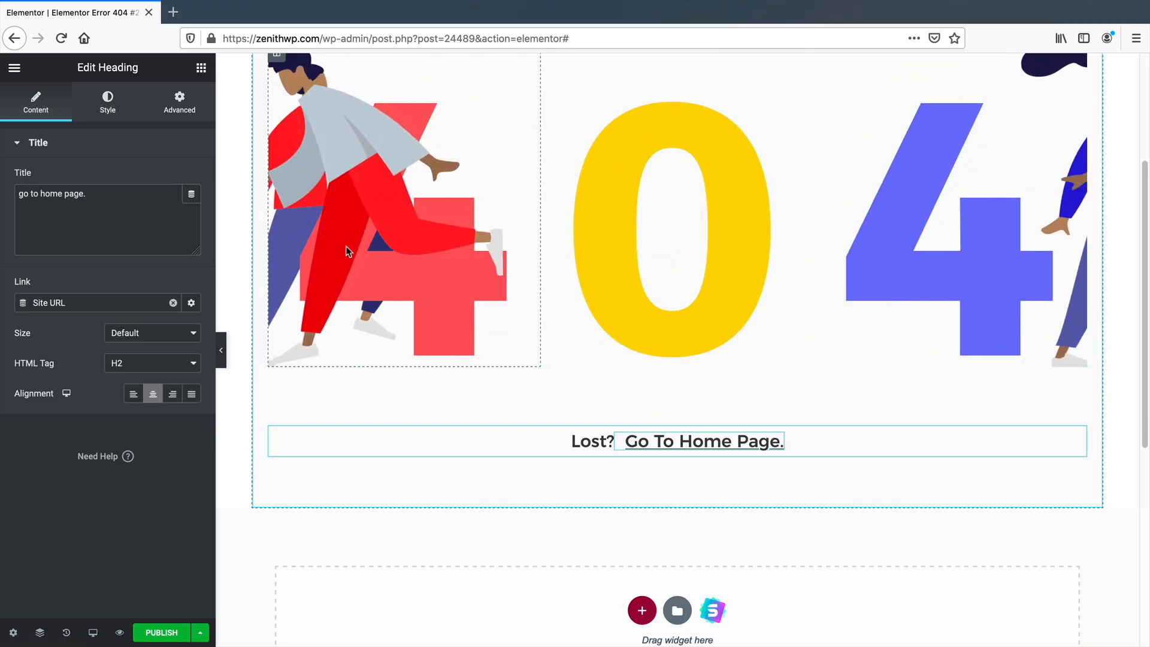
click(202, 69)
scroll(181, 461, down, 5)
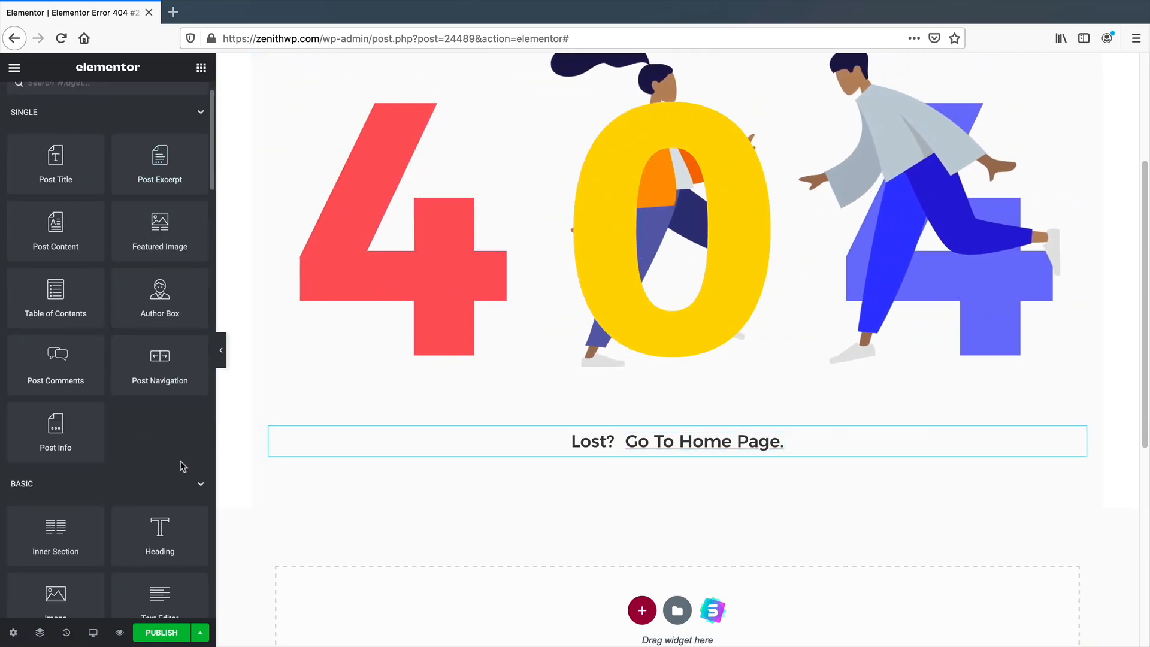
drag(180, 462, 595, 440)
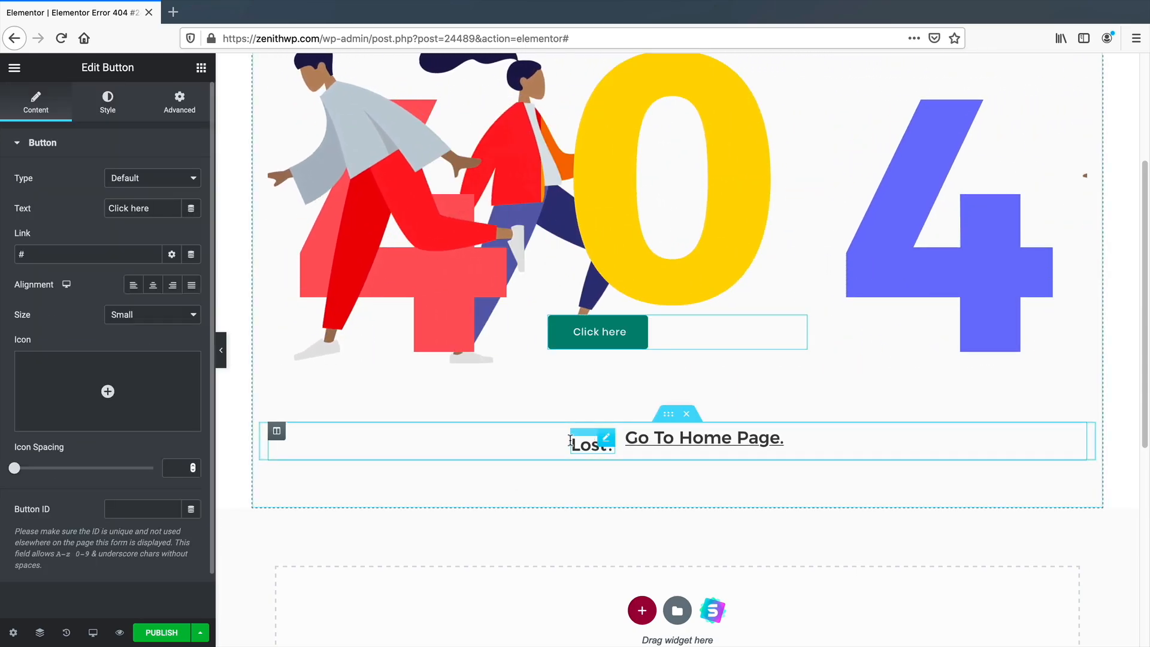
click(68, 633)
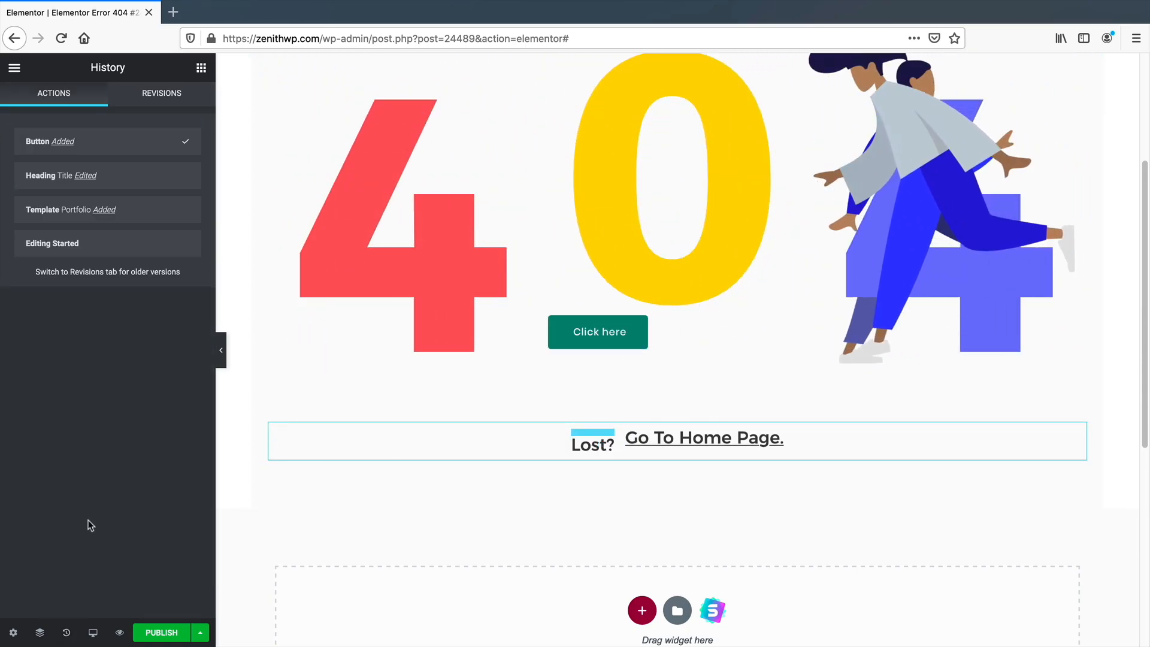
click(149, 179)
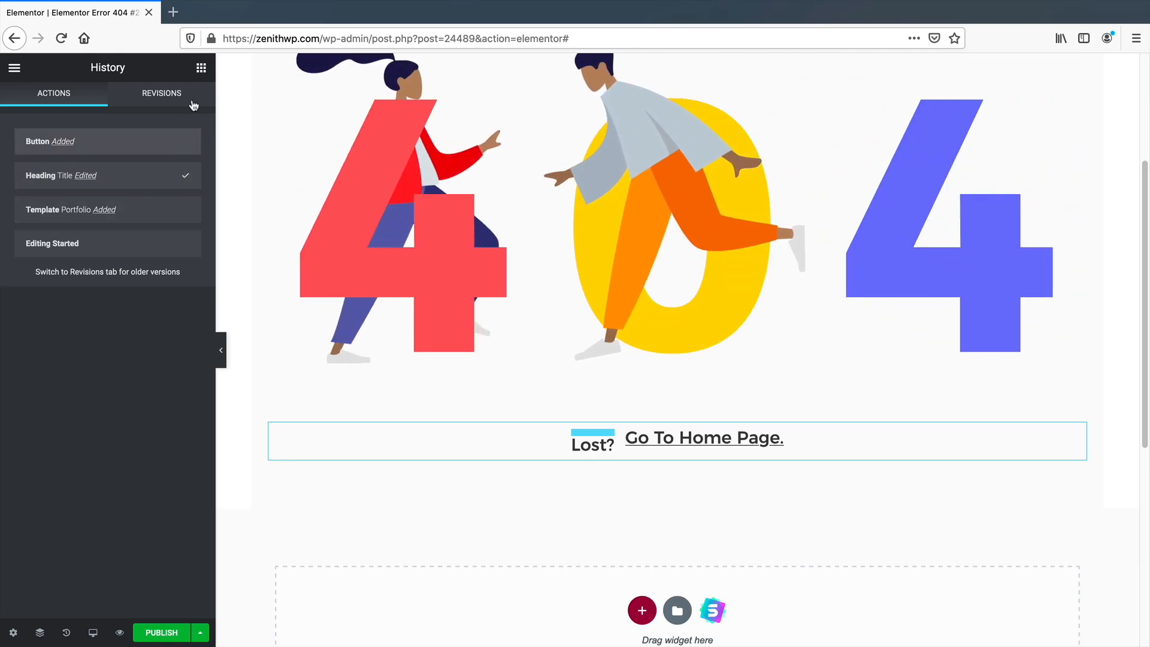
Add a Button widget below the "Lost?" line and centre it.
click(203, 69)
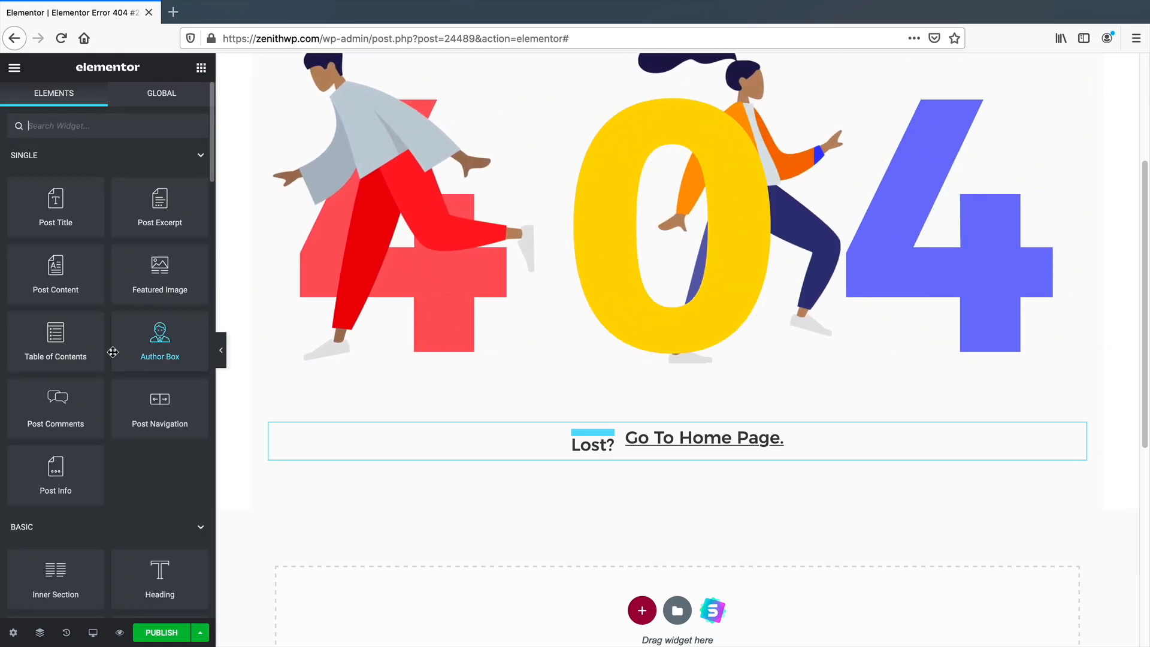
text(button)
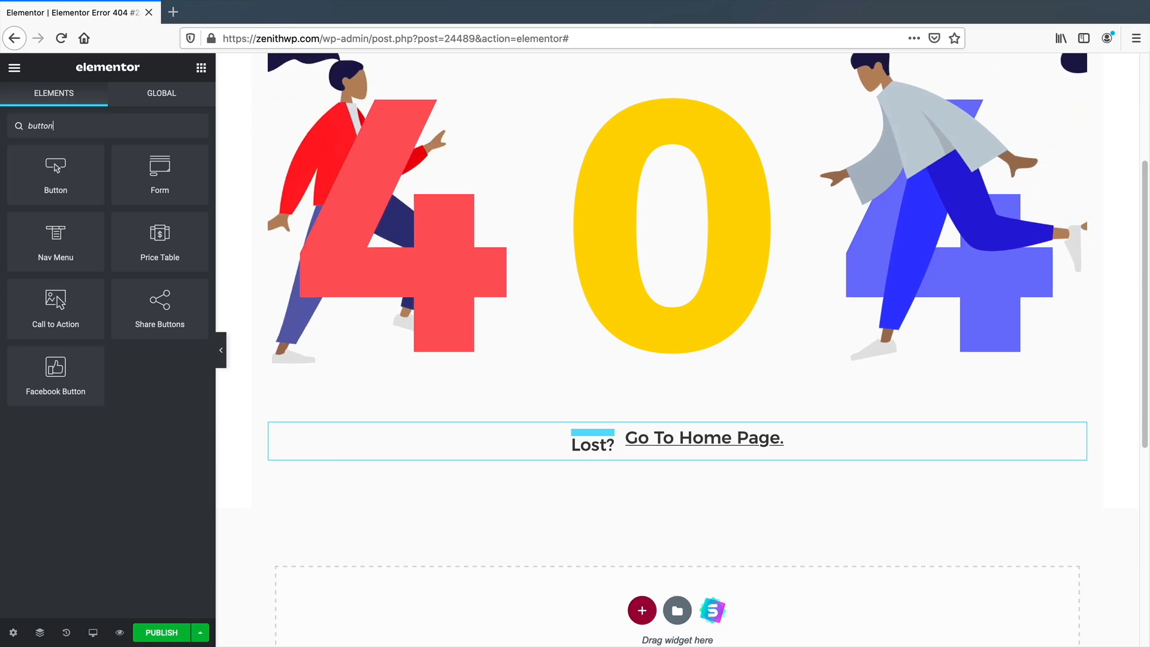
drag(64, 189, 624, 465)
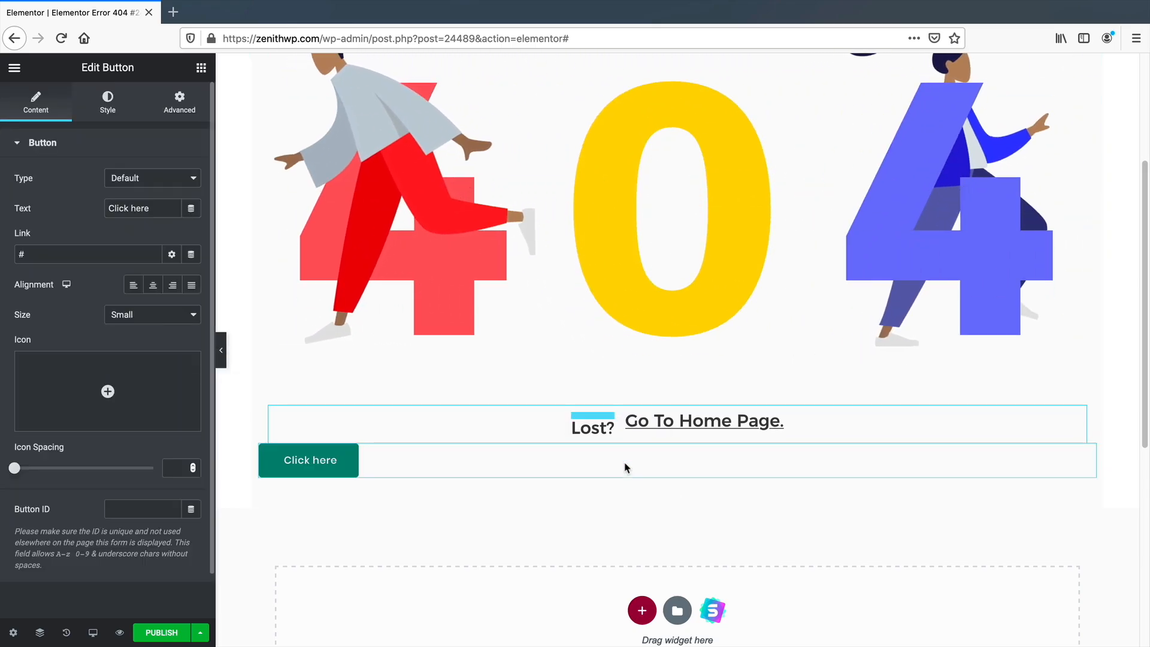
click(154, 286)
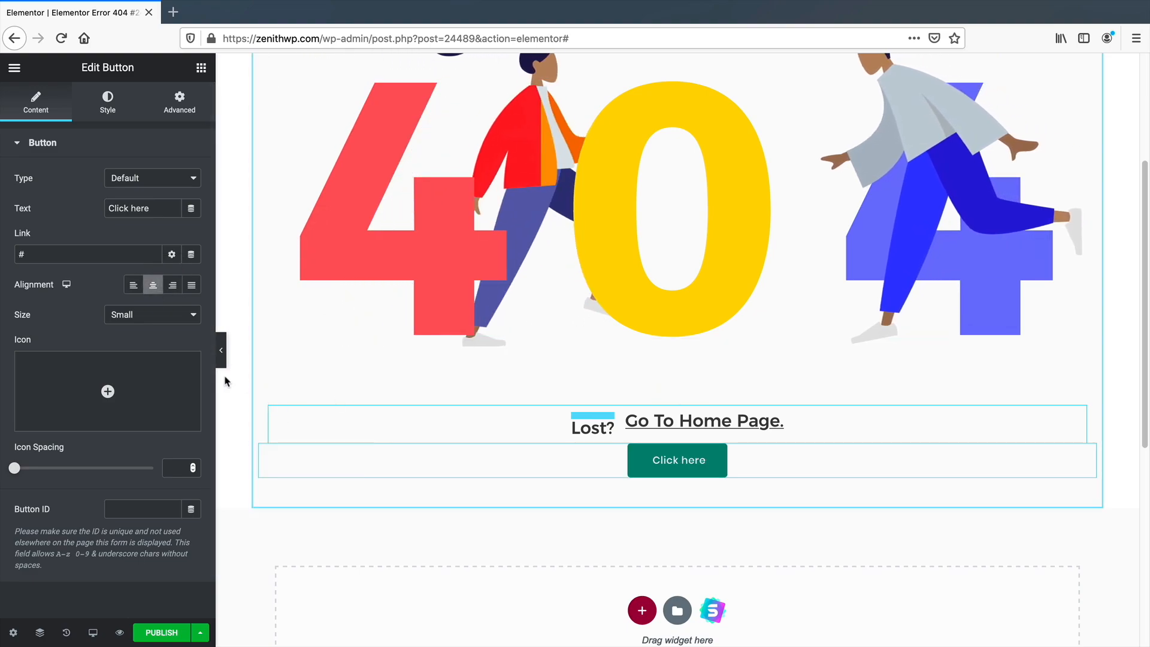
double_click(97, 254)
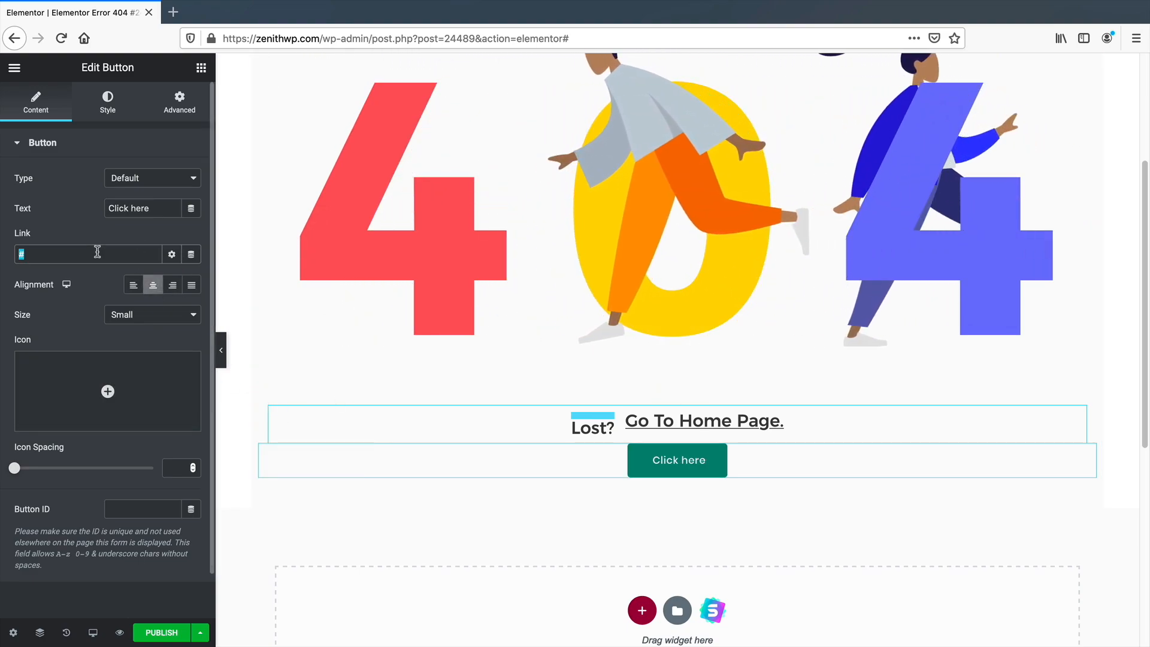
text(www.)
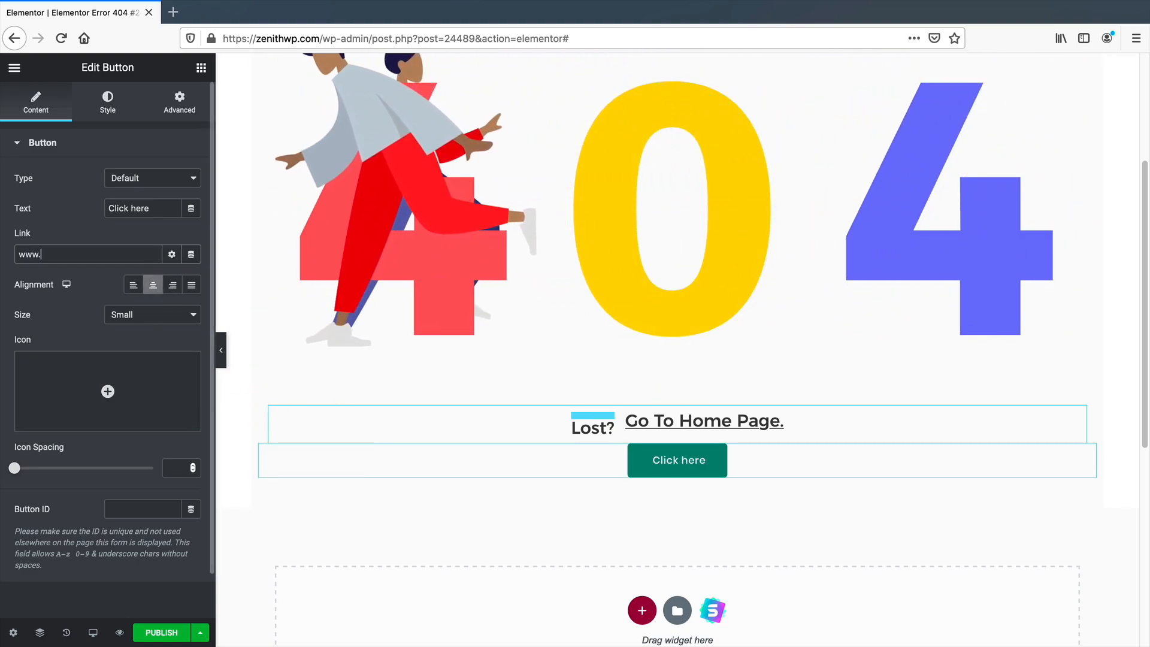
text(zenithwp/c)
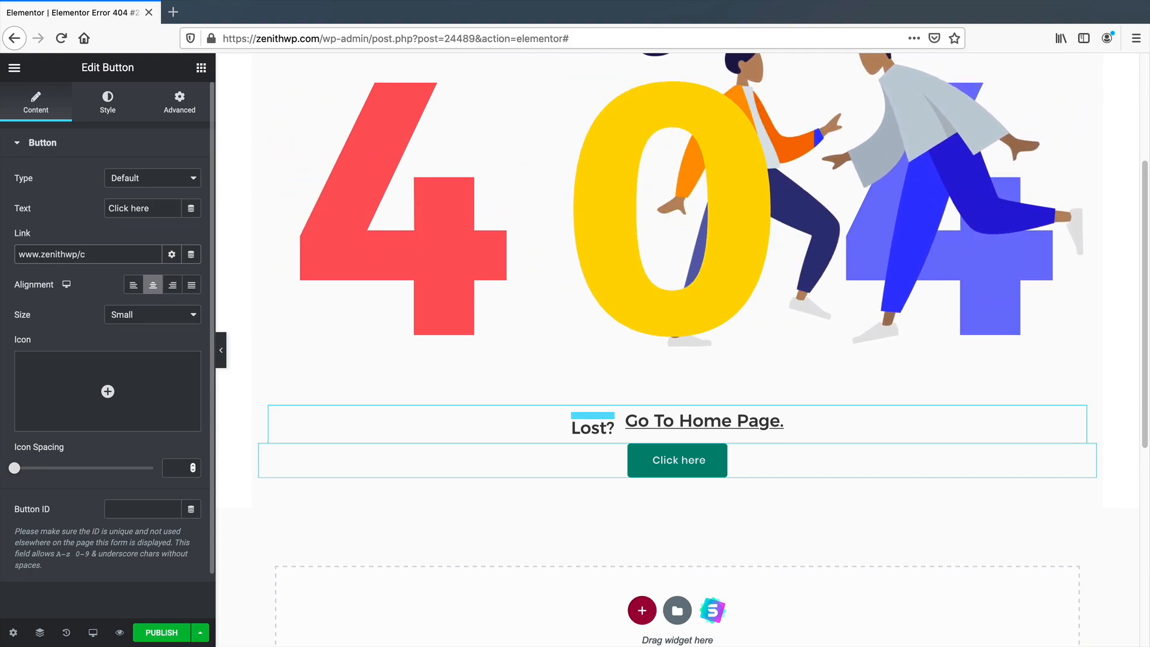
key(BackSpace)
key(BackSpace)
text(.com)
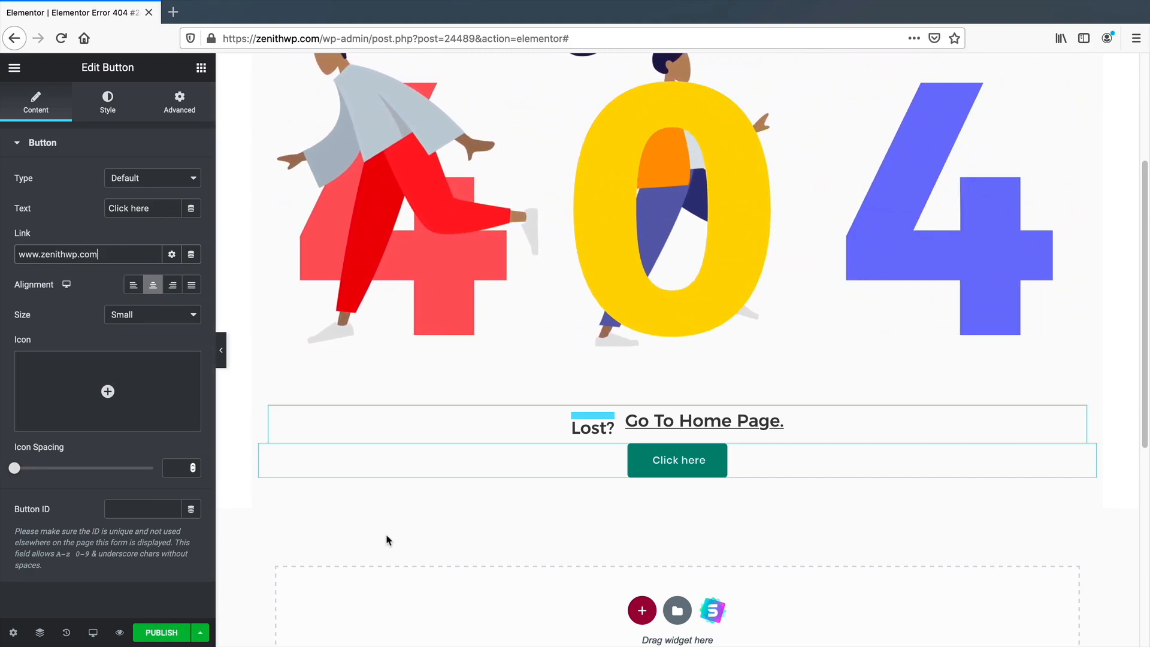
Publish the Error 404 template with the display condition set to include the 404 Page.
click(665, 275)
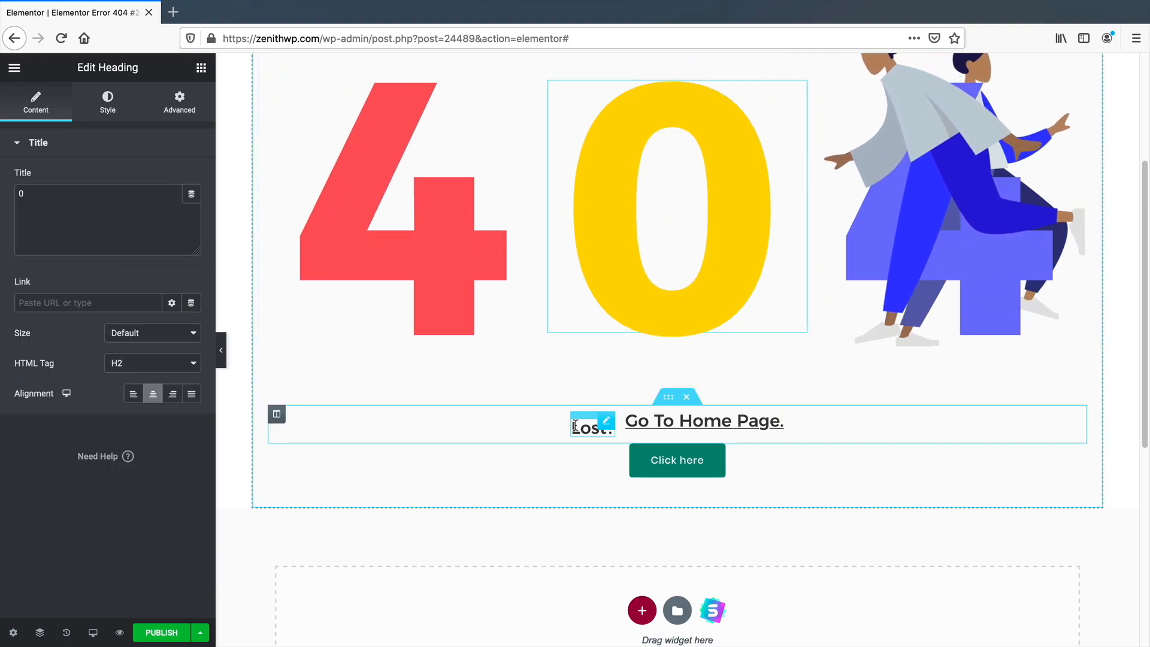
click(573, 427)
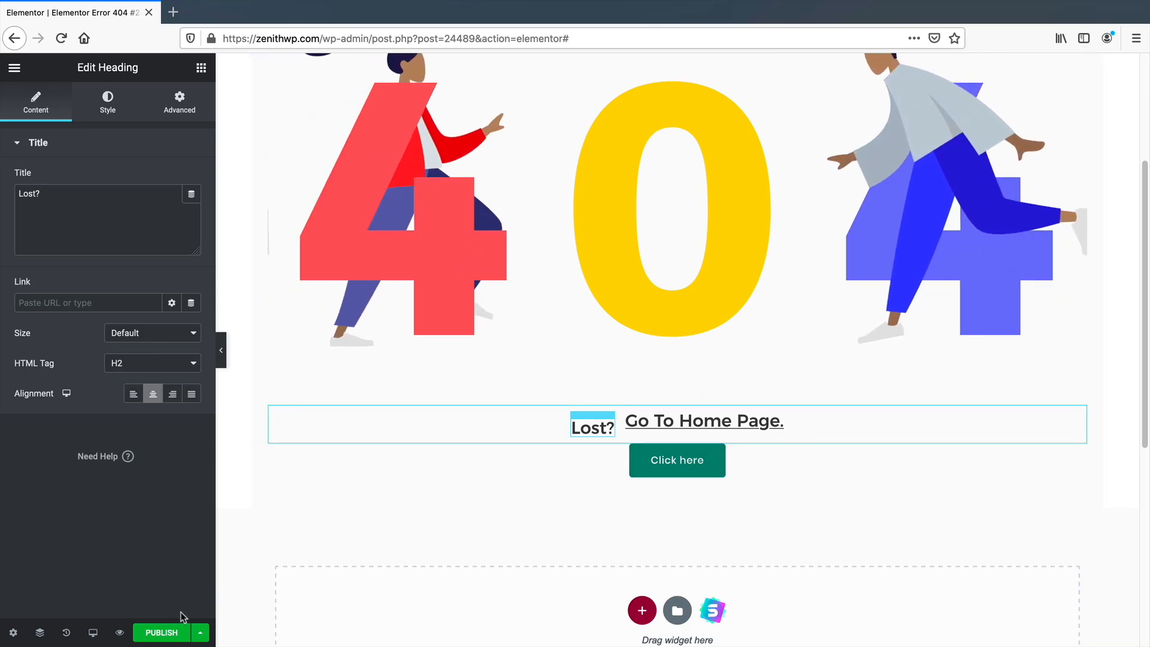
click(178, 631)
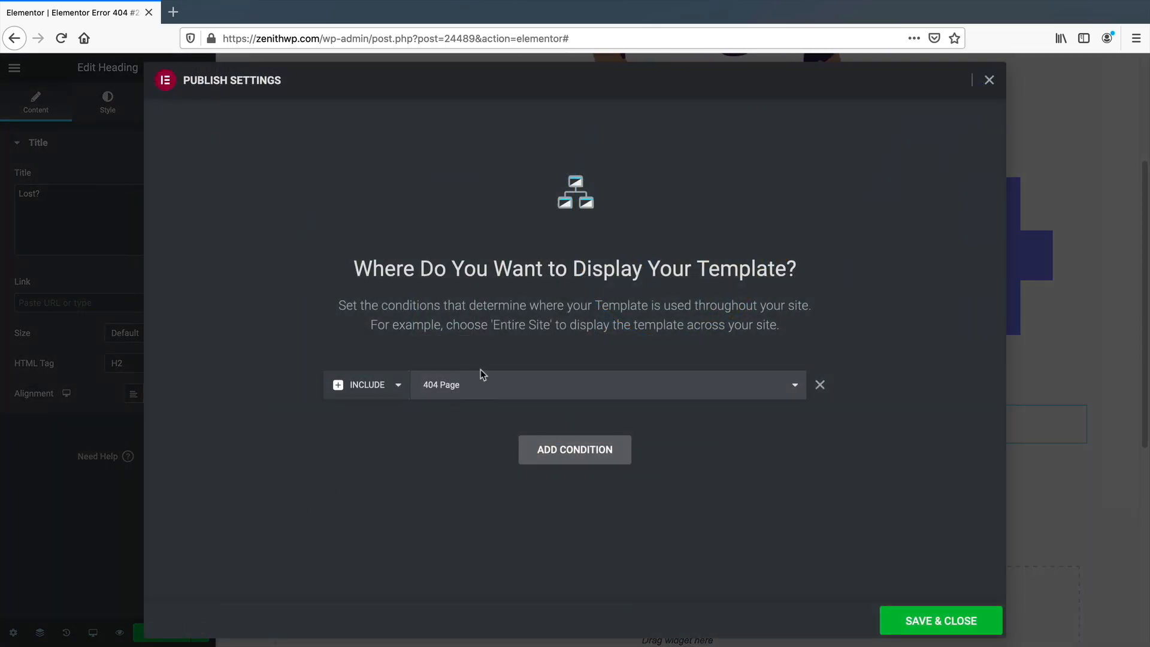
click(917, 619)
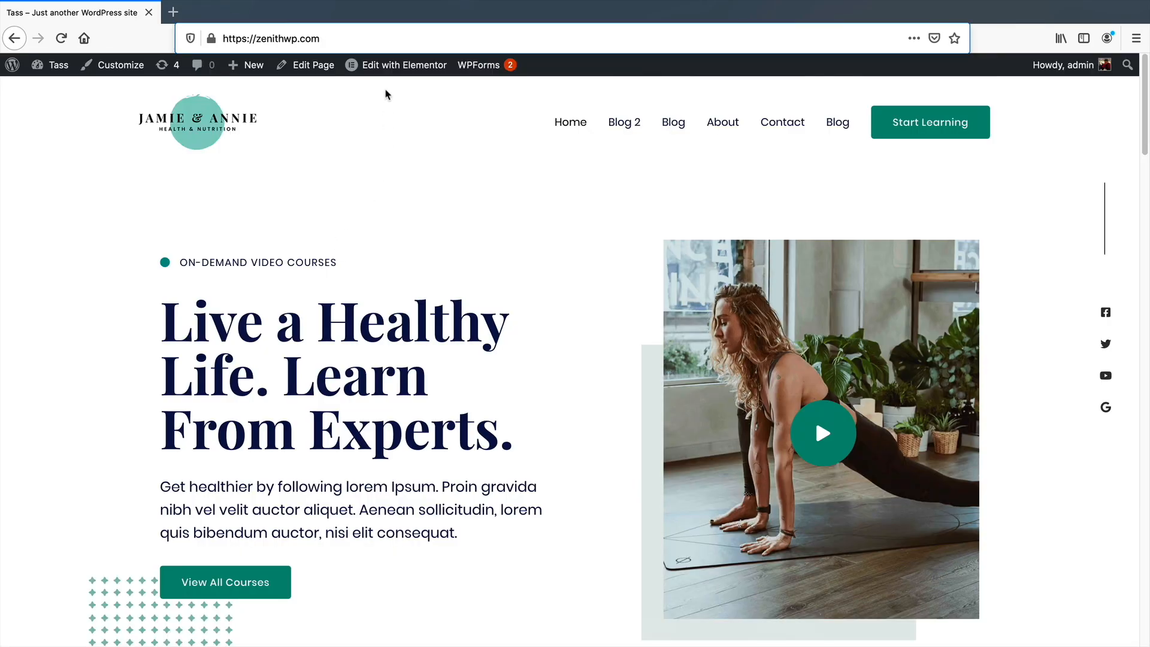
Test the 404 template by visiting a nonexistent zenithwp.com address and following the button below the "Lost?" line.
click(386, 41)
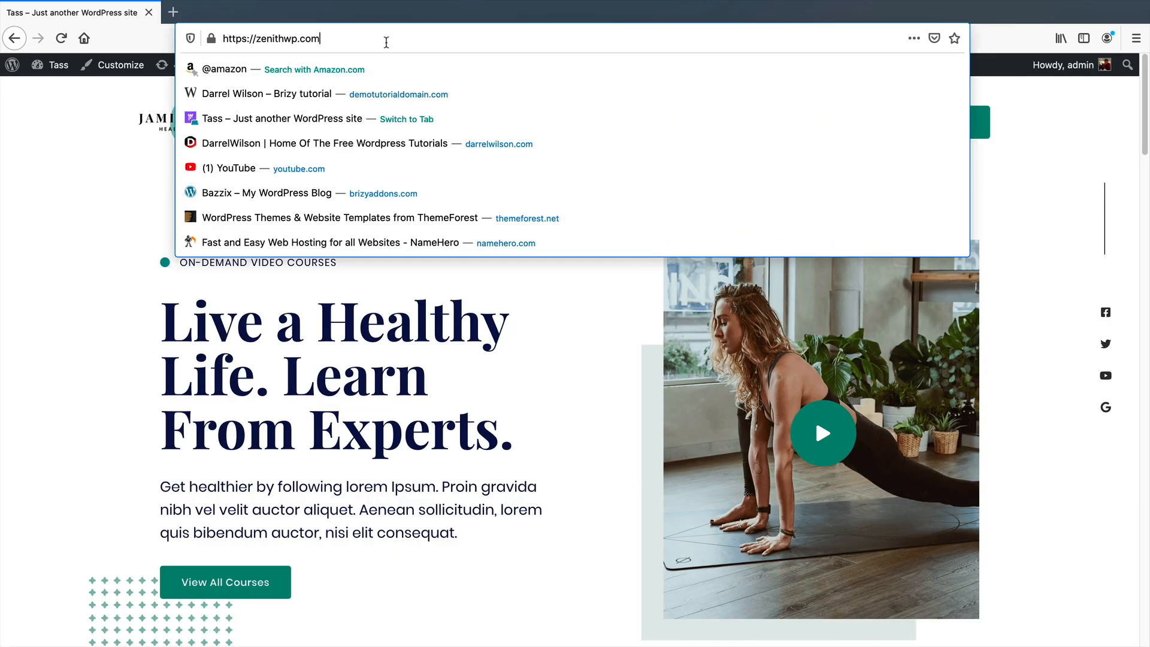
text(/kweofkweofk)
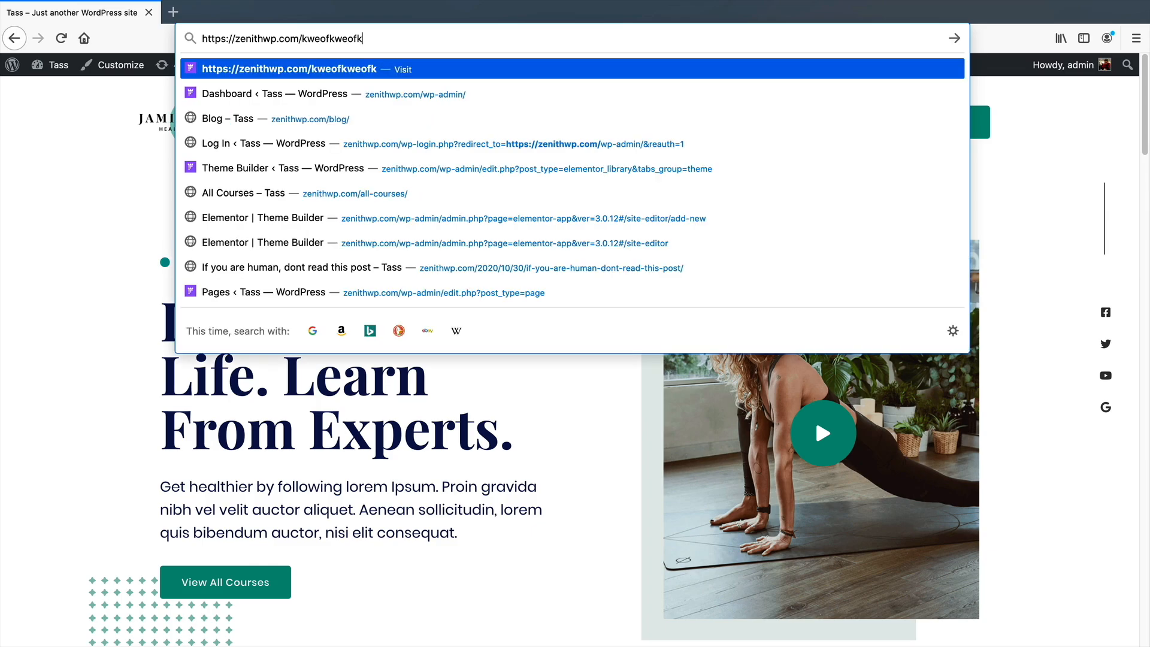
text(wepfkwefopkwepofkwepfokwepfokwefwe)
key(Return)
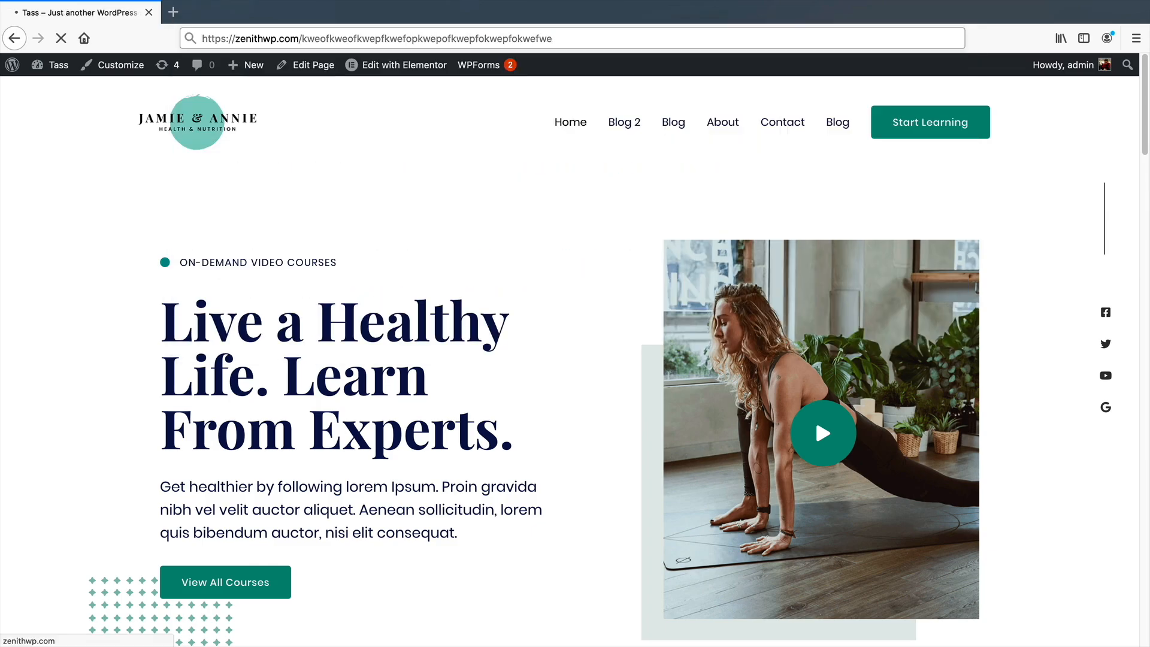
scroll(451, 257, down, 3)
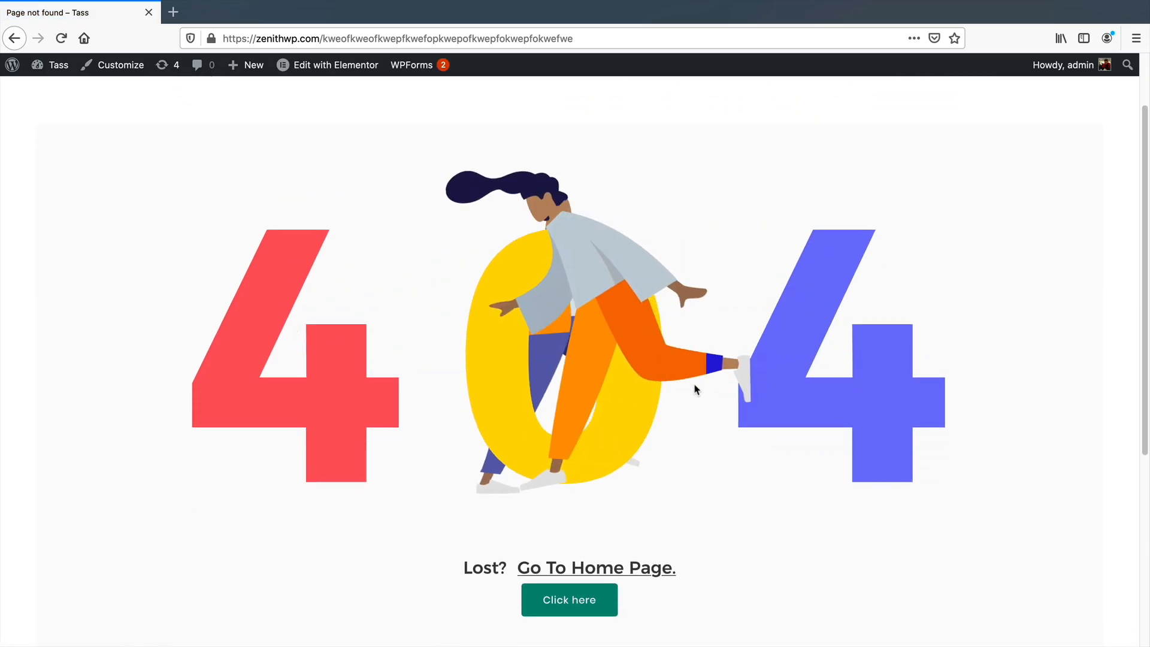
scroll(520, 372, down, 3)
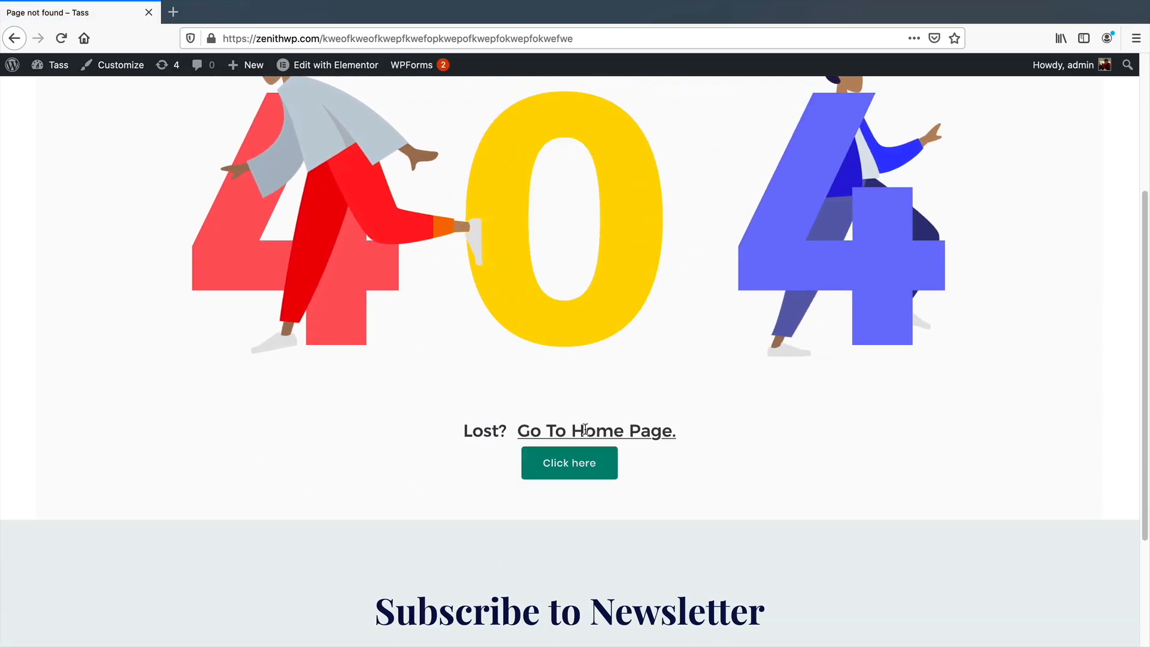
click(573, 468)
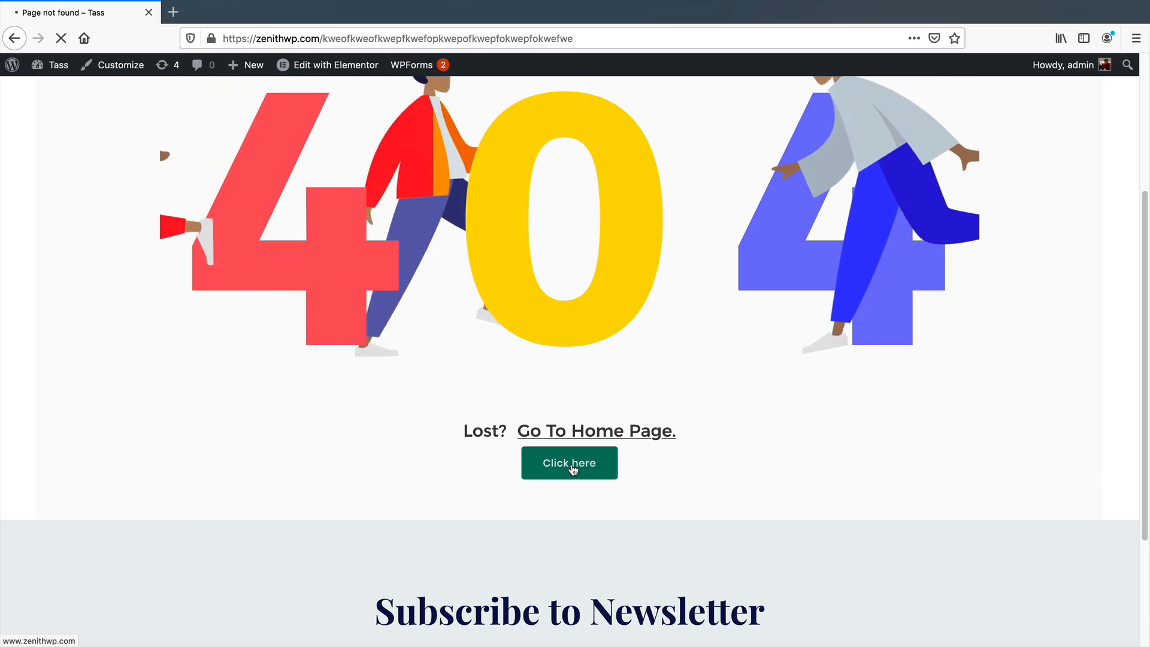